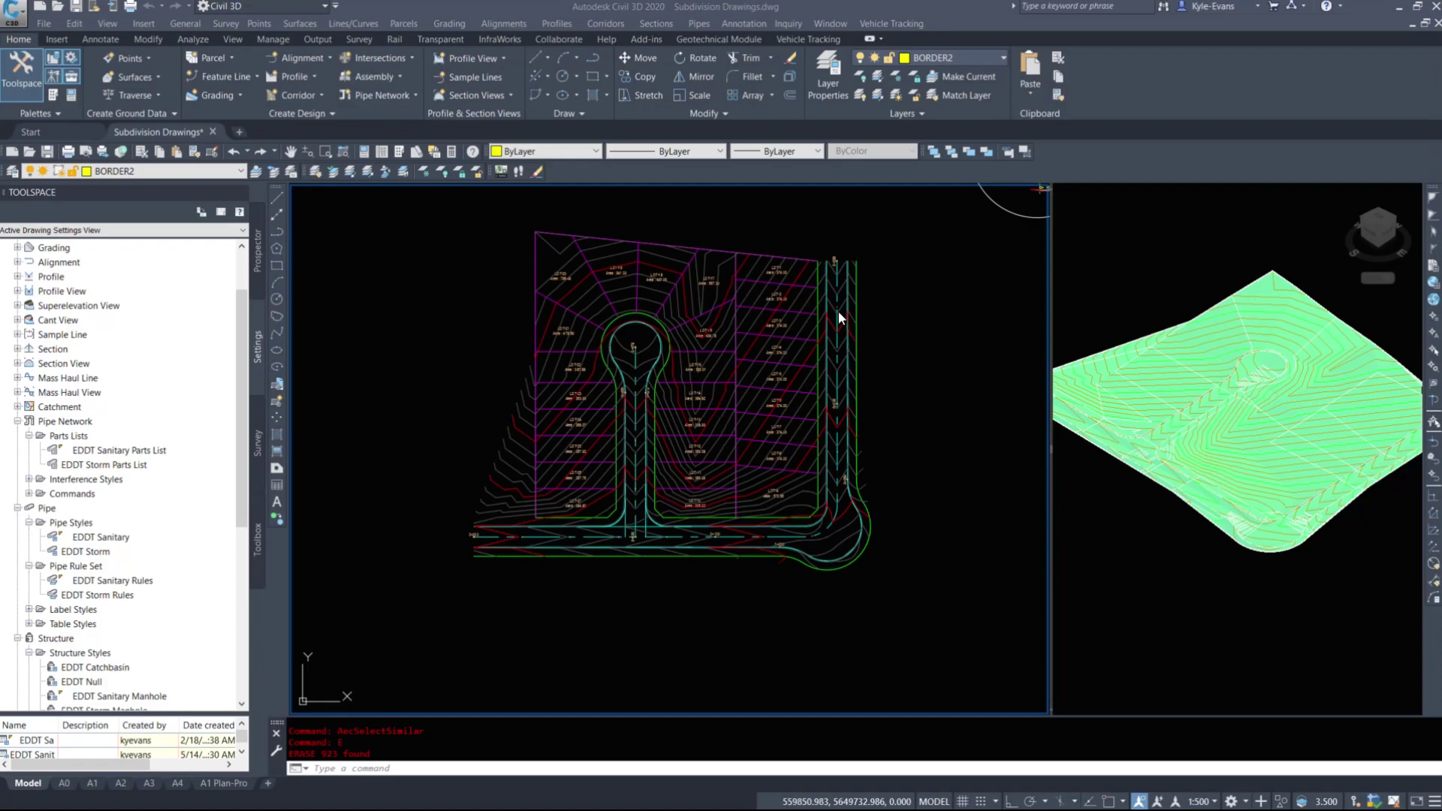
pyautogui.moveTo(969, 207); pyautogui.dragTo(757, 362, button='middle')
pyautogui.moveTo(888, 390); pyautogui.dragTo(421, 432, button='middle')
pyautogui.scroll(-4, 657, 446)
pyautogui.moveTo(541, 432); pyautogui.dragTo(634, 434, button='middle')
pyautogui.scroll(3, 651, 483)
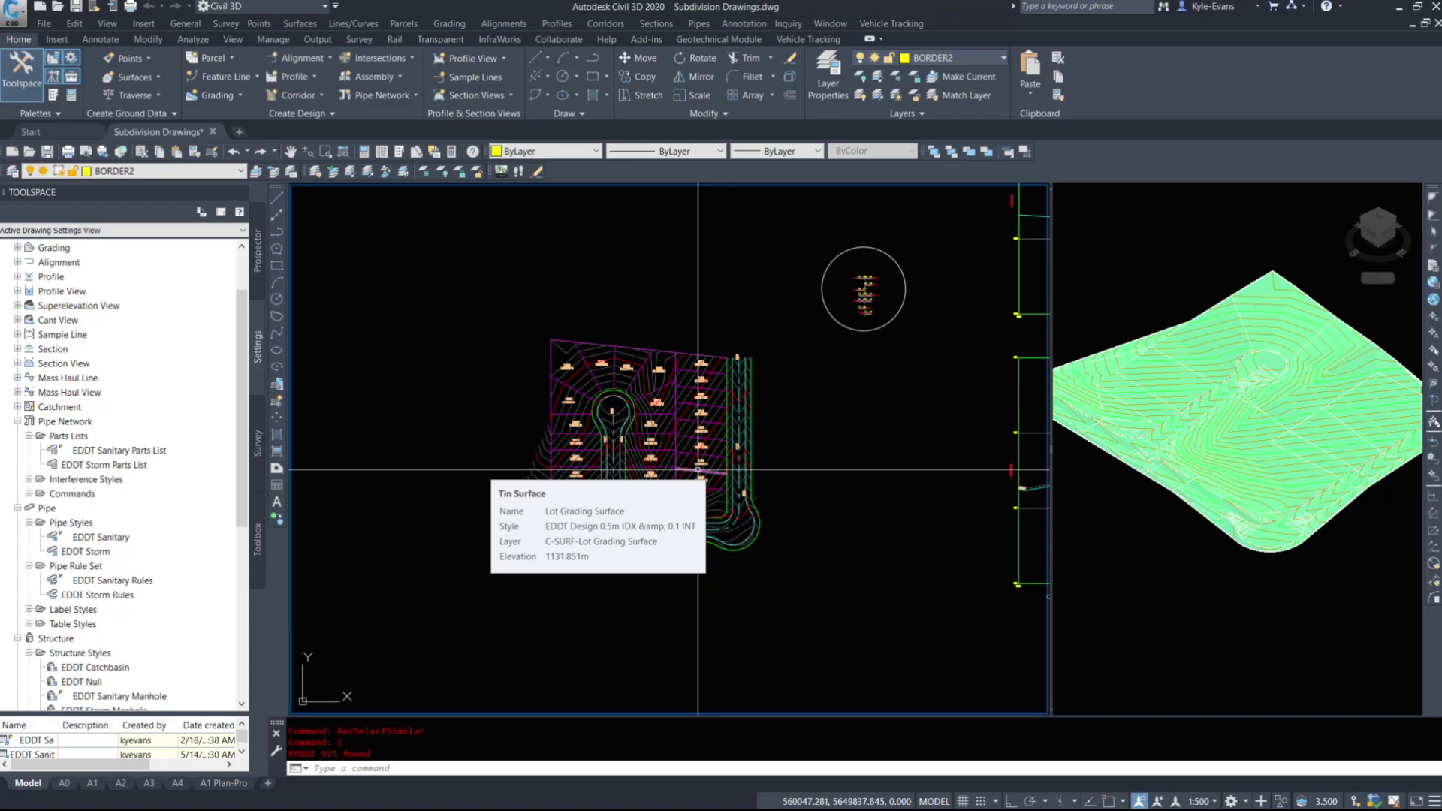
pyautogui.click(676, 462)
pyautogui.press('Escape')
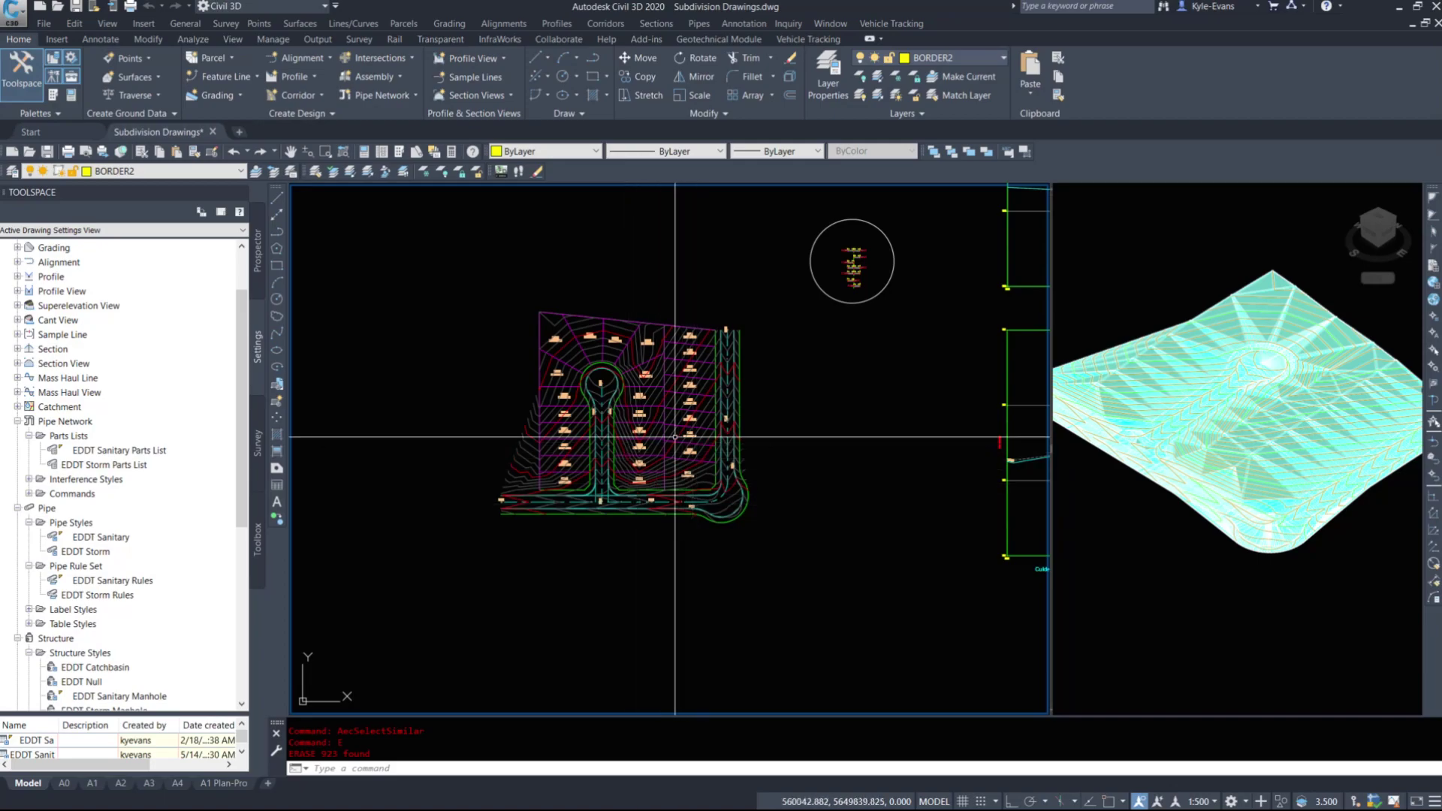
# Step: Open the EDDT Sanitary Parts List for editing and expand its PVC Pipe SI family to view the pipe sizes
pyautogui.moveTo(543, 424)
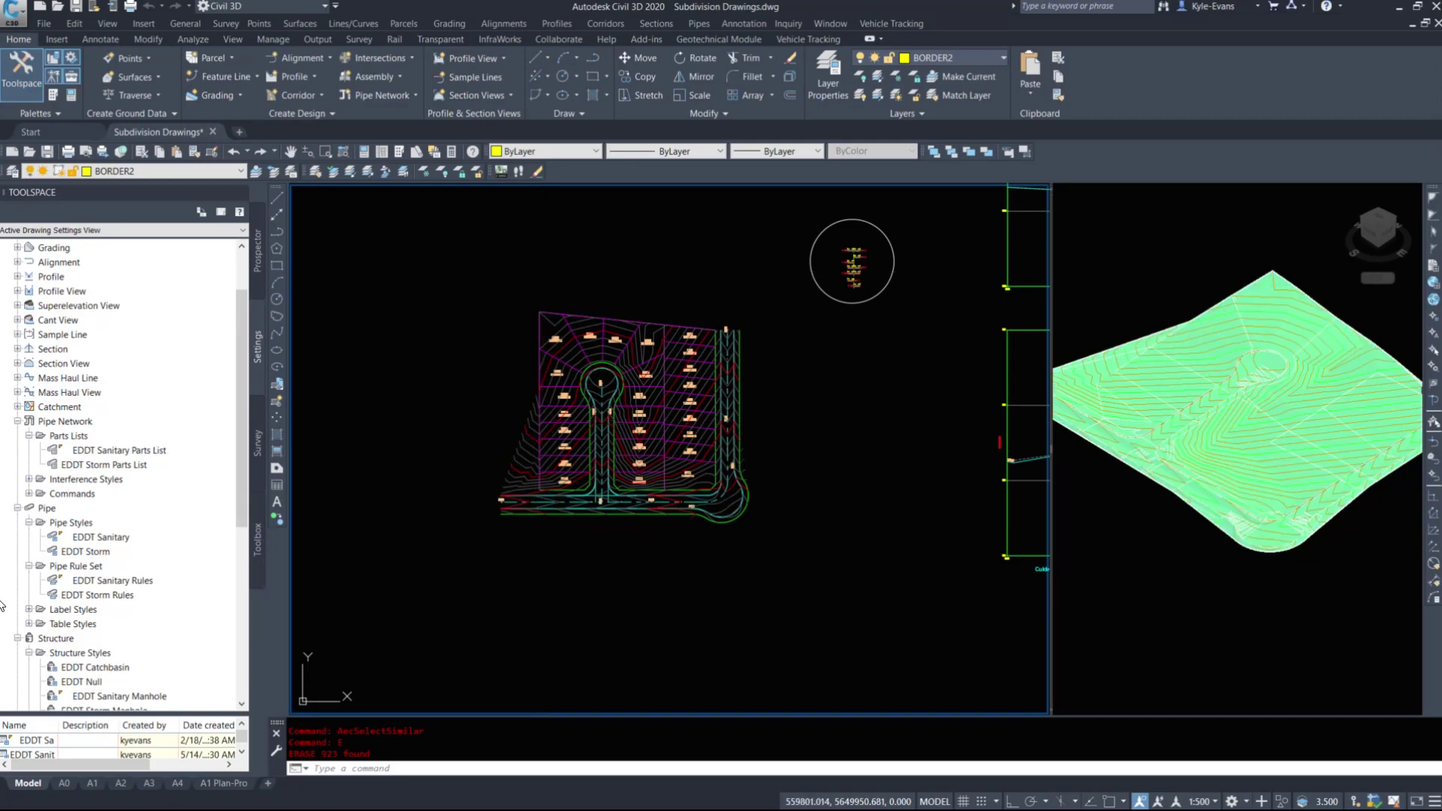
pyautogui.scroll(-3, 160, 610)
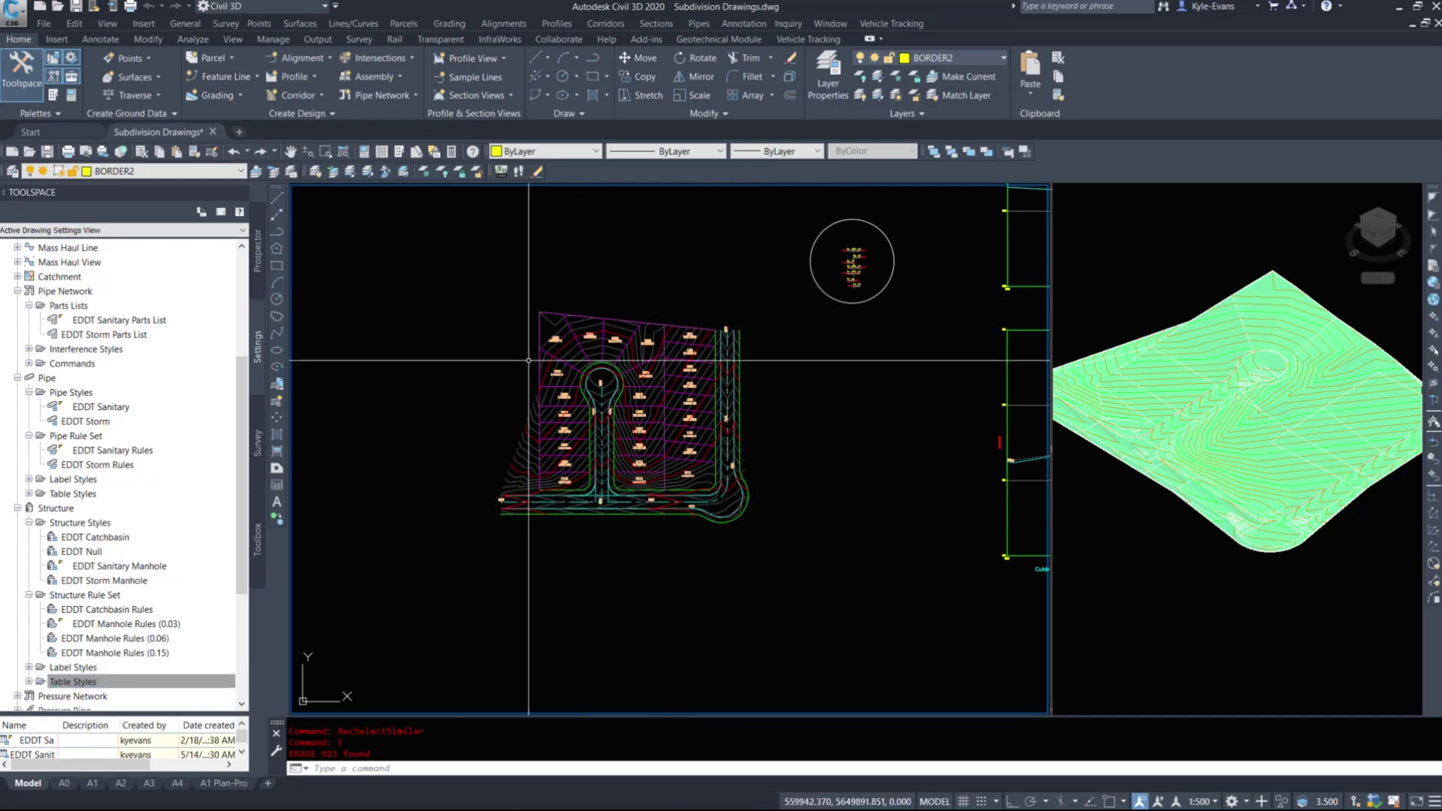
pyautogui.scroll(3, 606, 379)
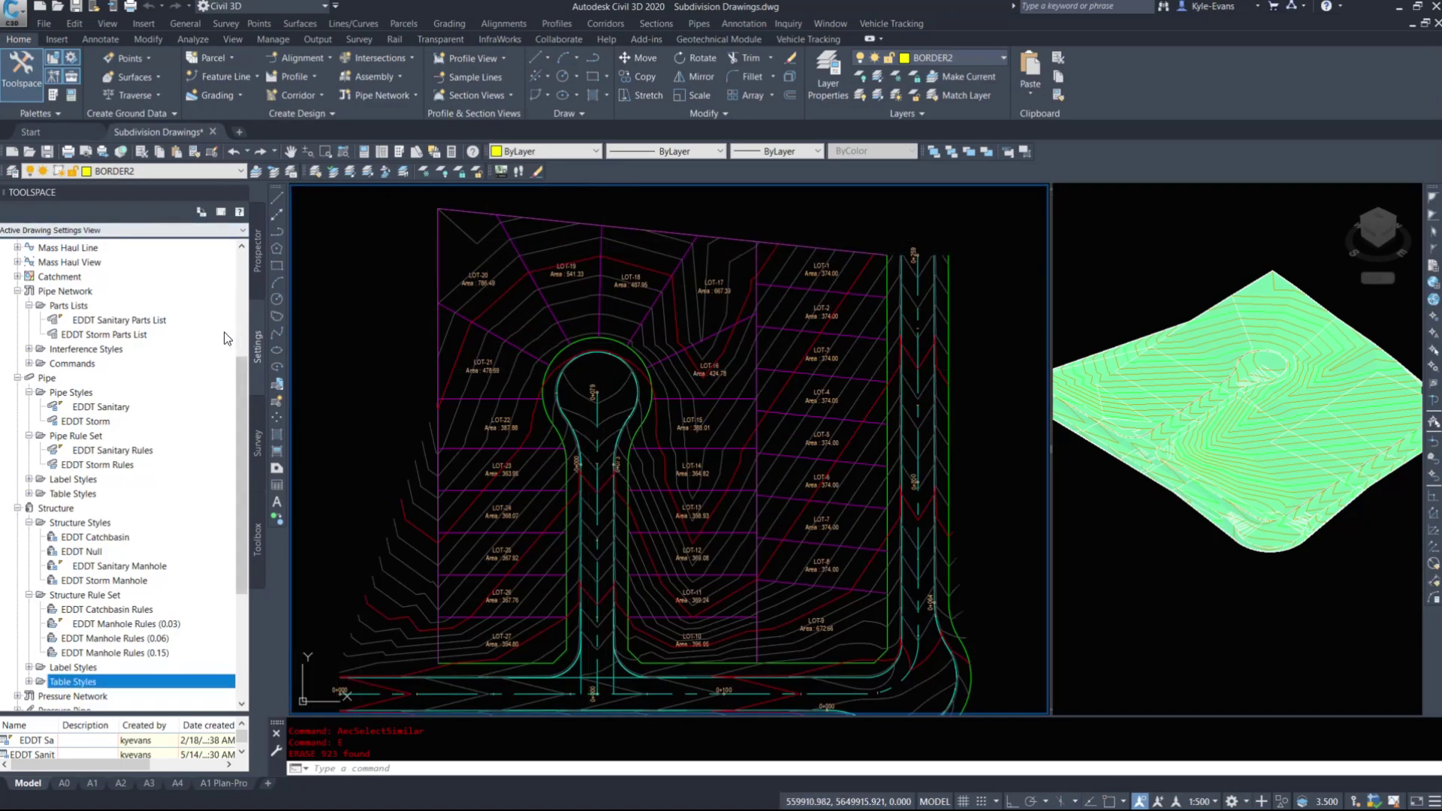
pyautogui.scroll(2, 165, 335)
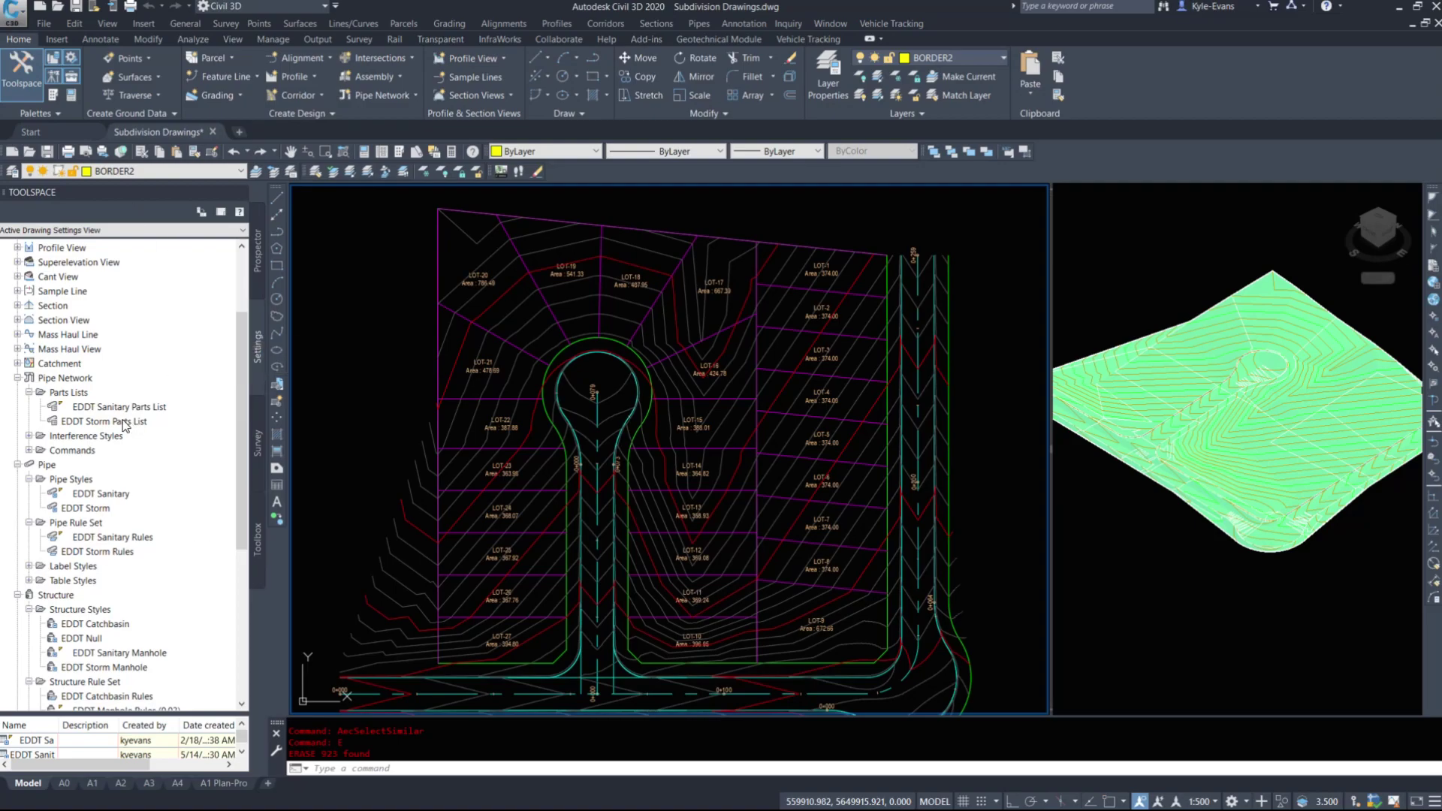
pyautogui.click(70, 392)
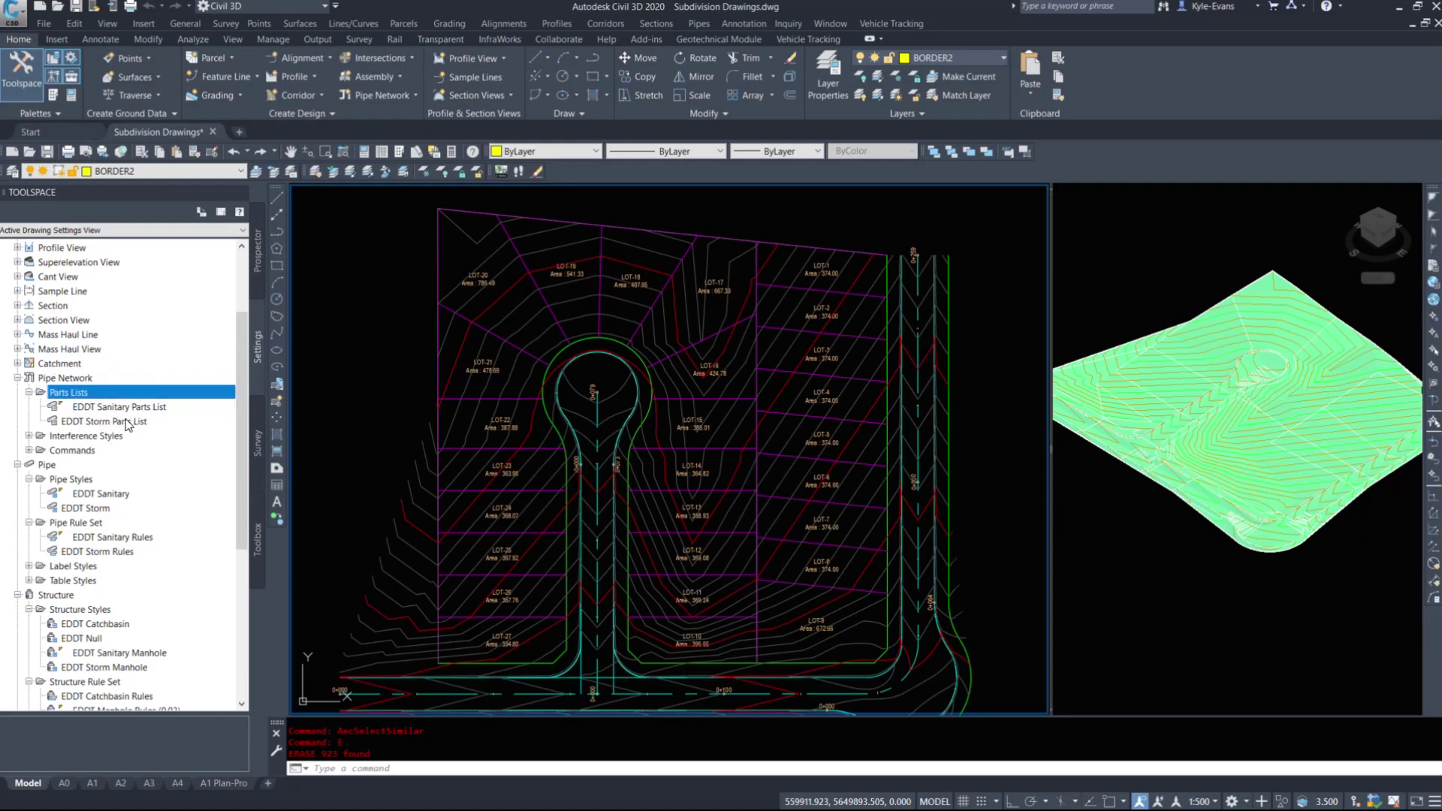
pyautogui.click(113, 413)
pyautogui.doubleClick(119, 407)
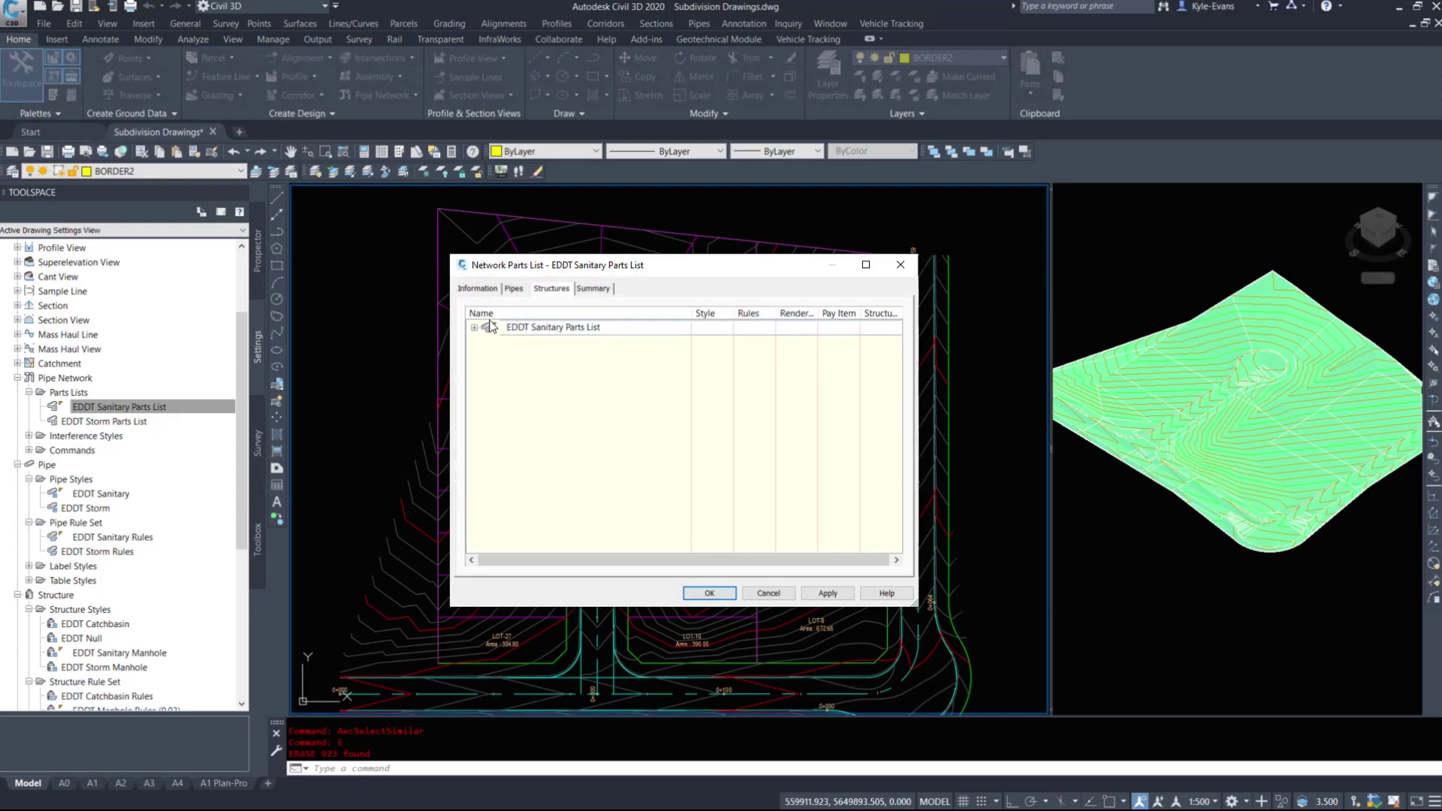
pyautogui.click(513, 291)
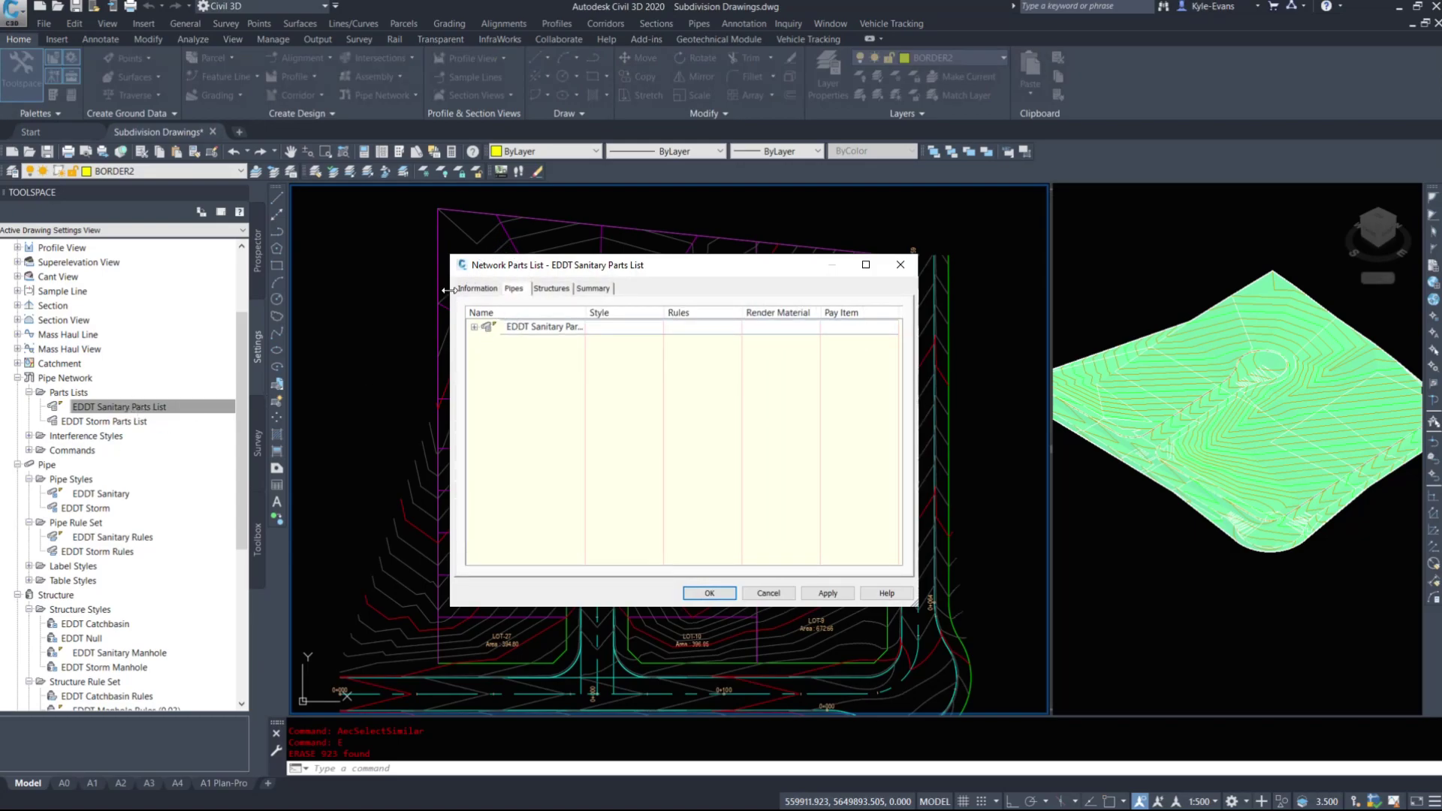
pyautogui.click(474, 327)
pyautogui.click(486, 341)
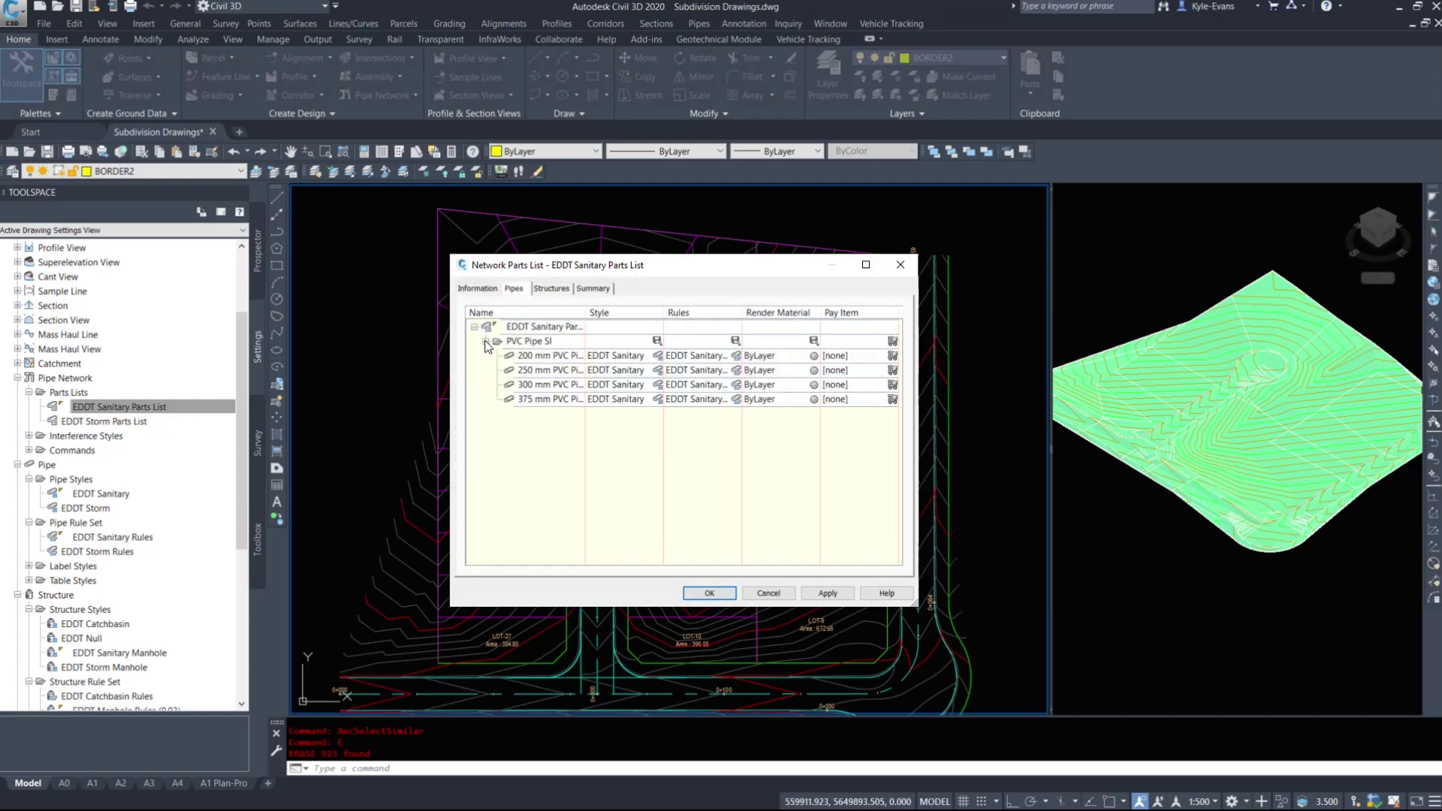
# Step: View the pipe part families that can be added to the sanitary parts list, and leave the catalog without adding any
pyautogui.rightClick(537, 319)
pyautogui.click(518, 326)
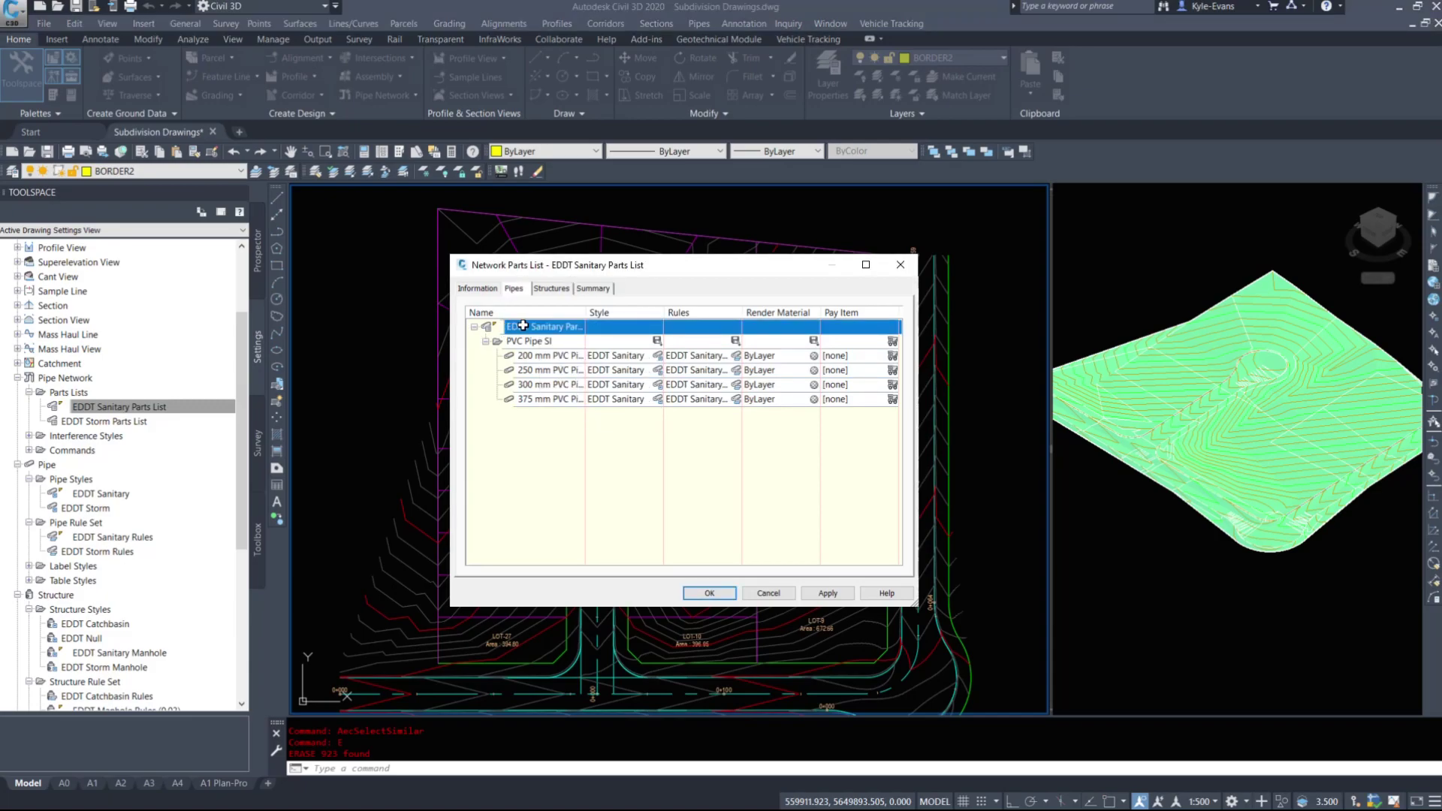
pyautogui.rightClick(555, 329)
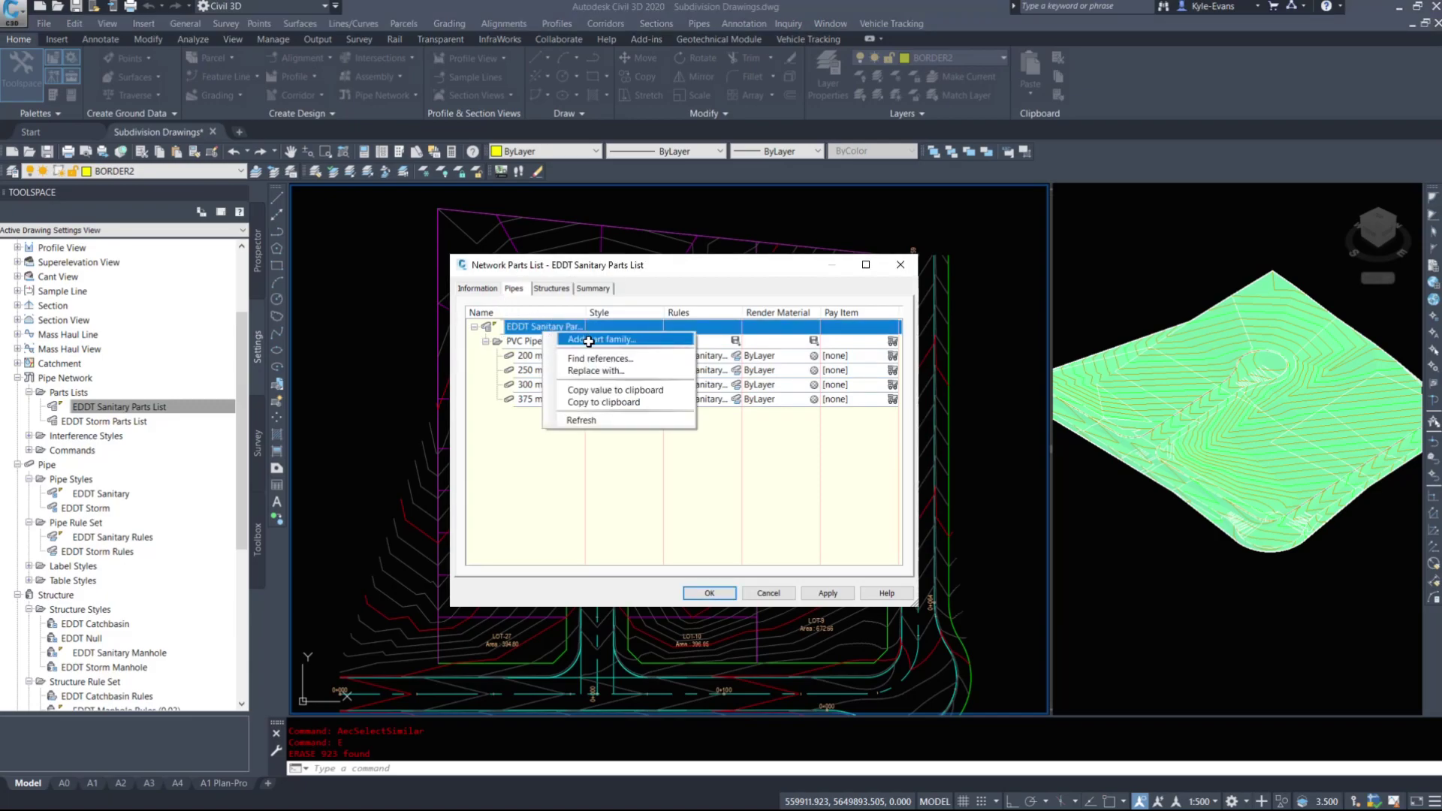
pyautogui.click(567, 335)
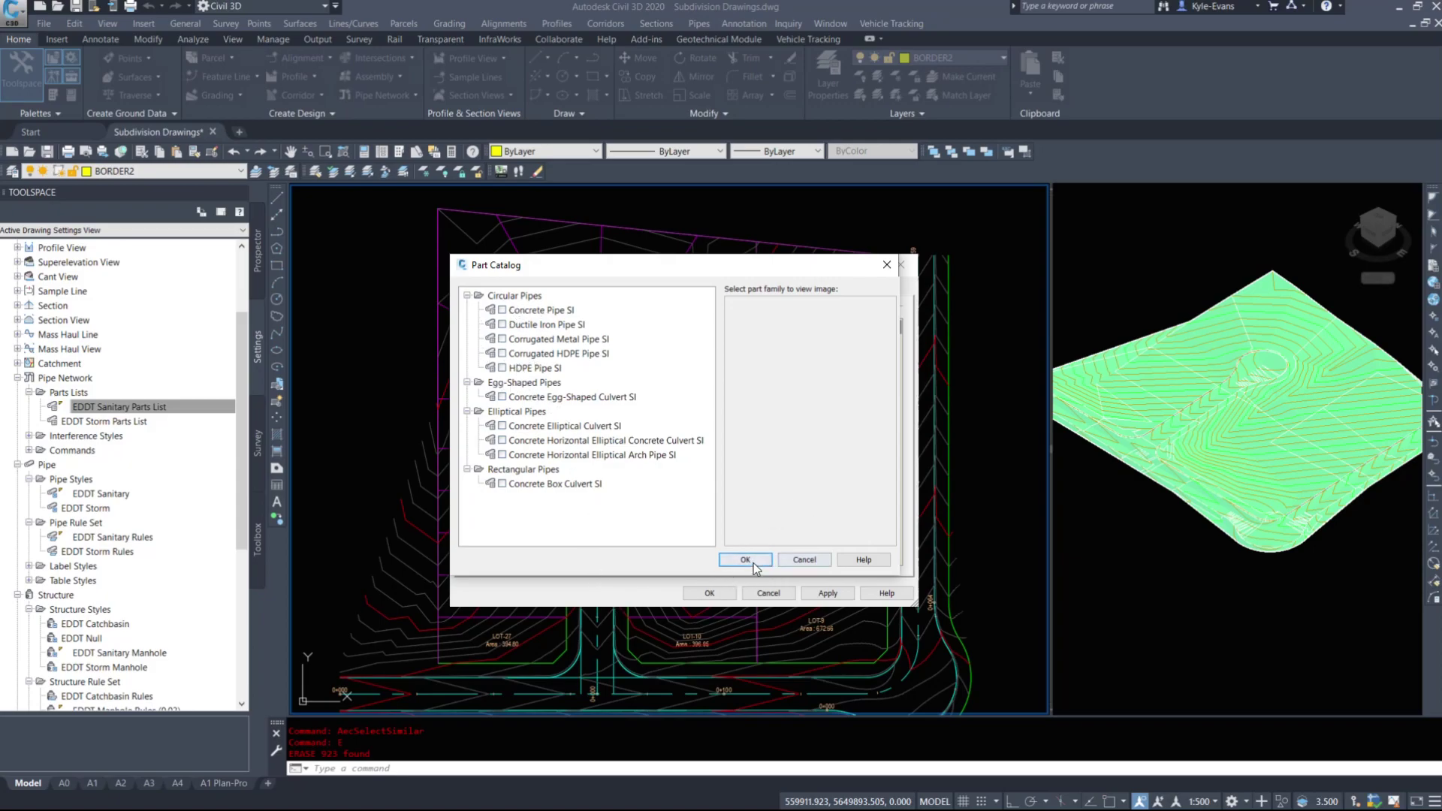
pyautogui.click(802, 560)
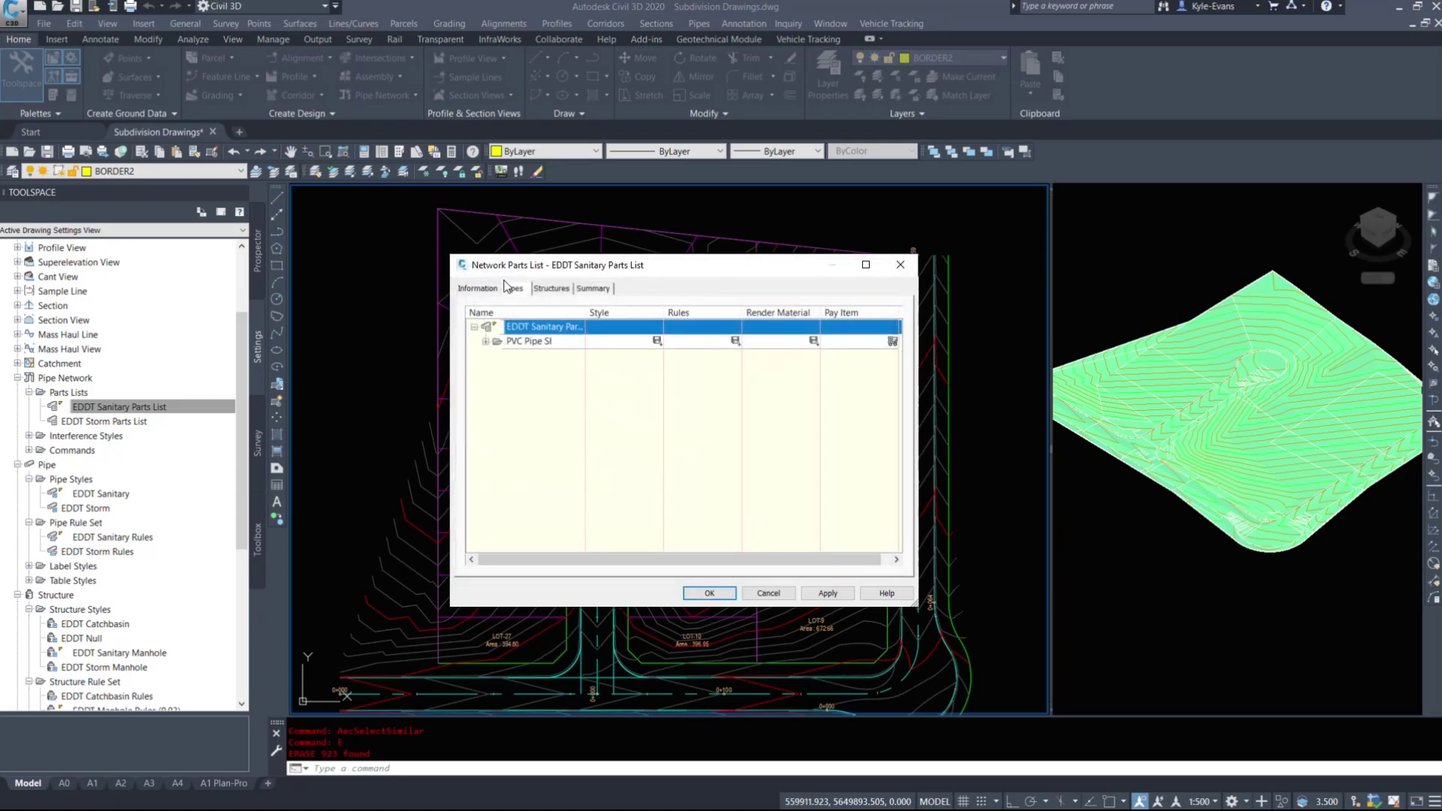
# Step: Start adding a part size to the PVC Pipe SI family and review the available inner pipe diameters
pyautogui.rightClick(538, 347)
pyautogui.click(581, 357)
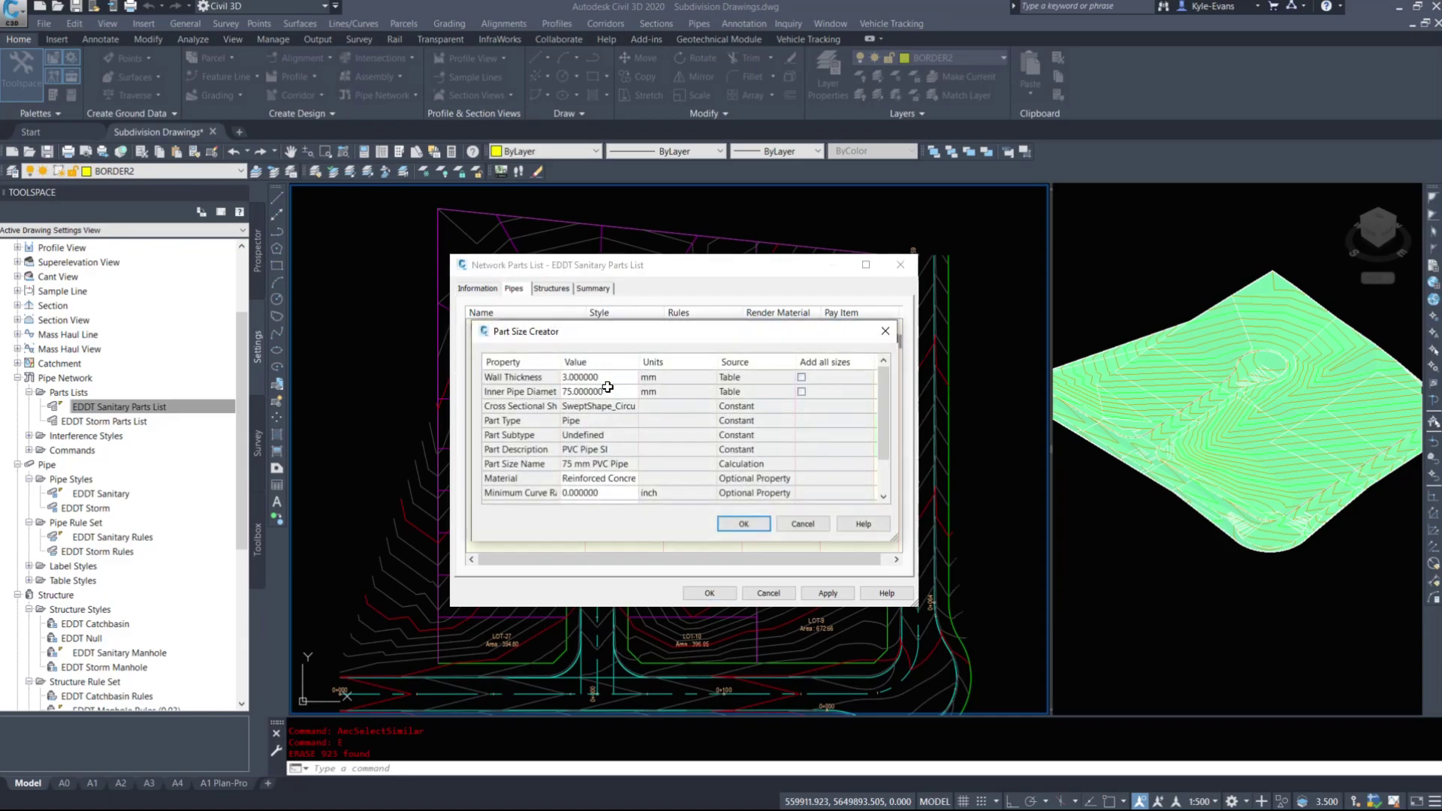
pyautogui.moveTo(608, 331); pyautogui.dragTo(524, 241)
pyautogui.click(526, 301)
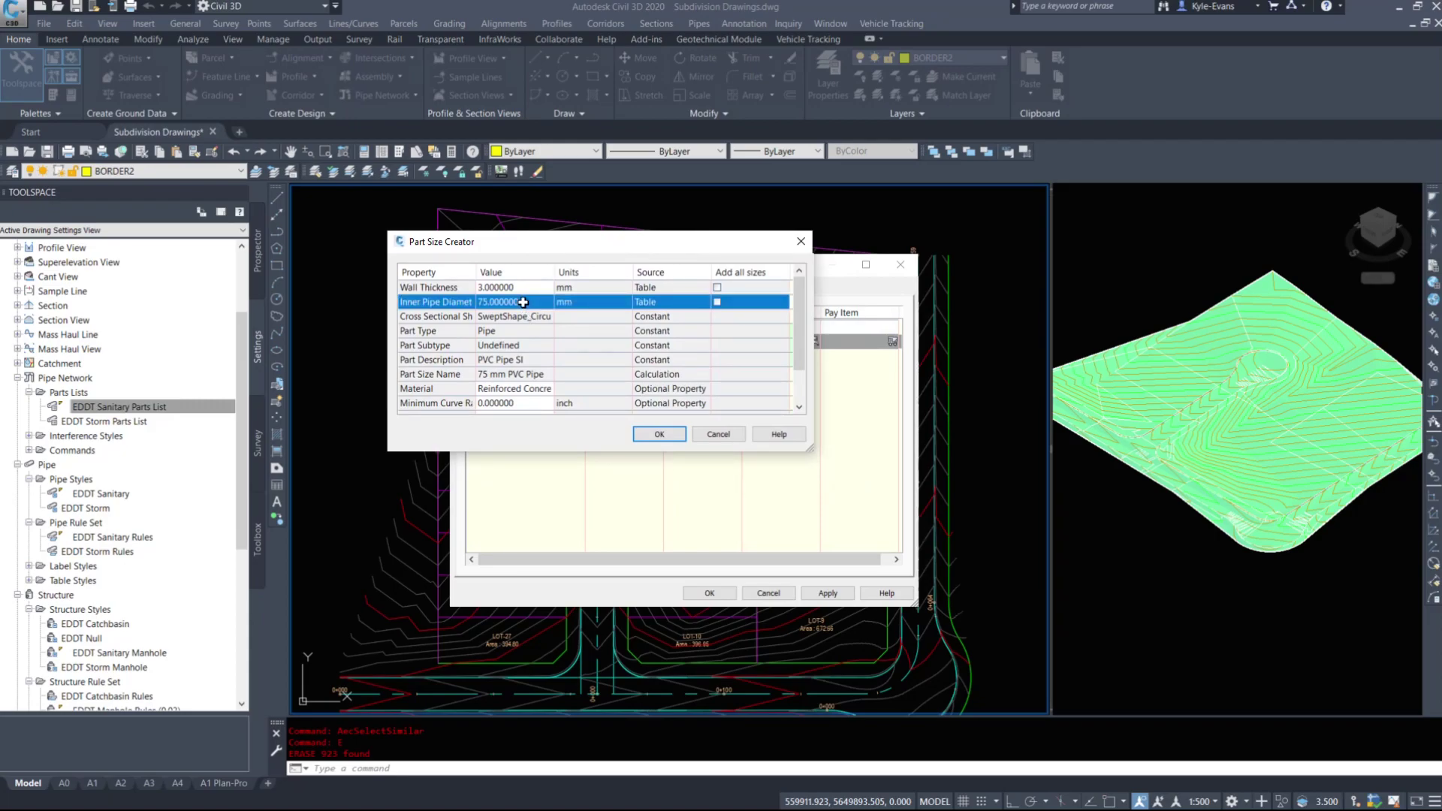
pyautogui.click(534, 302)
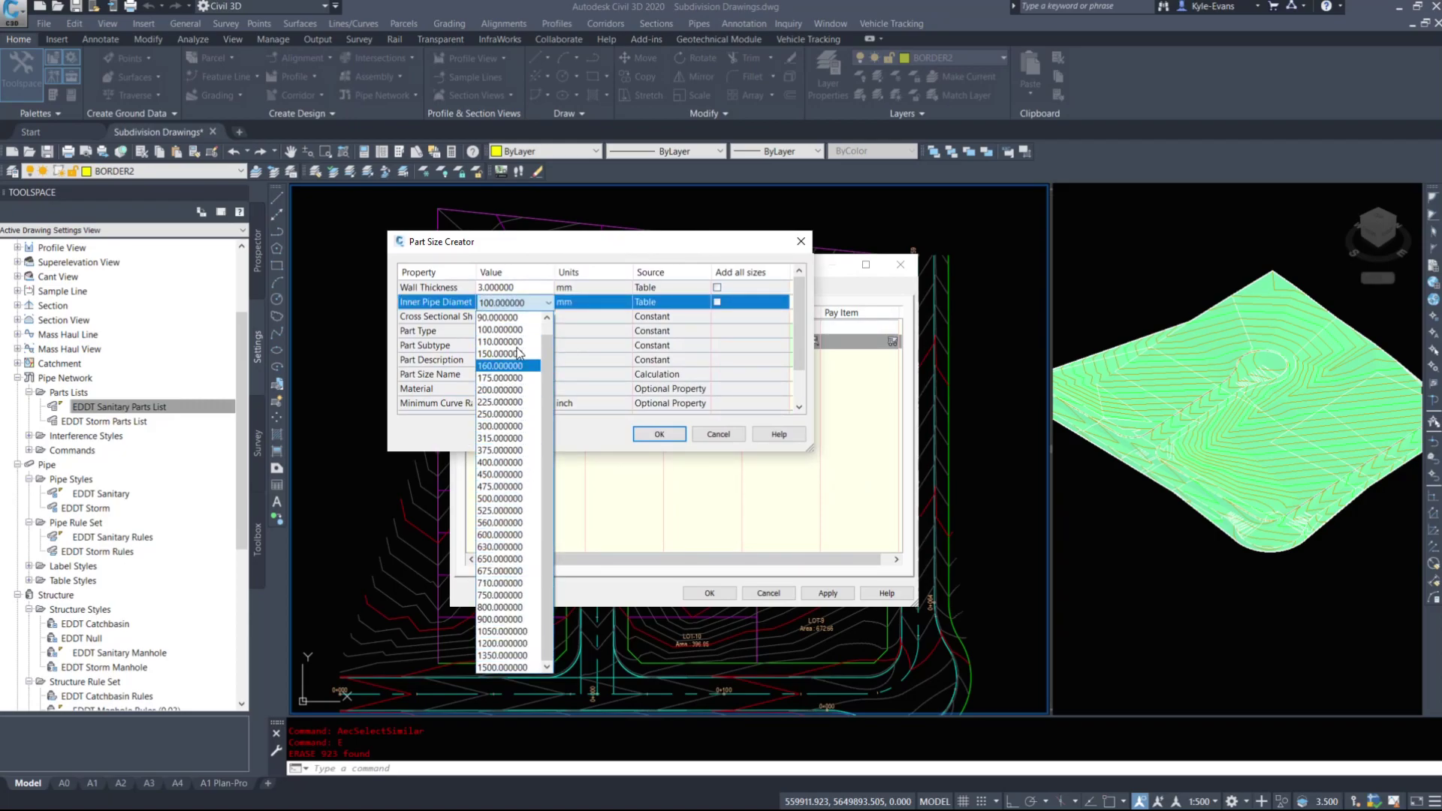
pyautogui.click(666, 256)
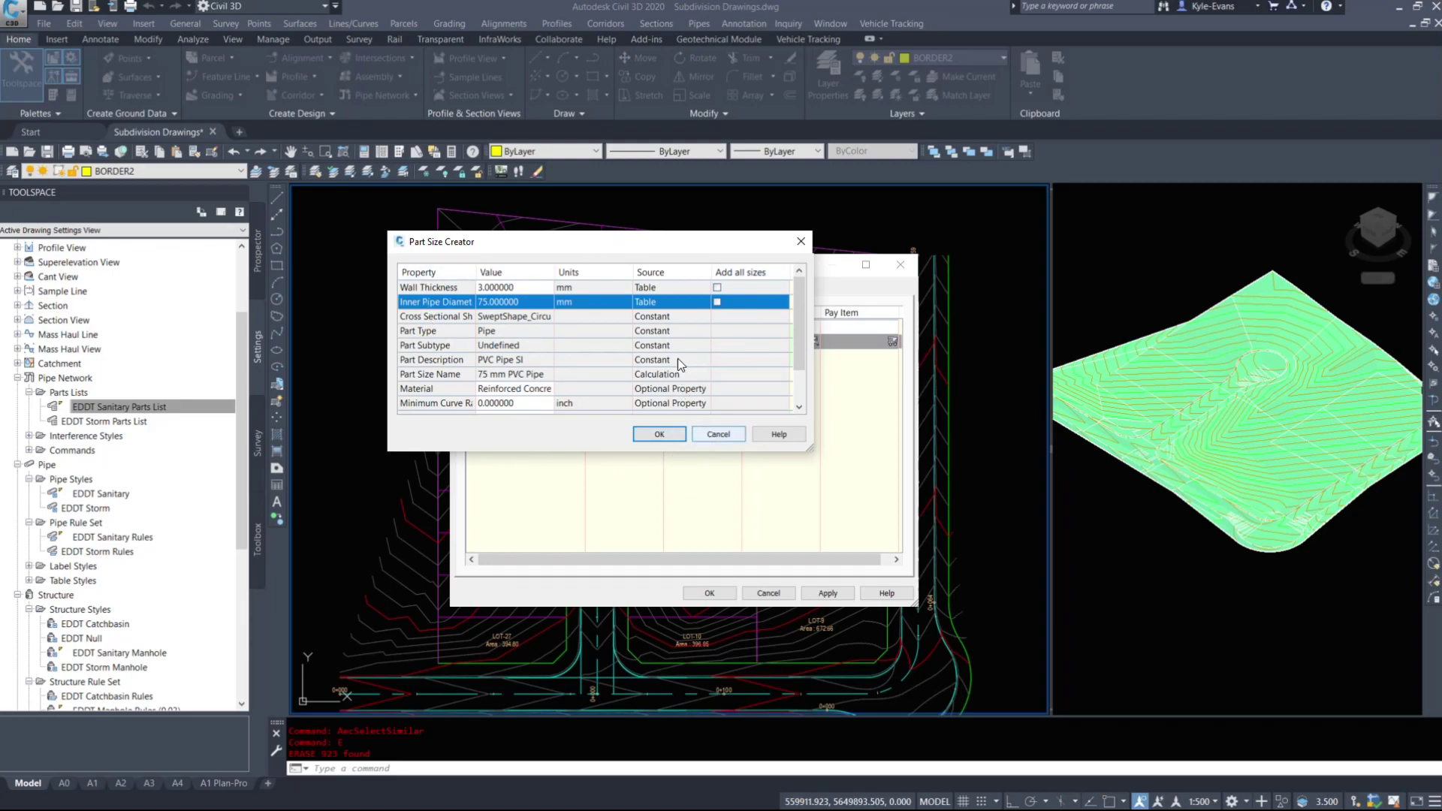
# Step: Try enabling all sizes for the PVC pipe's wall thickness and inner pipe diameter, and cancel the new part size
pyautogui.click(717, 287)
pyautogui.click(718, 287)
pyautogui.click(718, 301)
pyautogui.click(717, 287)
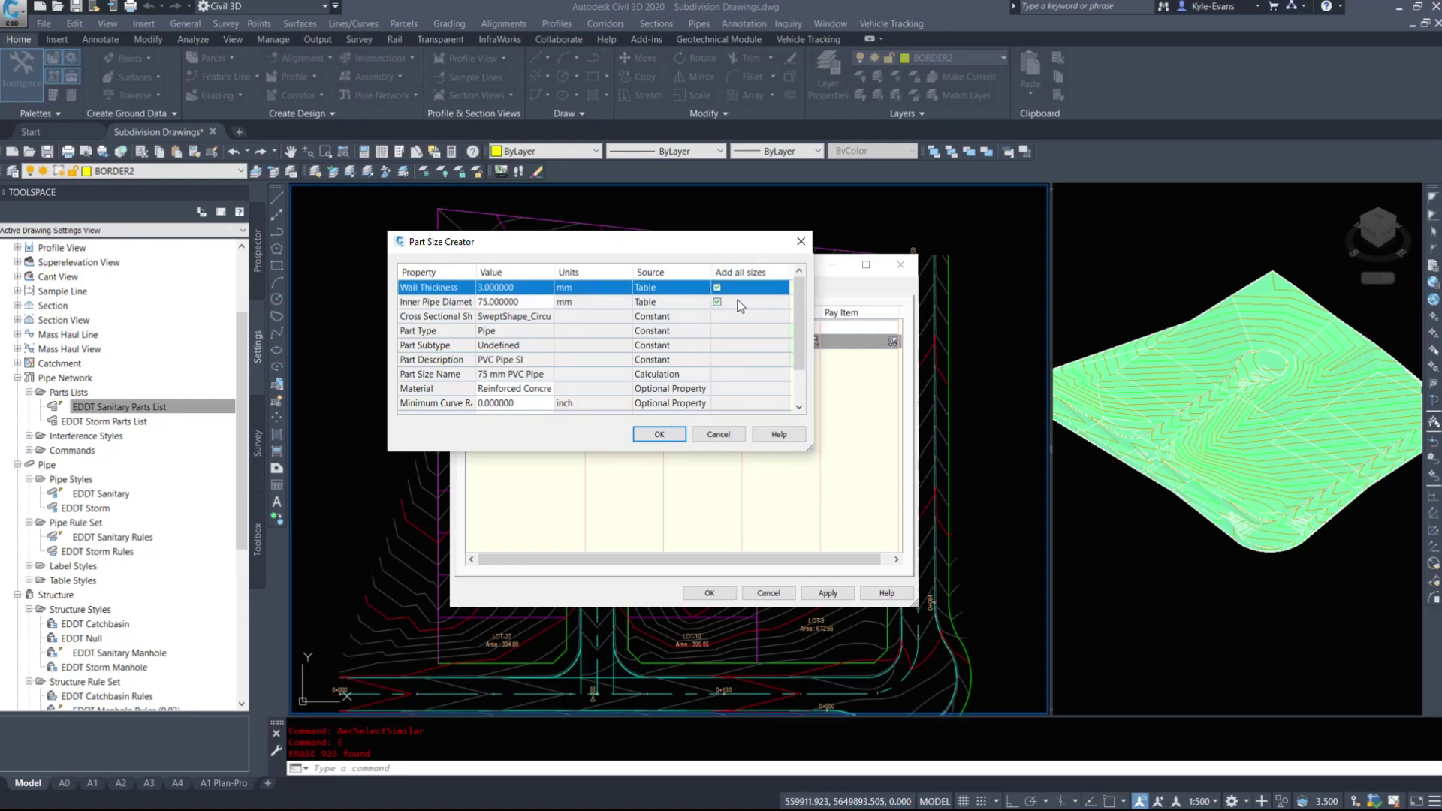
pyautogui.click(722, 436)
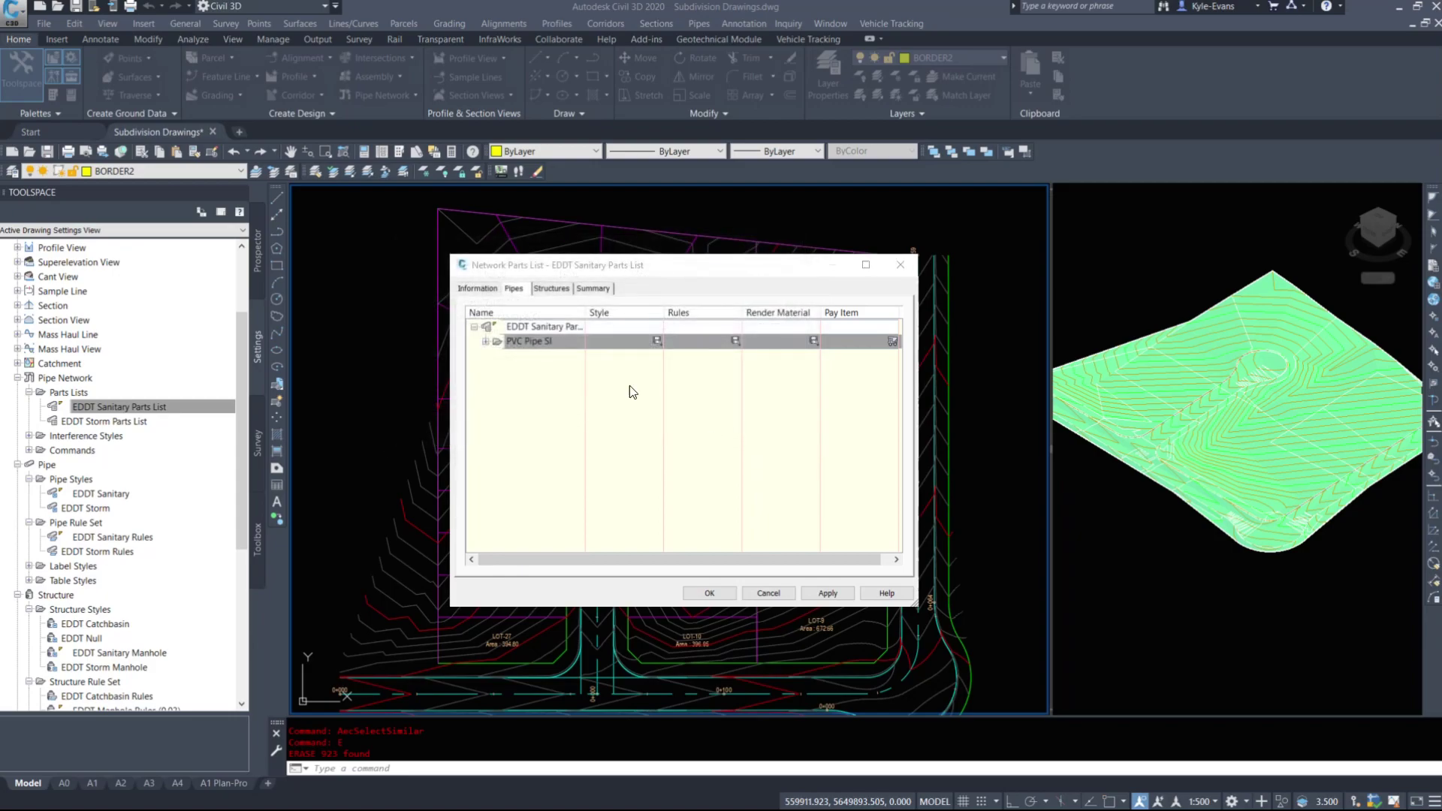
# Step: Expand the PVC Pipe SI family and widen the name column to show the full pipe names
pyautogui.click(495, 345)
pyautogui.click(485, 341)
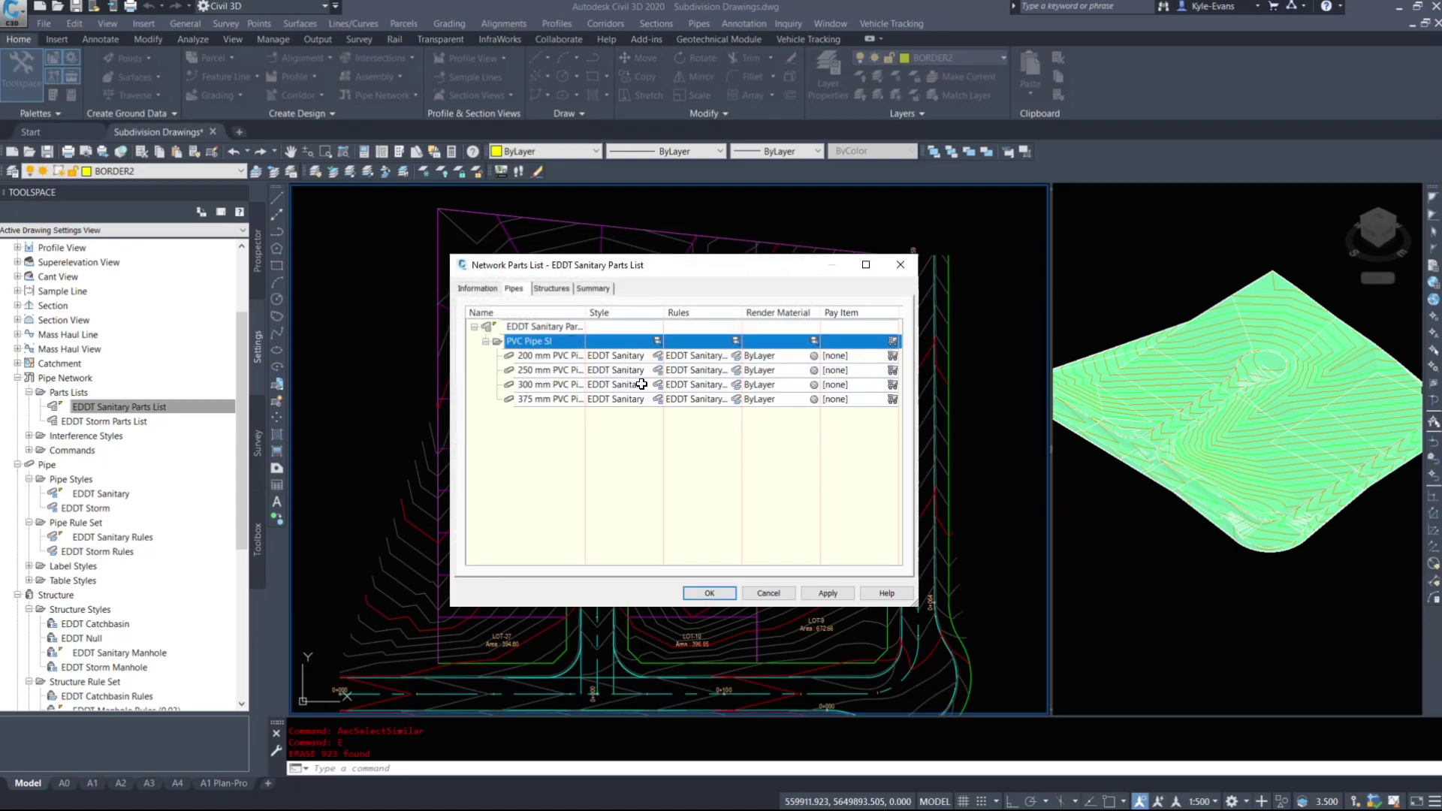
pyautogui.moveTo(587, 311); pyautogui.dragTo(708, 311)
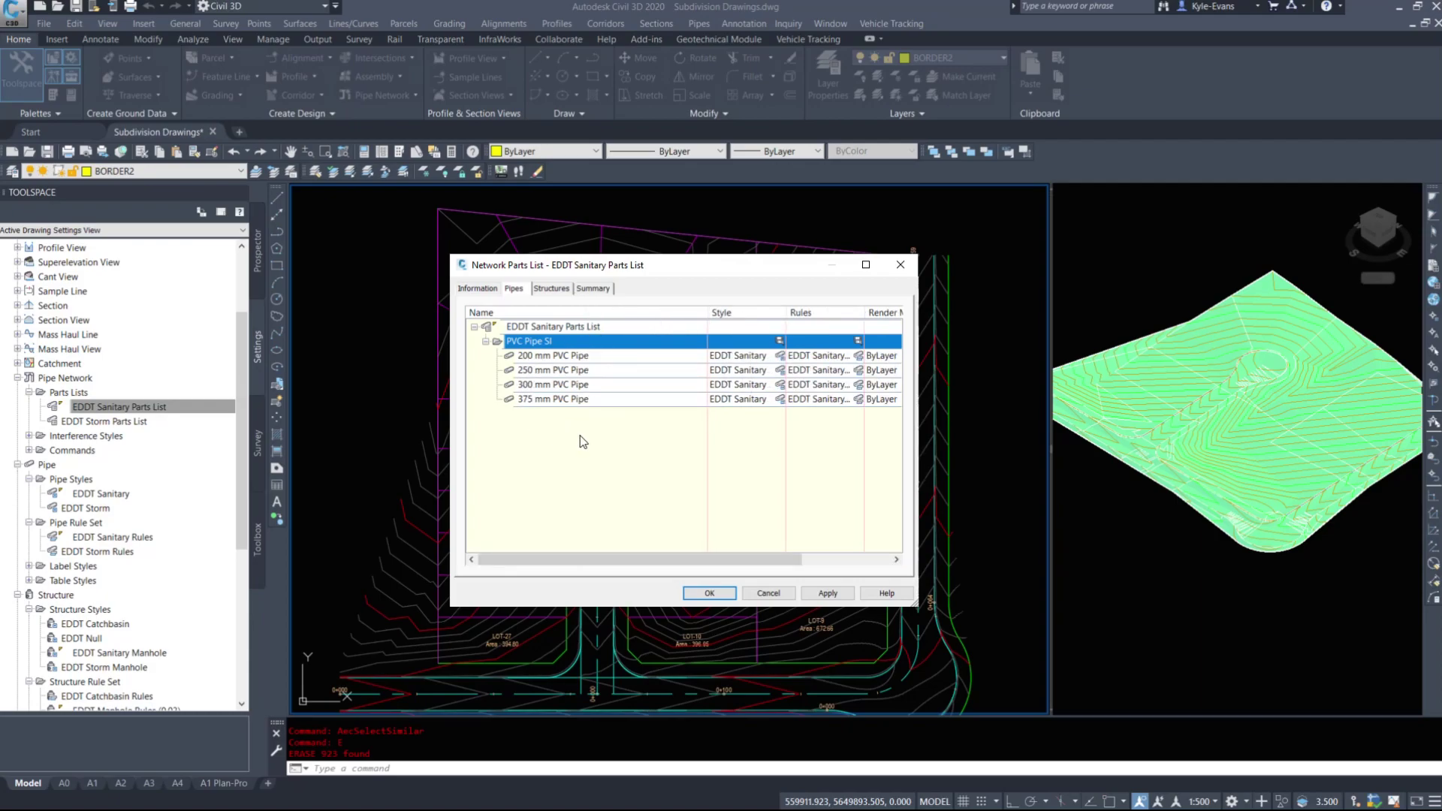
pyautogui.moveTo(588, 265); pyautogui.dragTo(426, 227)
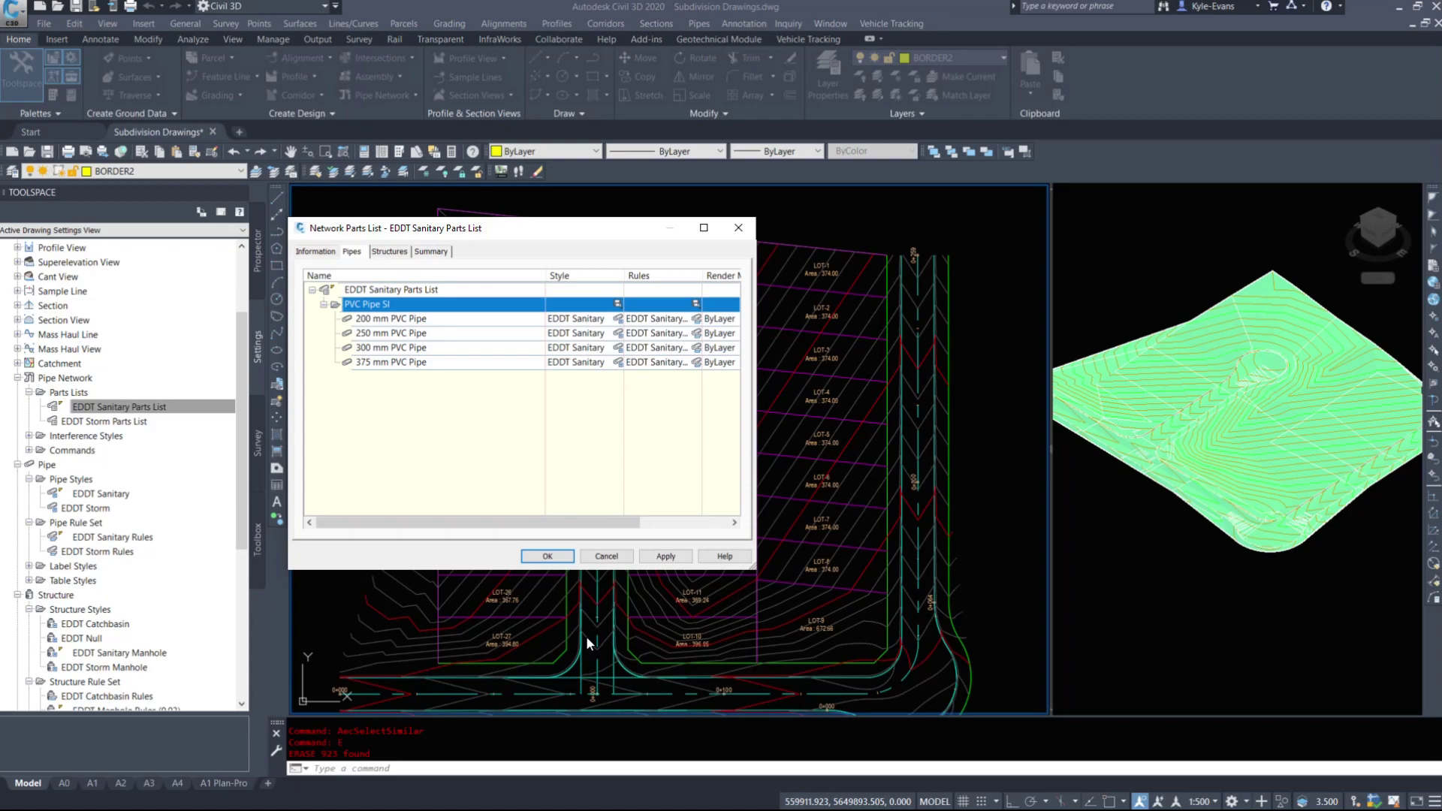
# Step: Examine the 200, 250, 300 and 375 mm PVC pipes in the sanitary parts list
pyautogui.click(379, 319)
pyautogui.click(371, 333)
pyautogui.click(369, 347)
pyautogui.click(382, 336)
pyautogui.click(375, 348)
pyautogui.click(371, 363)
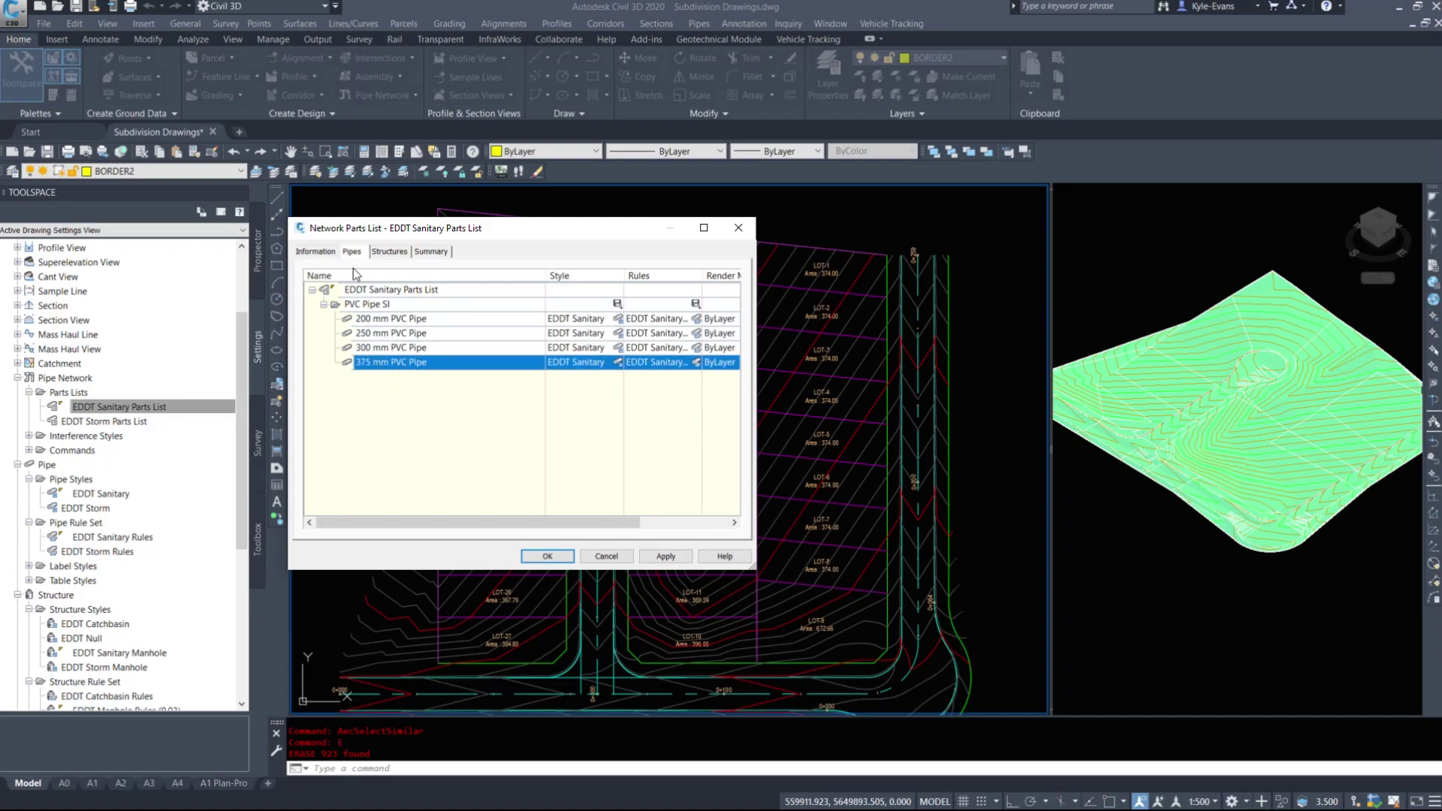
pyautogui.click(387, 309)
pyautogui.click(380, 320)
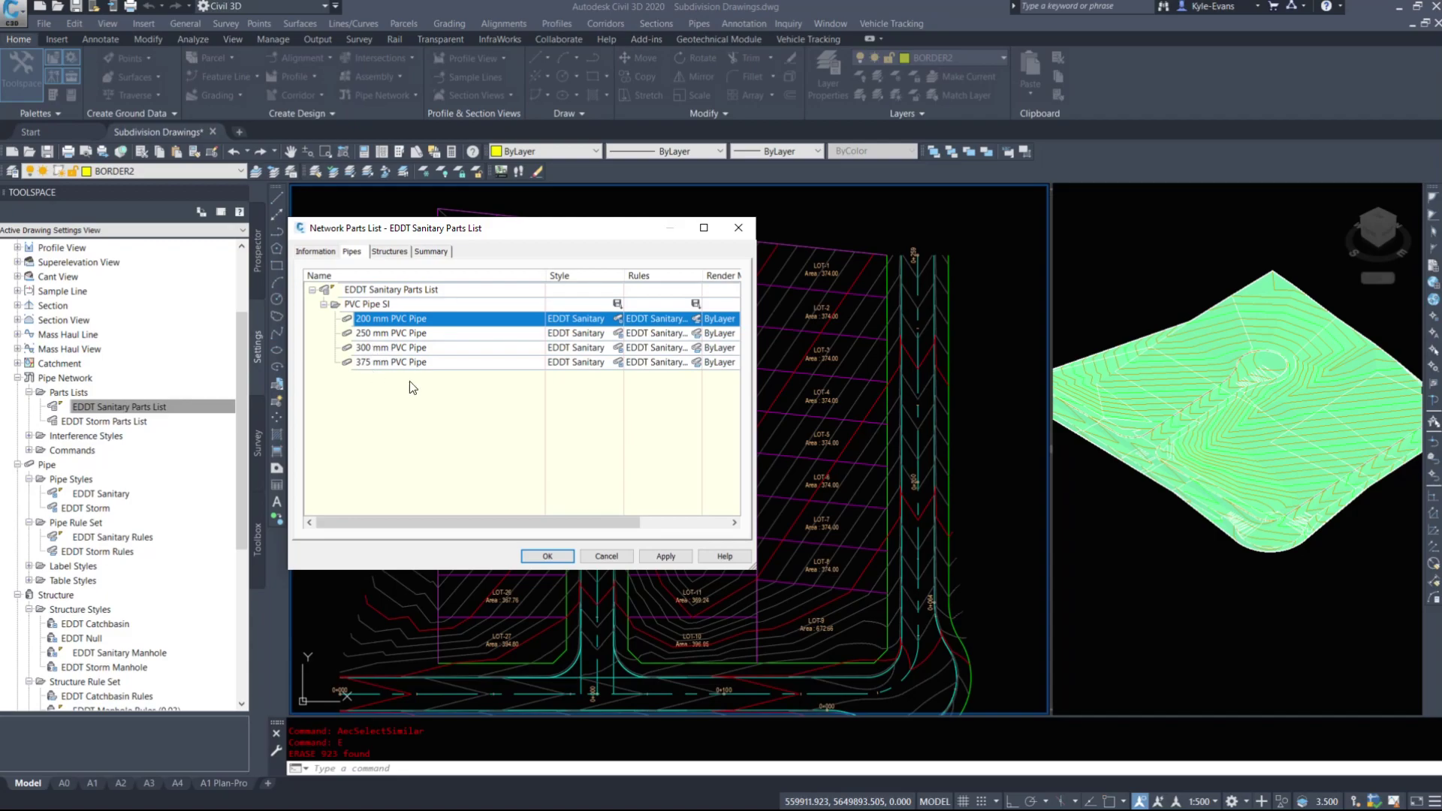
pyautogui.click(382, 335)
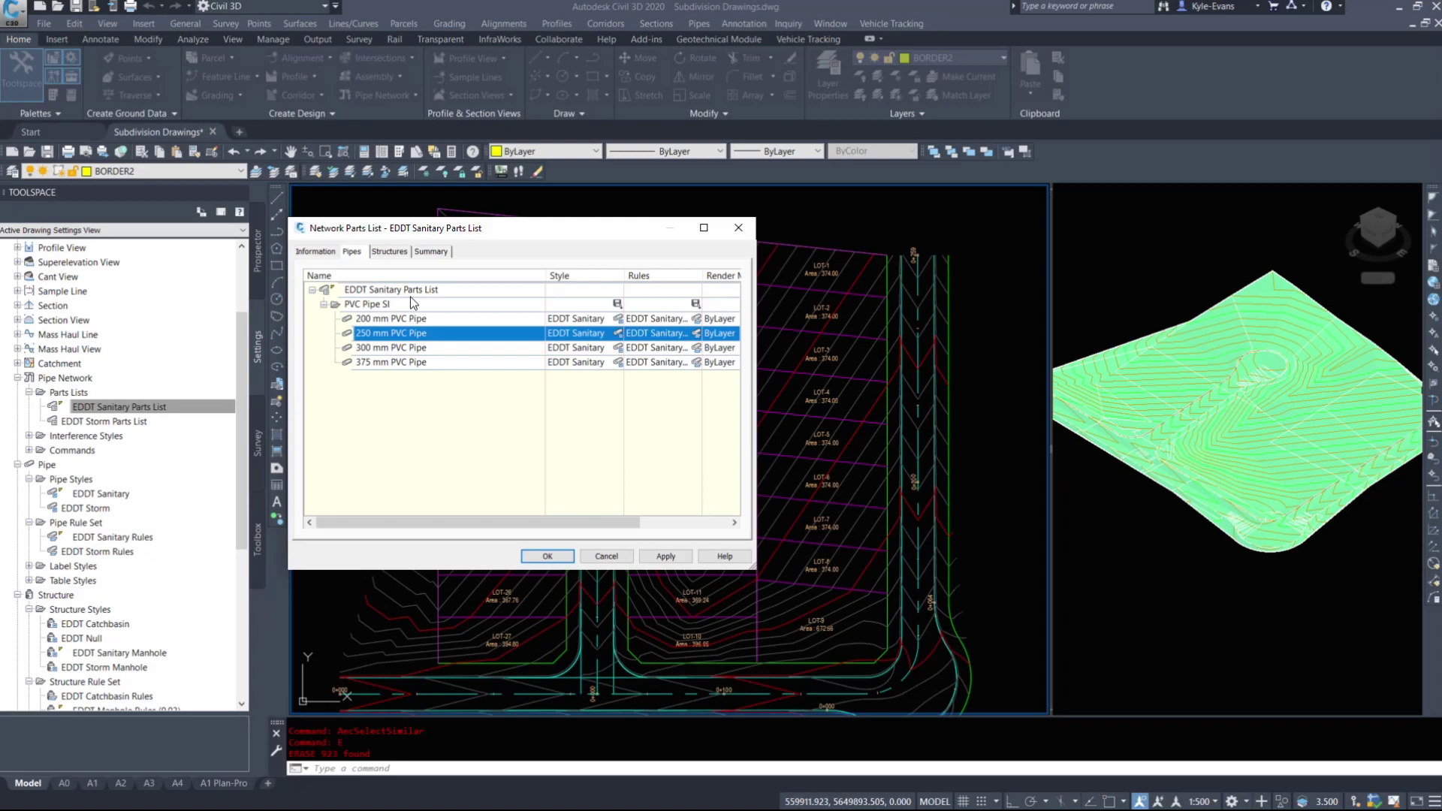
# Step: Review the sanitary list's structures, expanding the Null Structure and Concentric Cylindrical Structure SI families
pyautogui.click(394, 255)
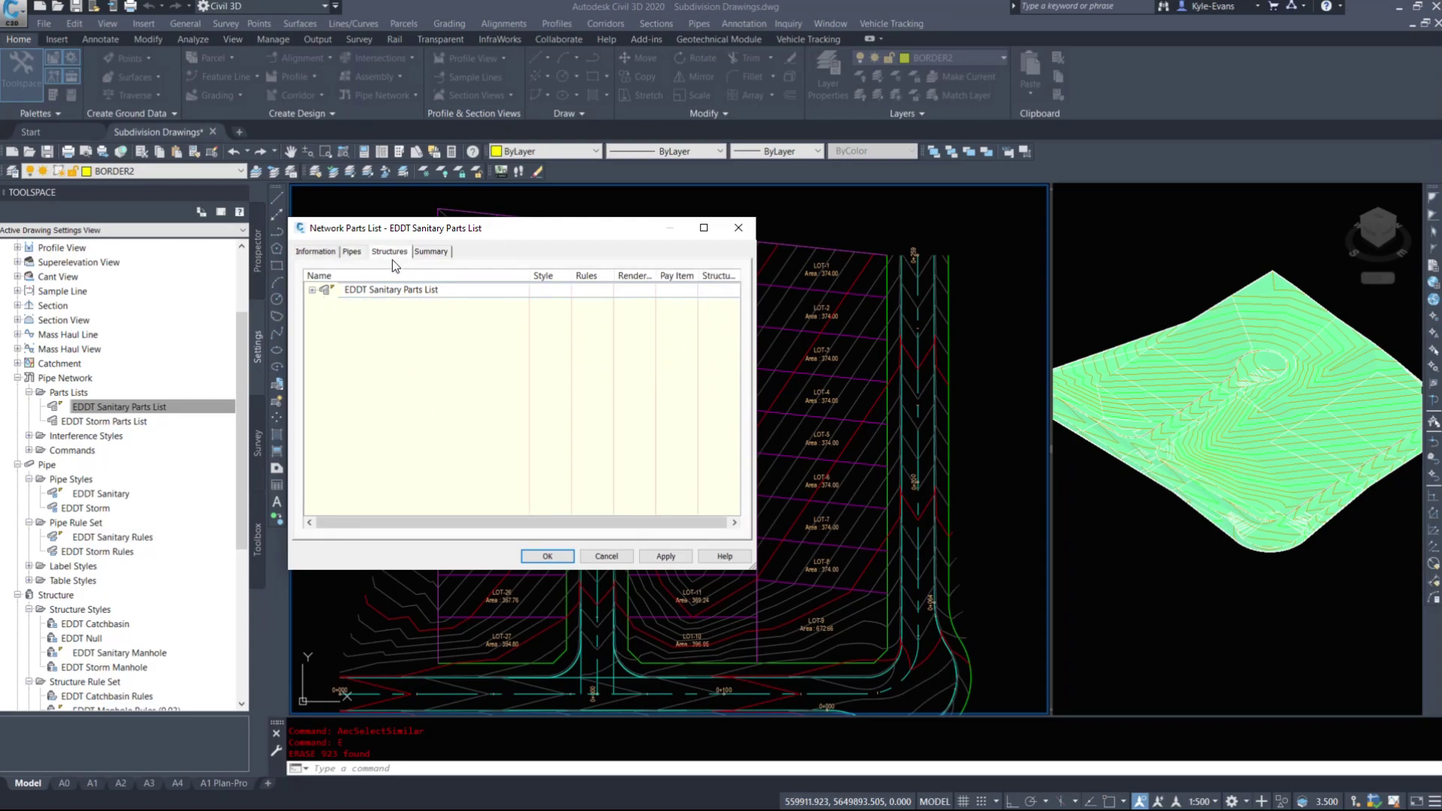
pyautogui.click(312, 290)
pyautogui.click(324, 305)
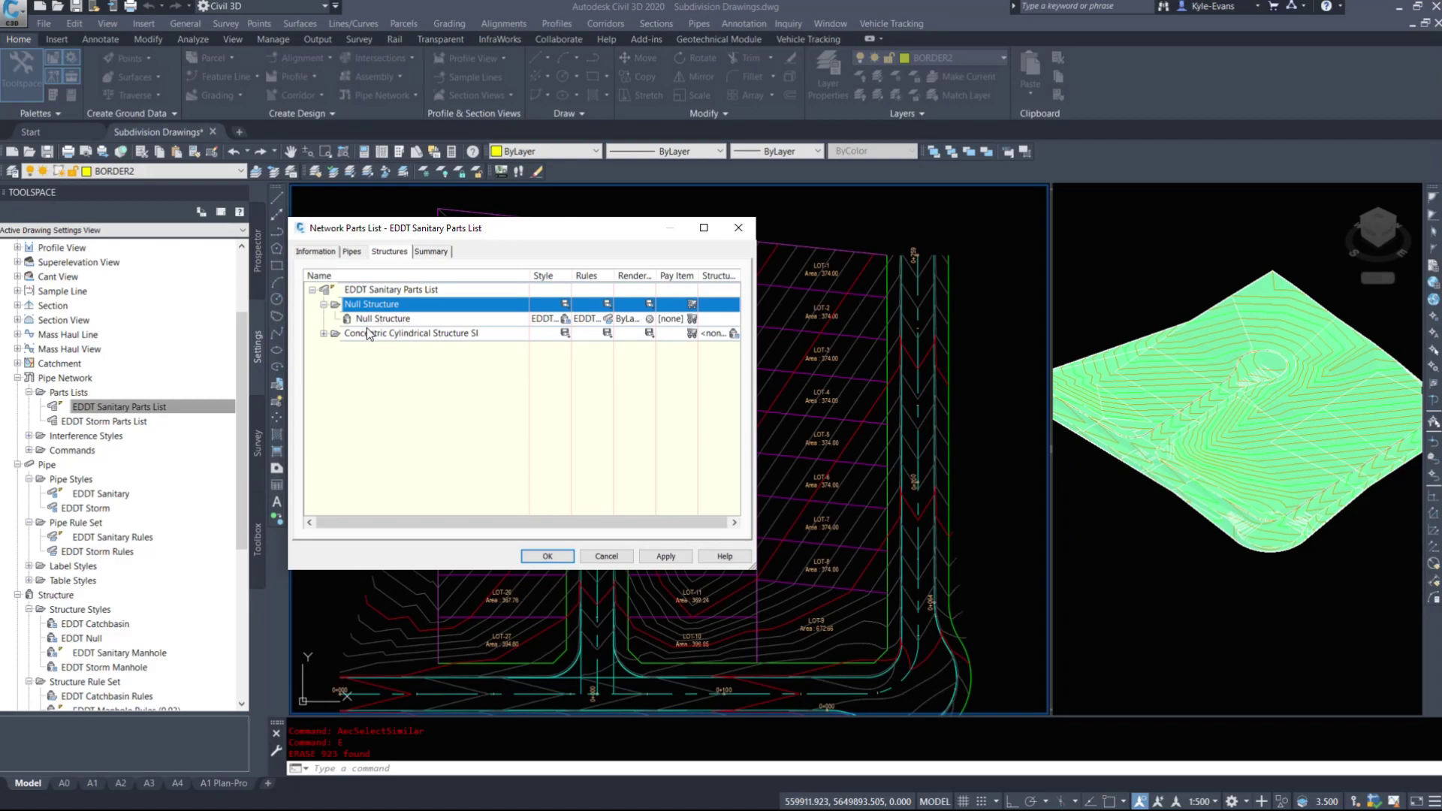
pyautogui.click(324, 333)
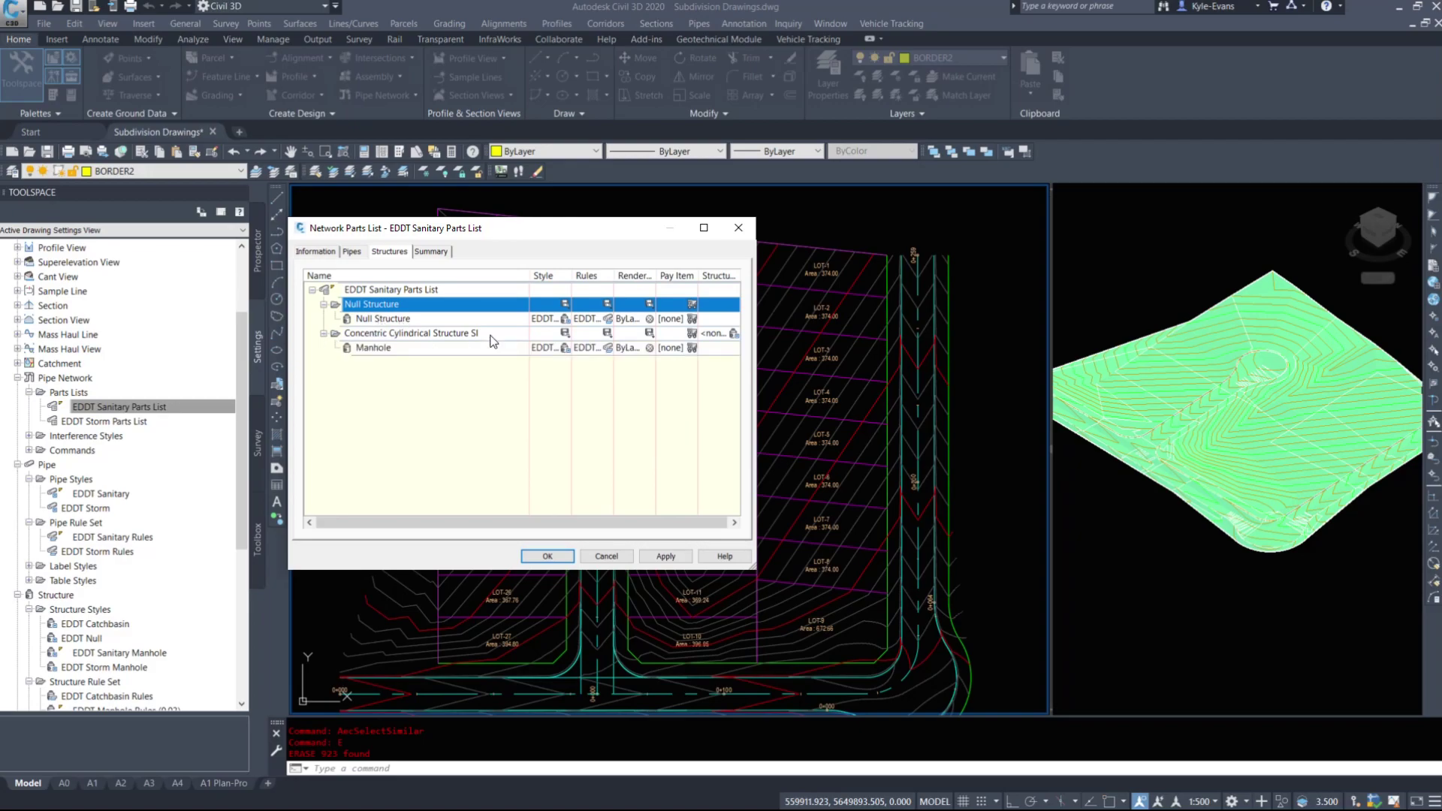
# Step: Add Concentric Cylindrical Structure SI parts in all sizes of wall and floor thickness, frame diameter and height, cone height and inner structure diameter
pyautogui.rightClick(372, 335)
pyautogui.click(410, 337)
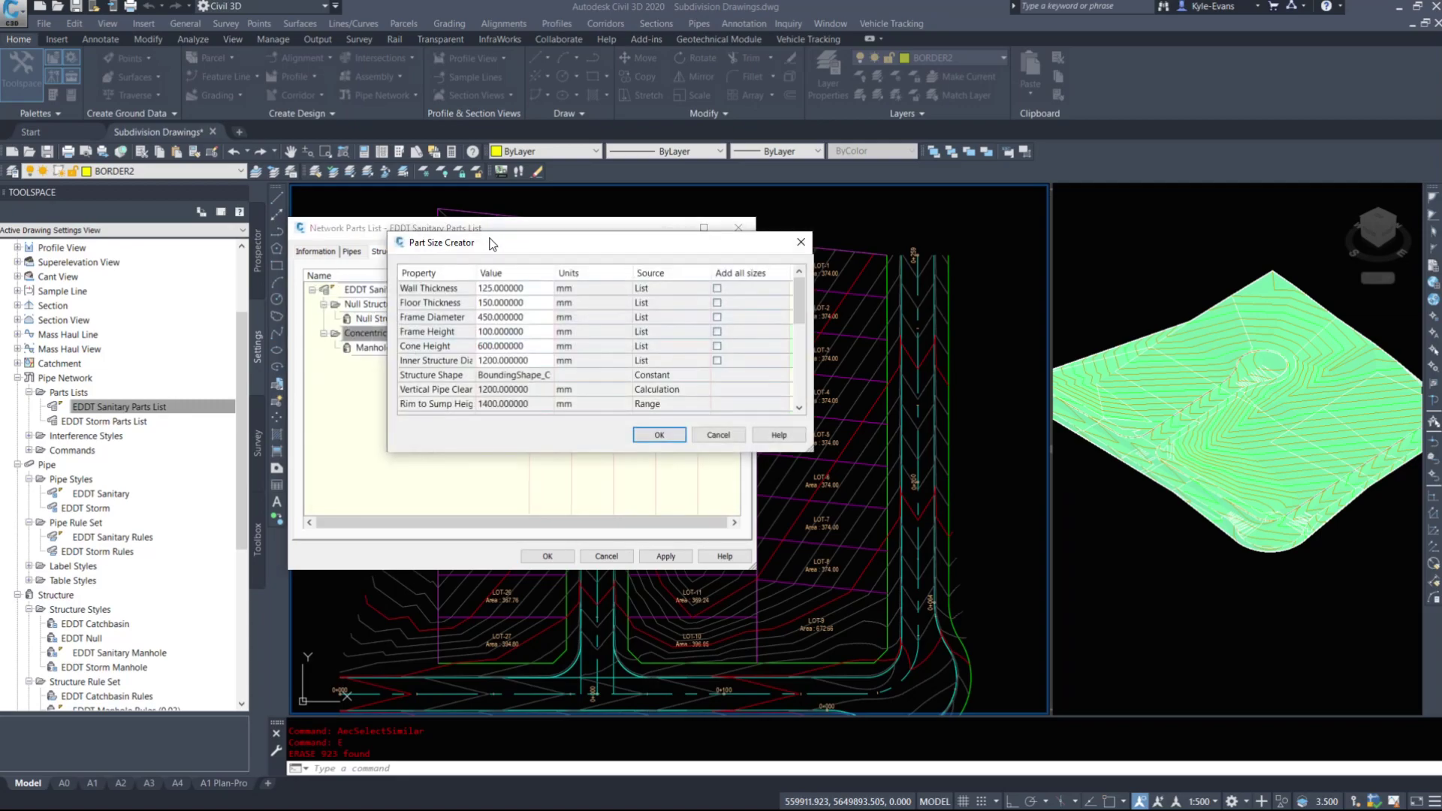
pyautogui.moveTo(492, 243); pyautogui.dragTo(673, 247)
pyautogui.click(899, 288)
pyautogui.click(898, 303)
pyautogui.click(899, 317)
pyautogui.click(898, 332)
pyautogui.click(899, 346)
pyautogui.click(900, 361)
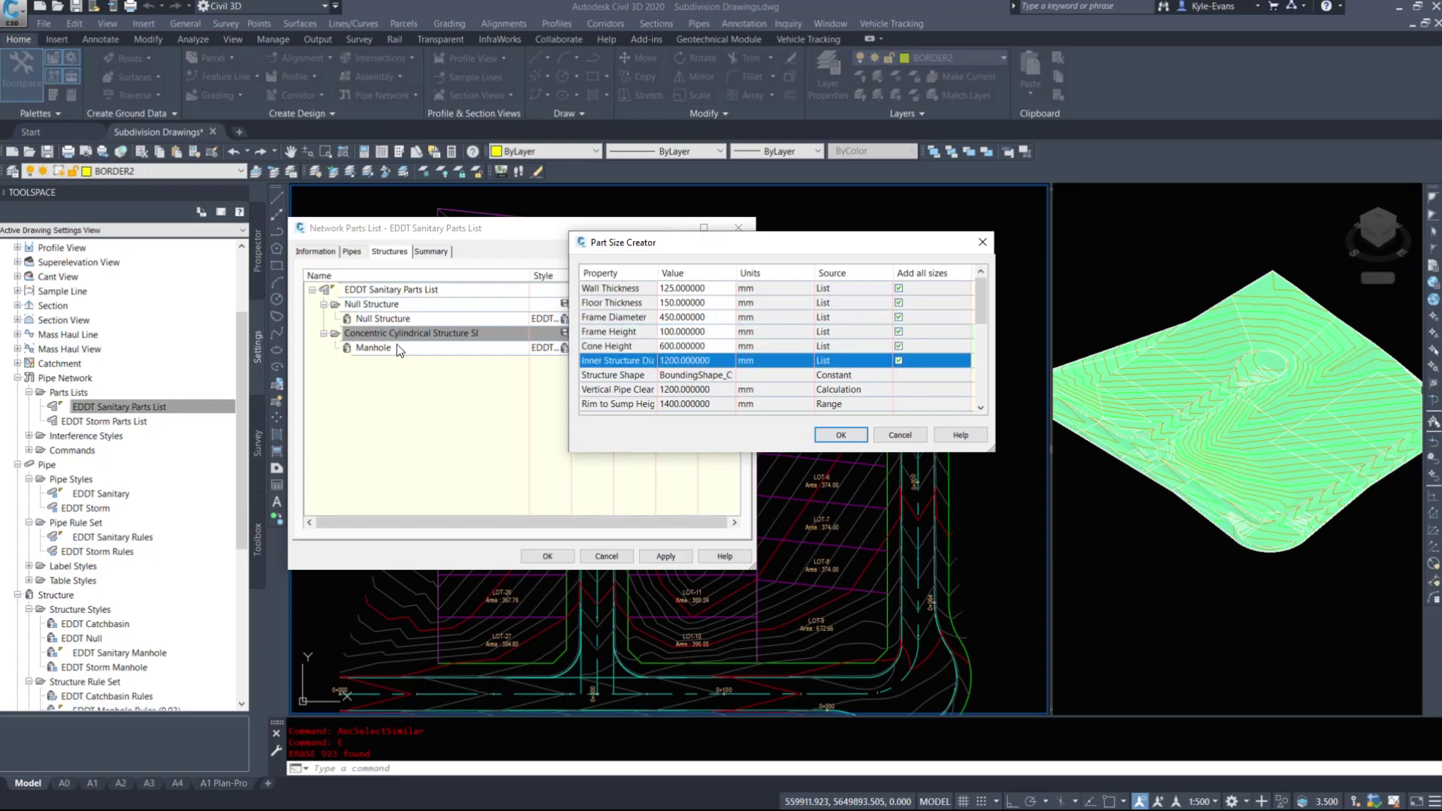
pyautogui.click(841, 435)
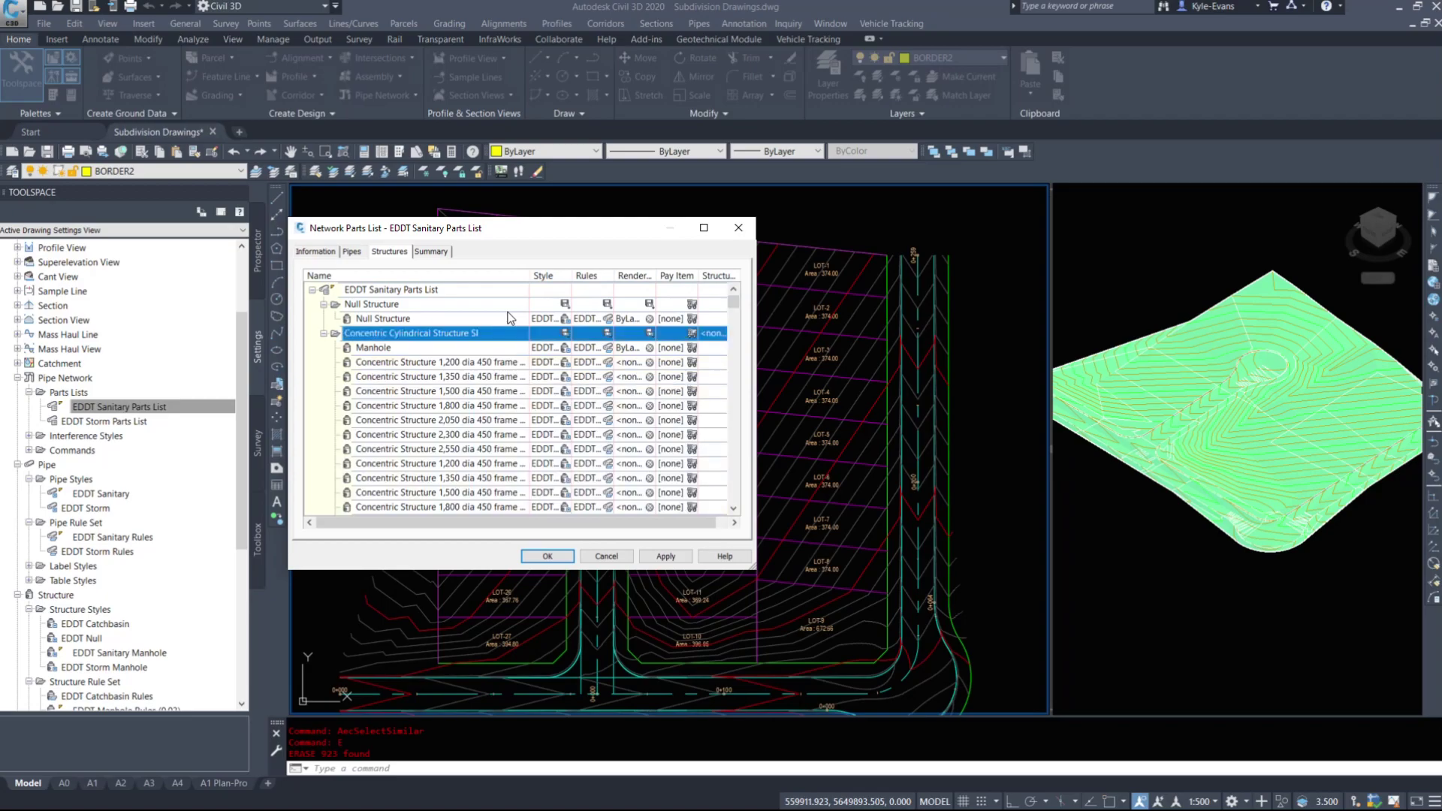
# Step: Check the added concentric structure sizes and discard the changes to the sanitary parts list
pyautogui.moveTo(733, 302)
pyautogui.mouseDown()
pyautogui.moveTo(741, 526)
pyautogui.moveTo(755, 269)
pyautogui.moveTo(734, 496)
pyautogui.moveTo(734, 312)
pyautogui.moveTo(718, 321)
pyautogui.moveTo(721, 501)
pyautogui.moveTo(722, 309)
pyautogui.mouseUp()
pyautogui.press('Down')
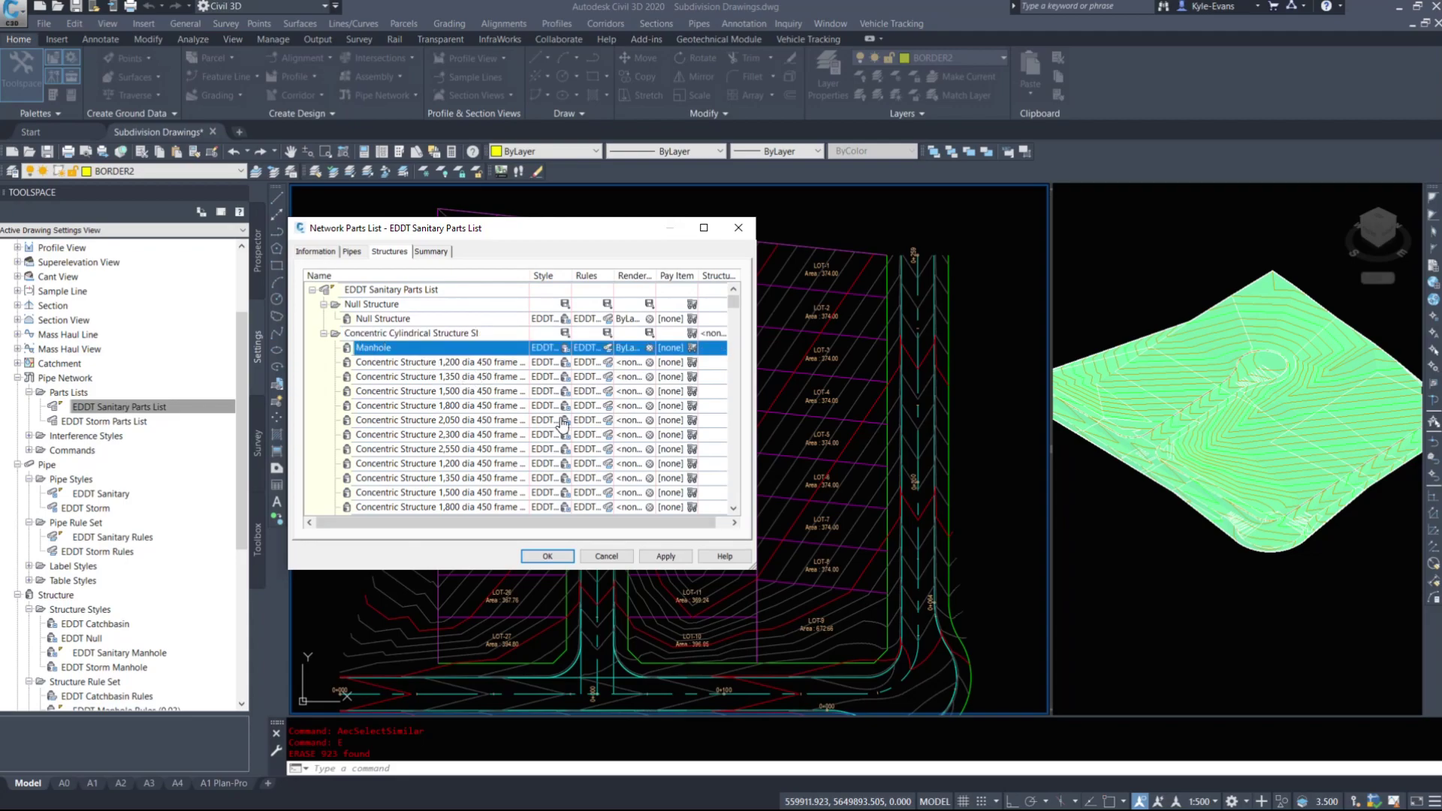
pyautogui.click(608, 557)
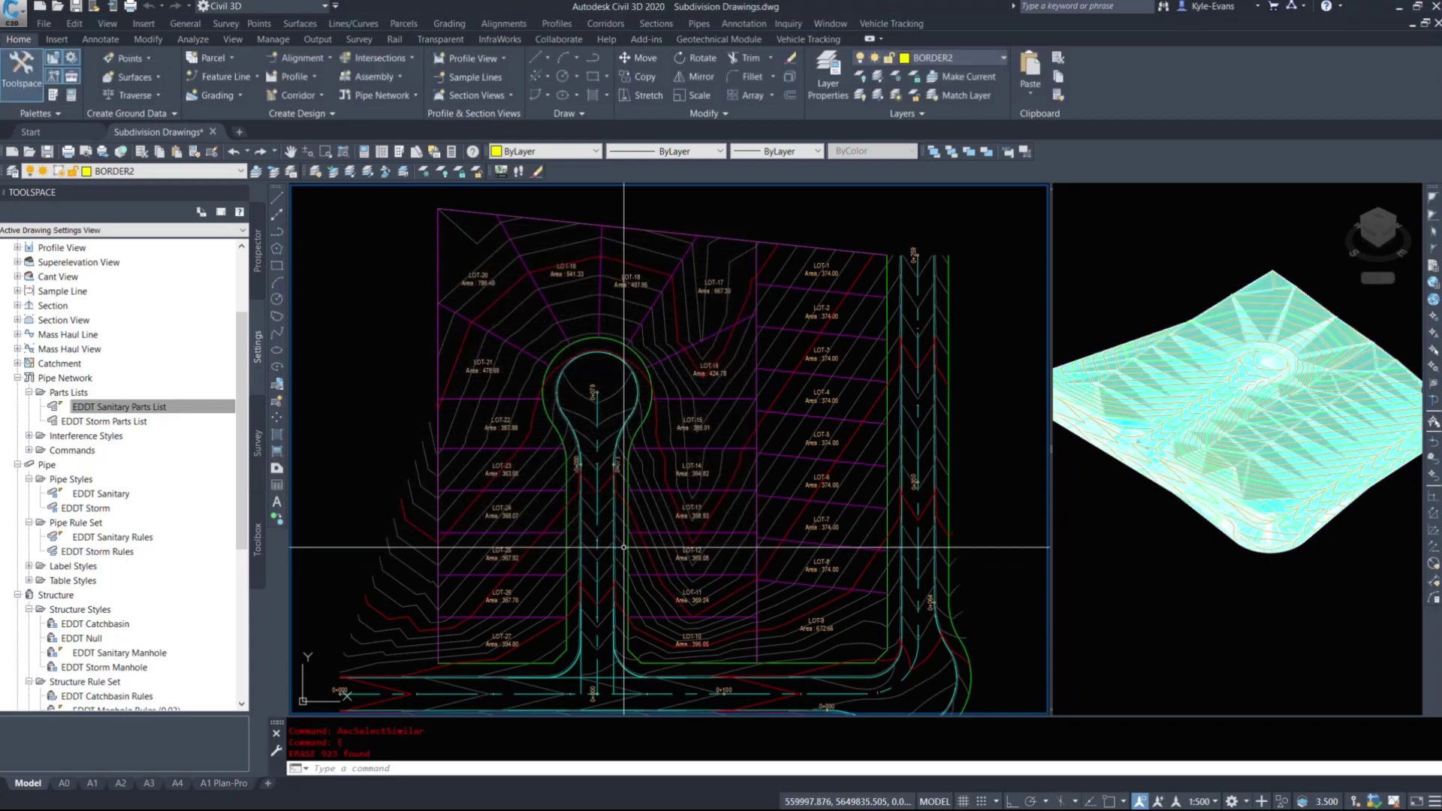
# Step: Examine the PVC Pipe SI and Concrete Pipe SI sizes in the EDDT Storm Parts List and close it without changes
pyautogui.doubleClick(98, 422)
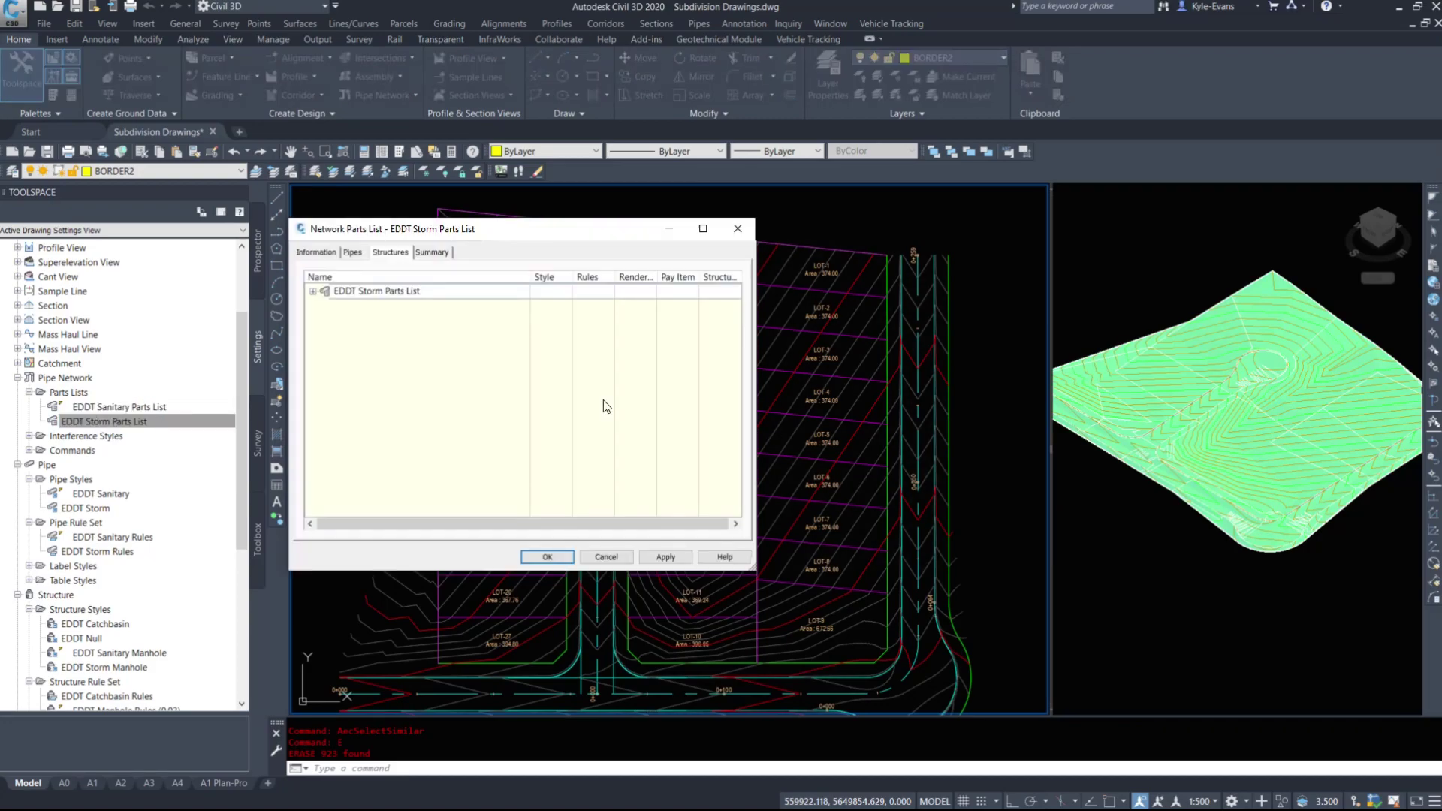
pyautogui.click(352, 252)
pyautogui.click(313, 291)
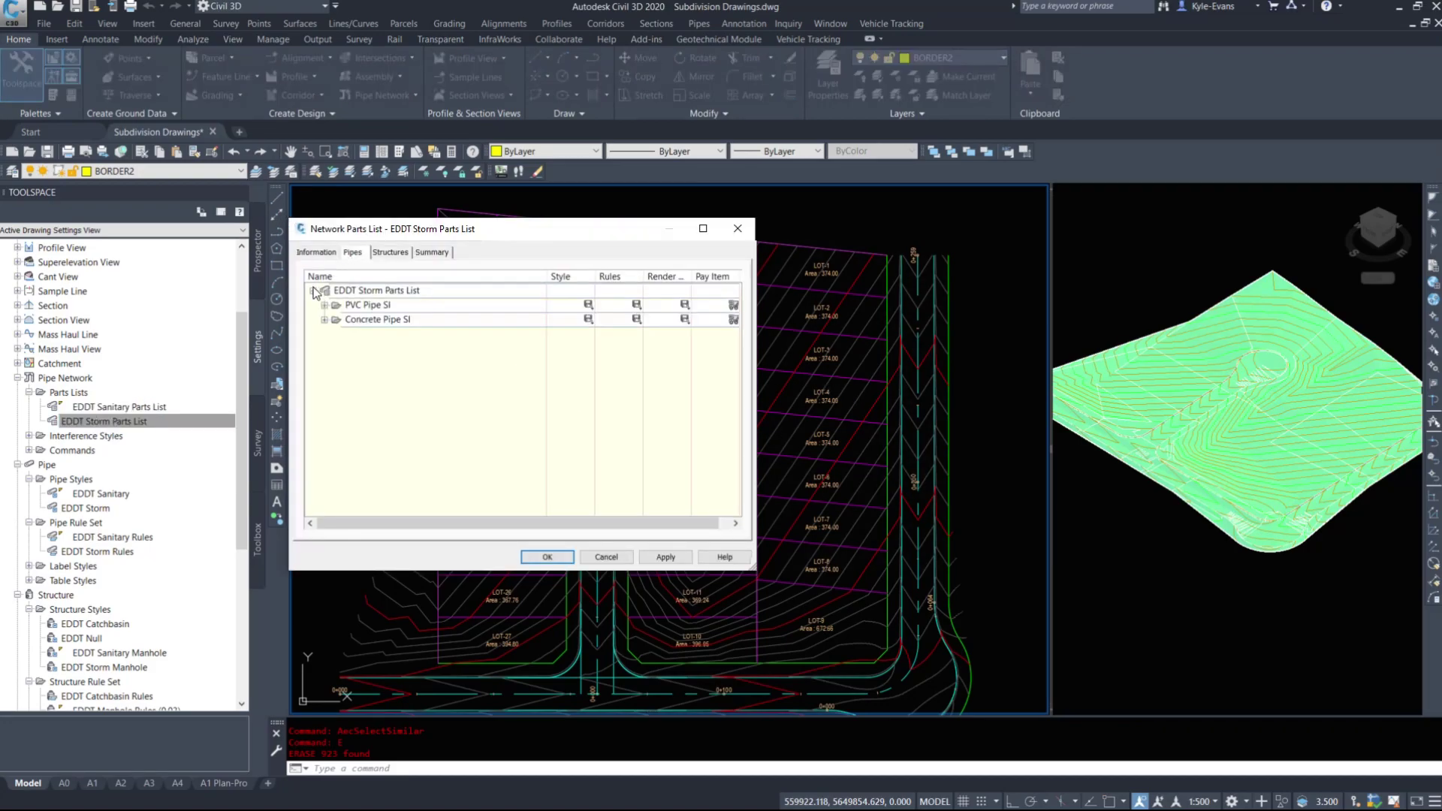
pyautogui.doubleClick(358, 306)
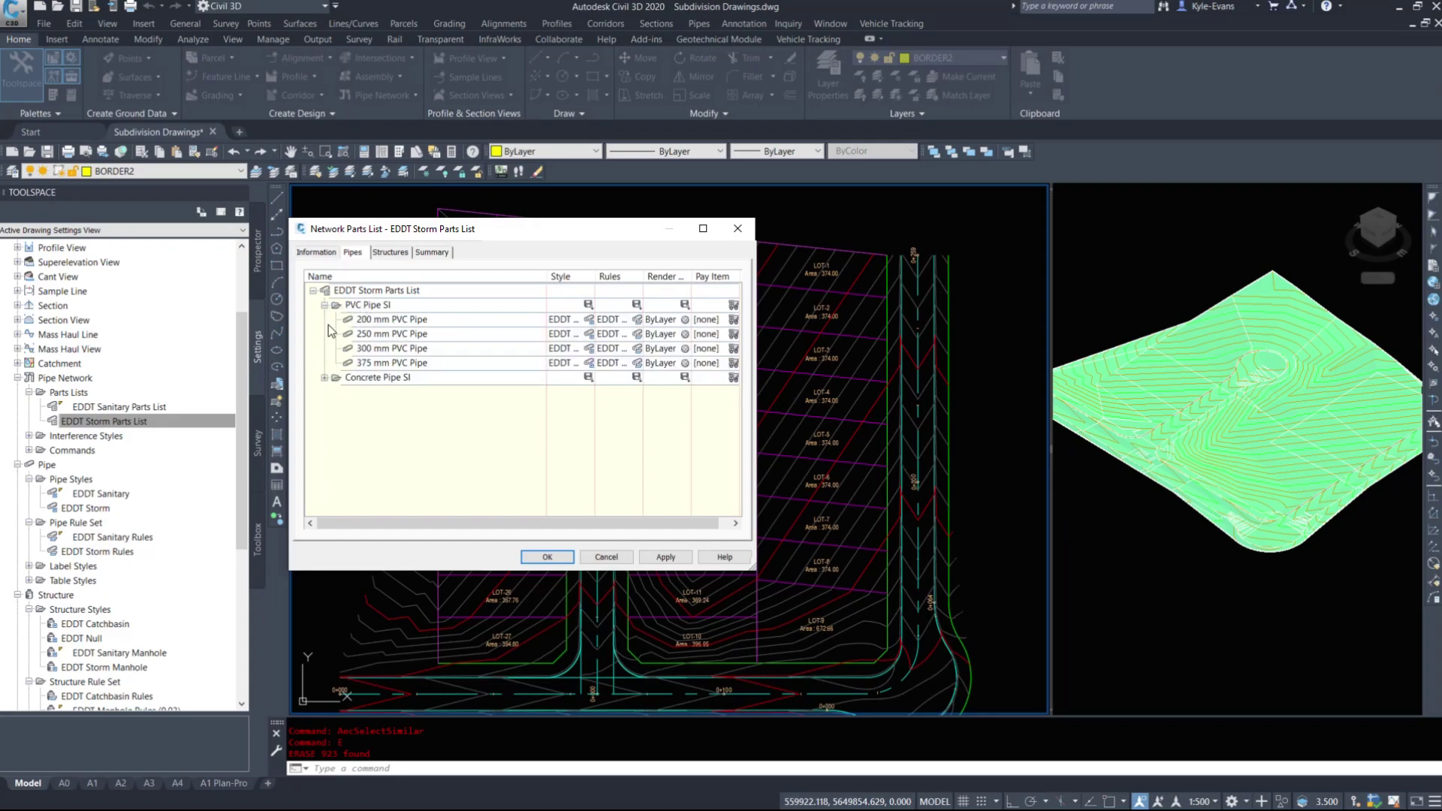
pyautogui.click(324, 378)
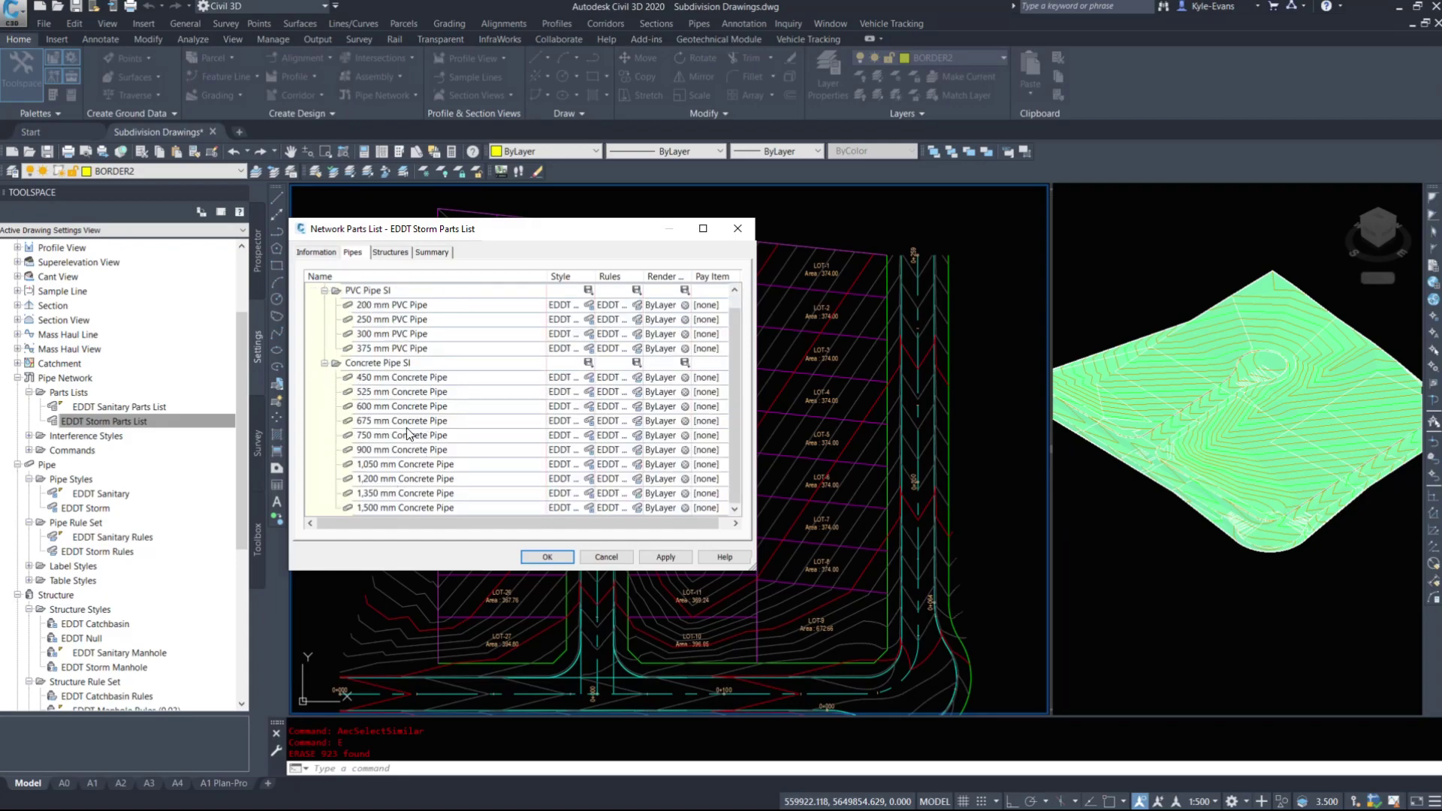
pyautogui.click(386, 379)
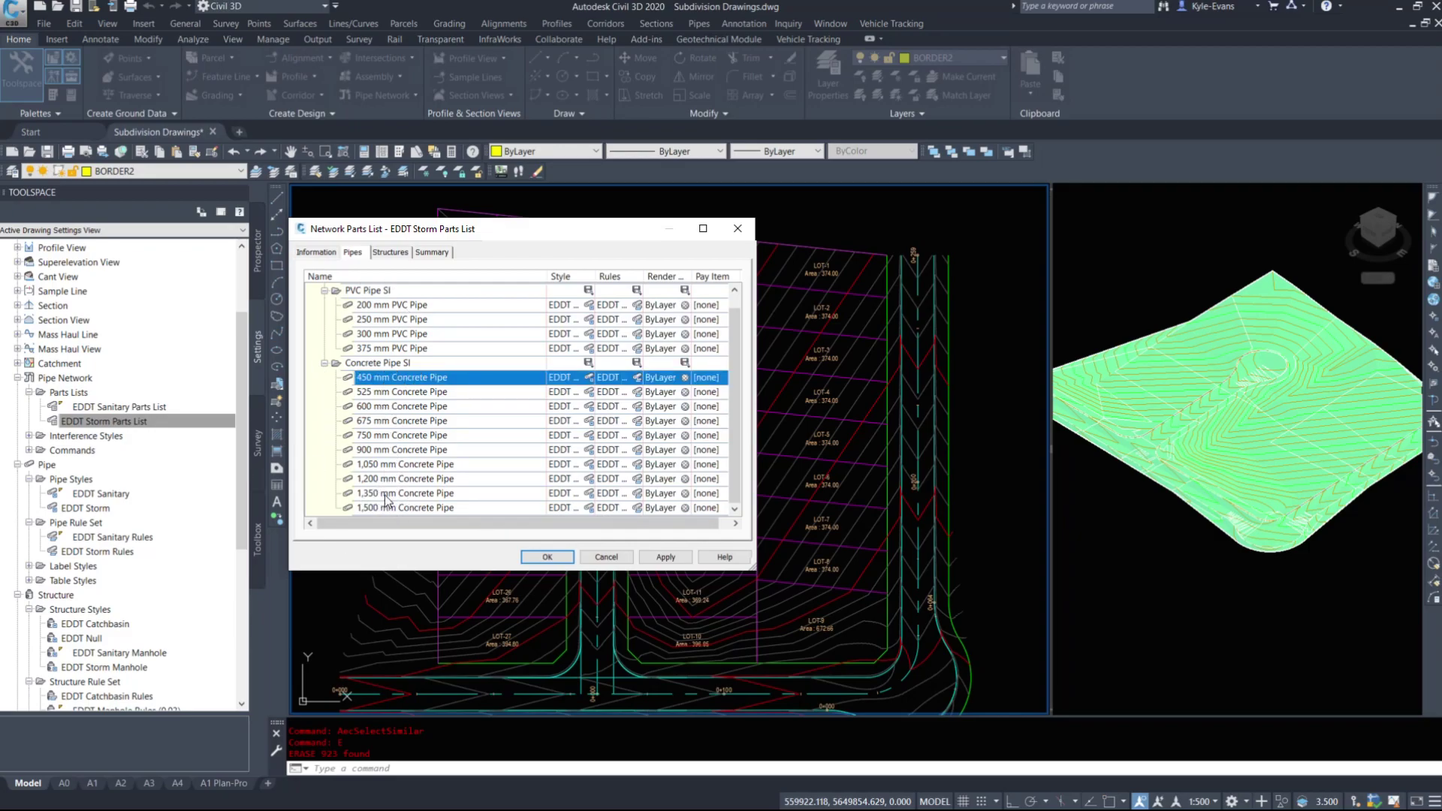
pyautogui.click(589, 565)
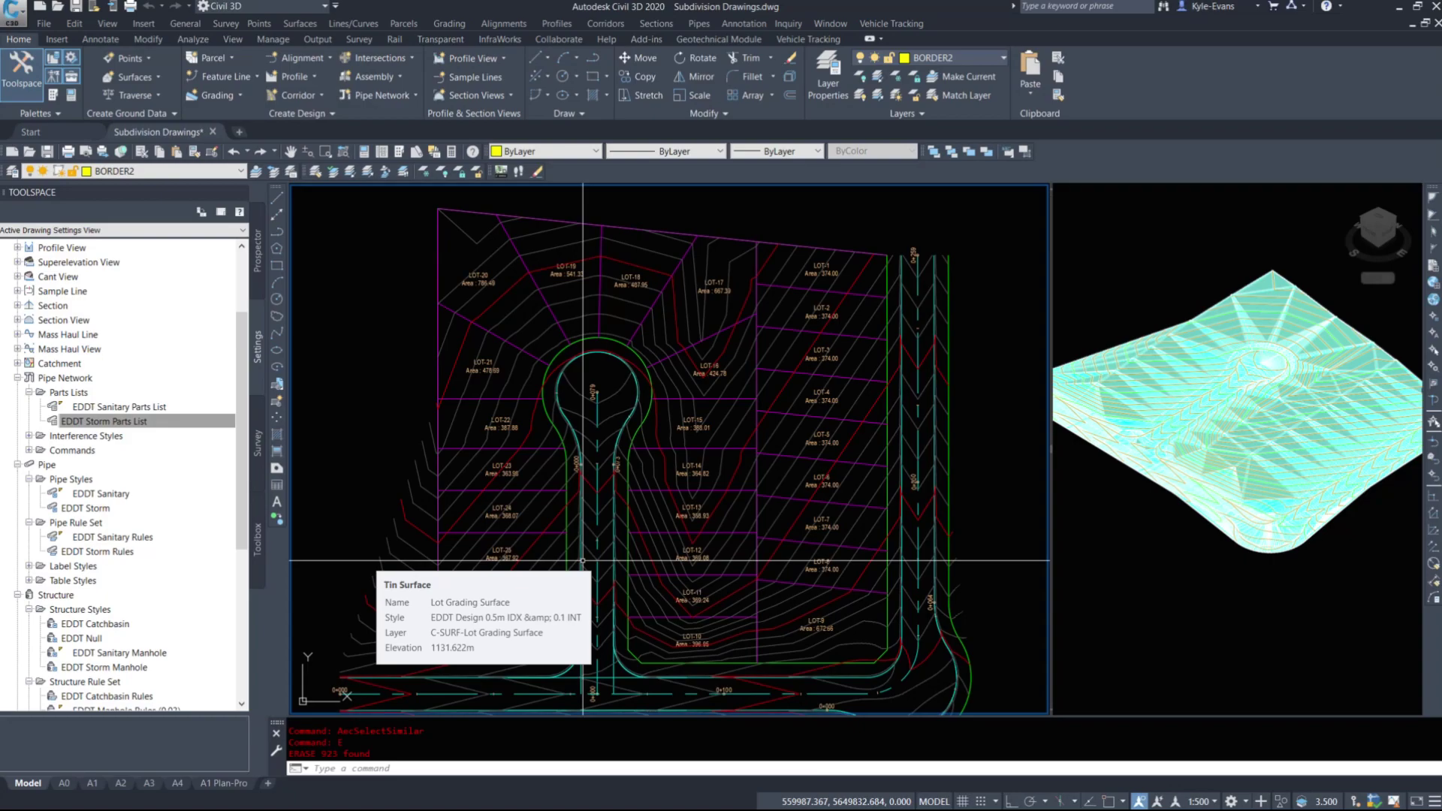
# Step: Look over the pipe network settings and the EDDT Sanitary and EDDT Storm pipe styles
pyautogui.scroll(2, 474, 405)
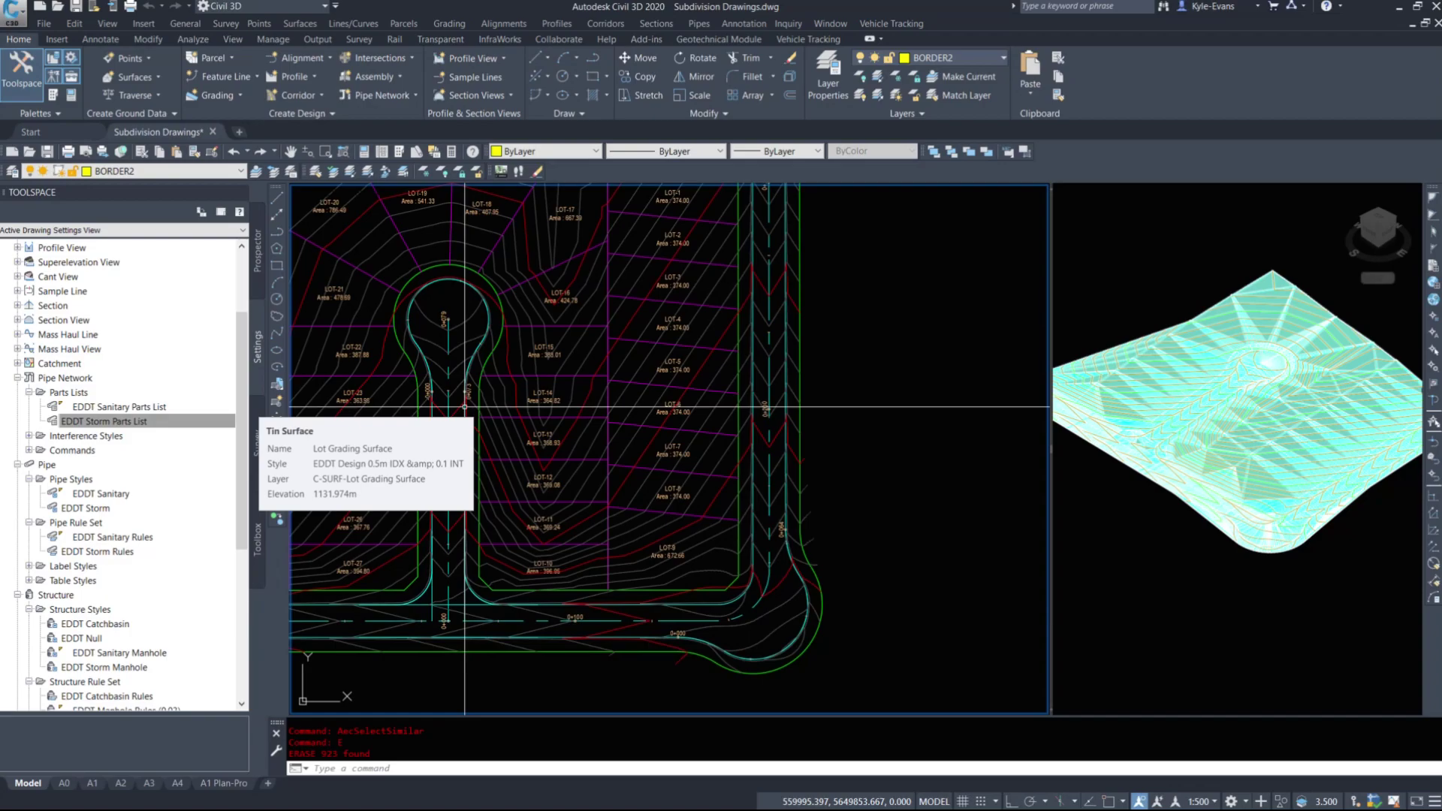
pyautogui.click(214, 418)
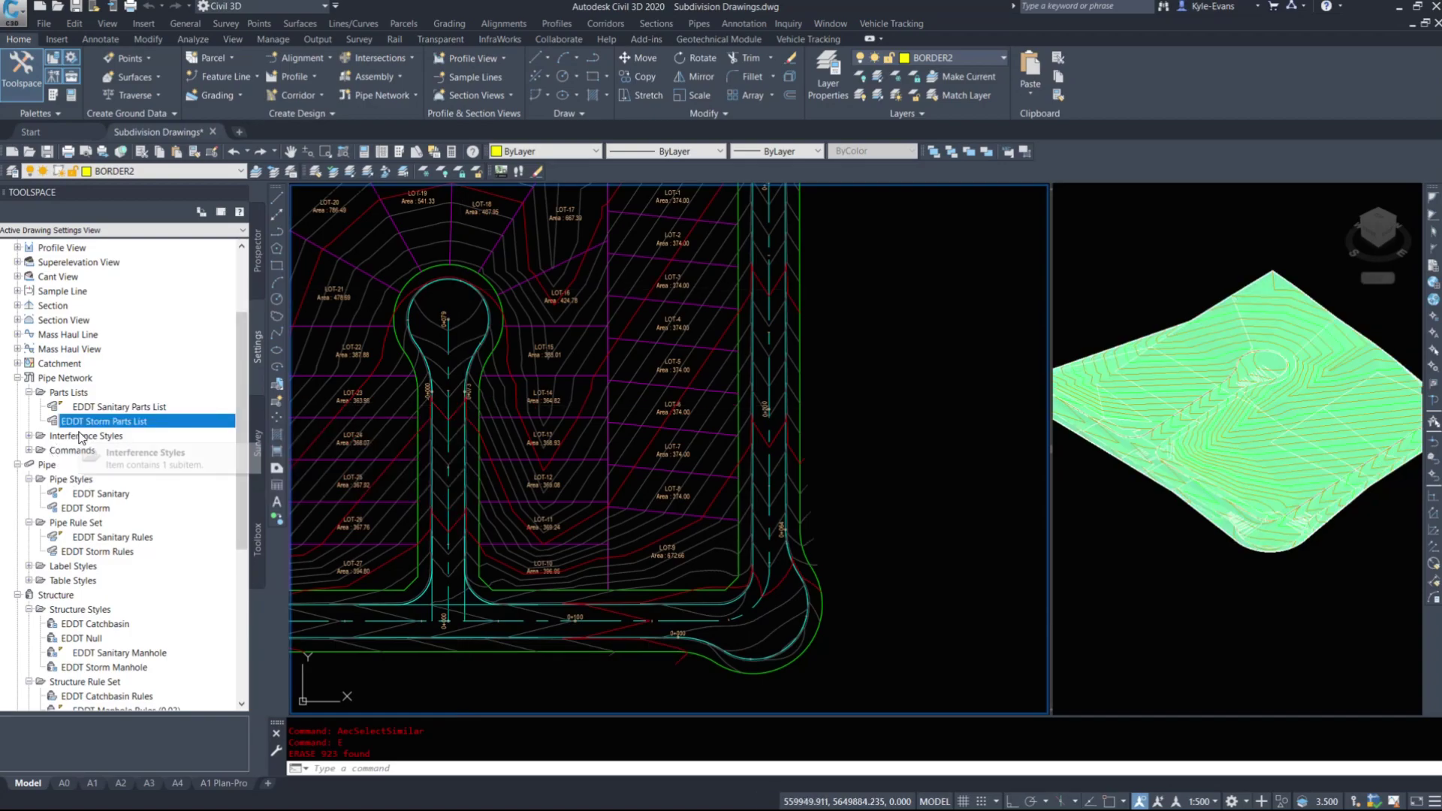
pyautogui.click(88, 378)
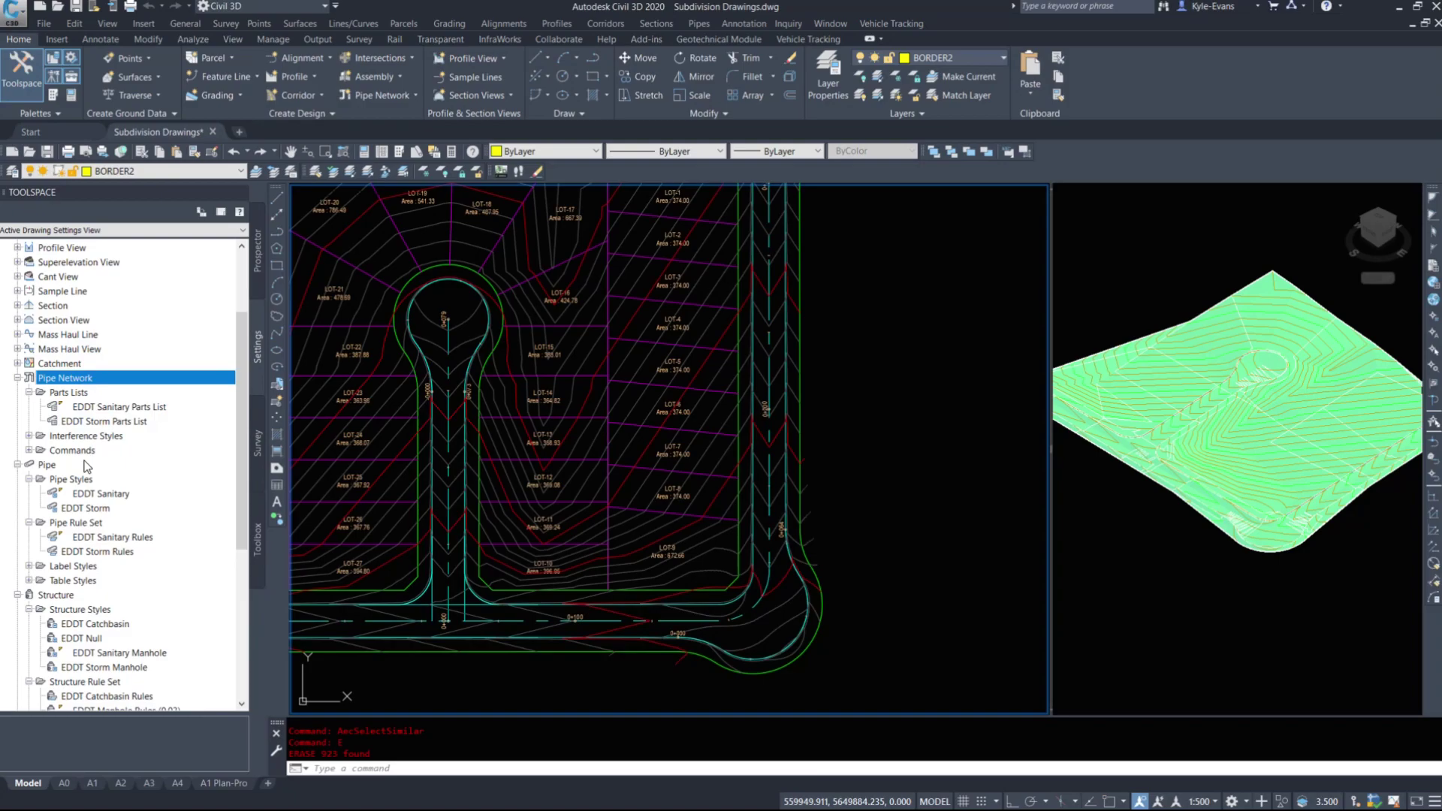
pyautogui.click(48, 466)
pyautogui.click(102, 494)
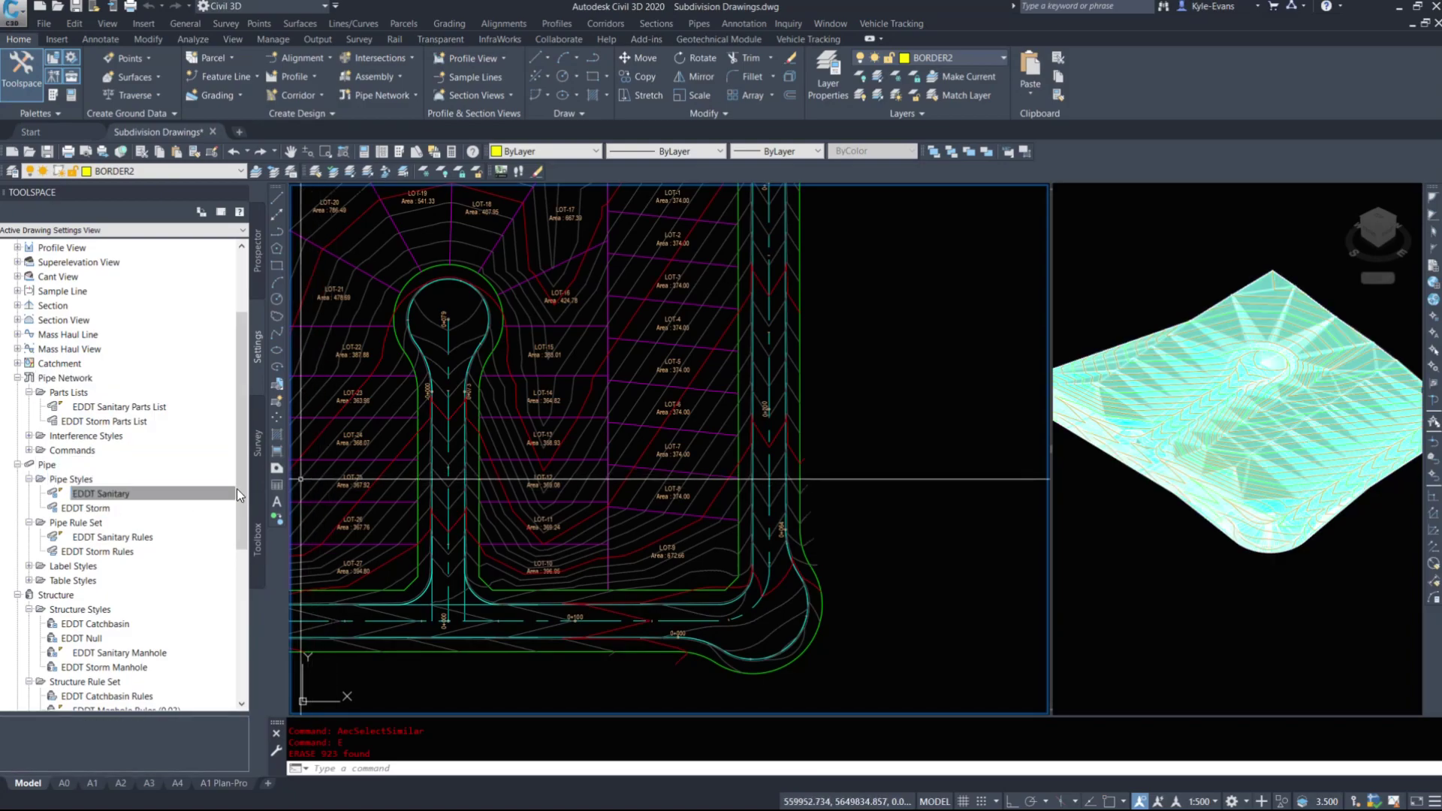
pyautogui.click(112, 508)
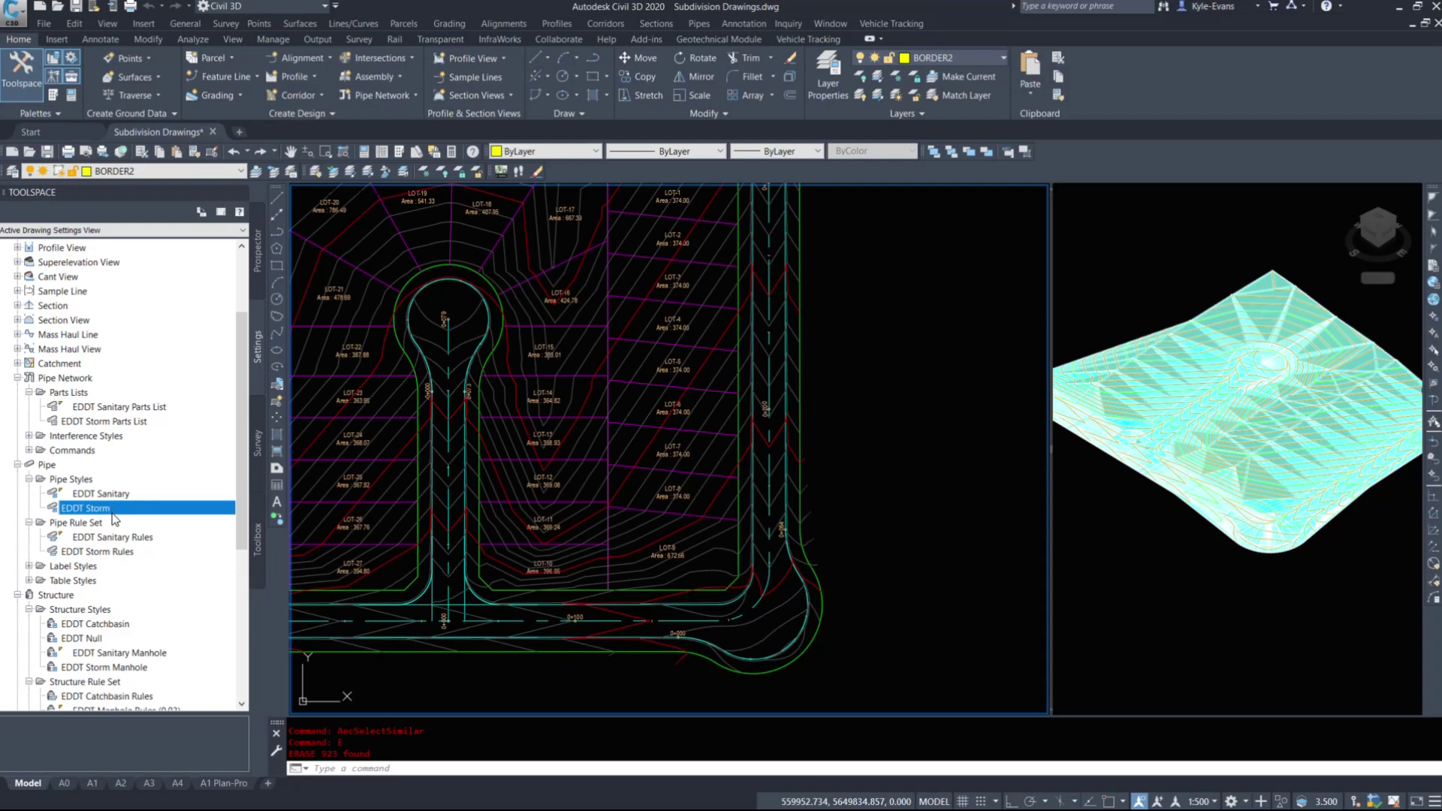
# Step: Examine the Cover and Slope and Length Check limits in the EDDT Sanitary Rules pipe rule set, leaving them unedited
pyautogui.click(113, 537)
pyautogui.doubleClick(113, 537)
pyautogui.click(553, 260)
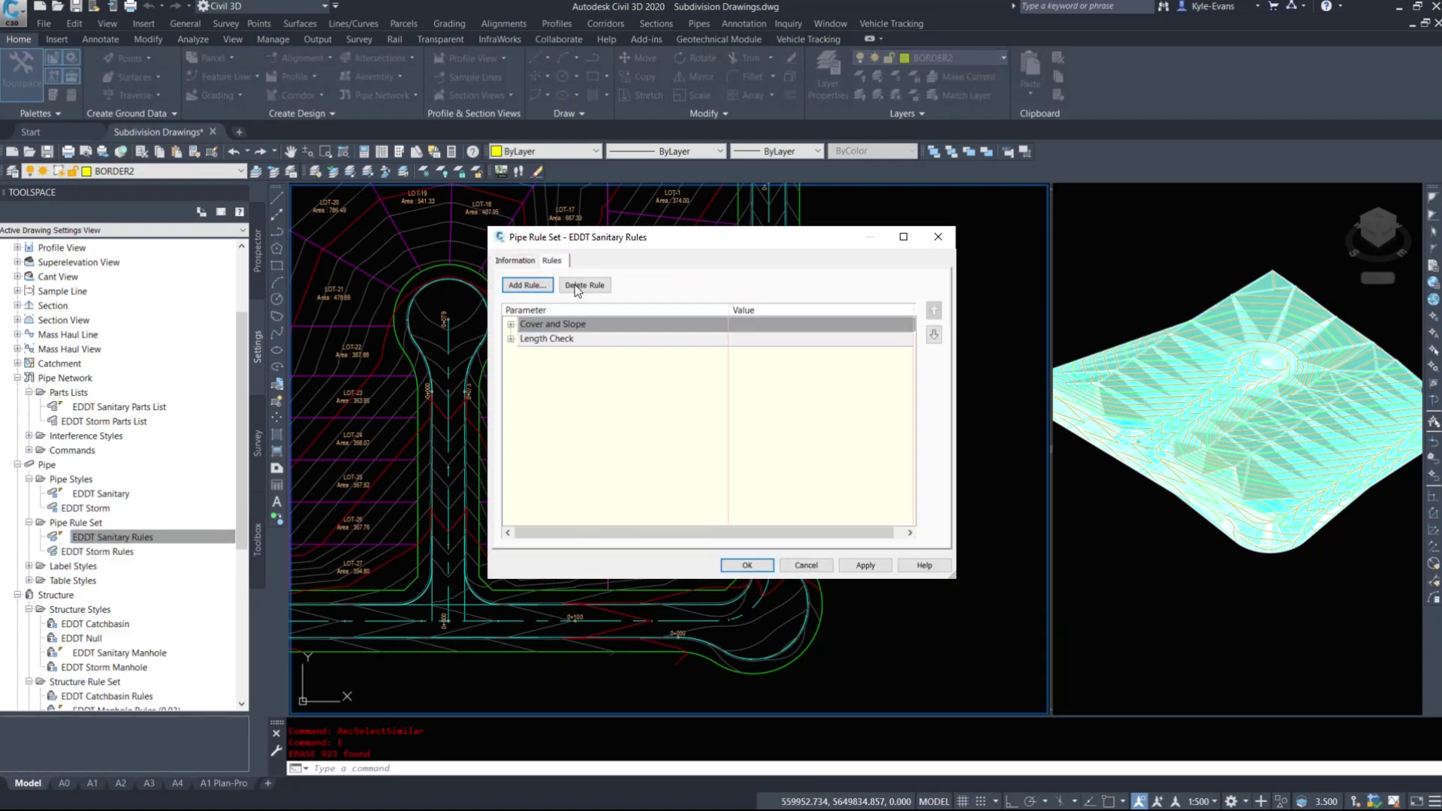
pyautogui.click(510, 339)
pyautogui.click(511, 324)
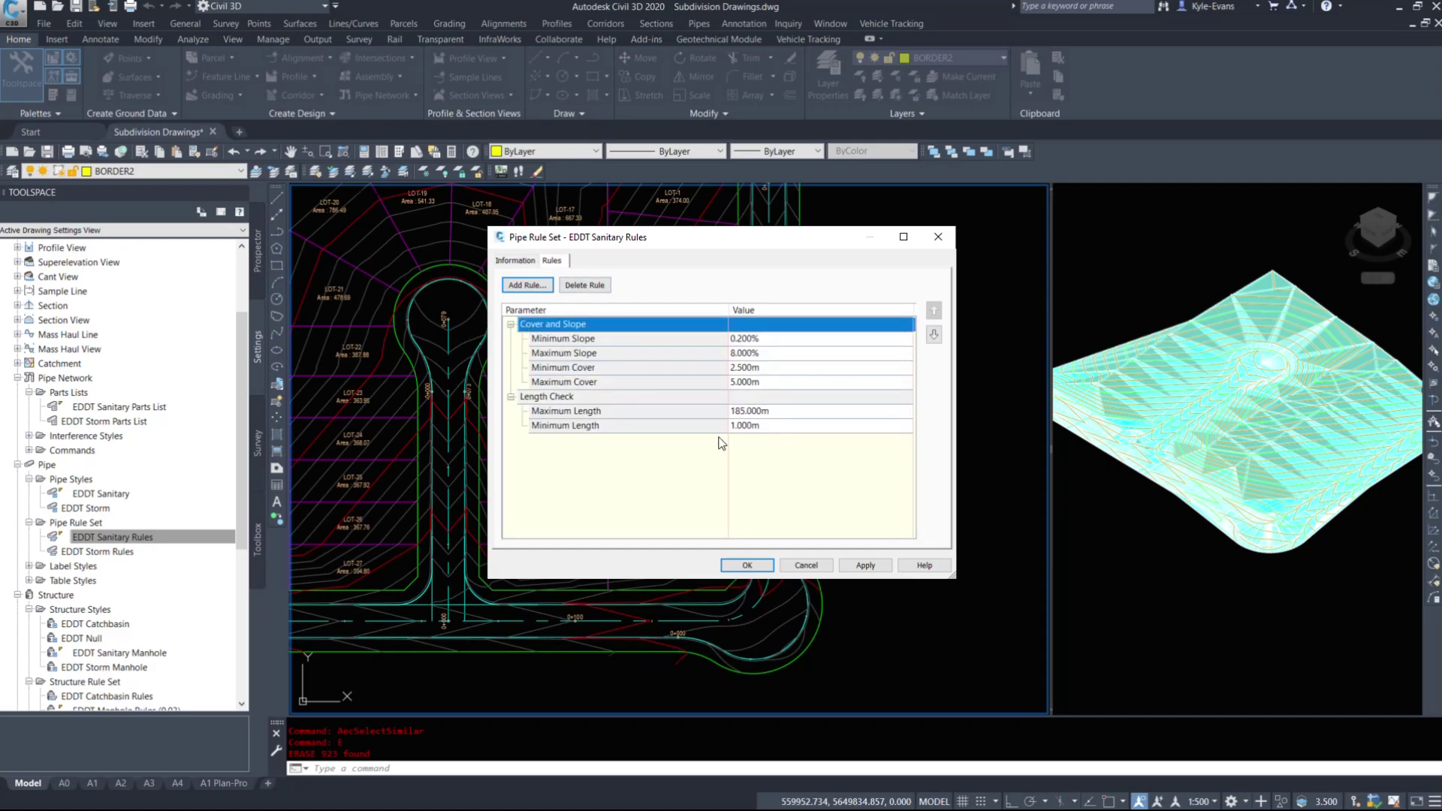
pyautogui.click(805, 566)
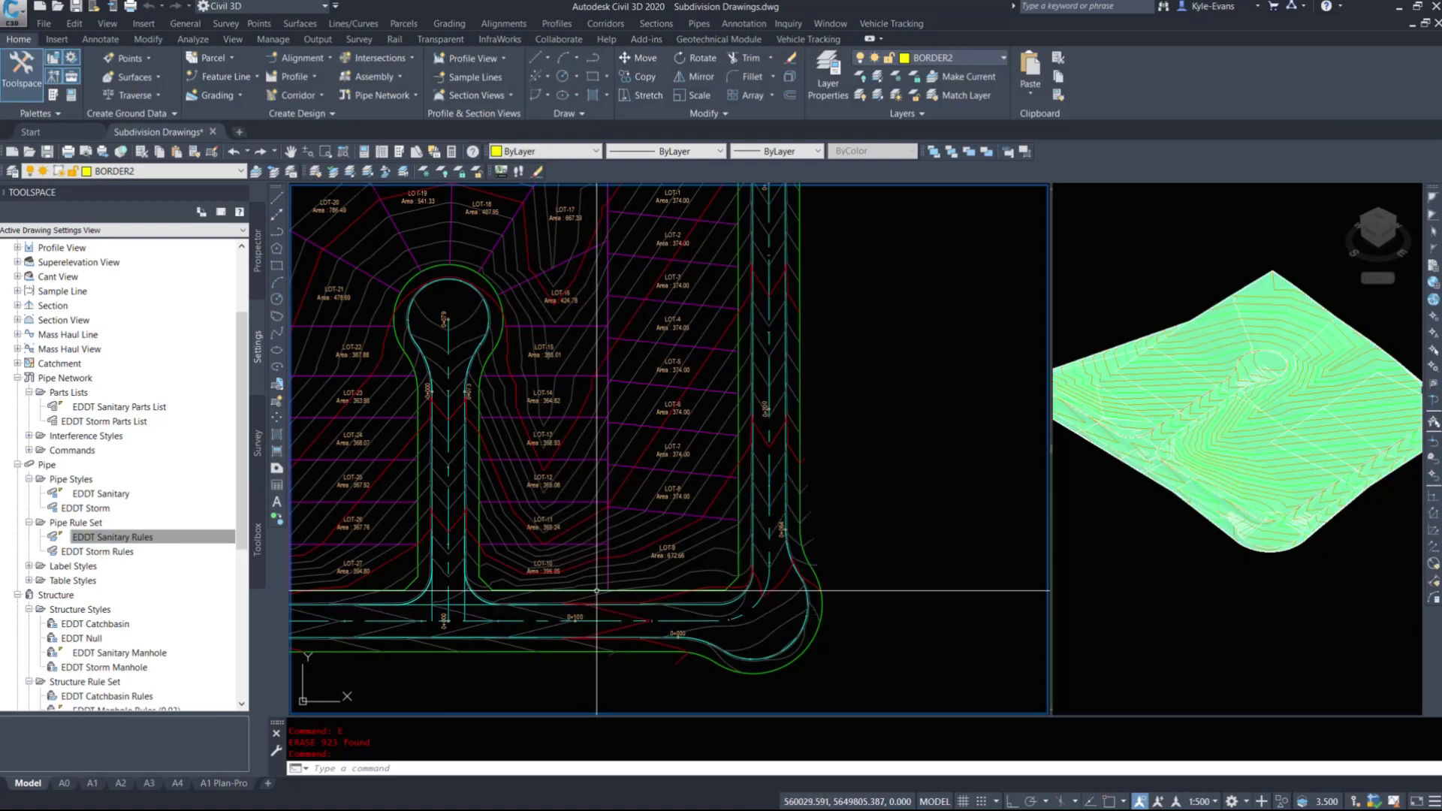
# Step: Review the pipe label and table styles, then the structure styles for null structures and sanitary and storm manholes, down to the structure table styles
pyautogui.moveTo(593, 582)
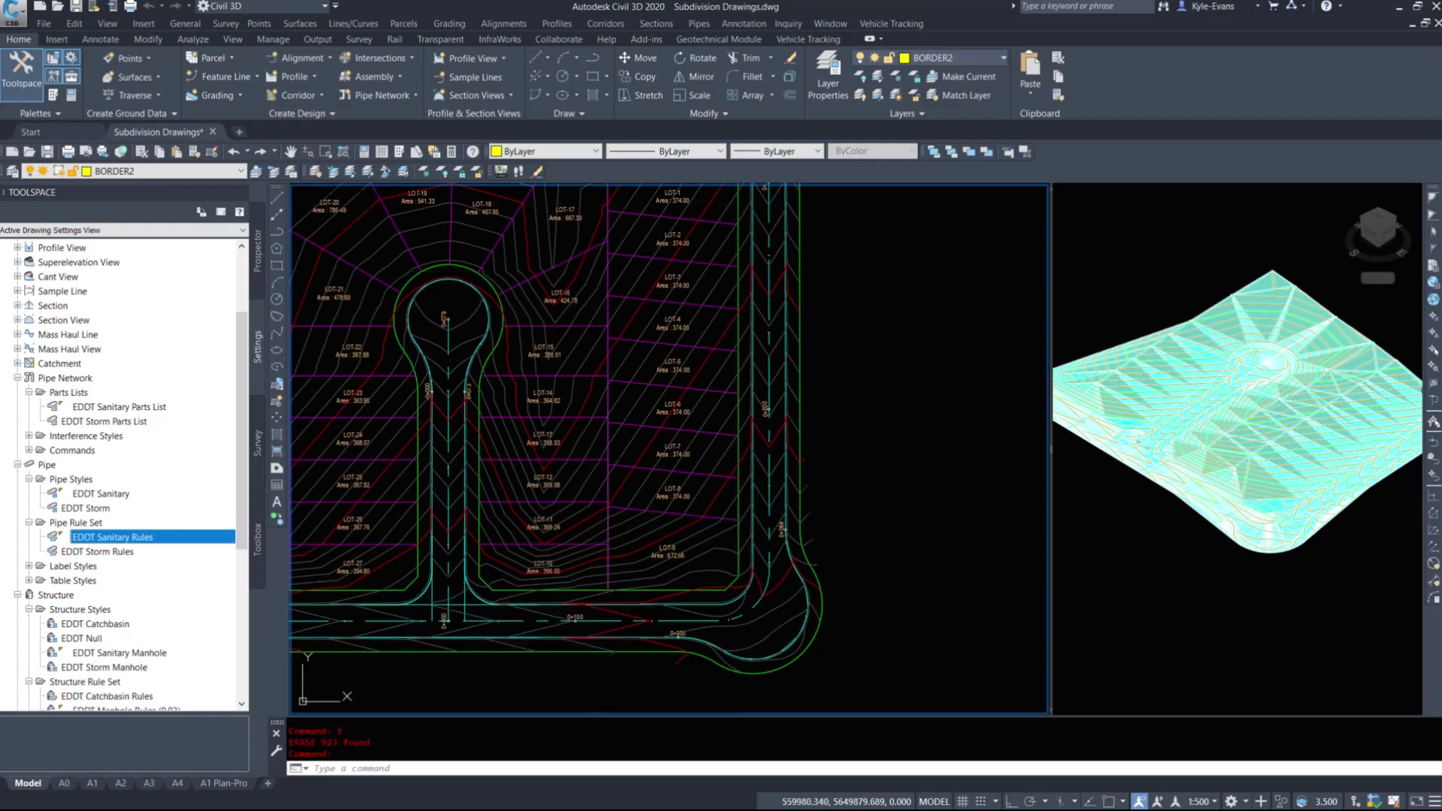
pyautogui.click(66, 566)
pyautogui.click(74, 582)
pyautogui.scroll(-3, 201, 579)
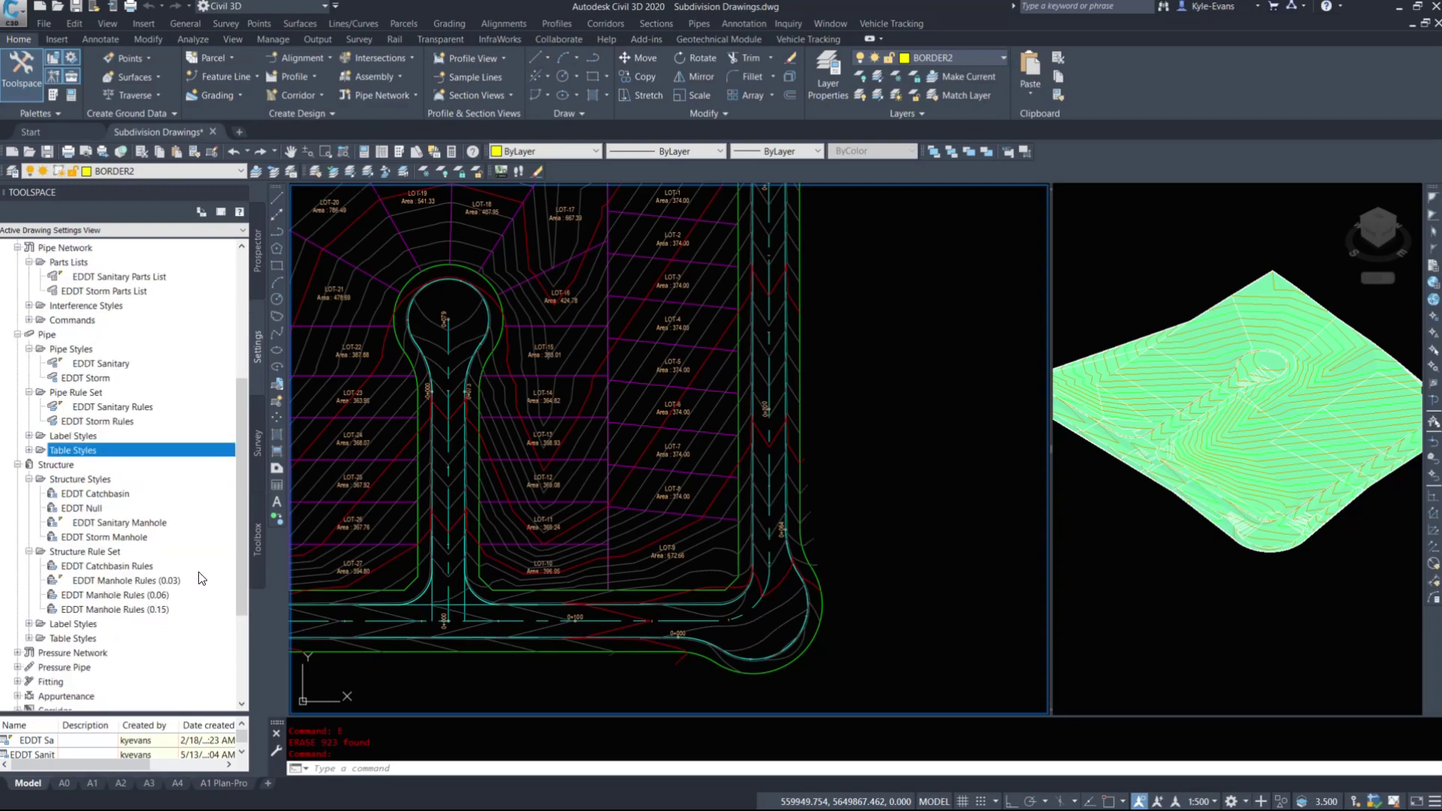
pyautogui.click(69, 493)
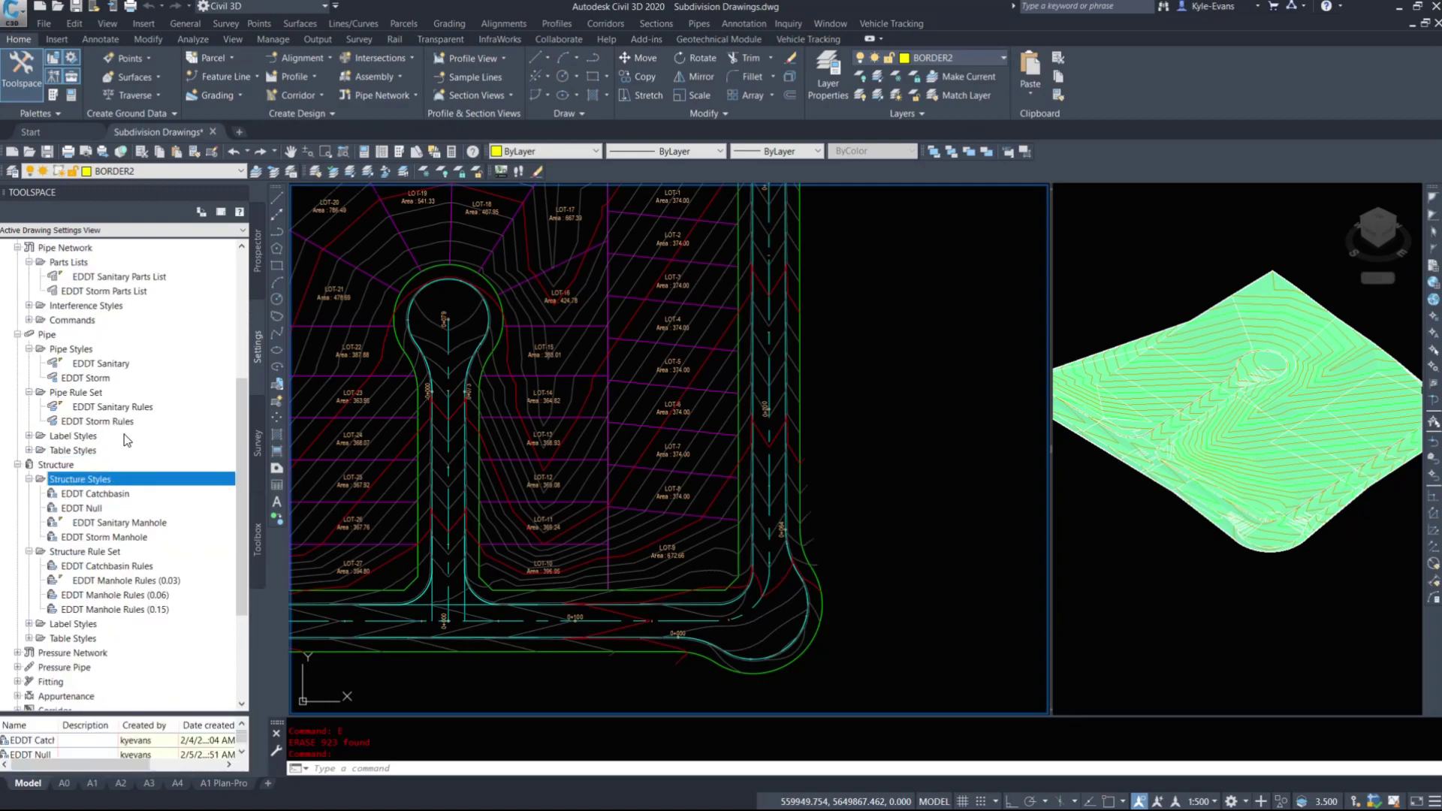
pyautogui.click(91, 509)
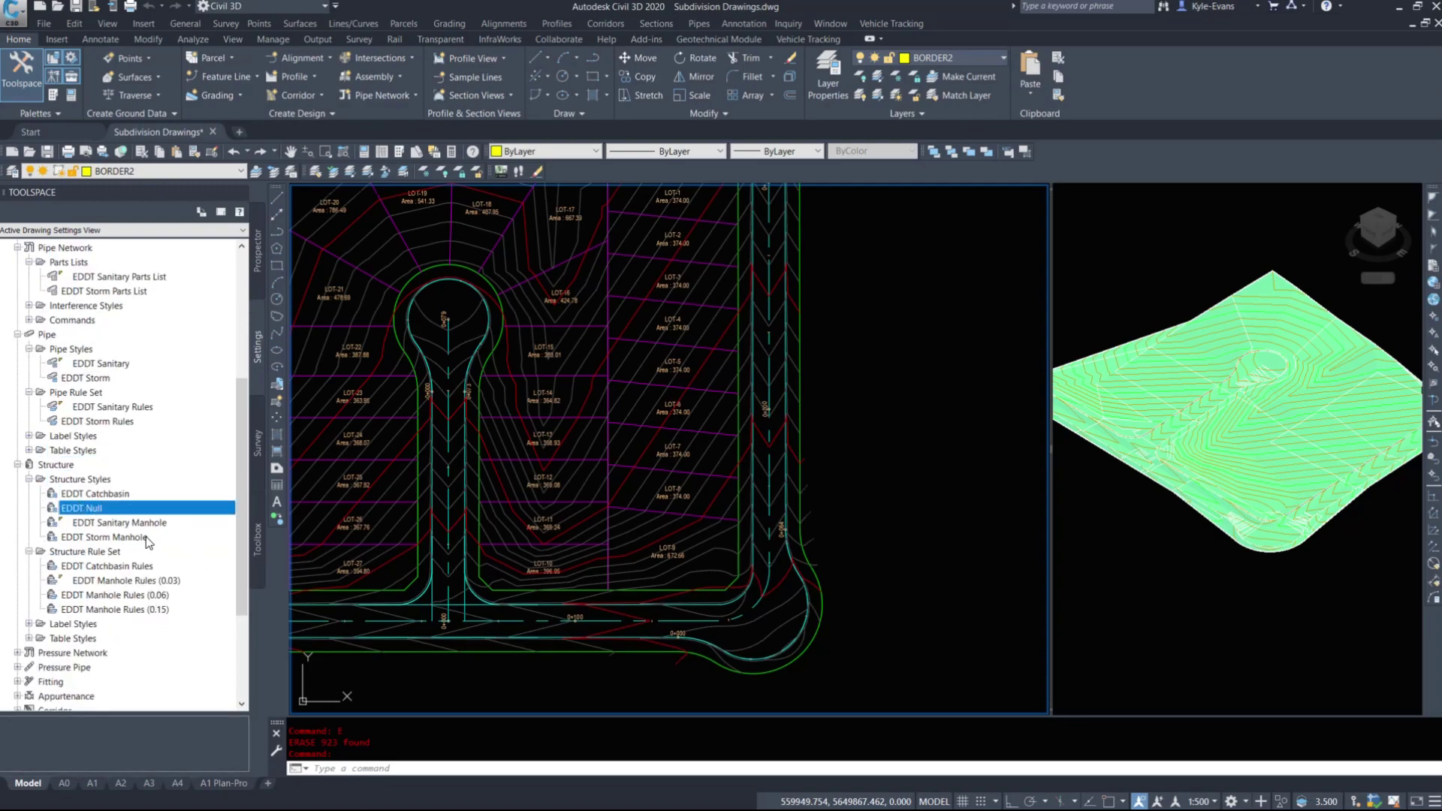
pyautogui.click(123, 525)
pyautogui.click(105, 538)
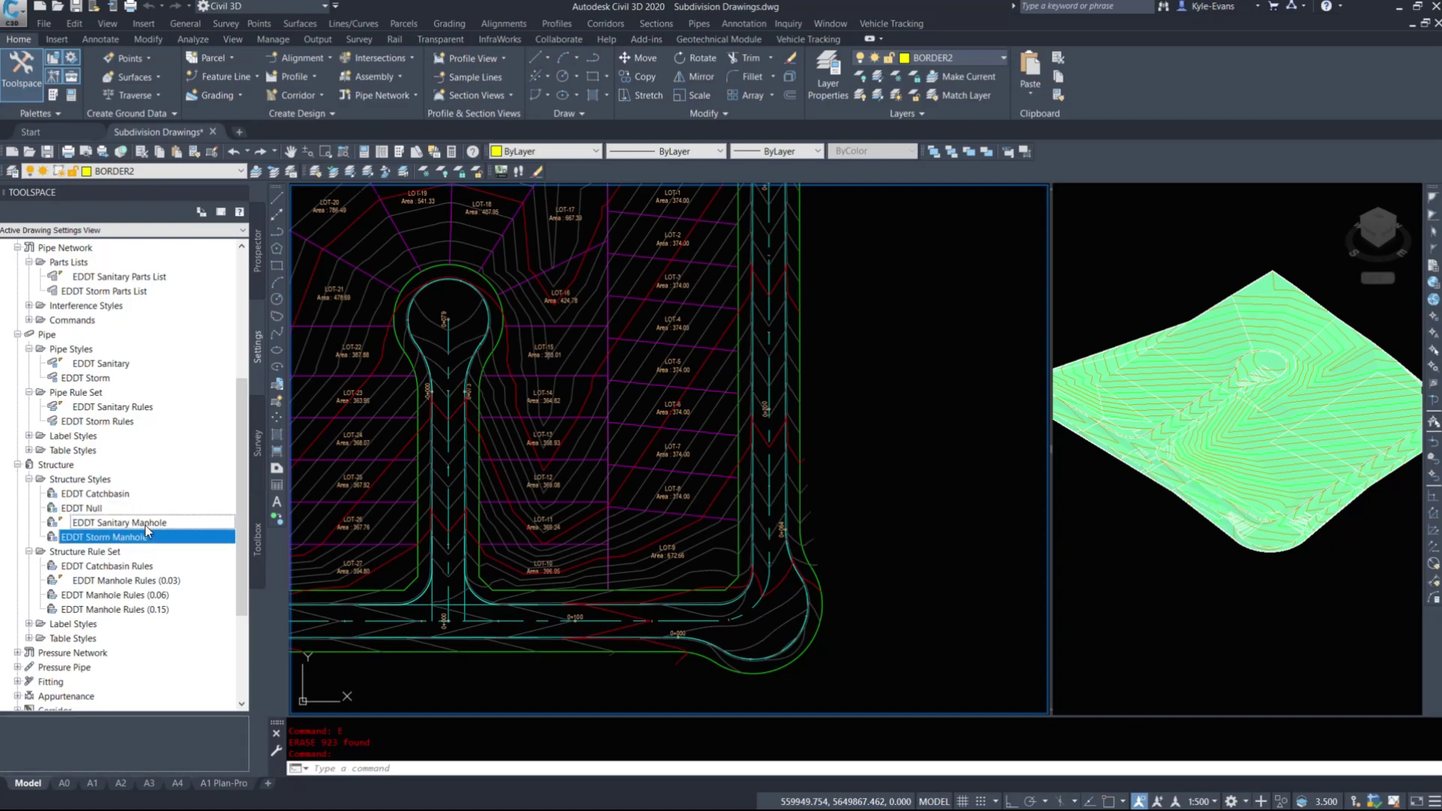
pyautogui.scroll(-4, 157, 573)
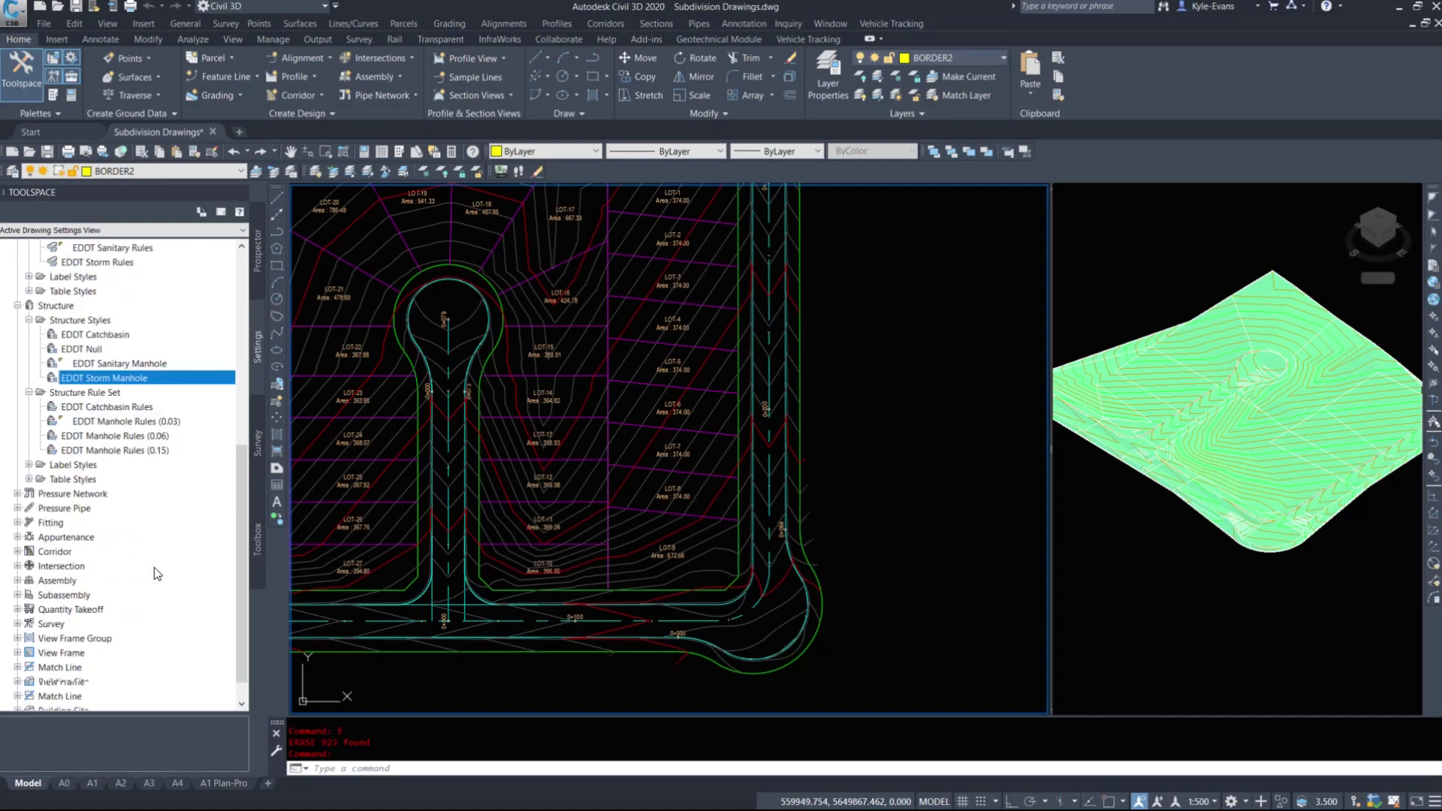
pyautogui.click(73, 479)
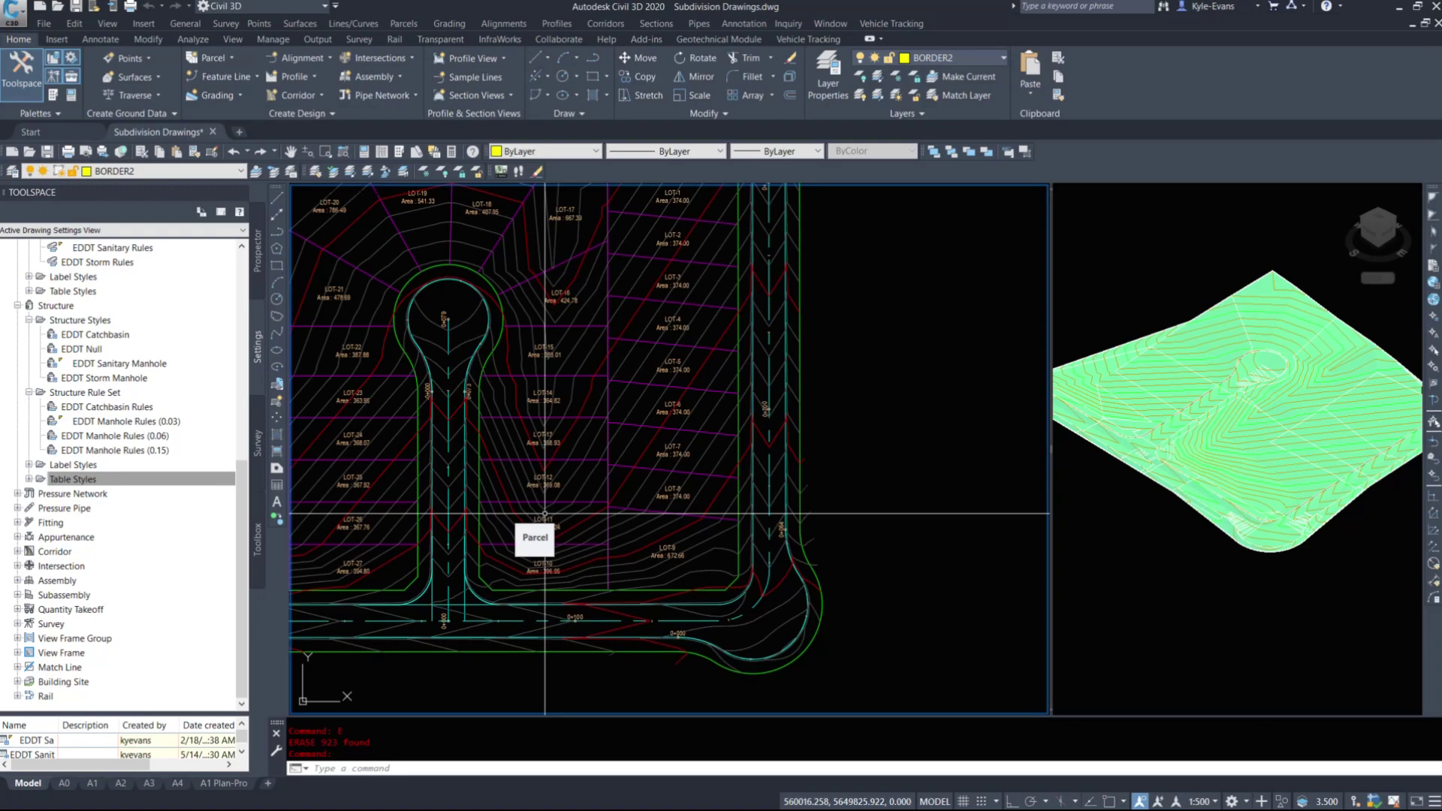
pyautogui.moveTo(555, 465); pyautogui.dragTo(597, 580, button='middle')
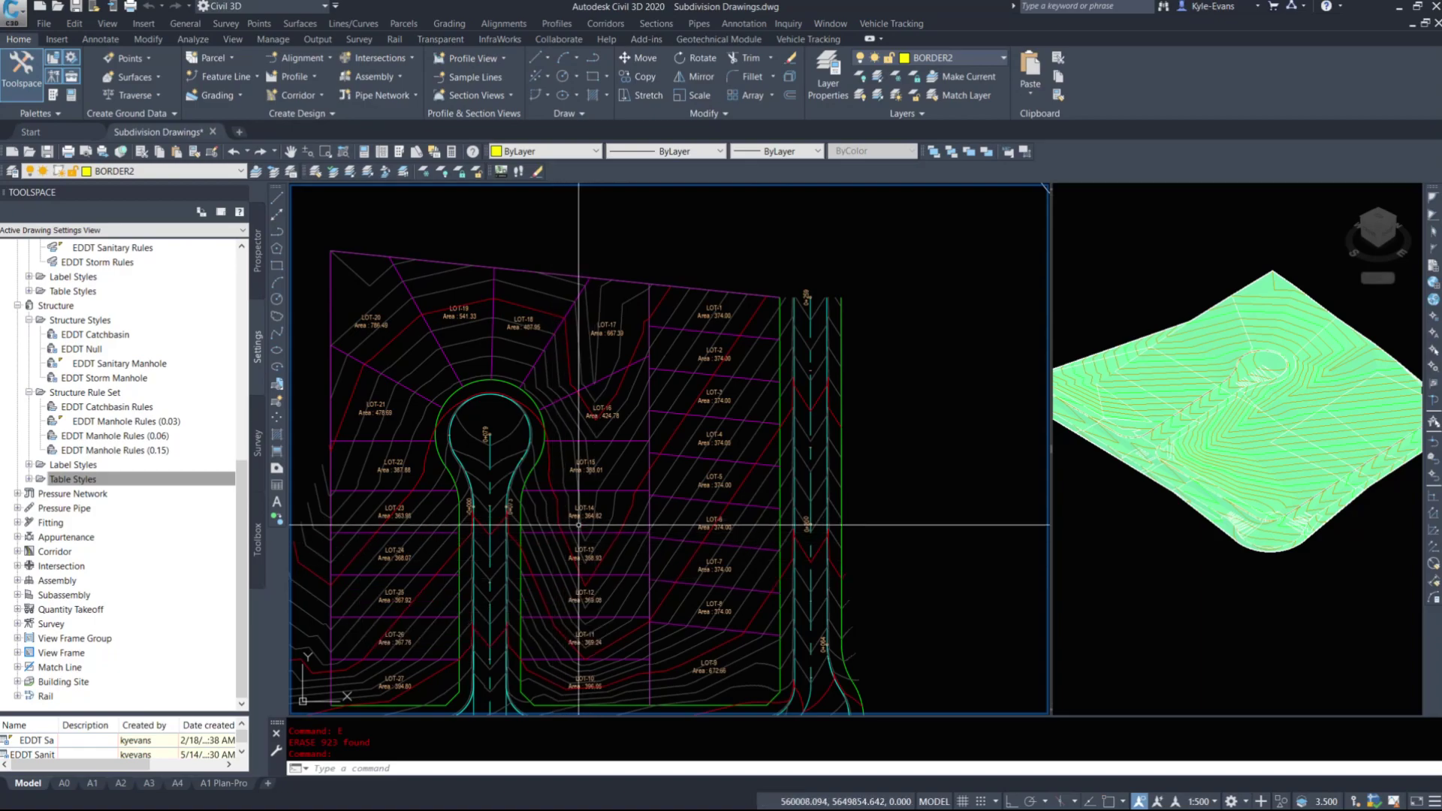
pyautogui.scroll(-5, 601, 556)
pyautogui.moveTo(609, 511)
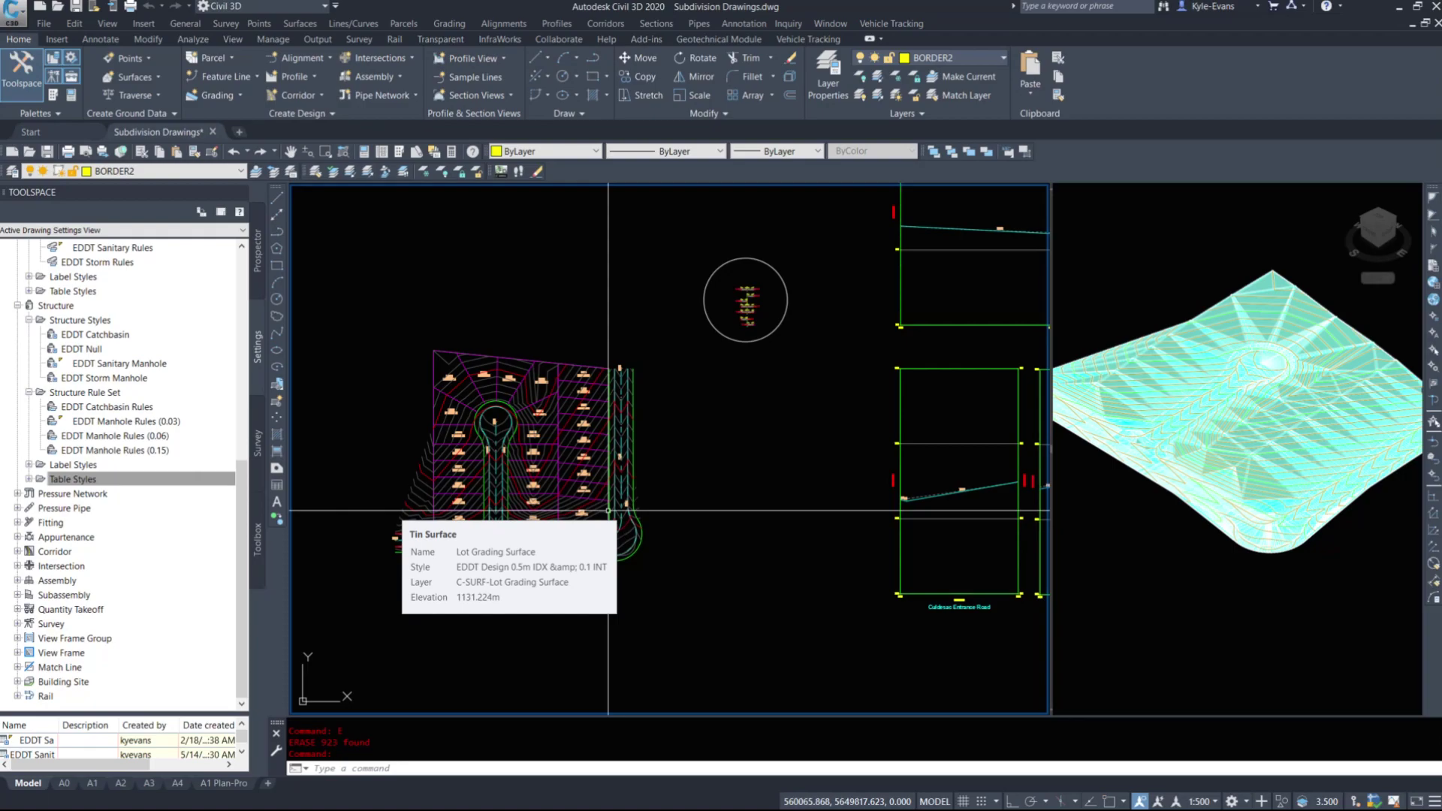
pyautogui.scroll(5, 546, 447)
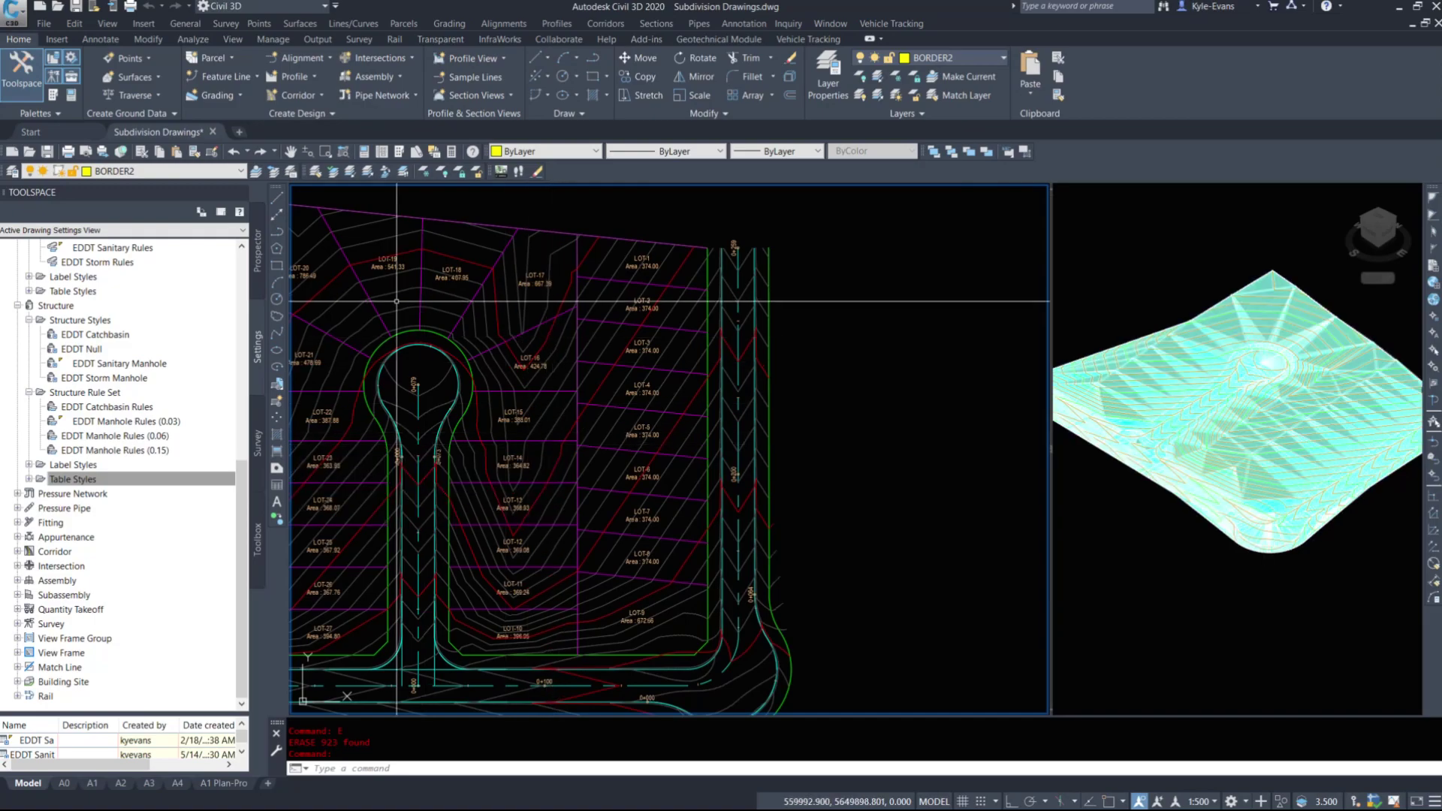
# Step: Display slope arrows on the Lot Grading Surface, with the arrow length in its surface style set to 1 m
pyautogui.click(484, 443)
pyautogui.rightClick(474, 436)
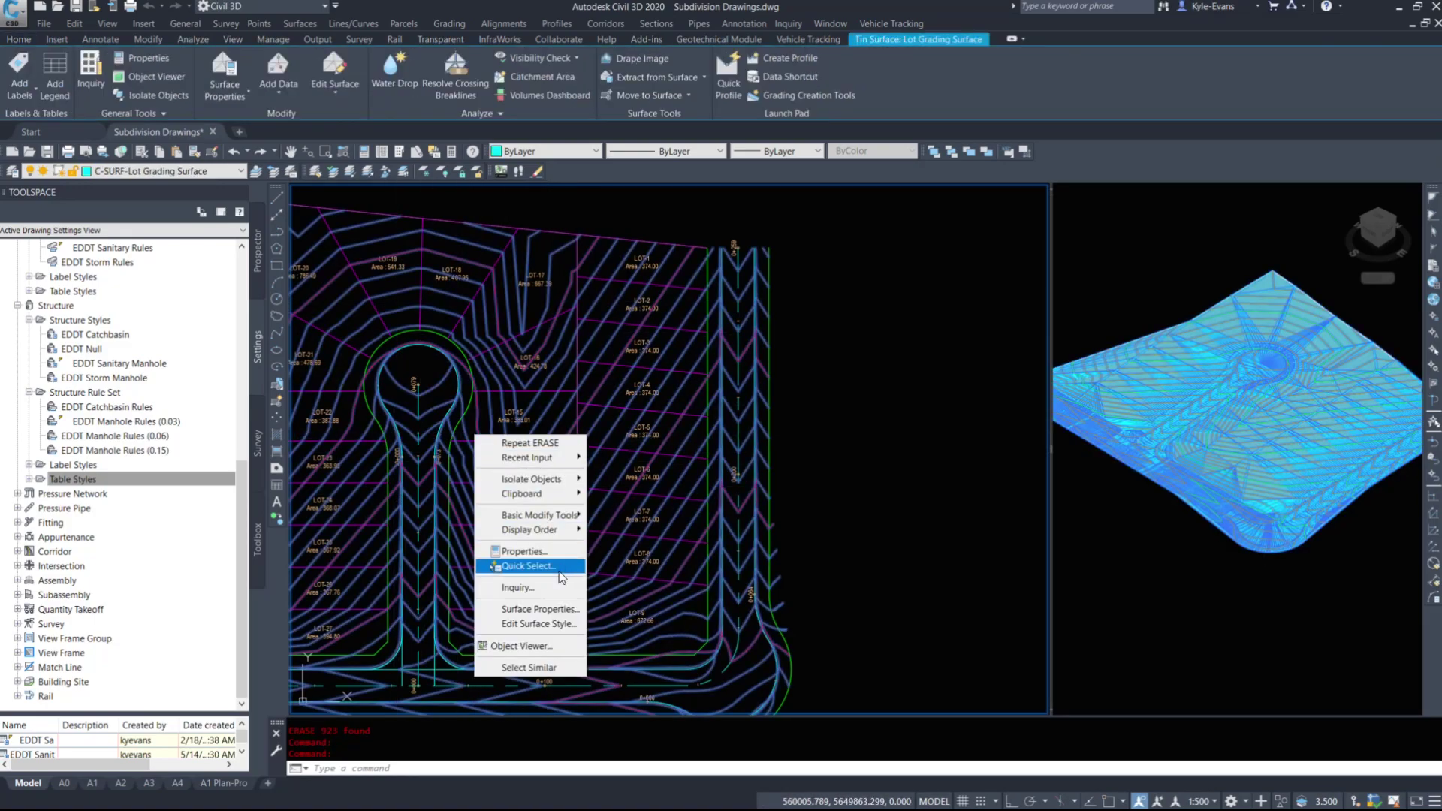
pyautogui.click(550, 622)
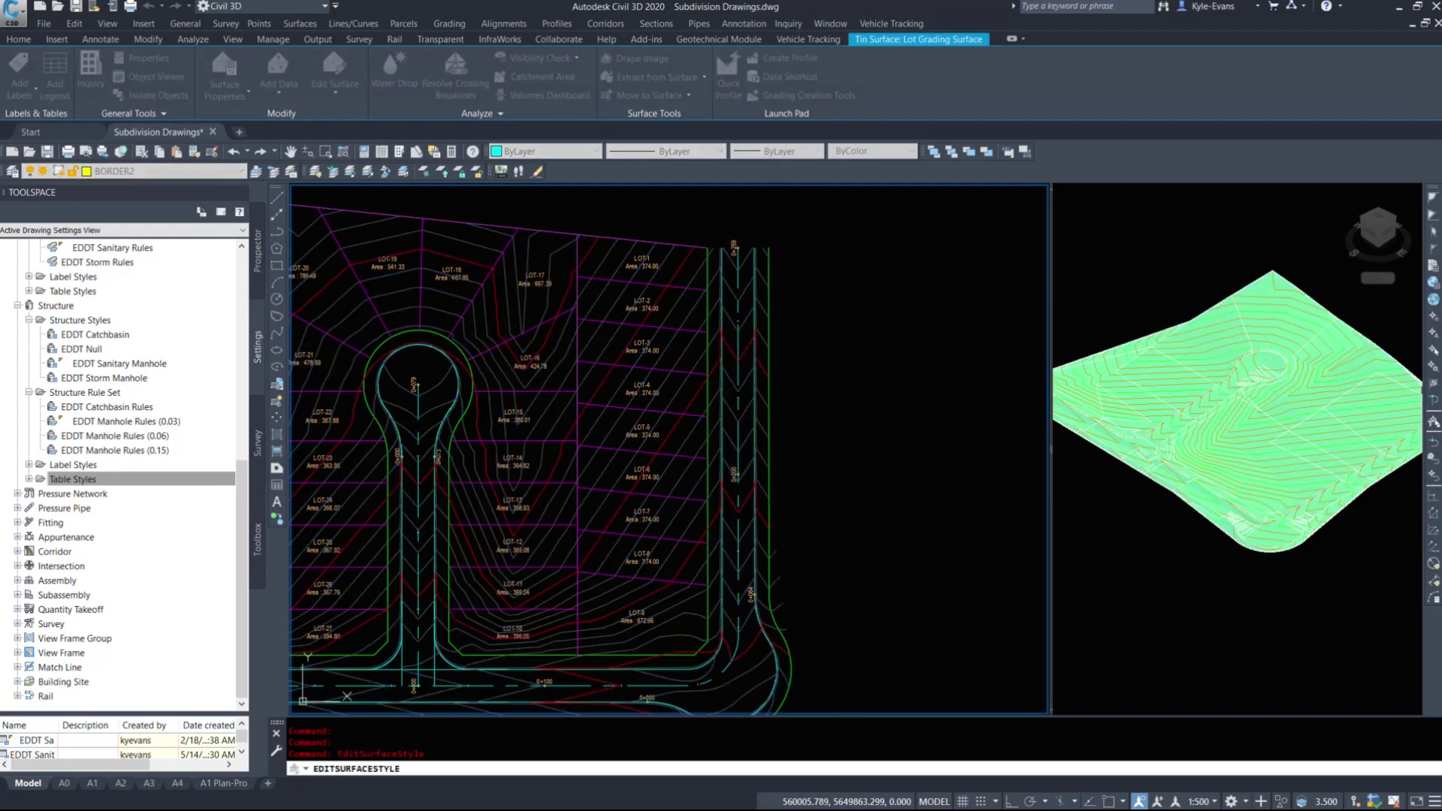
pyautogui.click(512, 242)
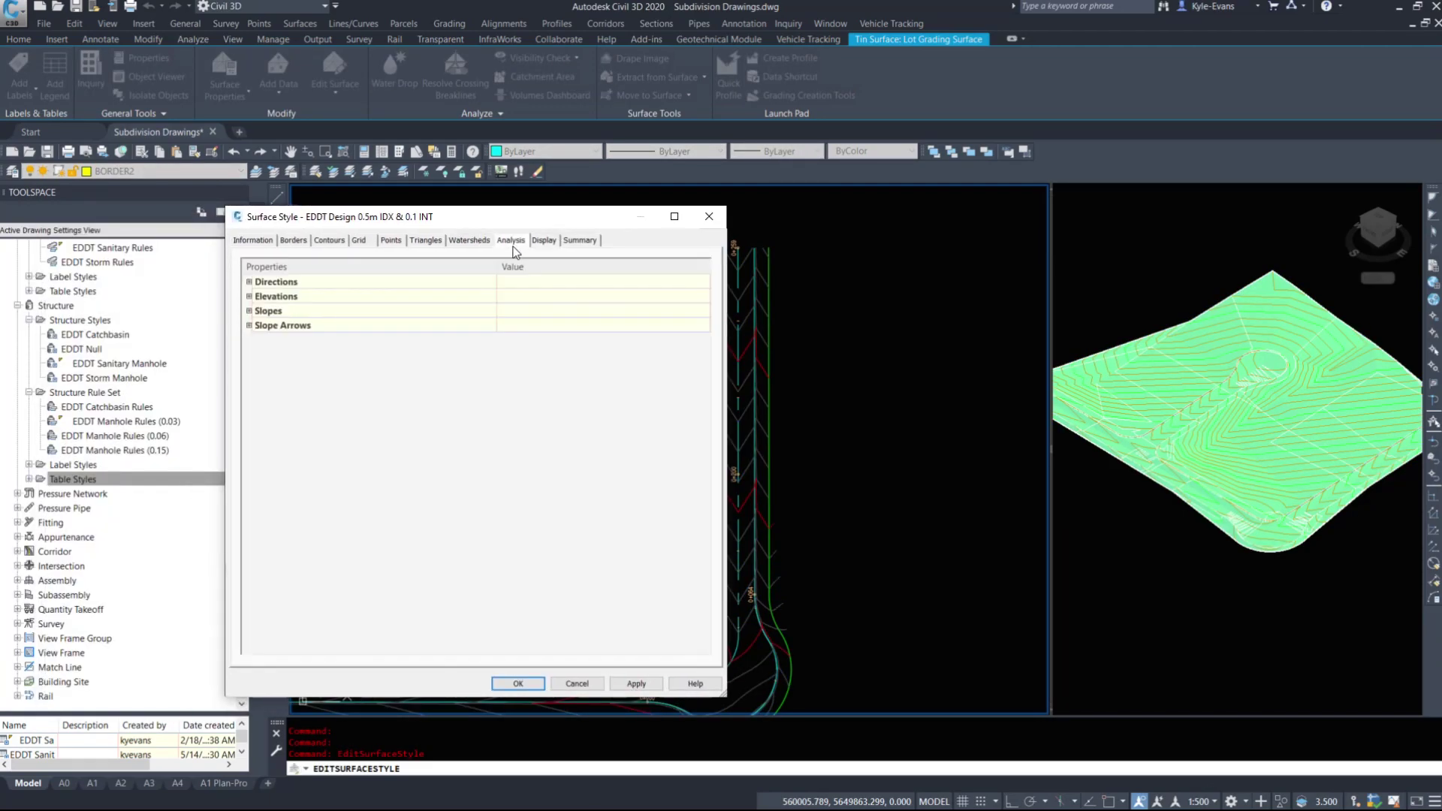
pyautogui.click(249, 326)
pyautogui.click(519, 411)
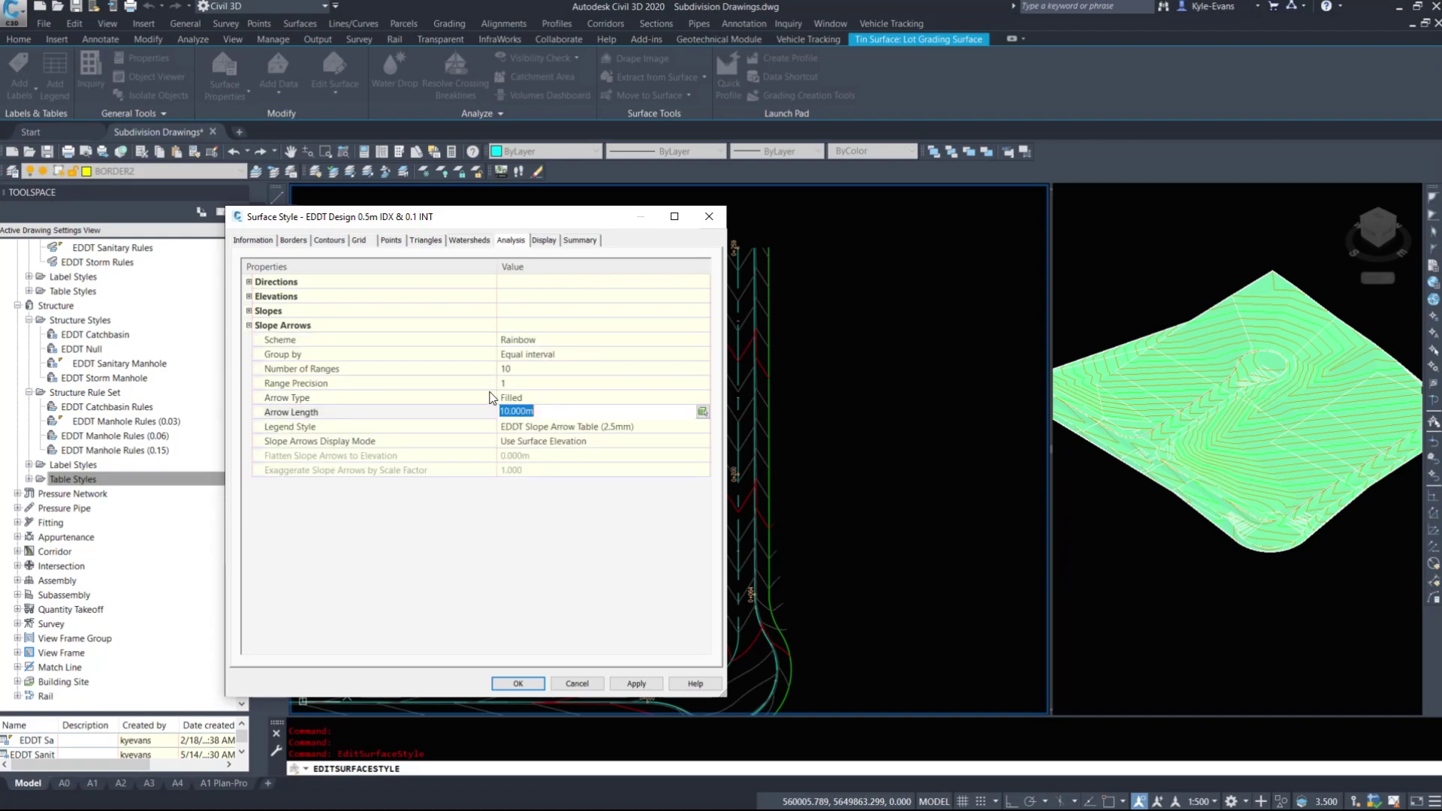
pyautogui.write('1')
pyautogui.press('Return')
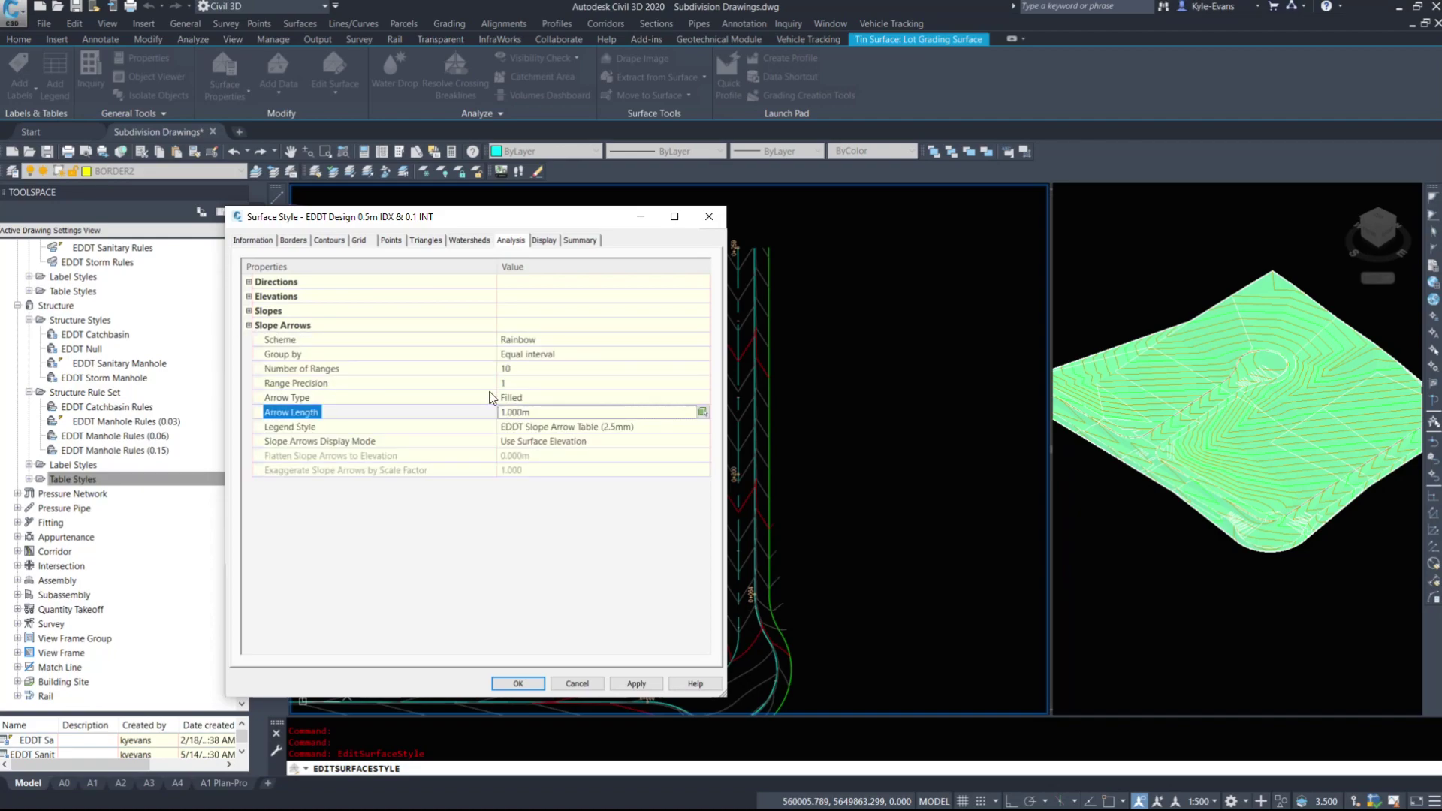
pyautogui.click(518, 683)
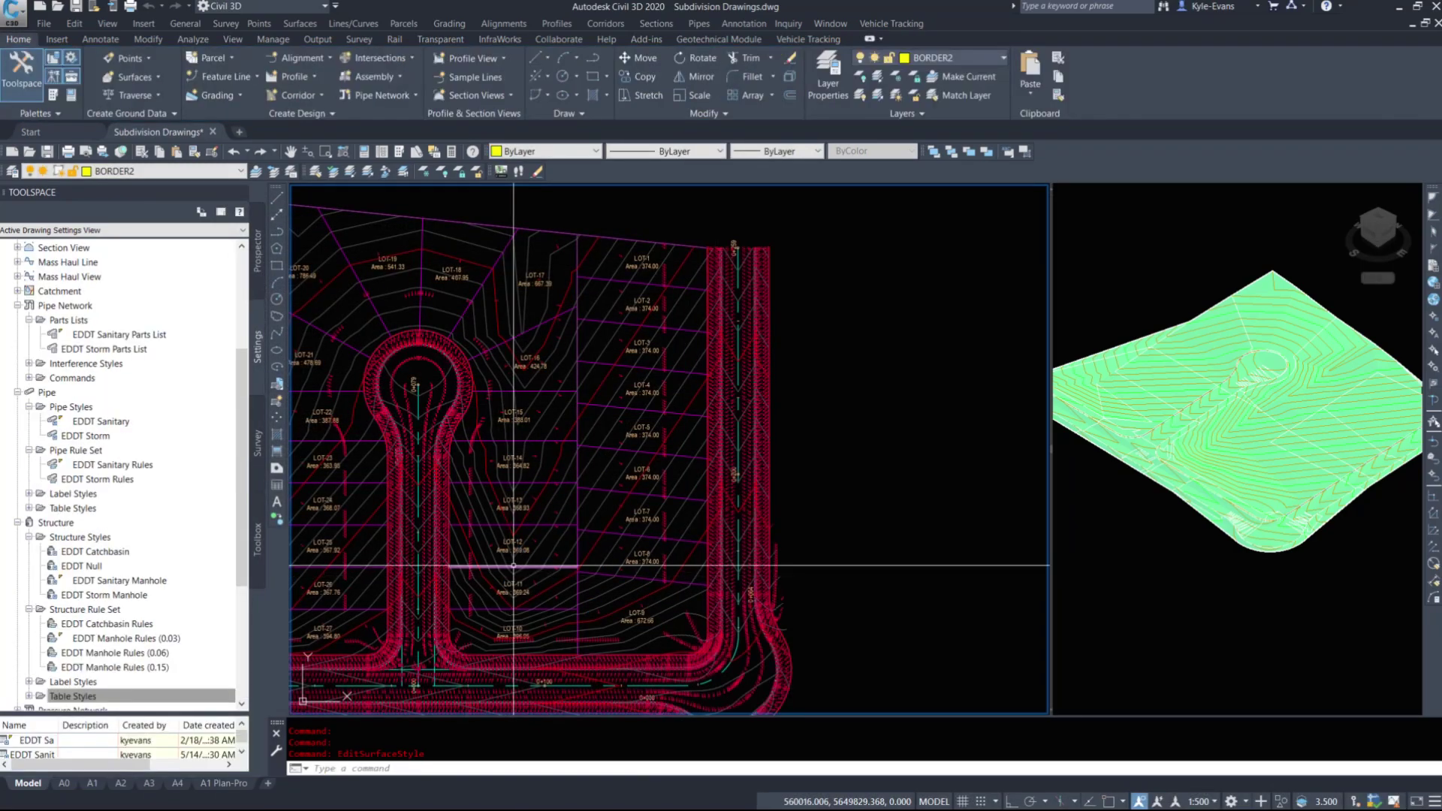
# Step: Examine the slope arrows along the cul-de-sac road's gutter, around the curb return at Lot 10 and along the adjoining road toward station 0+100
pyautogui.moveTo(570, 466); pyautogui.dragTo(704, 368, button='middle')
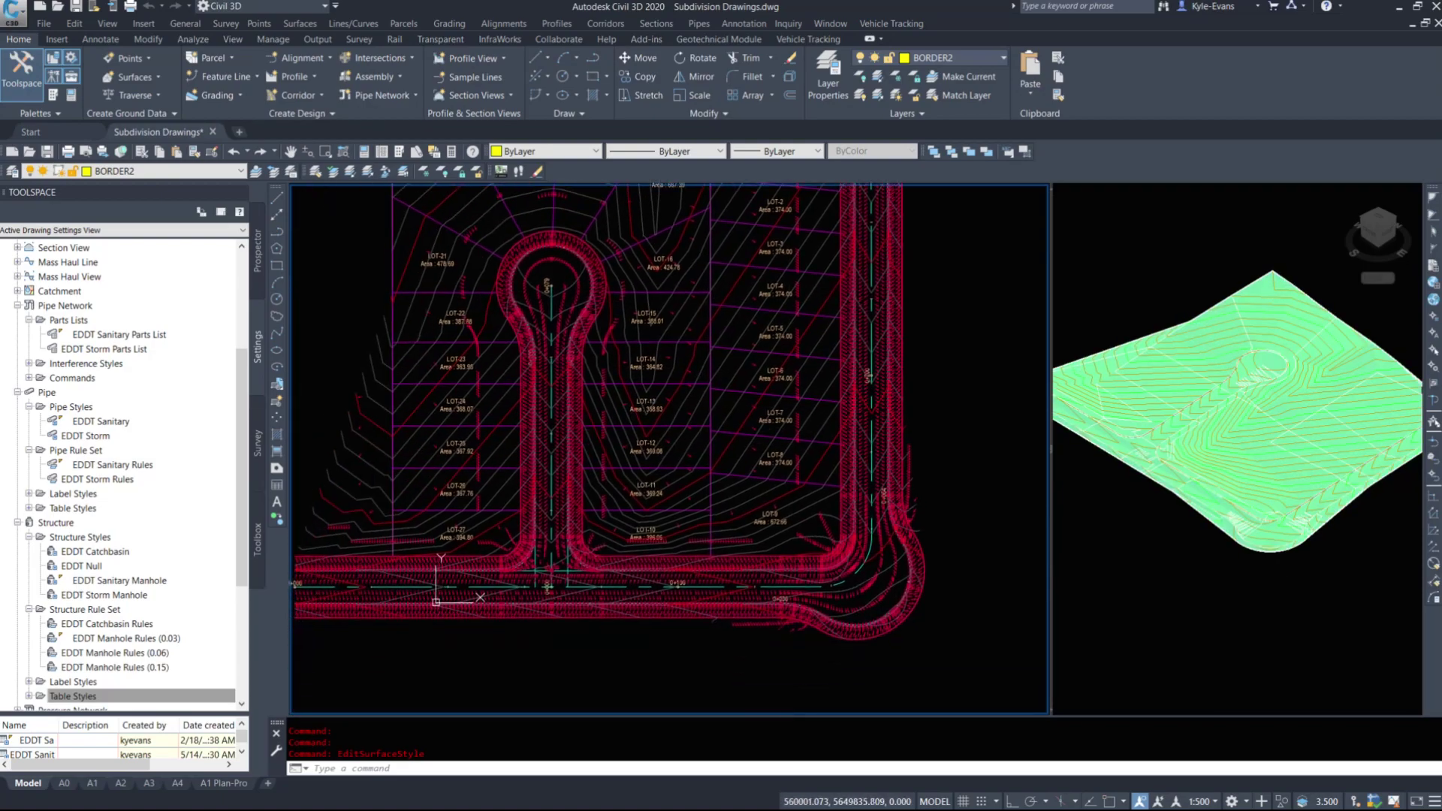
pyautogui.scroll(5, 629, 362)
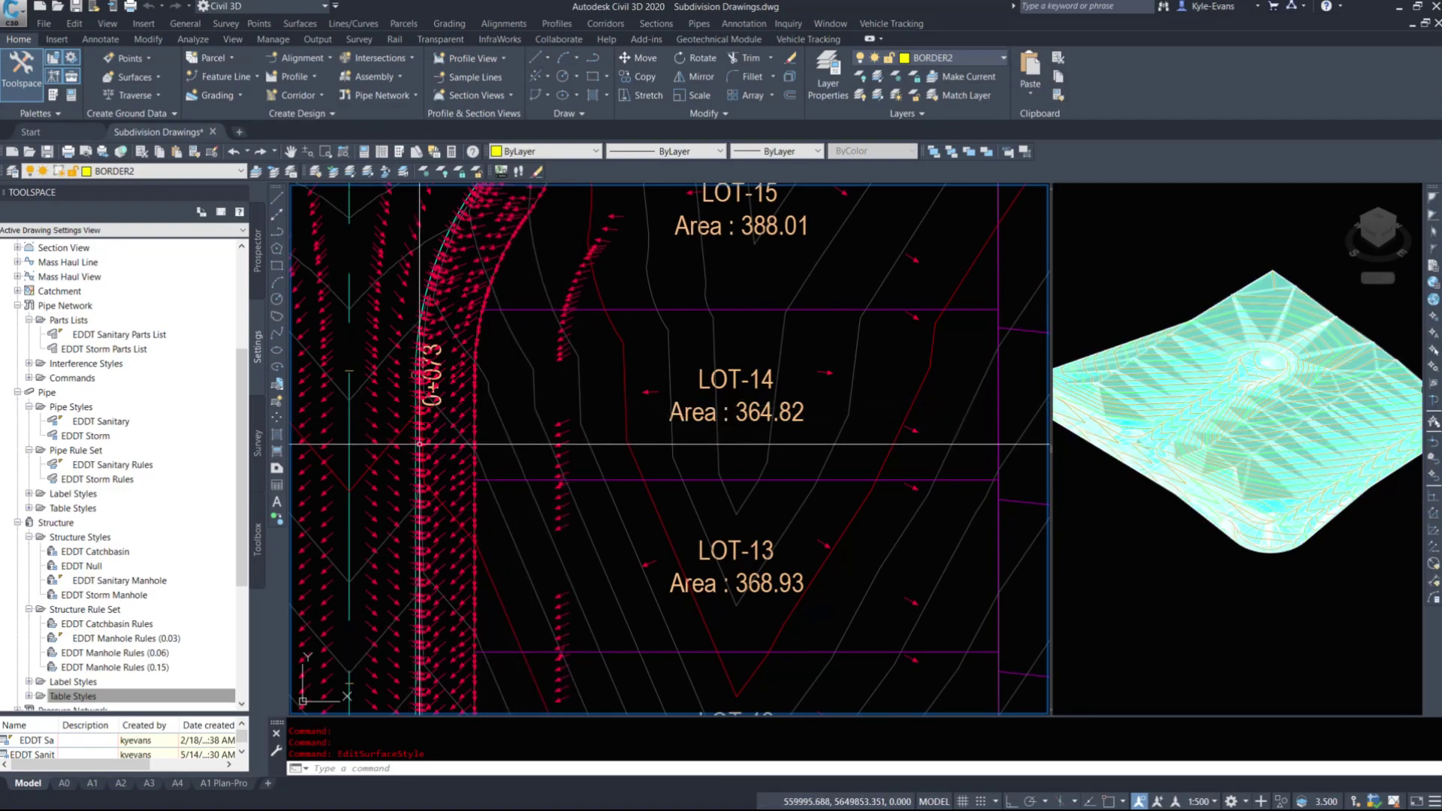
pyautogui.moveTo(427, 502); pyautogui.dragTo(425, 390, button='middle')
pyautogui.moveTo(425, 565); pyautogui.dragTo(429, 302, button='middle')
pyautogui.moveTo(425, 493); pyautogui.dragTo(431, 284, button='middle')
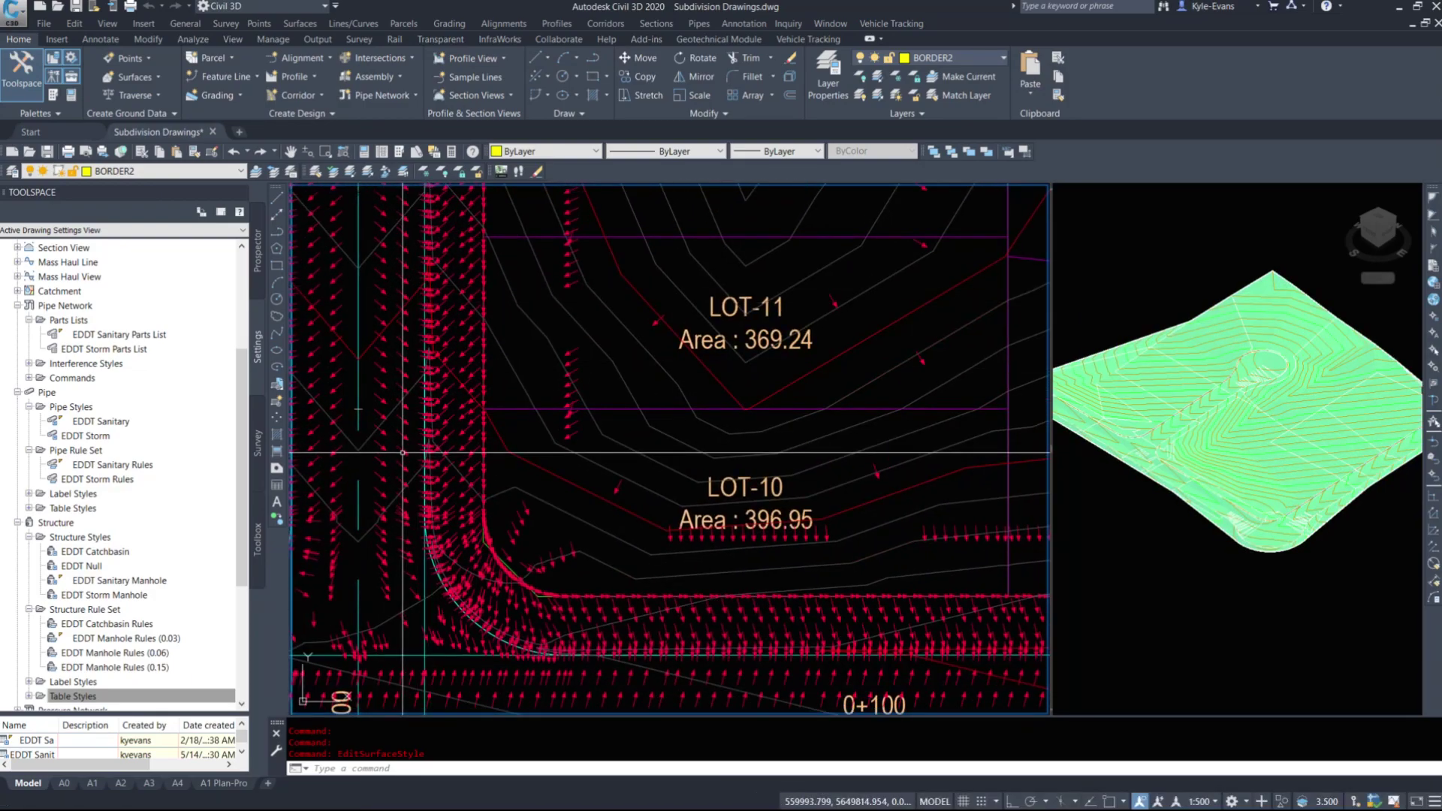
pyautogui.moveTo(425, 525); pyautogui.dragTo(426, 412, button='middle')
pyautogui.scroll(4, 522, 531)
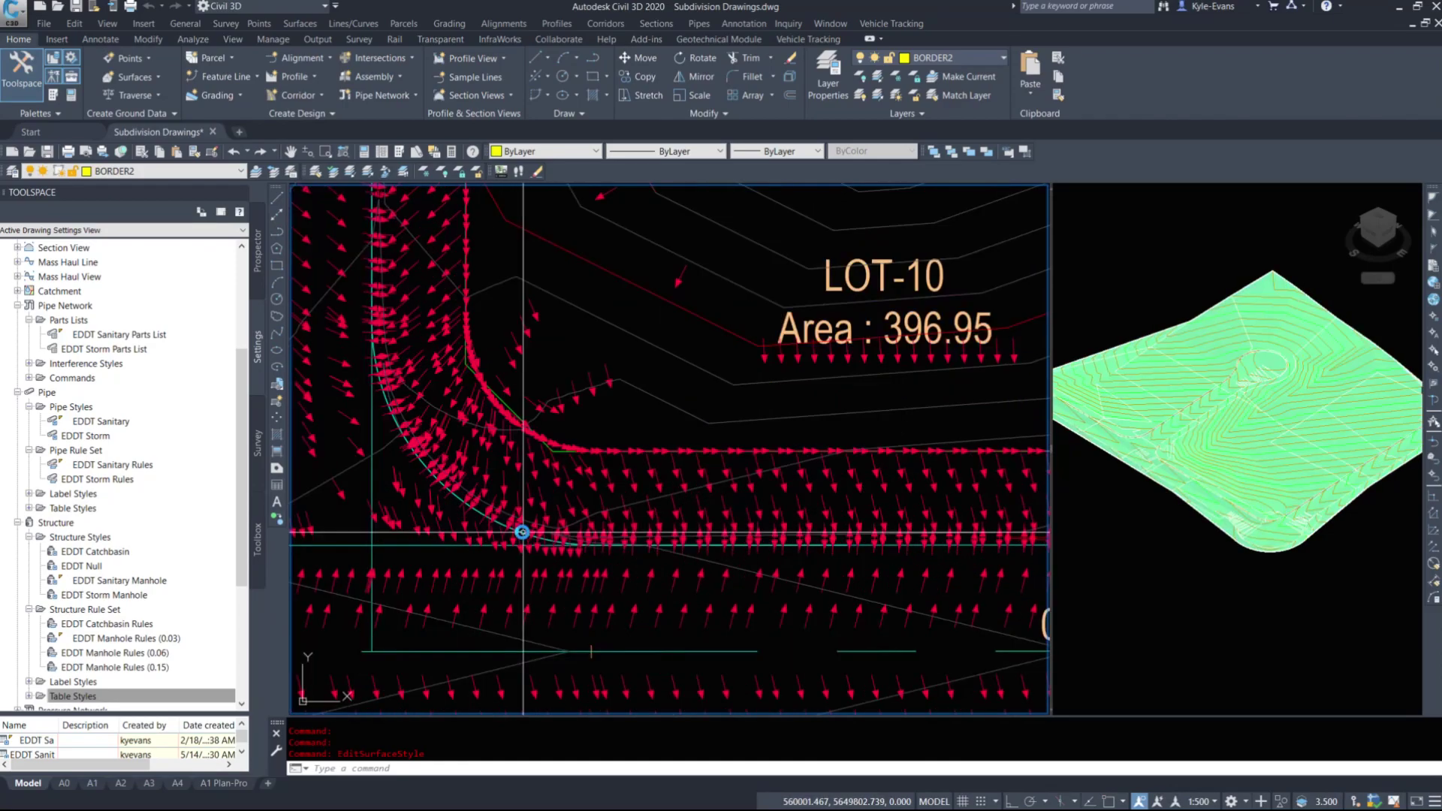
pyautogui.moveTo(864, 556); pyautogui.dragTo(312, 496, button='middle')
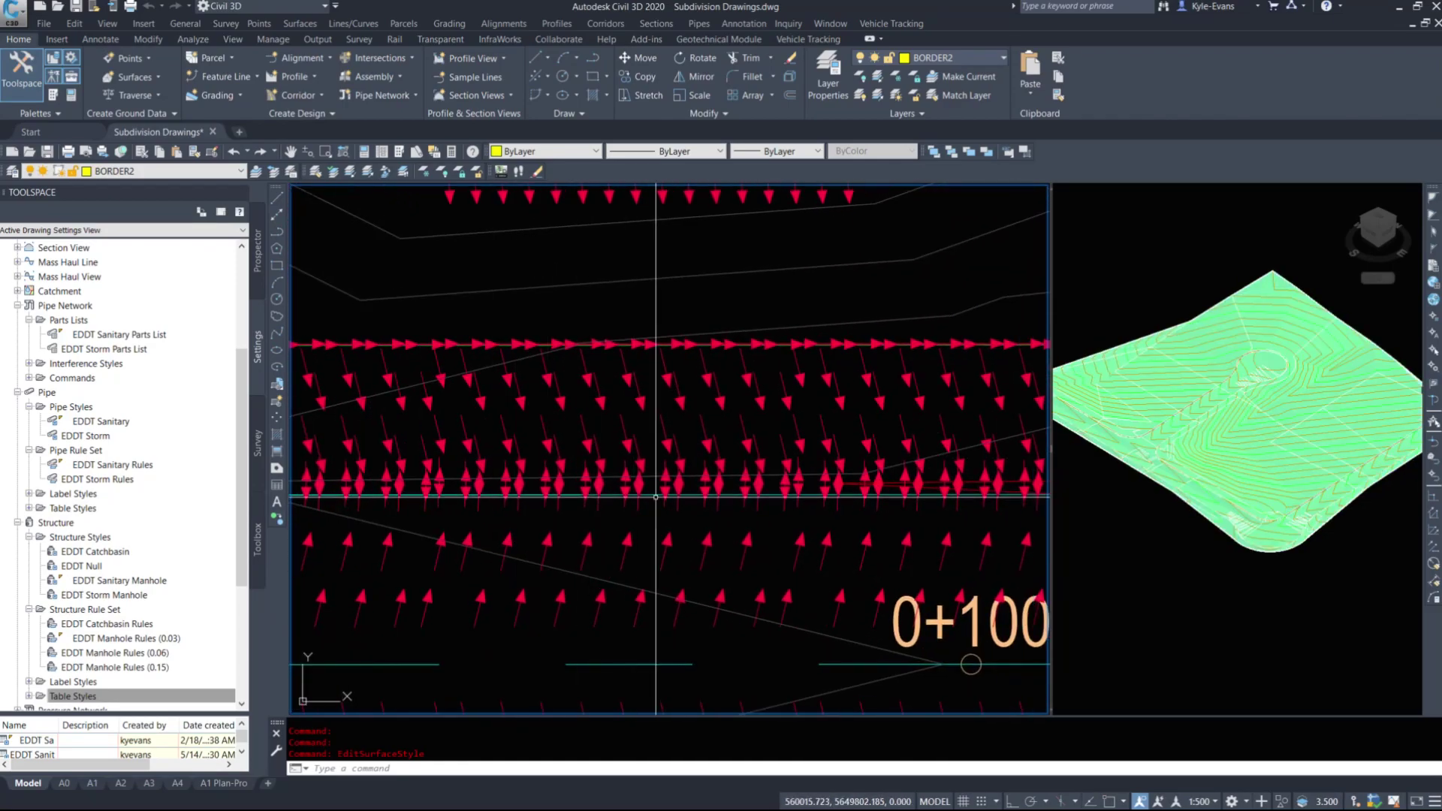
pyautogui.moveTo(661, 496); pyautogui.dragTo(211, 444, button='middle')
pyautogui.moveTo(698, 434); pyautogui.dragTo(206, 376, button='middle')
pyautogui.moveTo(595, 422)
pyautogui.mouseDown(button='middle')
pyautogui.moveTo(52, 503)
pyautogui.moveTo(667, 440)
pyautogui.mouseUp(button='middle')
pyautogui.scroll(-5, 667, 439)
pyautogui.scroll(4, 623, 525)
pyautogui.scroll(6, 624, 524)
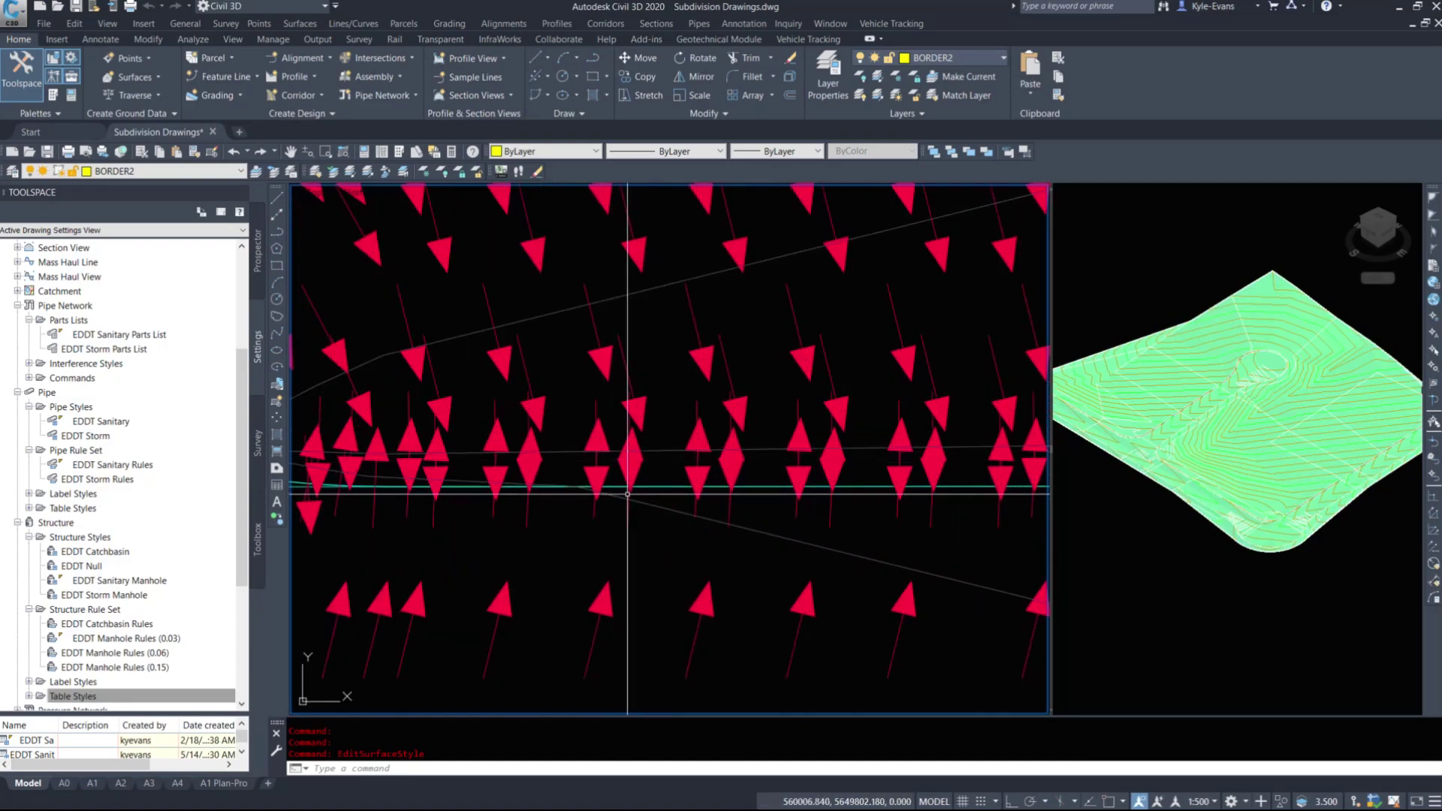
pyautogui.scroll(-5, 630, 498)
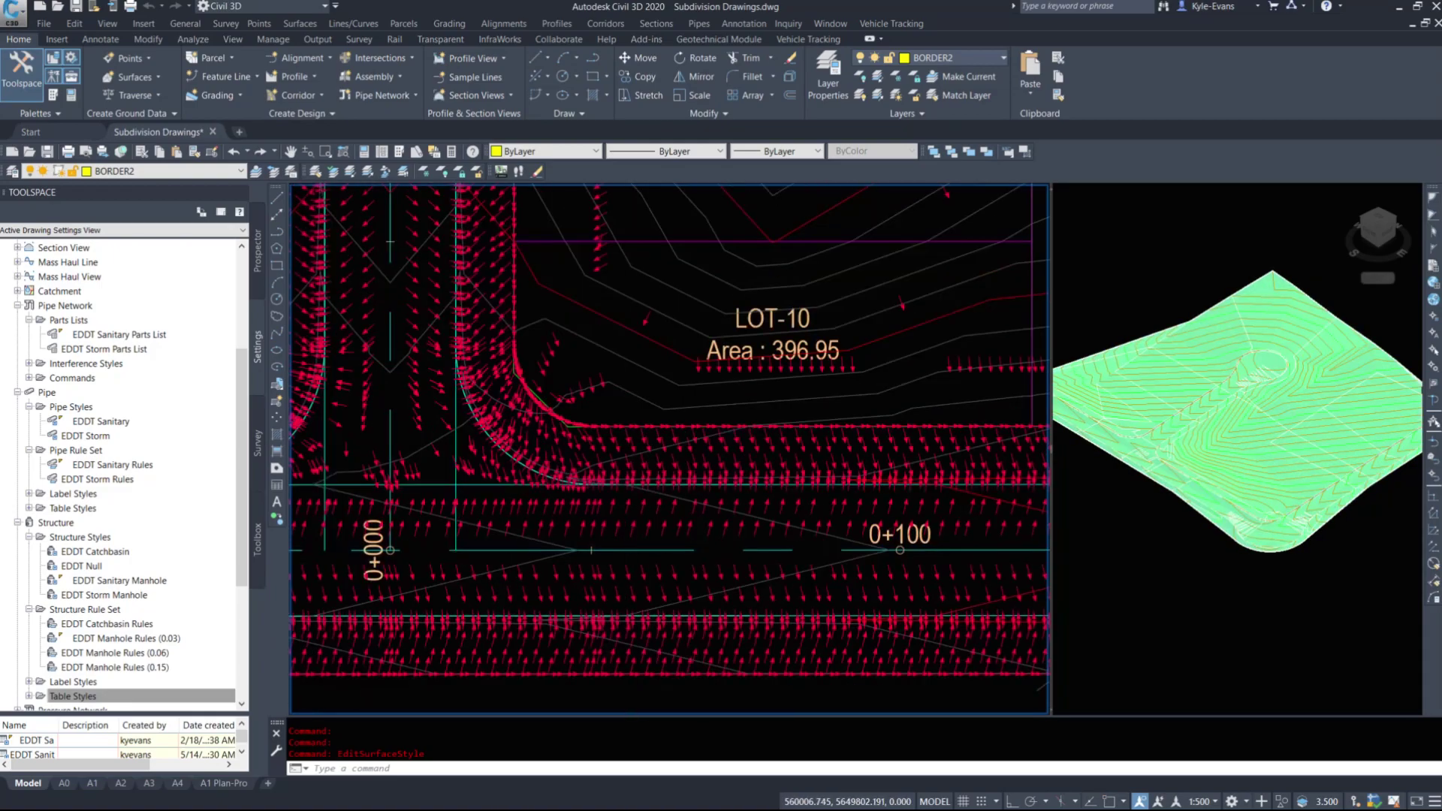
# Step: Create a water drop path on the Lot Grading Surface from Lot 14, keeping the 3D Polyline path type on layer 0 and the start marker
pyautogui.click(304, 23)
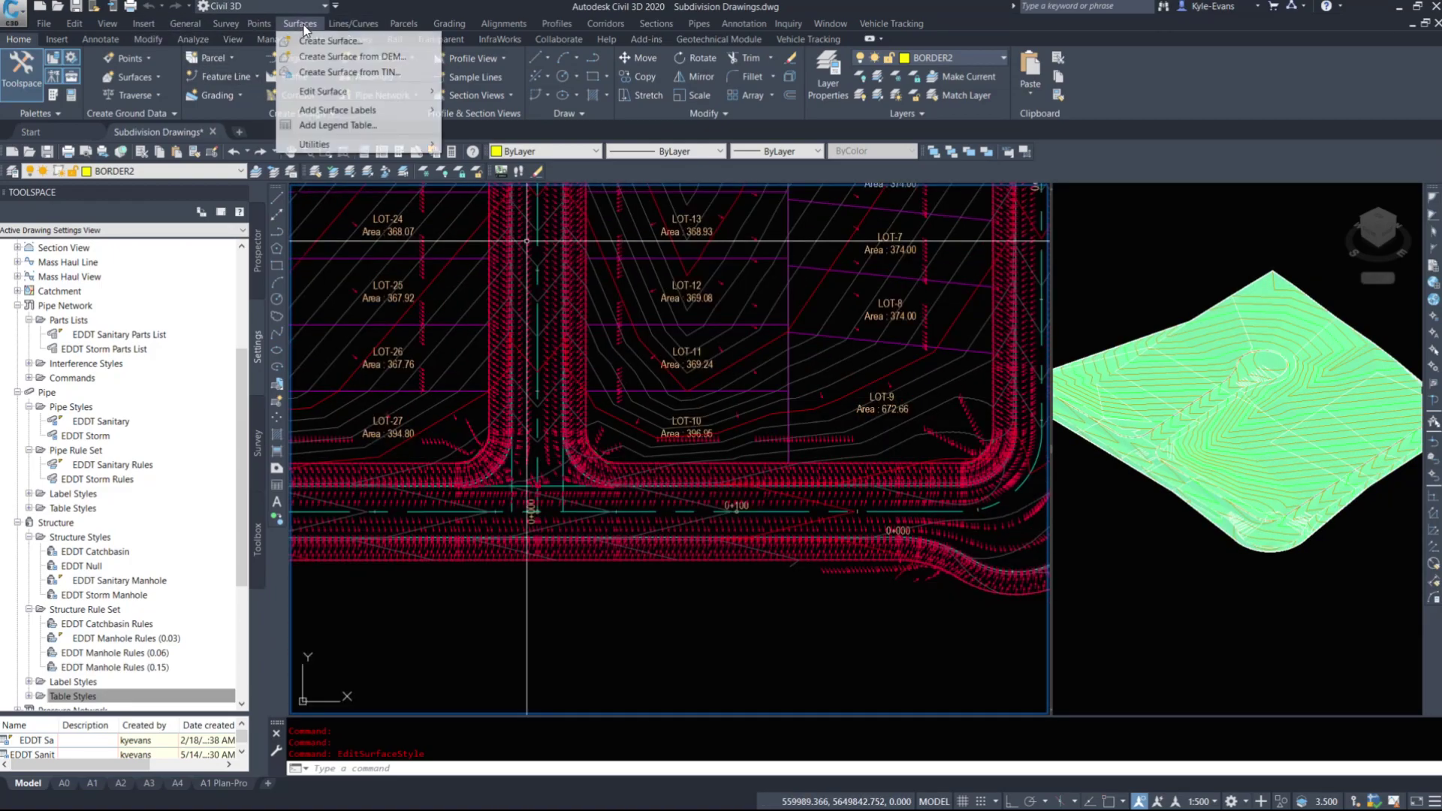
pyautogui.moveTo(331, 144)
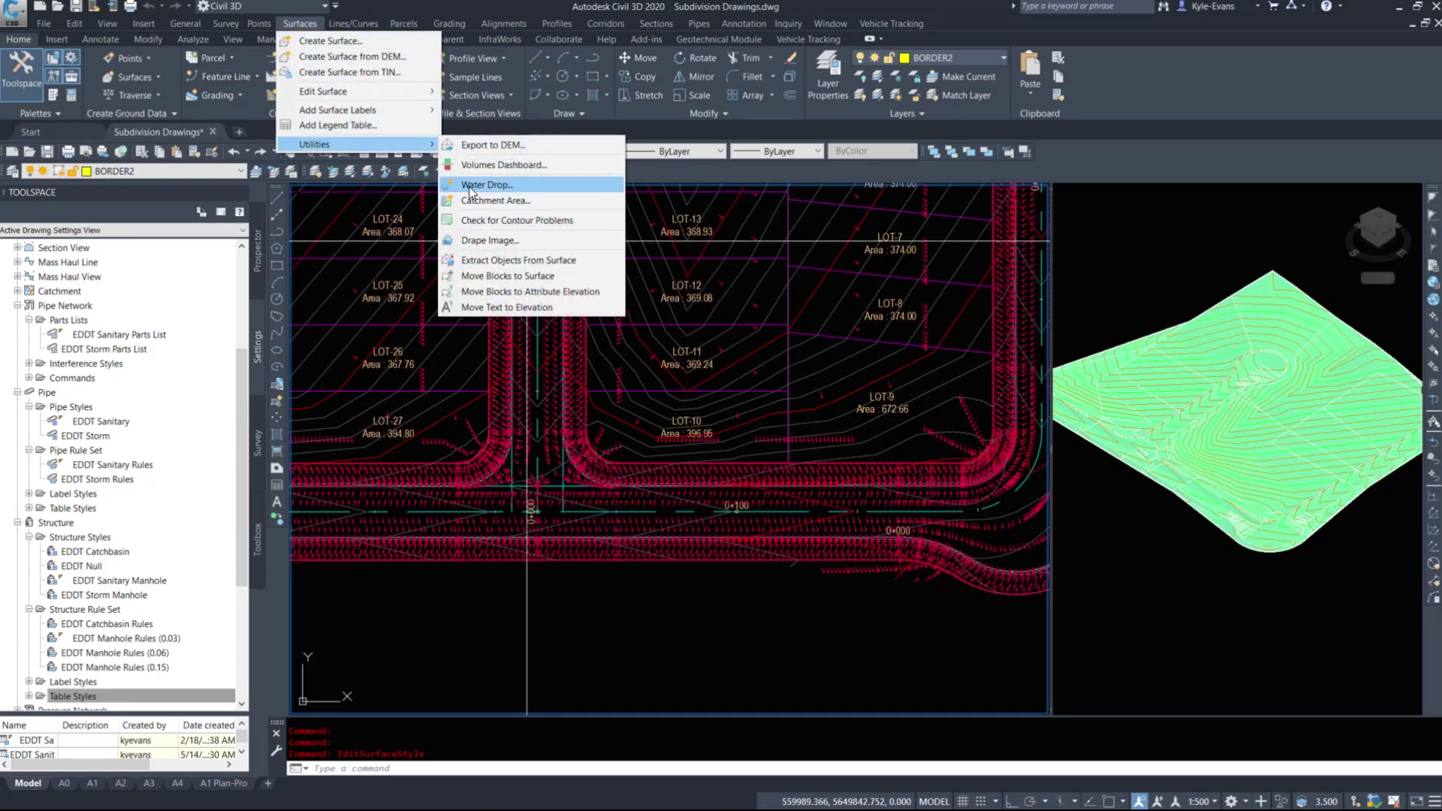
pyautogui.click(469, 187)
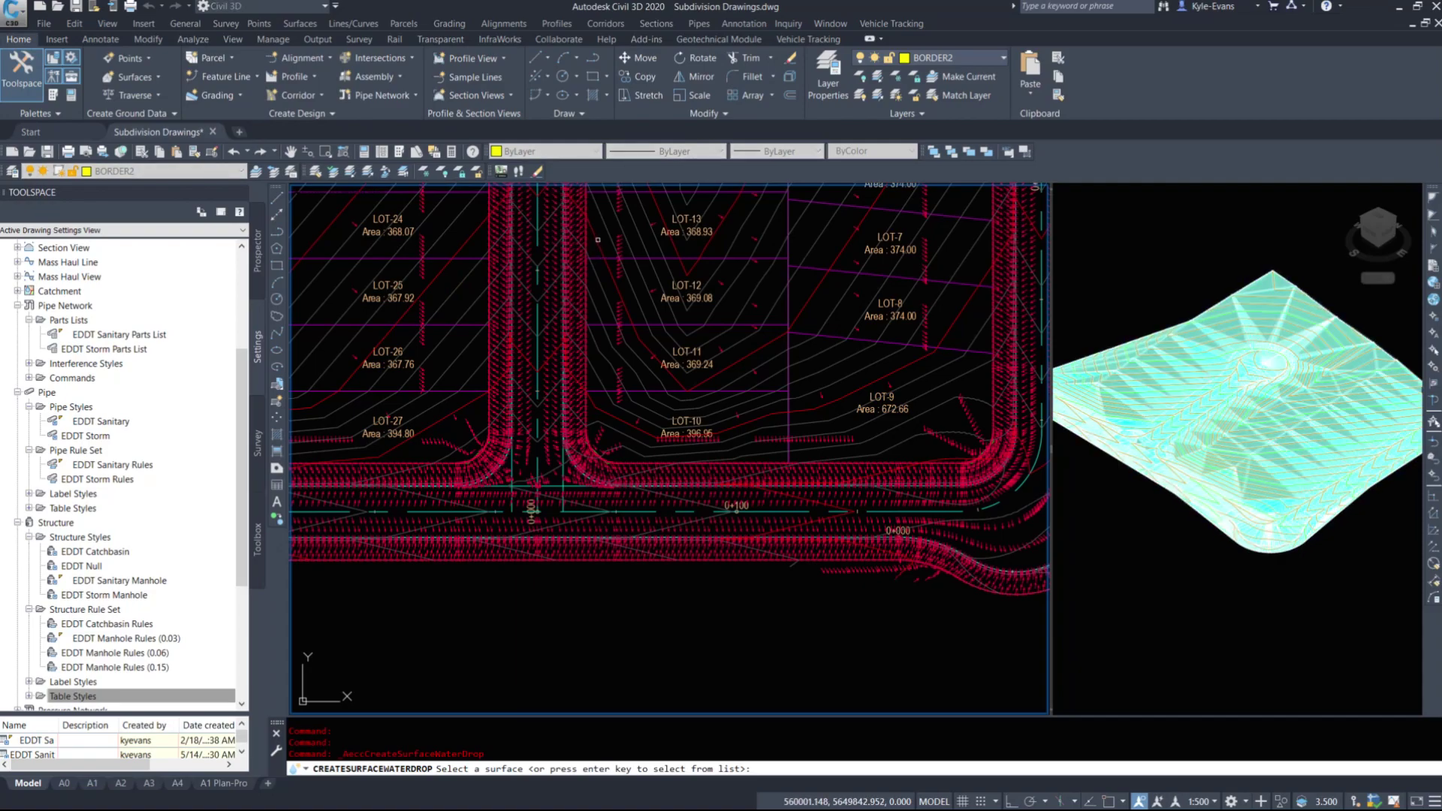
pyautogui.click(598, 240)
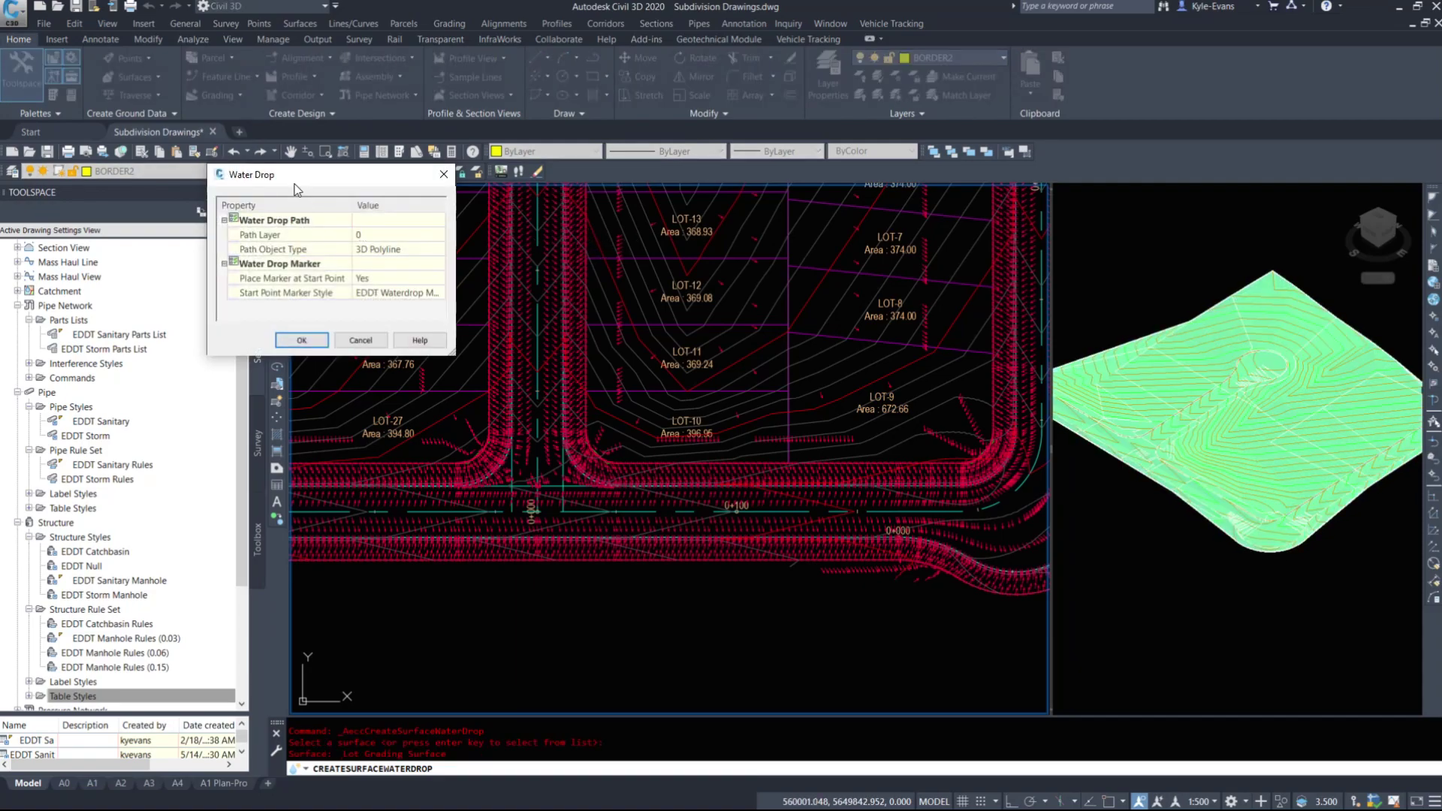
pyautogui.click(302, 340)
pyautogui.moveTo(637, 179); pyautogui.dragTo(637, 346, button='middle')
pyautogui.scroll(4, 637, 347)
pyautogui.click(630, 329)
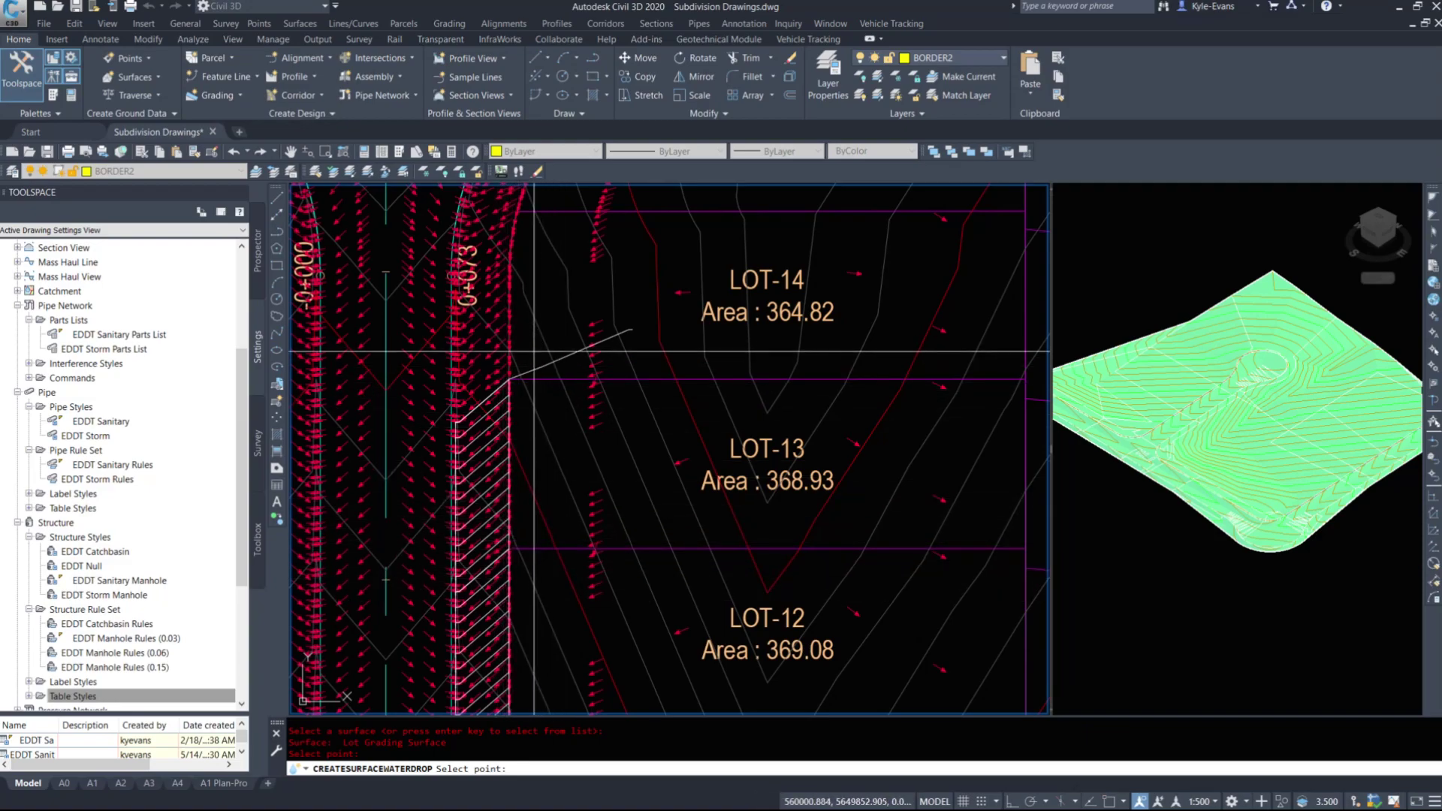
pyautogui.moveTo(461, 597); pyautogui.dragTo(422, 291, button='middle')
pyautogui.moveTo(401, 517)
pyautogui.mouseDown(button='middle')
pyautogui.moveTo(398, 374)
pyautogui.moveTo(448, 735)
pyautogui.mouseUp(button='middle')
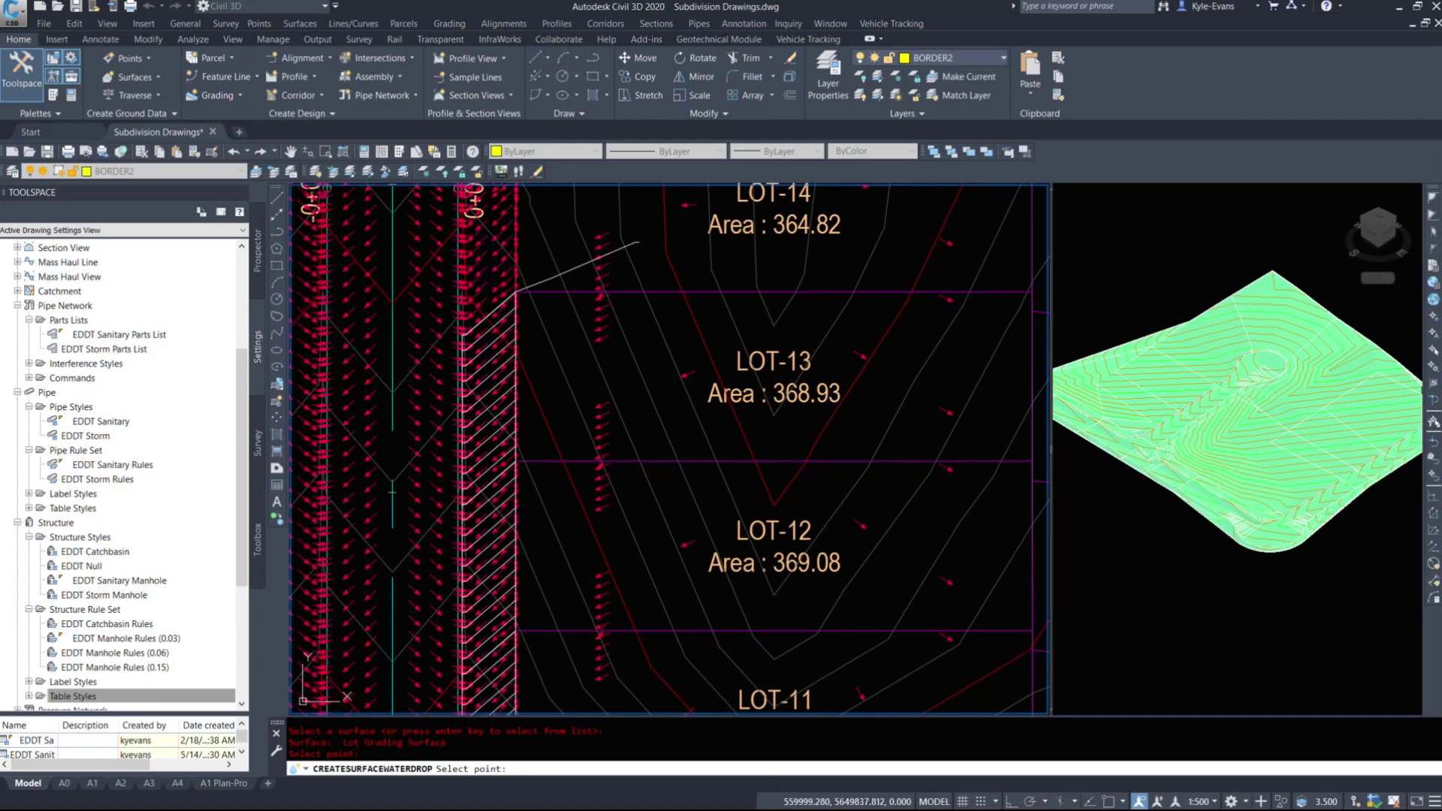
pyautogui.press('Escape')
# Step: Trace the Lot 14 water drop path along the gutter to its end near the road bend
pyautogui.click(546, 276)
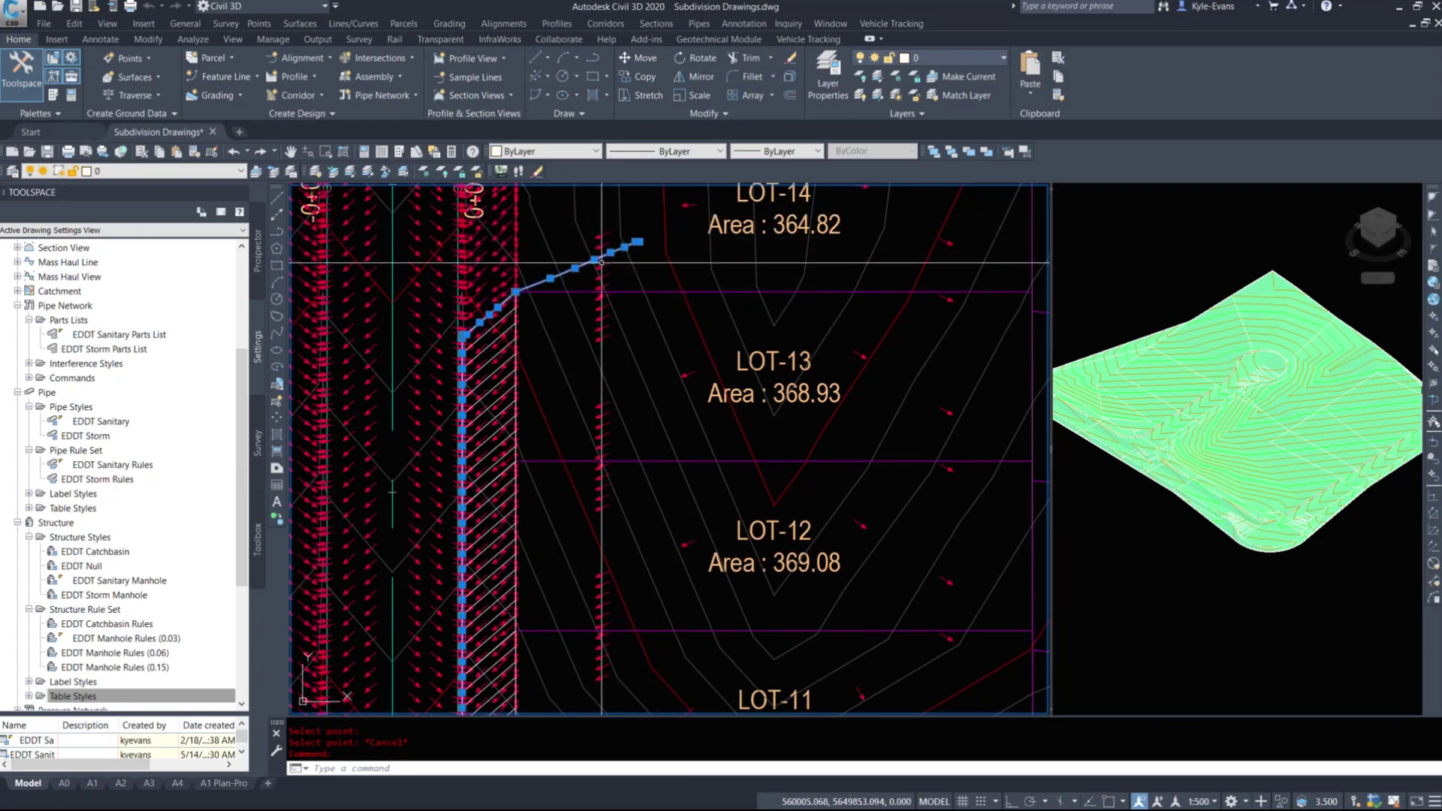
pyautogui.moveTo(512, 608); pyautogui.dragTo(492, 237, button='middle')
pyautogui.moveTo(620, 505); pyautogui.dragTo(427, 260, button='middle')
pyautogui.moveTo(428, 461); pyautogui.dragTo(560, 505, button='middle')
pyautogui.scroll(2, 560, 505)
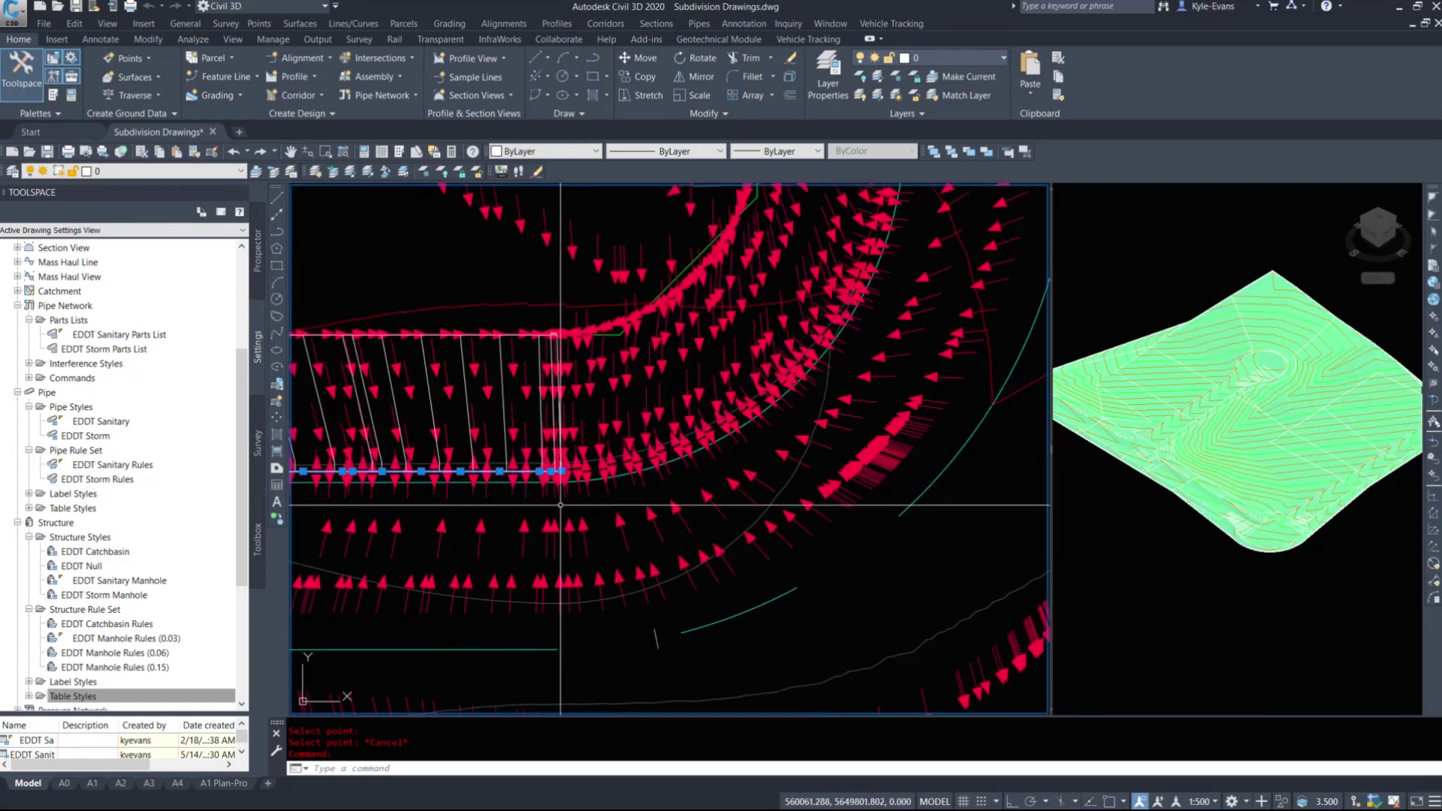
pyautogui.scroll(-6, 481, 436)
pyautogui.scroll(5, 501, 453)
pyautogui.press('Escape')
pyautogui.moveTo(347, 295); pyautogui.dragTo(672, 417, button='middle')
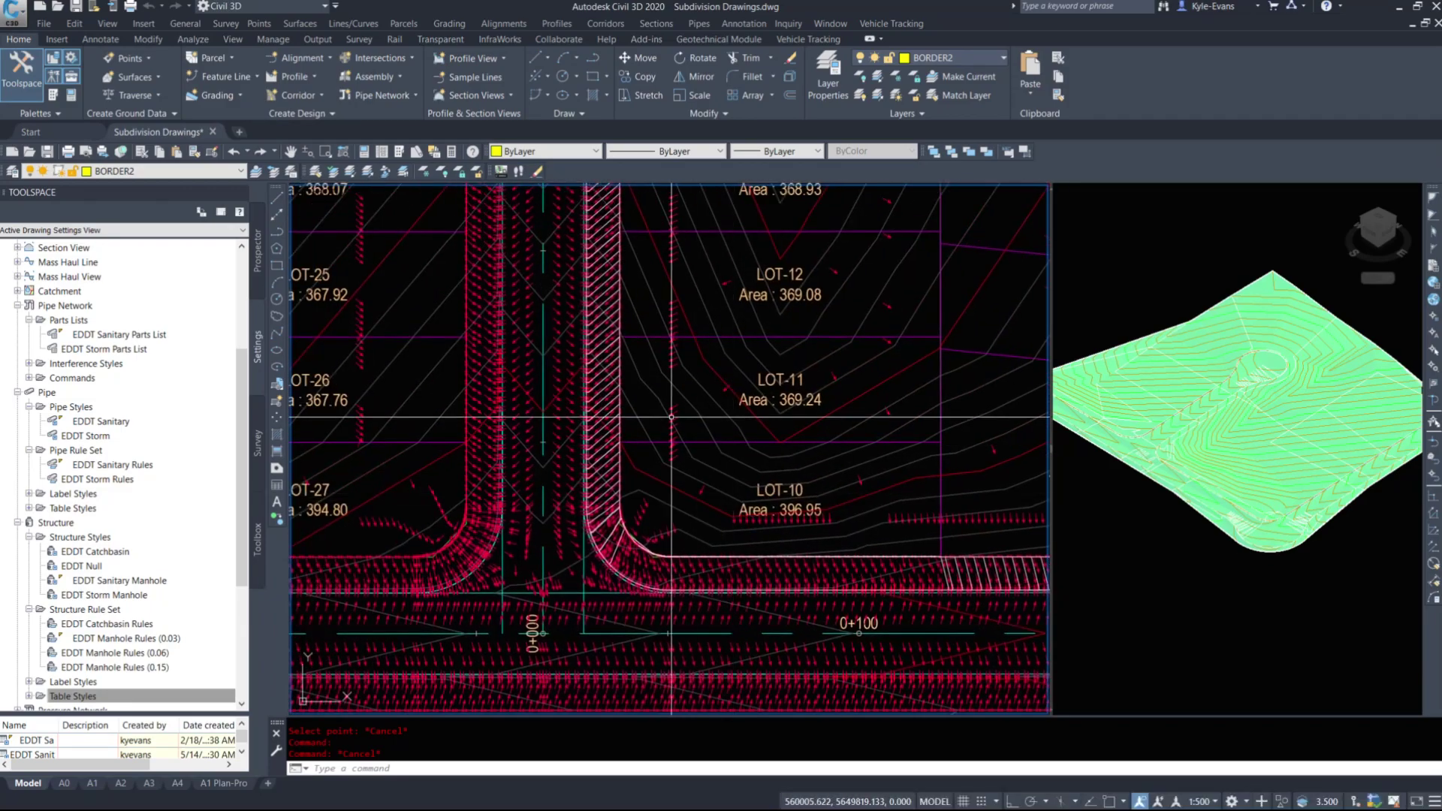
pyautogui.moveTo(740, 380)
pyautogui.mouseDown(button='middle')
pyautogui.moveTo(713, 554)
pyautogui.moveTo(699, 558)
pyautogui.mouseUp(button='middle')
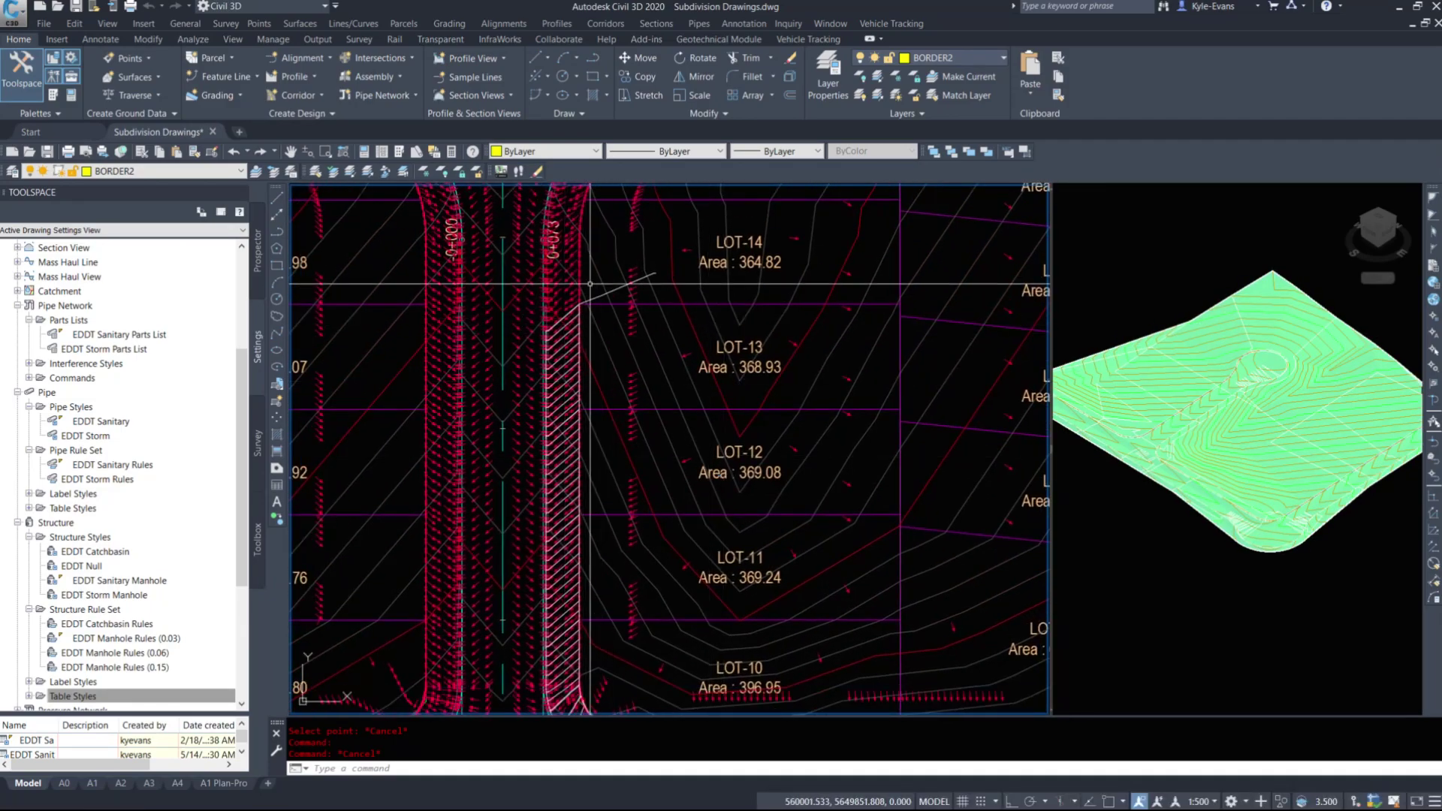
pyautogui.scroll(-3, 590, 284)
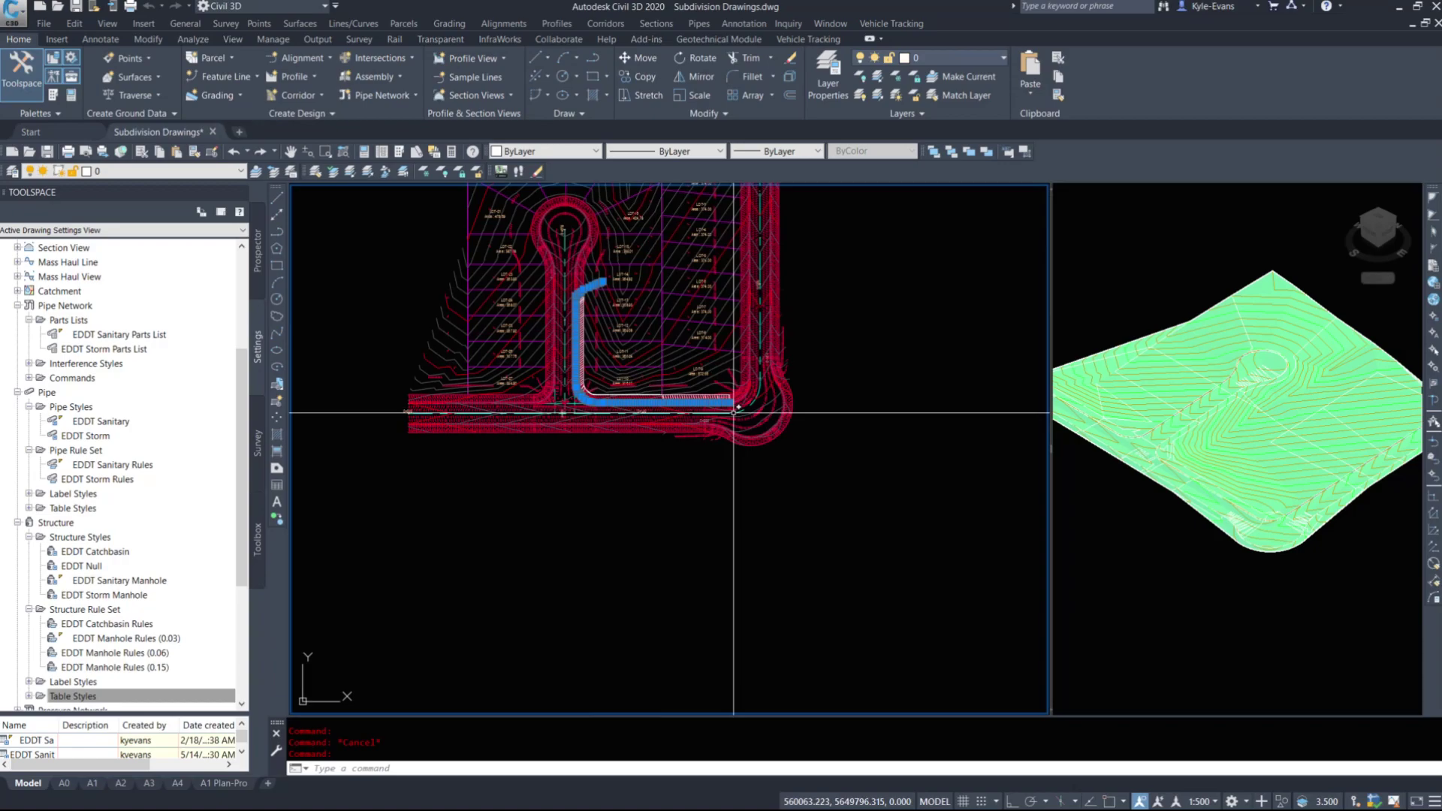
pyautogui.press('Escape')
# Step: Create water drop paths on the Lot Grading Surface from several points in the lots around the cul-de-sac bulb, keeping the default path settings
pyautogui.click(299, 23)
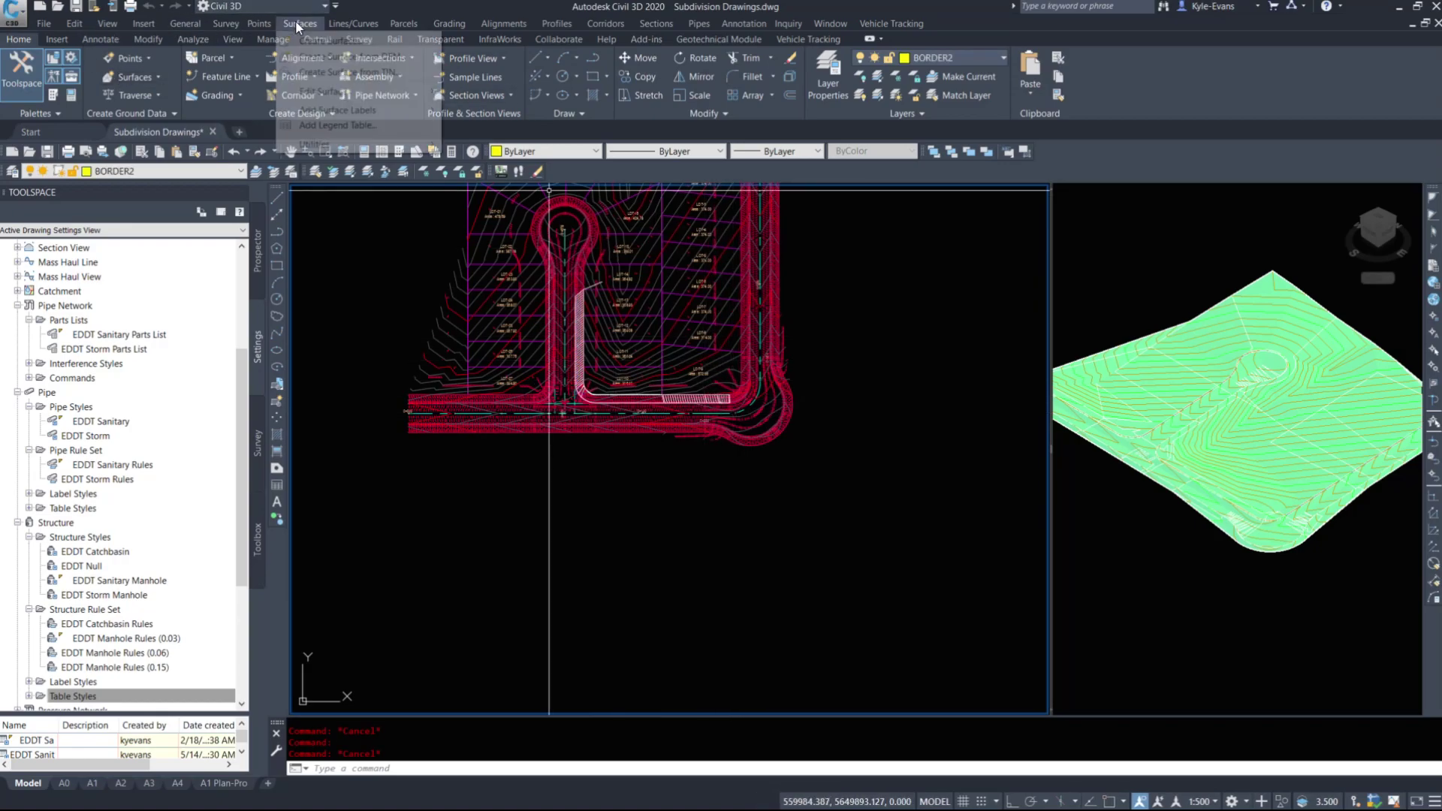
pyautogui.moveTo(336, 144)
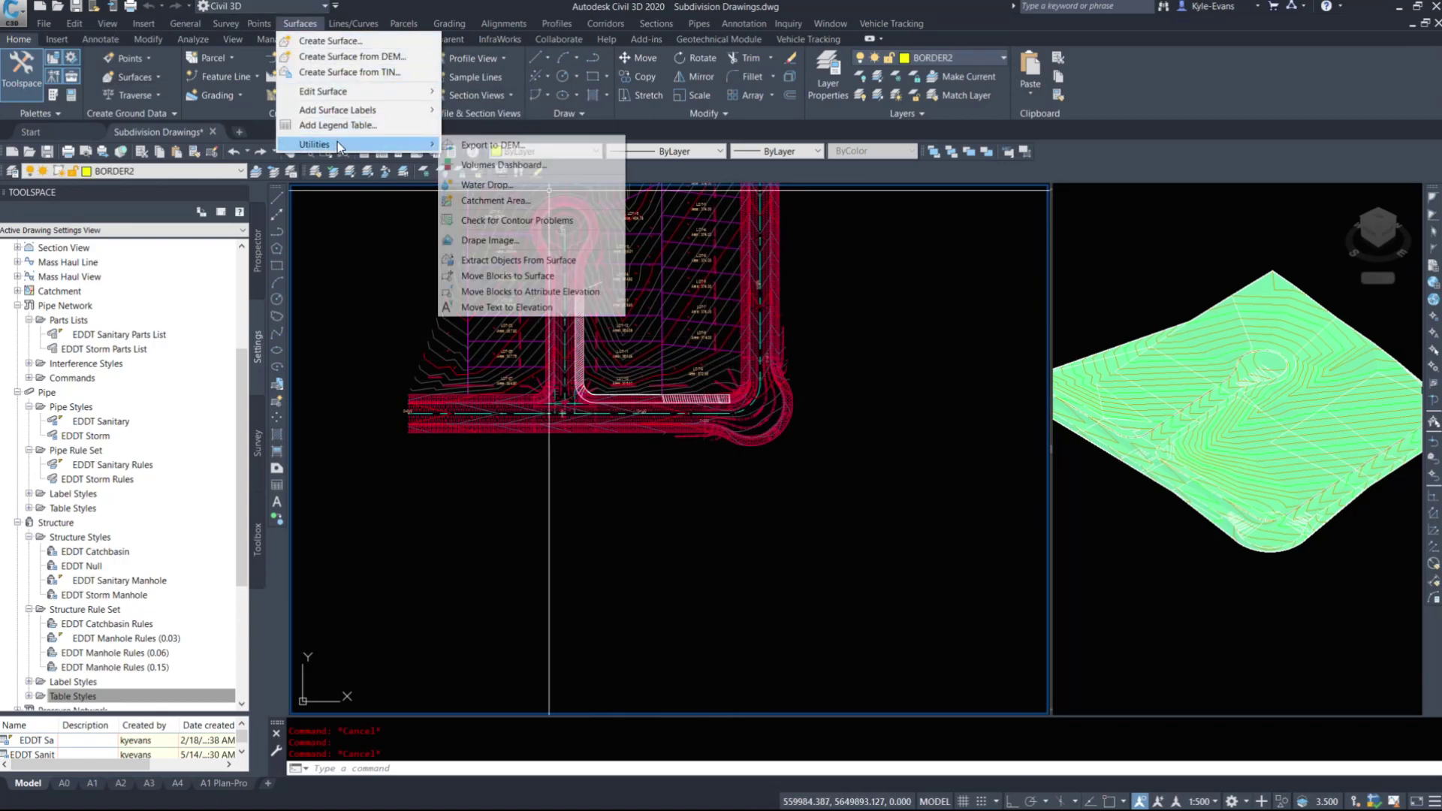
pyautogui.click(499, 187)
pyautogui.scroll(4, 610, 293)
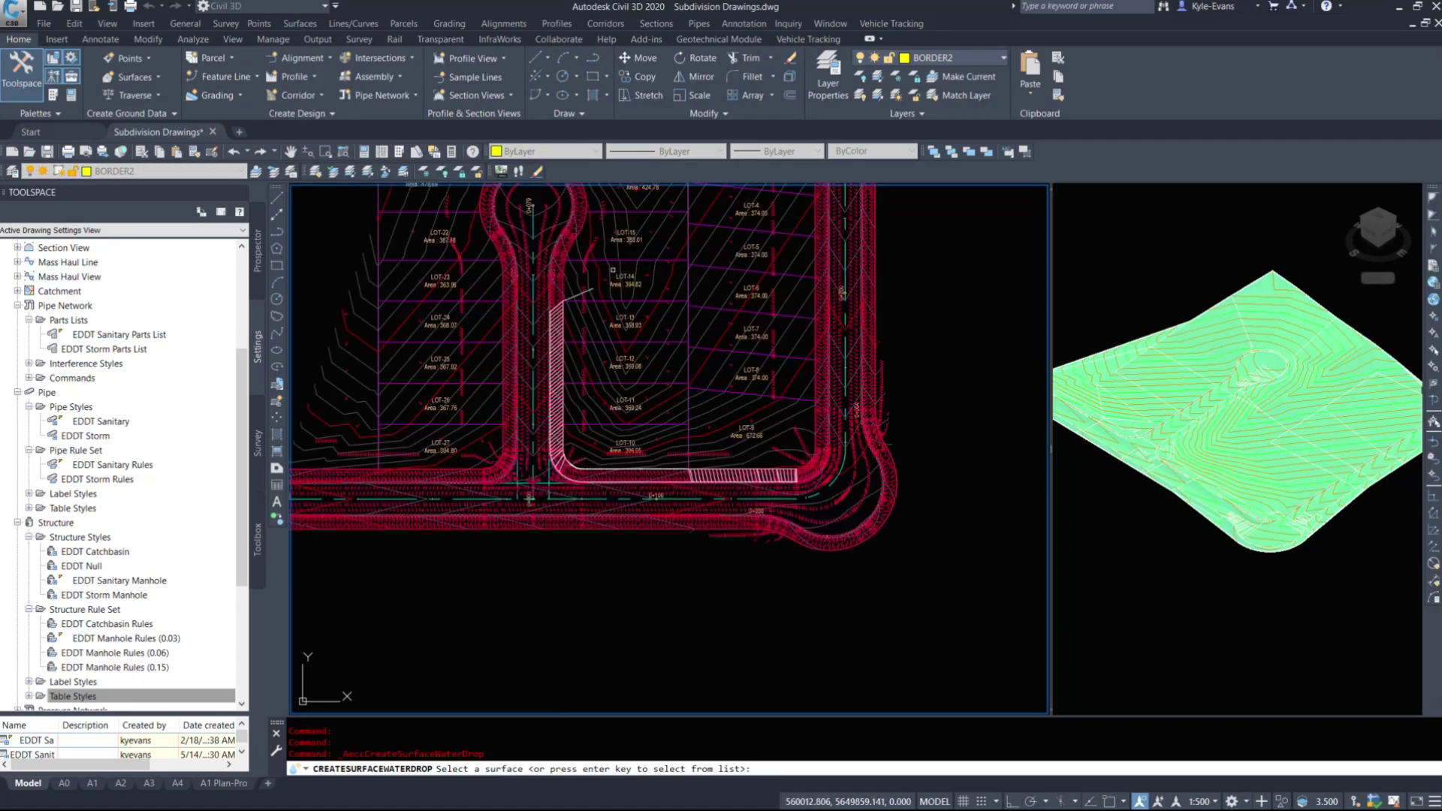
pyautogui.click(591, 270)
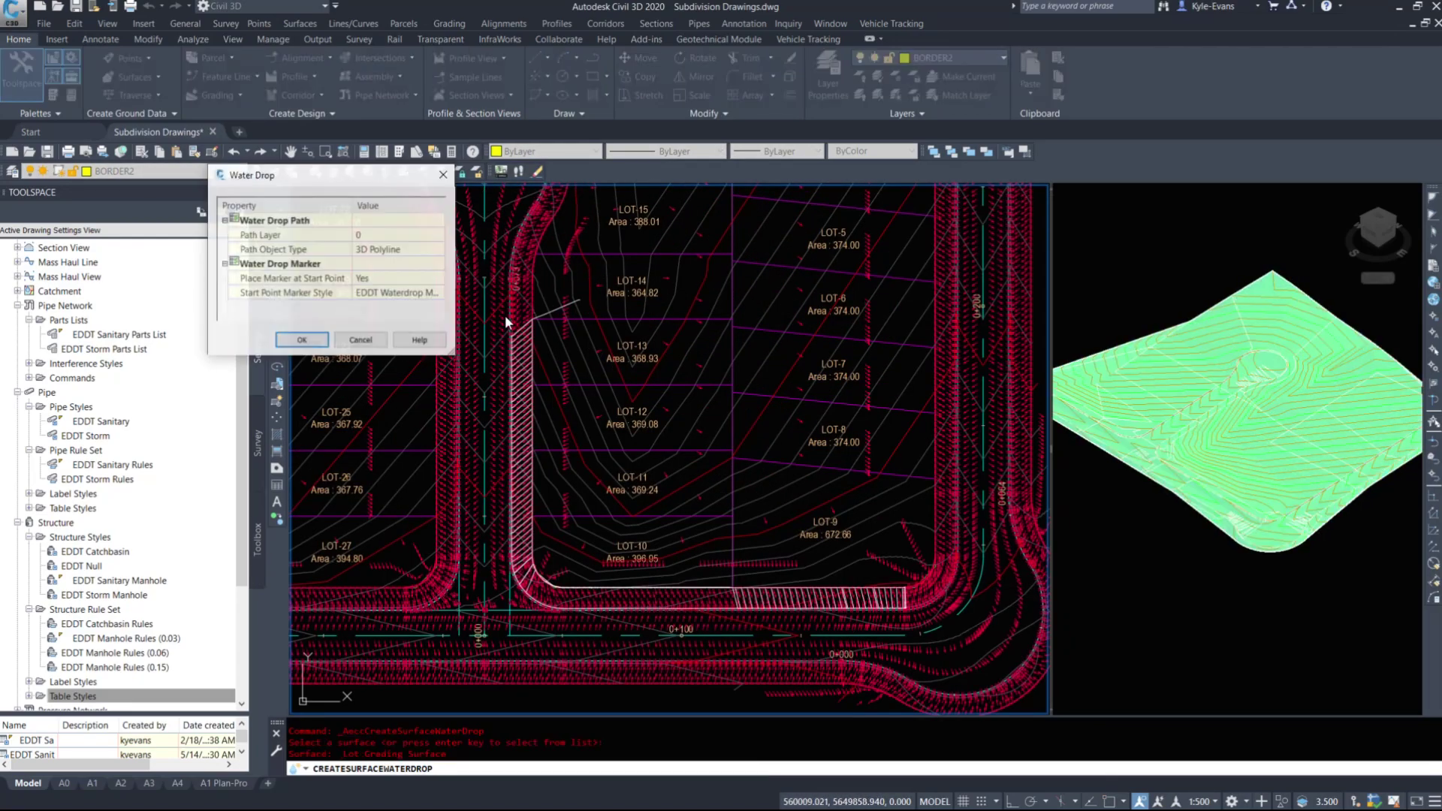
pyautogui.moveTo(591, 292); pyautogui.dragTo(571, 395, button='middle')
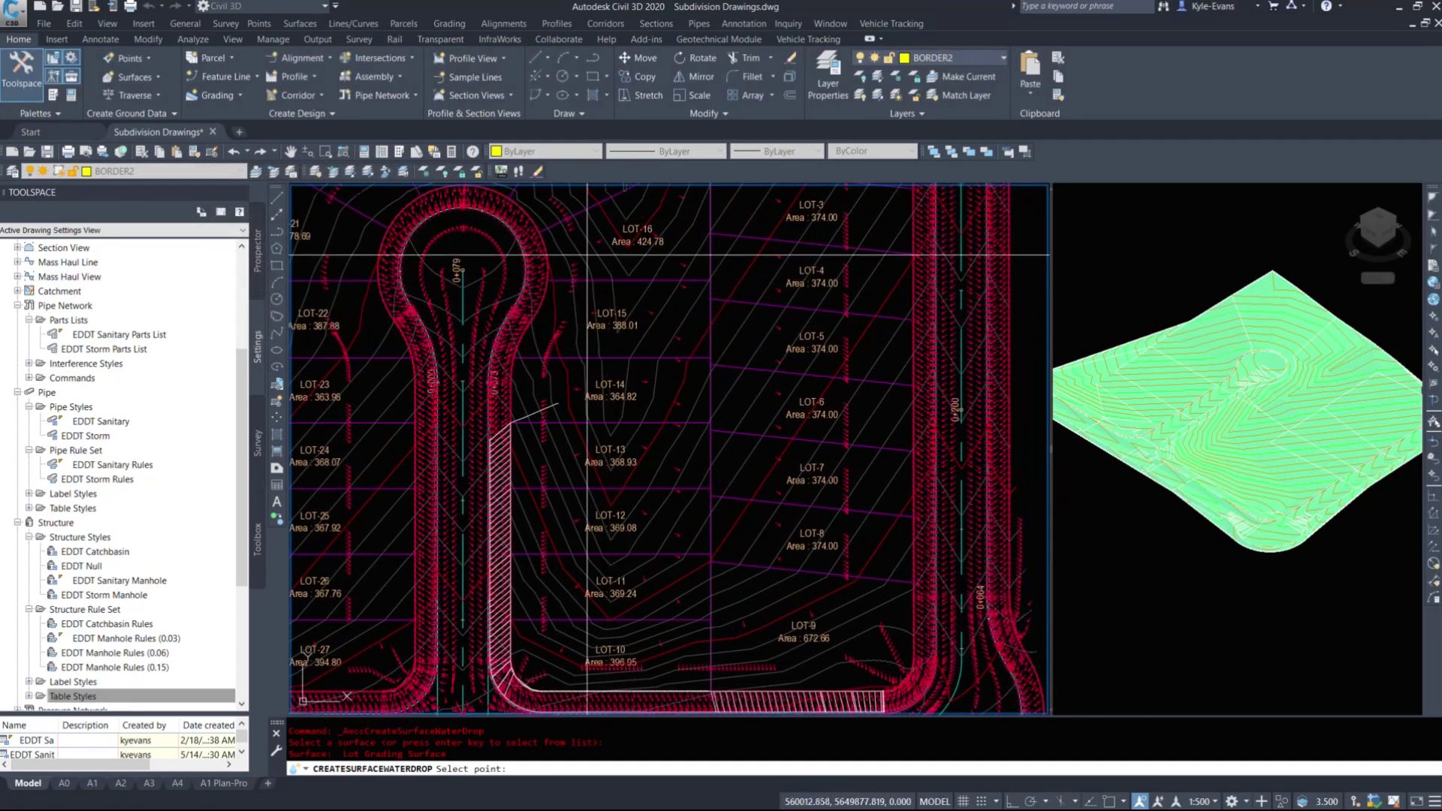
pyautogui.moveTo(565, 230); pyautogui.dragTo(615, 383, button='middle')
pyautogui.click(581, 327)
pyautogui.click(560, 296)
pyautogui.click(504, 272)
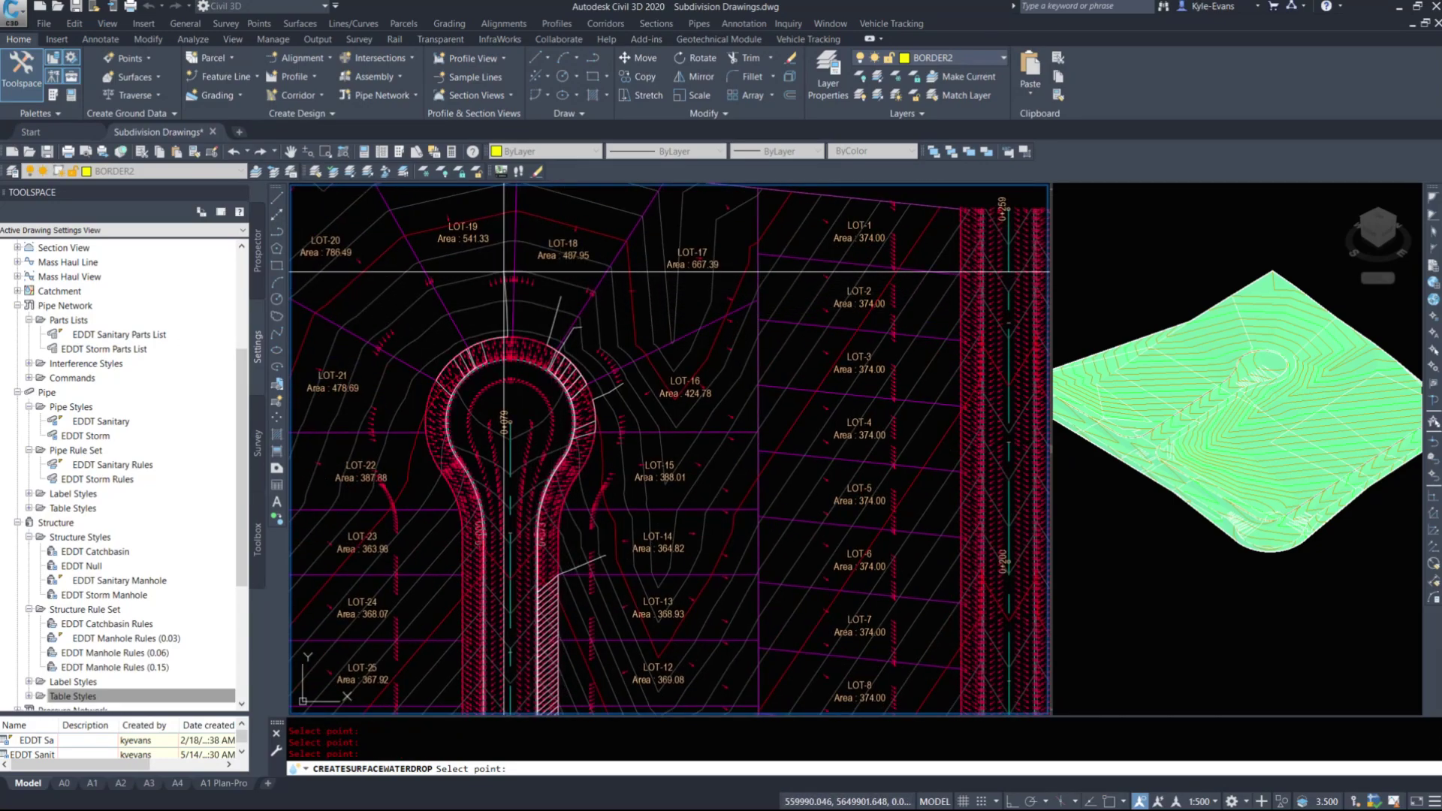
pyautogui.click(374, 314)
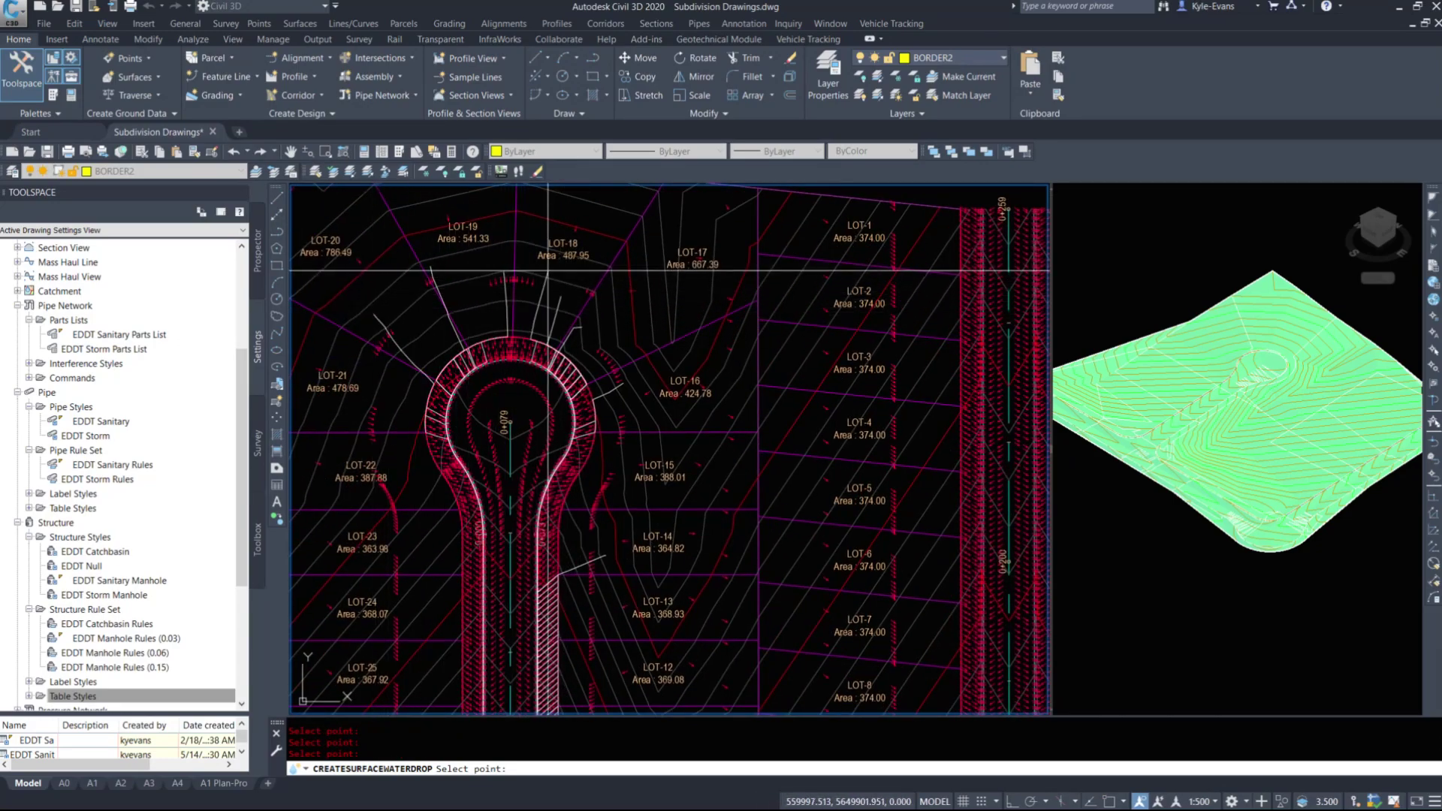
pyautogui.click(548, 272)
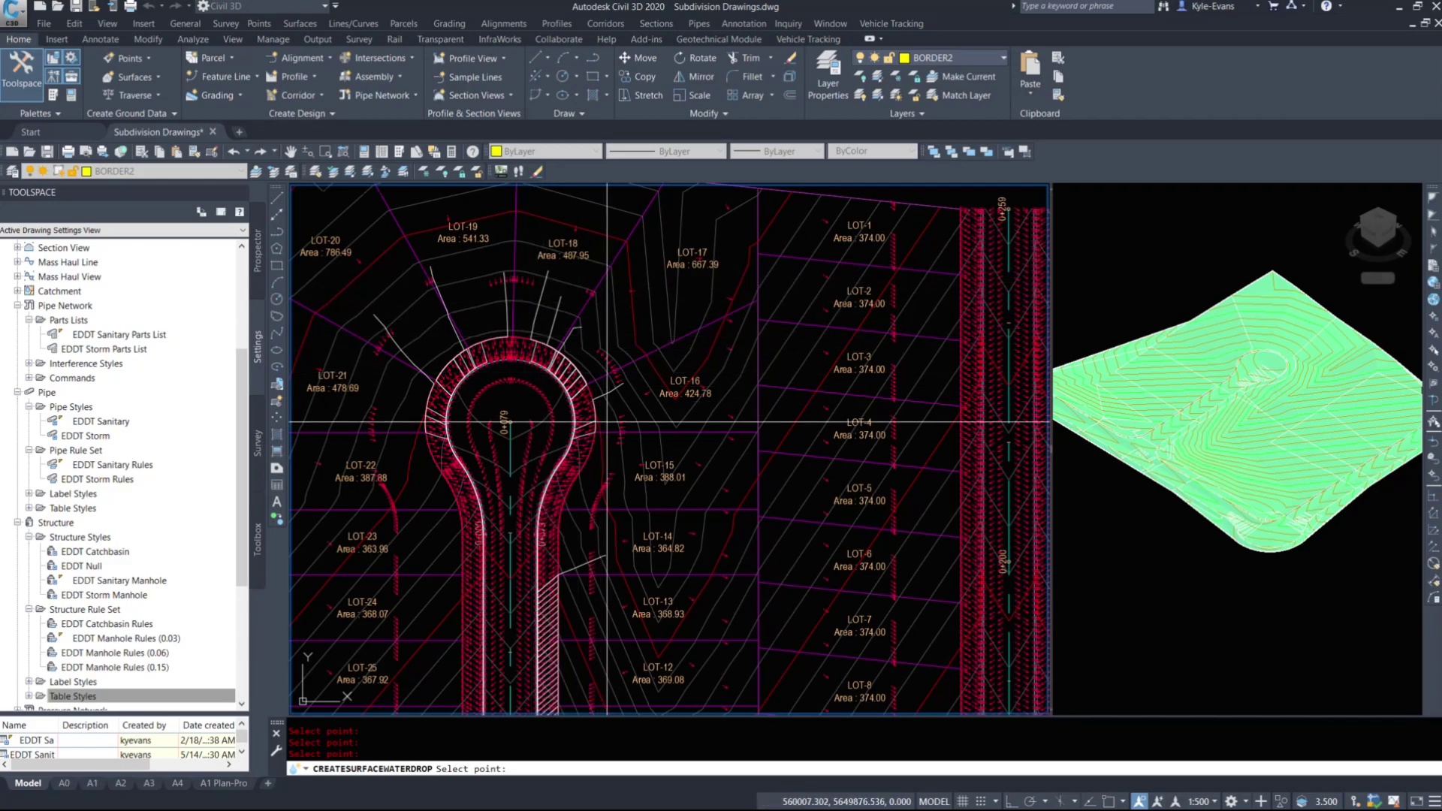
pyautogui.click(606, 374)
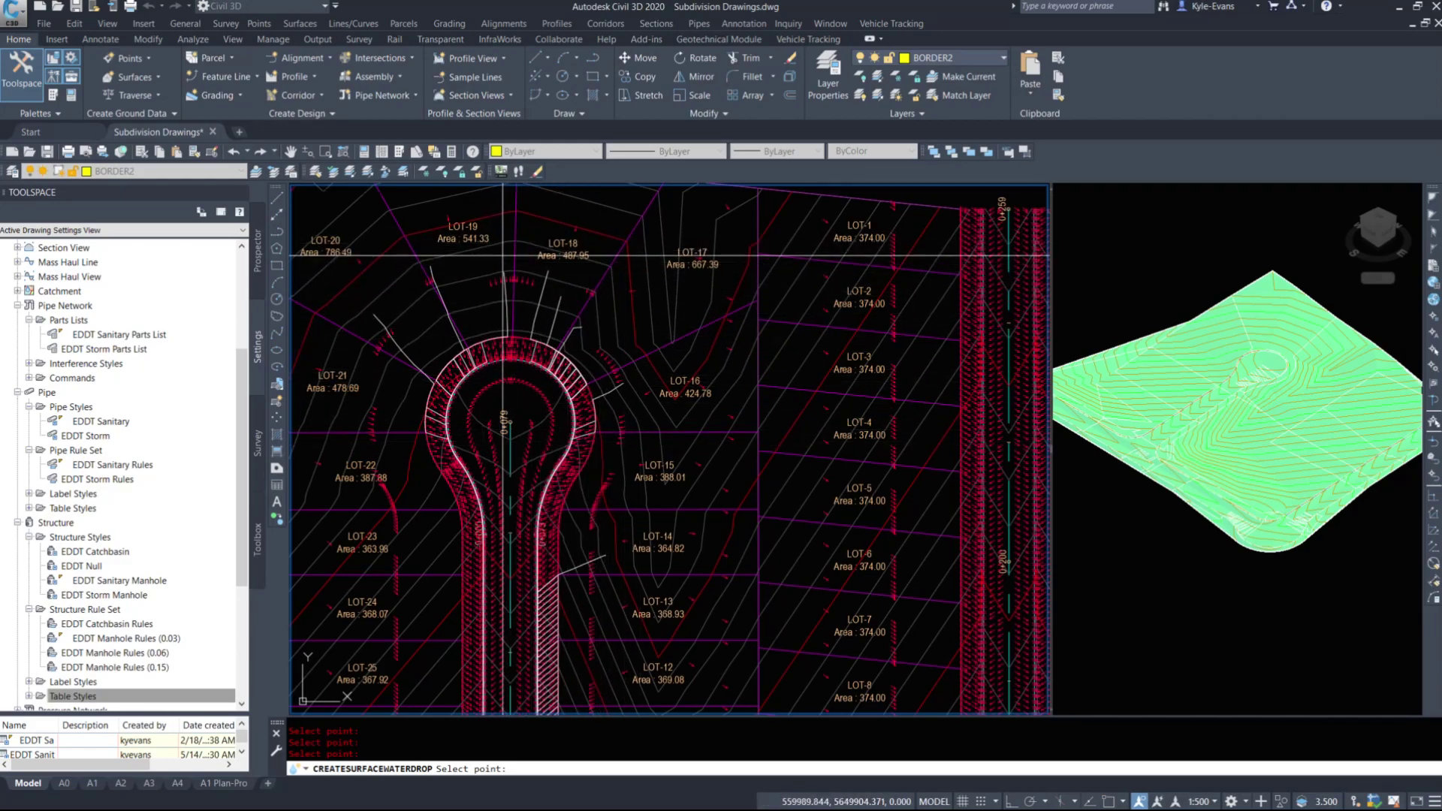
# Step: Add water drop paths from Lots 22, 24, 25 and 26 on the west side of the cul-de-sac road
pyautogui.moveTo(417, 455); pyautogui.dragTo(550, 250, button='middle')
pyautogui.click(434, 274)
pyautogui.click(448, 413)
pyautogui.click(440, 499)
pyautogui.moveTo(470, 687); pyautogui.dragTo(489, 558, button='middle')
pyautogui.click(484, 402)
# Step: Add water drop paths on both sides of the southern road near station 0+000, along the eastern road and from the lots beside it
pyautogui.moveTo(333, 555); pyautogui.dragTo(504, 549, button='middle')
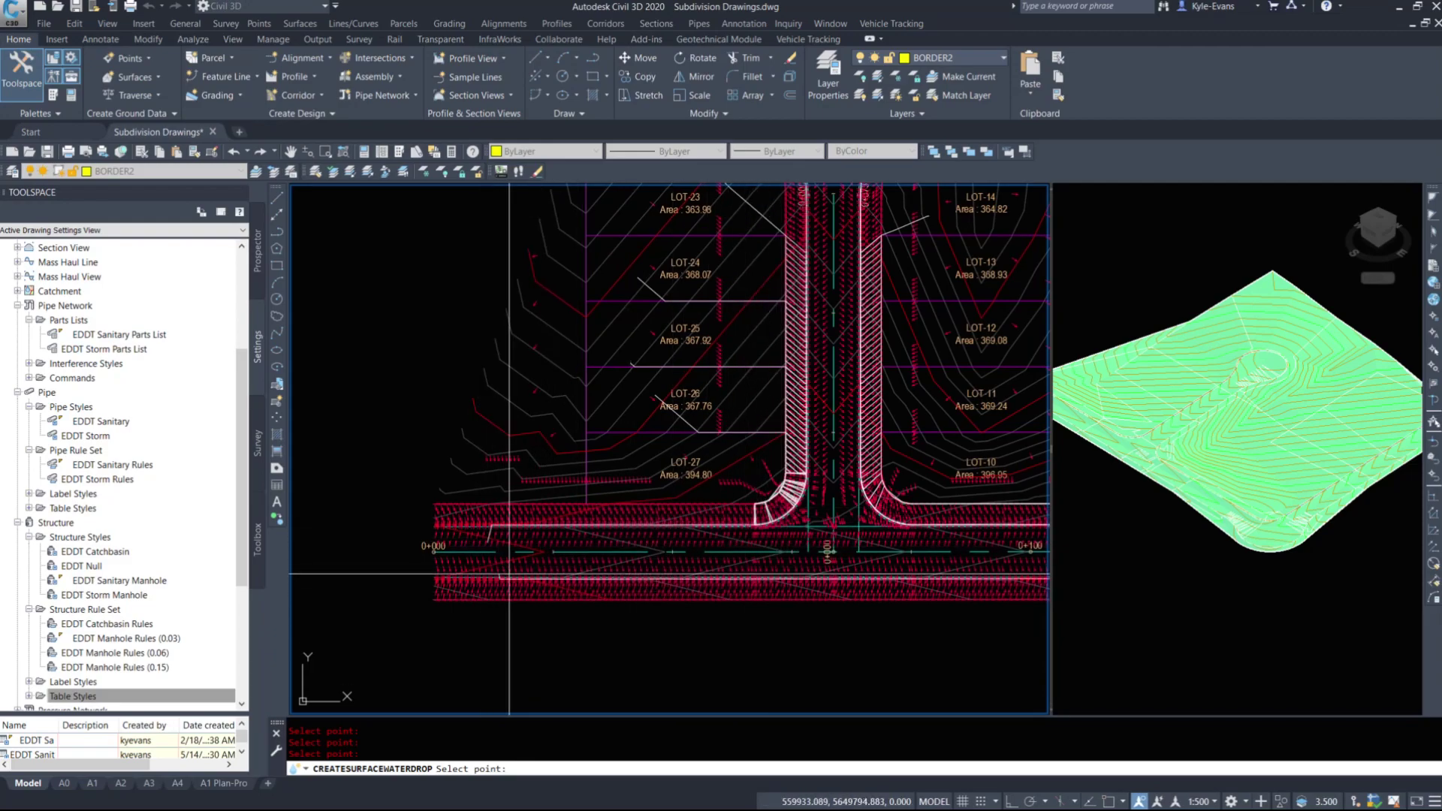
pyautogui.moveTo(864, 571); pyautogui.dragTo(507, 554, button='middle')
pyautogui.moveTo(785, 571); pyautogui.dragTo(571, 554, button='middle')
pyautogui.moveTo(768, 218); pyautogui.dragTo(709, 641, button='middle')
pyautogui.scroll(-4, 714, 354)
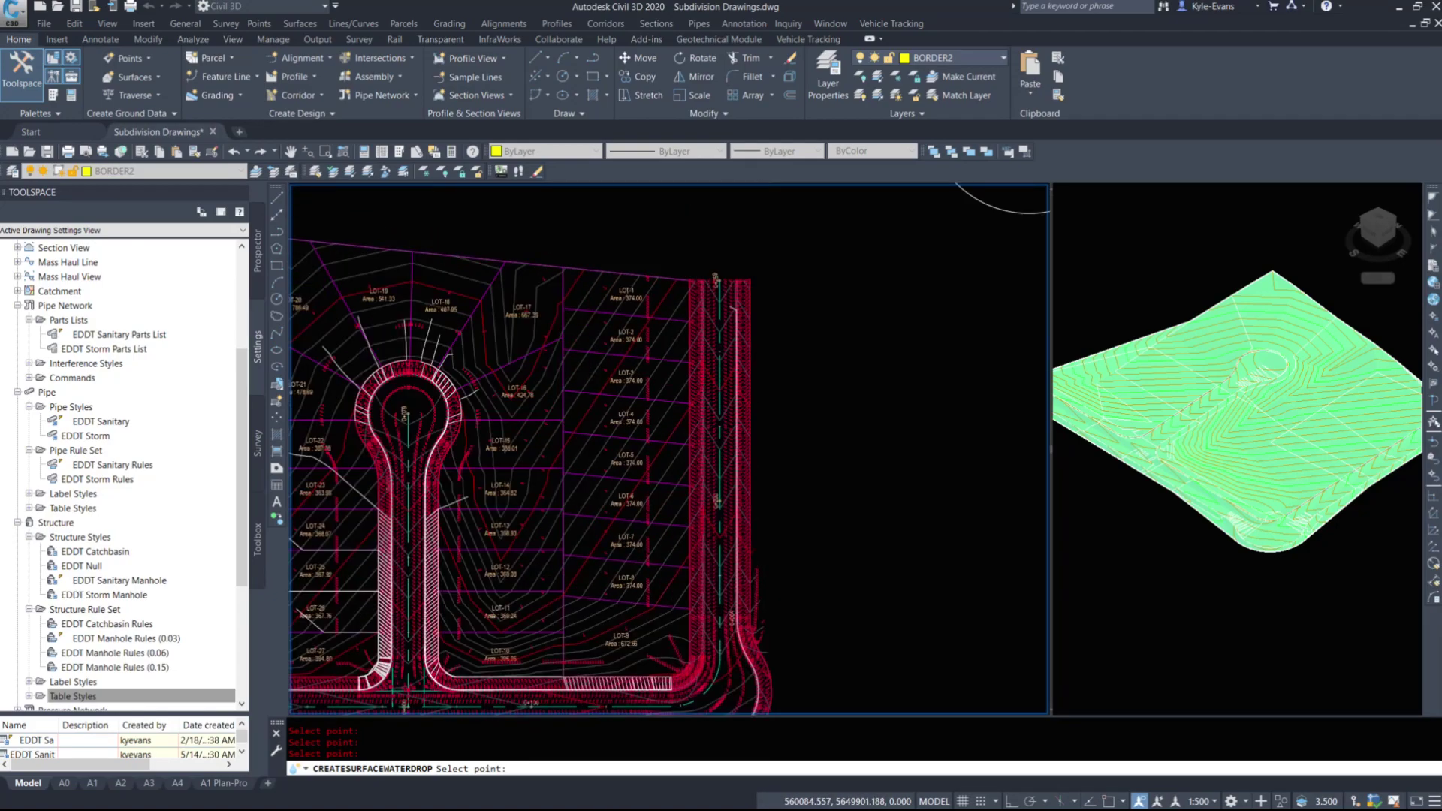
pyautogui.scroll(1, 686, 266)
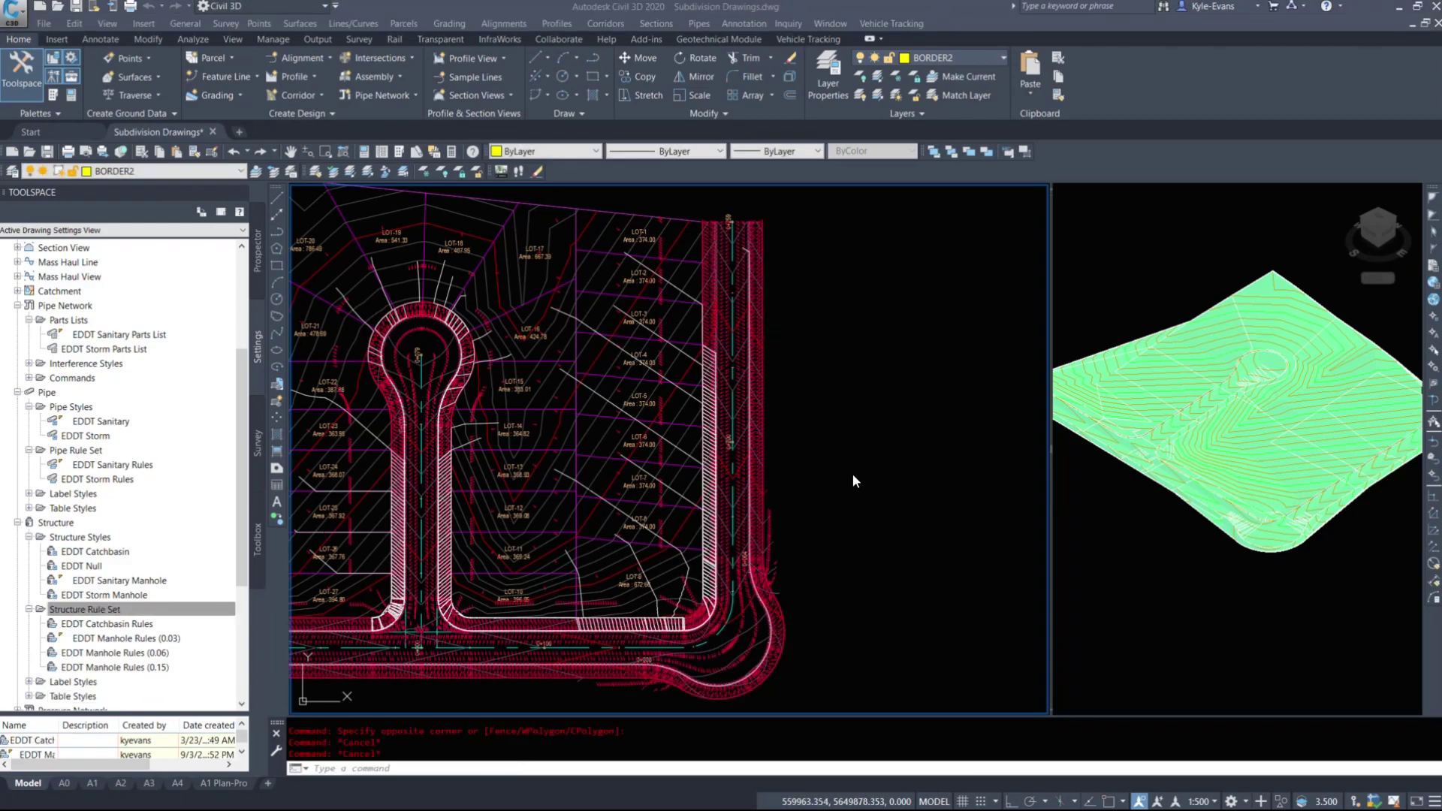
# Step: Examine where the water drop paths end along the southern road, the intersection and the road bend beside Lot 9
pyautogui.click(813, 308)
pyautogui.press('Escape')
pyautogui.moveTo(844, 455); pyautogui.dragTo(1090, 408, button='middle')
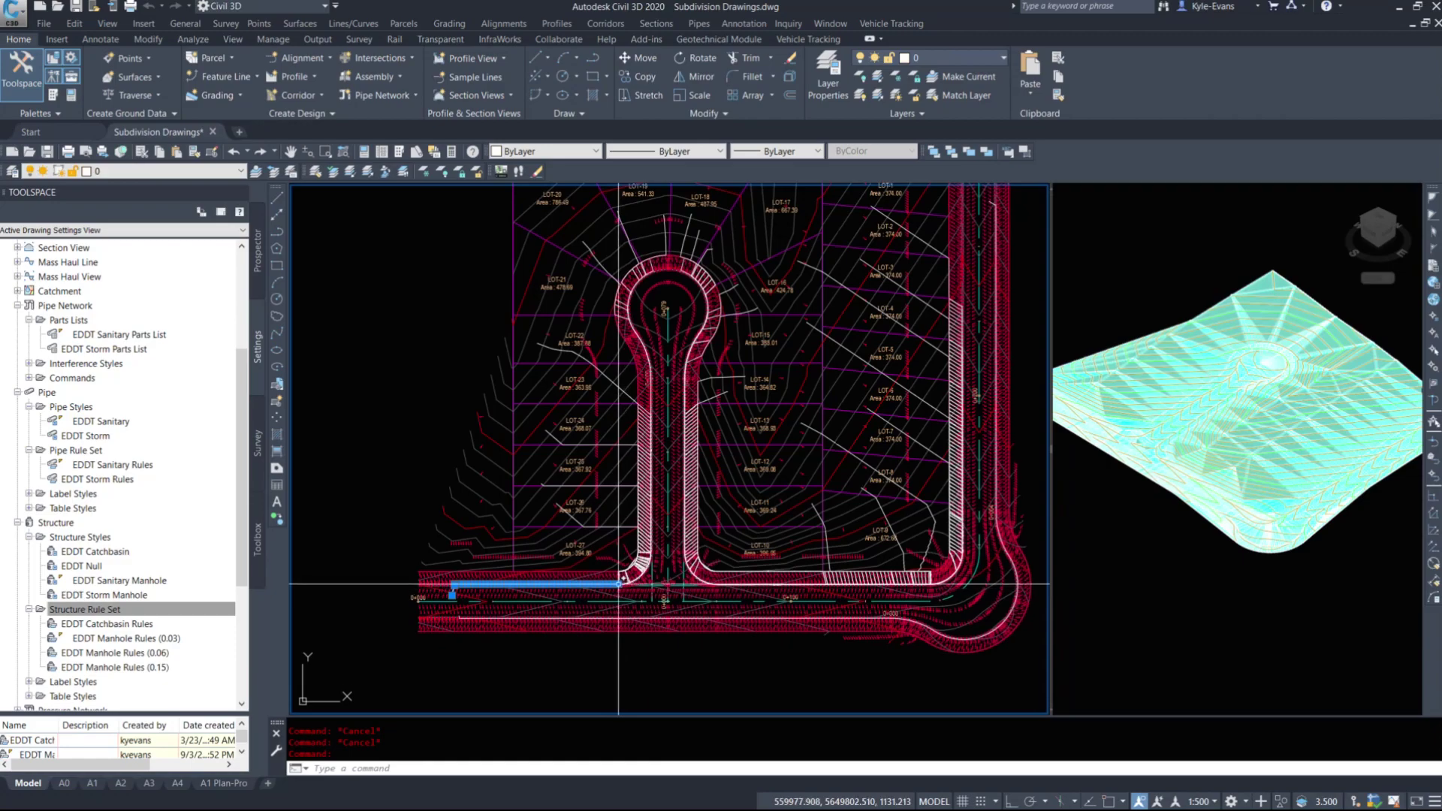
pyautogui.moveTo(943, 607); pyautogui.dragTo(814, 602, button='middle')
pyautogui.press('Escape')
pyautogui.click(843, 632)
pyautogui.scroll(4, 844, 633)
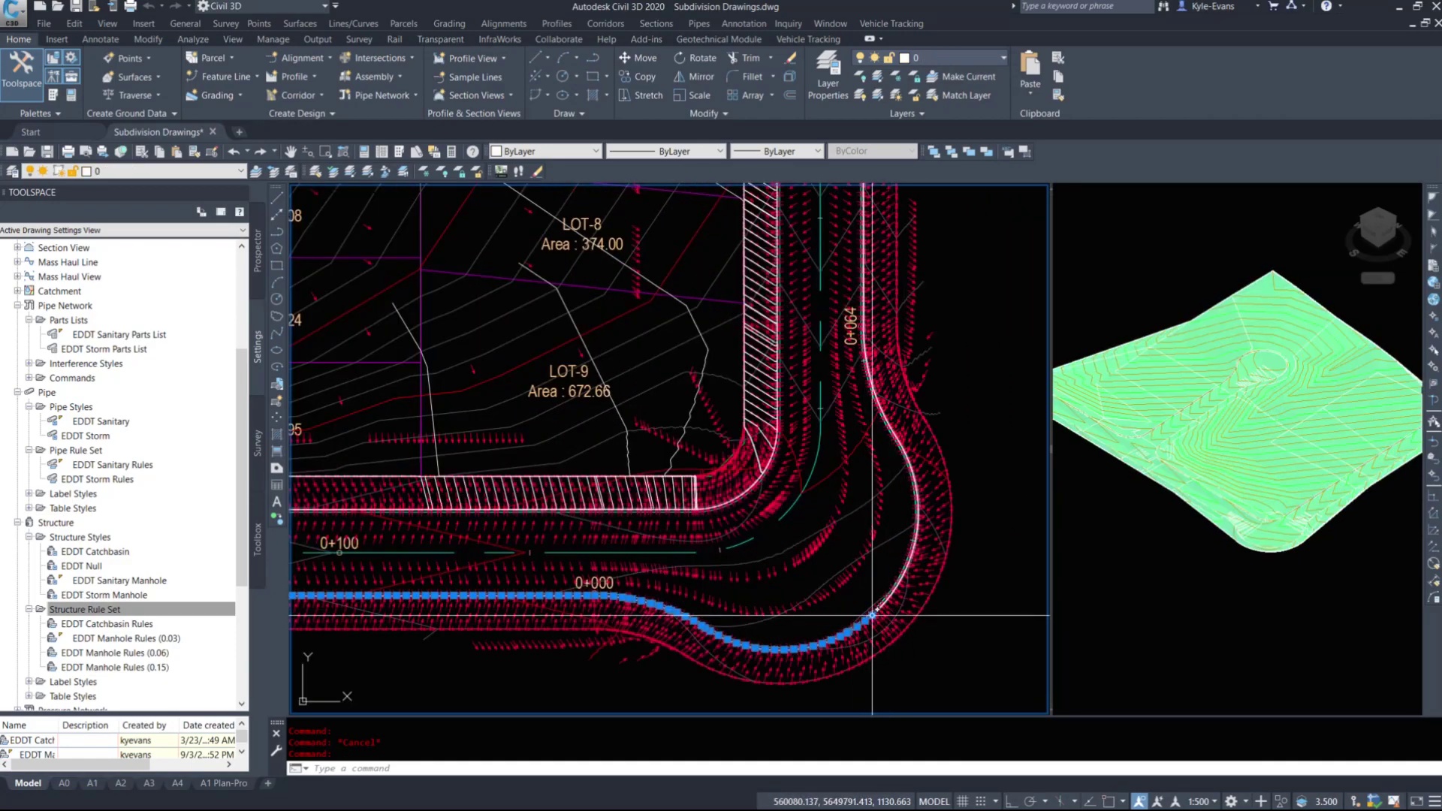
pyautogui.scroll(4, 737, 519)
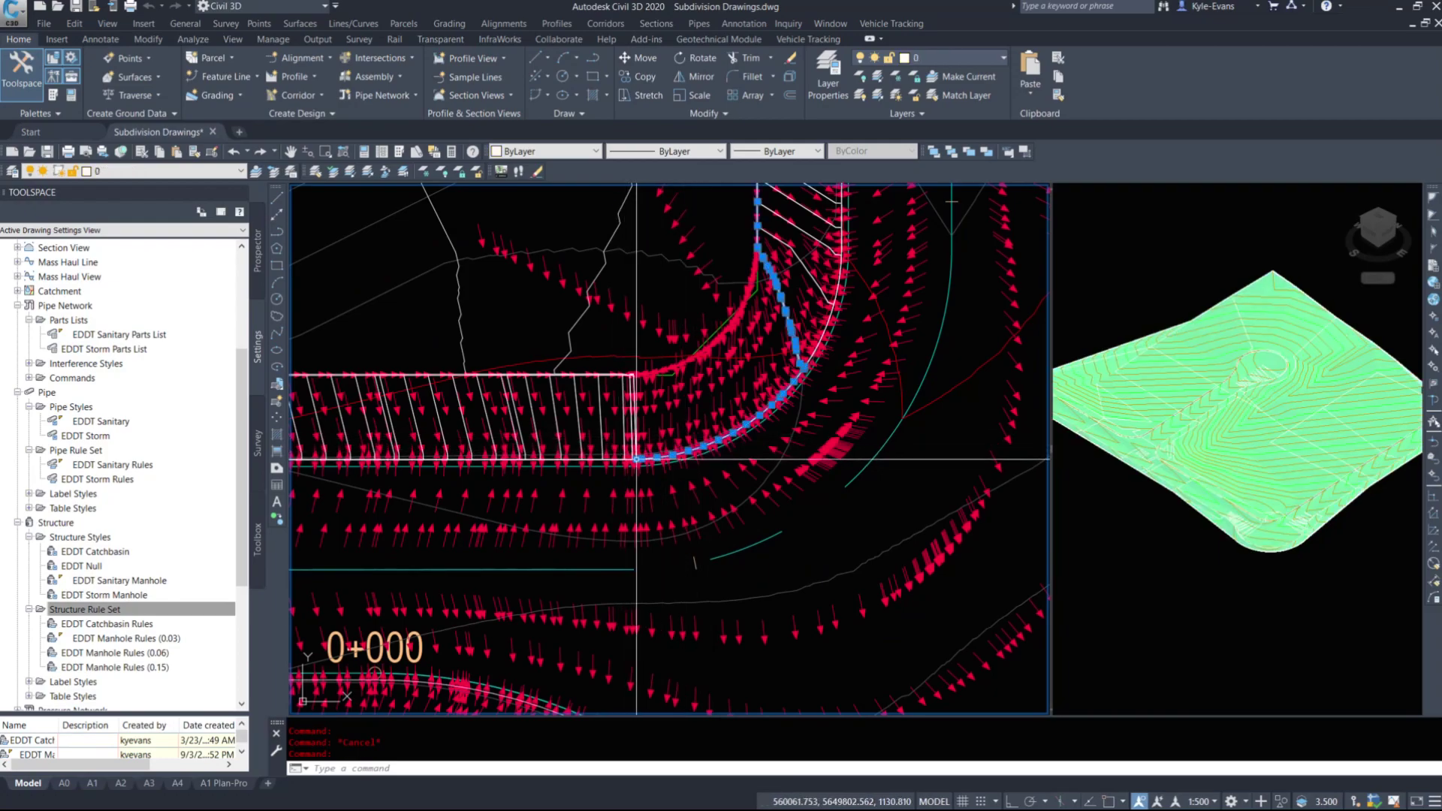
pyautogui.scroll(3, 637, 453)
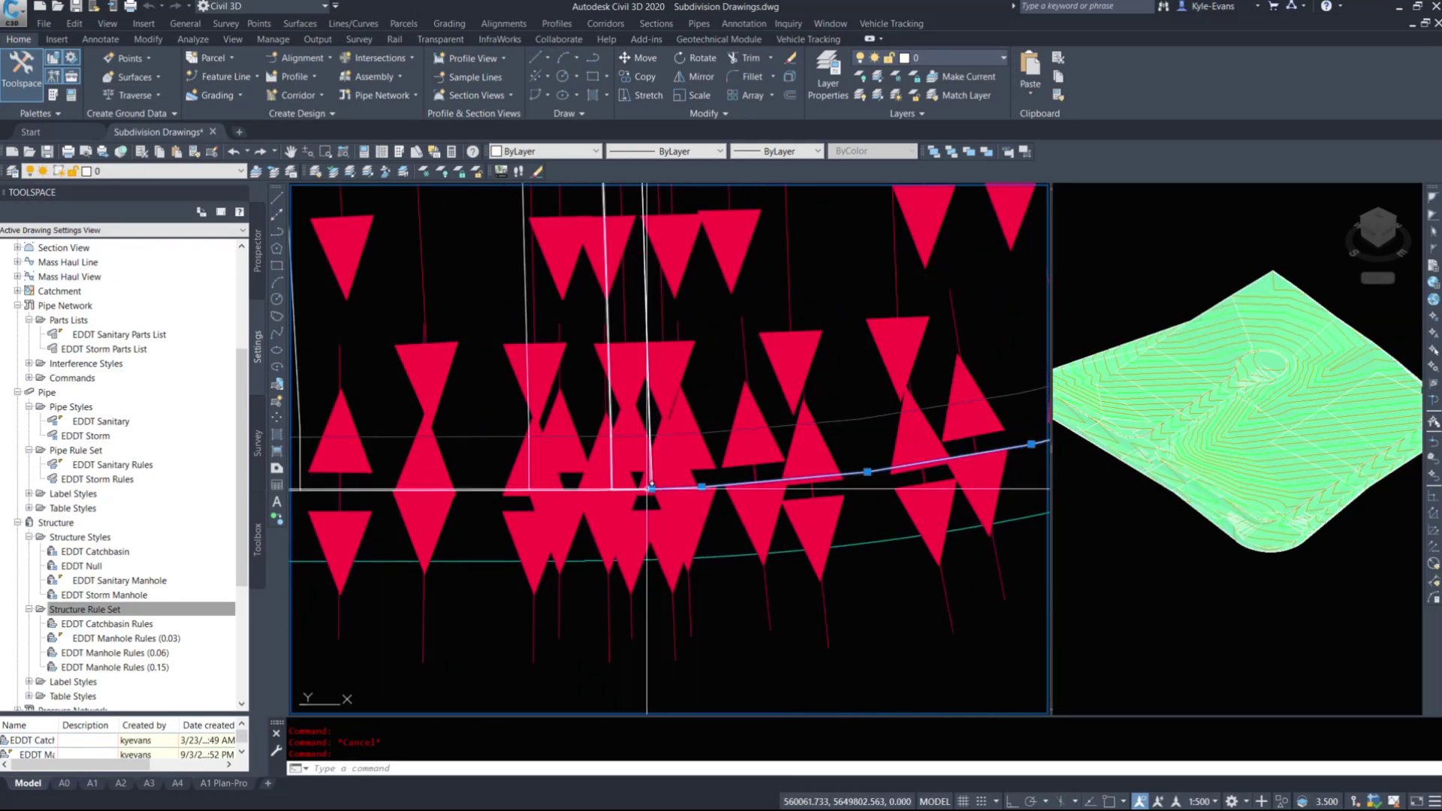
pyautogui.scroll(-5, 648, 489)
pyautogui.press('Escape')
# Step: Select all water drop paths through one near the Lot 9 road bend and erase them
pyautogui.click(732, 323)
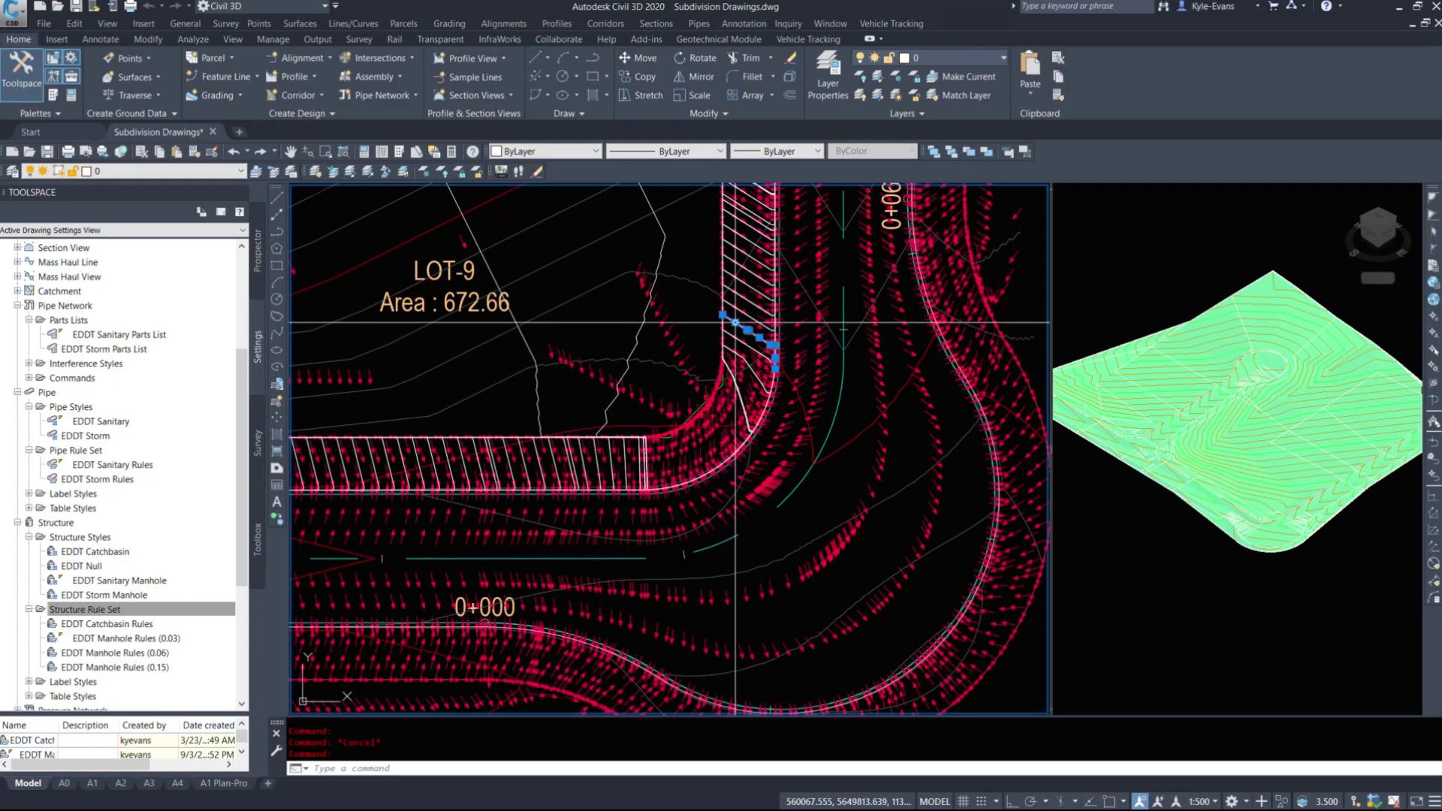
pyautogui.rightClick(758, 340)
pyautogui.click(823, 575)
pyautogui.scroll(-2, 812, 513)
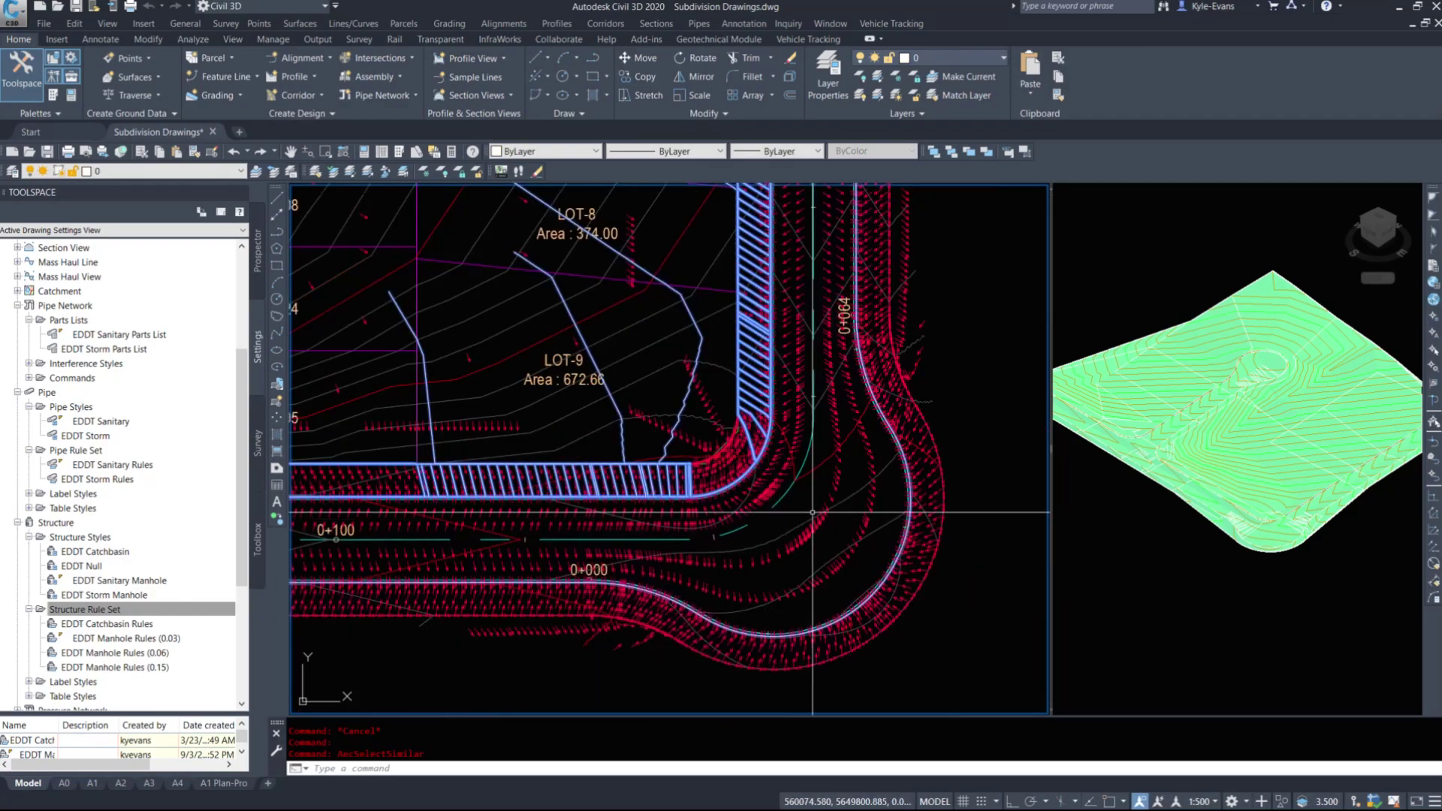
pyautogui.press('Return')
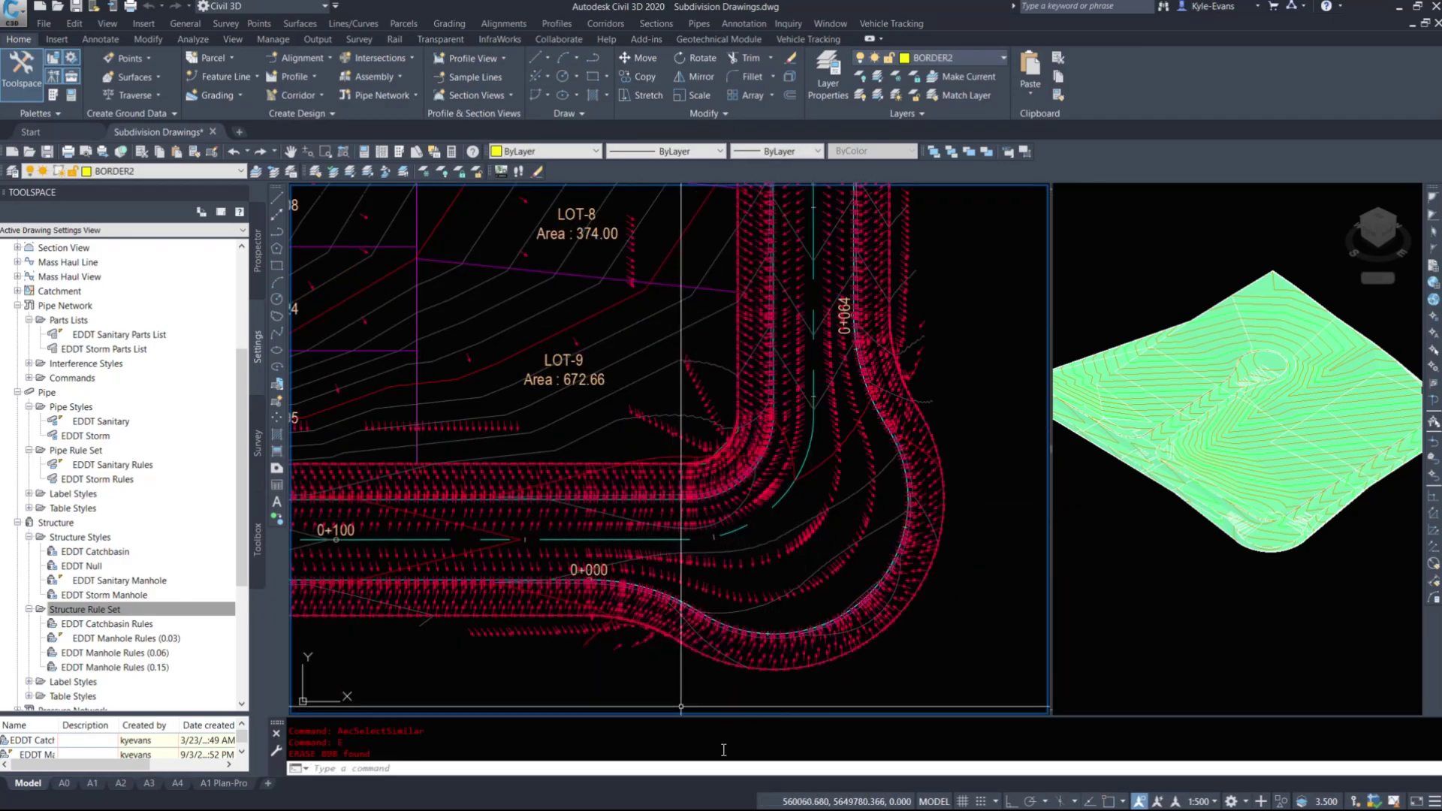
# Step: Start a polyline at the road intersection's centreline point and run it east along the southern centreline to the start of the bend
pyautogui.scroll(-5, 684, 570)
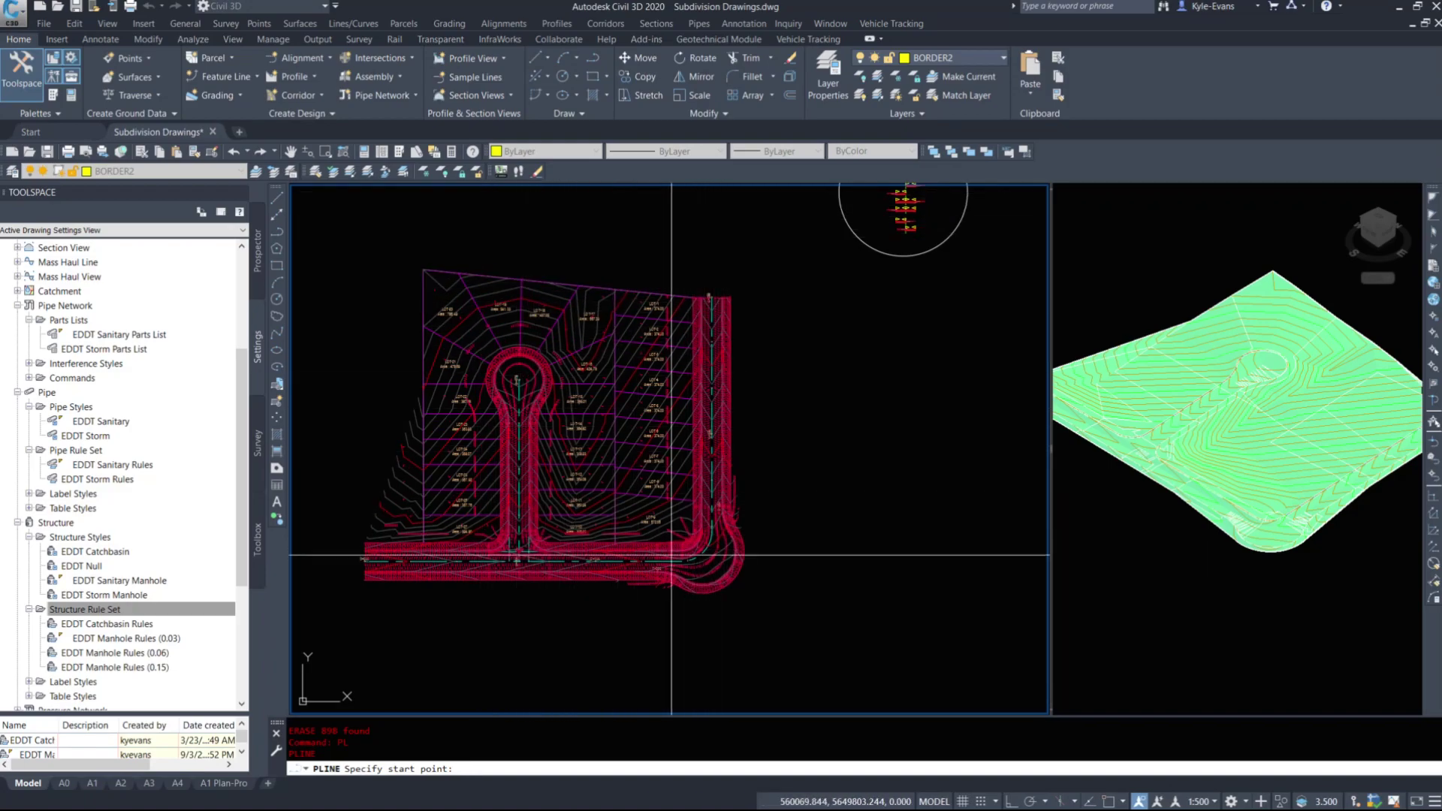
pyautogui.scroll(3, 512, 558)
pyautogui.keyDown('shift'); pyautogui.rightClick(545, 567); pyautogui.keyUp('shift')
pyautogui.press('e')
pyautogui.scroll(4, 539, 564)
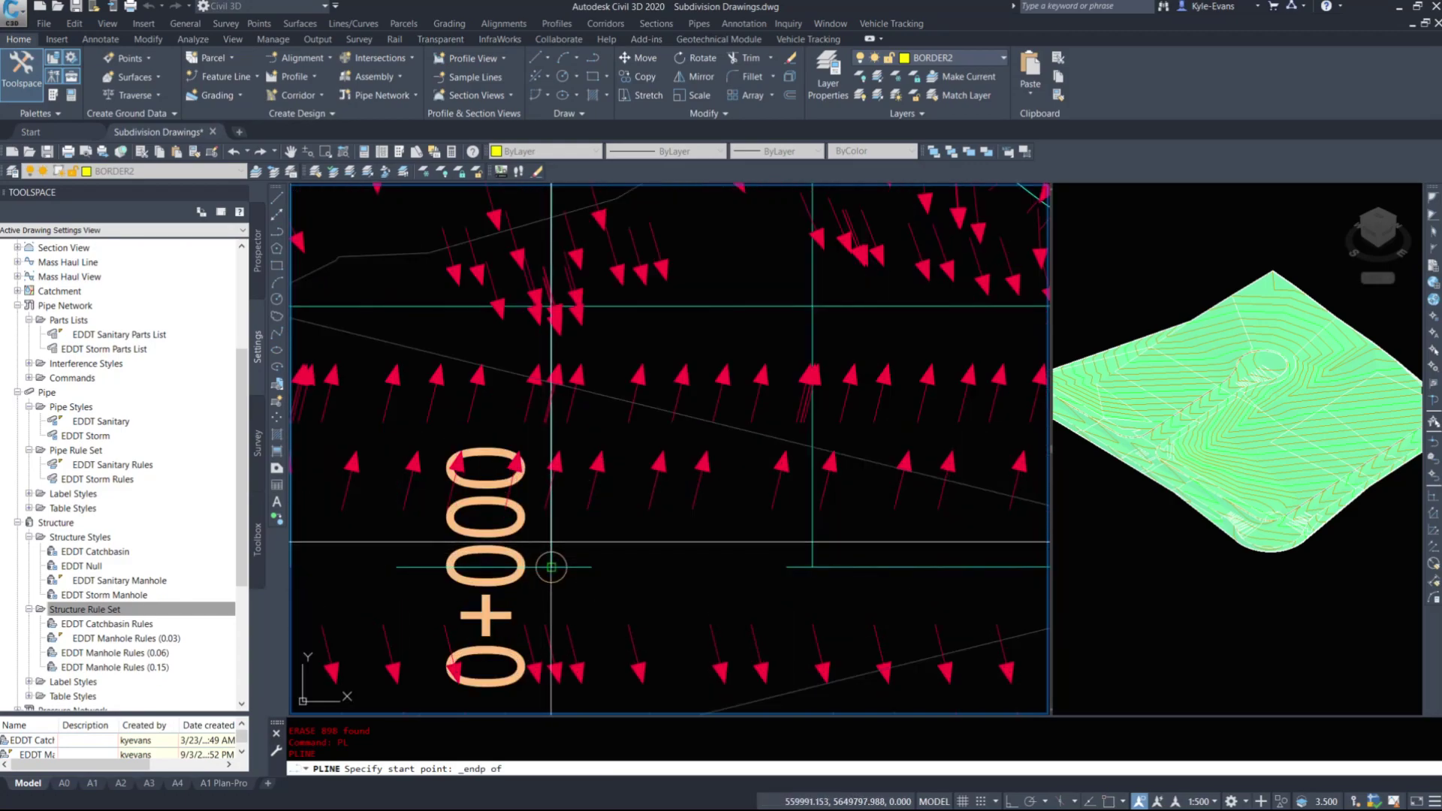
pyautogui.click(551, 542)
pyautogui.keyDown('shift'); pyautogui.rightClick(765, 593); pyautogui.keyUp('shift')
pyautogui.press('e')
pyautogui.scroll(-6, 461, 539)
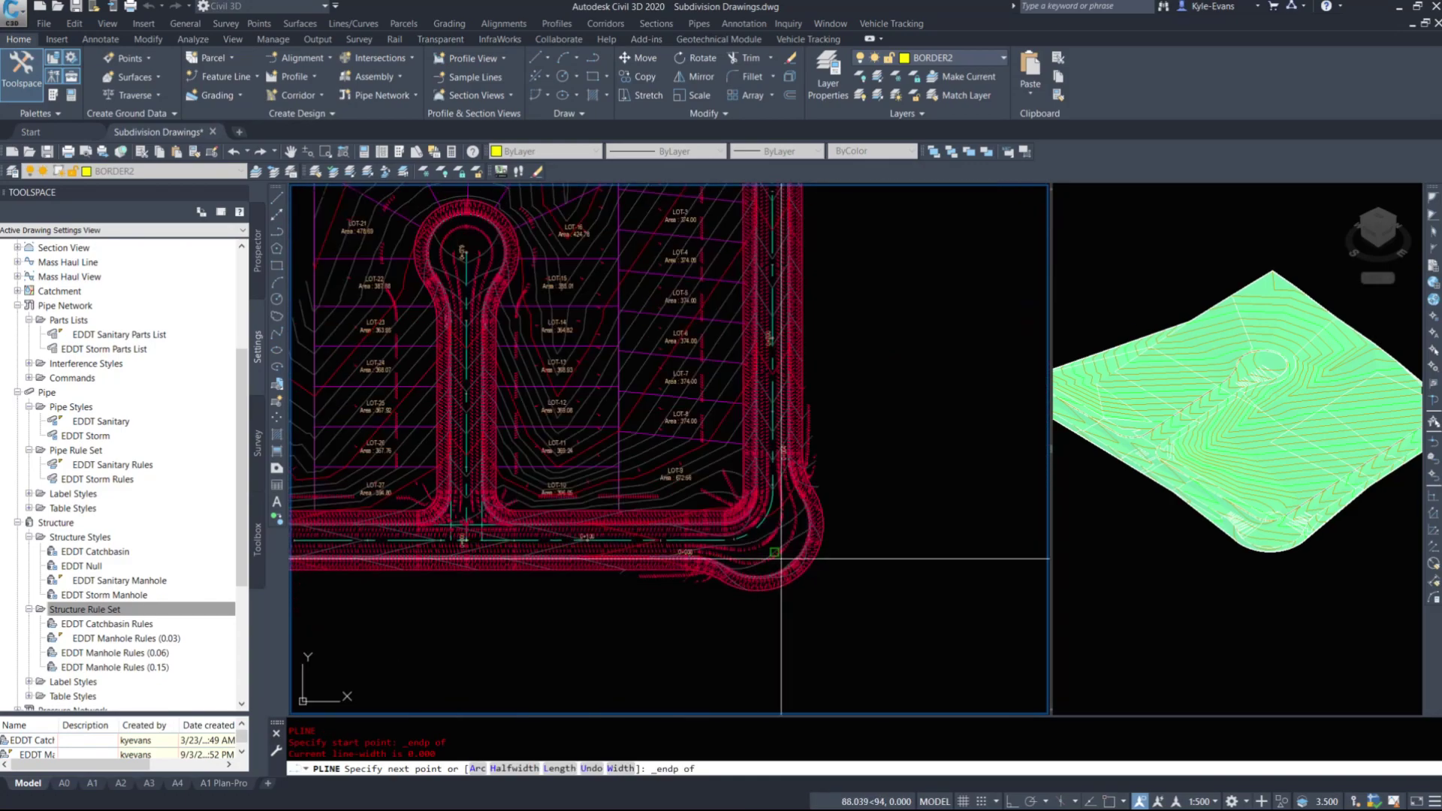
pyautogui.scroll(5, 781, 558)
pyautogui.click(661, 496)
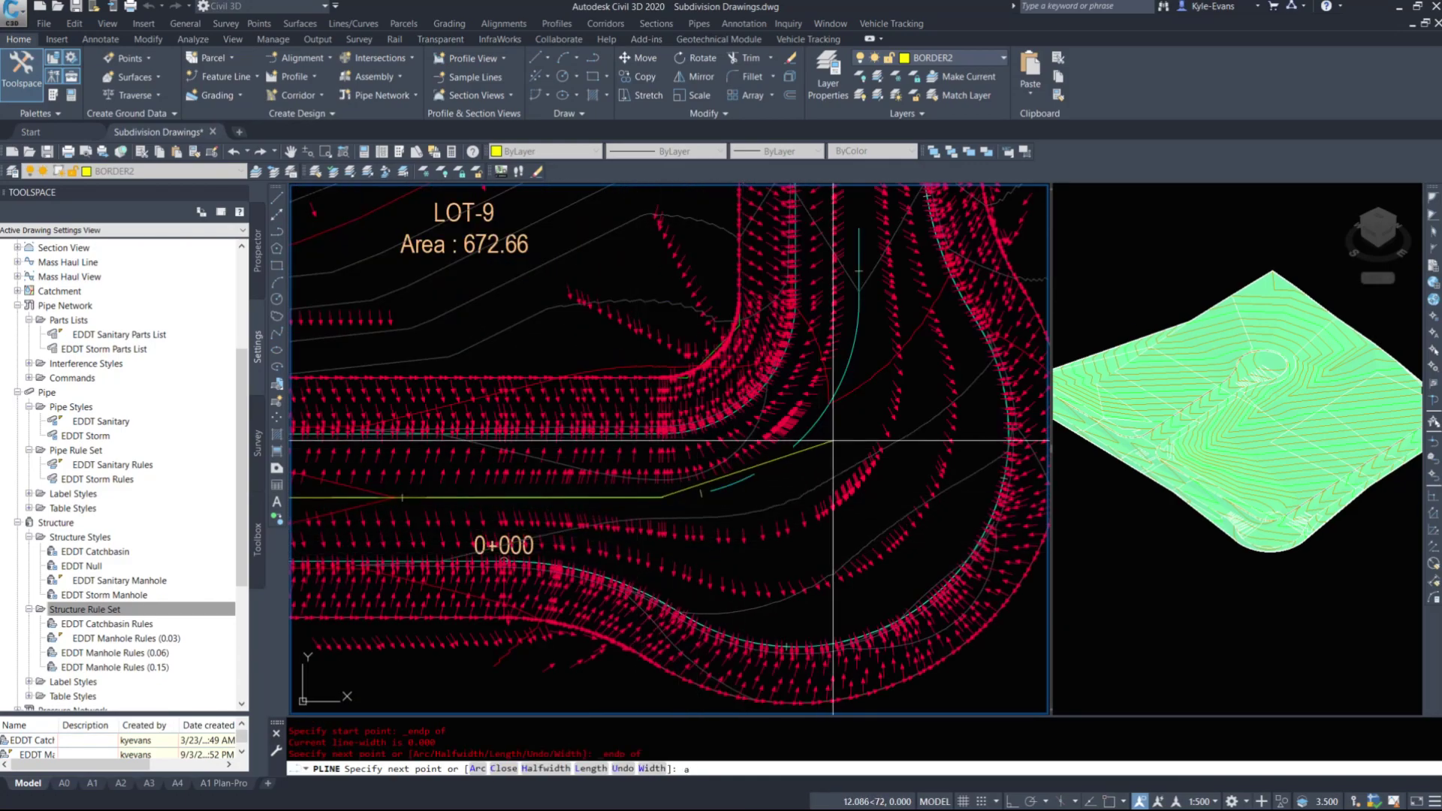
# Step: Add an arc segment around the bend to the eastern road's centreline, and switch the polyline back to straight segments
pyautogui.write('a')
pyautogui.press('Return')
pyautogui.keyDown('shift'); pyautogui.rightClick(866, 283); pyautogui.keyUp('shift')
pyautogui.click(901, 367)
pyautogui.click(864, 257)
pyautogui.scroll(-5, 796, 551)
pyautogui.write('l')
pyautogui.press('Return')
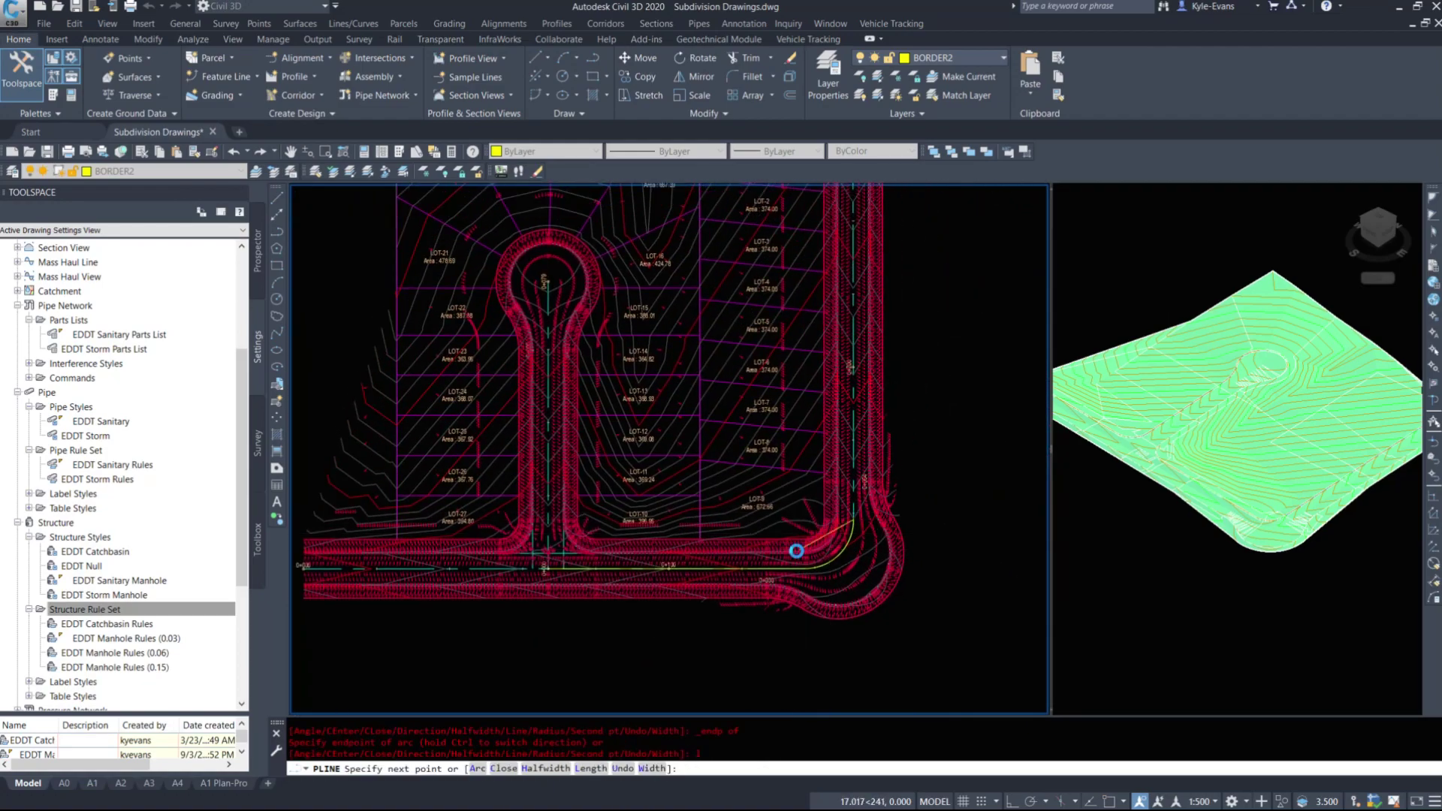
# Step: Extend the polyline north along the eastern road centreline to its end and across to Lot 1's northeast corner
pyautogui.scroll(-3, 796, 550)
pyautogui.scroll(8, 819, 375)
pyautogui.keyDown('shift'); pyautogui.rightClick(827, 344); pyautogui.keyUp('shift')
pyautogui.click(864, 432)
pyautogui.keyDown('shift'); pyautogui.rightClick(741, 313); pyautogui.keyUp('shift')
pyautogui.click(784, 402)
pyautogui.click(741, 313)
# Step: Continue the polyline west along the northern lot boundary to the rear corner between Lots 18 and 19
pyautogui.moveTo(508, 263); pyautogui.dragTo(1110, 398, button='middle')
pyautogui.keyDown('shift'); pyautogui.rightClick(652, 342); pyautogui.keyUp('shift')
pyautogui.click(689, 429)
pyautogui.click(664, 380)
# Step: Bring the polyline down to the midpoint of the cul-de-sac's northern curve and close it at the intersection
pyautogui.moveTo(646, 541); pyautogui.dragTo(656, 370, button='middle')
pyautogui.keyDown('shift'); pyautogui.rightClick(702, 467); pyautogui.keyUp('shift')
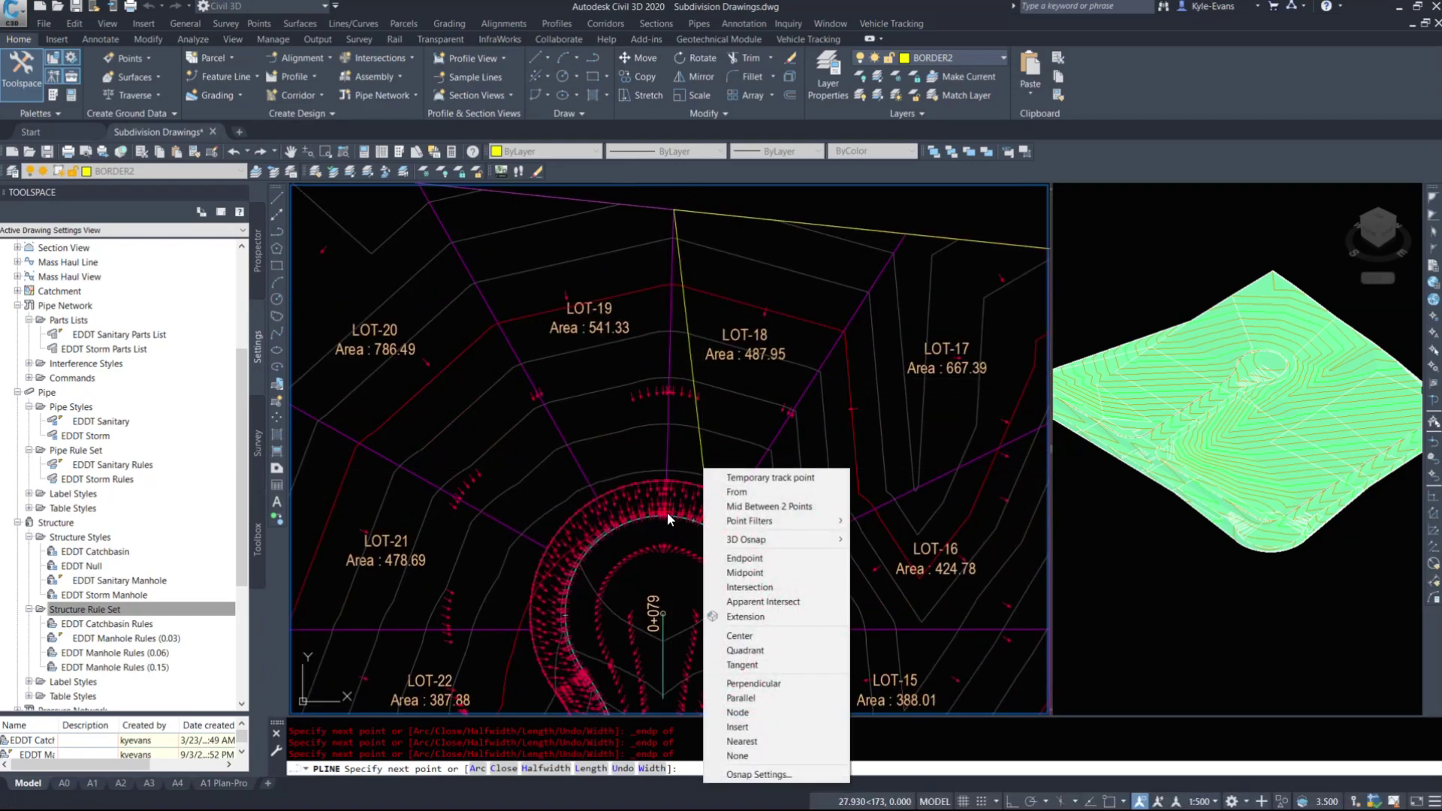
pyautogui.scroll(5, 667, 512)
pyautogui.scroll(-6, 690, 298)
pyautogui.moveTo(692, 554); pyautogui.dragTo(740, 258, button='middle')
pyautogui.keyDown('shift'); pyautogui.rightClick(750, 502); pyautogui.keyUp('shift')
pyautogui.press('Escape')
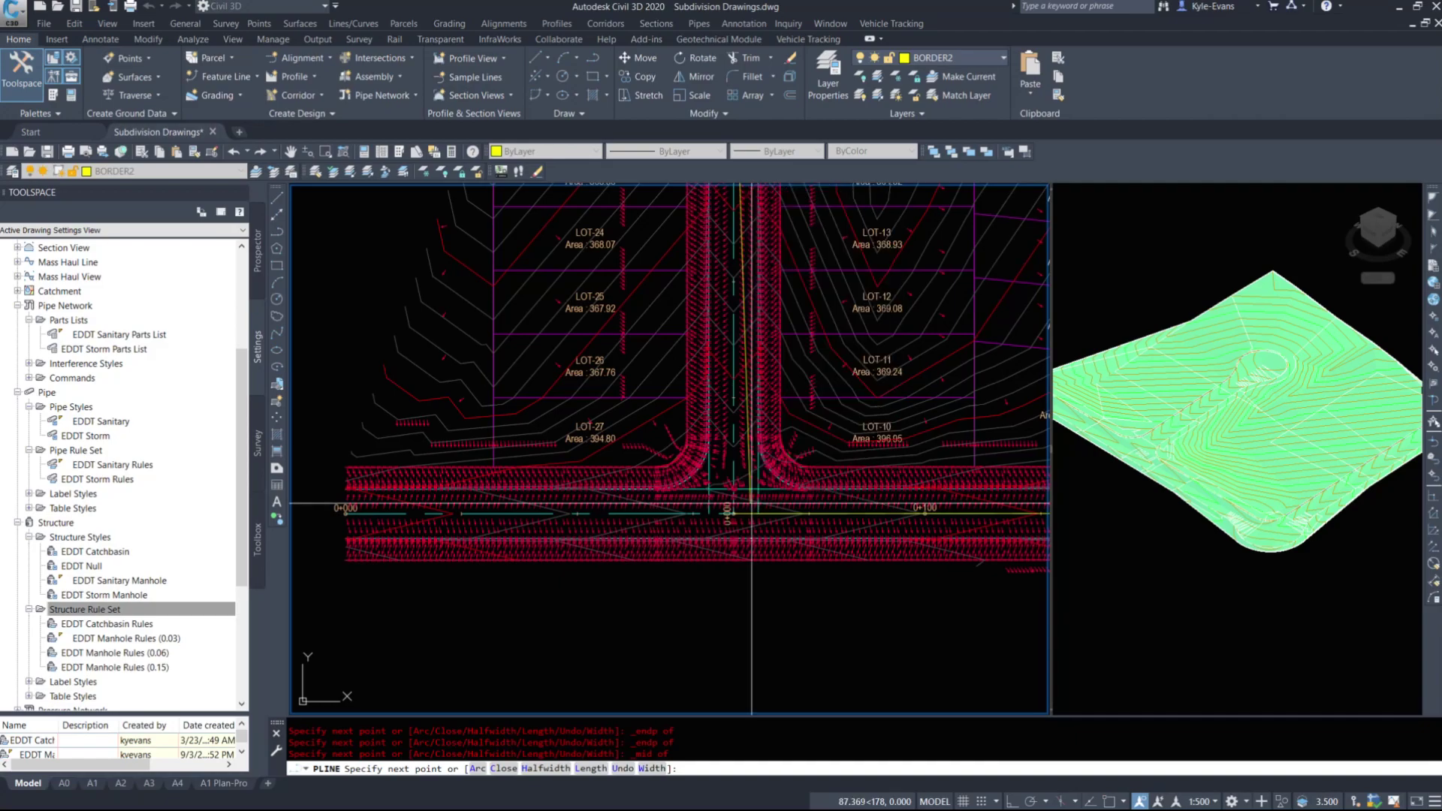
pyautogui.write('c')
pyautogui.press('Return')
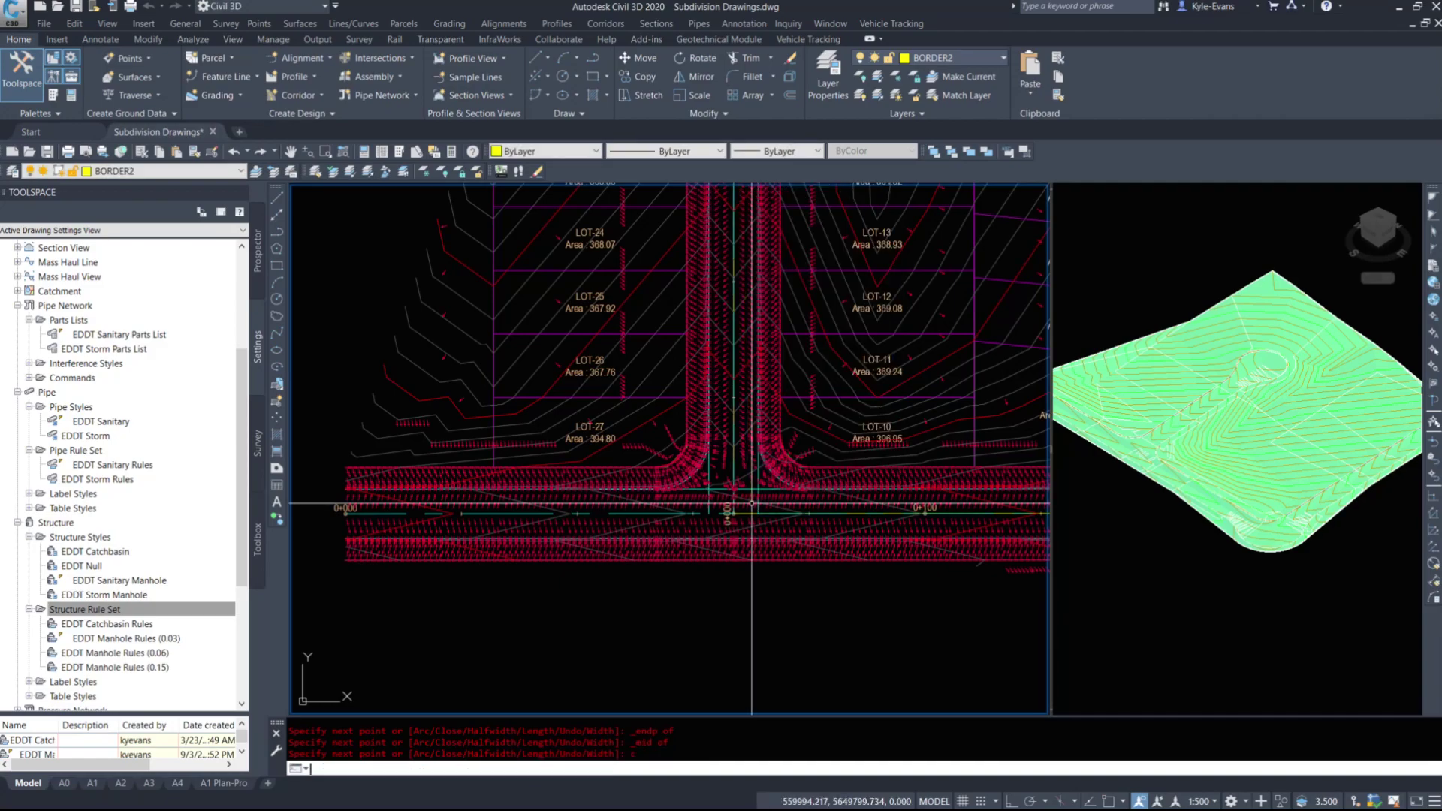
# Step: Check the closed catchment polyline's area in its properties
pyautogui.click(744, 513)
pyautogui.scroll(-5, 787, 501)
pyautogui.moveTo(919, 469)
pyautogui.mouseDown(button='middle')
pyautogui.moveTo(891, 475)
pyautogui.moveTo(889, 457)
pyautogui.moveTo(890, 478)
pyautogui.moveTo(853, 482)
pyautogui.moveTo(616, 478)
pyautogui.mouseUp(button='middle')
pyautogui.rightClick(646, 429)
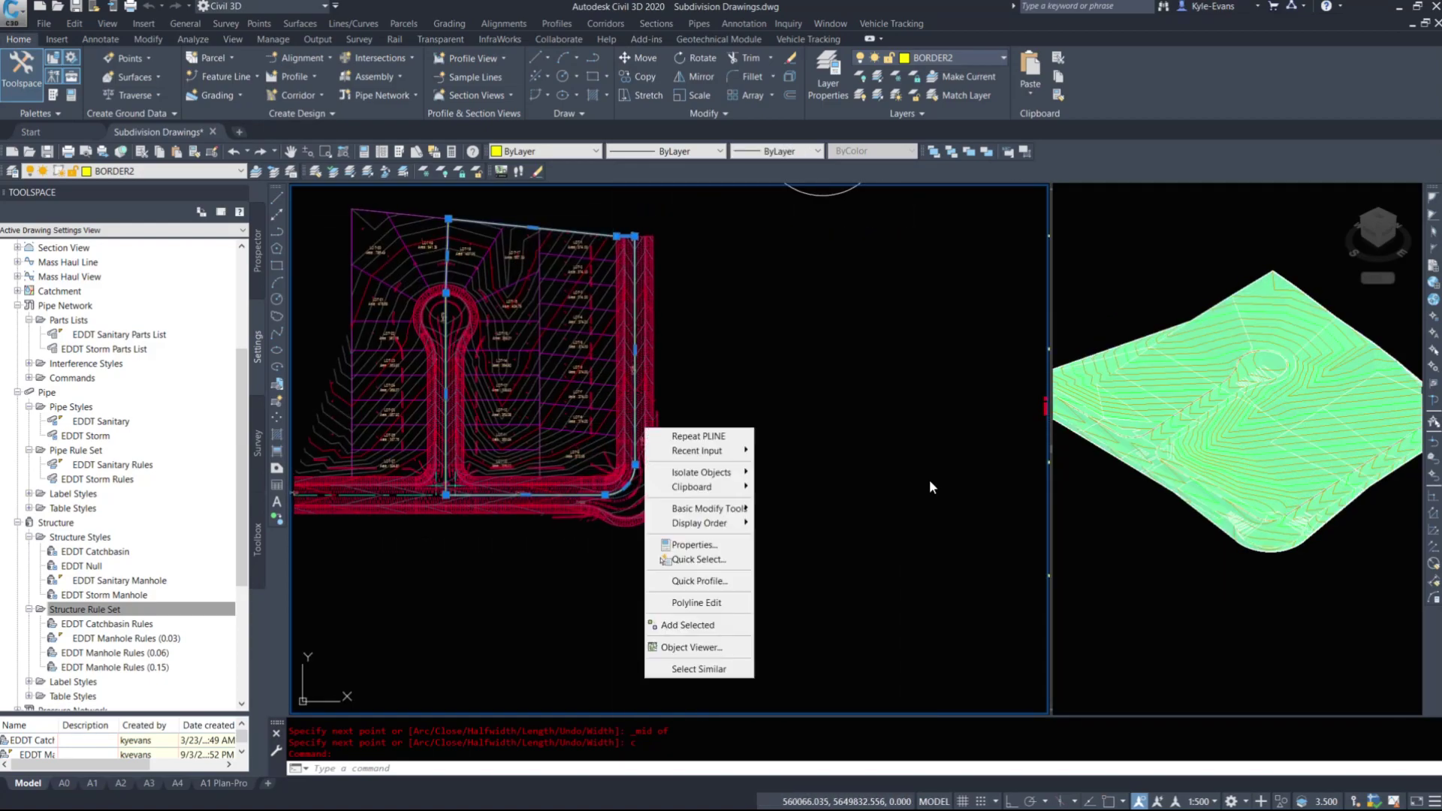
pyautogui.click(705, 547)
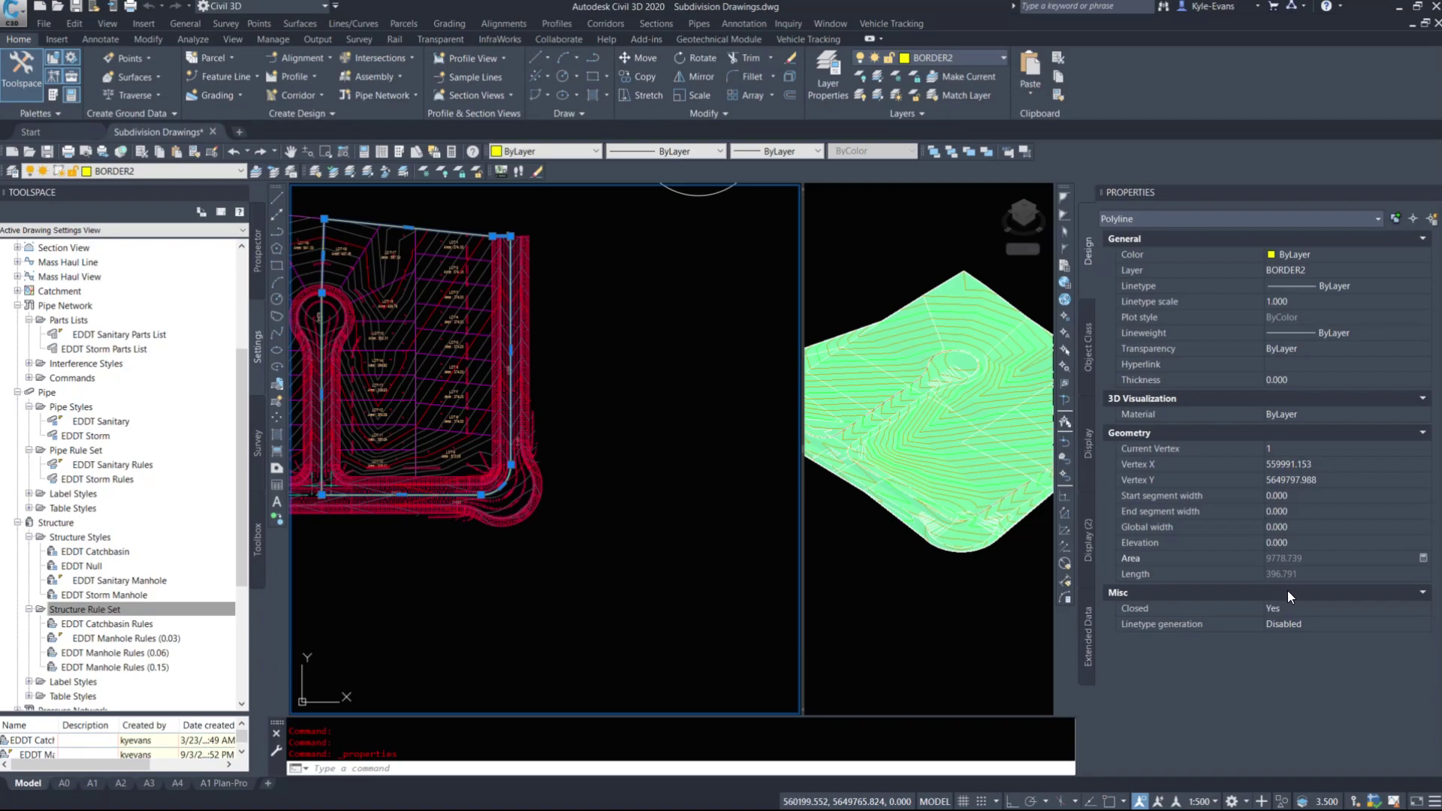
pyautogui.moveTo(326, 430); pyautogui.dragTo(454, 431, button='middle')
pyautogui.press('Escape')
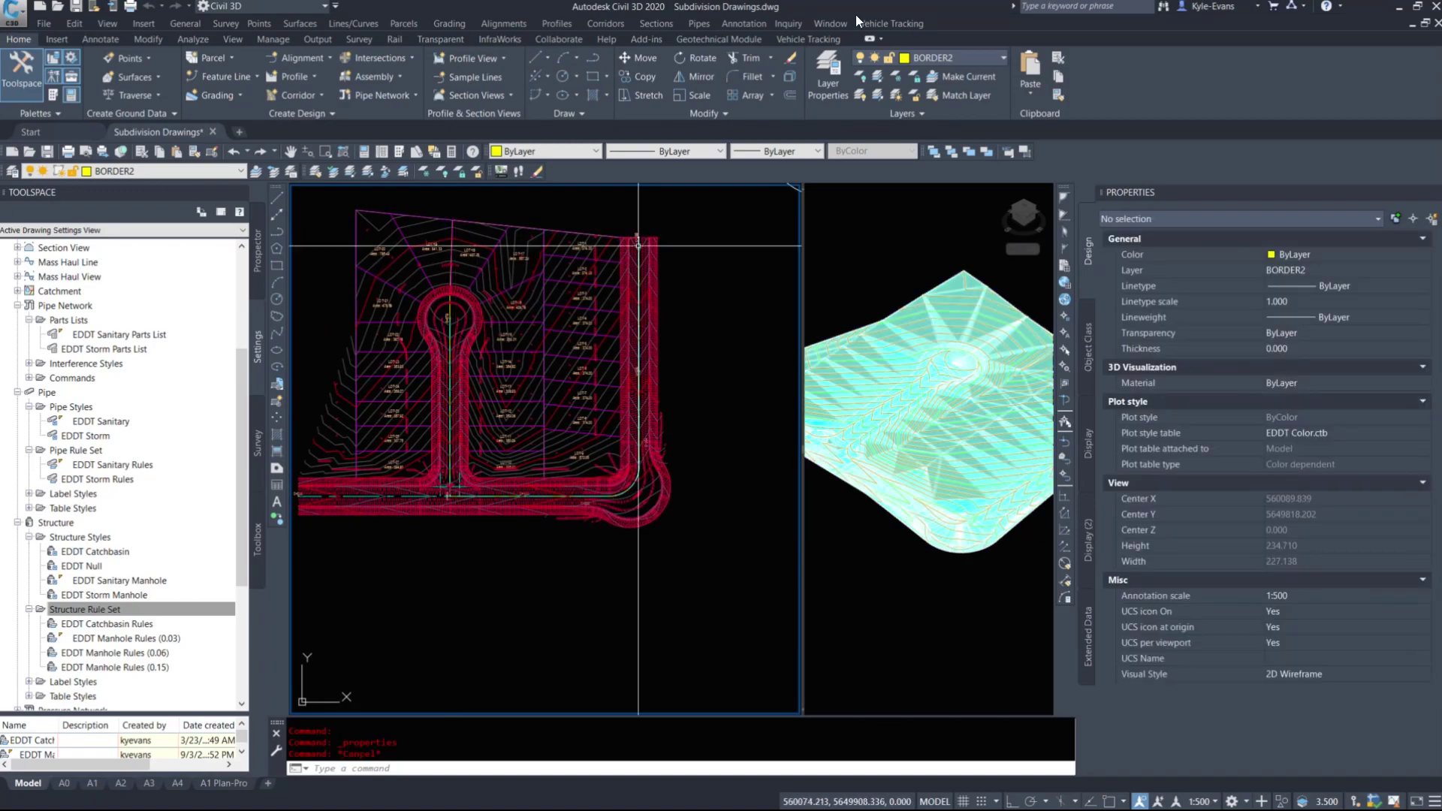
# Step: Examine the catchment outline against the slope arrows around the road intersection and the lots east of the cul-de-sac
pyautogui.click(637, 421)
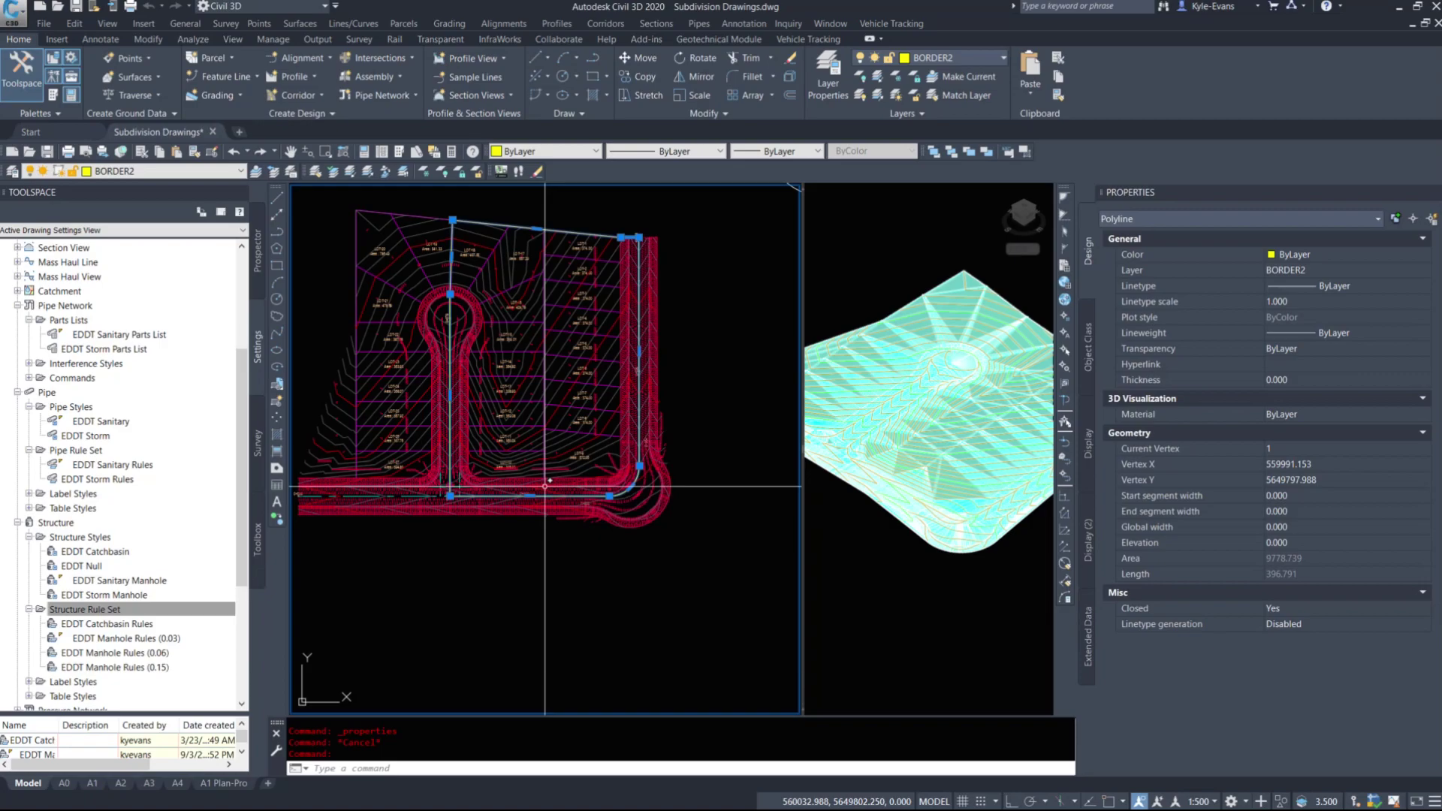
pyautogui.scroll(5, 545, 486)
pyautogui.moveTo(623, 496)
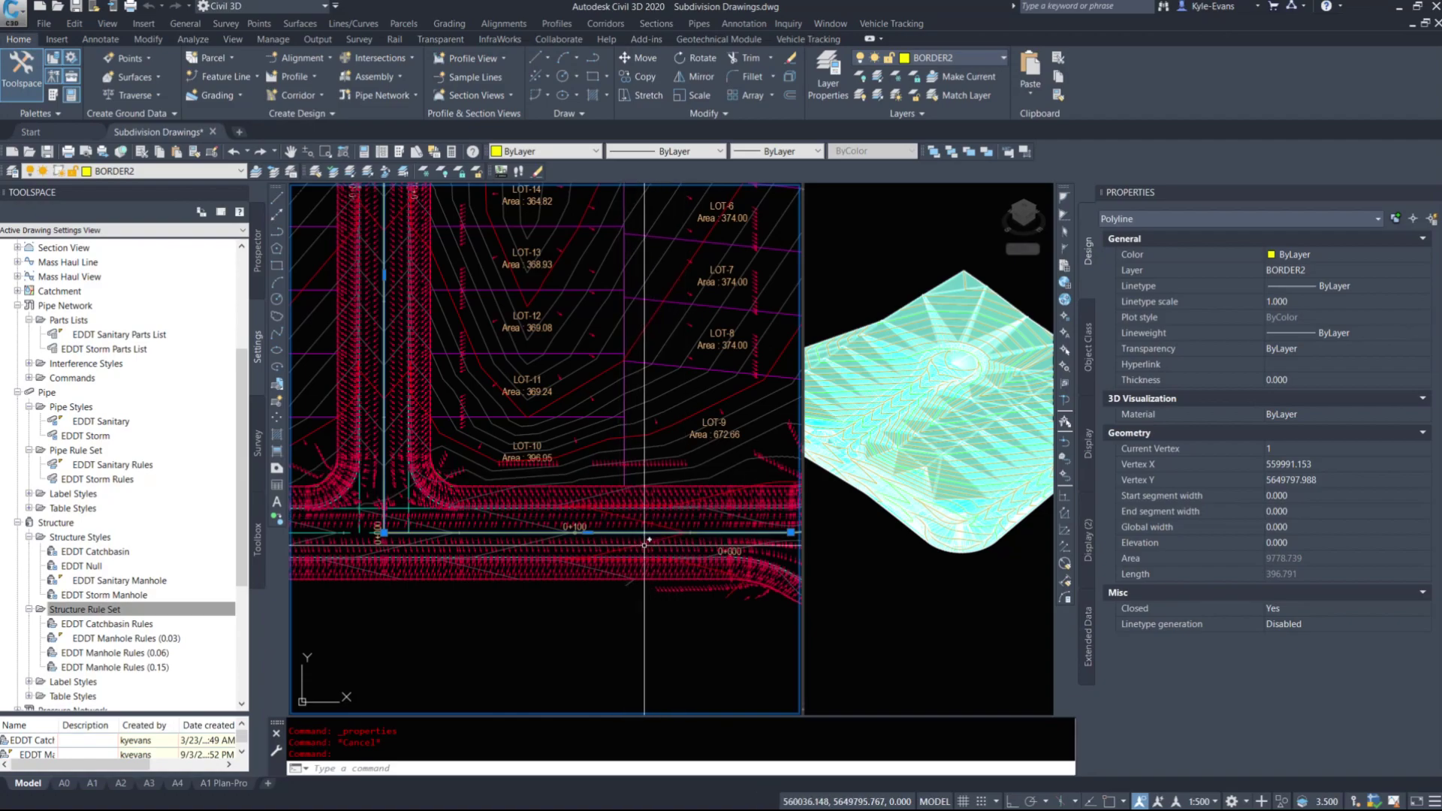
pyautogui.scroll(2, 379, 518)
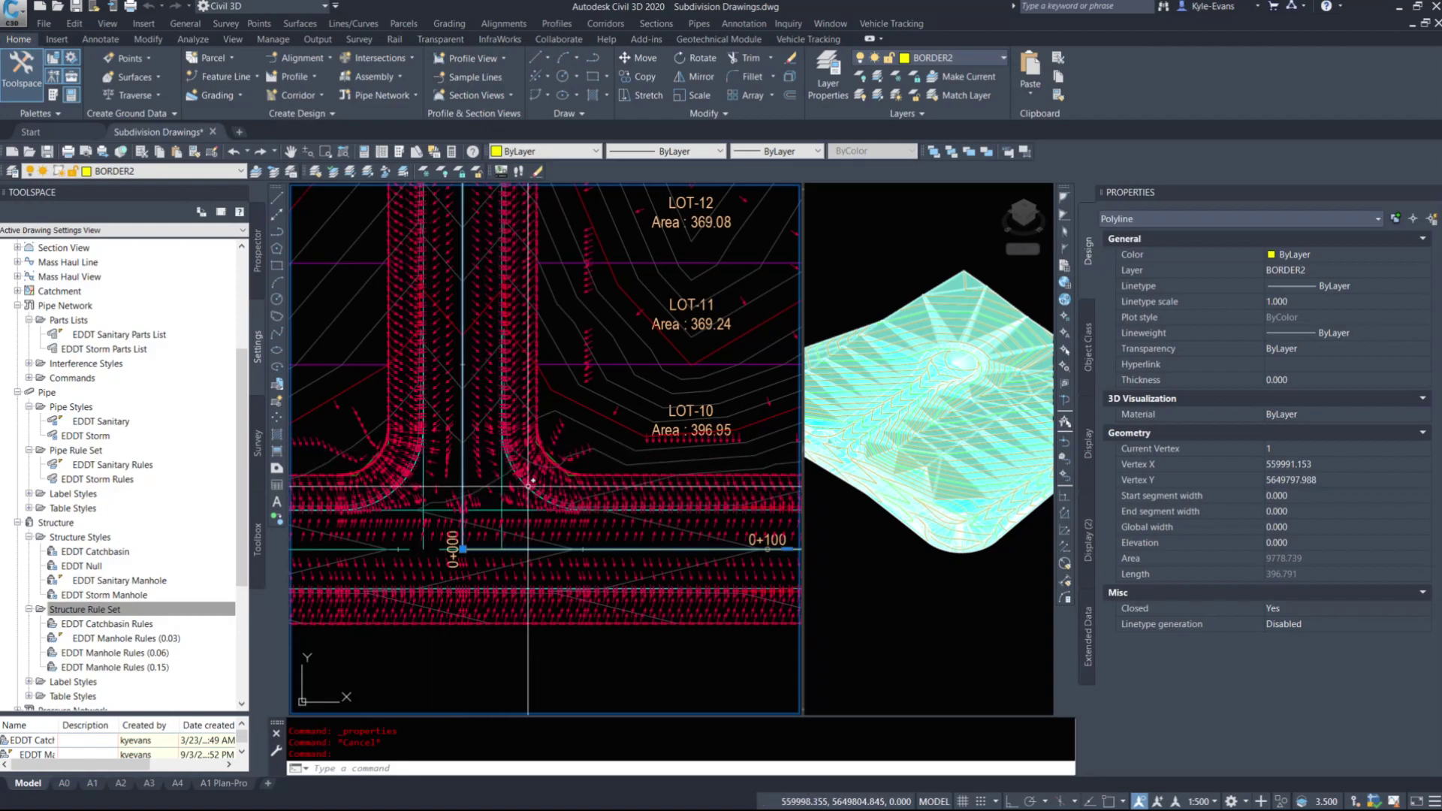
pyautogui.scroll(-6, 528, 484)
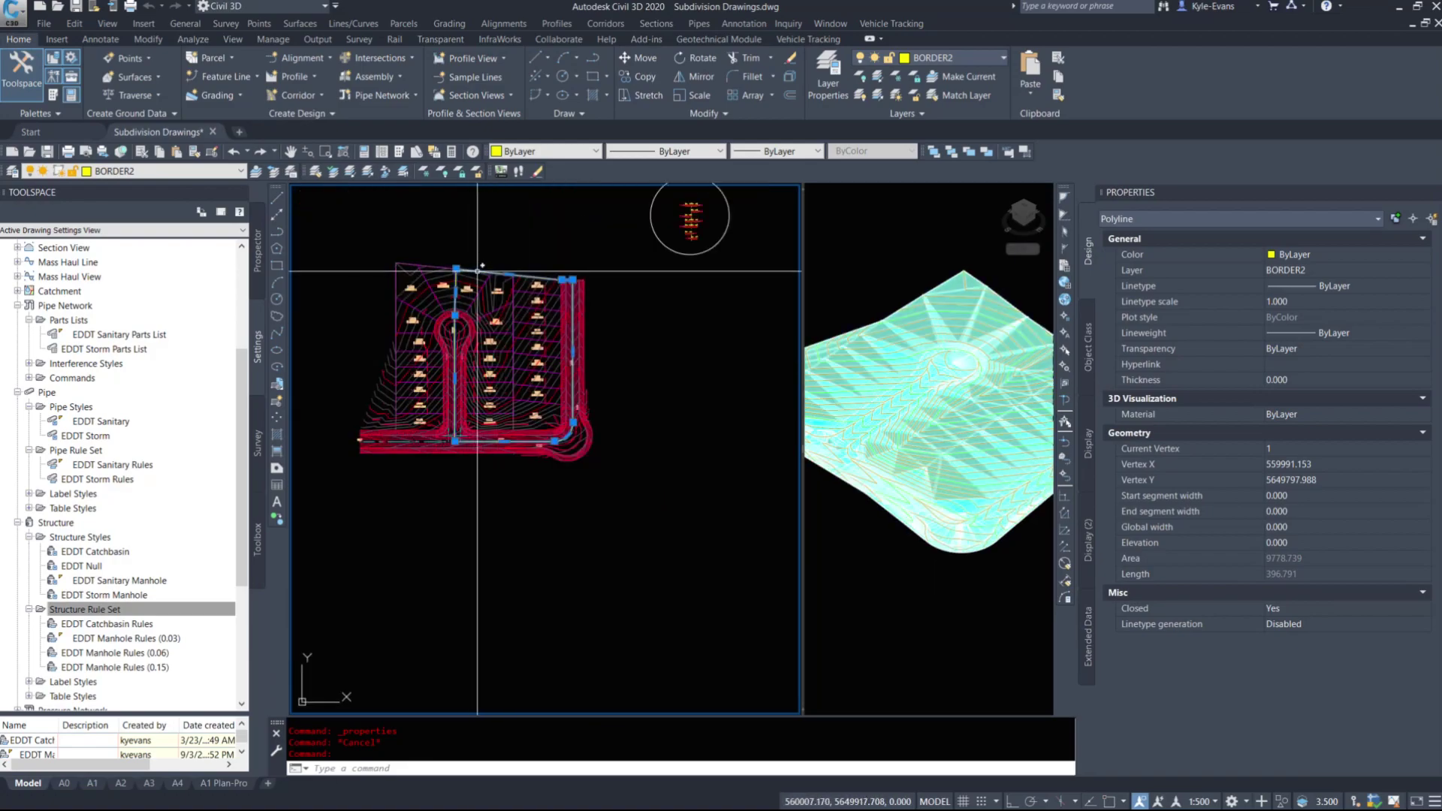
pyautogui.press('Escape')
pyautogui.click(454, 253)
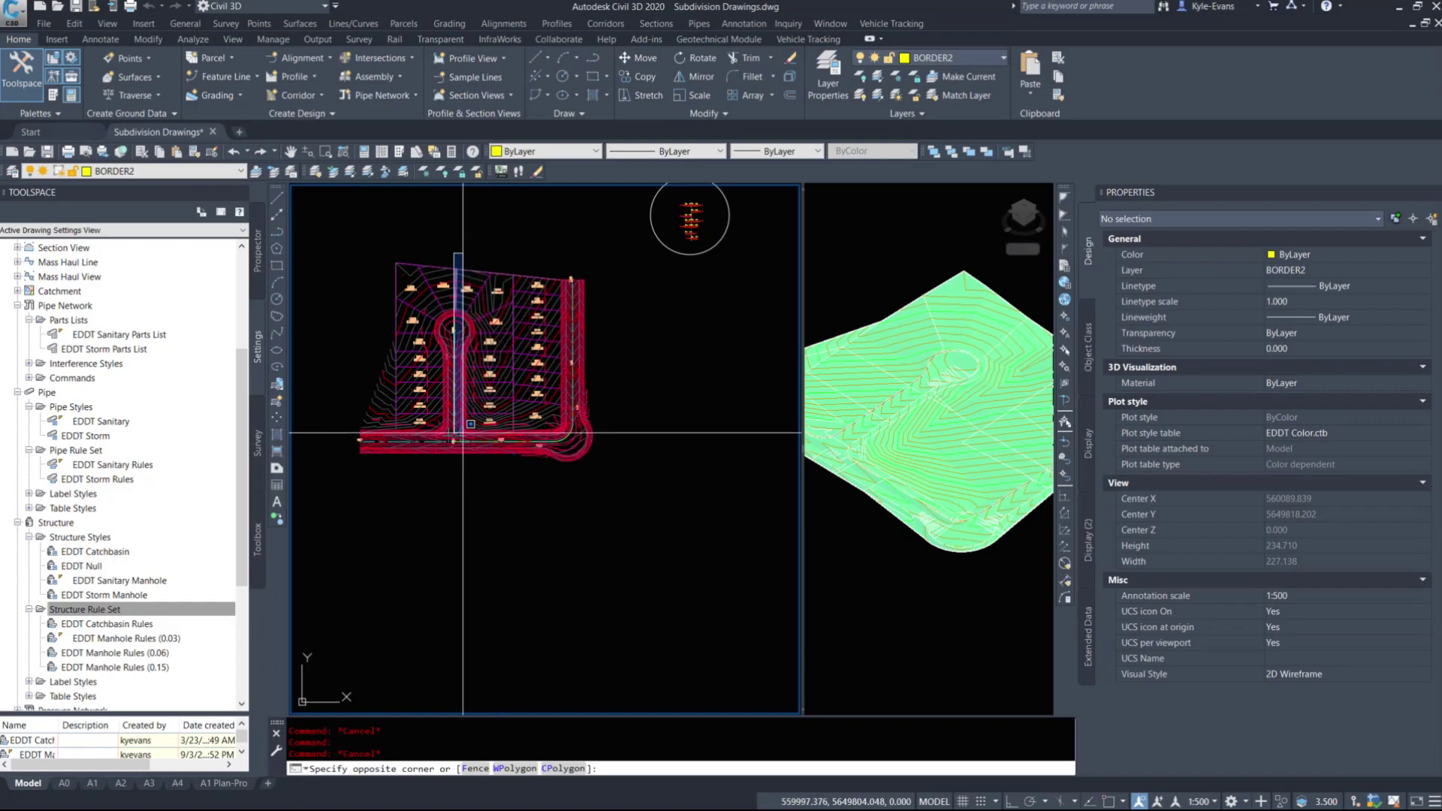
pyautogui.press('Escape')
pyautogui.scroll(6, 474, 429)
pyautogui.scroll(-4, 524, 371)
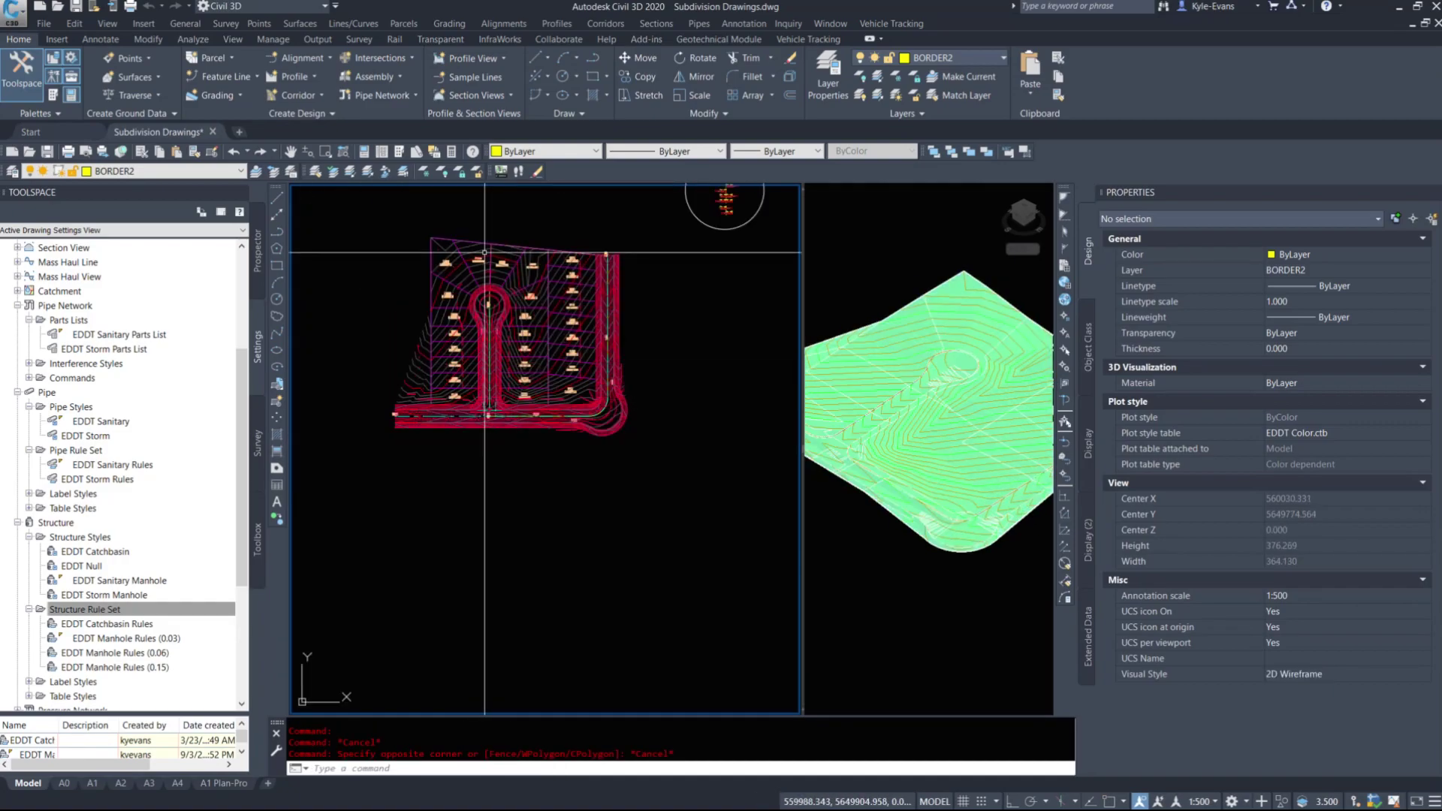
pyautogui.click(488, 225)
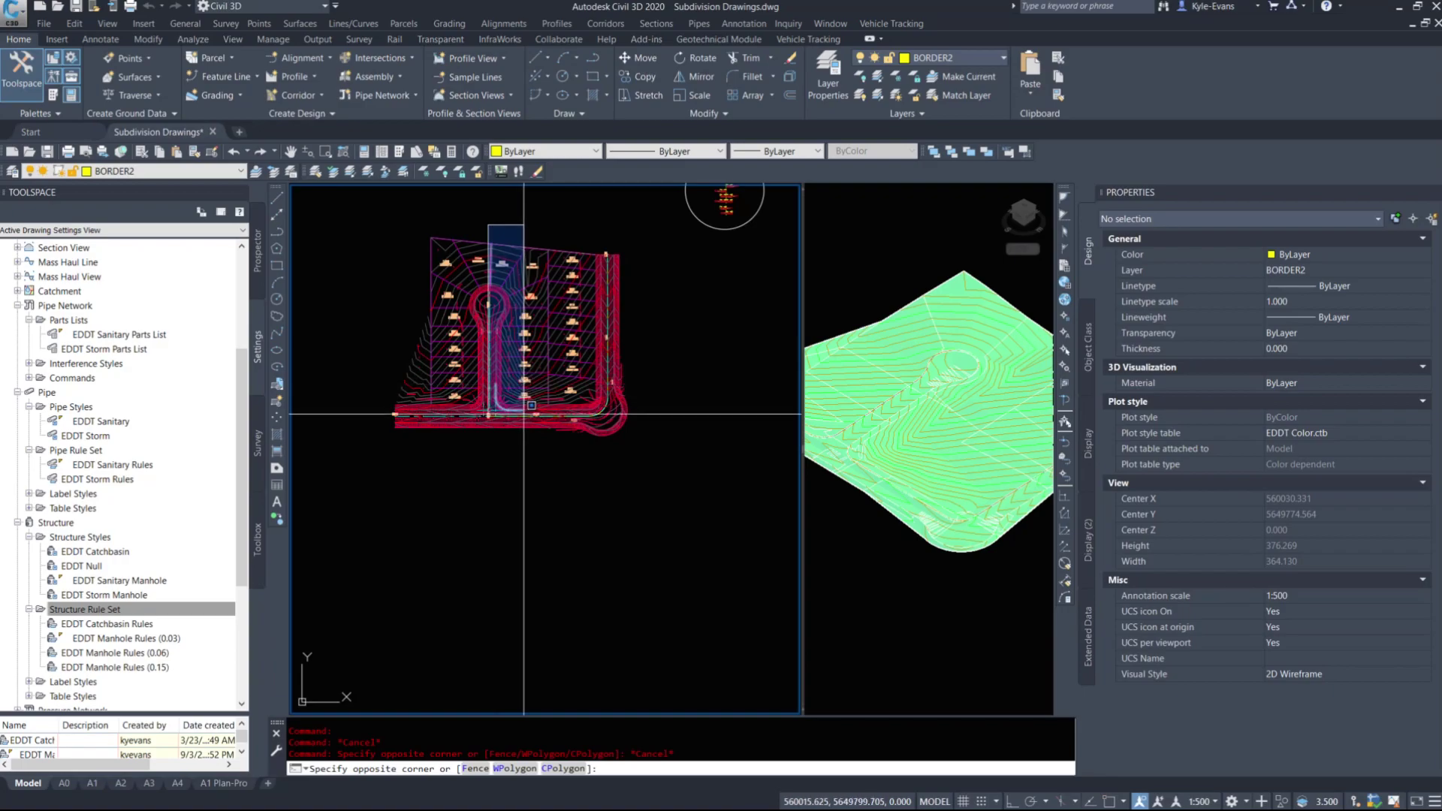
pyautogui.press('Escape')
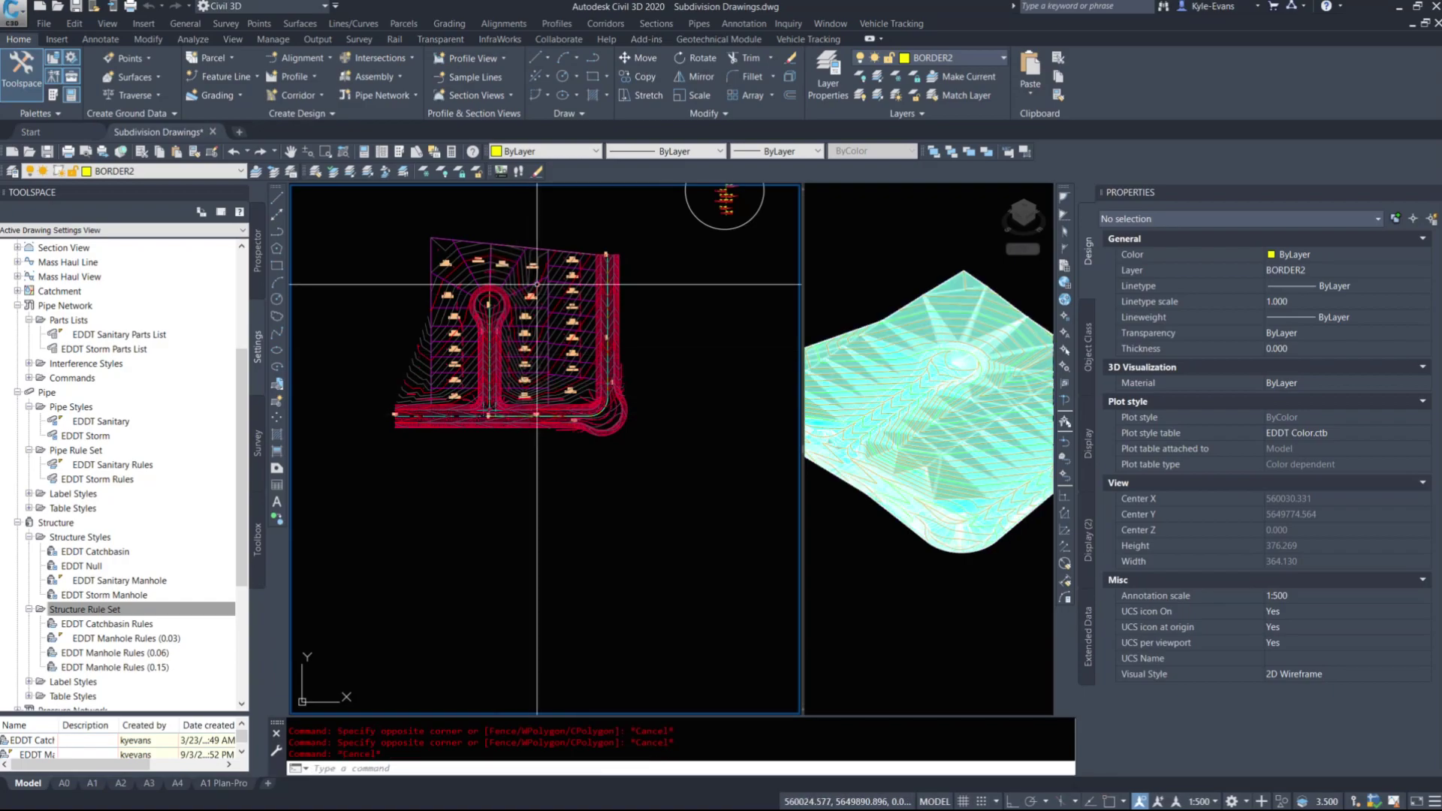
pyautogui.press('Escape')
# Step: Erase the closed catchment polyline
pyautogui.click(581, 248)
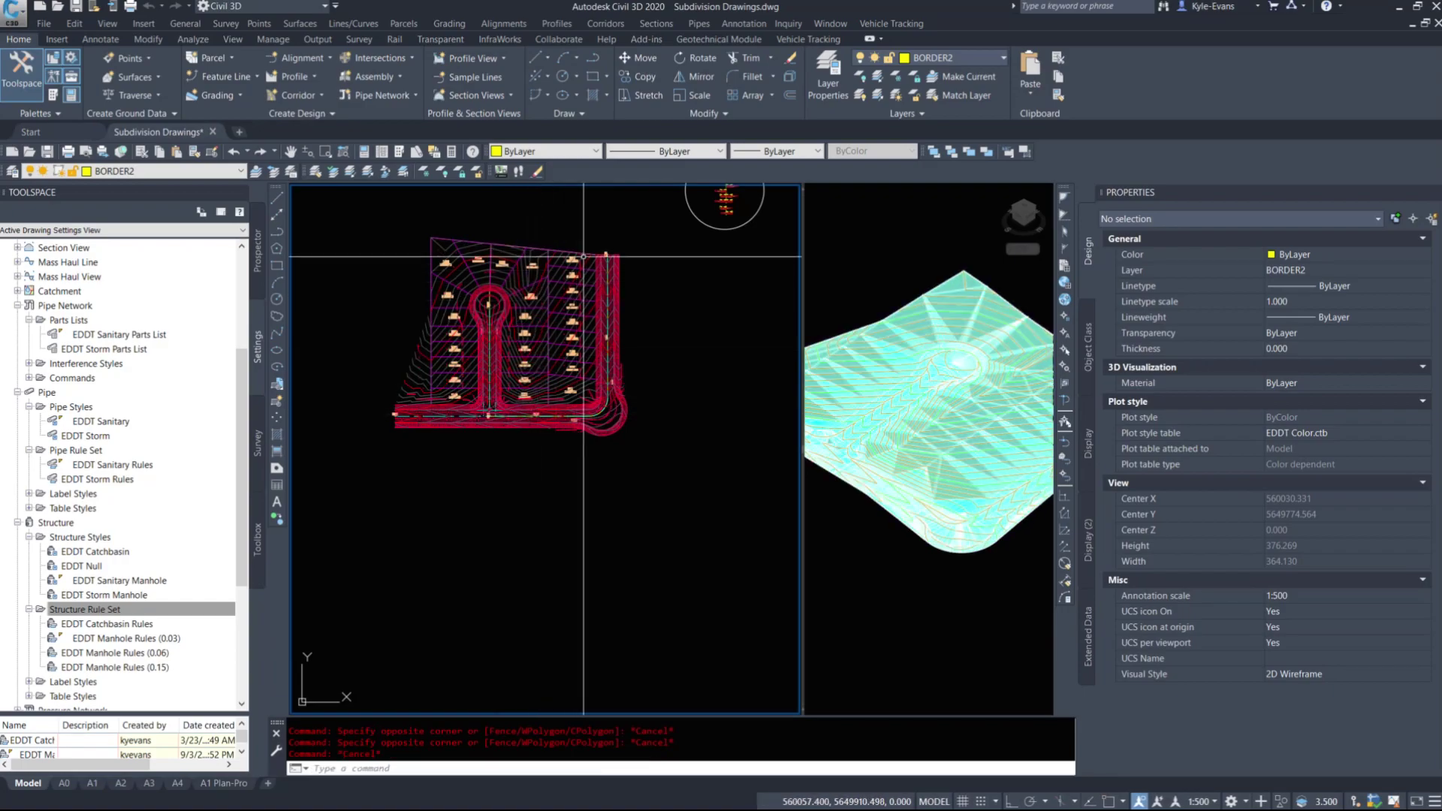
pyautogui.write('e')
pyautogui.press('Return')
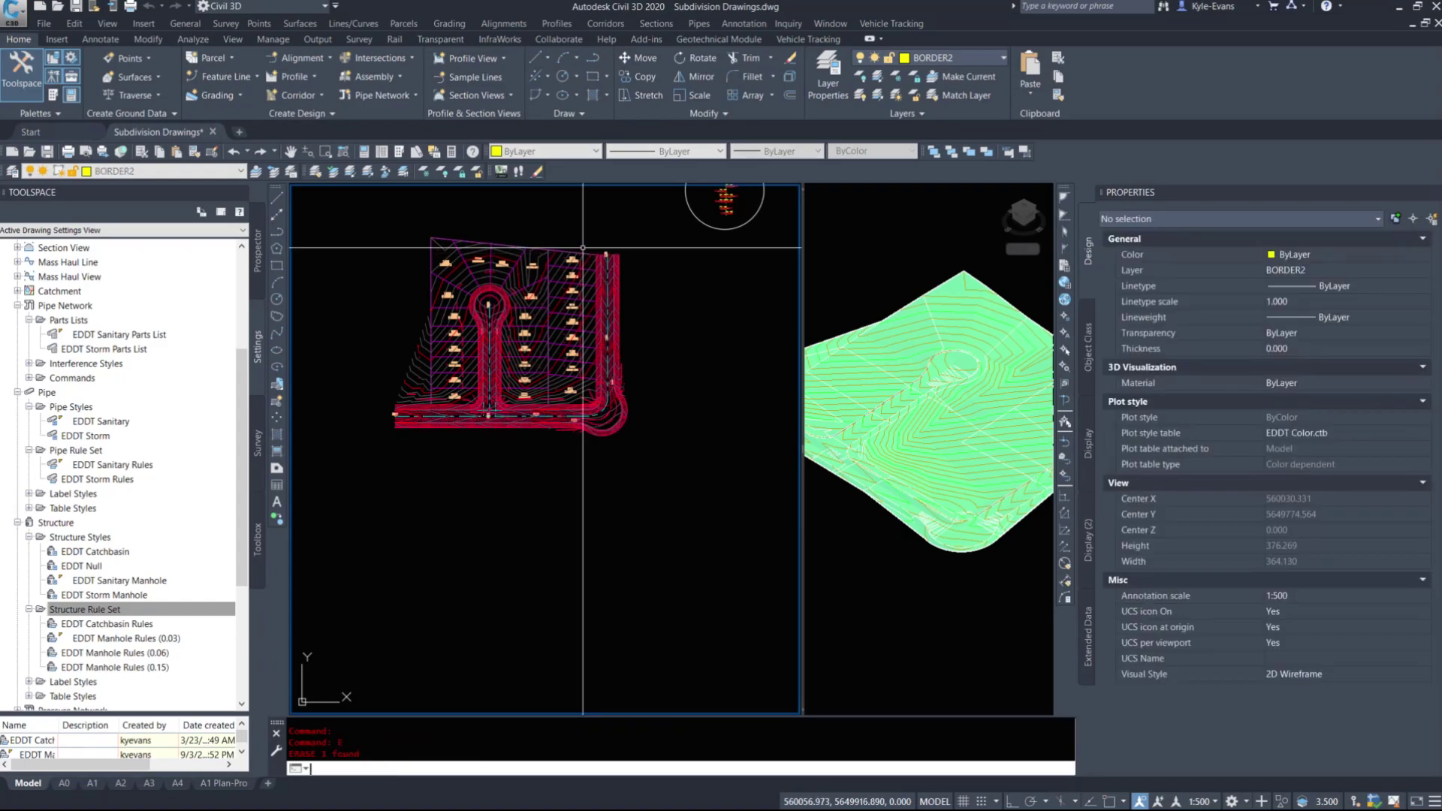
# Step: Start a new polyline at the rear corner between Lots 18 and 19 and run it to the rear corner between Lots 17 and 18
pyautogui.keyDown('shift'); pyautogui.rightClick(455, 192); pyautogui.keyUp('shift')
pyautogui.click(515, 277)
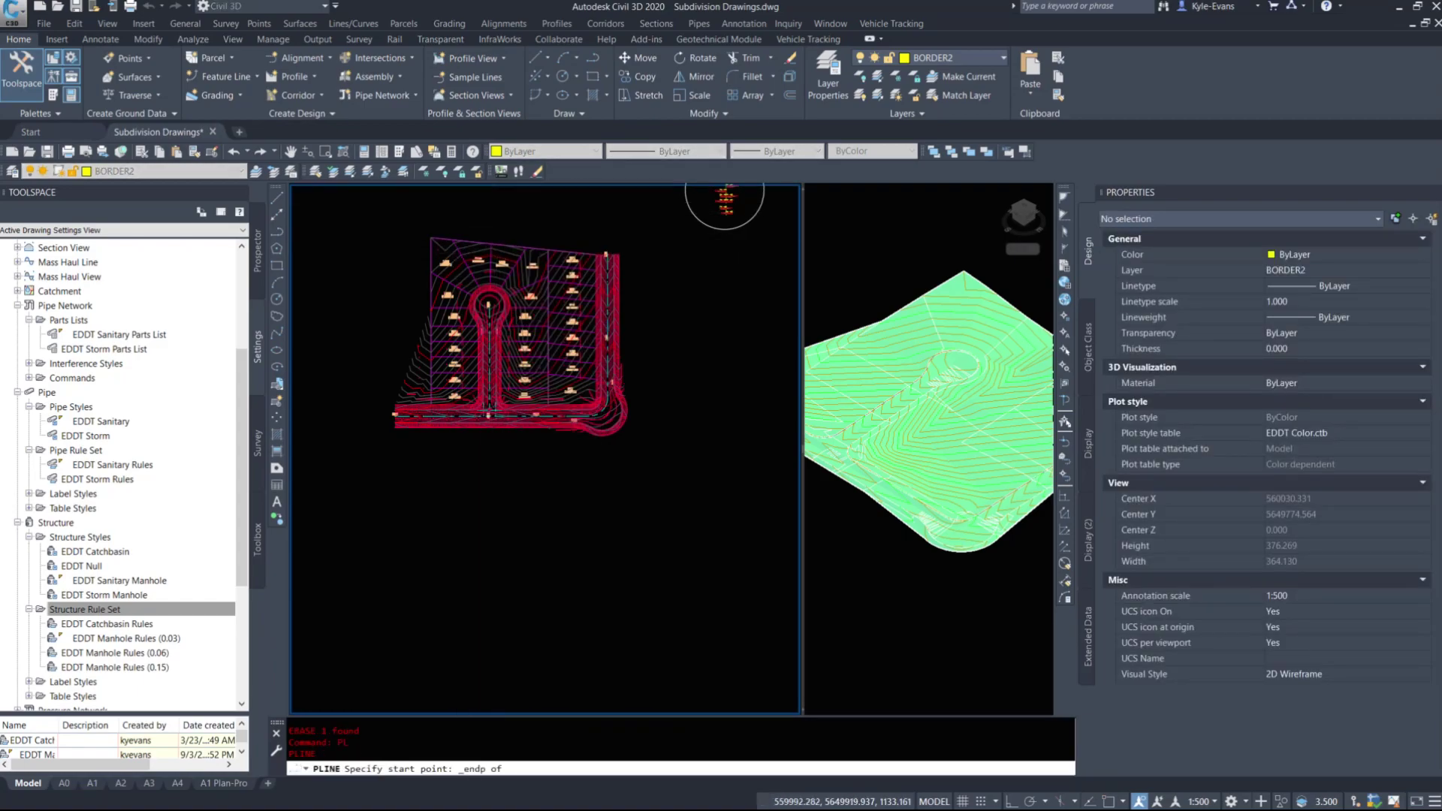
pyautogui.scroll(6, 482, 248)
pyautogui.click(481, 248)
pyautogui.keyDown('shift'); pyautogui.rightClick(630, 263); pyautogui.keyUp('shift')
pyautogui.click(669, 352)
pyautogui.click(631, 263)
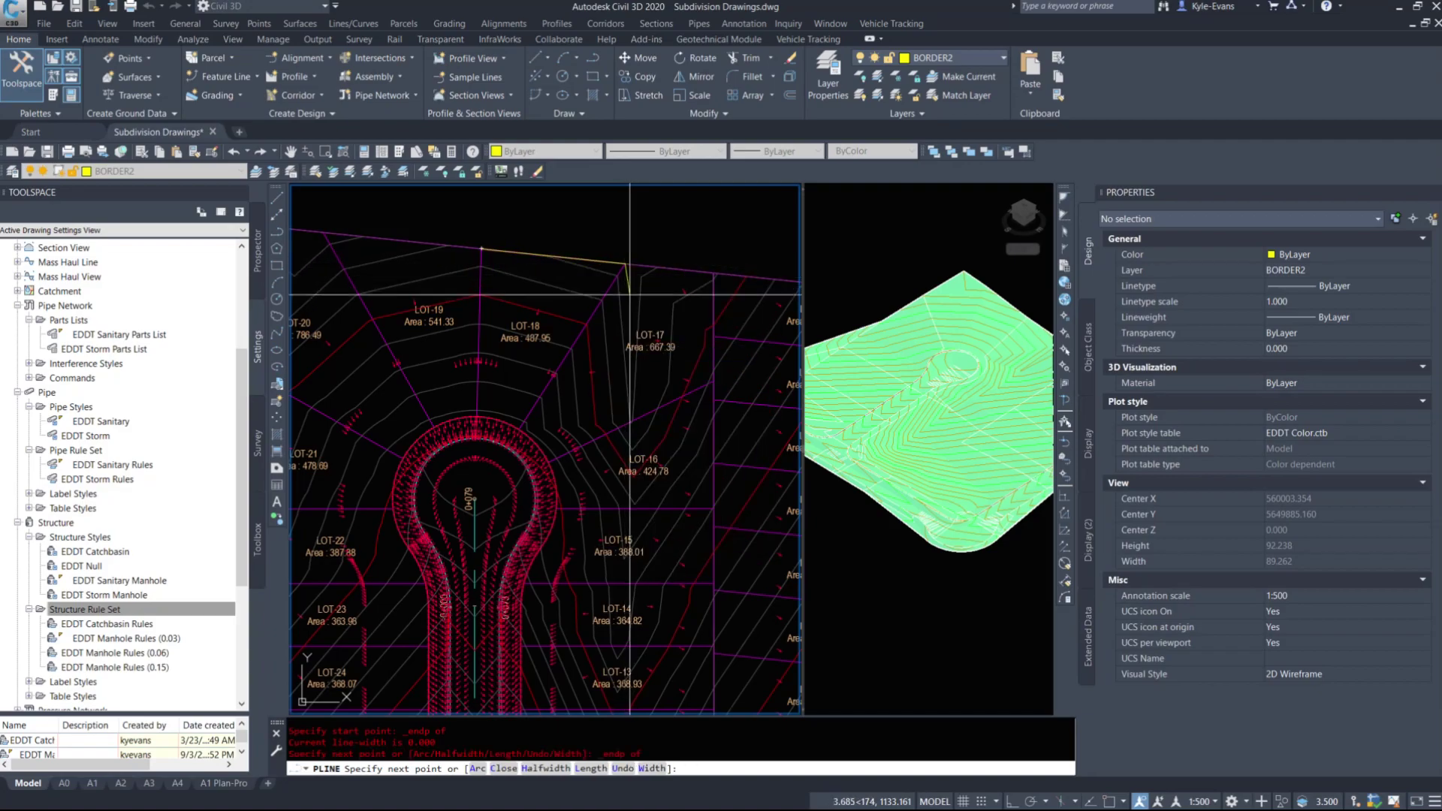
# Step: Continue the catchment polyline from the rear of Lot 17 to the Lot 16/17 boundary, then down to the Lot 10/11 boundary
pyautogui.keyDown('shift'); pyautogui.rightClick(627, 395); pyautogui.keyUp('shift')
pyautogui.click(667, 485)
pyautogui.scroll(3, 624, 424)
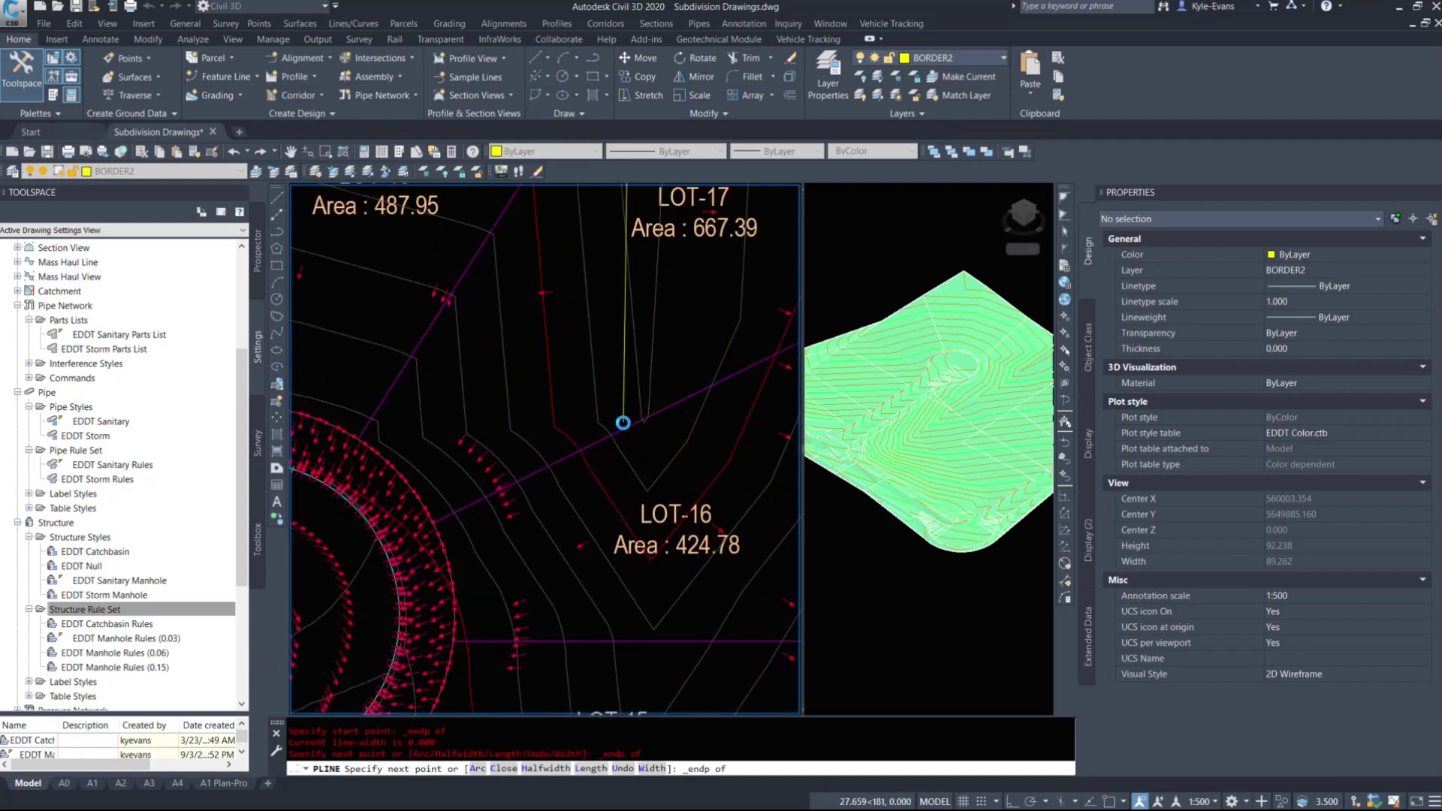
pyautogui.scroll(-5, 629, 429)
pyautogui.keyDown('shift'); pyautogui.rightClick(635, 359); pyautogui.keyUp('shift')
pyautogui.click(674, 448)
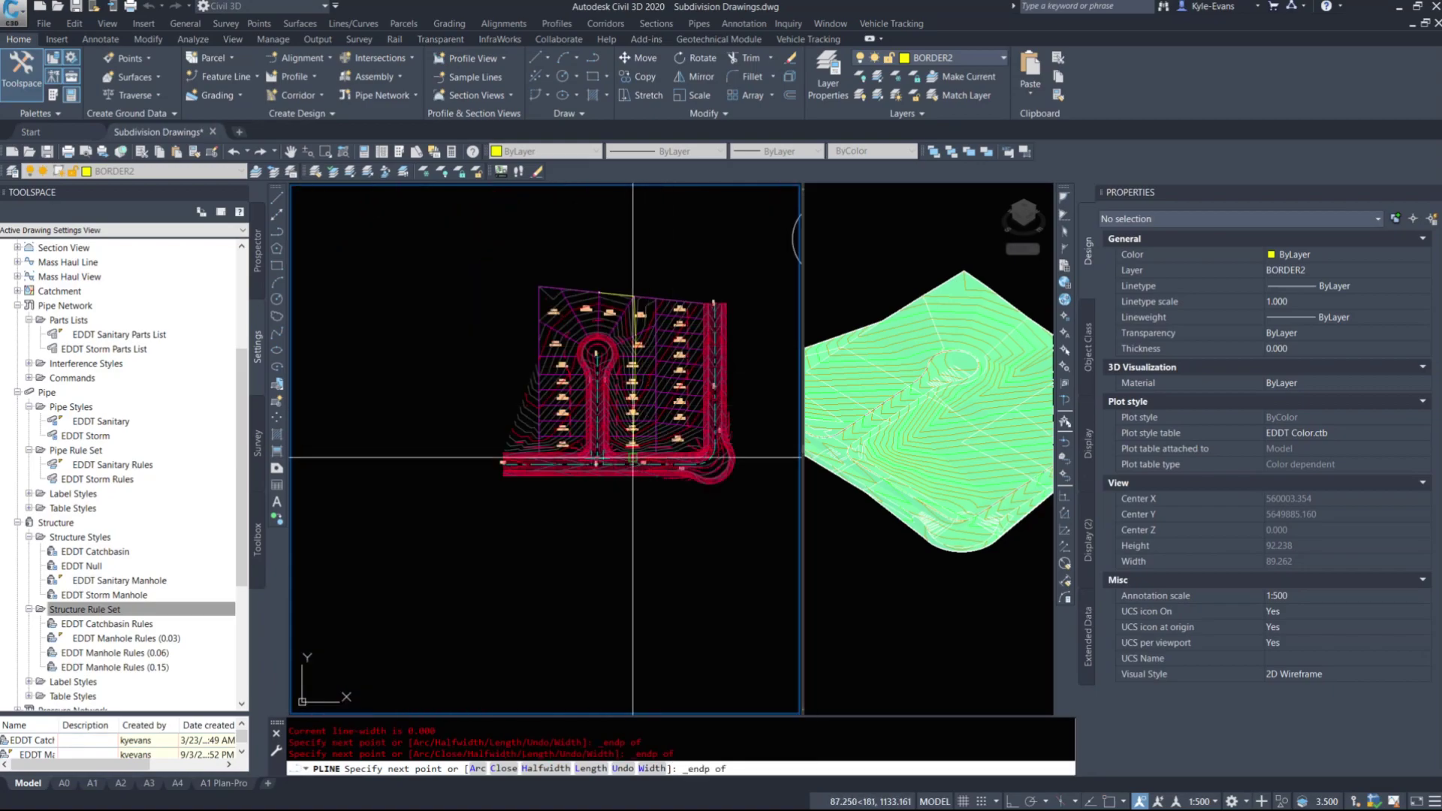
pyautogui.scroll(5, 642, 394)
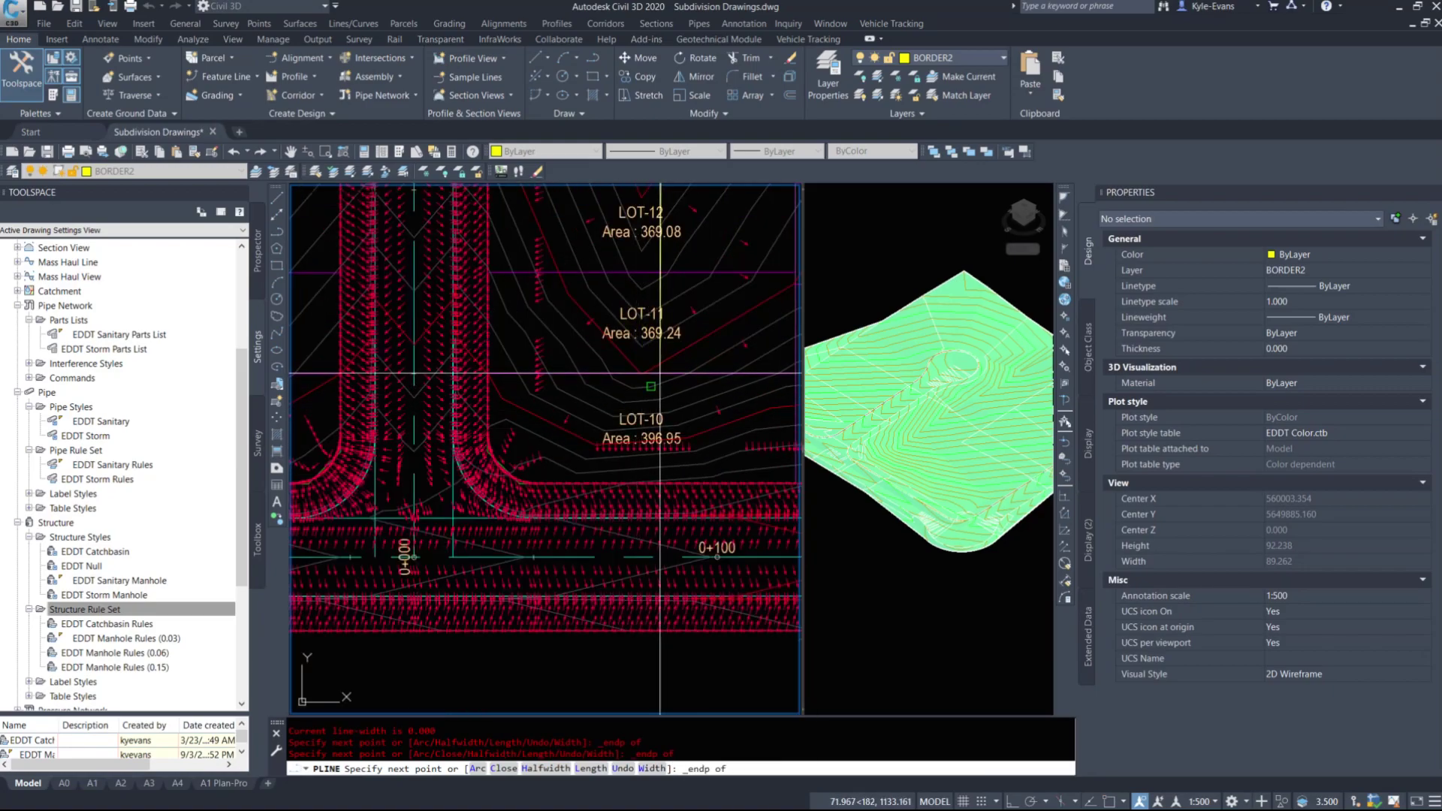
pyautogui.scroll(3, 661, 375)
pyautogui.click(660, 371)
pyautogui.scroll(-2, 659, 371)
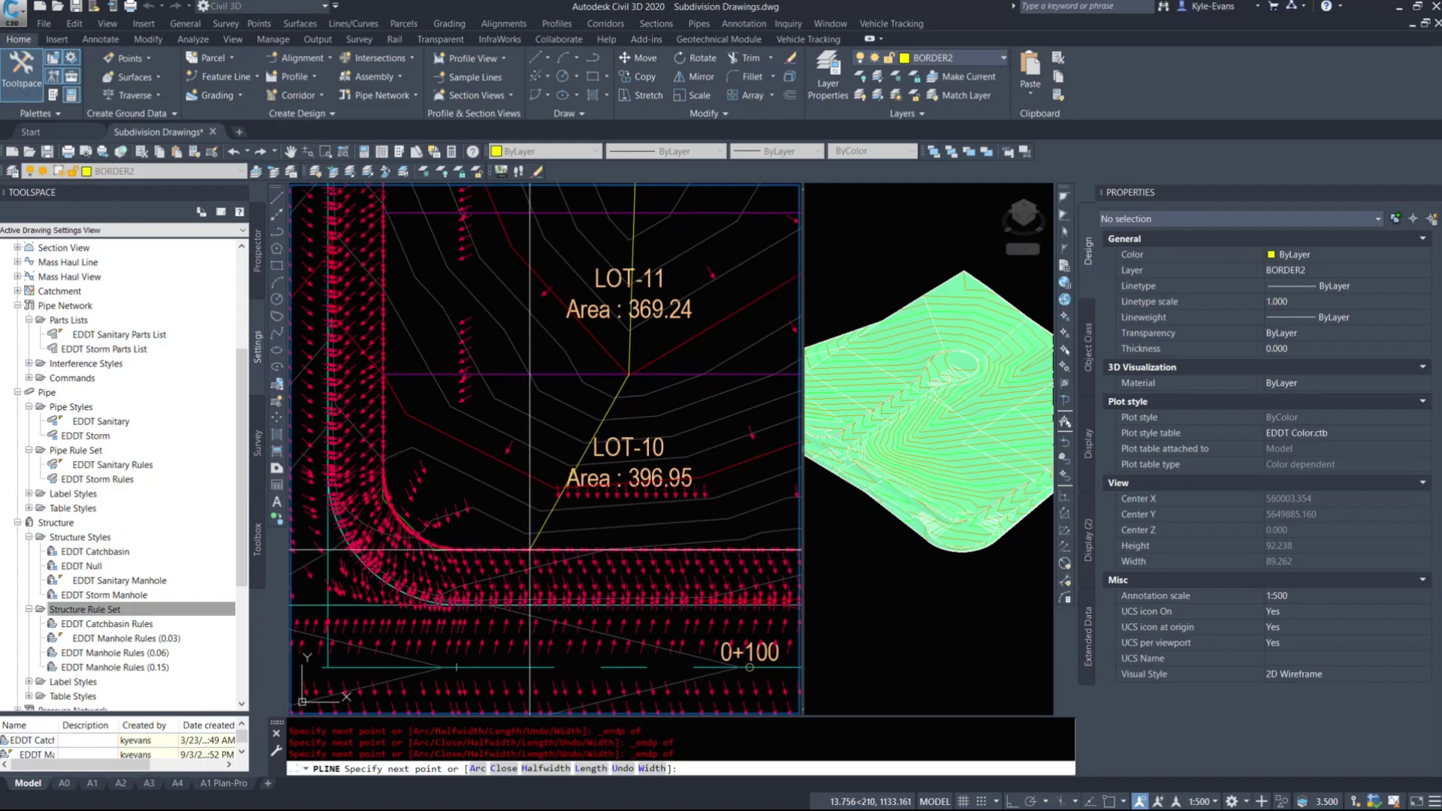
# Step: Carry the catchment polyline across Lot 10's road frontage to the cul-de-sac centreline's endpoint at the intersection and close it
pyautogui.click(513, 549)
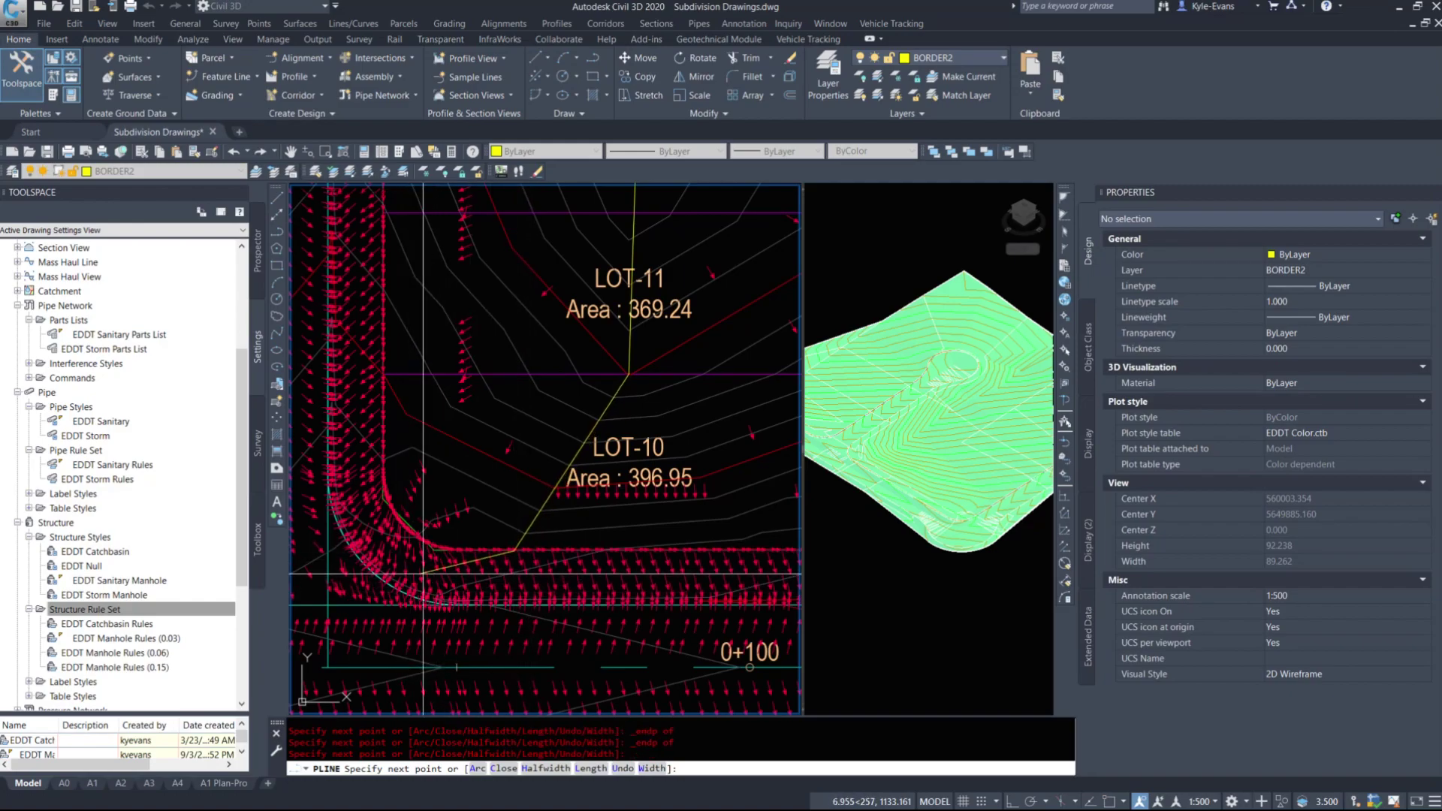
pyautogui.scroll(1, 420, 585)
pyautogui.keyDown('shift'); pyautogui.rightClick(424, 584); pyautogui.keyUp('shift')
pyautogui.press('e')
pyautogui.scroll(2, 435, 560)
pyautogui.click(442, 532)
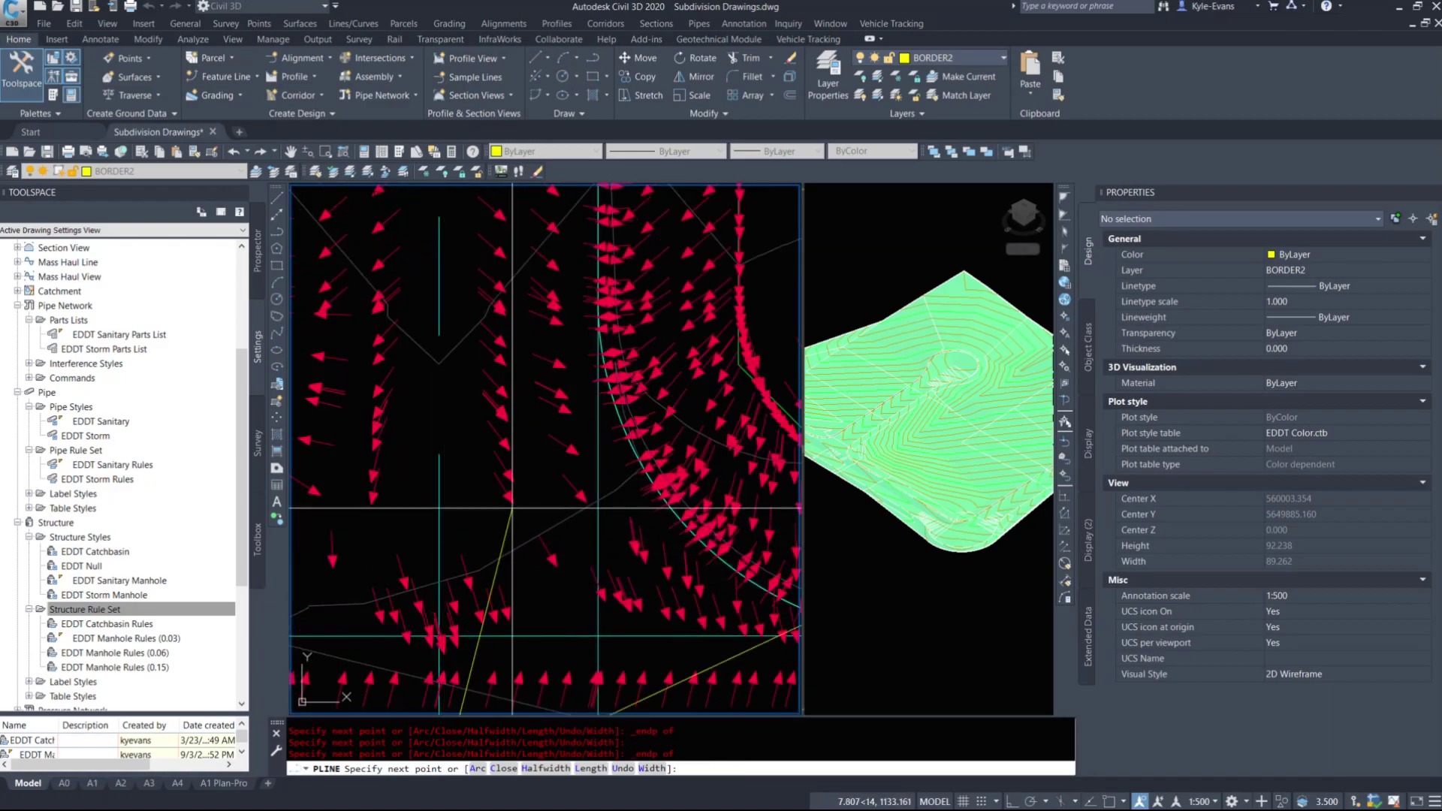
pyautogui.scroll(-2, 506, 514)
pyautogui.scroll(-2, 507, 513)
pyautogui.write('c')
pyautogui.press('Return')
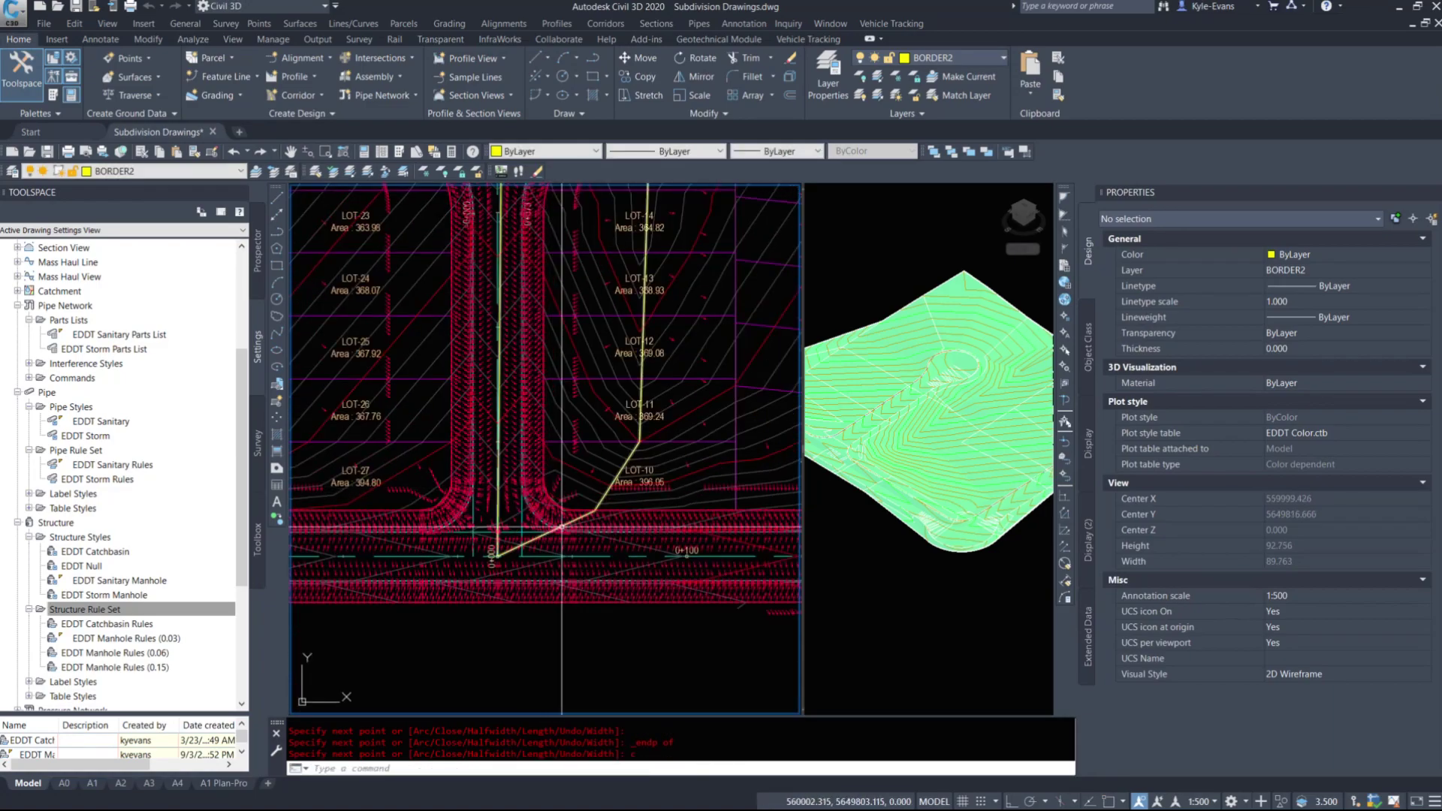
# Step: Add a vertex to the catchment polyline's road-side segment, snapped to the midpoint at the head of the cul-de-sac curb
pyautogui.moveTo(498, 465); pyautogui.dragTo(513, 564, button='middle')
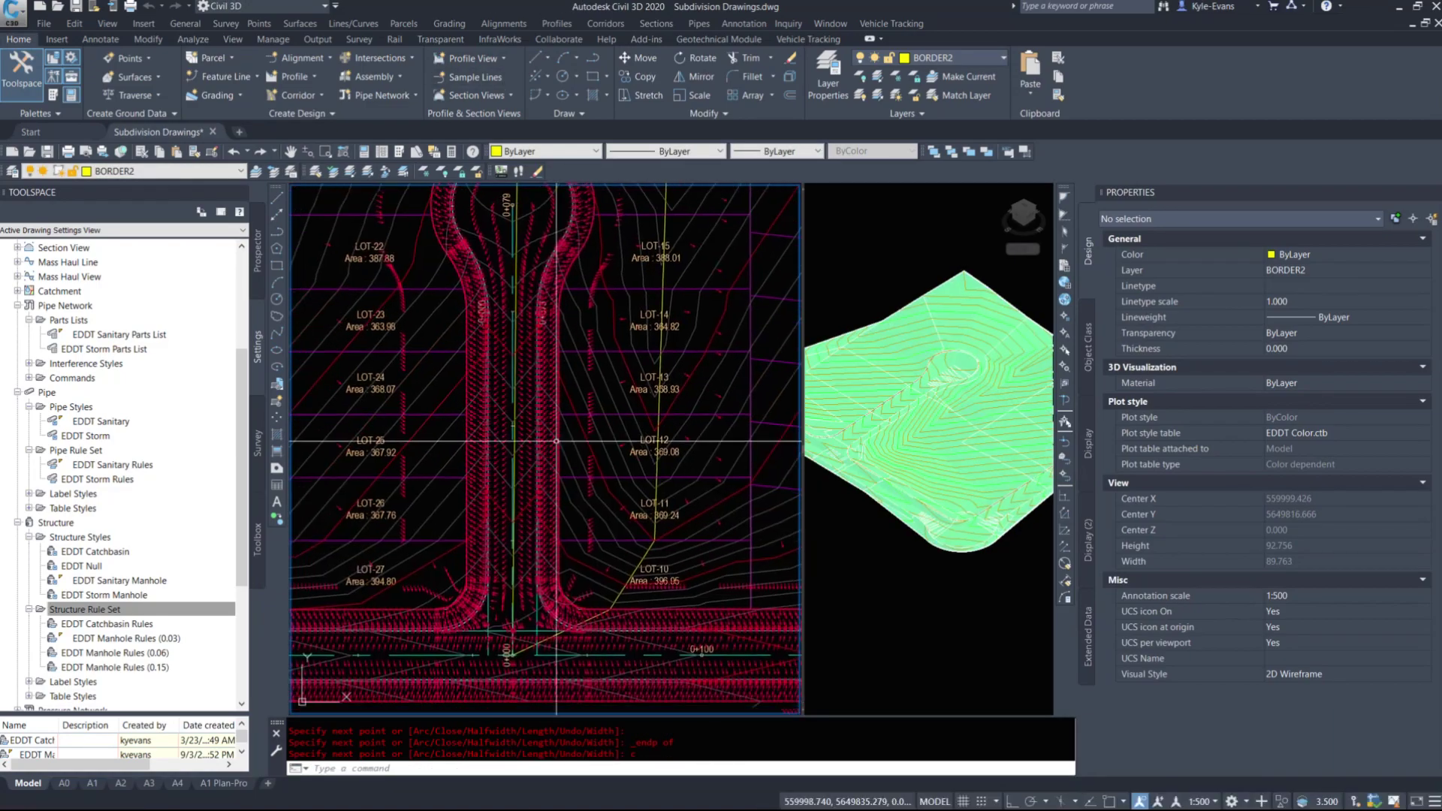
pyautogui.click(517, 202)
pyautogui.moveTo(583, 201); pyautogui.dragTo(597, 345, button='middle')
pyautogui.moveTo(532, 448)
pyautogui.click(588, 481)
pyautogui.scroll(4, 530, 289)
pyautogui.keyDown('shift'); pyautogui.rightClick(507, 256); pyautogui.keyUp('shift')
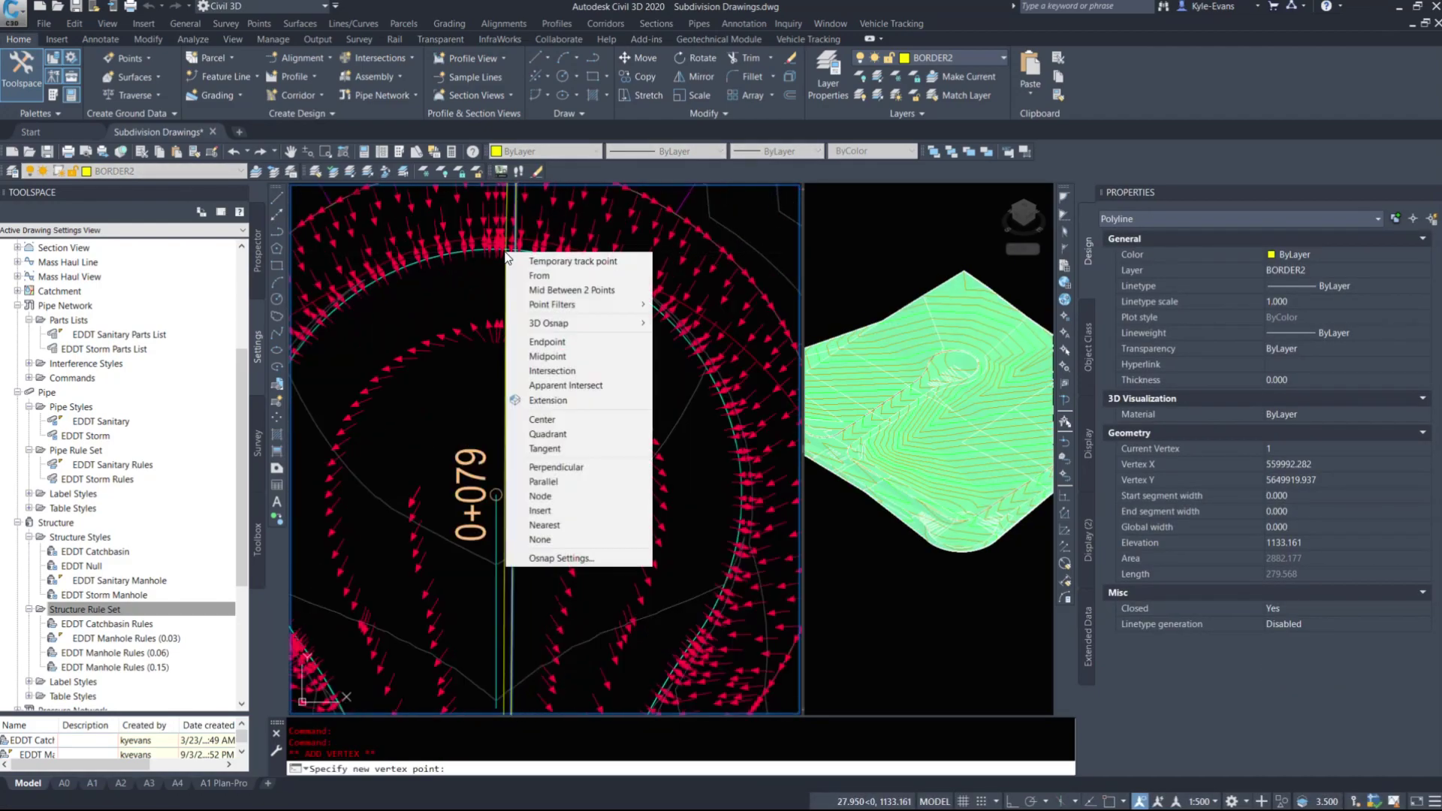
pyautogui.click(548, 356)
pyautogui.scroll(-5, 526, 262)
pyautogui.press('Escape')
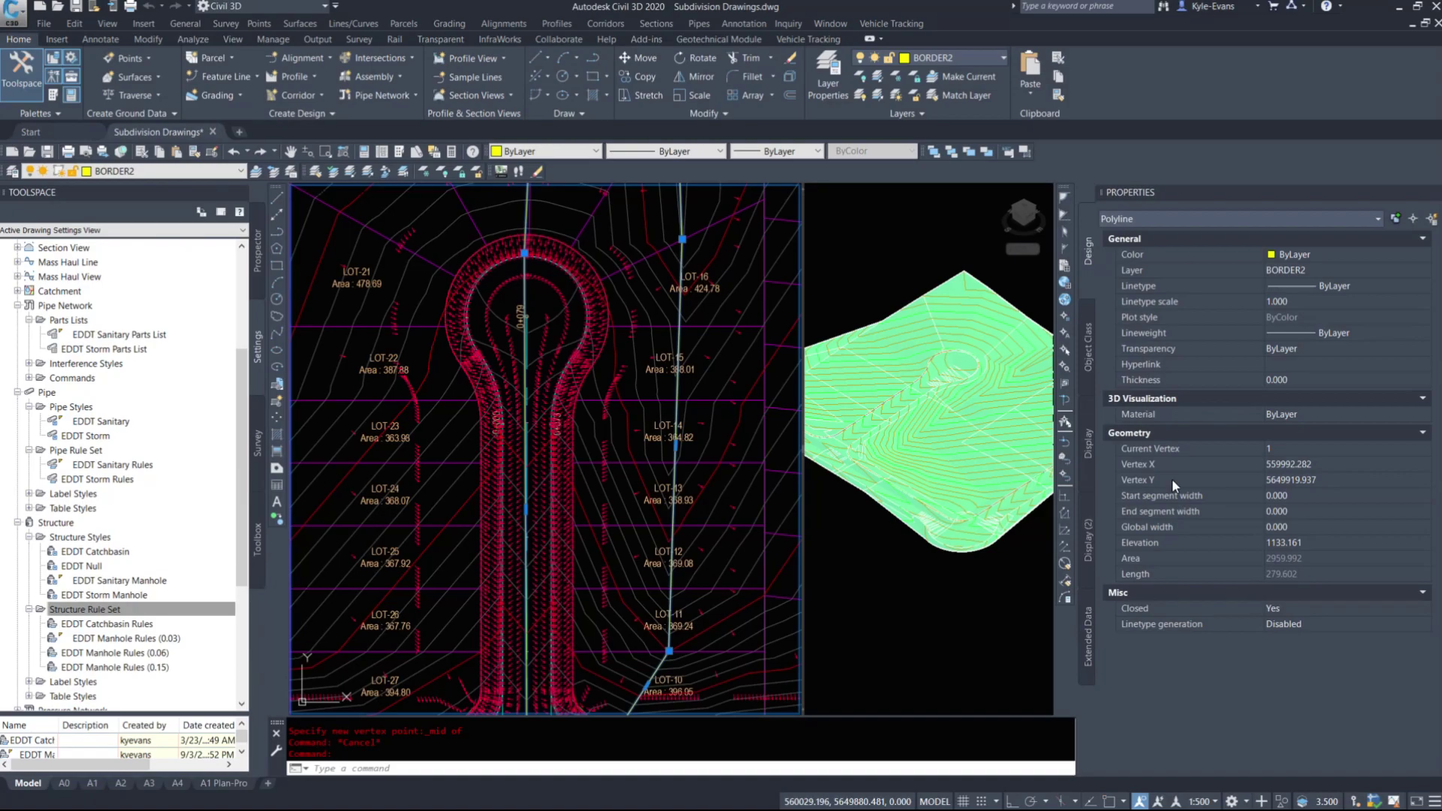
# Step: Look over the extent of the closed catchment polyline beside the cul-de-sac and erase it
pyautogui.scroll(-3, 725, 484)
pyautogui.scroll(2, 671, 554)
pyautogui.moveTo(700, 539); pyautogui.dragTo(631, 618, button='middle')
pyautogui.scroll(1, 632, 619)
pyautogui.scroll(-3, 518, 366)
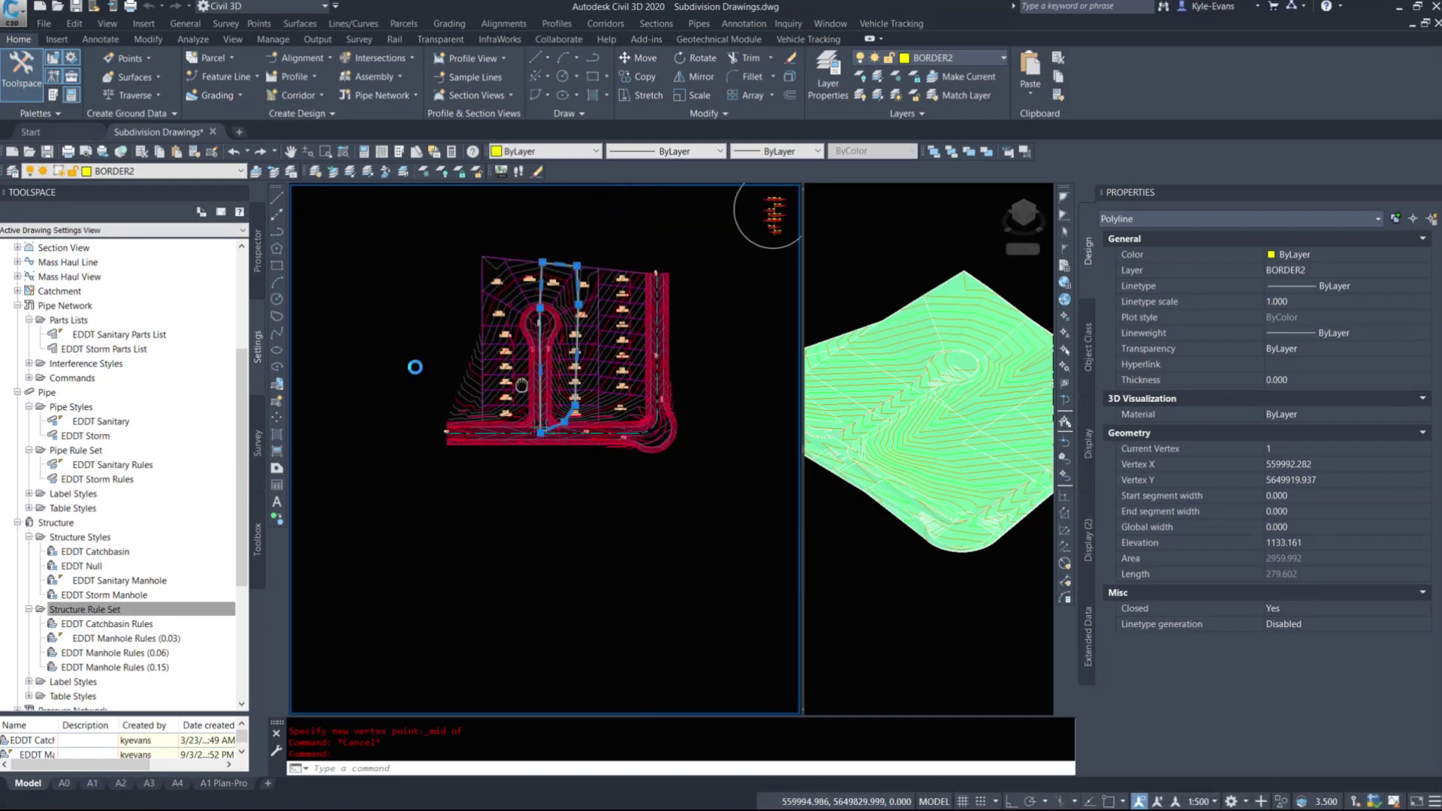
pyautogui.press('Escape')
pyautogui.moveTo(598, 347); pyautogui.dragTo(462, 301, button='middle')
pyautogui.scroll(1, 461, 300)
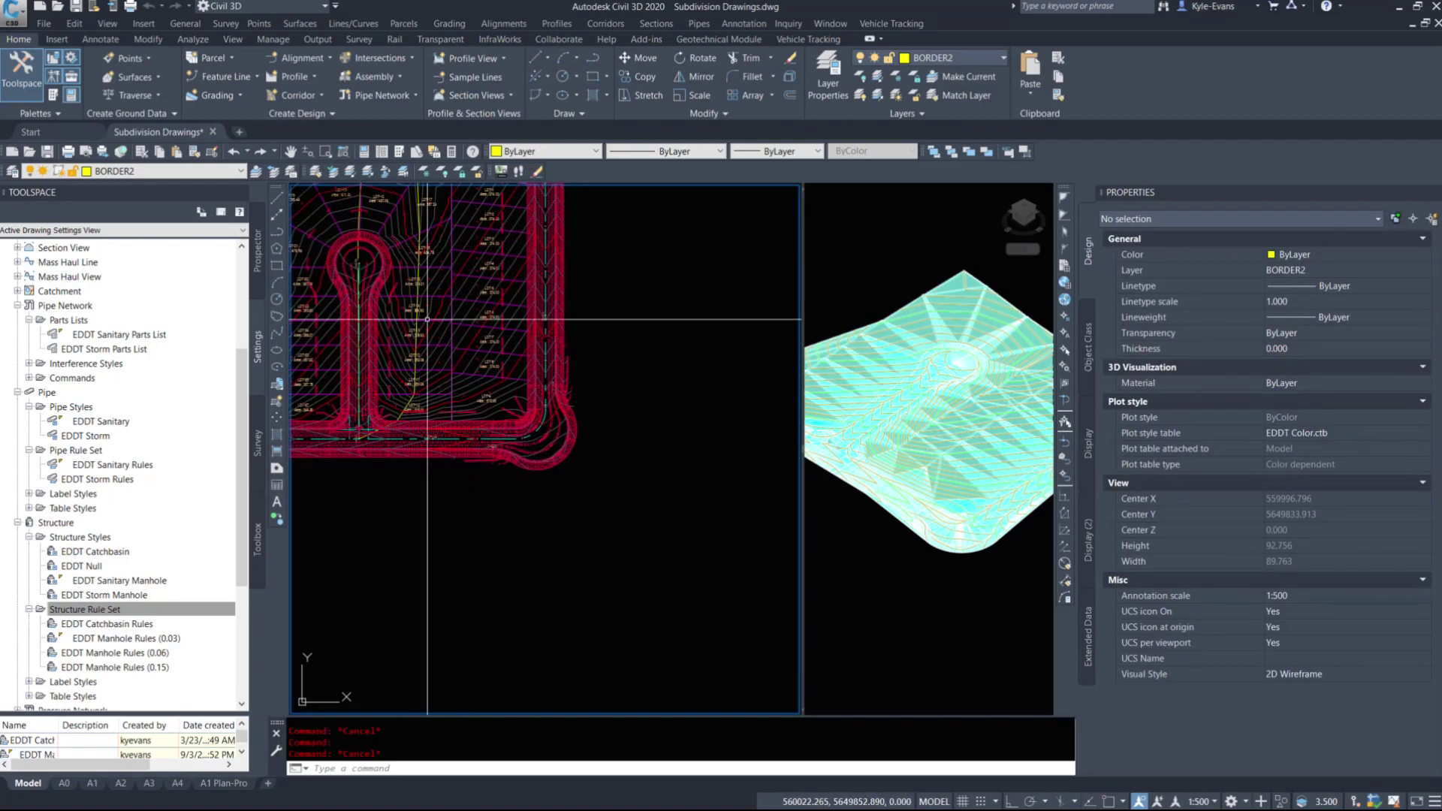
pyautogui.click(419, 317)
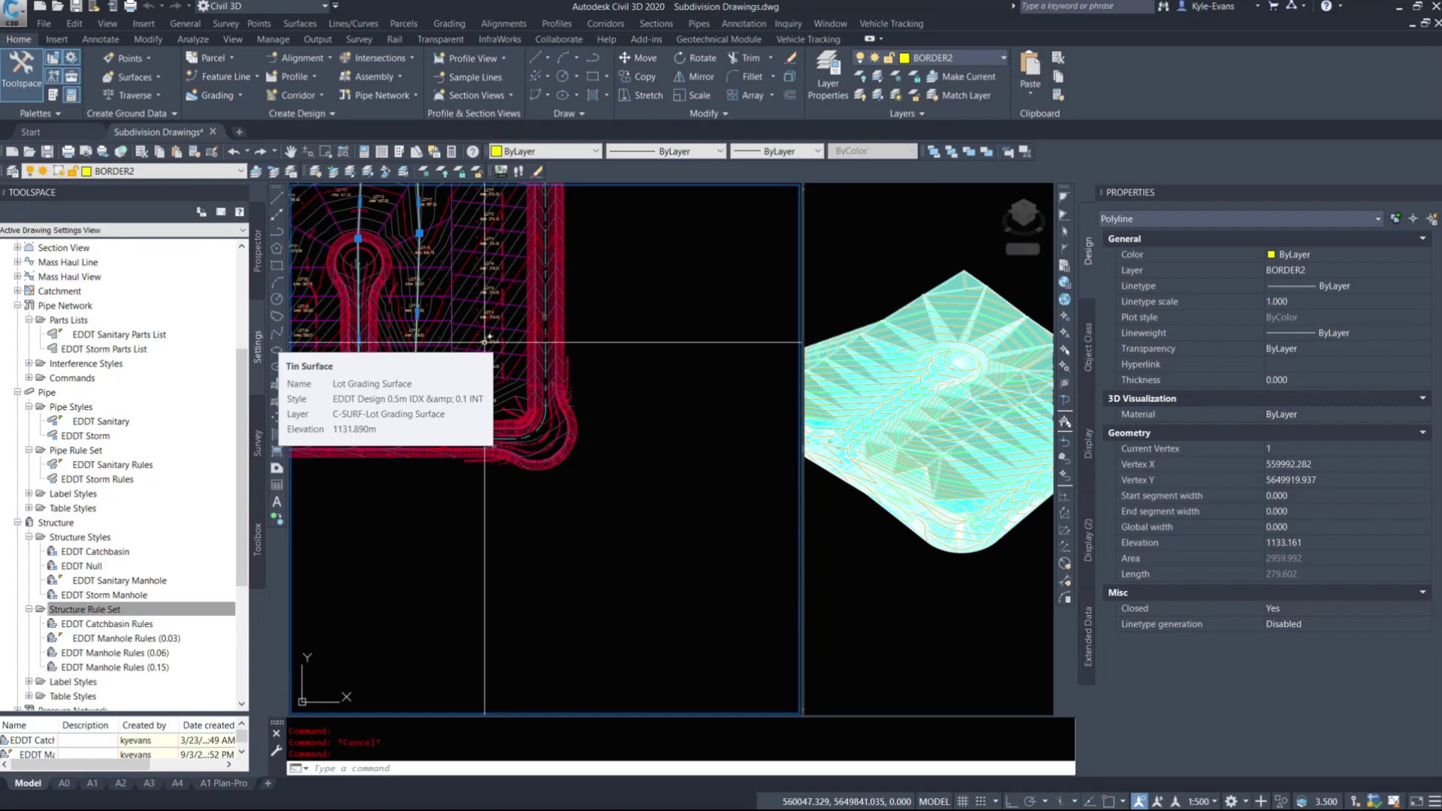
pyautogui.press('Delete')
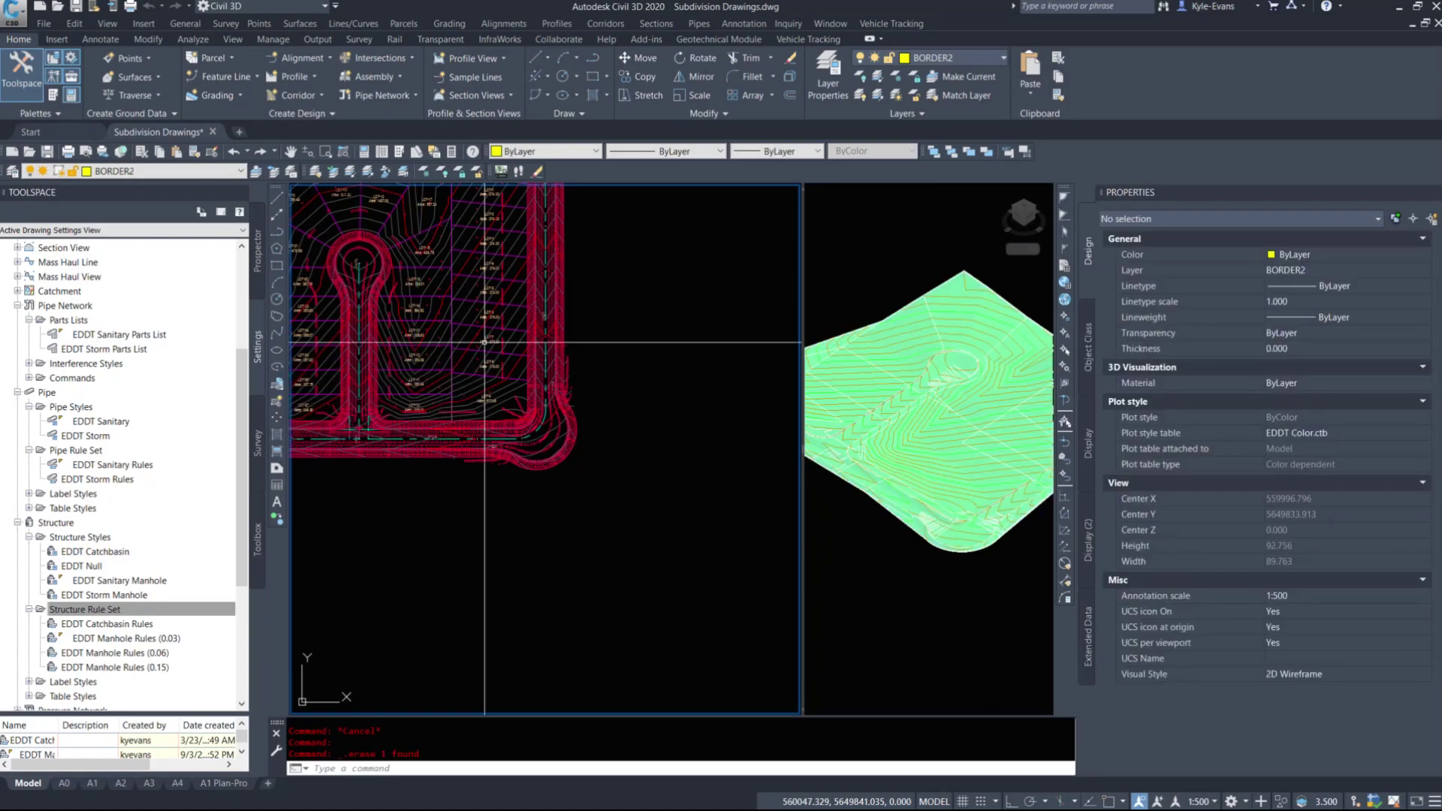
# Step: Switch to the subdivision servicing guidelines in Adobe Acrobat and check the sanitary and storm offsets from the property line in the road cross-section
pyautogui.scroll(5, 484, 343)
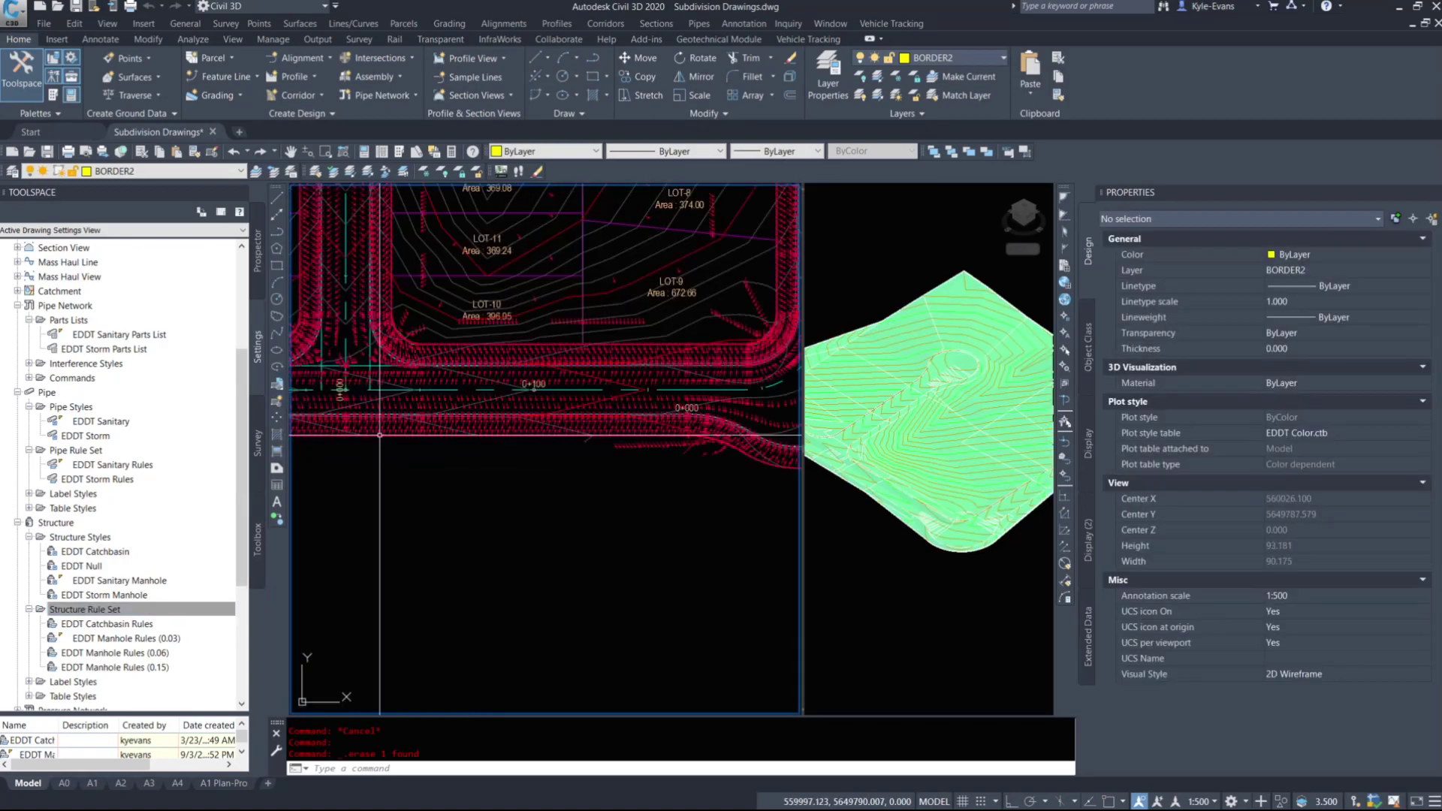
pyautogui.moveTo(402, 391); pyautogui.dragTo(531, 389, button='middle')
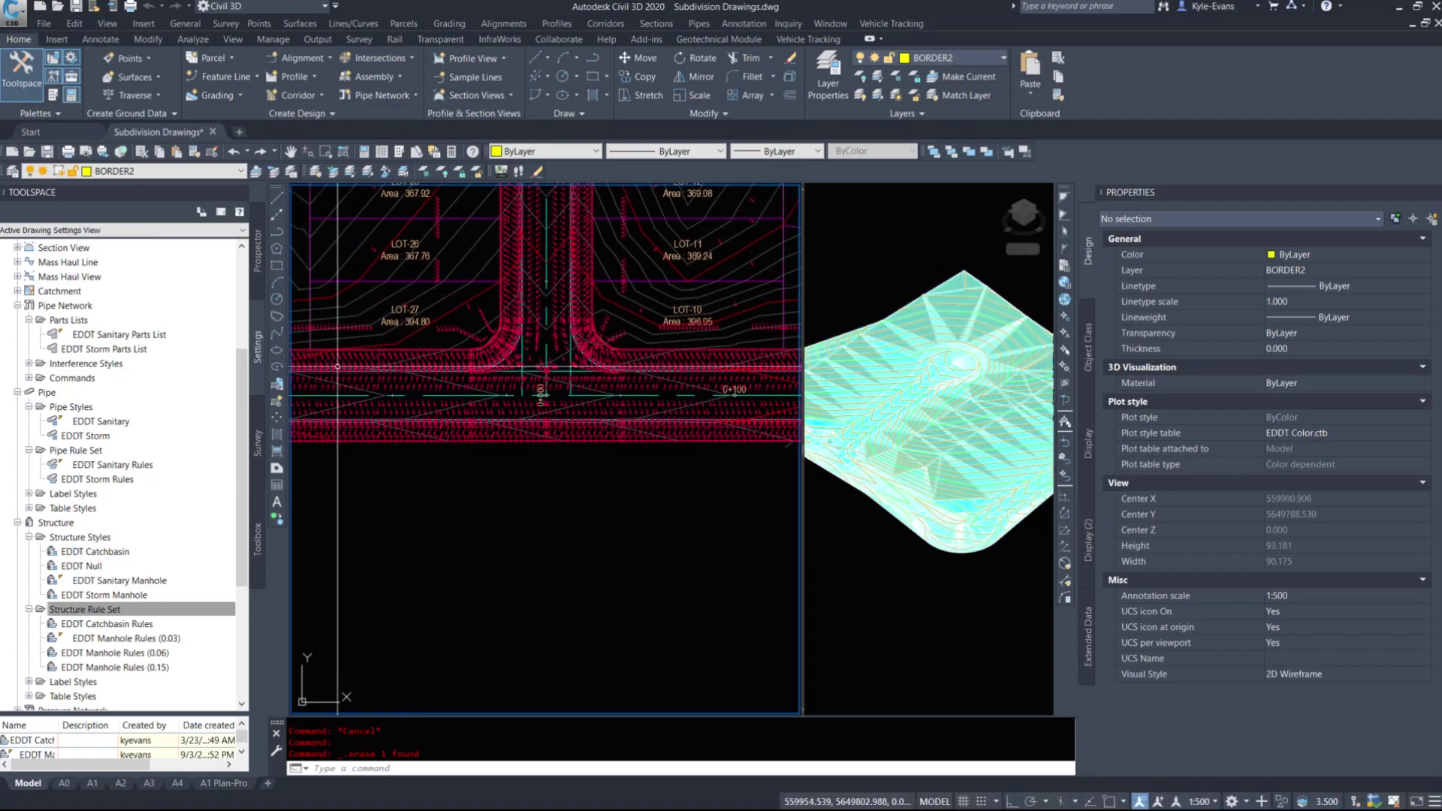
pyautogui.hotkey('alt', 'Tab')
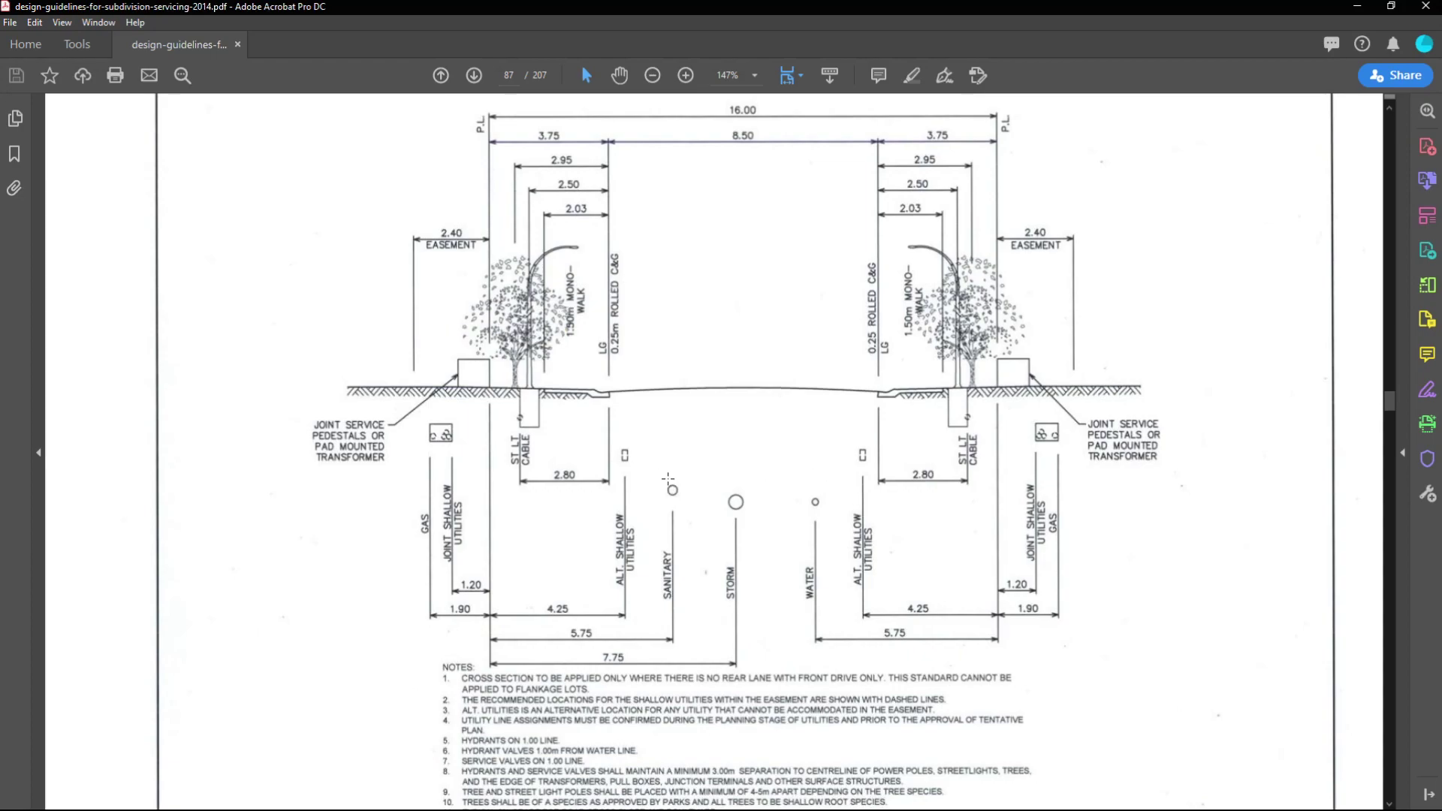
pyautogui.doubleClick(576, 633)
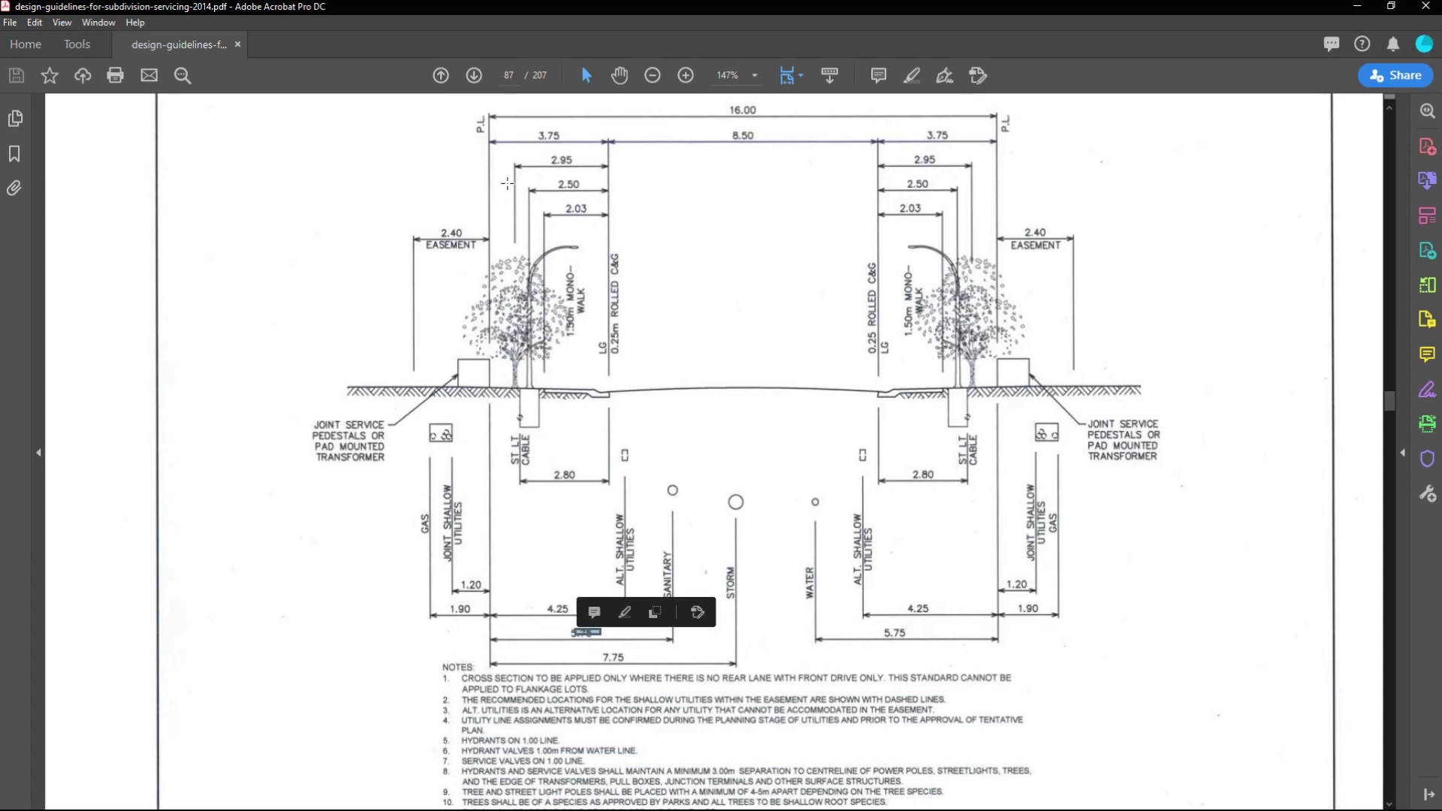
pyautogui.click(730, 595)
pyautogui.click(730, 590)
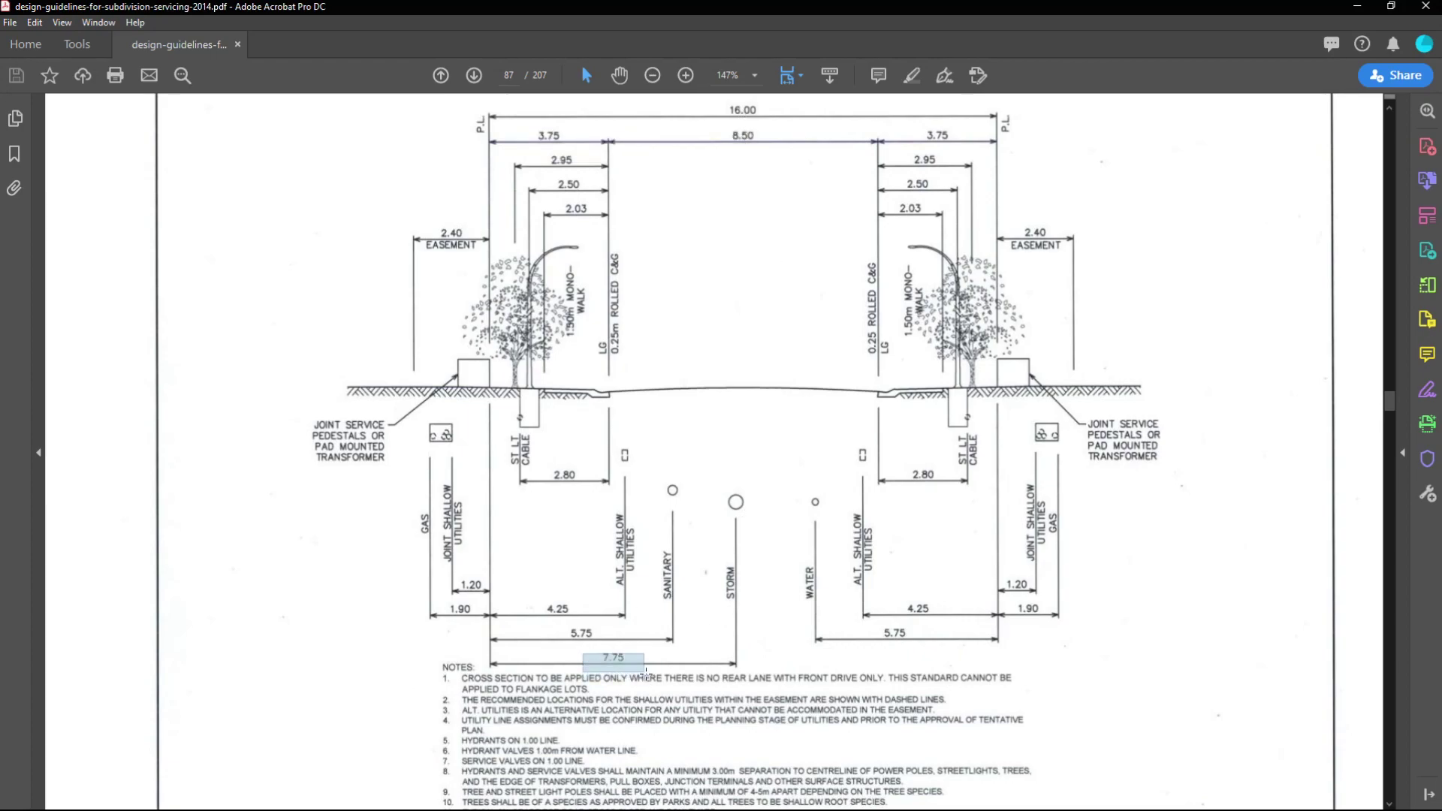
pyautogui.moveTo(646, 675); pyautogui.dragTo(665, 681)
pyautogui.scroll(1, 664, 681)
pyautogui.click(721, 544)
pyautogui.click(732, 537)
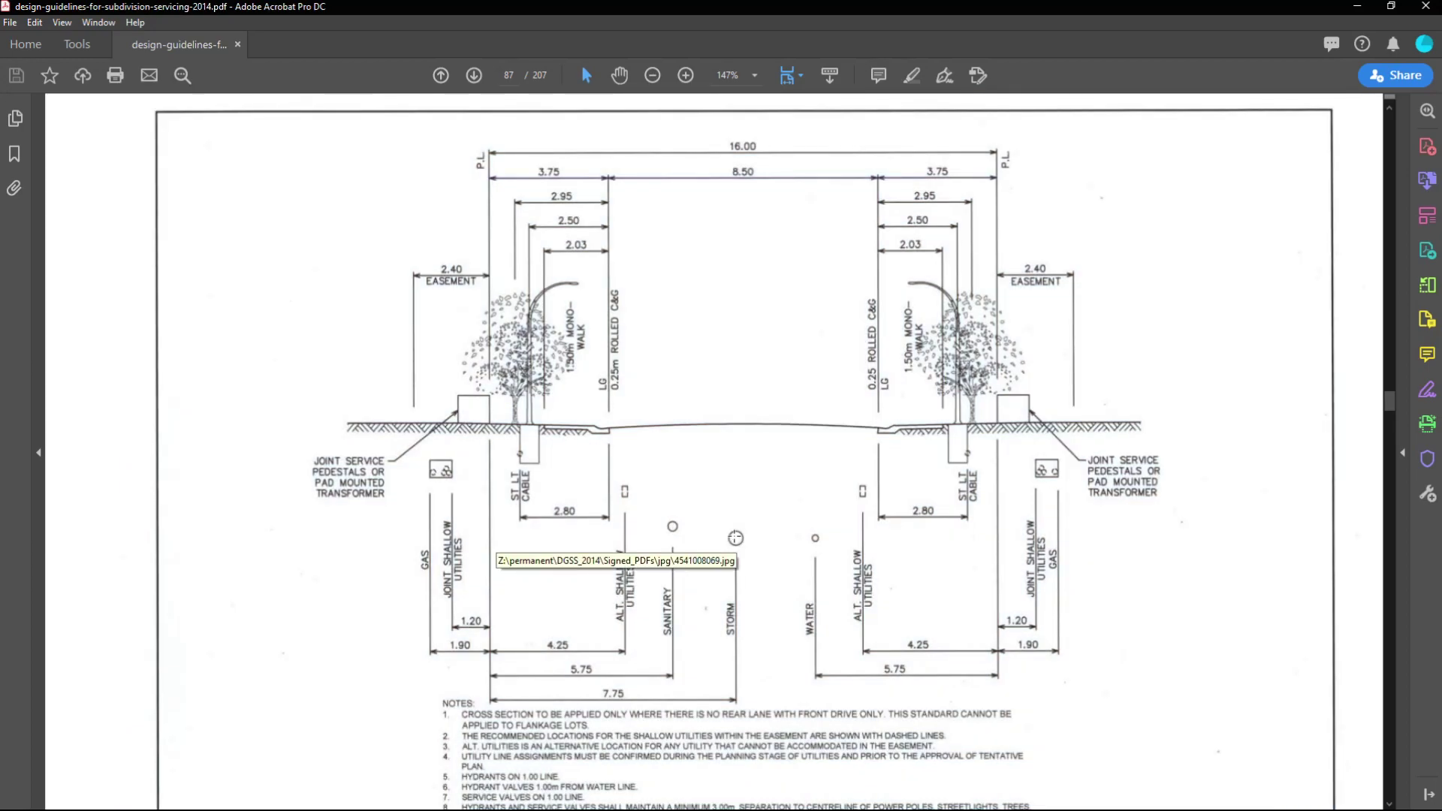
pyautogui.scroll(-2, 739, 540)
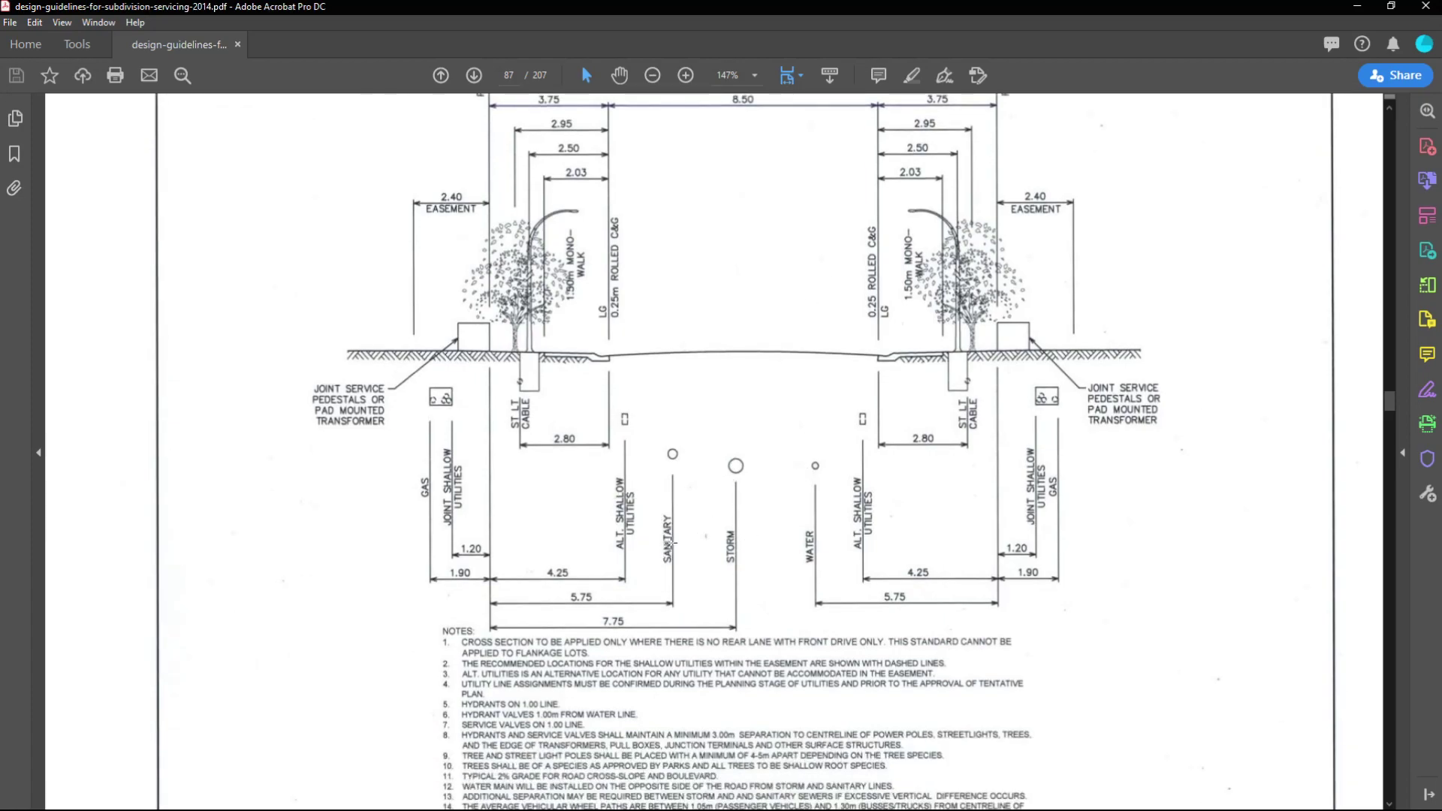
pyautogui.moveTo(614, 609); pyautogui.dragTo(648, 648)
# Step: Check the water main's offset from the opposite property line in the road cross-section
pyautogui.click(906, 594)
pyautogui.click(880, 592)
pyautogui.moveTo(902, 614); pyautogui.dragTo(950, 637)
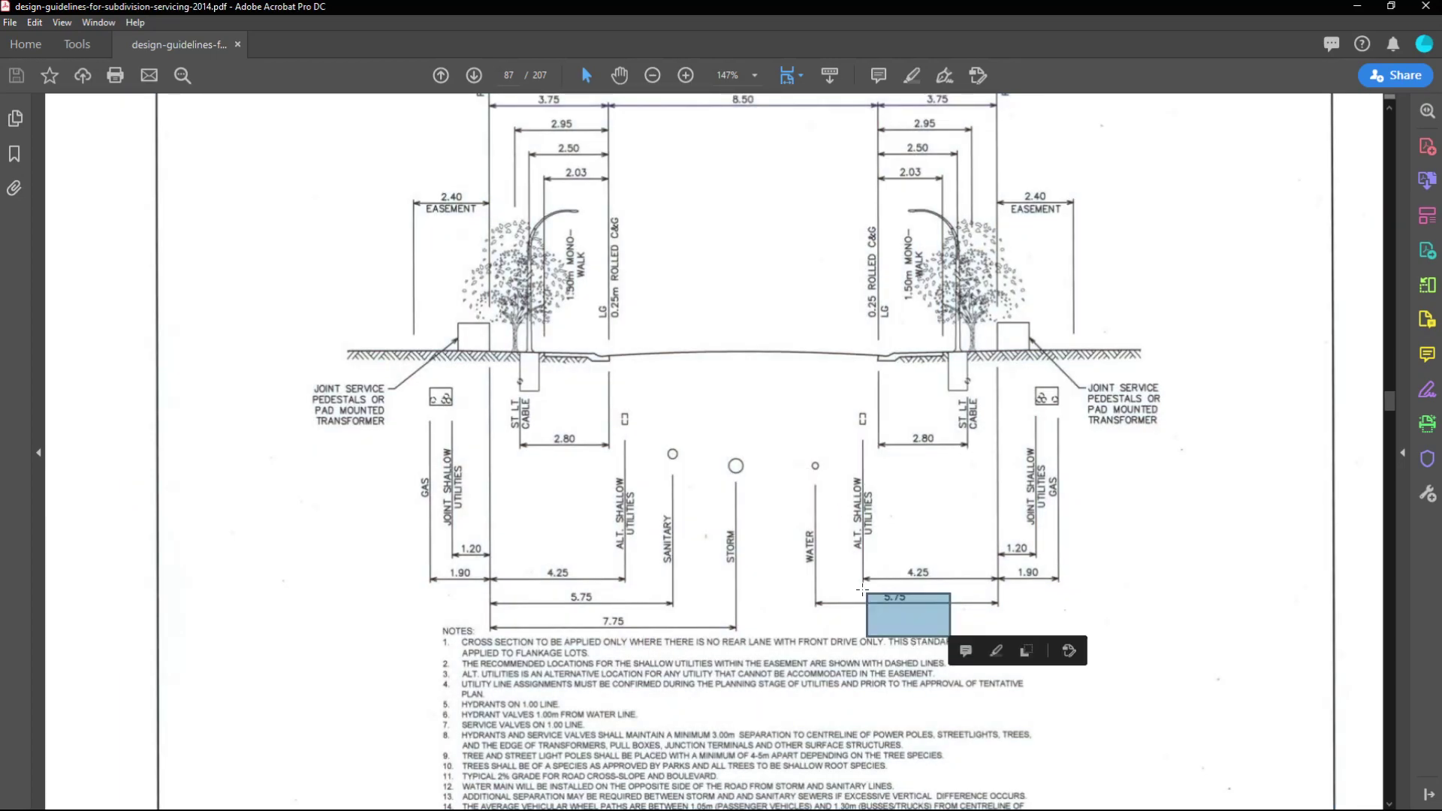
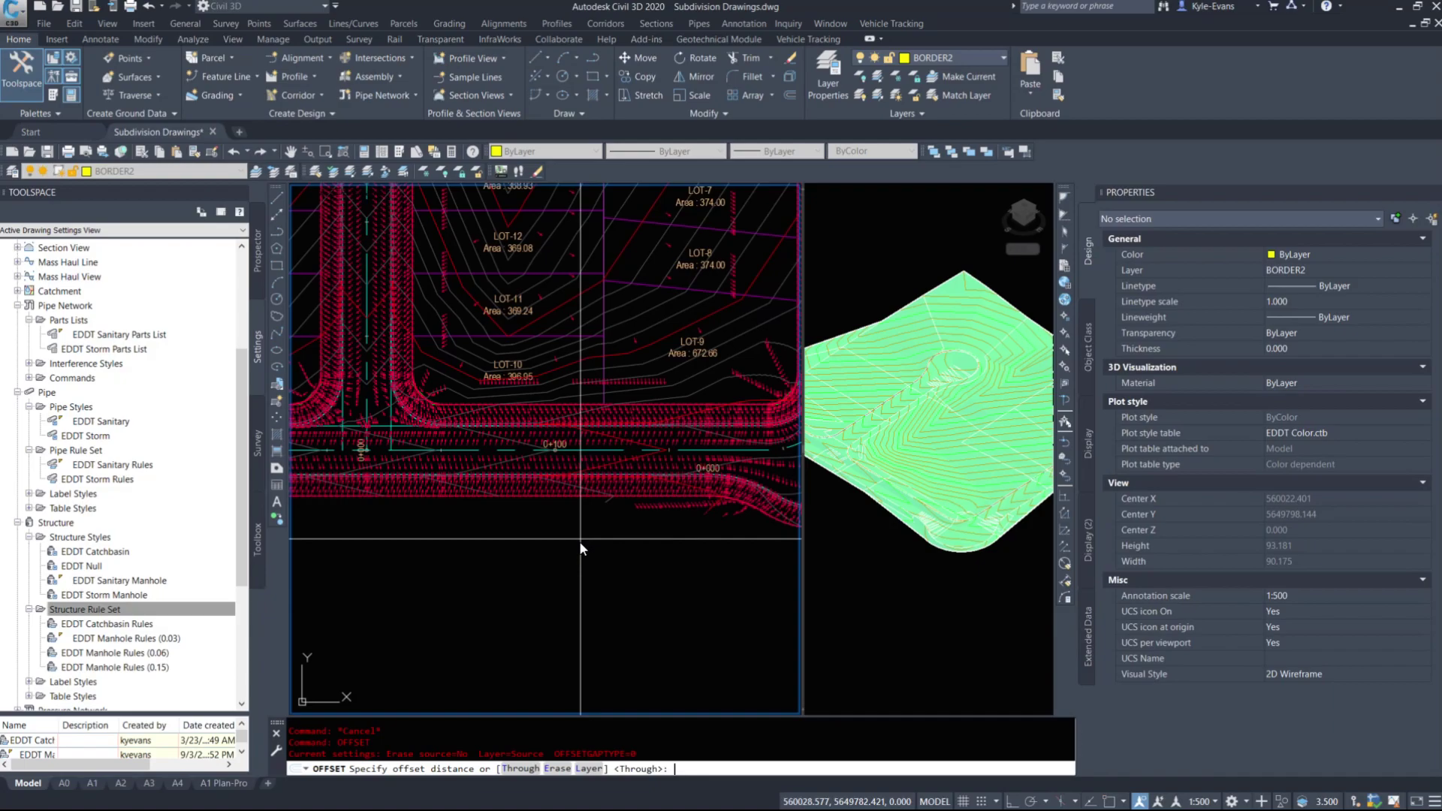
# Step: Set the offset distance to 0.25 and try to offset the main road's centreline near the bend at Lot 9
pyautogui.write('5')
pyautogui.press('Return')
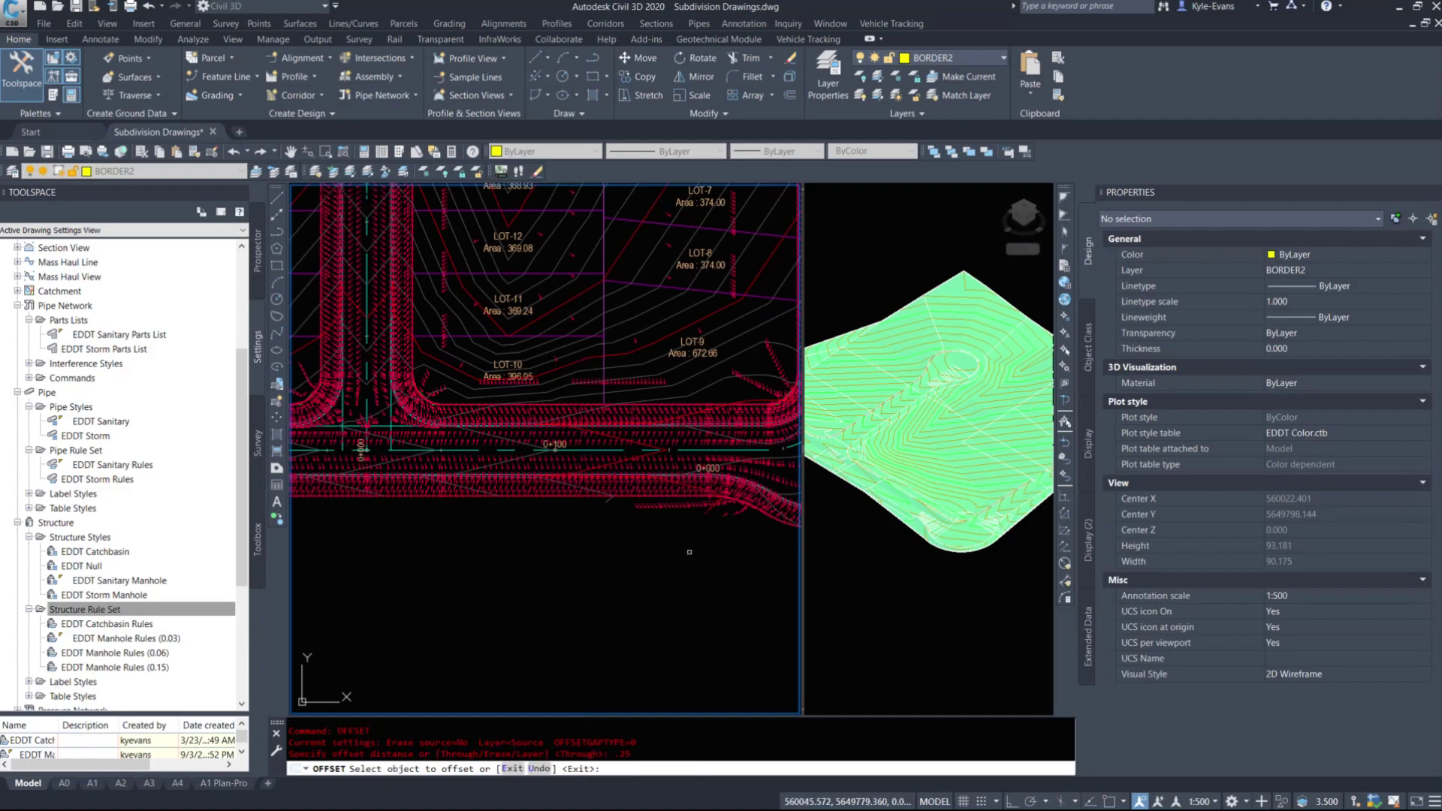
pyautogui.moveTo(769, 434); pyautogui.dragTo(635, 418, button='middle')
pyautogui.scroll(4, 654, 410)
pyautogui.click(667, 454)
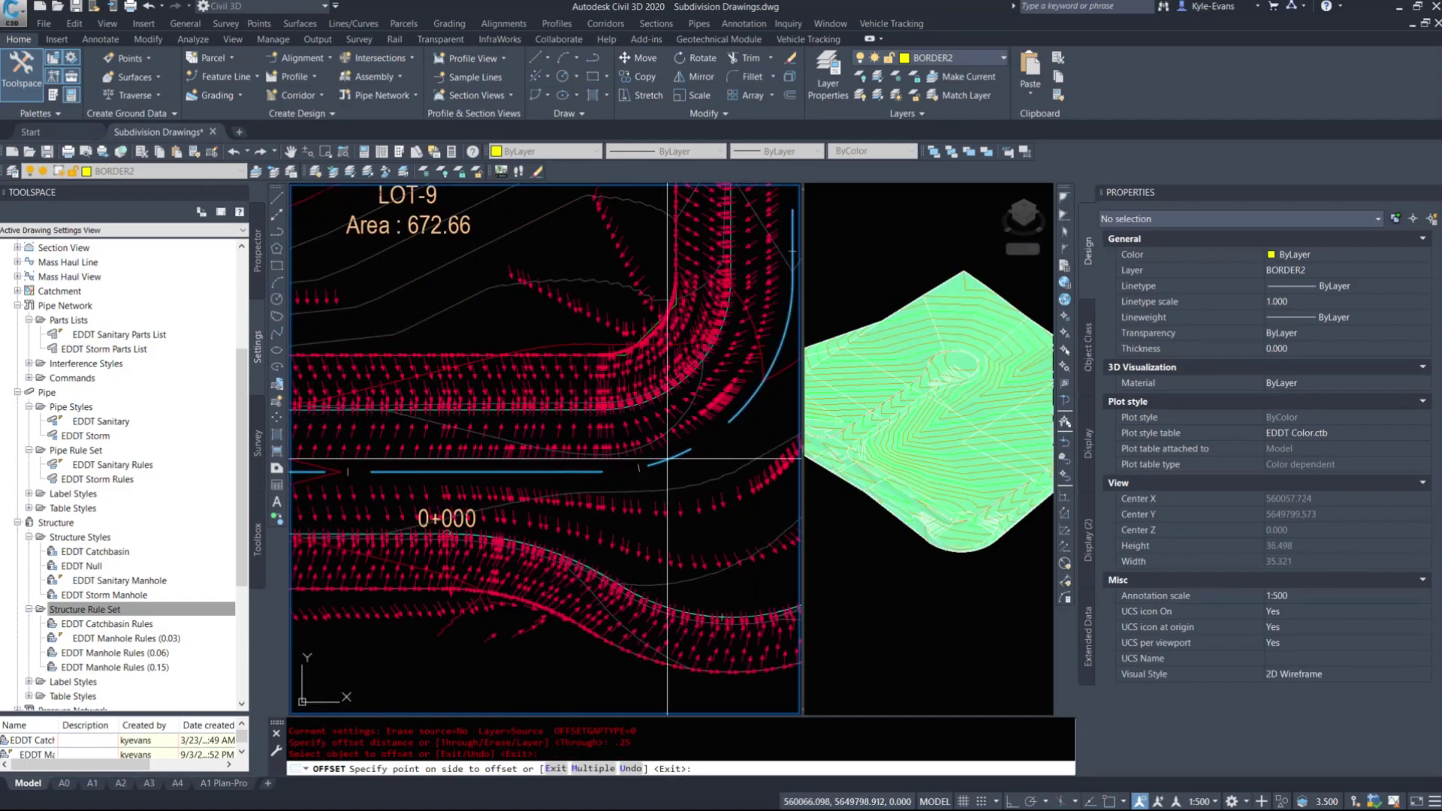
pyautogui.click(690, 535)
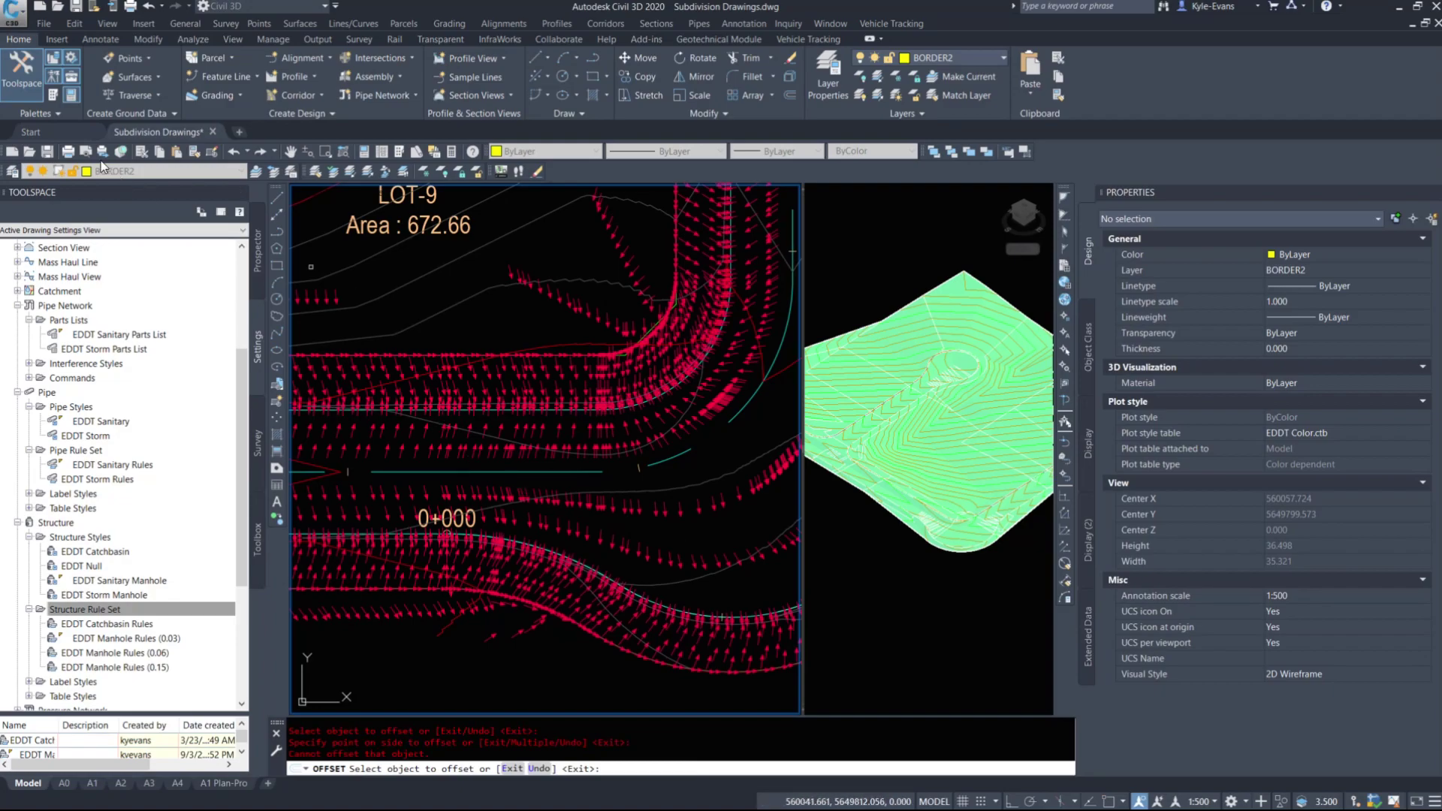
# Step: Offset the cul-de-sac road's centreline by 0.25 toward the Lot 14 and 15 side
pyautogui.scroll(-8, 593, 602)
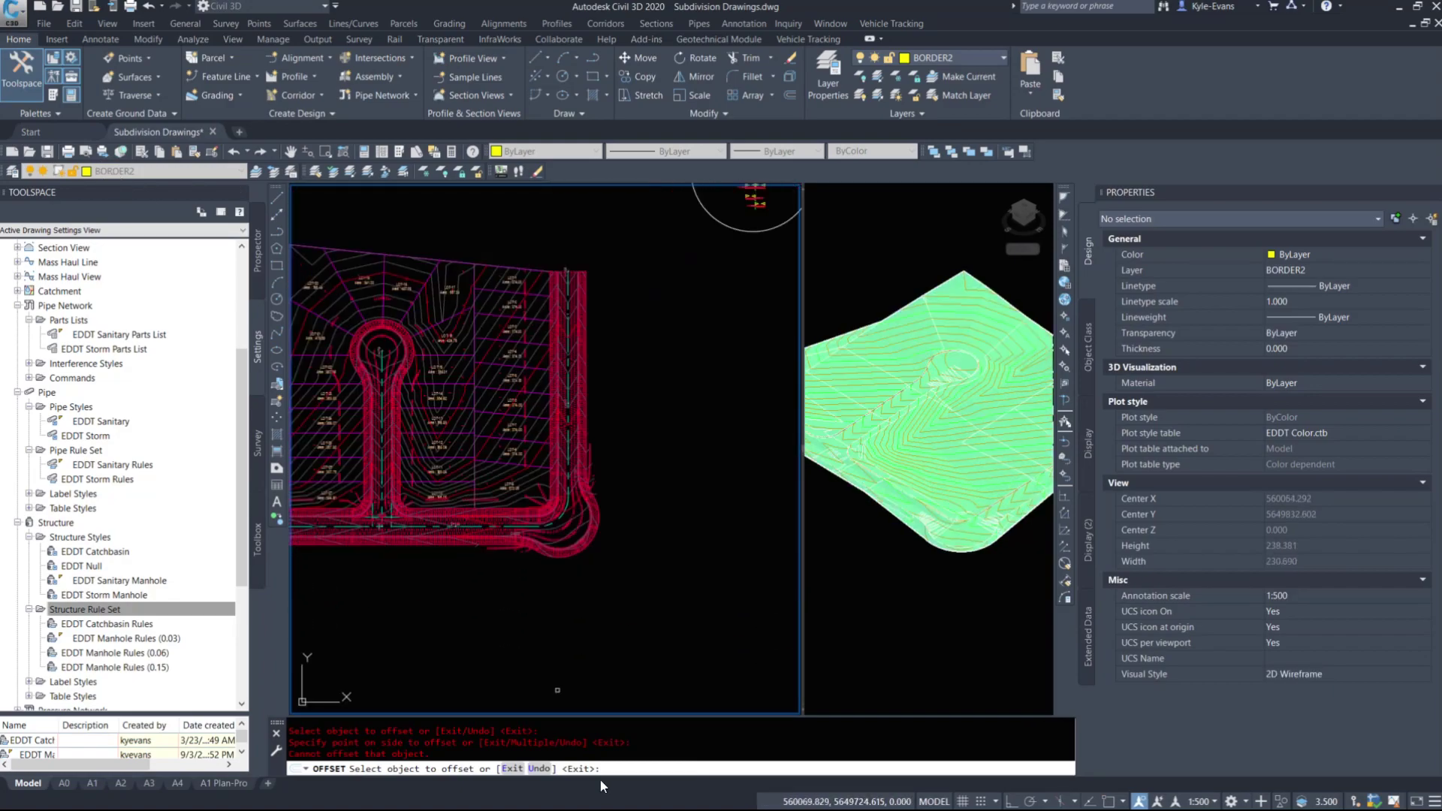
pyautogui.moveTo(327, 420); pyautogui.dragTo(478, 469, button='middle')
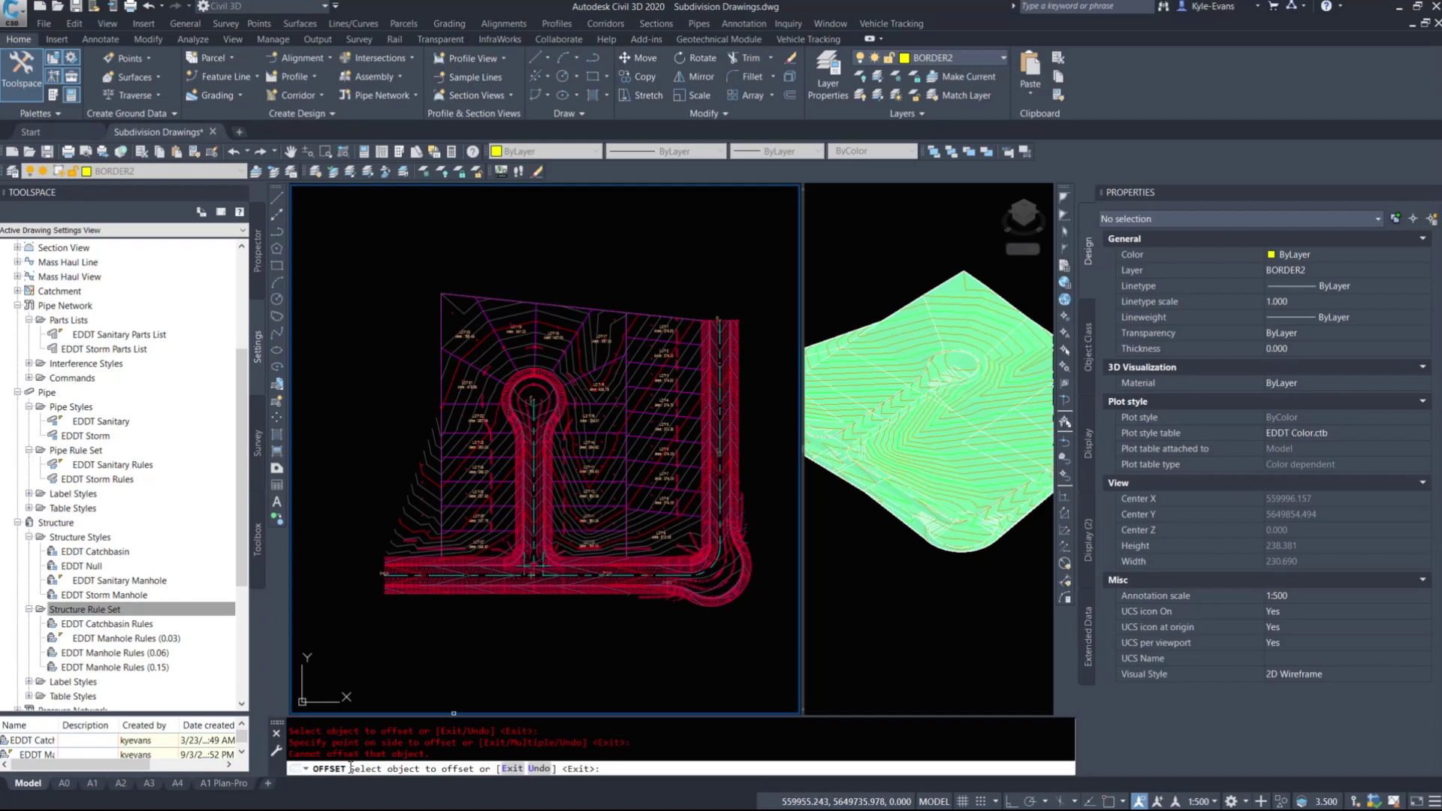
pyautogui.scroll(6, 625, 400)
pyautogui.moveTo(390, 401); pyautogui.dragTo(655, 416, button='middle')
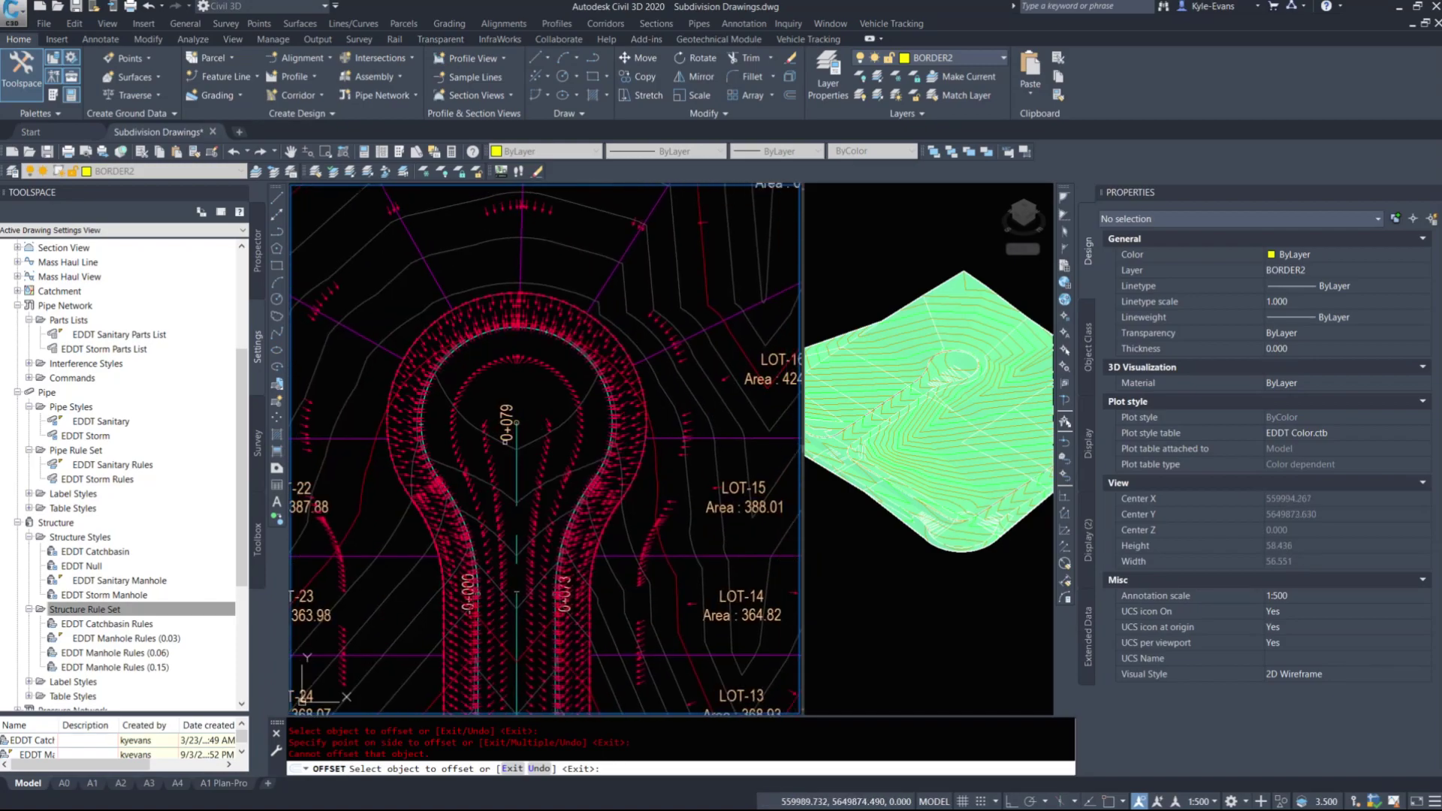
pyautogui.click(517, 455)
pyautogui.click(557, 465)
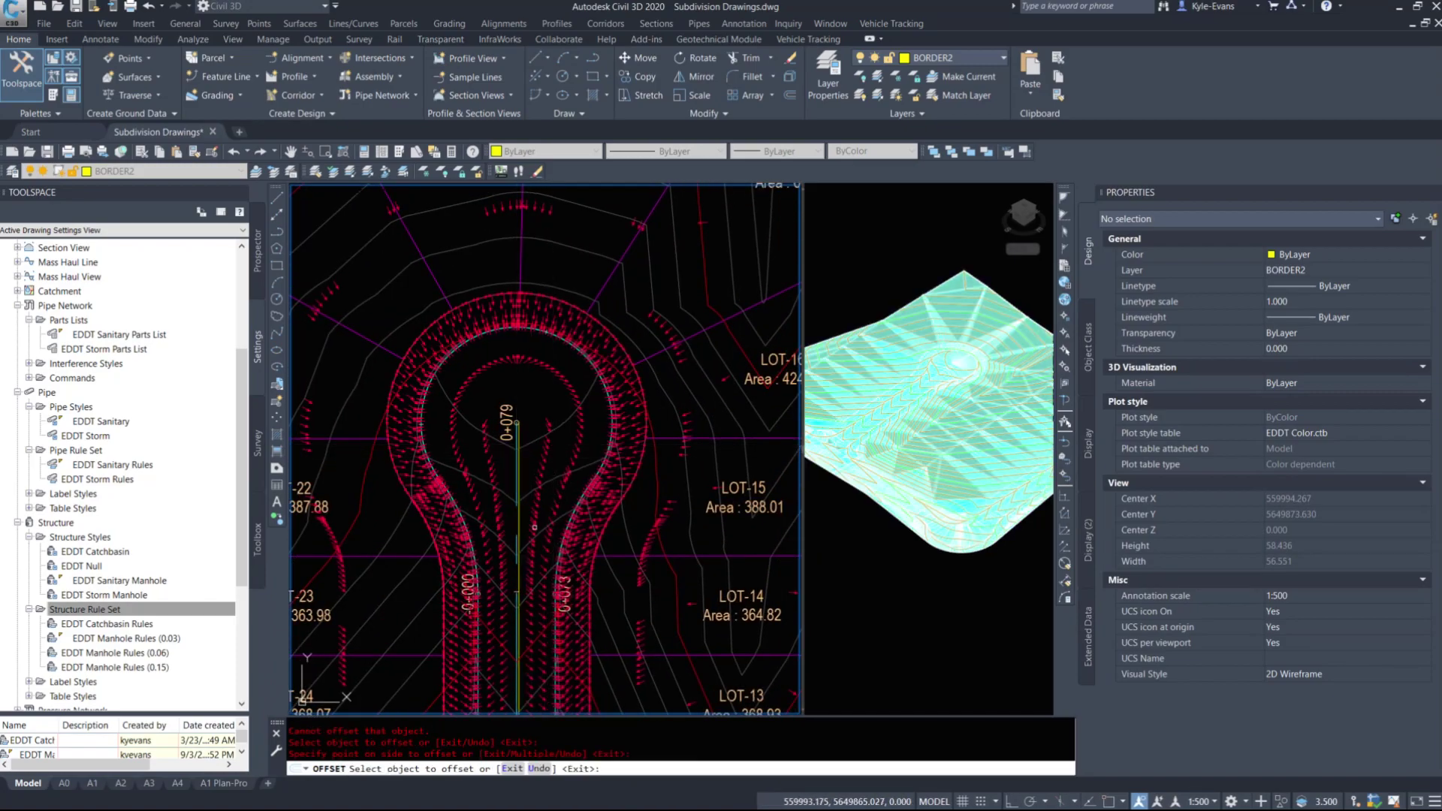
pyautogui.press('Escape')
# Step: Start a polyline at the main road centreline's 0+000 endpoint and run it to the endpoint before the bend at Lot 9
pyautogui.write('pl')
pyautogui.press('Return')
pyautogui.scroll(-6, 419, 566)
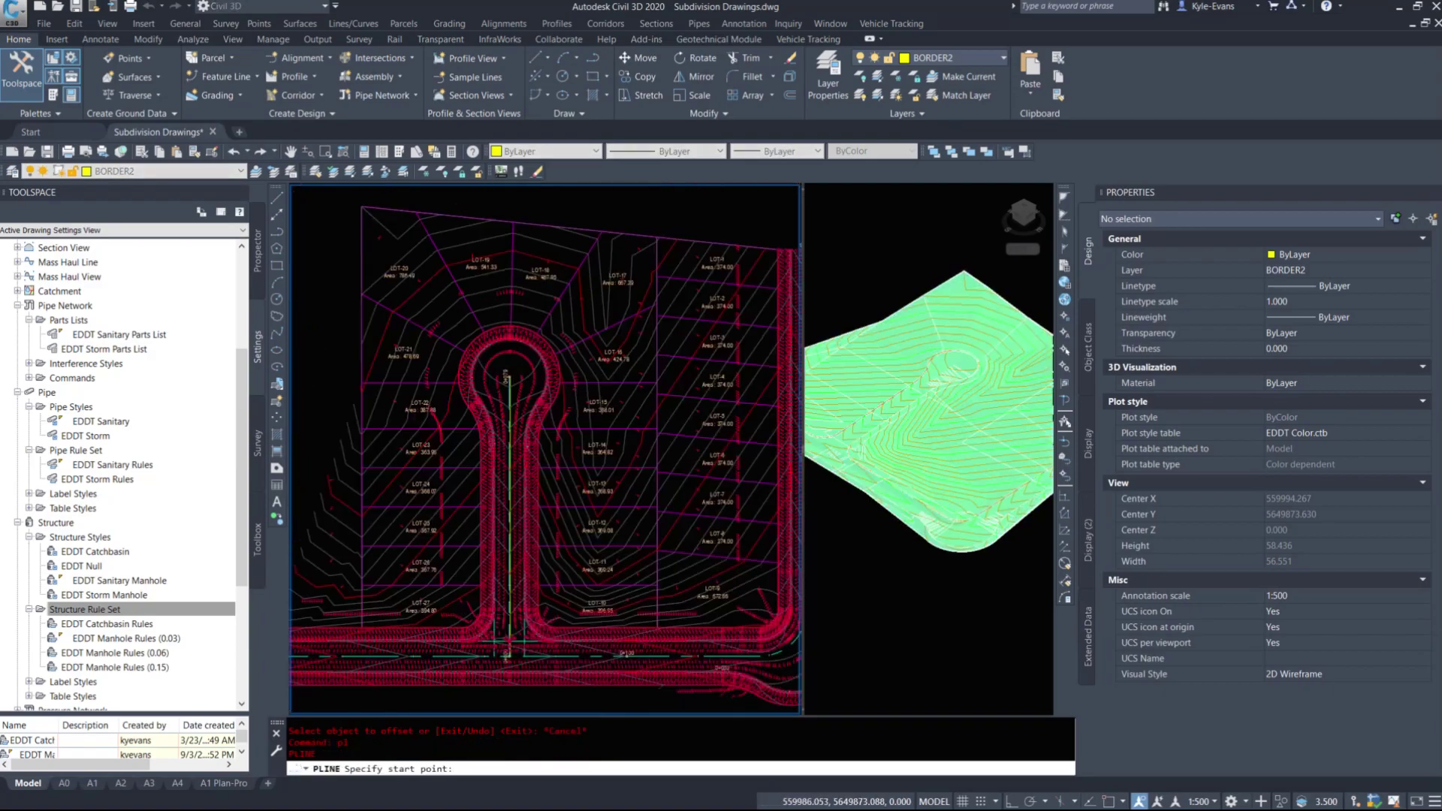
pyautogui.scroll(5, 419, 566)
pyautogui.scroll(1, 426, 524)
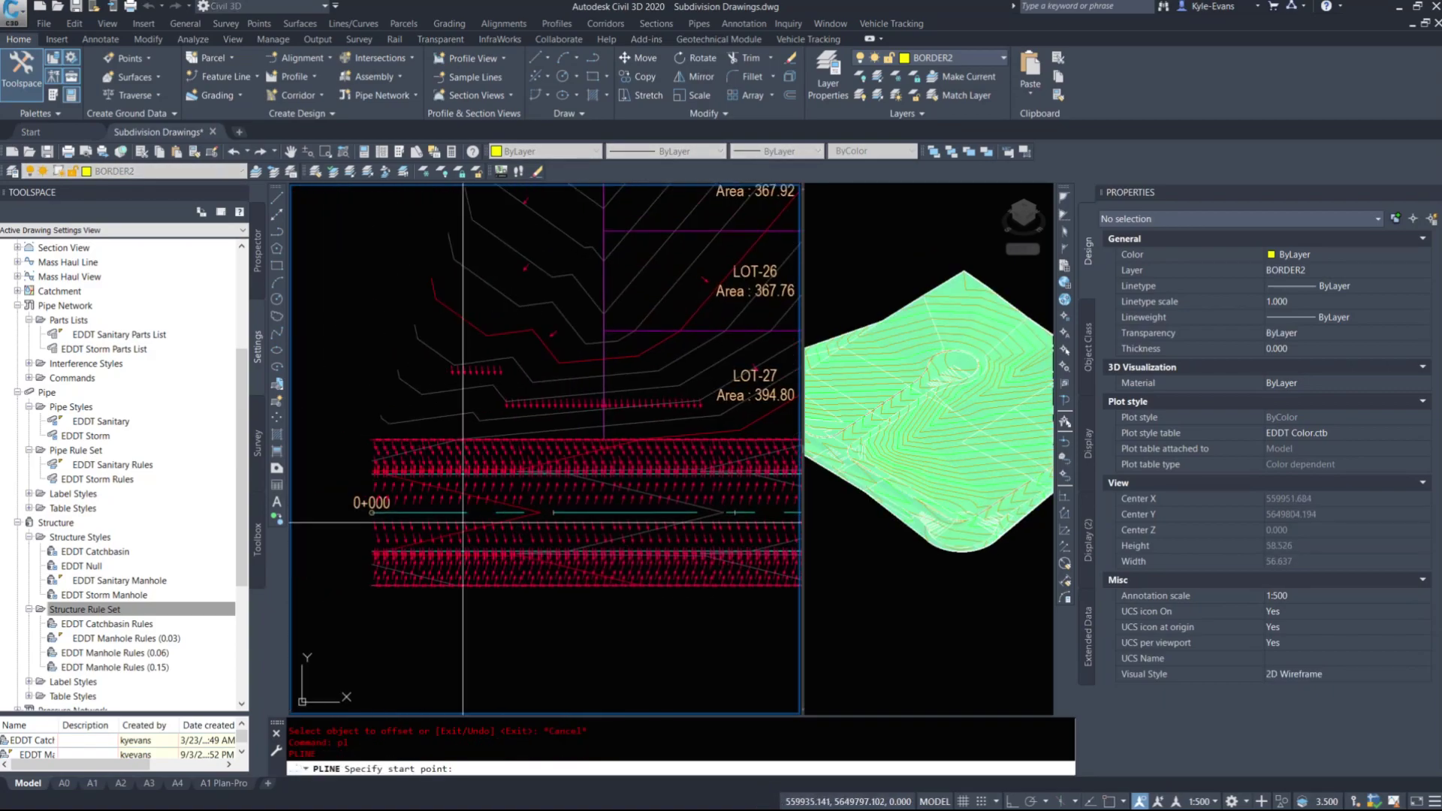
pyautogui.keyDown('shift'); pyautogui.rightClick(425, 523); pyautogui.keyUp('shift')
pyautogui.click(466, 300)
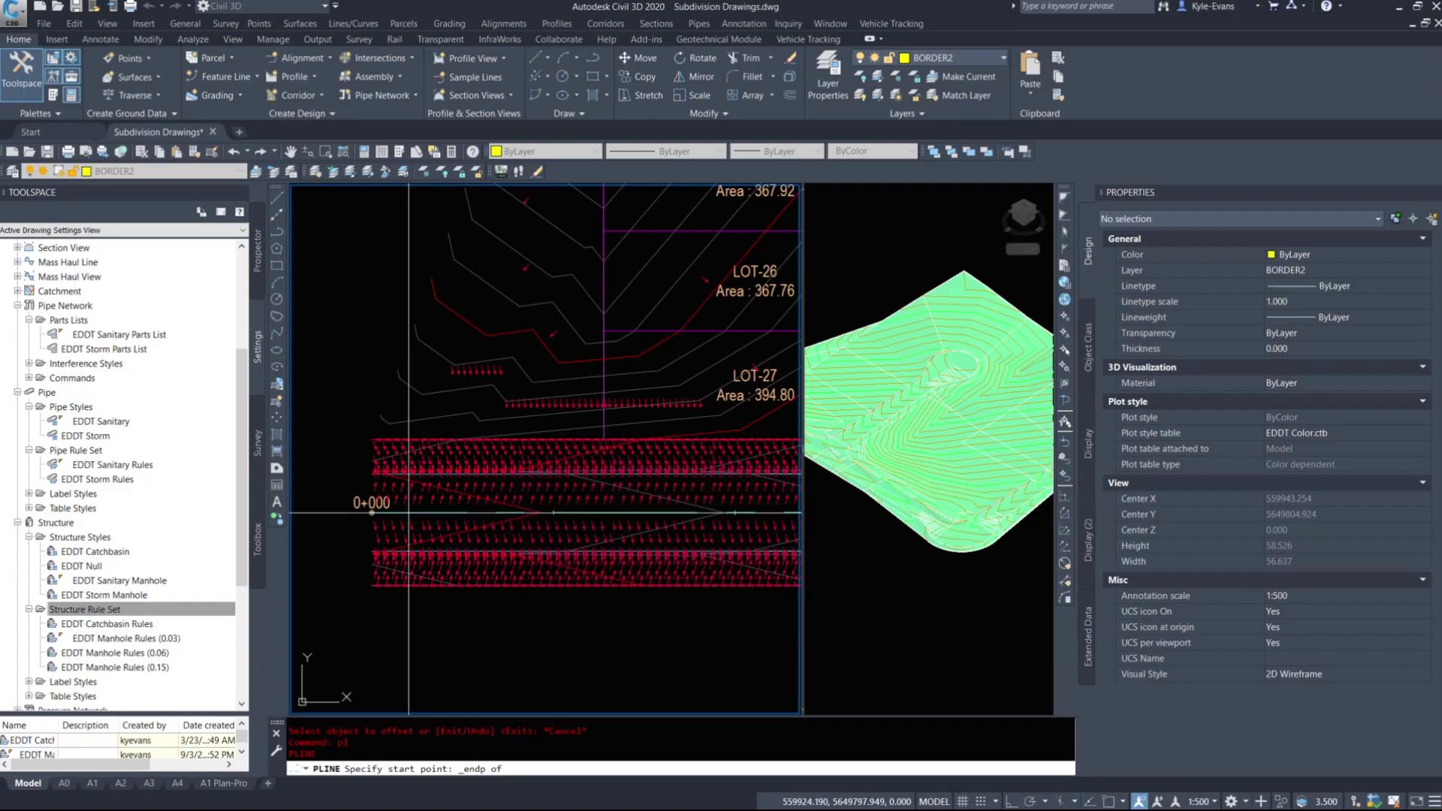
pyautogui.click(372, 511)
pyautogui.scroll(-5, 361, 526)
pyautogui.keyDown('shift'); pyautogui.rightClick(617, 563); pyautogui.keyUp('shift')
pyautogui.click(658, 340)
pyautogui.scroll(5, 637, 532)
pyautogui.click(664, 512)
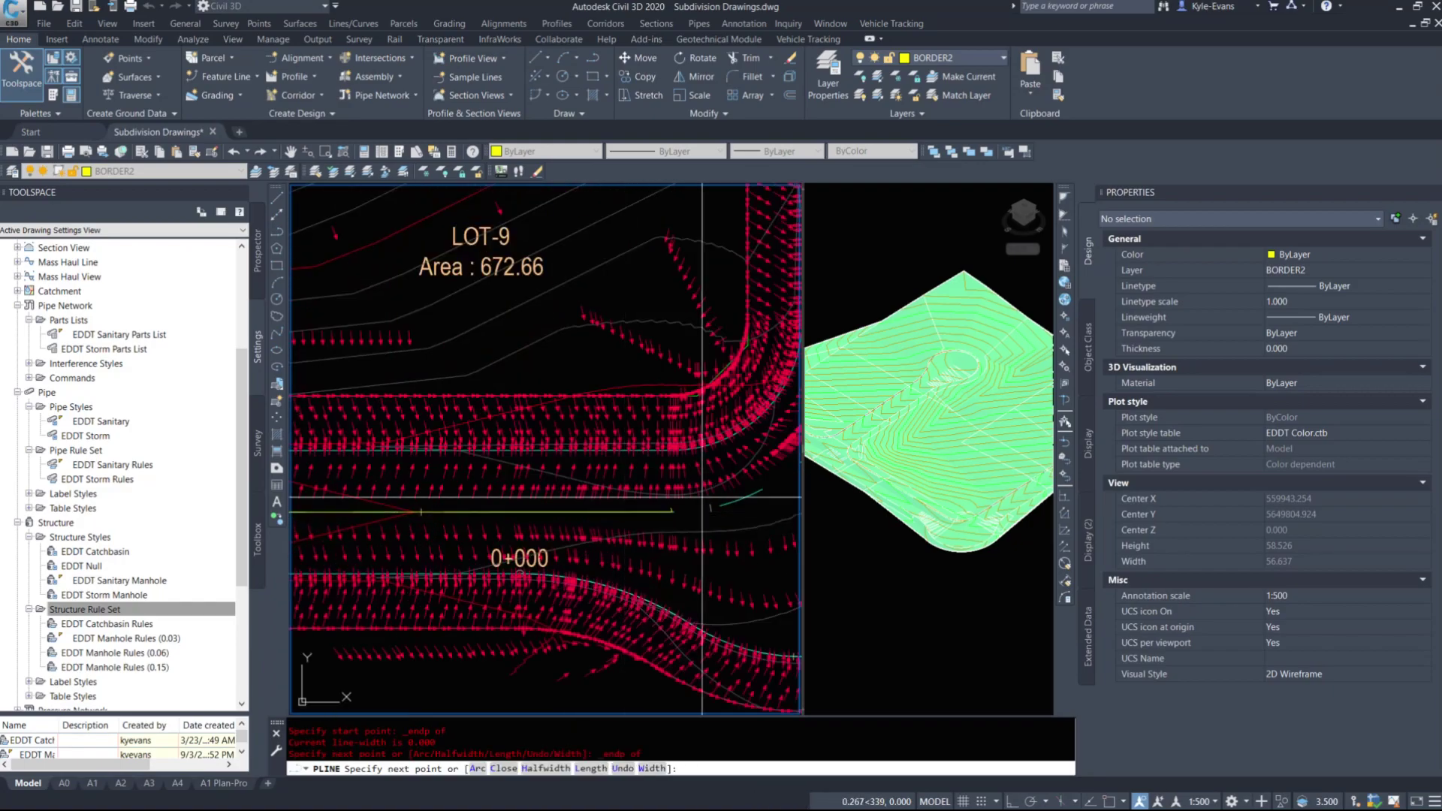
# Step: Continue the polyline with an arc around the Lot 9 bend, ending at the centreline curve's far endpoint
pyautogui.moveTo(781, 375); pyautogui.dragTo(296, 501, button='middle')
pyautogui.scroll(-3, 504, 531)
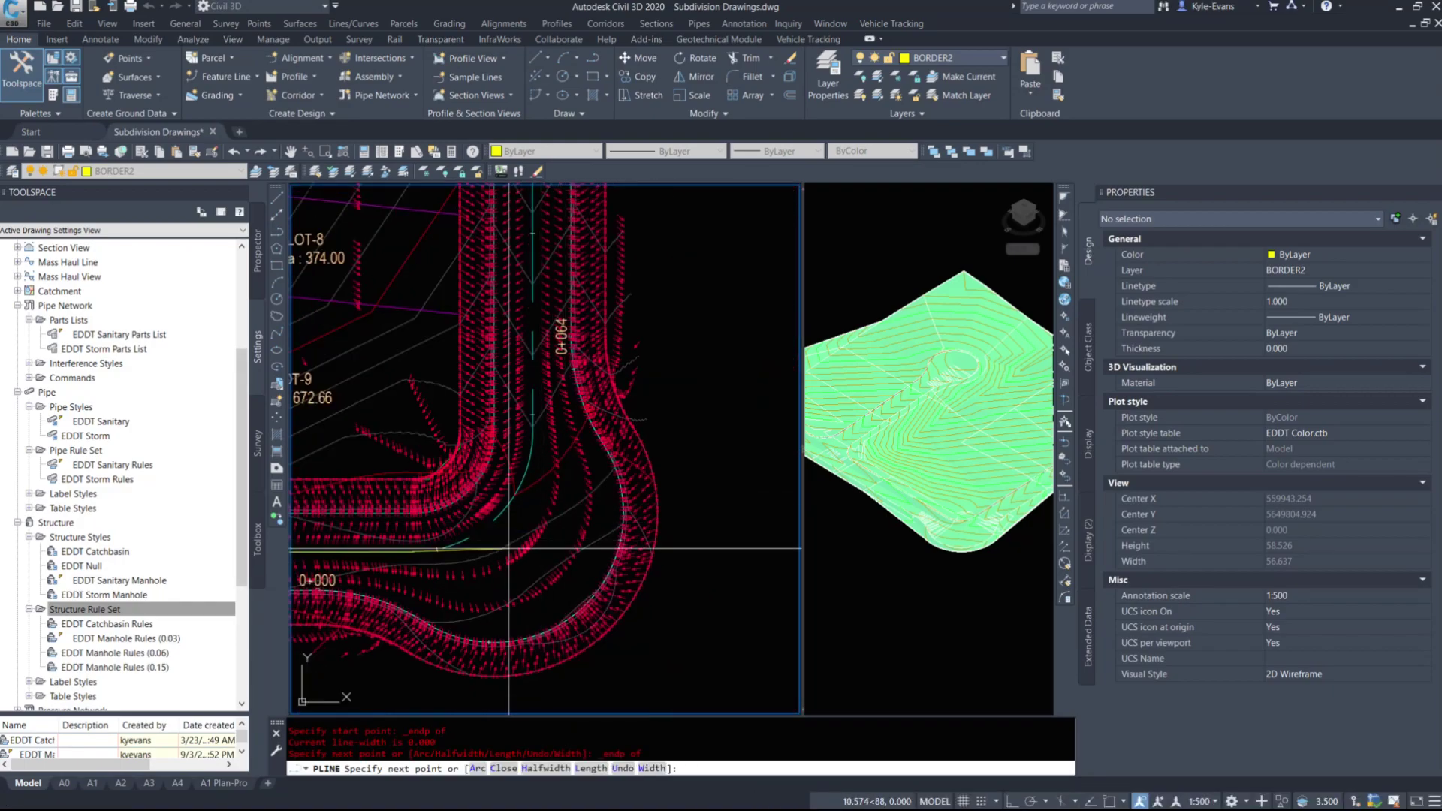
pyautogui.write('a')
pyautogui.press('Return')
pyautogui.keyDown('shift'); pyautogui.rightClick(525, 456); pyautogui.keyUp('shift')
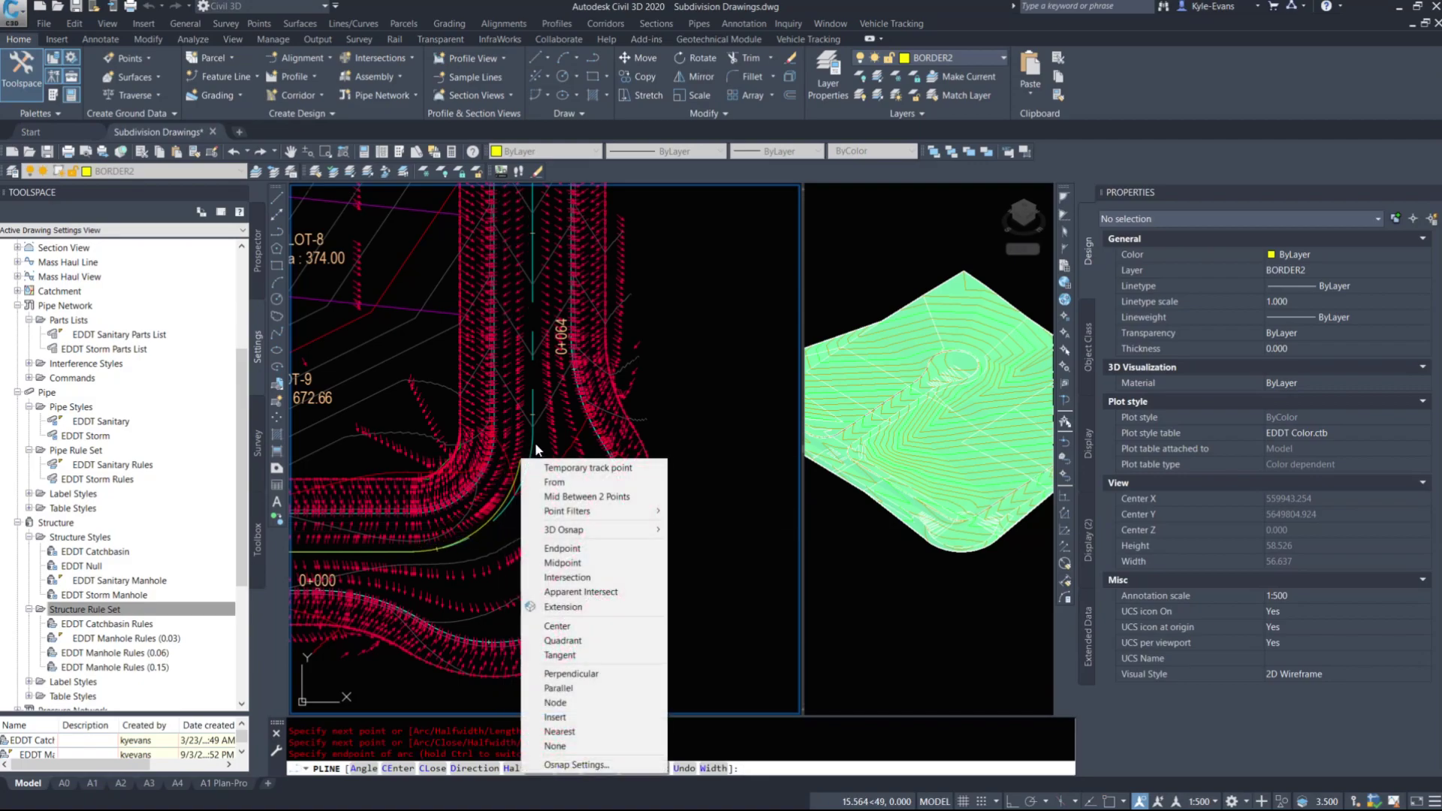
pyautogui.click(571, 559)
pyautogui.click(534, 436)
pyautogui.scroll(-4, 564, 495)
# Step: Return to straight segments and finish the polyline at the centreline's end at station 0+259
pyautogui.press('Return')
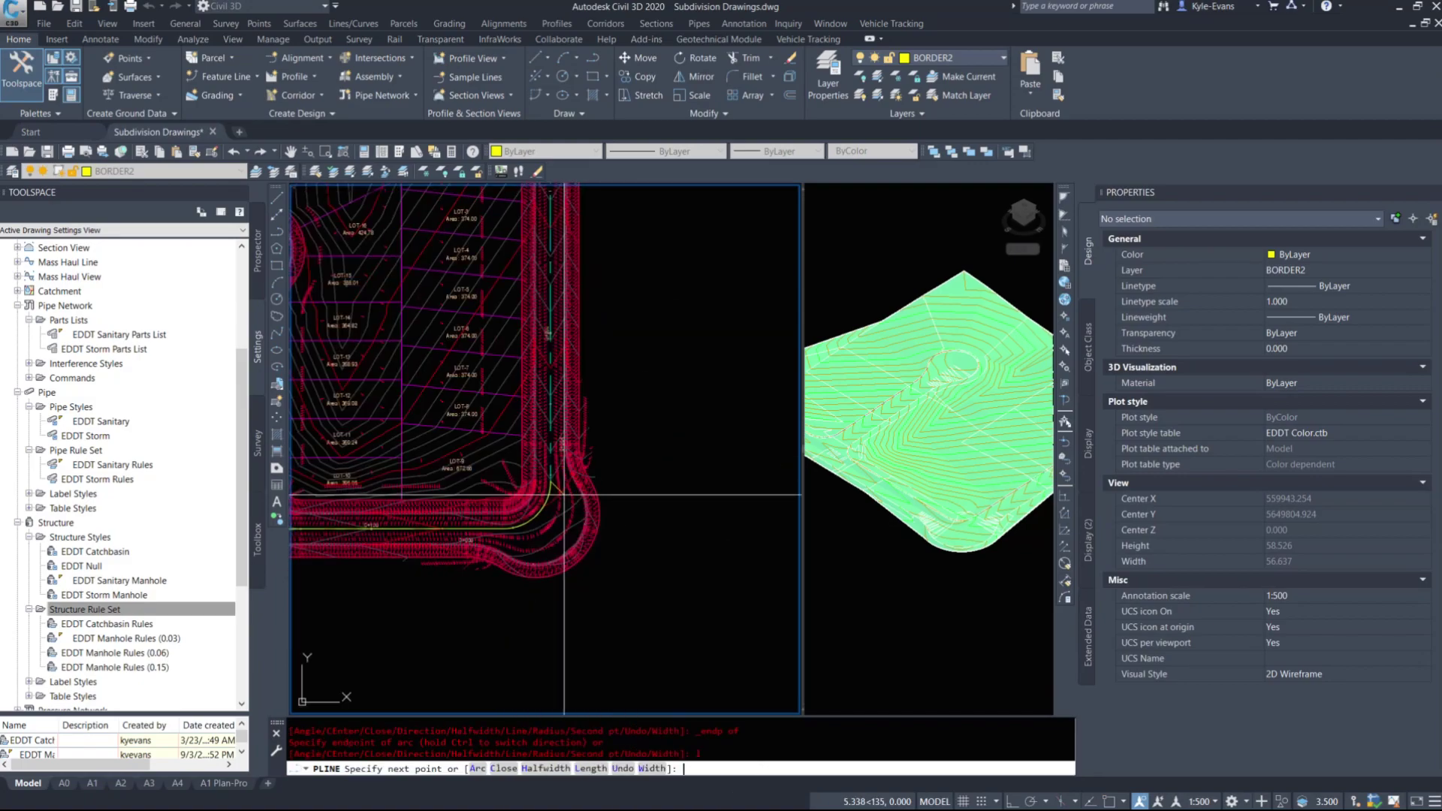
pyautogui.moveTo(647, 421); pyautogui.dragTo(624, 616, button='middle')
pyautogui.keyDown('shift'); pyautogui.rightClick(503, 327); pyautogui.keyUp('shift')
pyautogui.click(544, 417)
pyautogui.scroll(4, 520, 320)
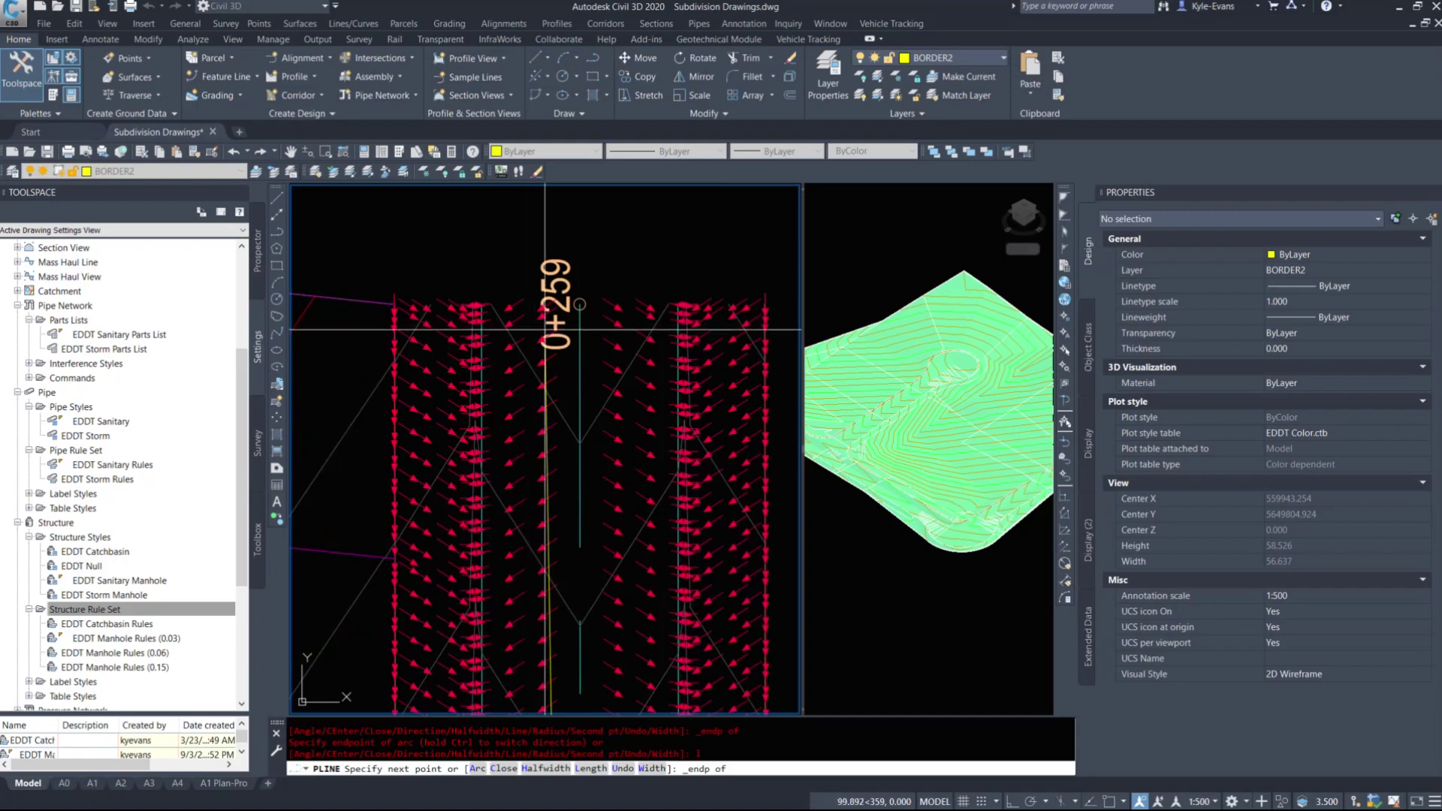
pyautogui.click(577, 321)
pyautogui.press('Escape')
# Step: Fillet the polyline's two straight segments with radius 0 to square off the corner at the Lot 9 bend
pyautogui.scroll(-5, 648, 292)
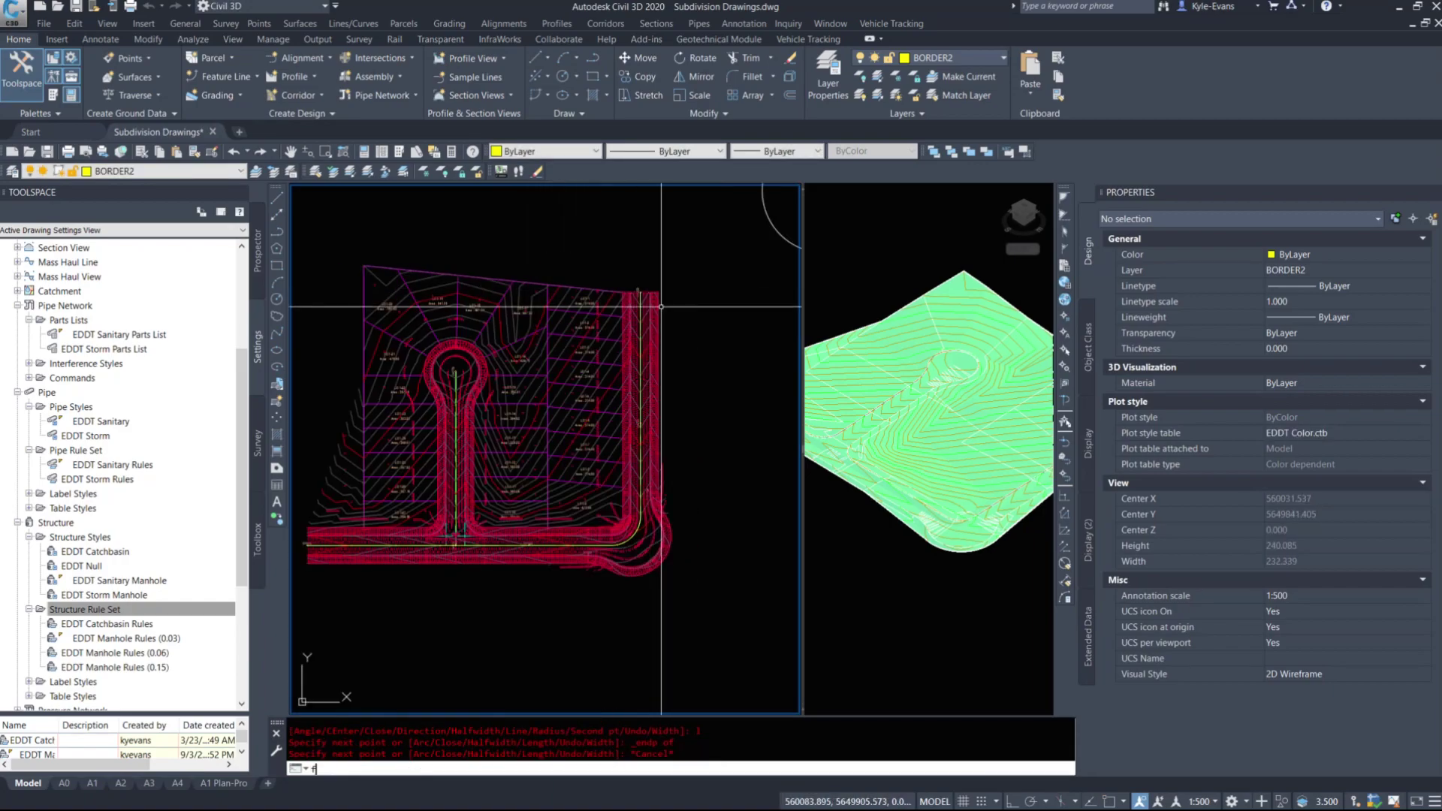
pyautogui.write('fillet')
pyautogui.press('Return')
pyautogui.write('r')
pyautogui.press('Return')
pyautogui.write('0')
pyautogui.press('Return')
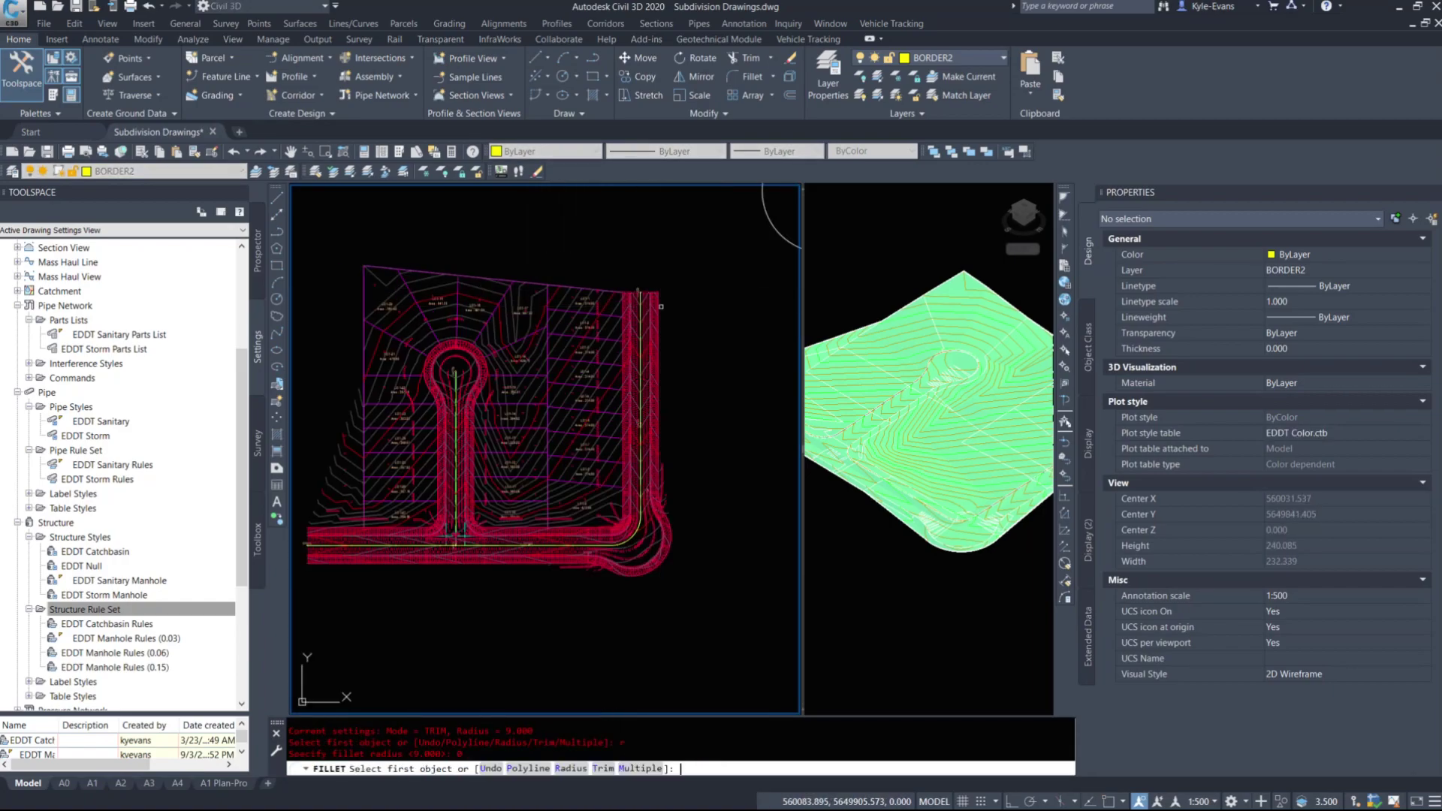
pyautogui.click(589, 546)
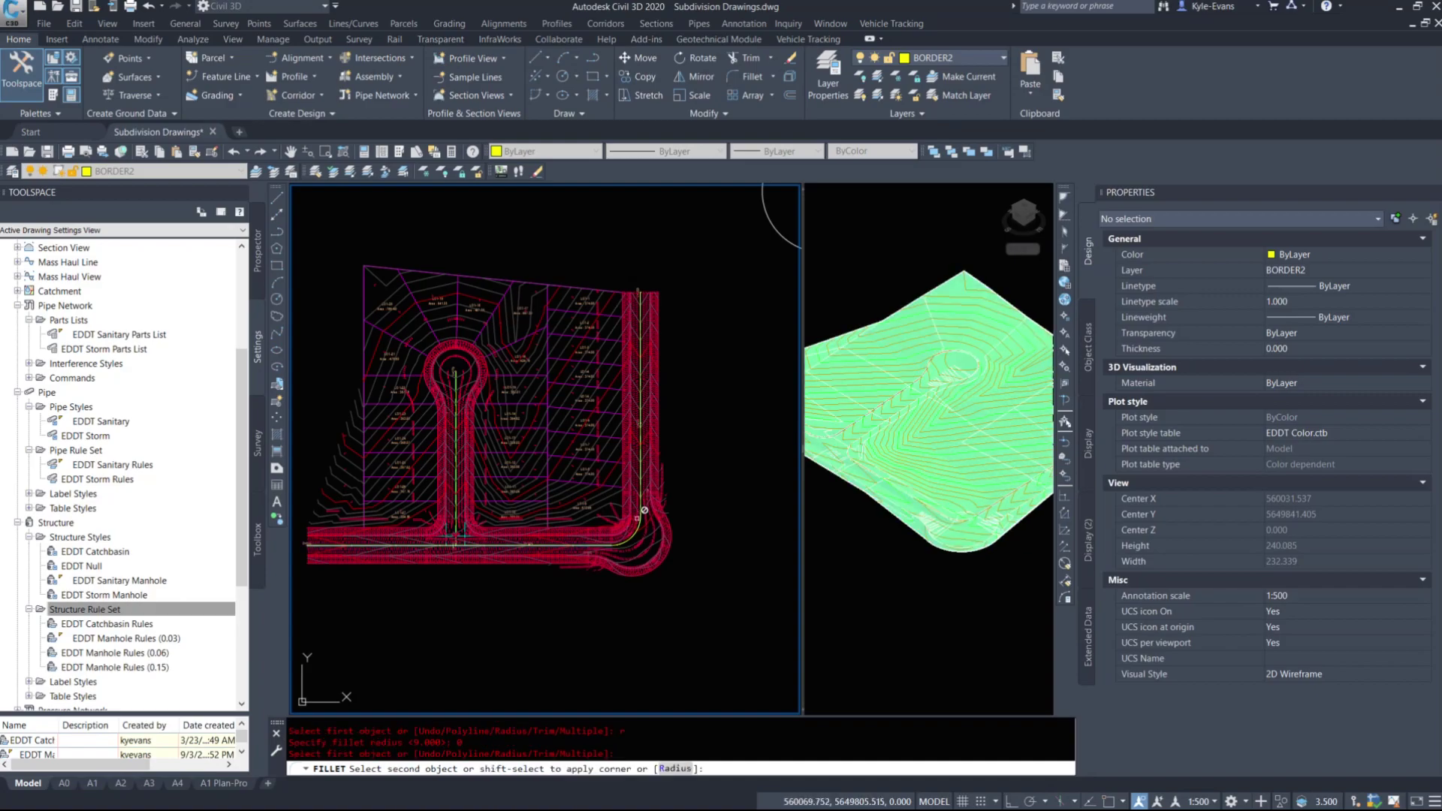
pyautogui.click(639, 487)
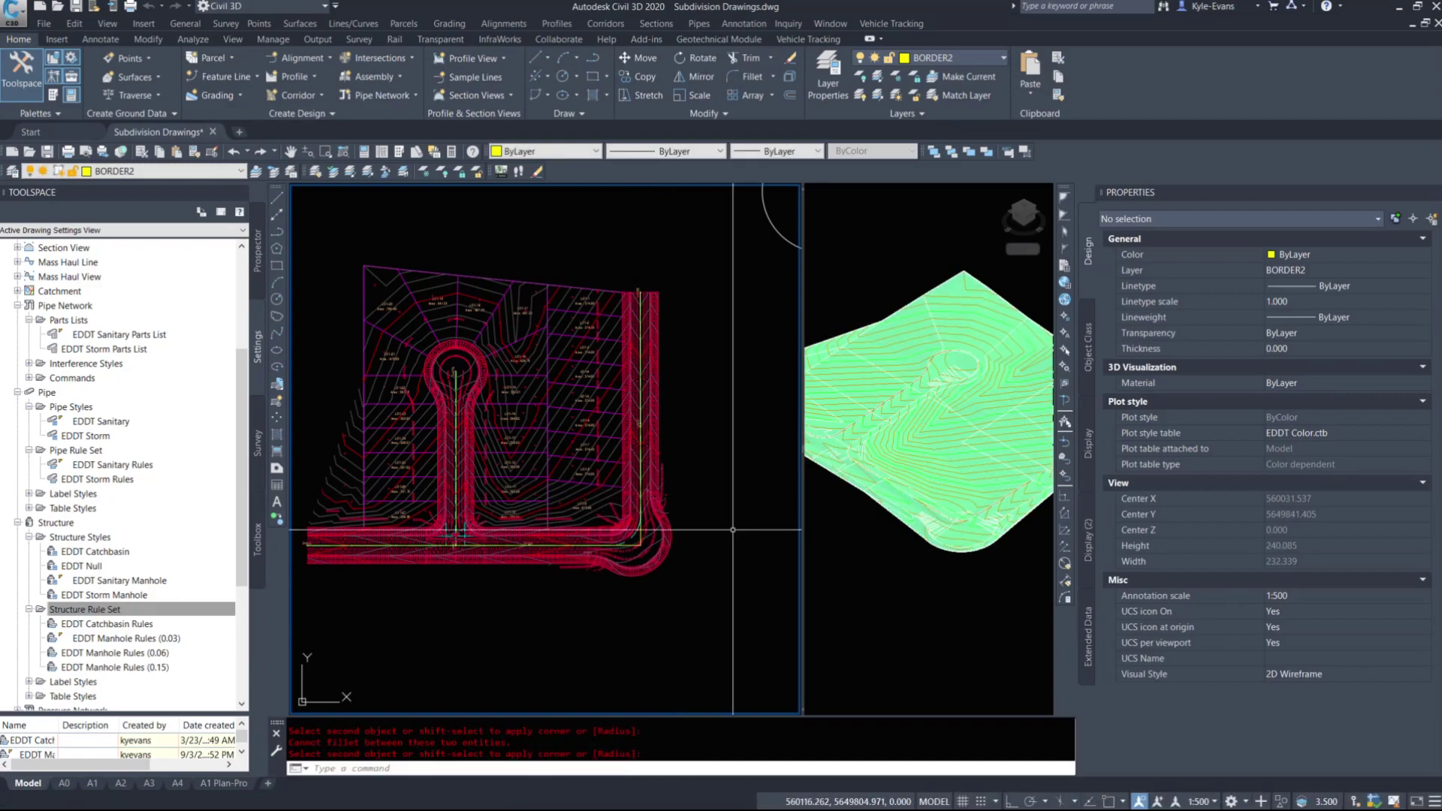
# Step: Offset the squared main road polyline by 0.25 toward the outside of the bend
pyautogui.write('offset')
pyautogui.press('Return')
pyautogui.write('.25')
pyautogui.press('Return')
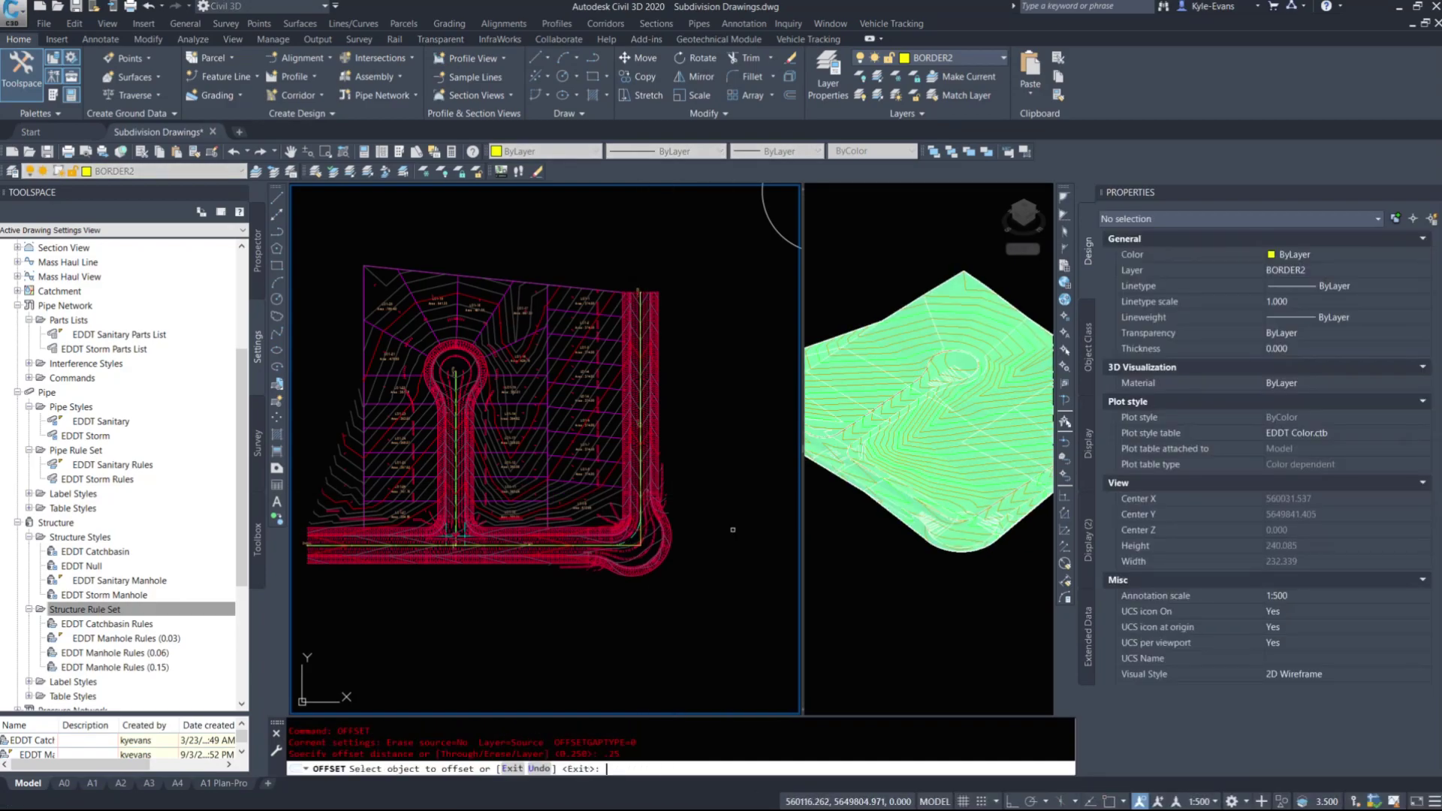
pyautogui.scroll(5, 620, 559)
pyautogui.click(483, 437)
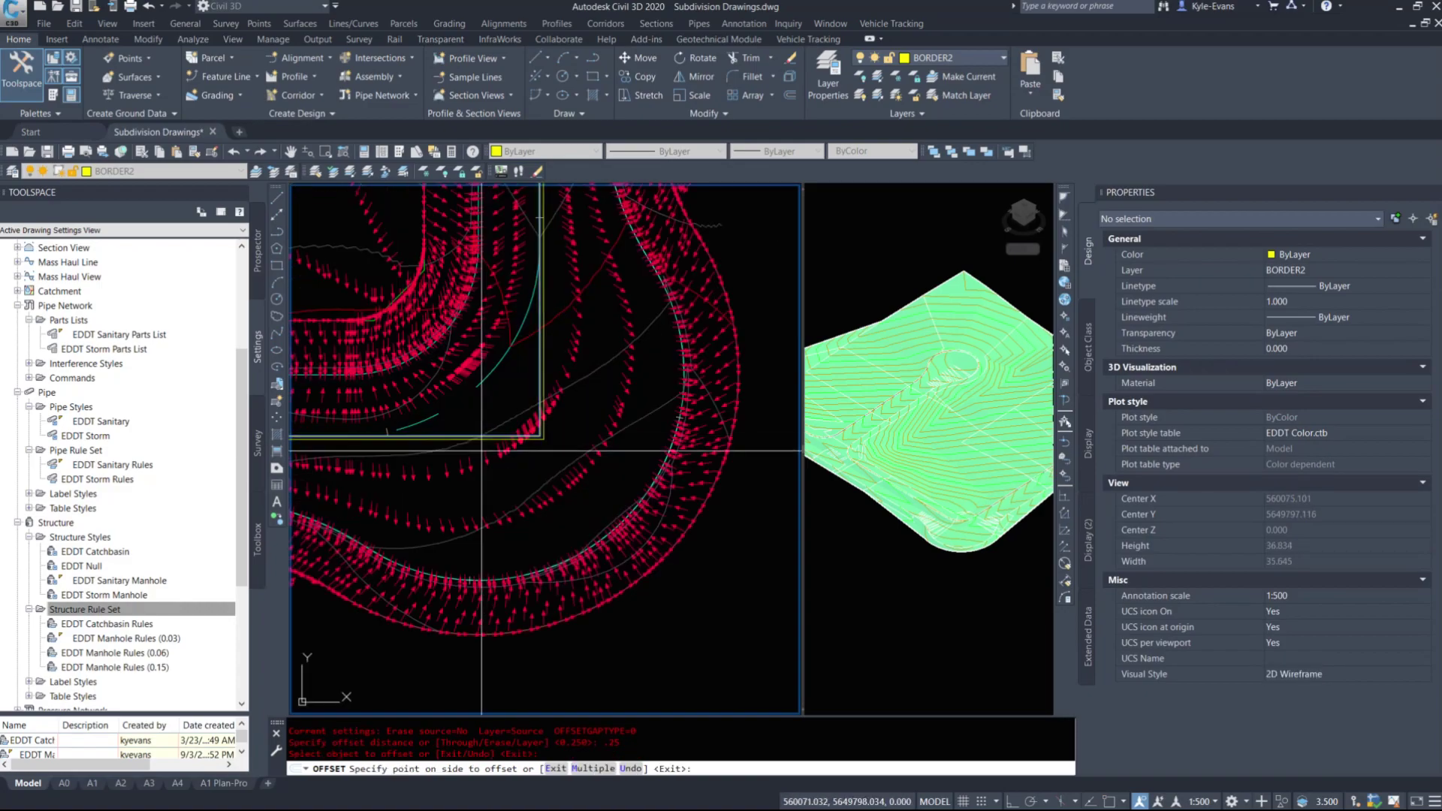
pyautogui.click(480, 454)
pyautogui.press('Escape')
pyautogui.click(494, 435)
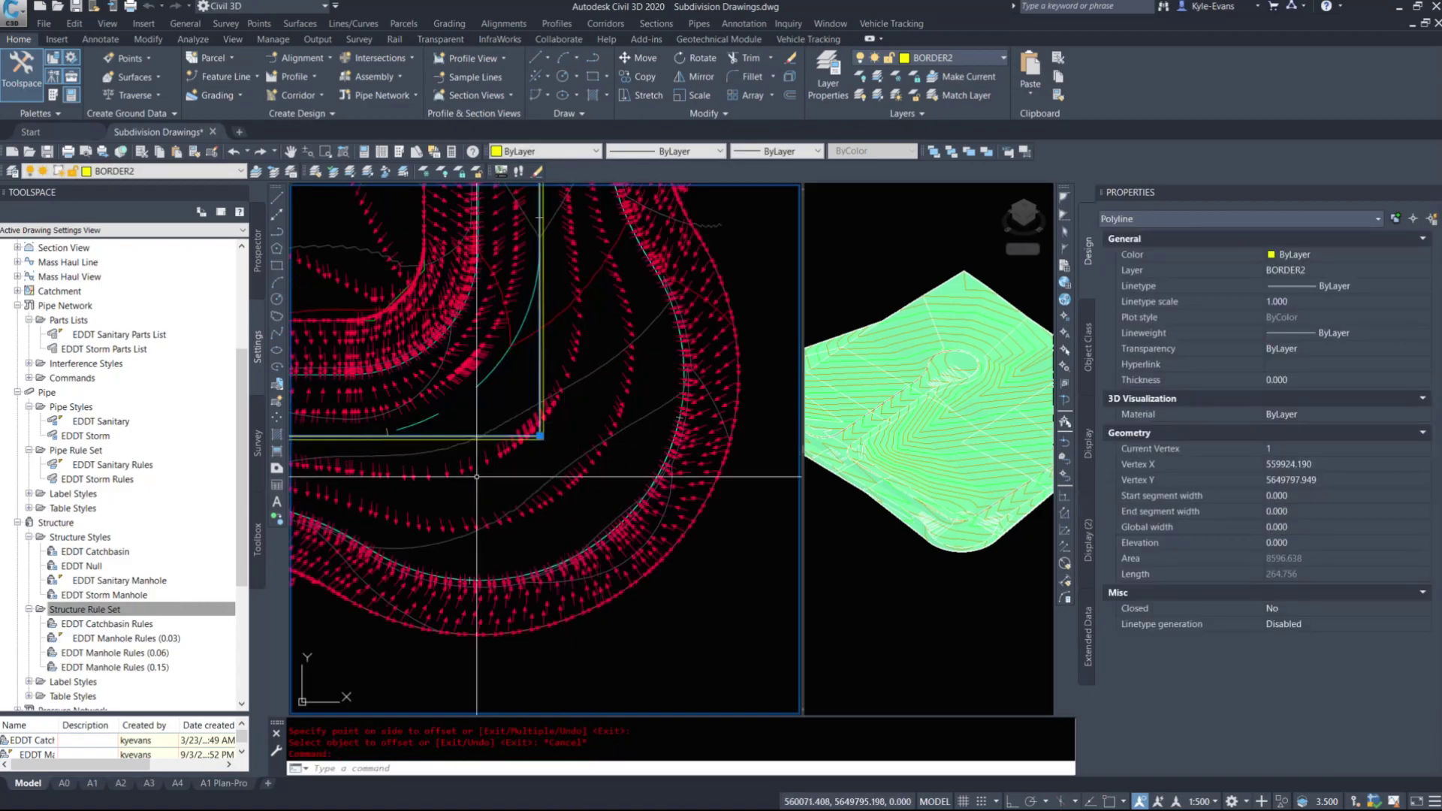
pyautogui.press('Escape')
# Step: Offset the original main road polyline by 2.25 toward the outside of the bend
pyautogui.moveTo(494, 436); pyautogui.dragTo(683, 458, button='middle')
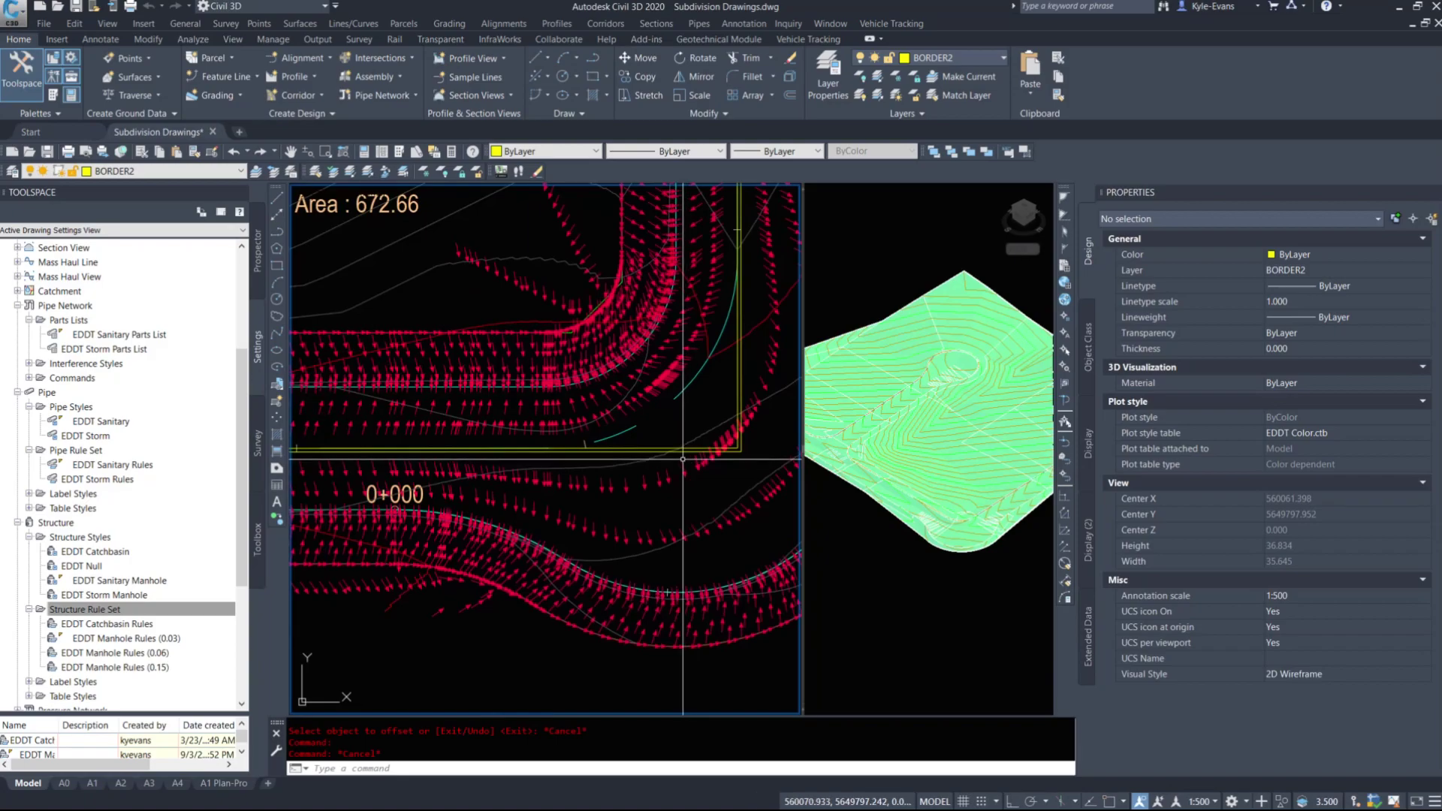
pyautogui.write('offset')
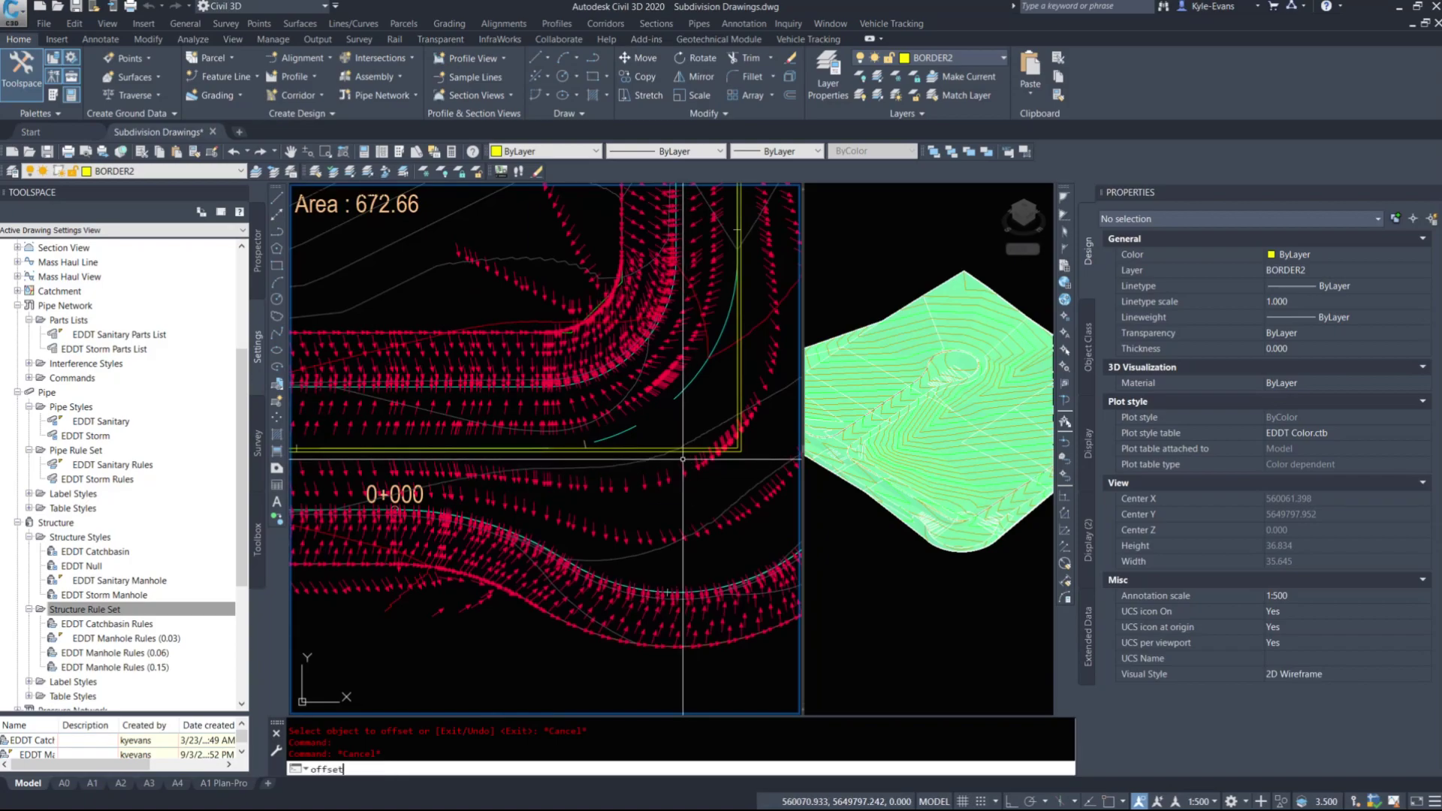
pyautogui.press('Return')
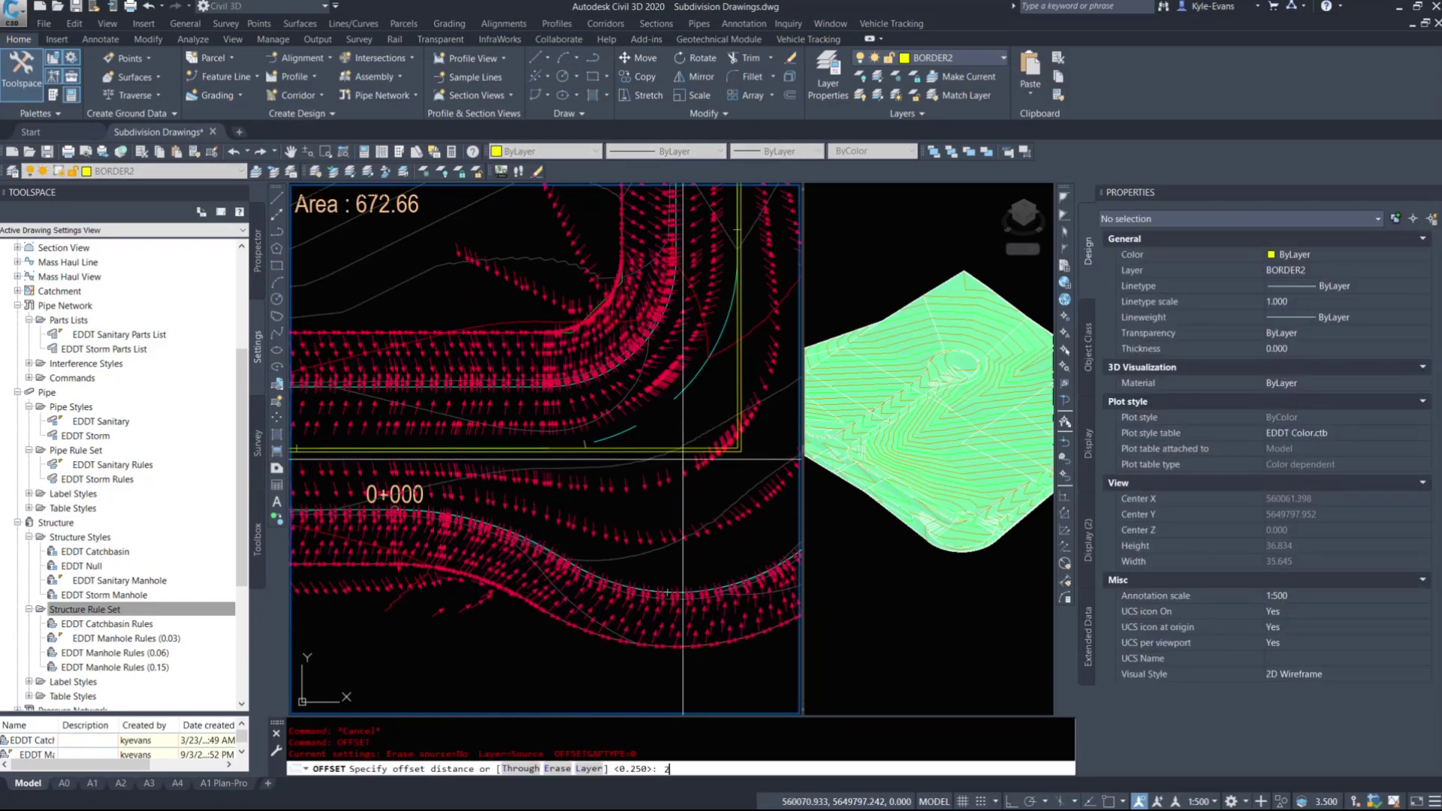
pyautogui.write('2.25.')
pyautogui.press('BackSpace')
pyautogui.press('Return')
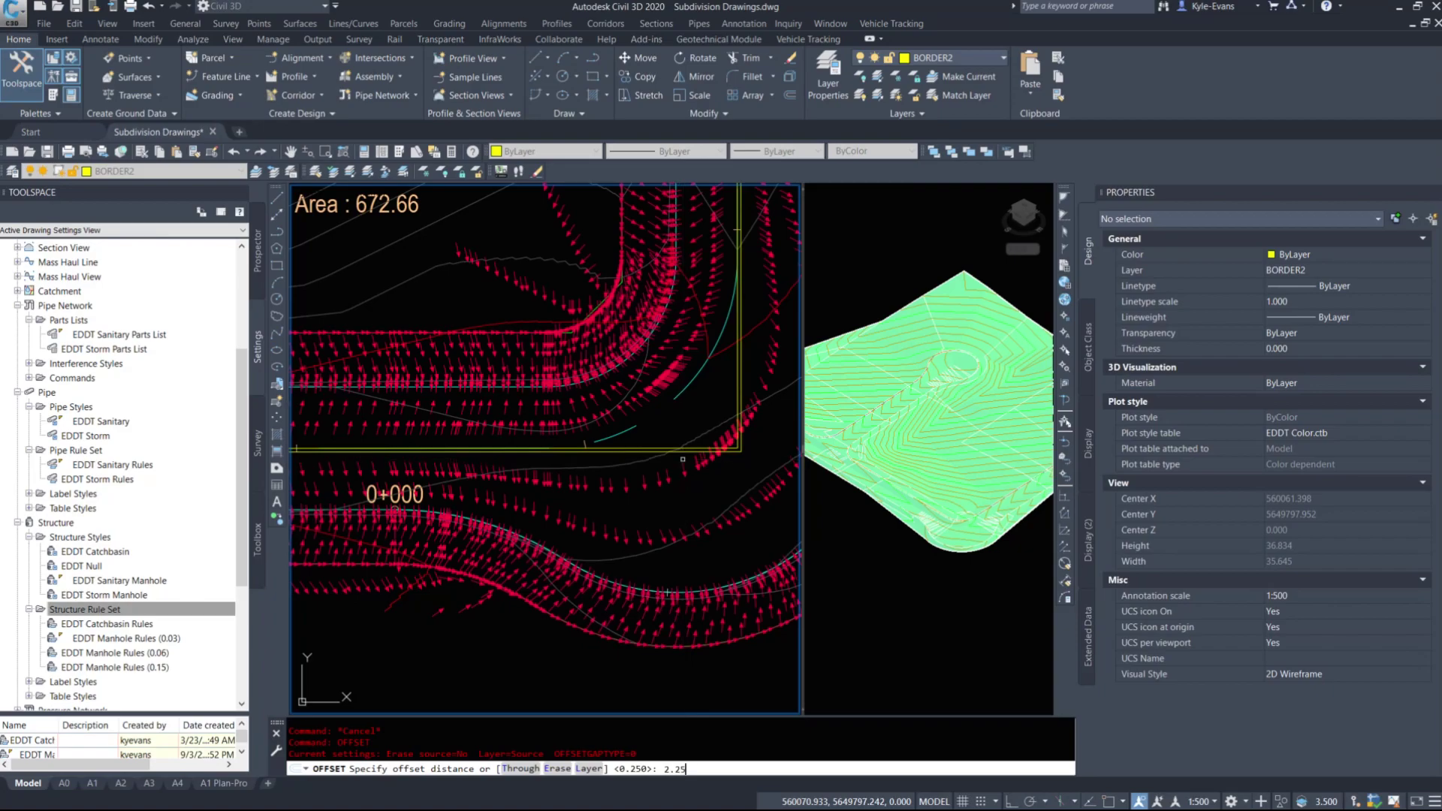
pyautogui.scroll(5, 683, 459)
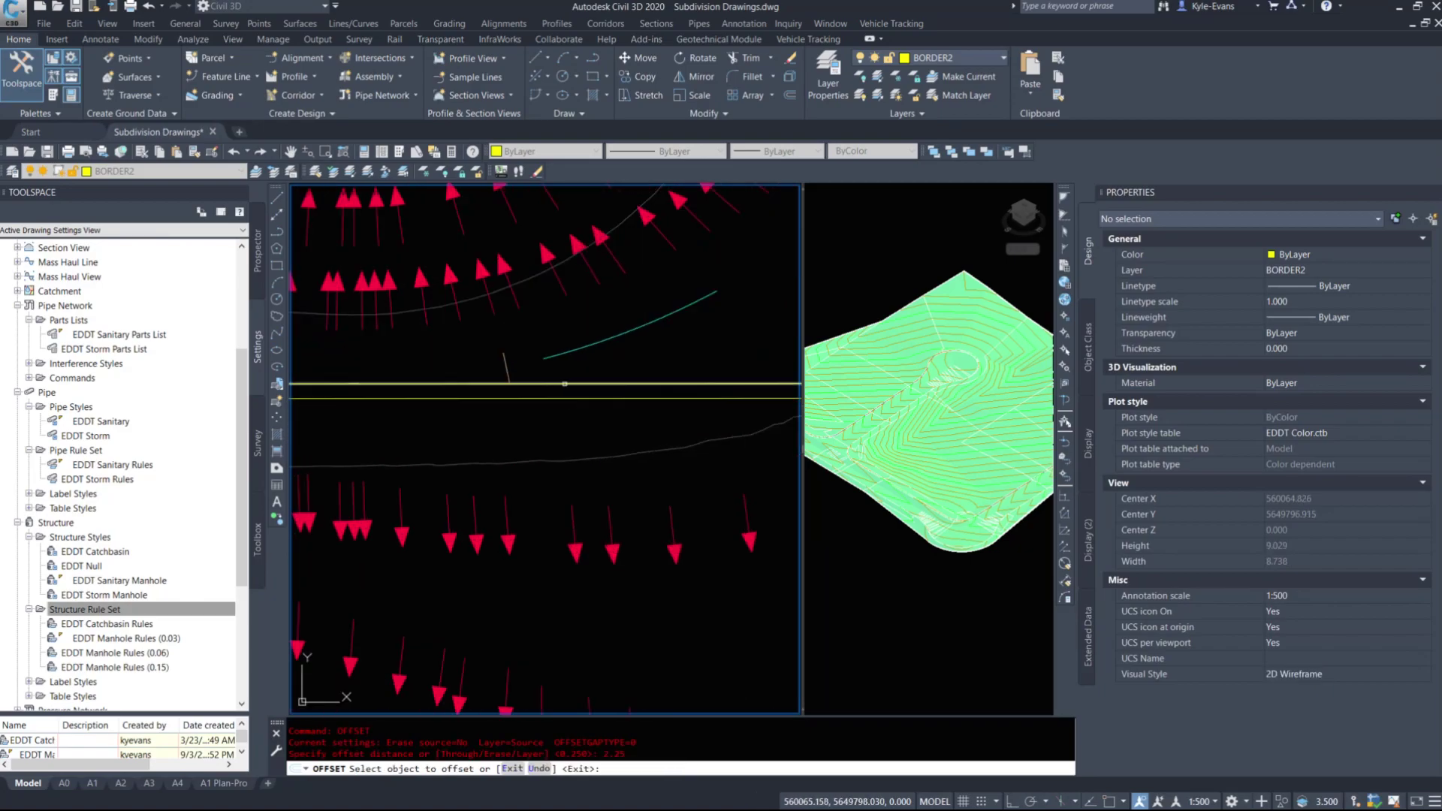
pyautogui.click(564, 384)
pyautogui.scroll(-5, 633, 369)
pyautogui.click(633, 368)
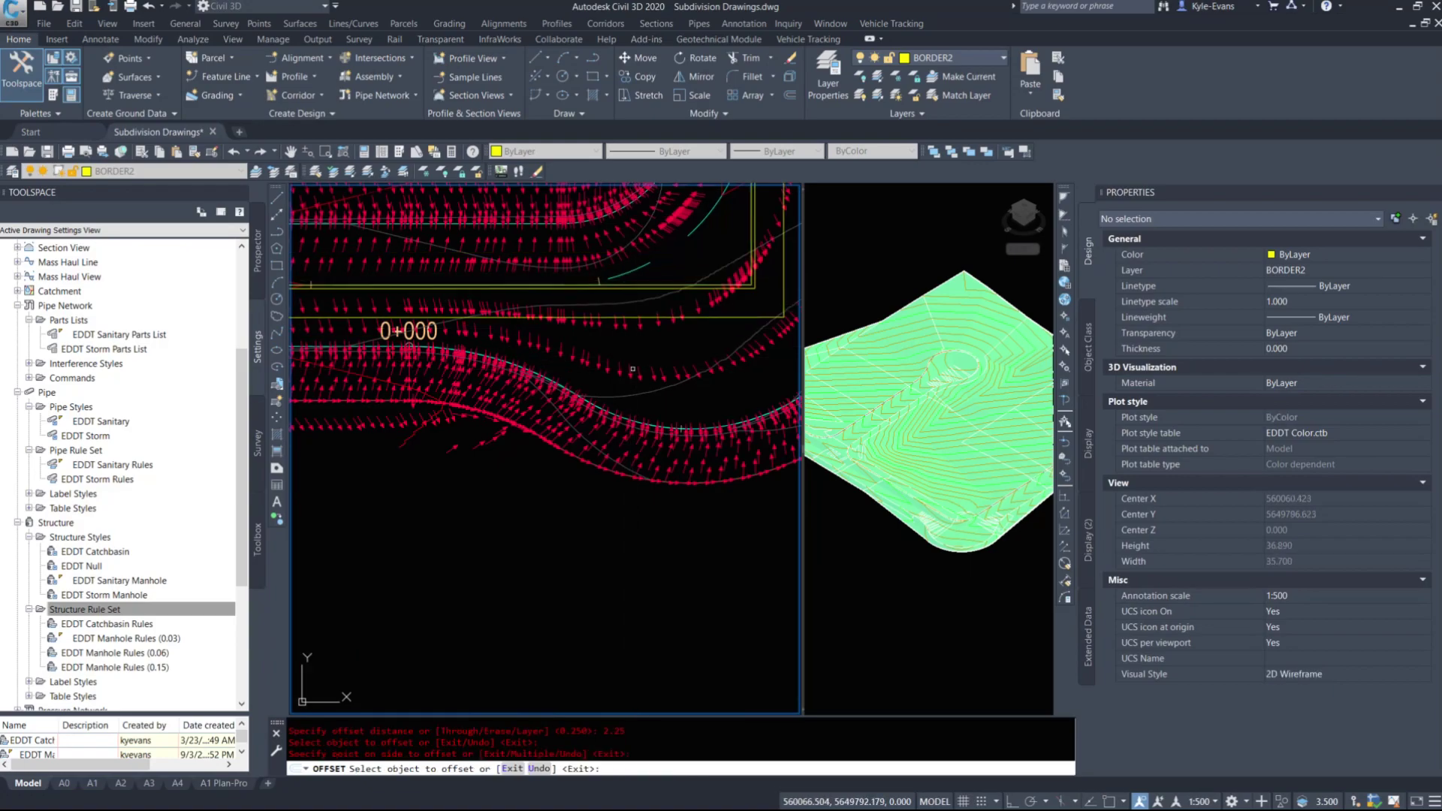
# Step: Offset the cul-de-sac road's centreline by 2.25 toward the Lot 10 side
pyautogui.moveTo(382, 323); pyautogui.dragTo(708, 538, button='middle')
pyautogui.moveTo(380, 443)
pyautogui.mouseDown(button='middle')
pyautogui.moveTo(765, 536)
pyautogui.moveTo(556, 464)
pyautogui.mouseUp(button='middle')
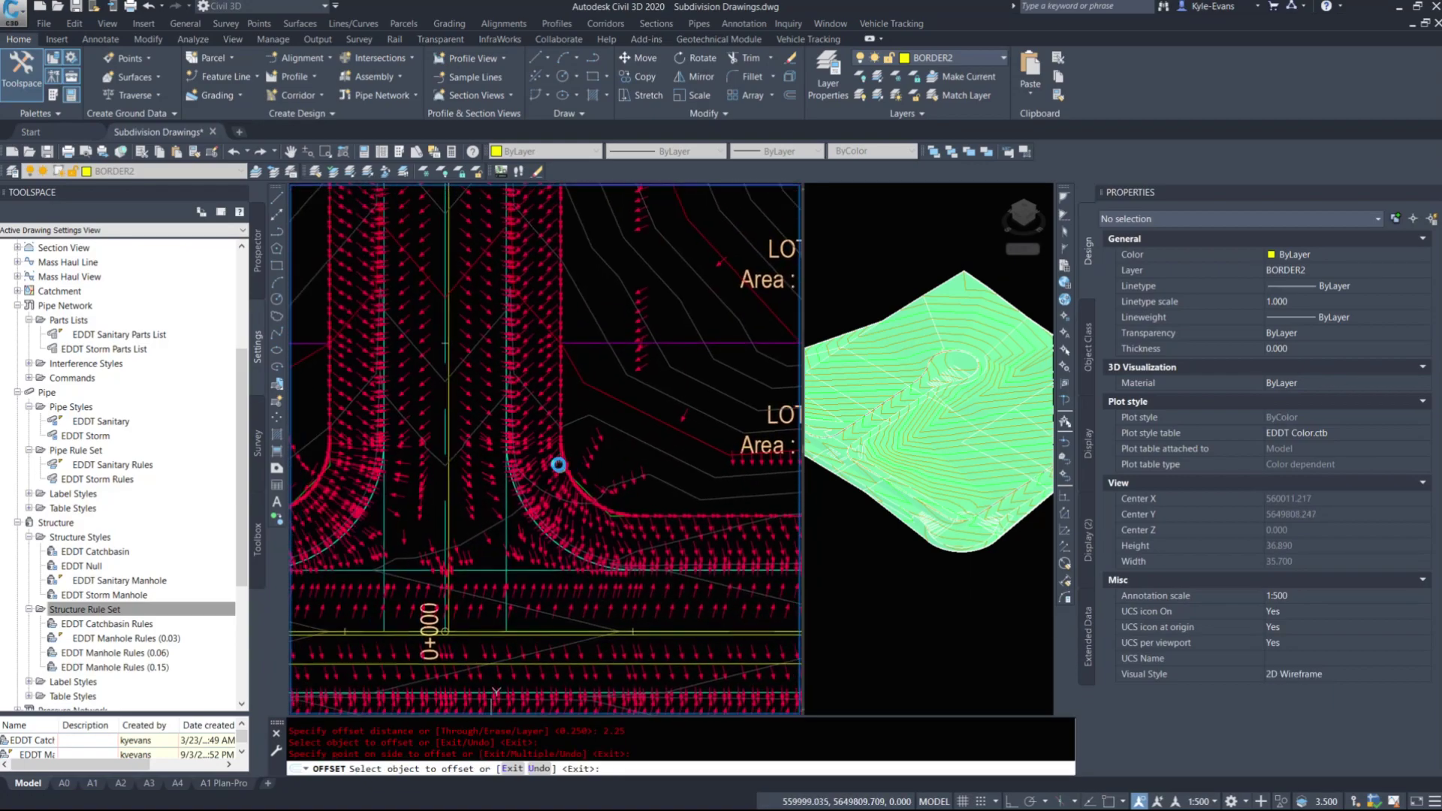
pyautogui.click(444, 435)
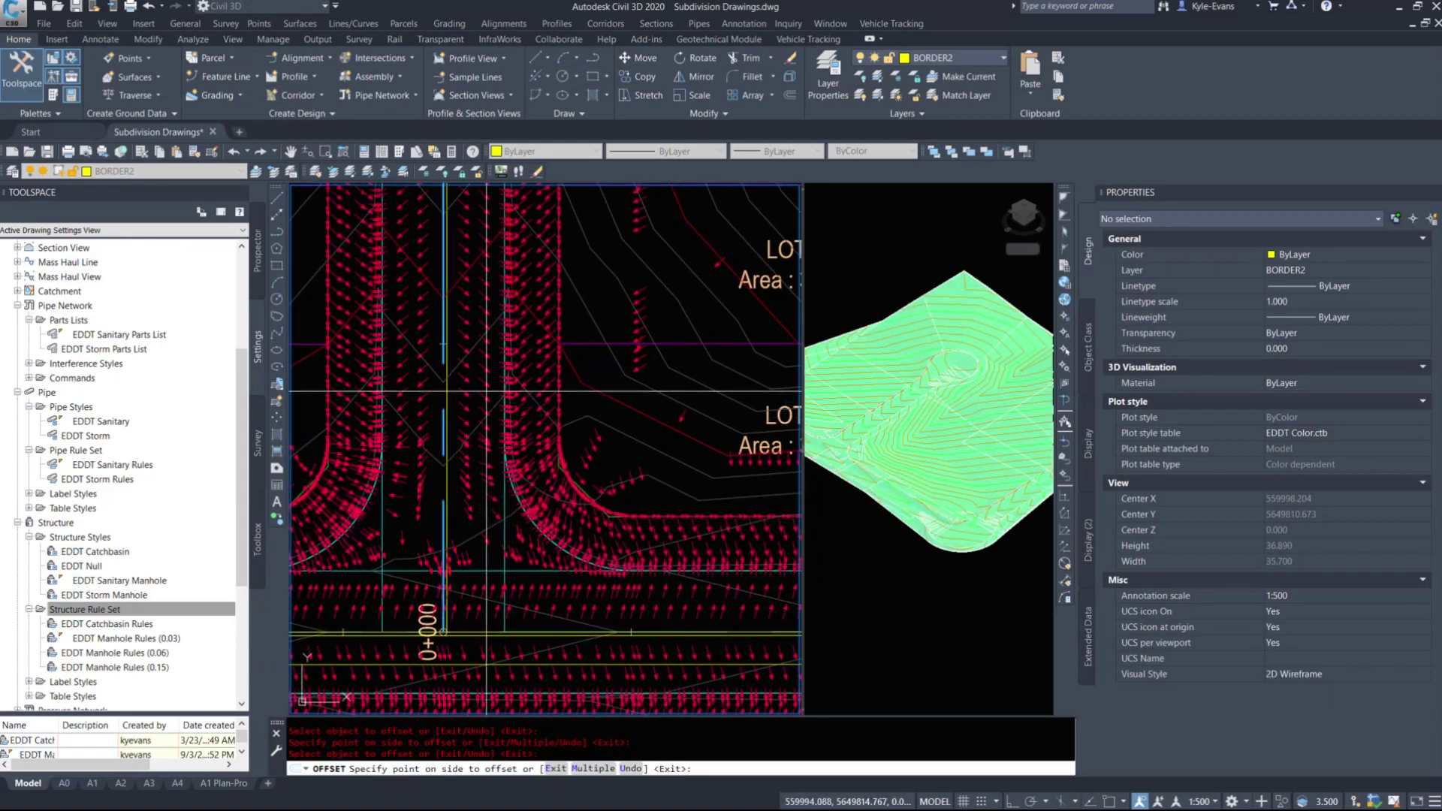
pyautogui.click(498, 439)
pyautogui.press('Escape')
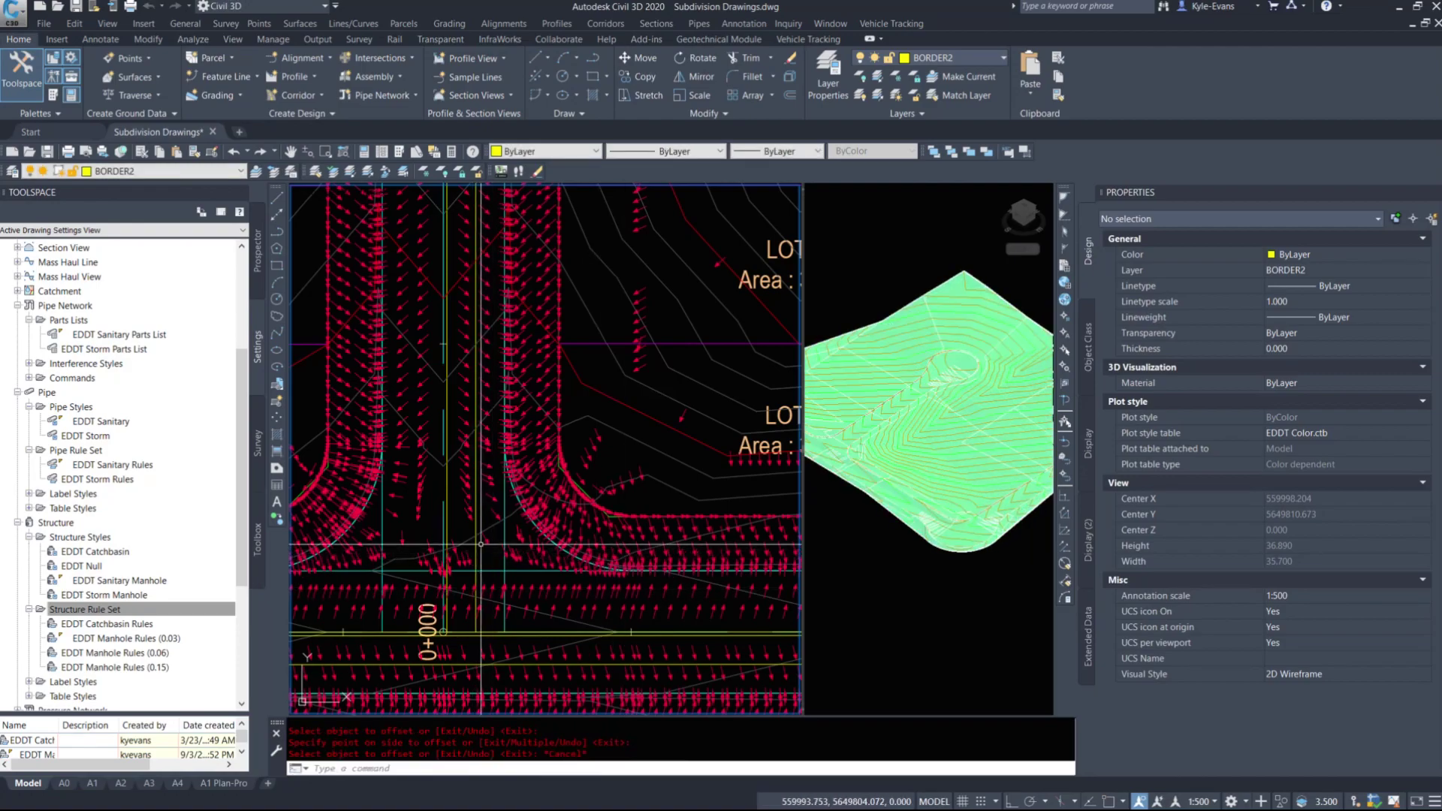
# Step: Offset the cul-de-sac road's centreline by 2.25 toward the Lot 27 side
pyautogui.press('Return')
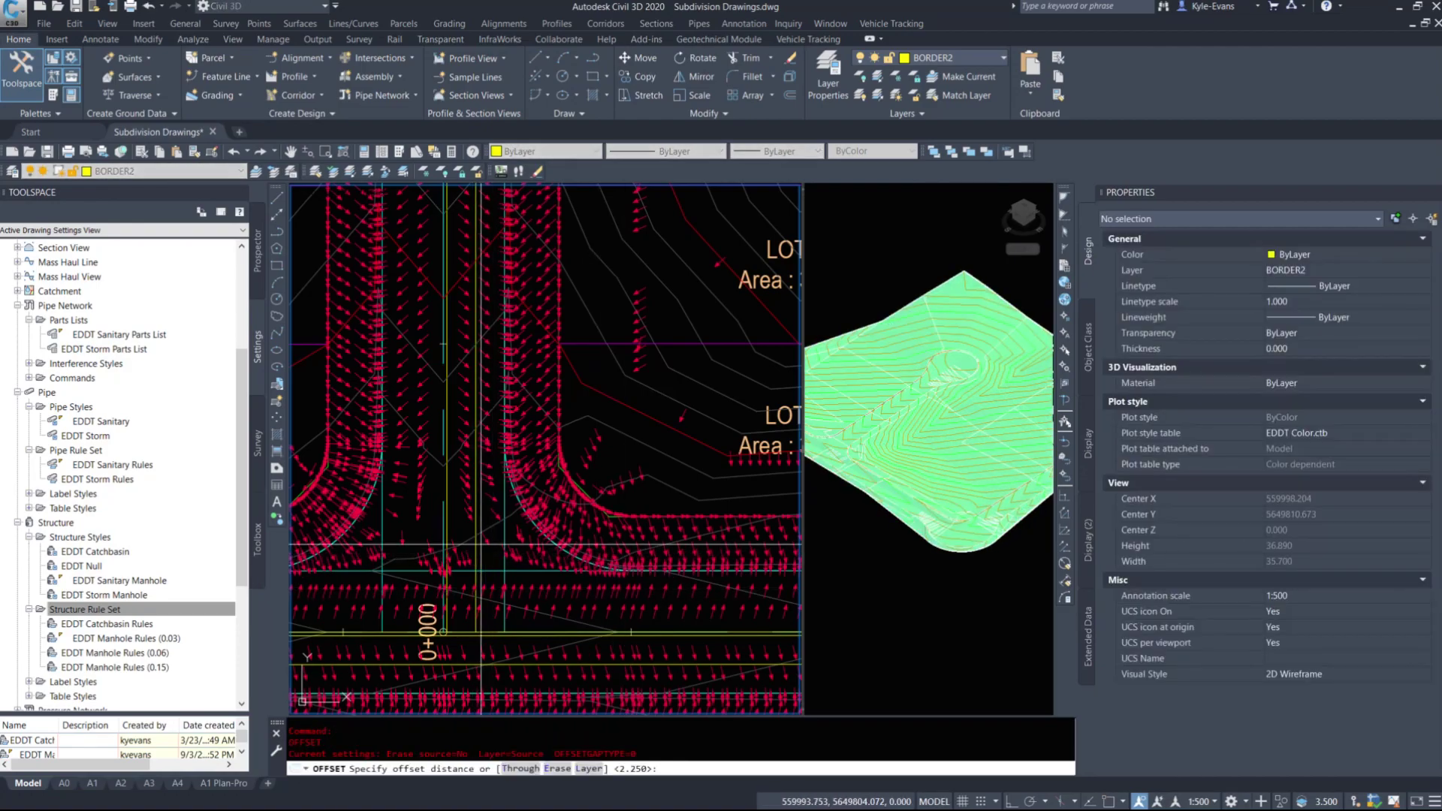
pyautogui.press('Return')
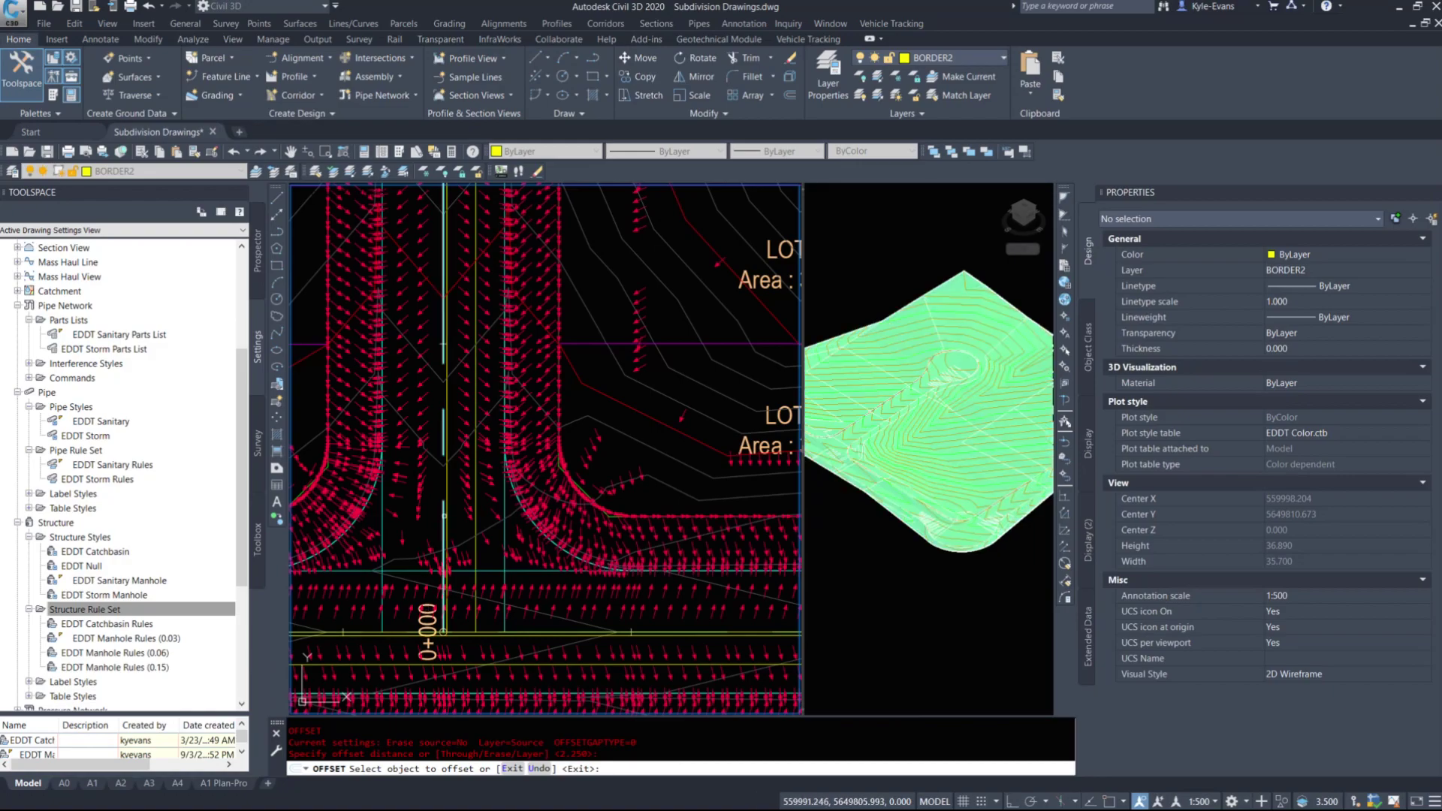
pyautogui.click(441, 516)
pyautogui.click(418, 511)
# Step: Offset the original main road polyline by 2.25 toward the cul-de-sac side
pyautogui.moveTo(455, 624); pyautogui.dragTo(473, 542, button='middle')
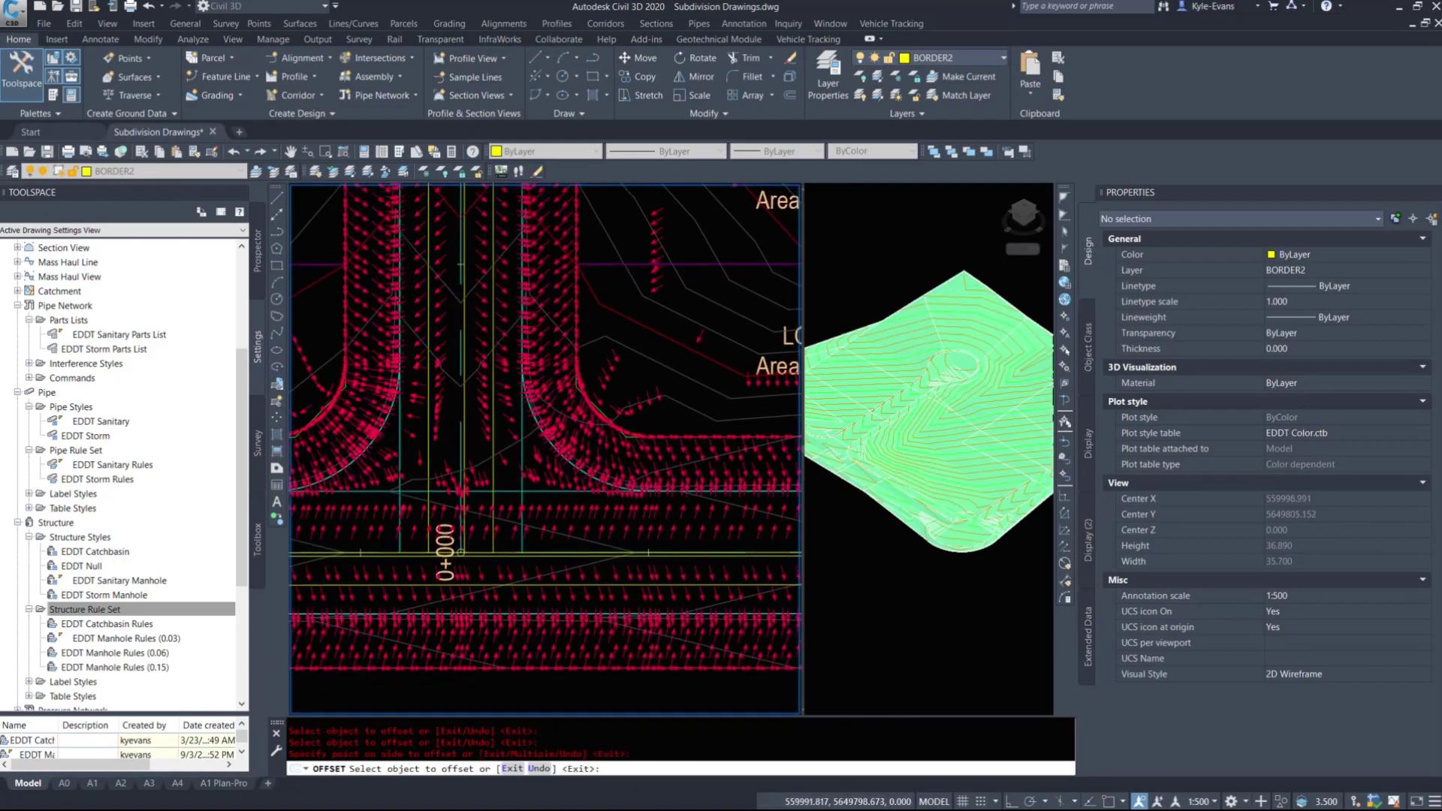
pyautogui.scroll(3, 473, 542)
pyautogui.click(471, 583)
pyautogui.click(488, 526)
pyautogui.press('Escape')
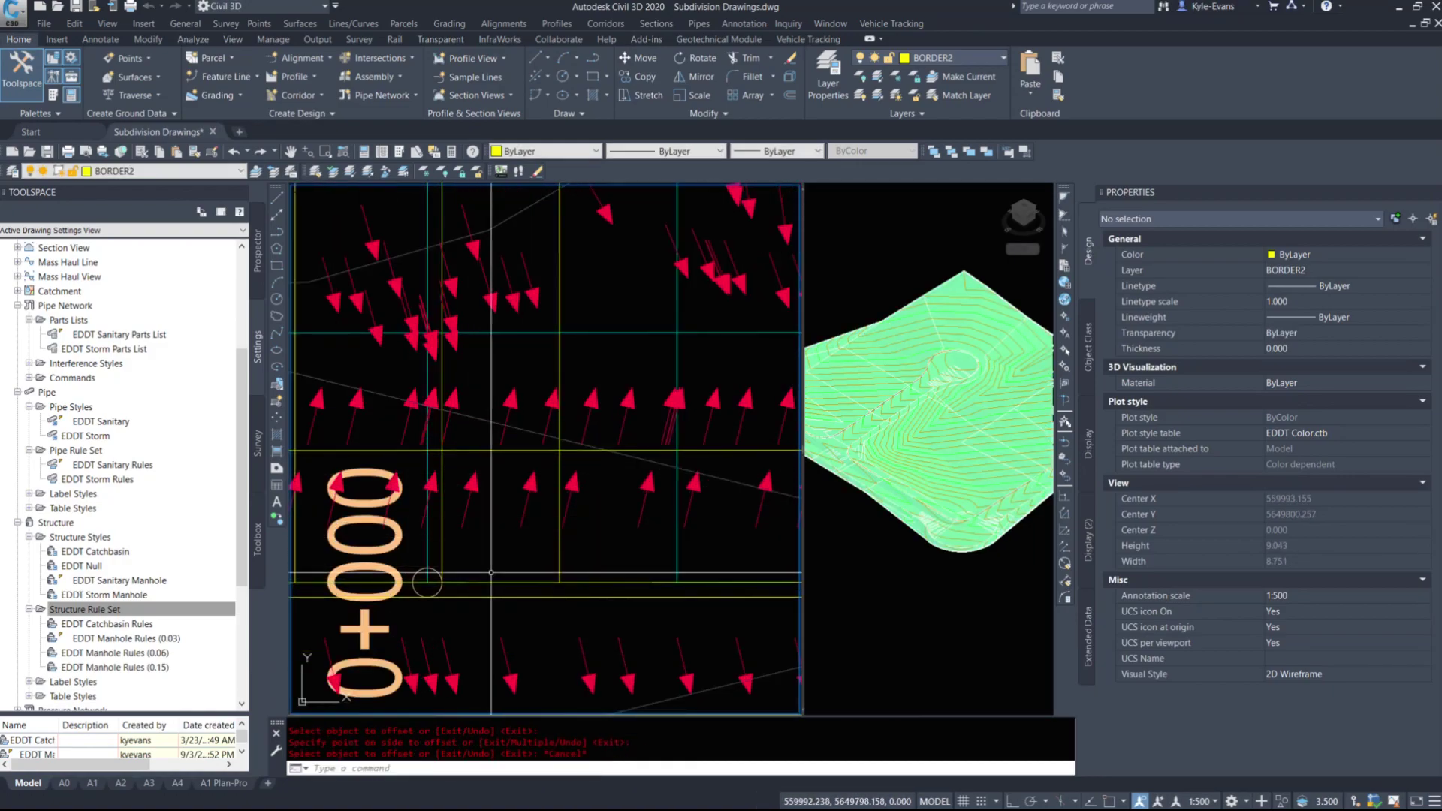
# Step: Delete the original polyline traced along the main road's centreline, keeping its offset copies
pyautogui.click(513, 583)
pyautogui.scroll(-5, 513, 533)
pyautogui.press('Delete')
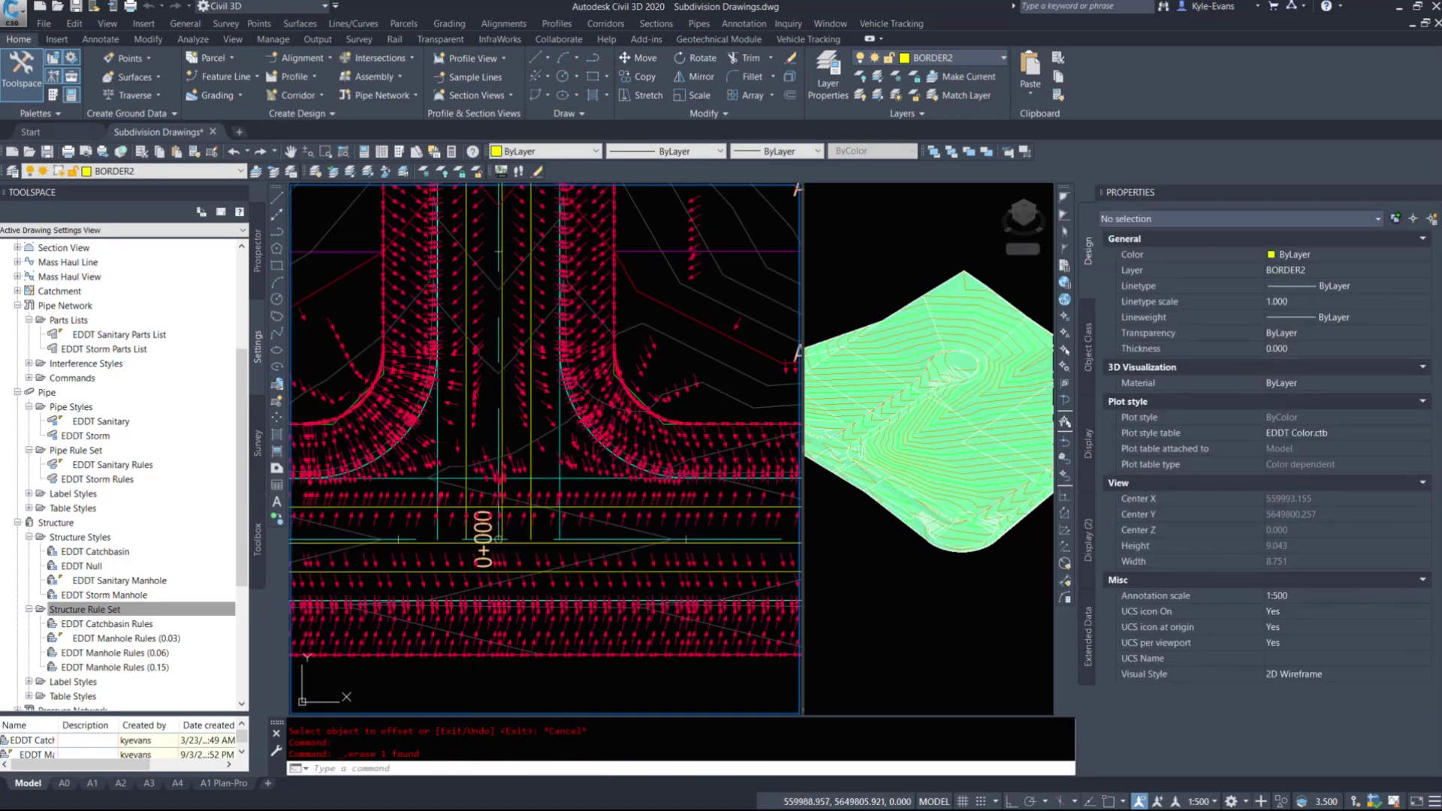
# Step: Colour the cul-de-sac's Lot 27 side 2.25 offset line and the main road's lot-side 2.25 offset line Blue
pyautogui.click(427, 506)
pyautogui.click(426, 506)
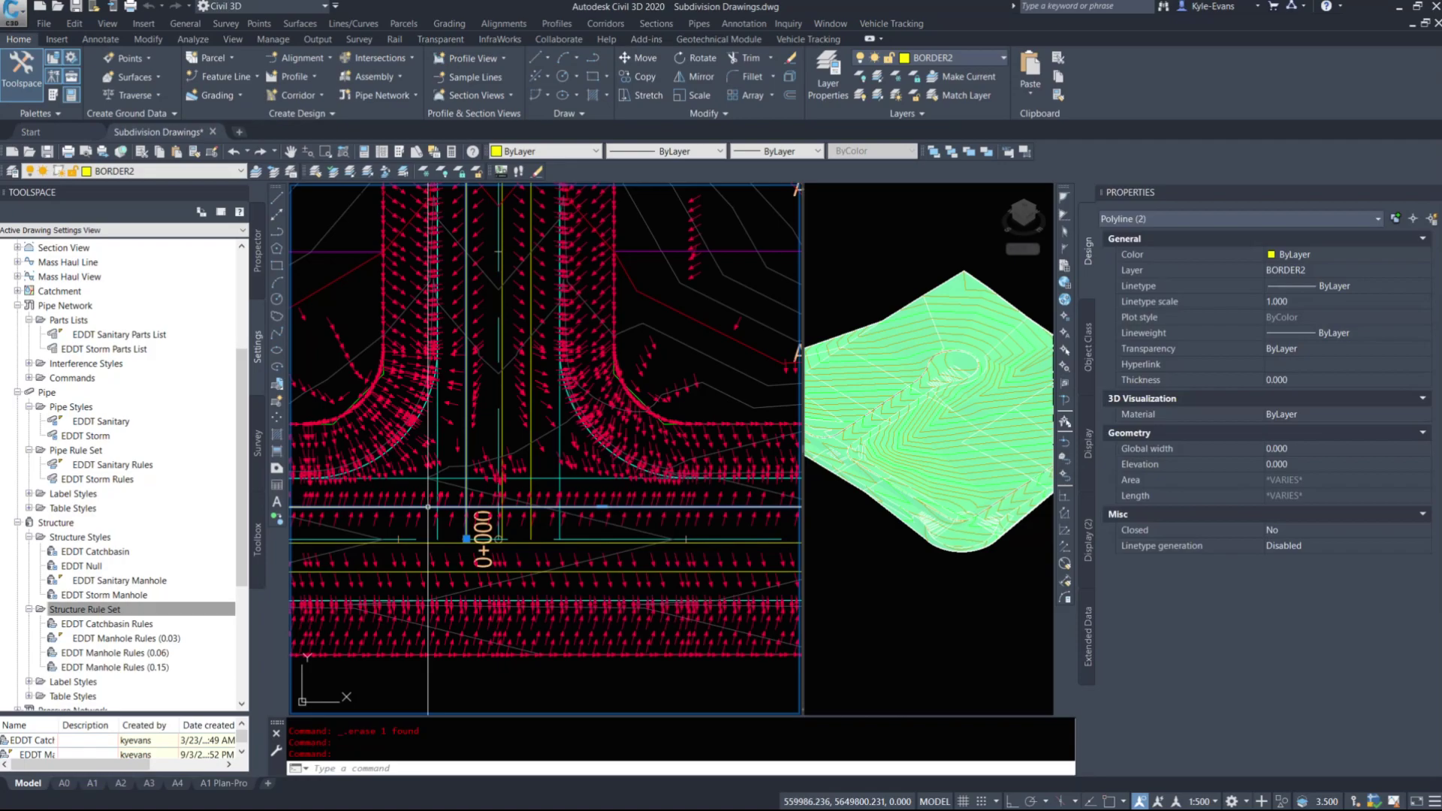
pyautogui.click(535, 152)
pyautogui.click(516, 238)
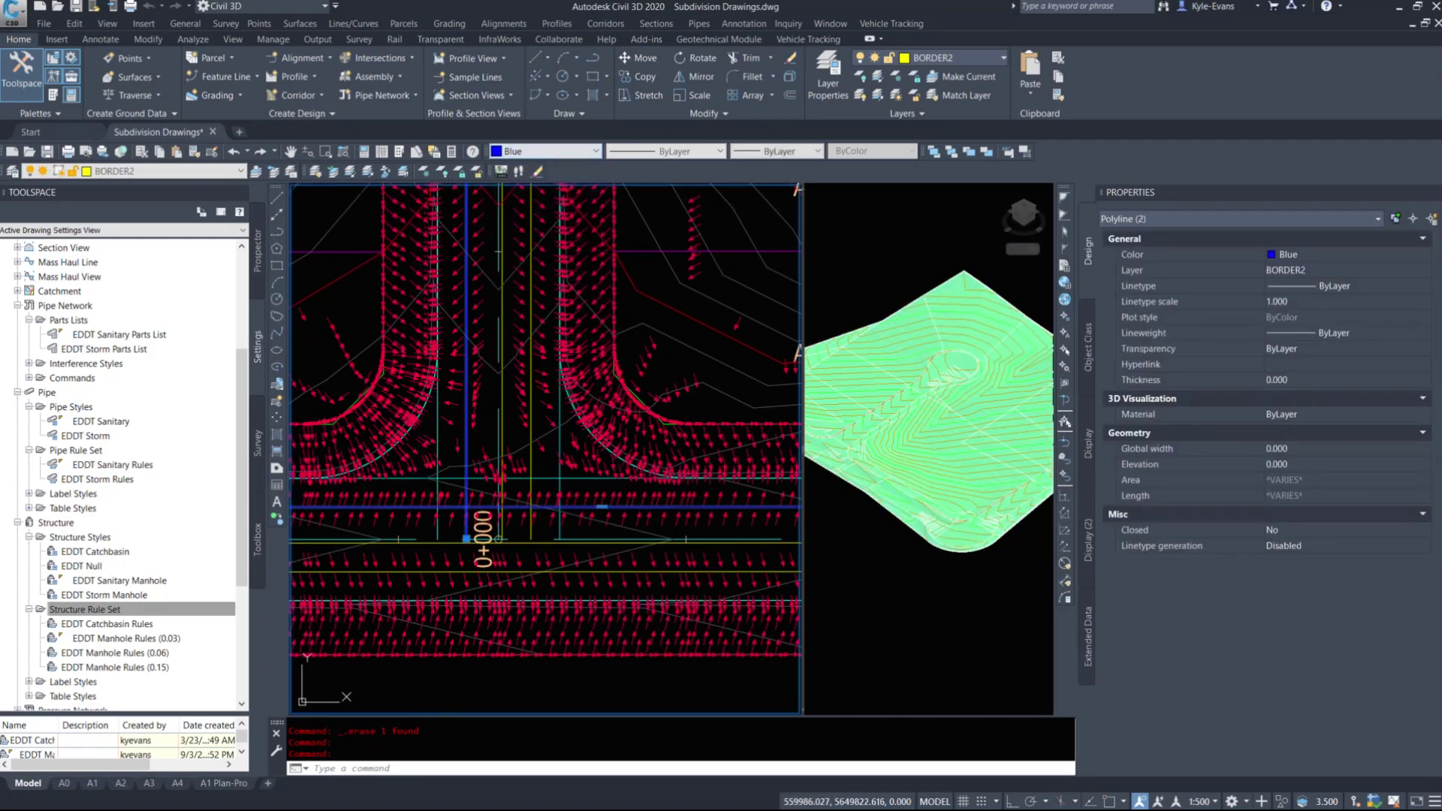
pyautogui.press('Escape')
# Step: Colour the storm lines running beside the main road and cul-de-sac centrelines with index colour 30
pyautogui.click(445, 542)
pyautogui.scroll(-1, 548, 542)
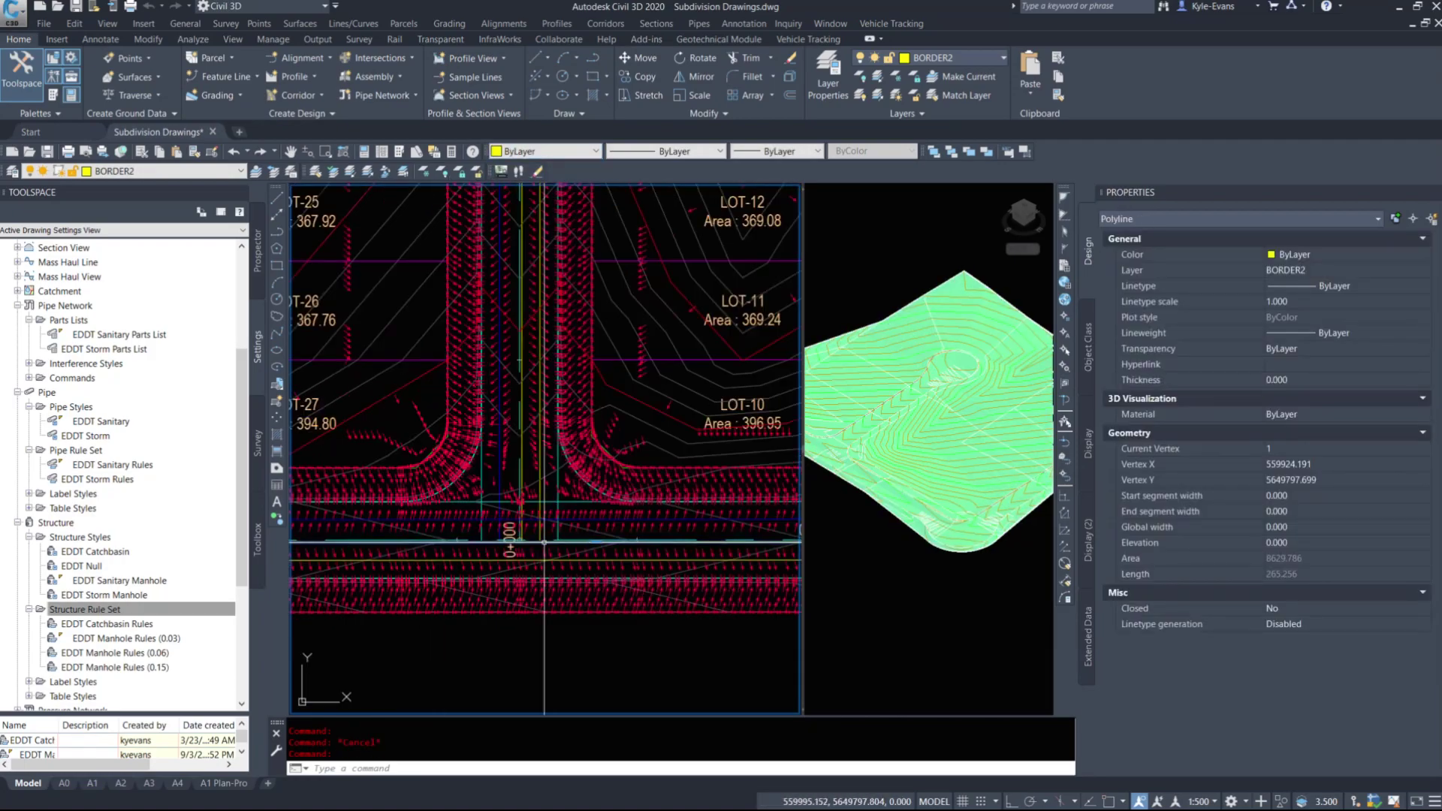
pyautogui.scroll(2, 520, 465)
pyautogui.click(523, 464)
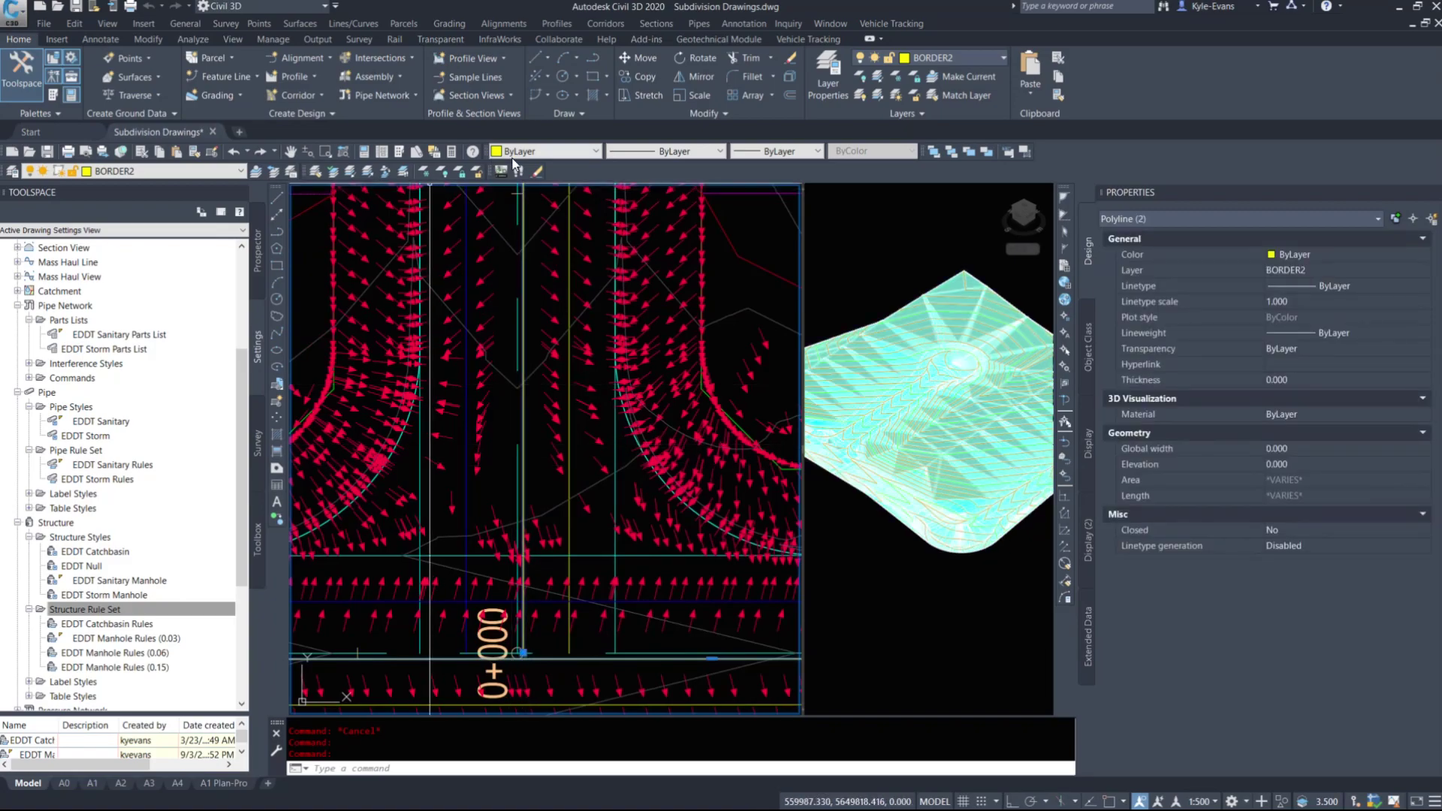
pyautogui.click(541, 151)
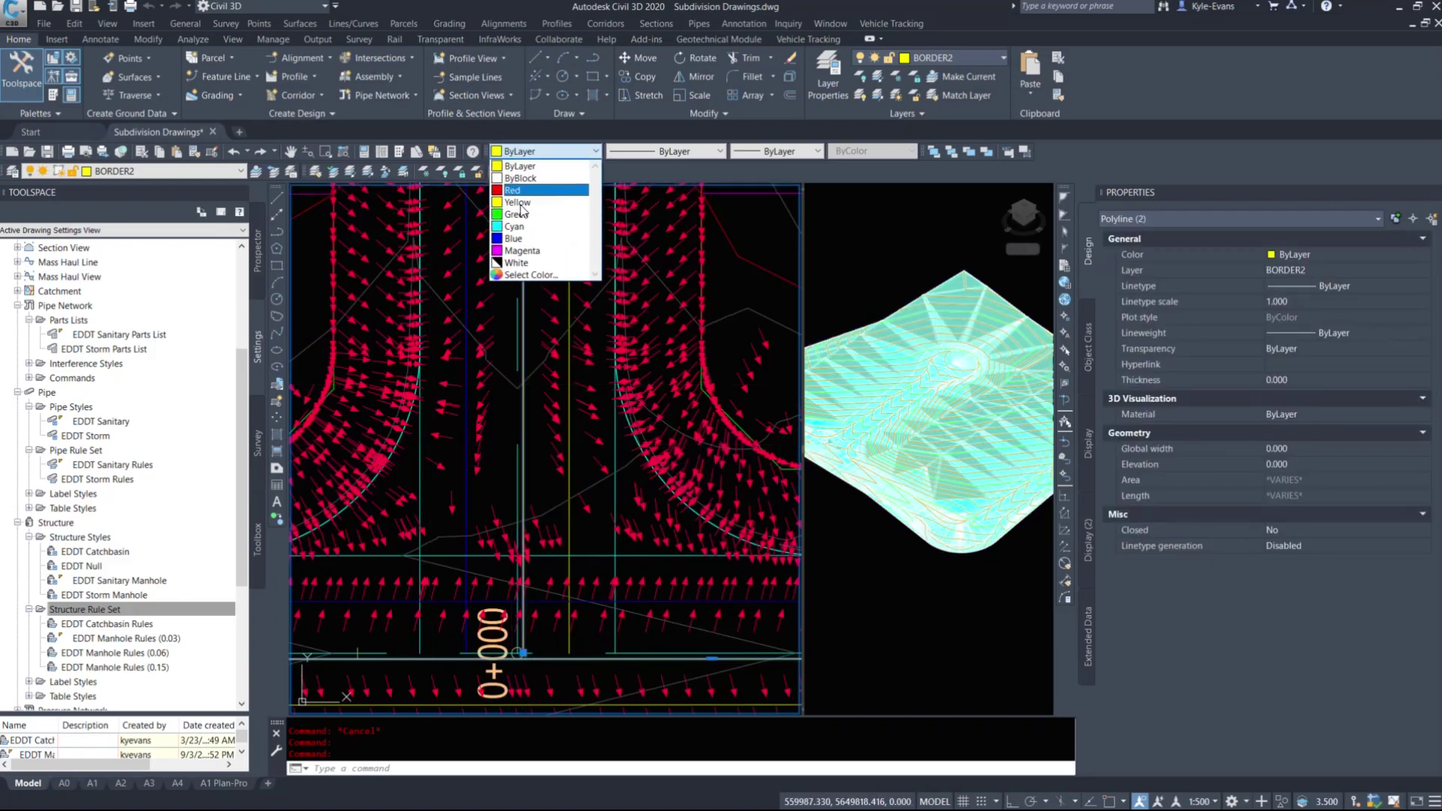
pyautogui.click(522, 274)
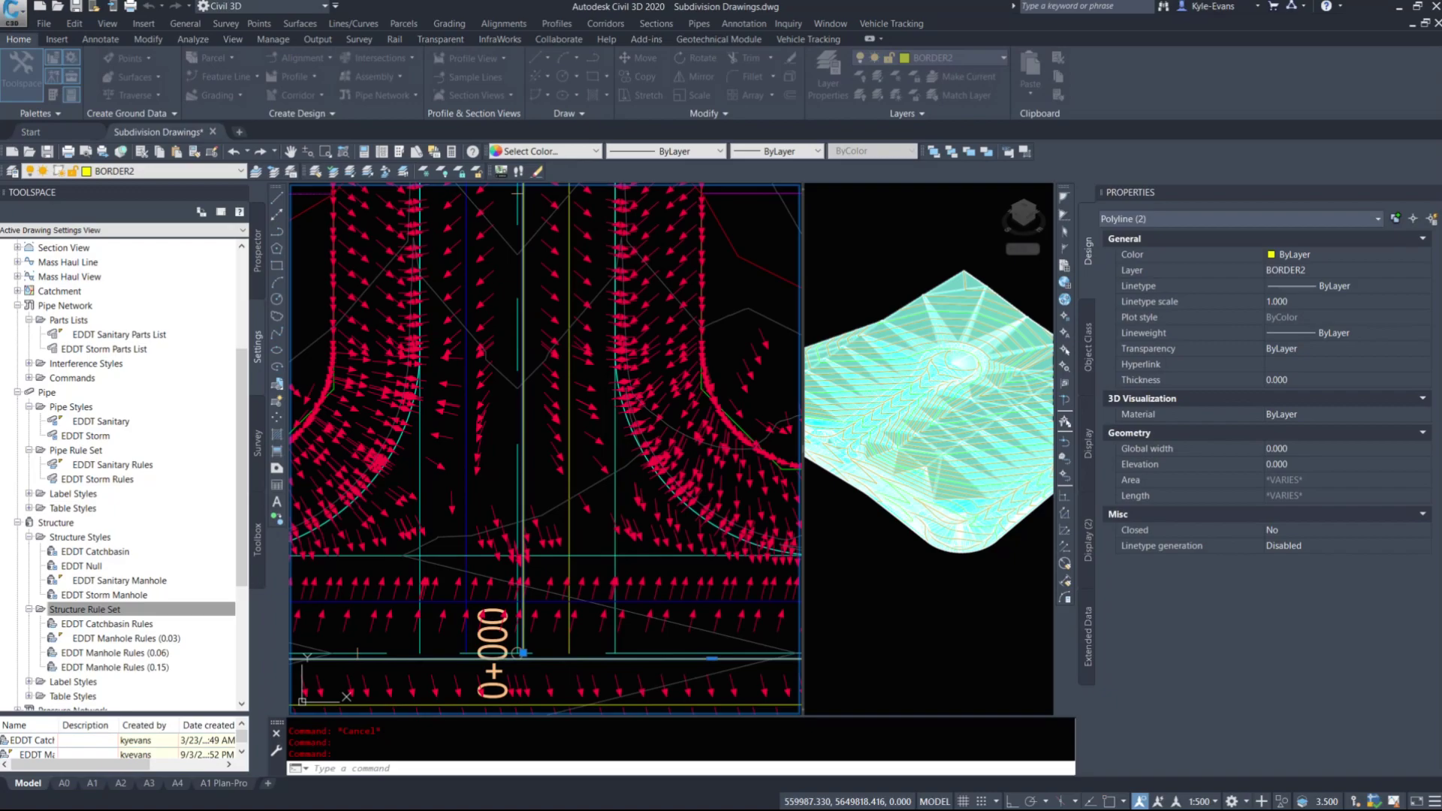
pyautogui.click(627, 250)
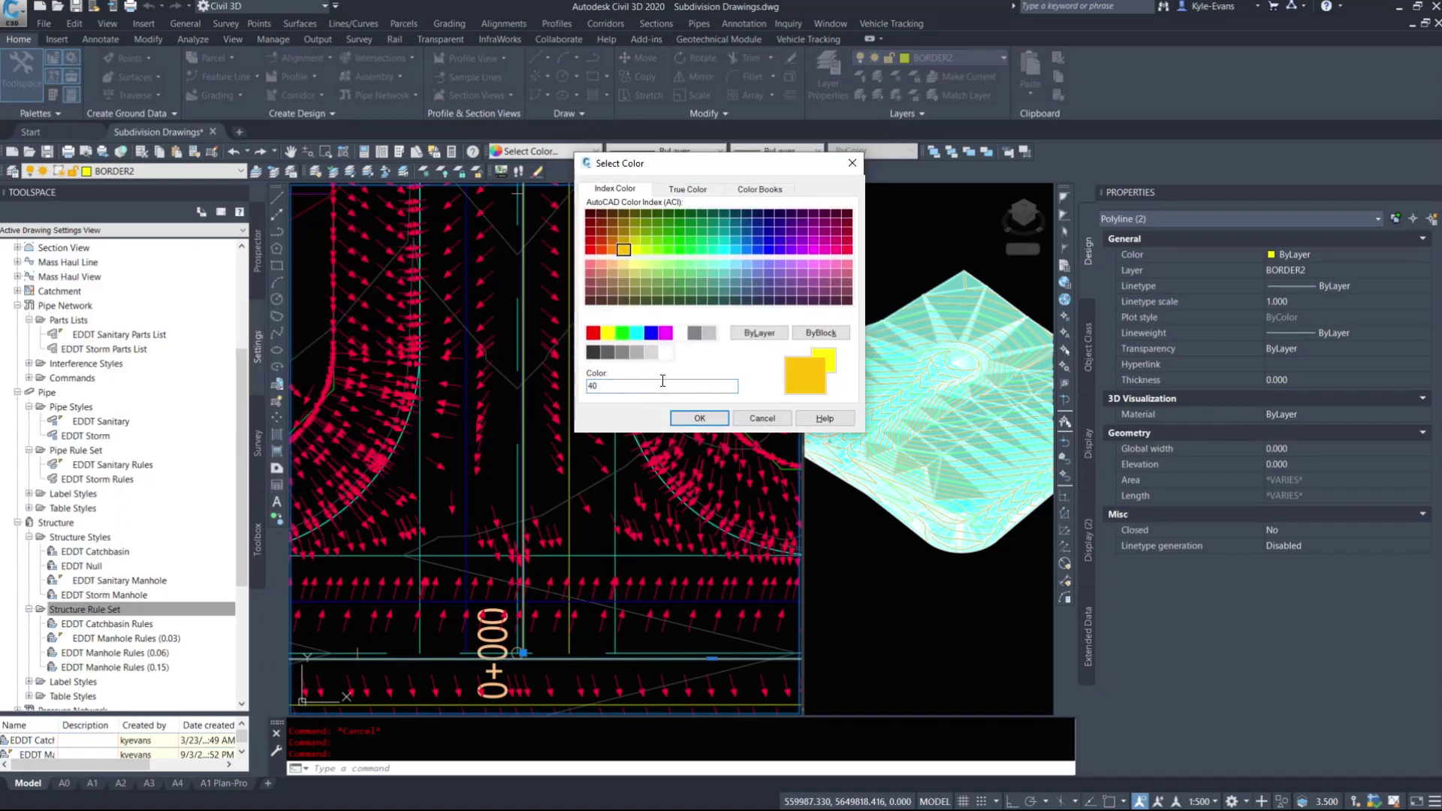
pyautogui.click(621, 250)
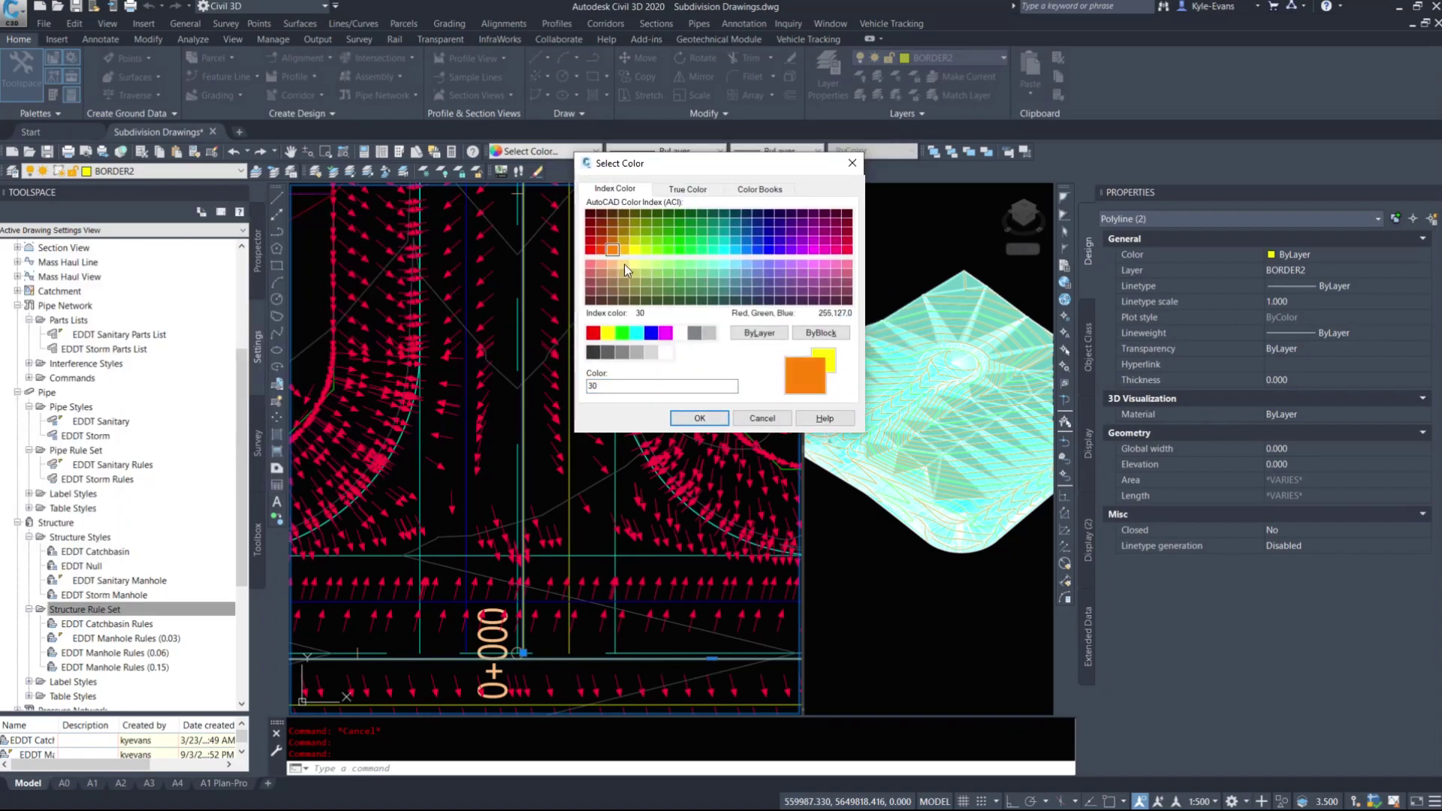
pyautogui.click(699, 419)
pyautogui.moveTo(580, 609); pyautogui.dragTo(580, 450, button='middle')
pyautogui.press('Escape')
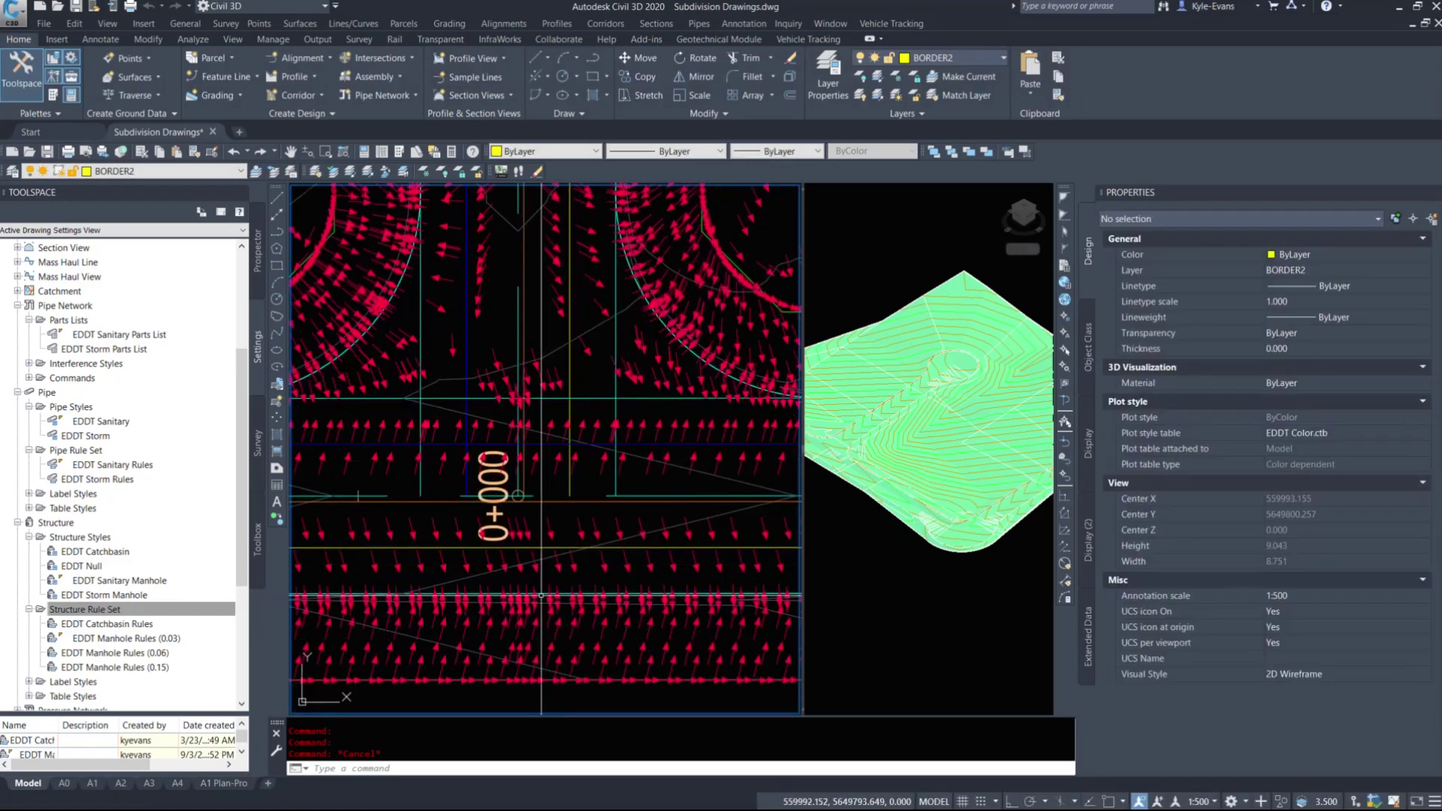
# Step: Recolour the two storm lines beside the main road and cul-de-sac centrelines Green
pyautogui.click(535, 549)
pyautogui.press('Escape')
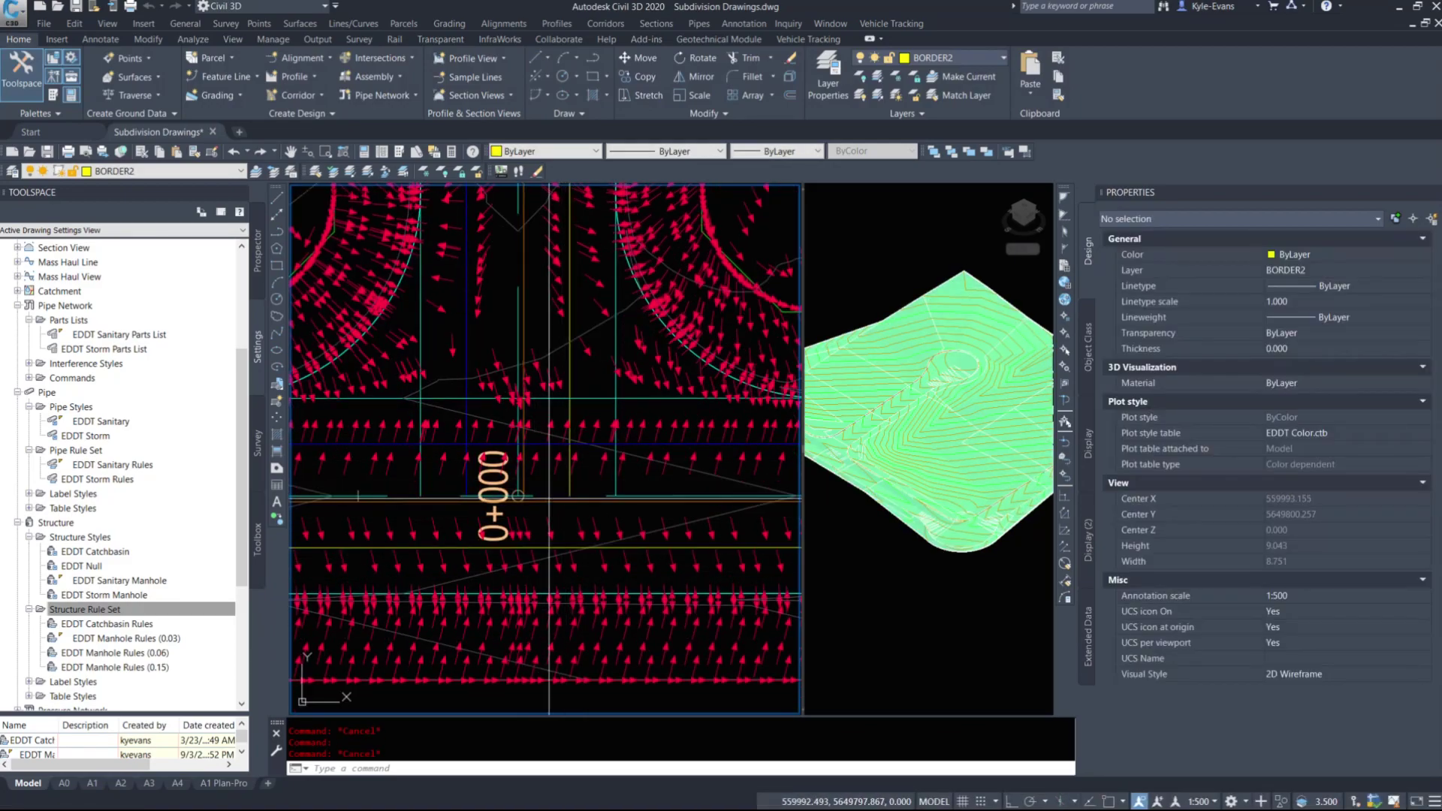
pyautogui.click(547, 489)
pyautogui.click(544, 503)
pyautogui.click(524, 495)
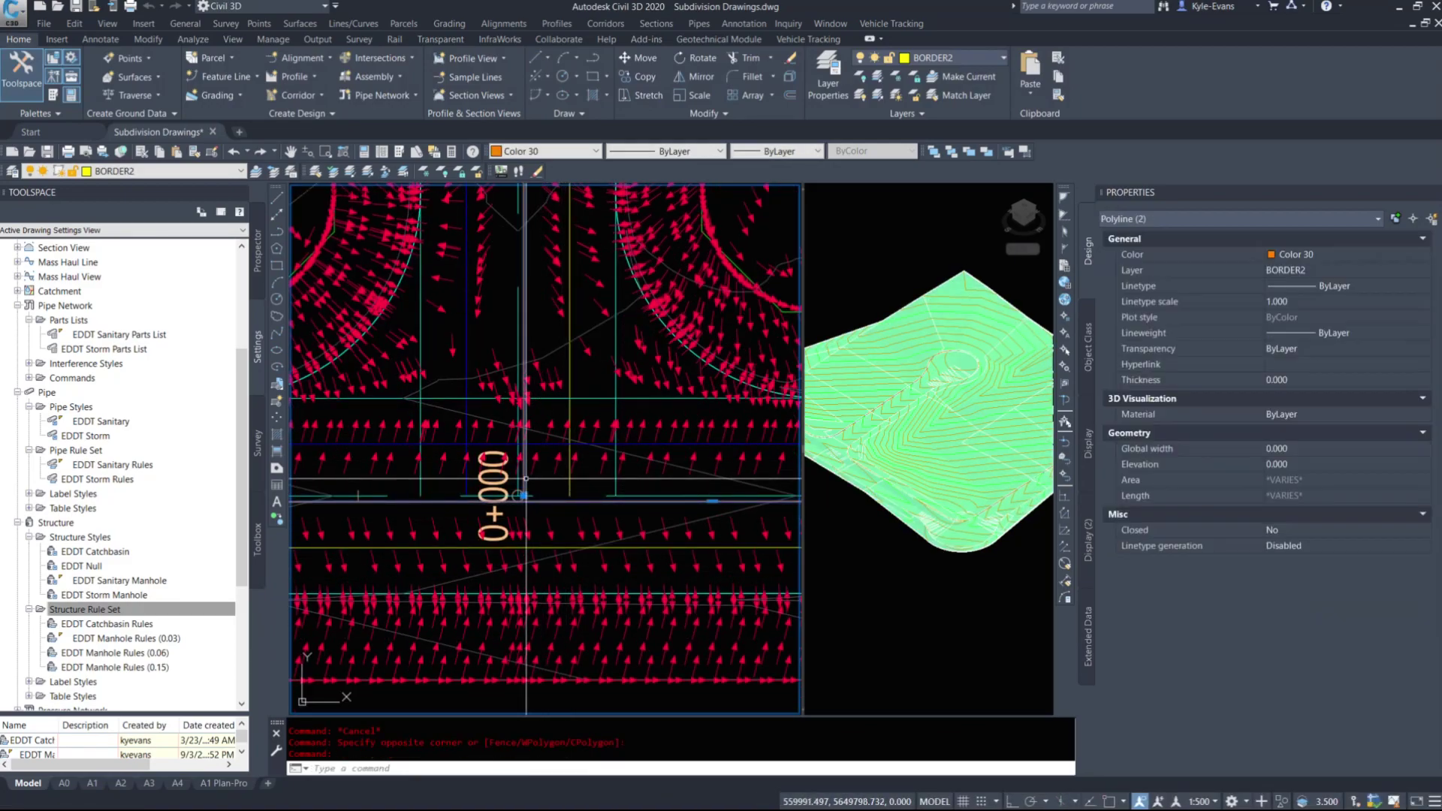
pyautogui.click(562, 151)
pyautogui.click(515, 202)
pyautogui.press('Escape')
# Step: Colour the cul-de-sac's Lot 10 side offset line and the main road's outer offset line with Color 30
pyautogui.click(577, 455)
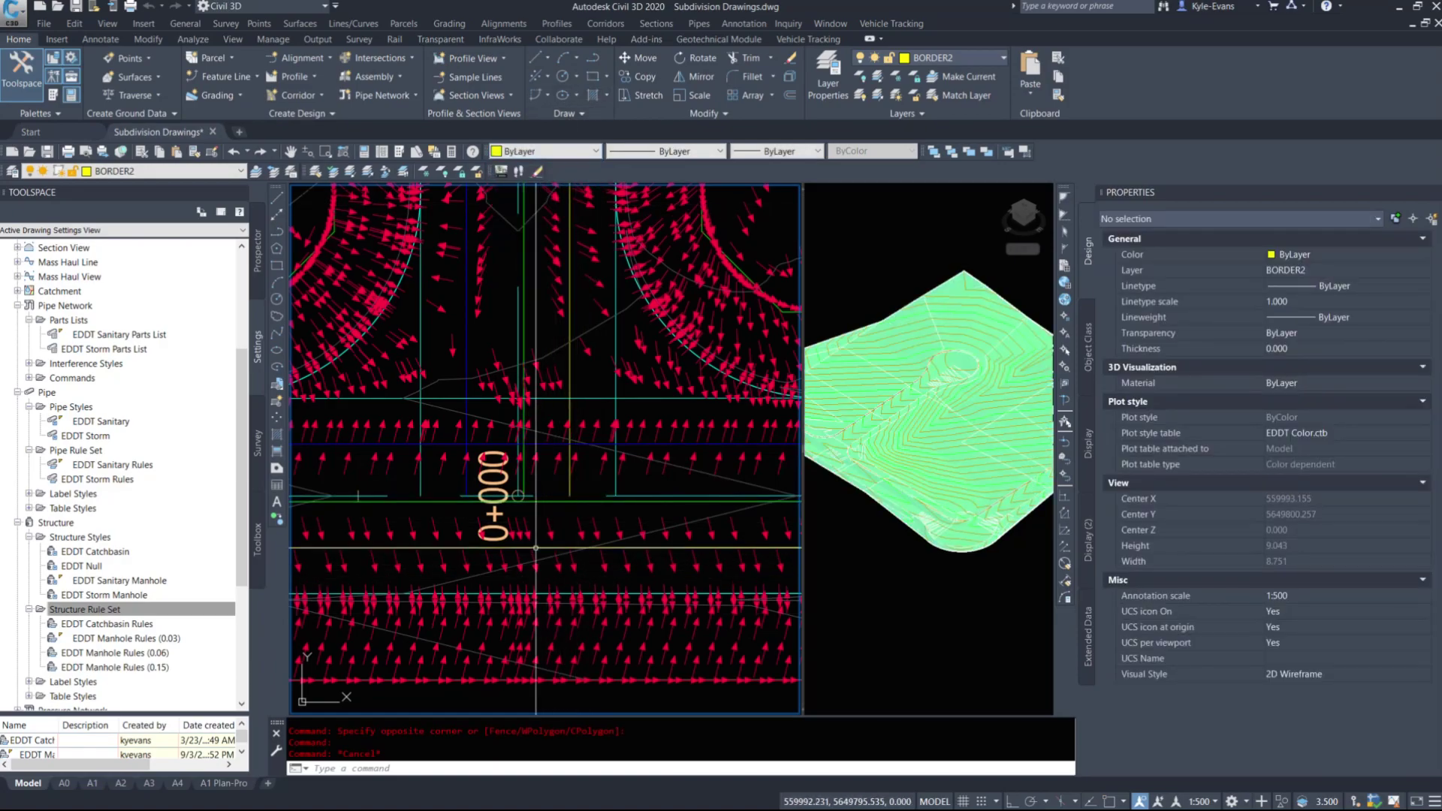
pyautogui.click(579, 425)
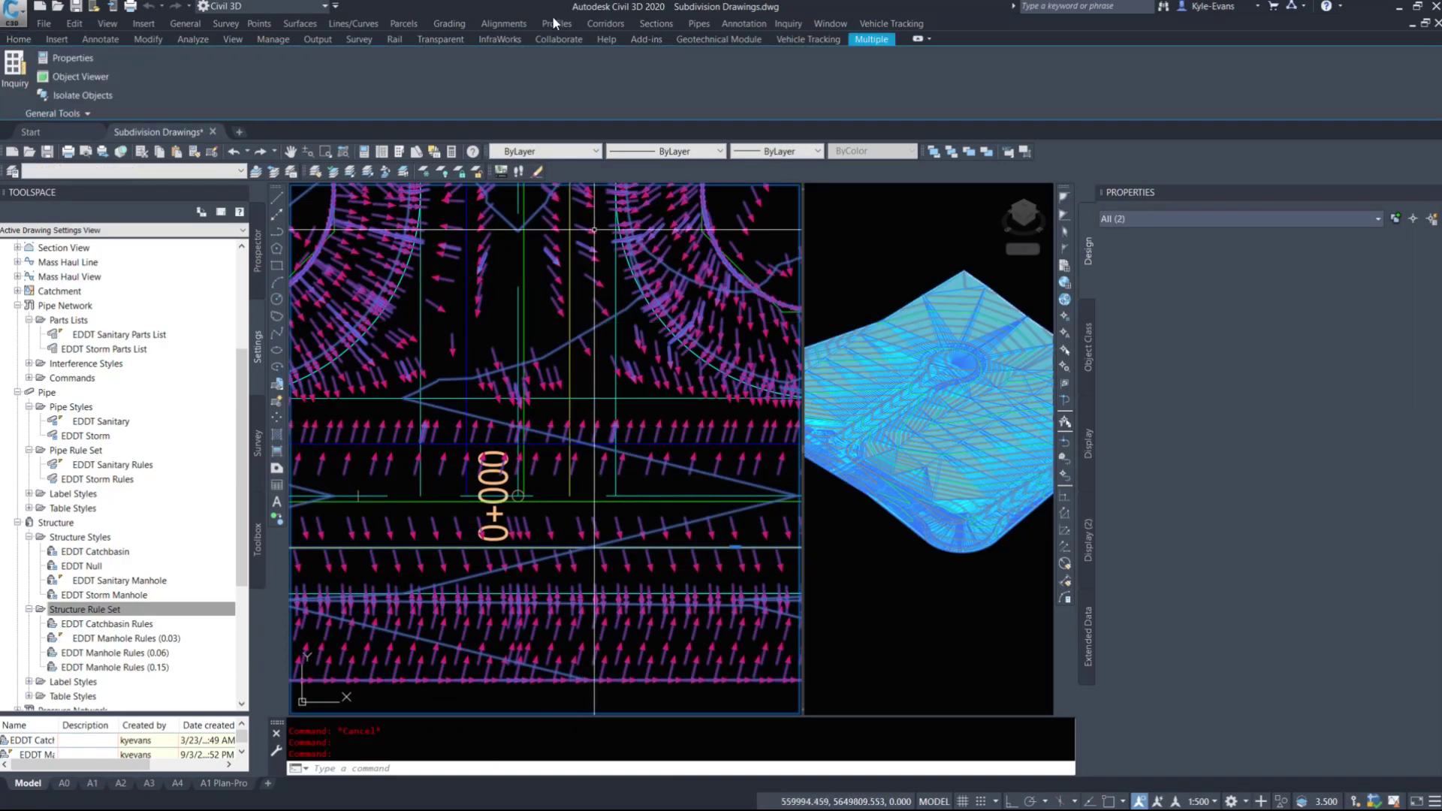
pyautogui.press('Escape')
pyautogui.click(564, 361)
pyautogui.click(575, 370)
pyautogui.click(570, 373)
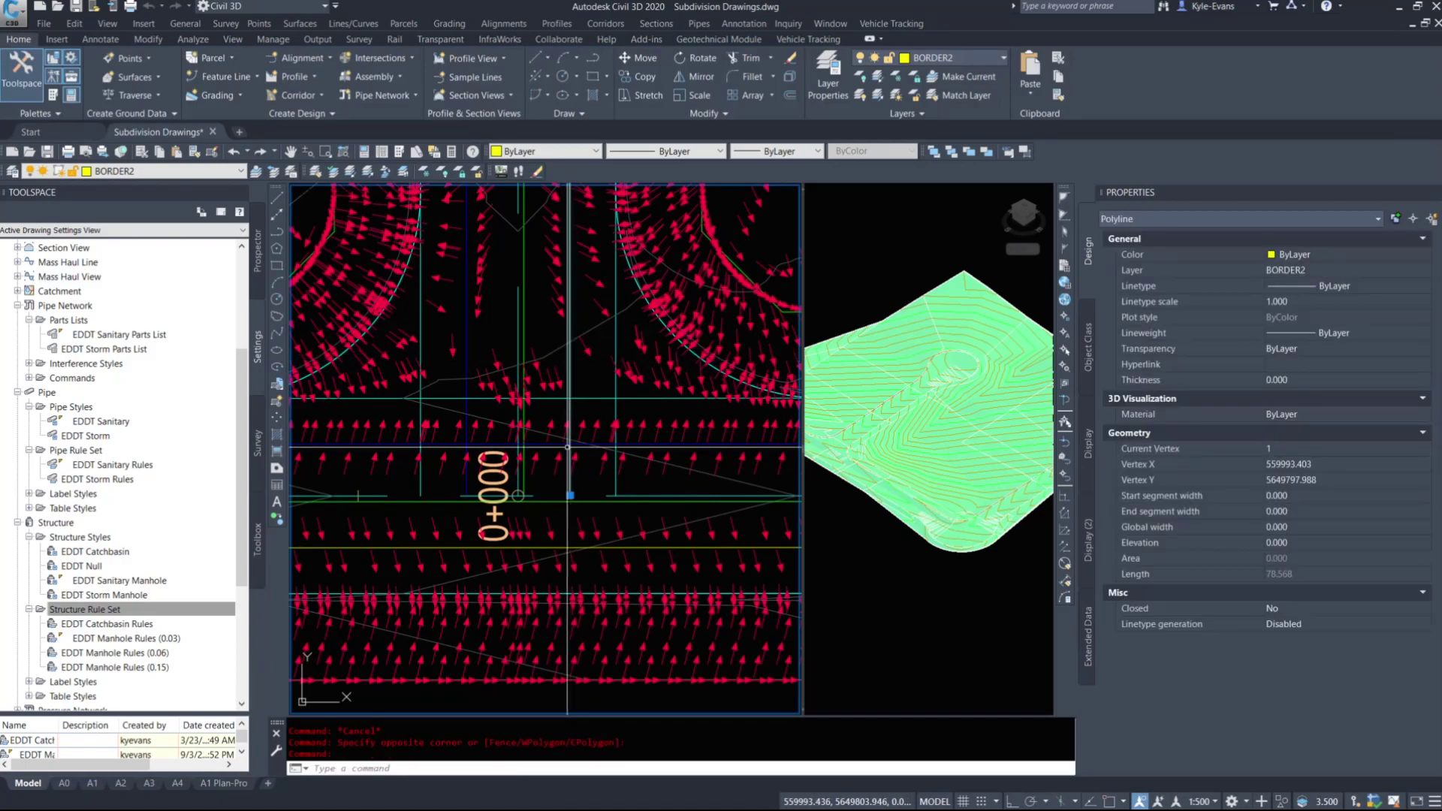
pyautogui.click(536, 547)
pyautogui.click(541, 151)
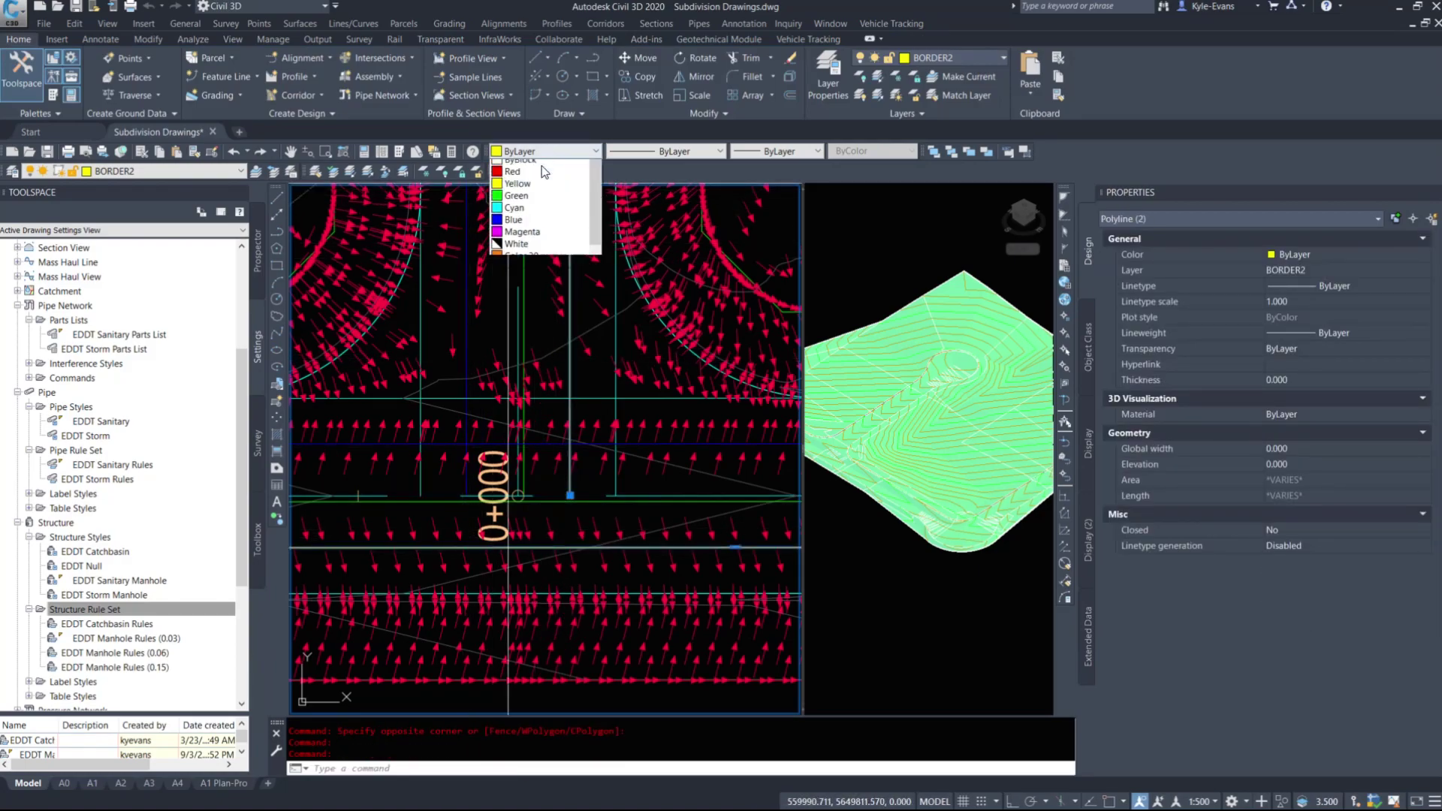
pyautogui.click(526, 280)
pyautogui.press('Escape')
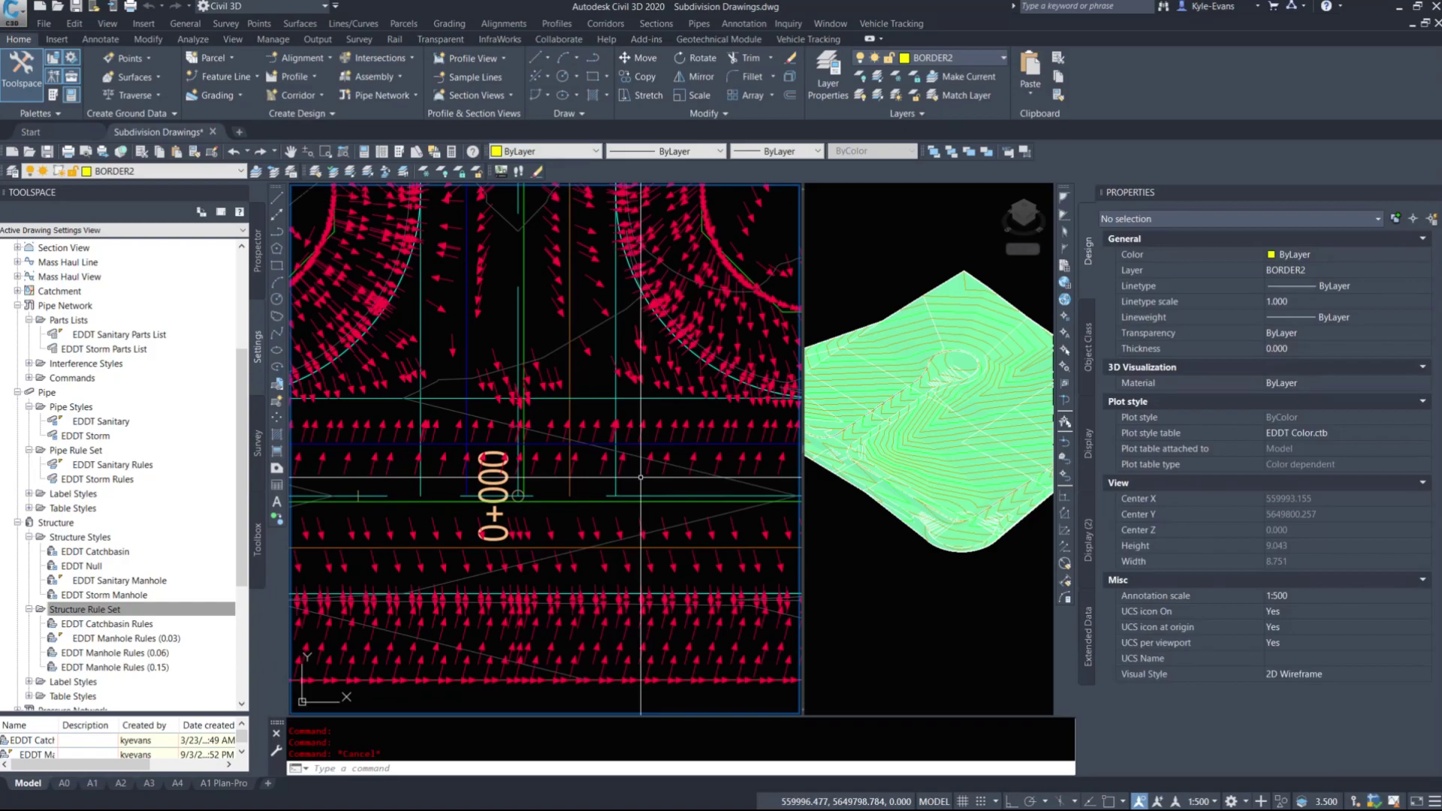
# Step: Extend the cul-de-sac's orange line to meet the main road's orange line
pyautogui.write('exten')
pyautogui.press('Return')
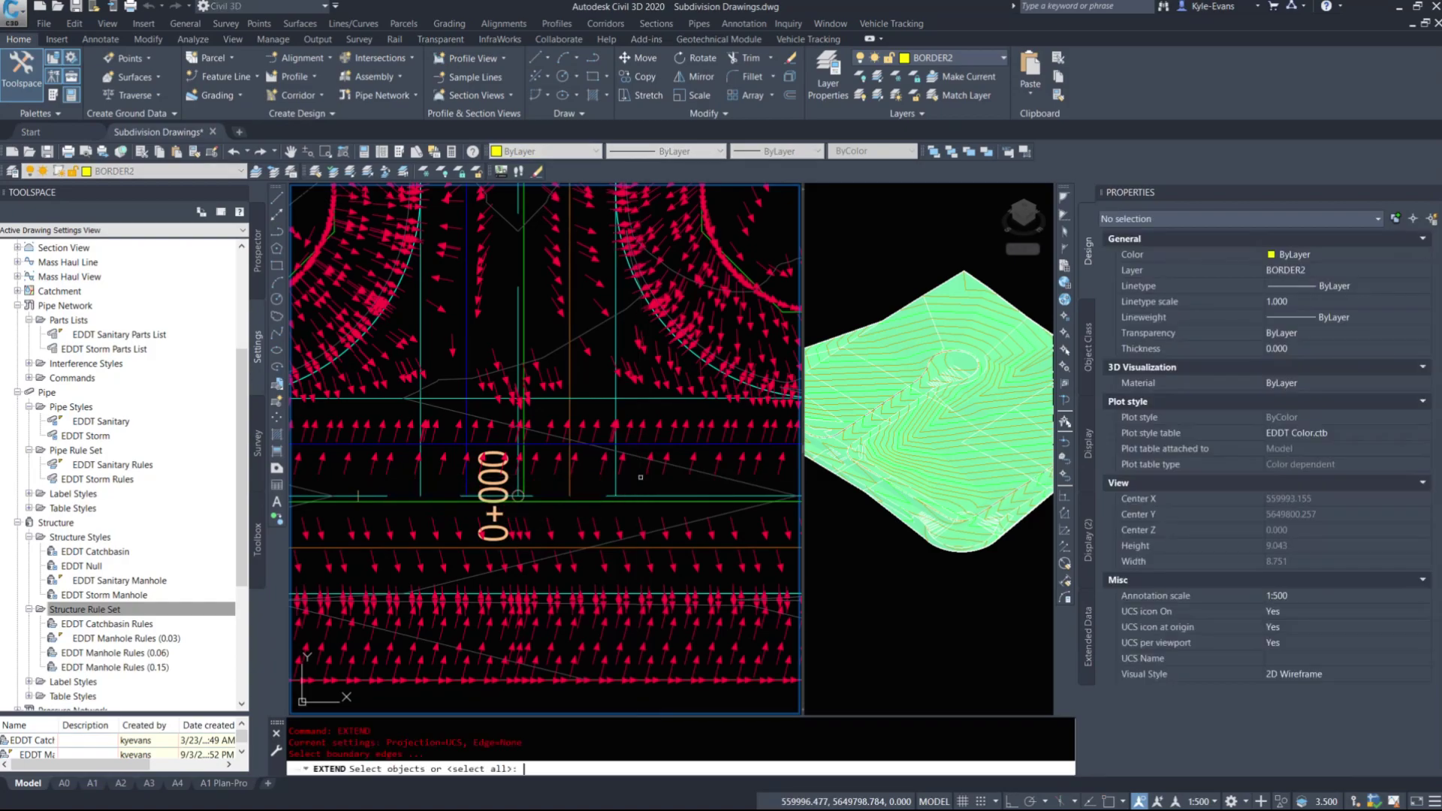
pyautogui.click(582, 548)
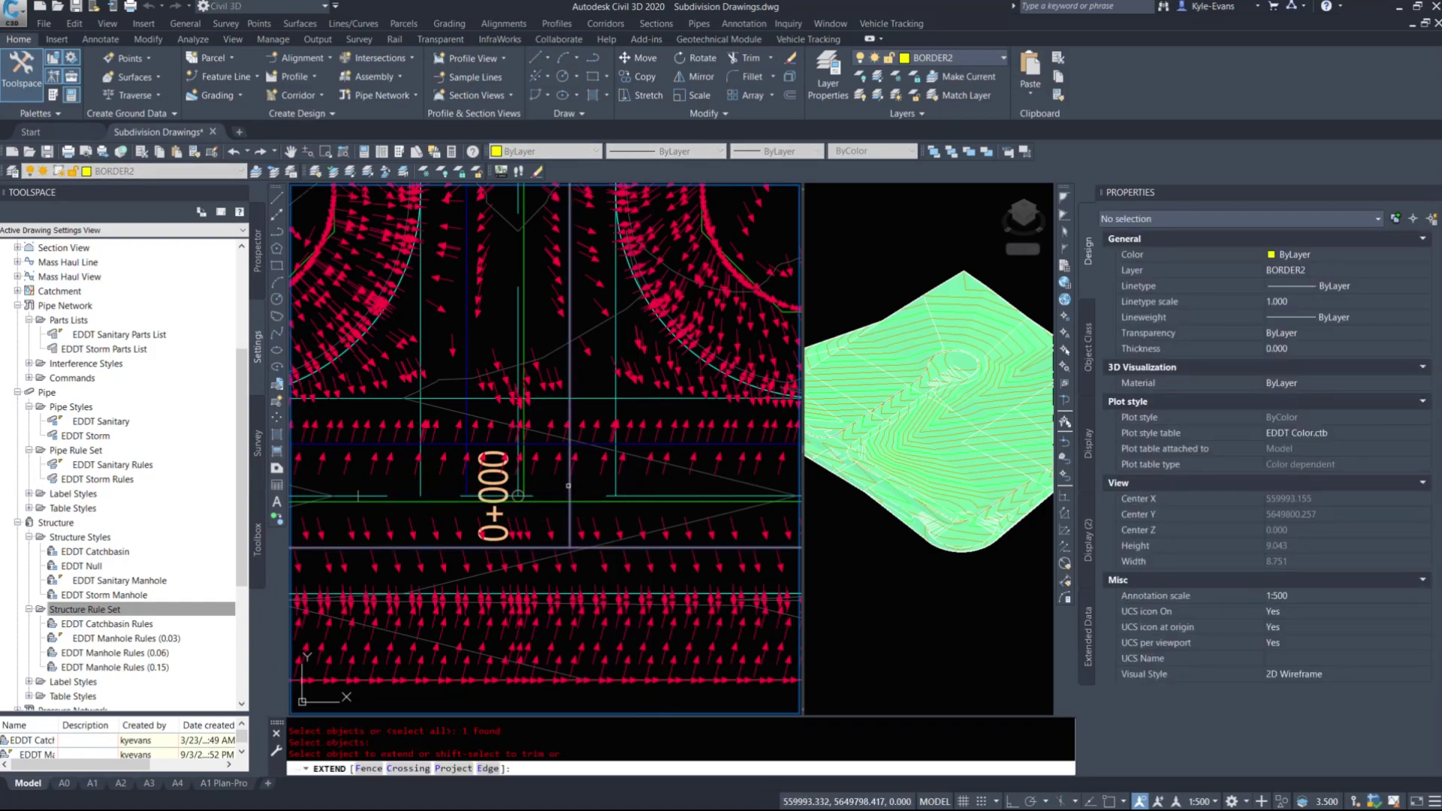
pyautogui.scroll(2, 601, 477)
pyautogui.press('Return')
# Step: Extend the cul-de-sac's green line to meet the main road's green line
pyautogui.press('Return')
pyautogui.scroll(4, 539, 487)
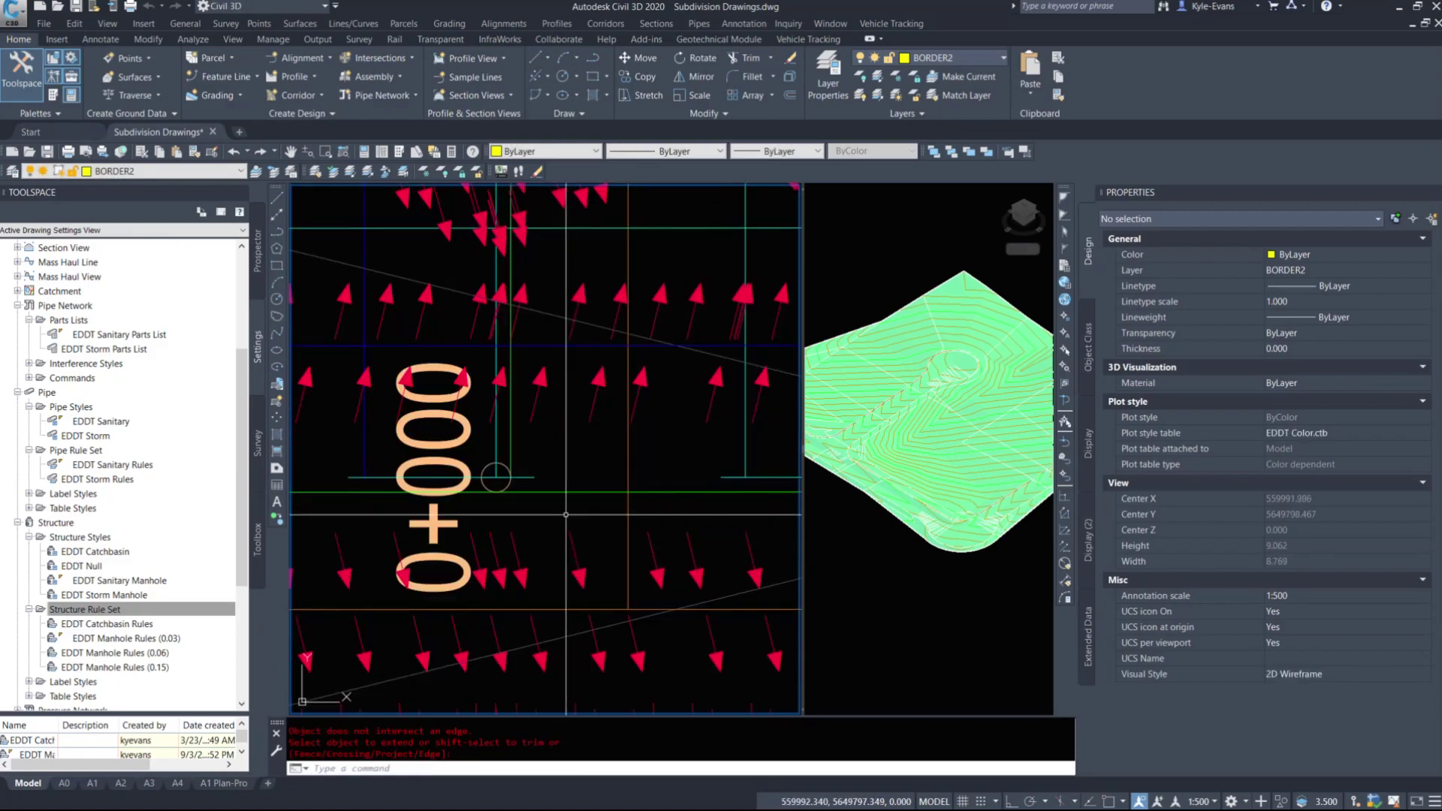
pyautogui.moveTo(540, 488); pyautogui.dragTo(531, 497)
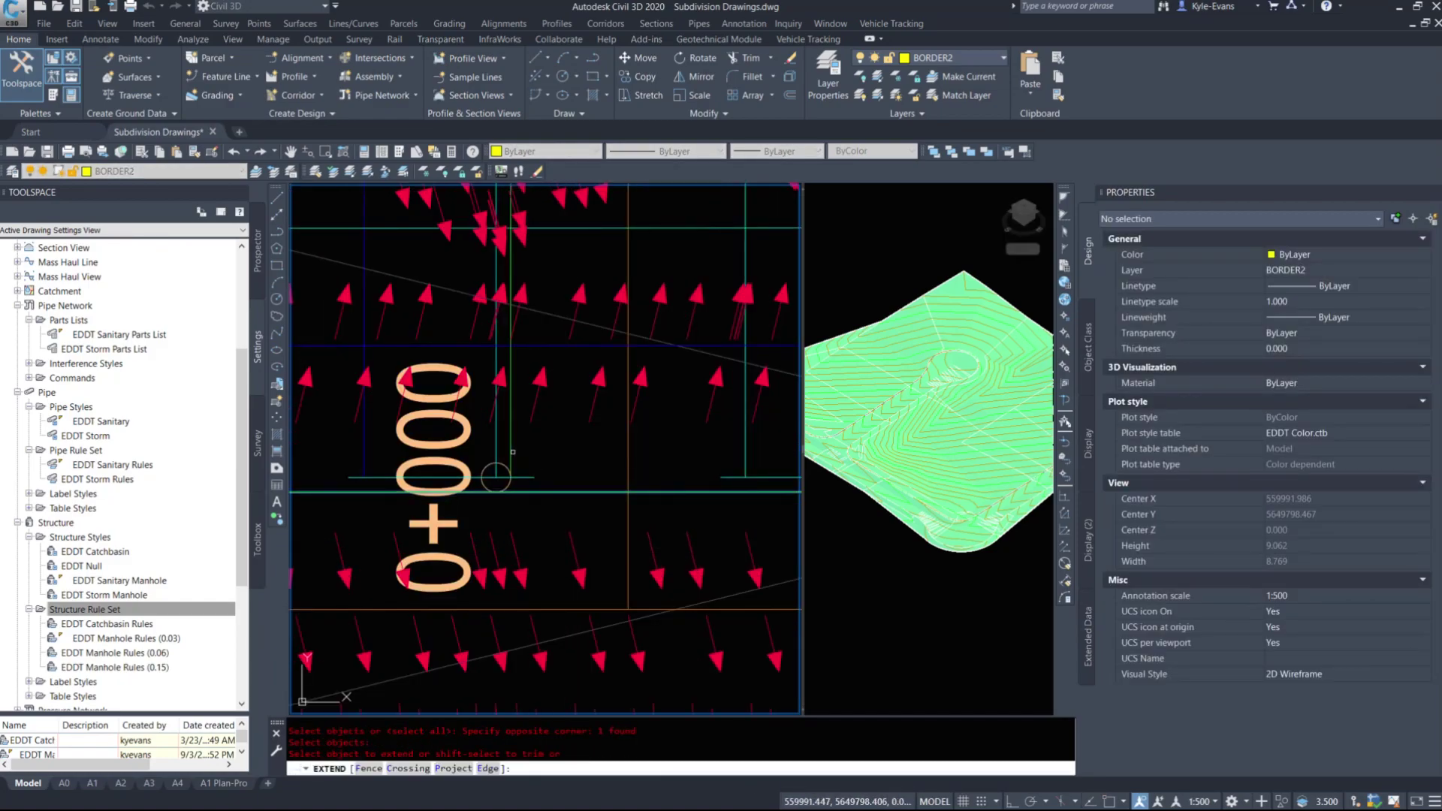
pyautogui.click(513, 451)
pyautogui.scroll(-4, 514, 447)
pyautogui.press('Return')
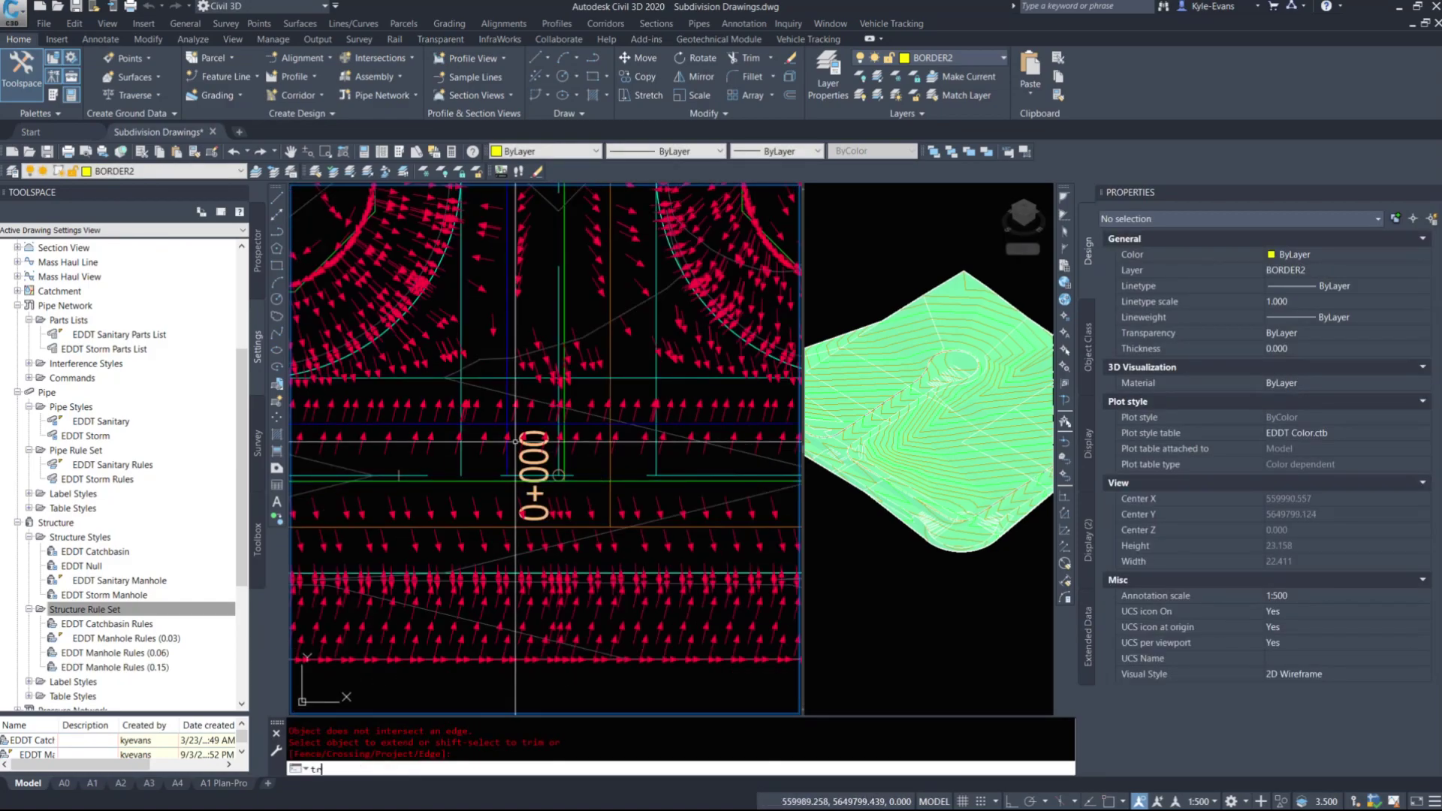
# Step: Trim the end of the cul-de-sac's blue line that runs past the main road's blue line
pyautogui.write('tr')
pyautogui.press('Return')
pyautogui.click(522, 426)
pyautogui.scroll(4, 527, 440)
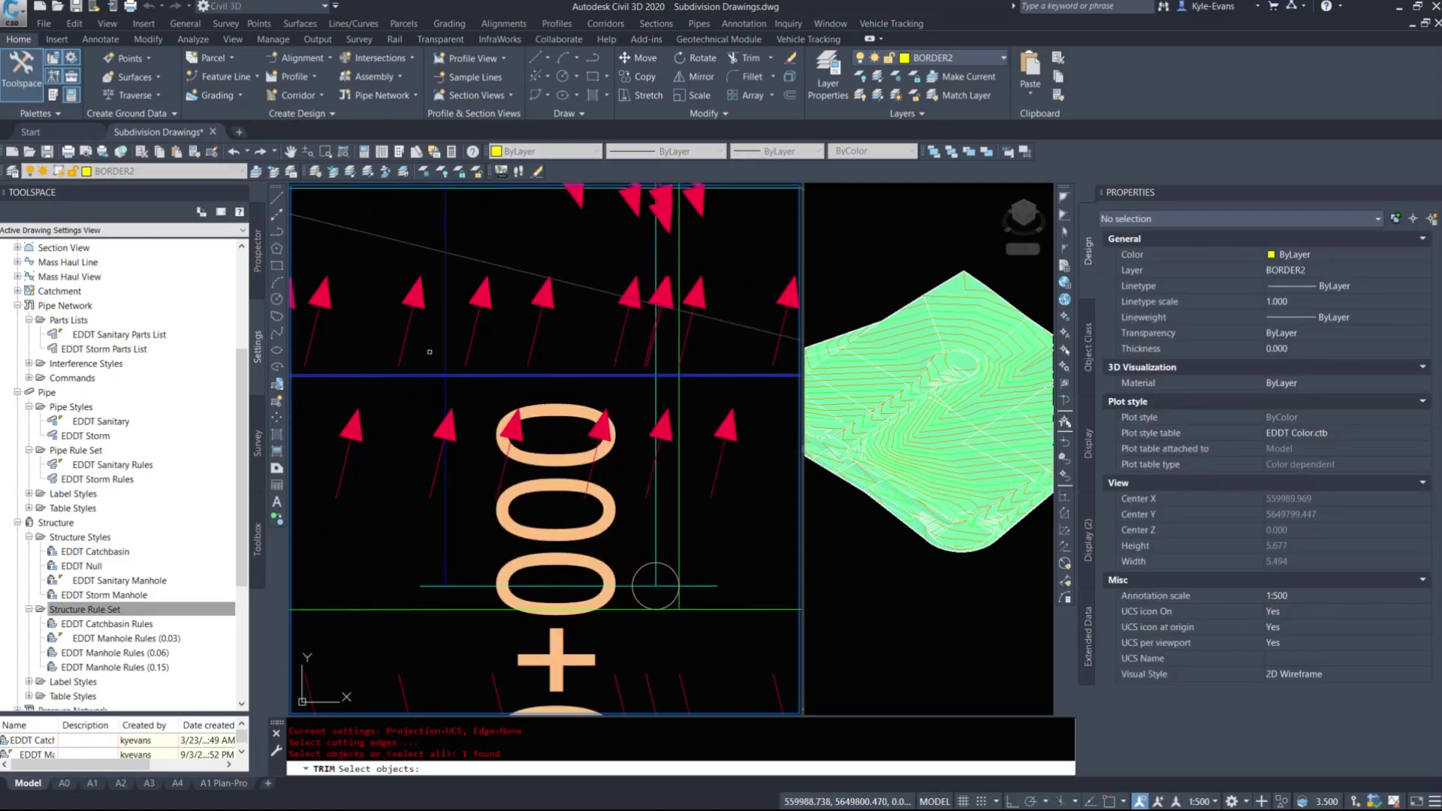
pyautogui.press('Return')
pyautogui.click(445, 390)
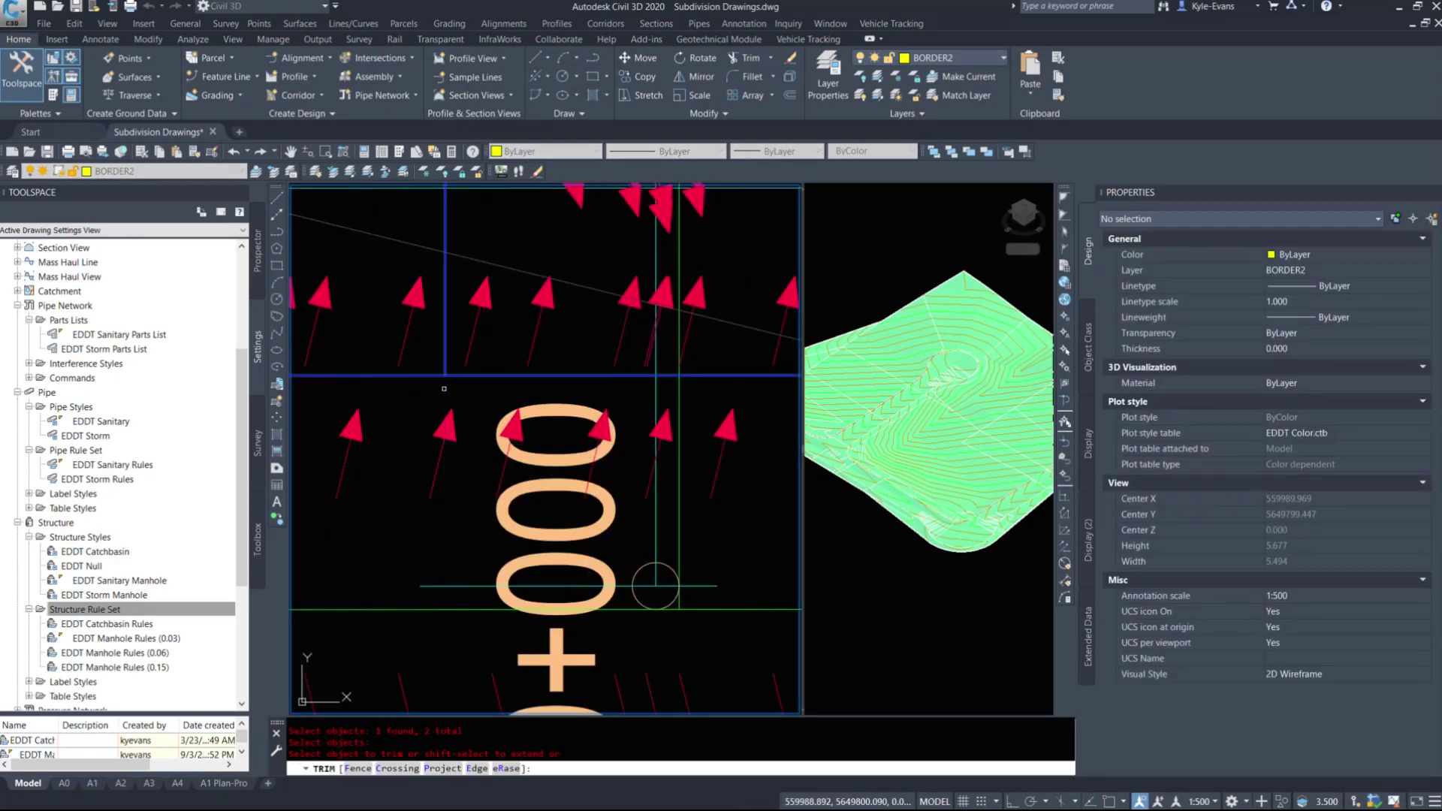
pyautogui.scroll(-4, 516, 424)
pyautogui.press('Escape')
# Step: Edit the Lot Grading Surface's style to turn off the slope arrows
pyautogui.scroll(-3, 576, 460)
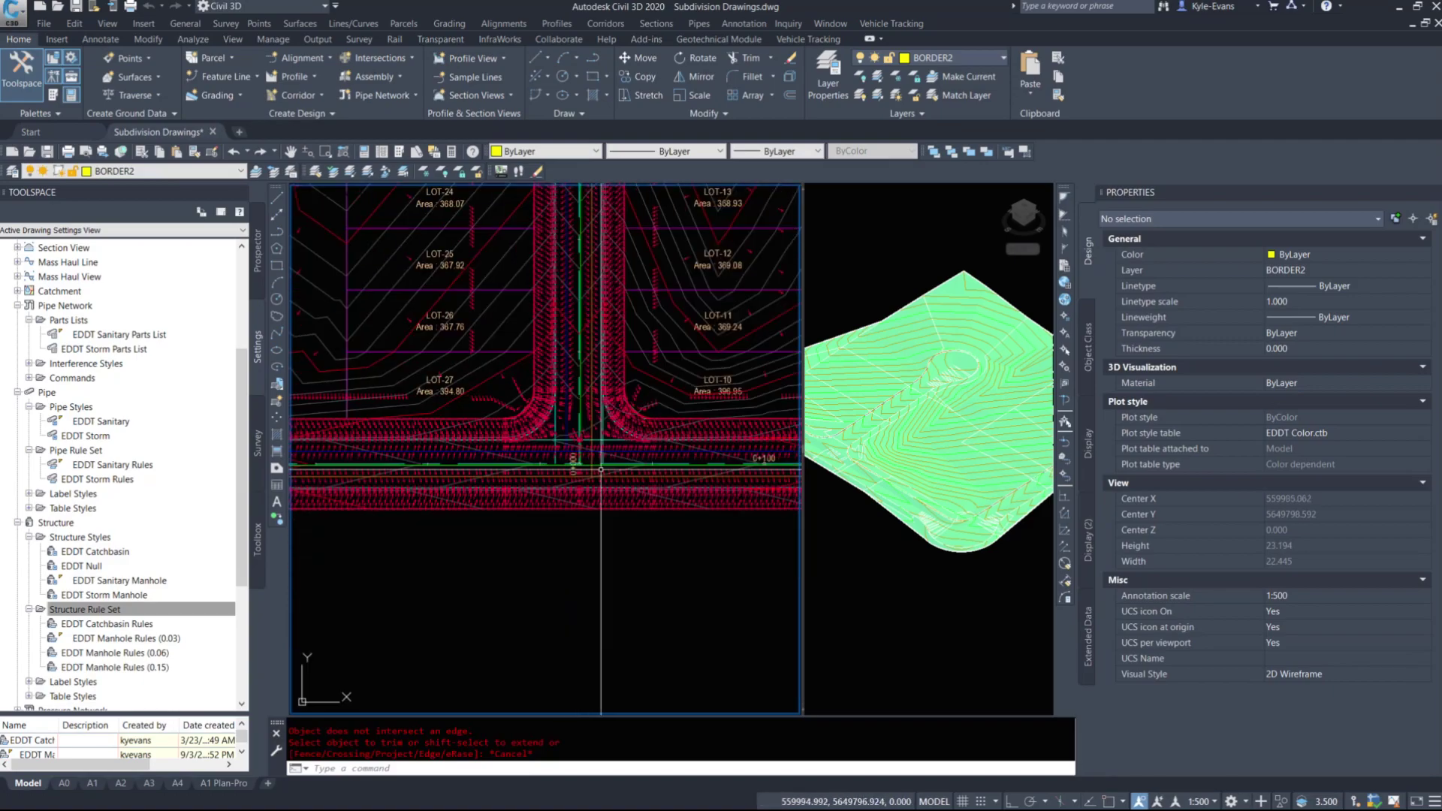
pyautogui.moveTo(588, 462); pyautogui.dragTo(473, 512, button='middle')
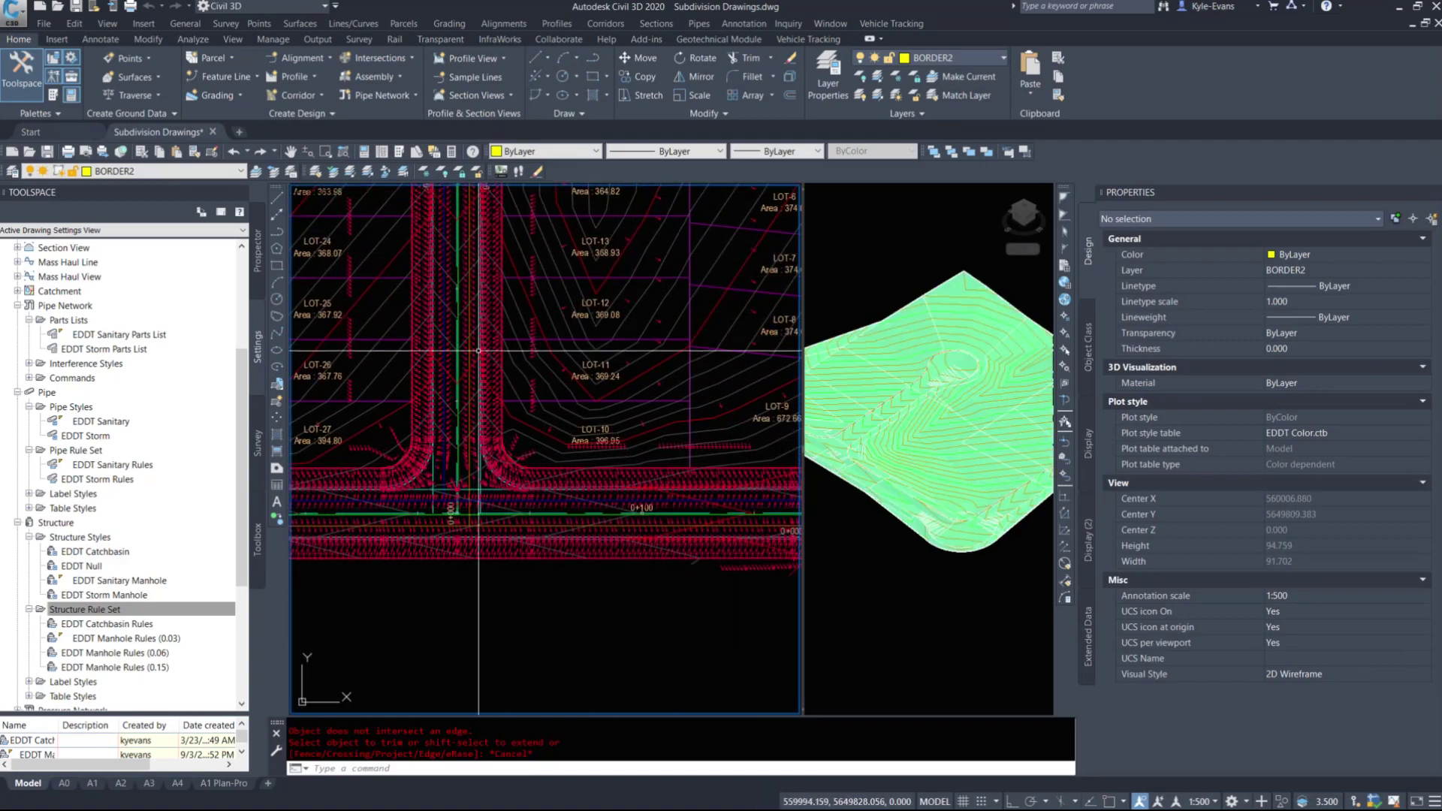
pyautogui.click(482, 385)
pyautogui.rightClick(482, 386)
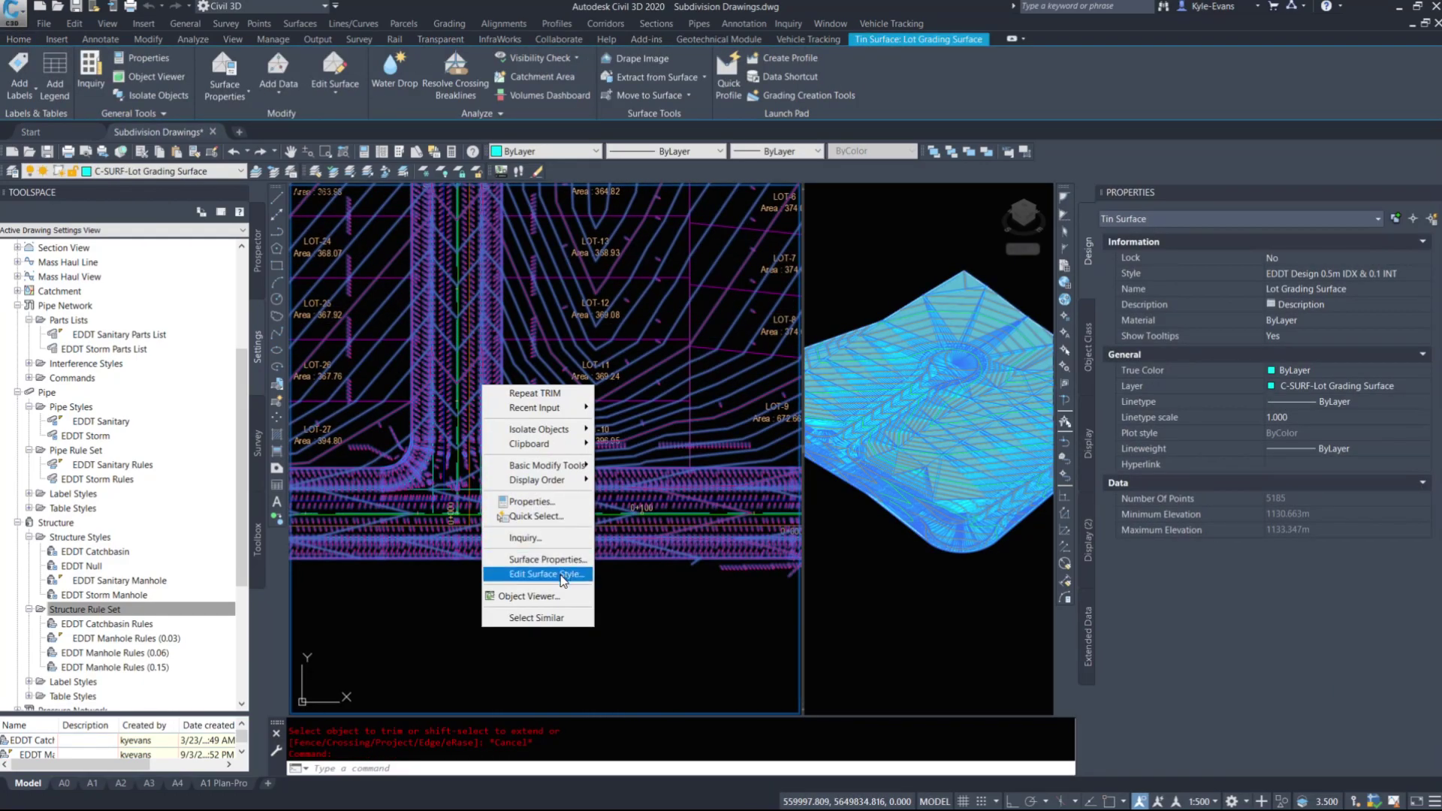
pyautogui.click(562, 575)
pyautogui.click(542, 241)
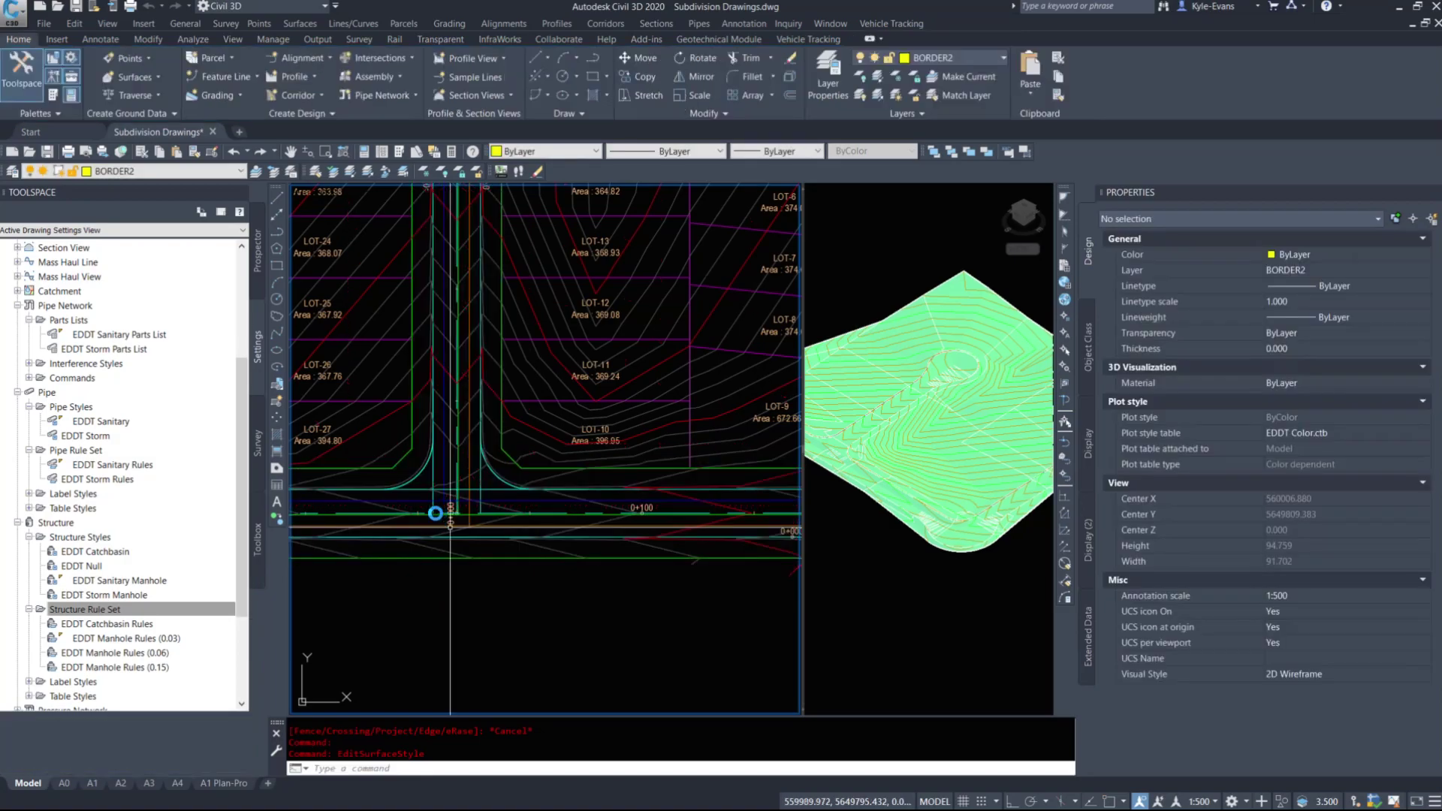
# Step: Switch to the servicing guidelines PDF in Acrobat and check the water, sanitary and storm line positions in the road cross-section
pyautogui.moveTo(511, 526); pyautogui.dragTo(601, 534, button='middle')
pyautogui.scroll(4, 600, 534)
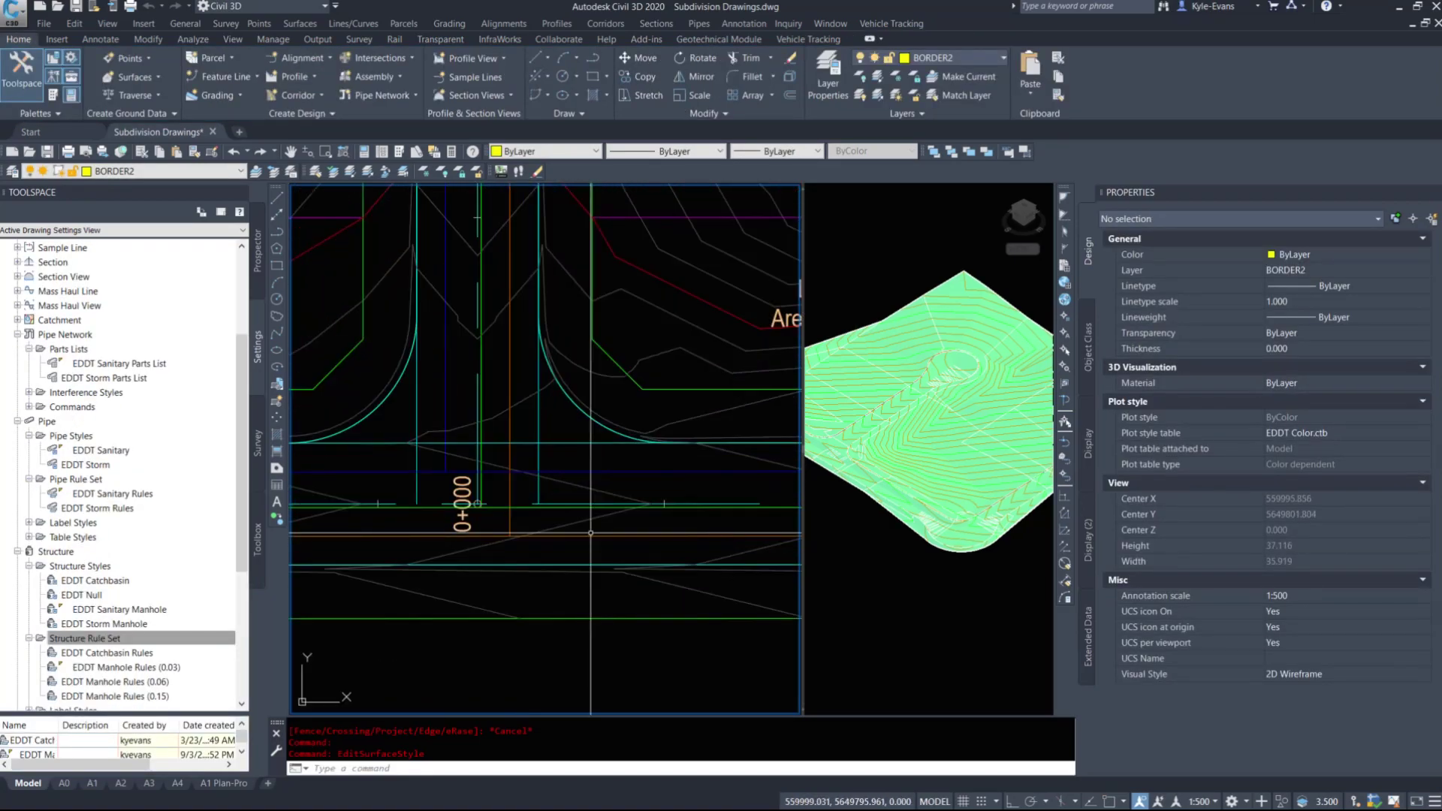
pyautogui.scroll(-4, 532, 508)
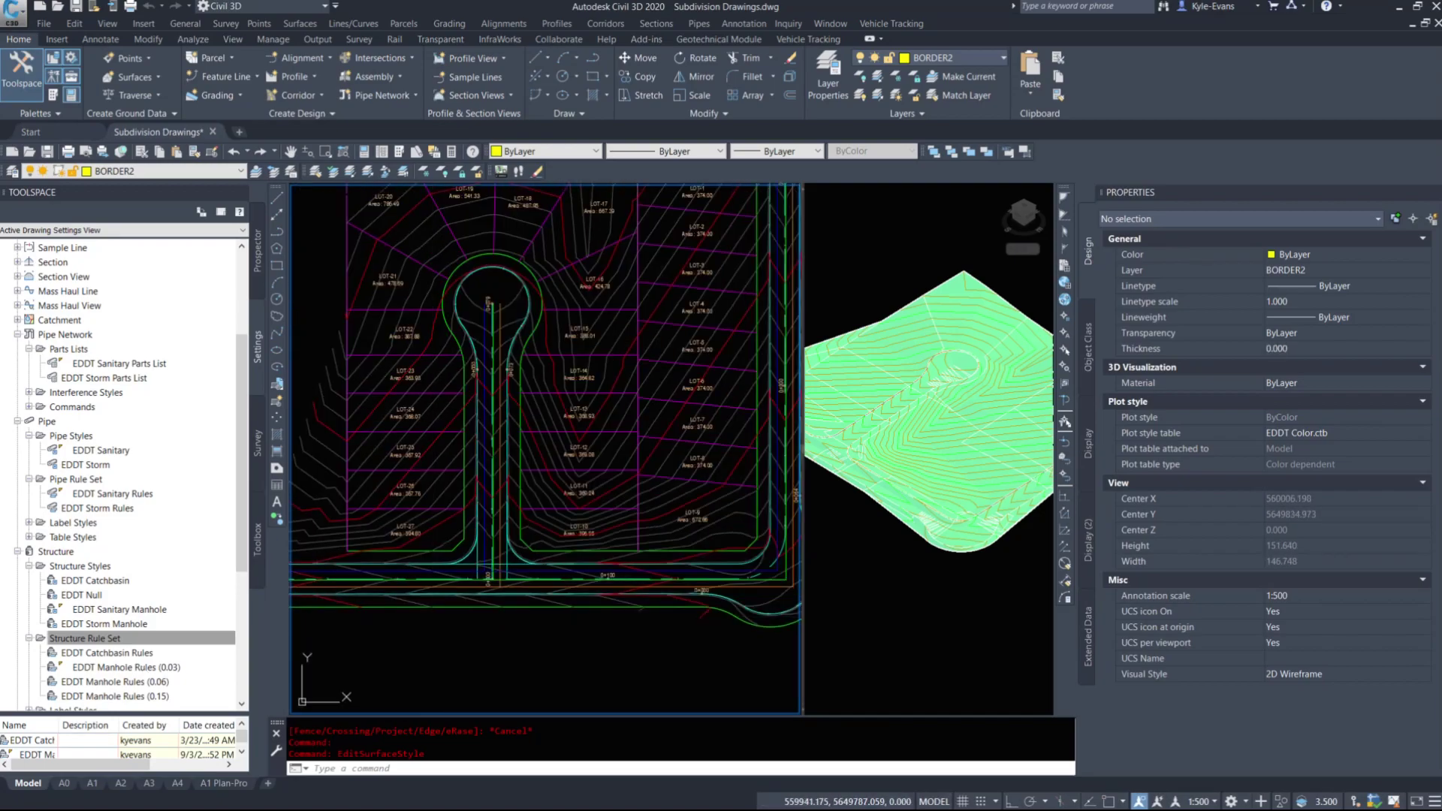
pyautogui.hotkey('alt', 'Tab')
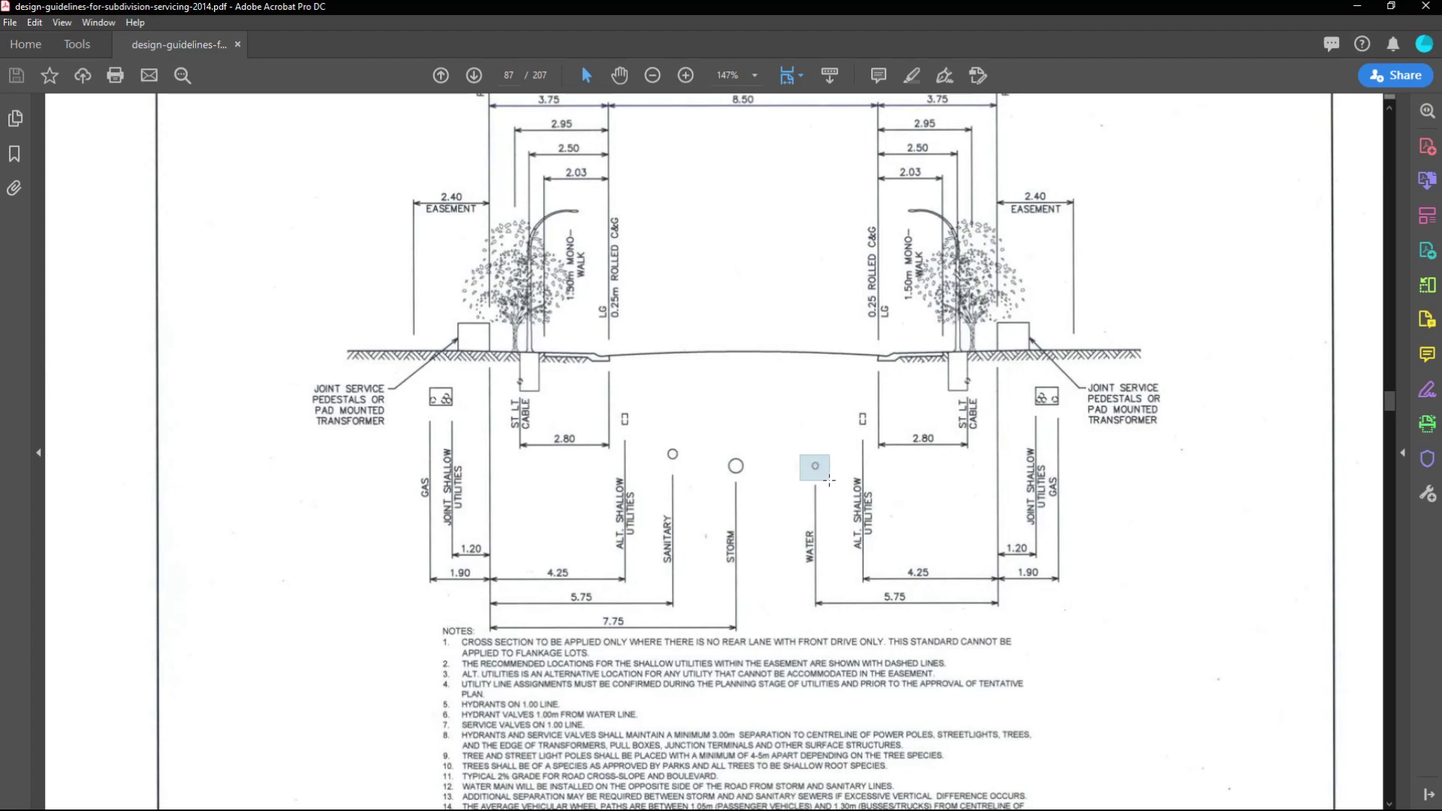
pyautogui.click(829, 481)
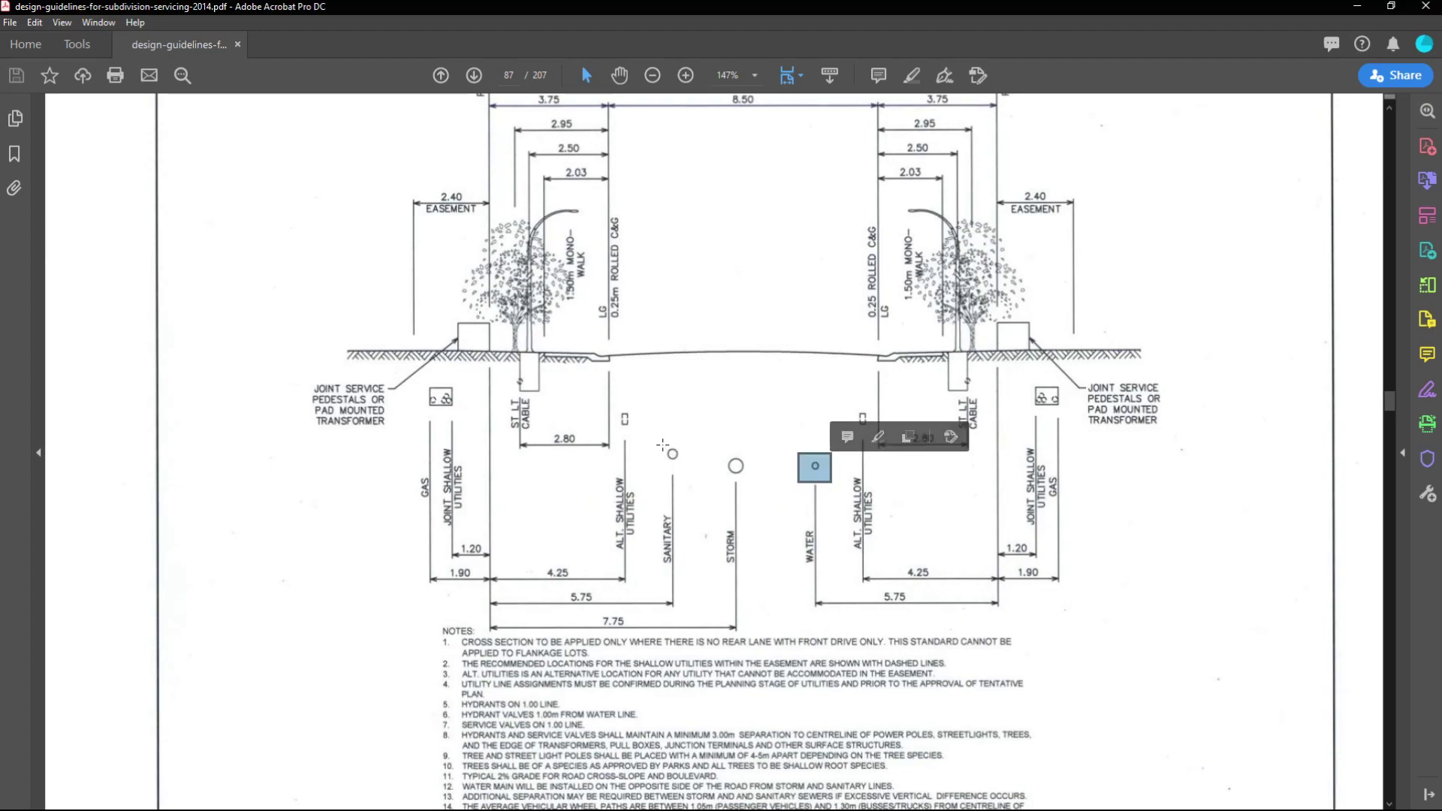
pyautogui.moveTo(662, 445); pyautogui.dragTo(663, 446)
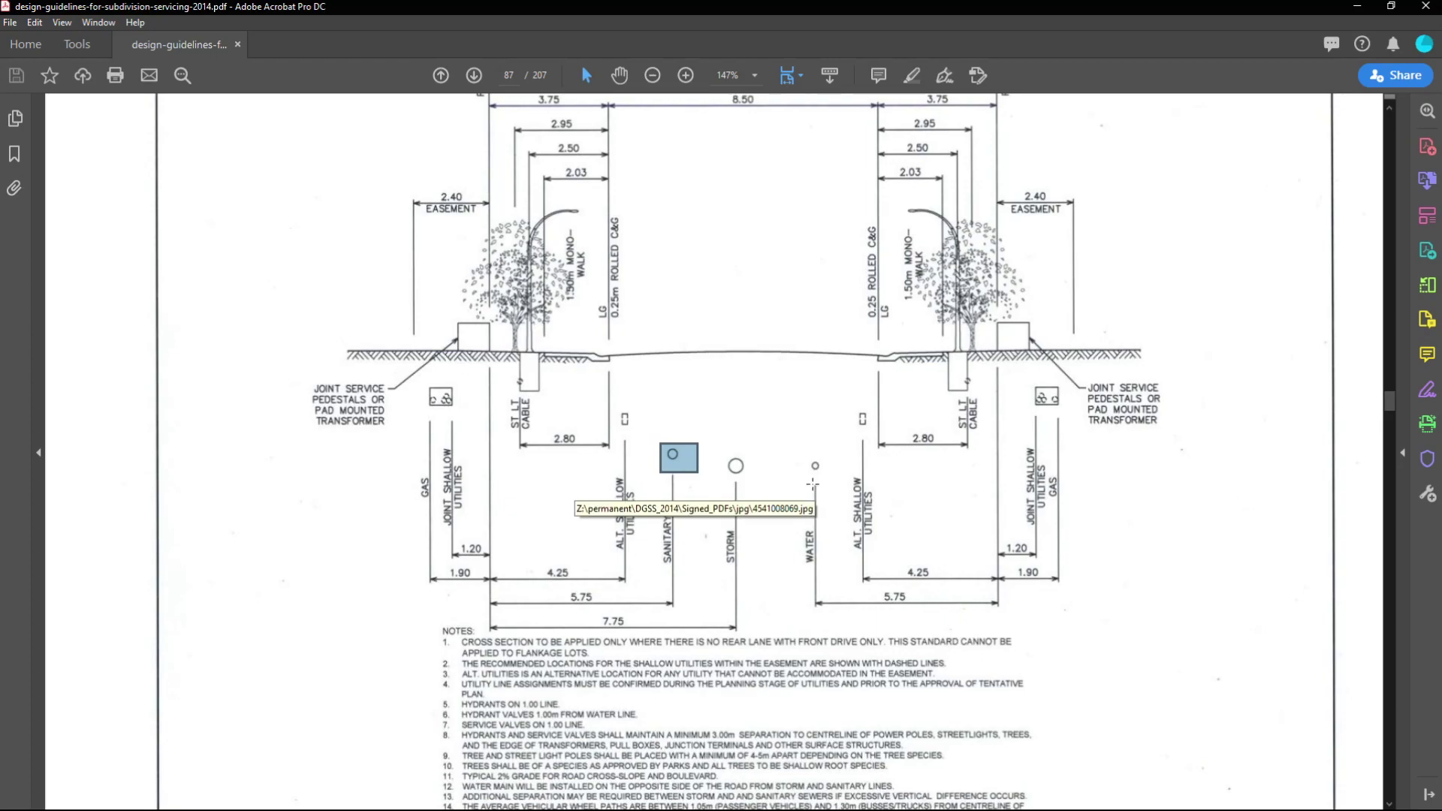
pyautogui.click(1357, 7)
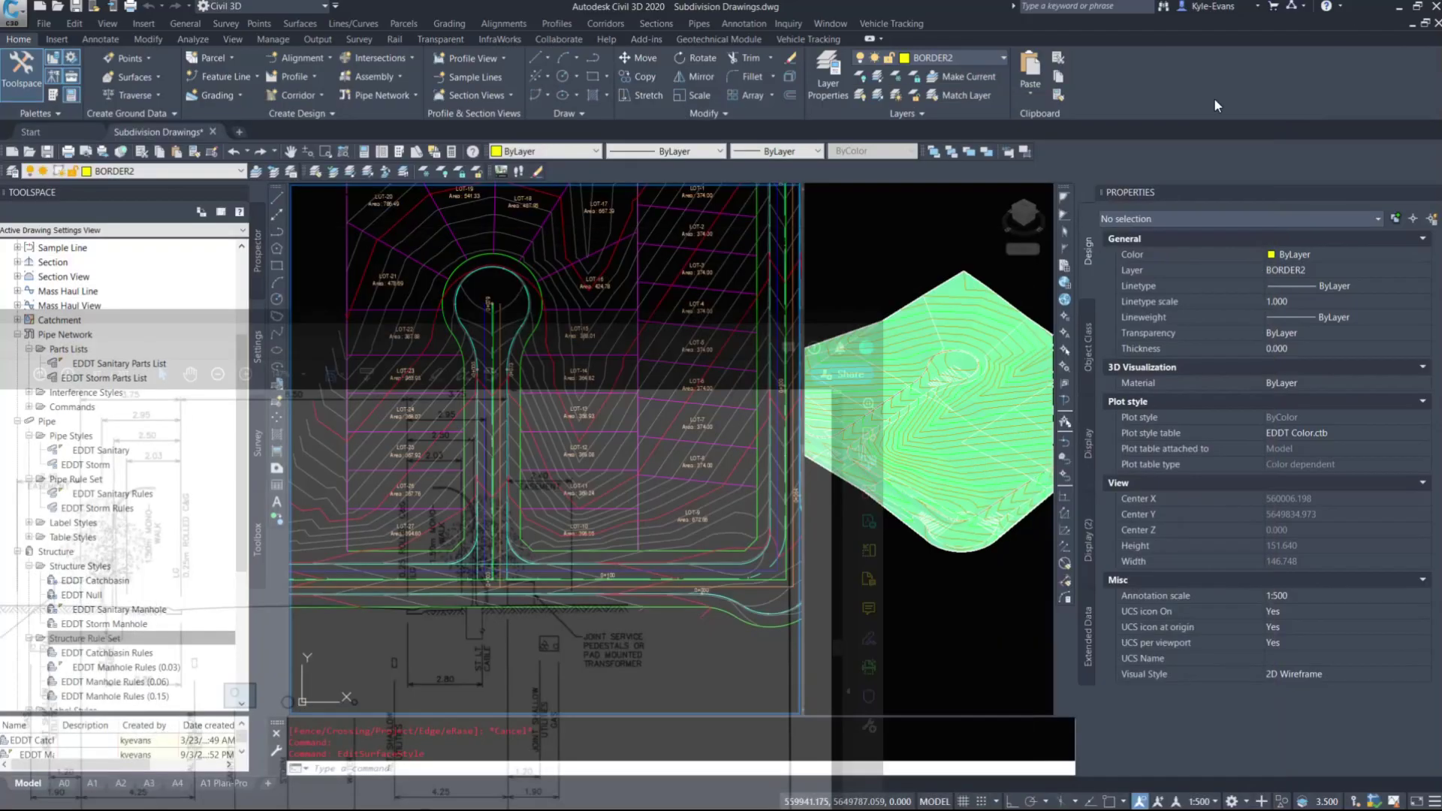
# Step: Start creating a new pipe network by layout in the subdivision drawing
pyautogui.scroll(5, 575, 553)
pyautogui.moveTo(575, 552); pyautogui.dragTo(561, 511, button='middle')
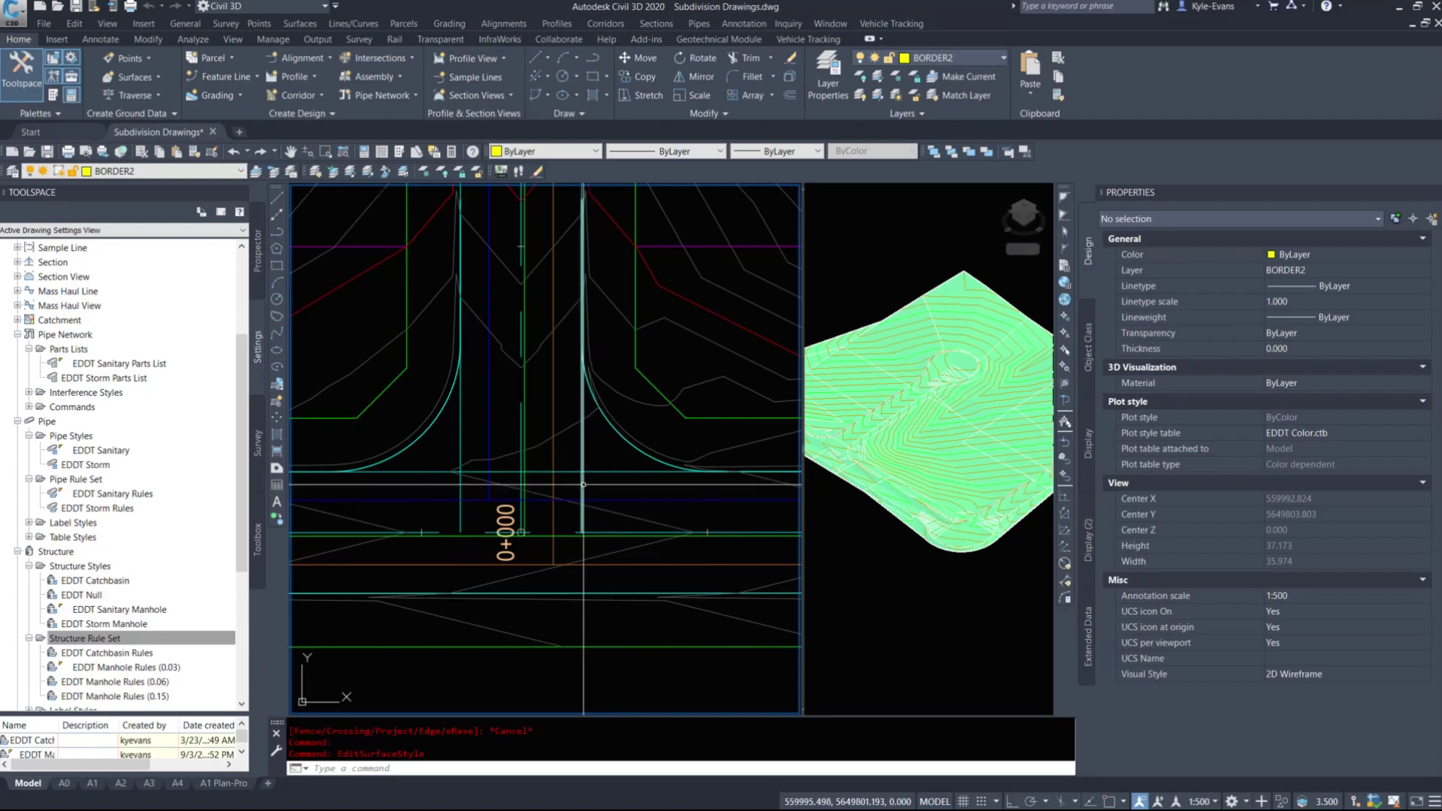
pyautogui.scroll(-2, 558, 450)
pyautogui.moveTo(497, 496); pyautogui.dragTo(617, 472, button='middle')
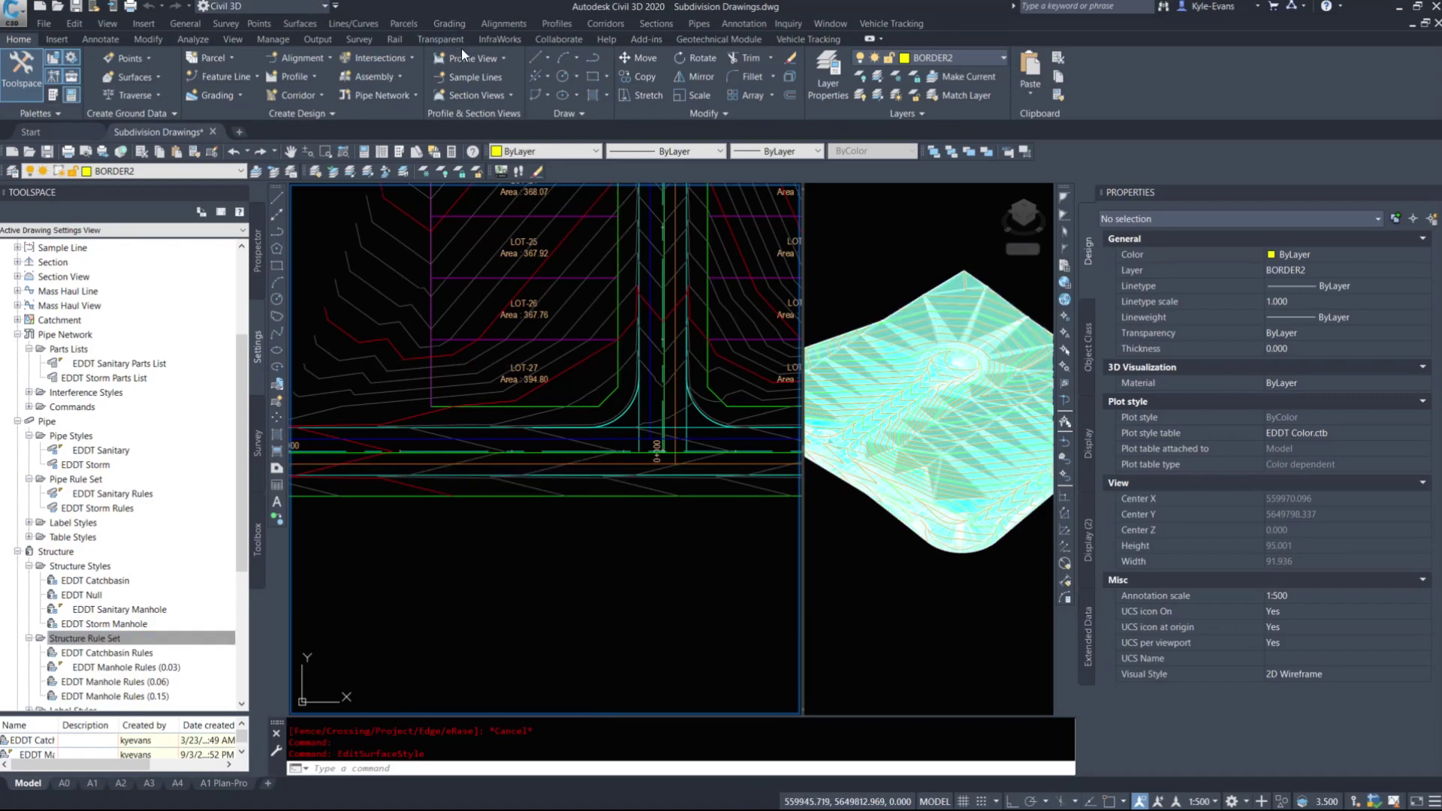
pyautogui.click(259, 250)
pyautogui.click(17, 364)
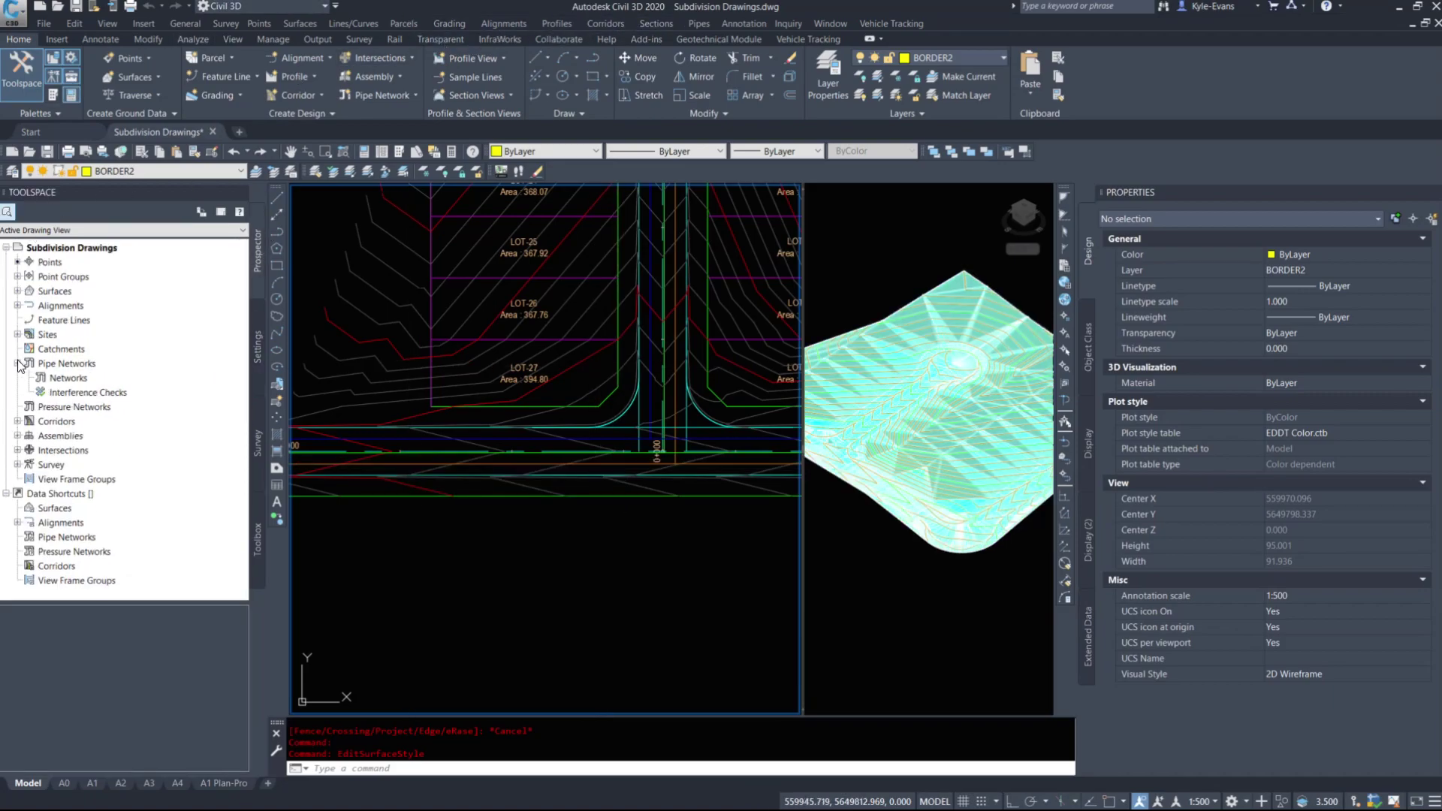
pyautogui.rightClick(72, 380)
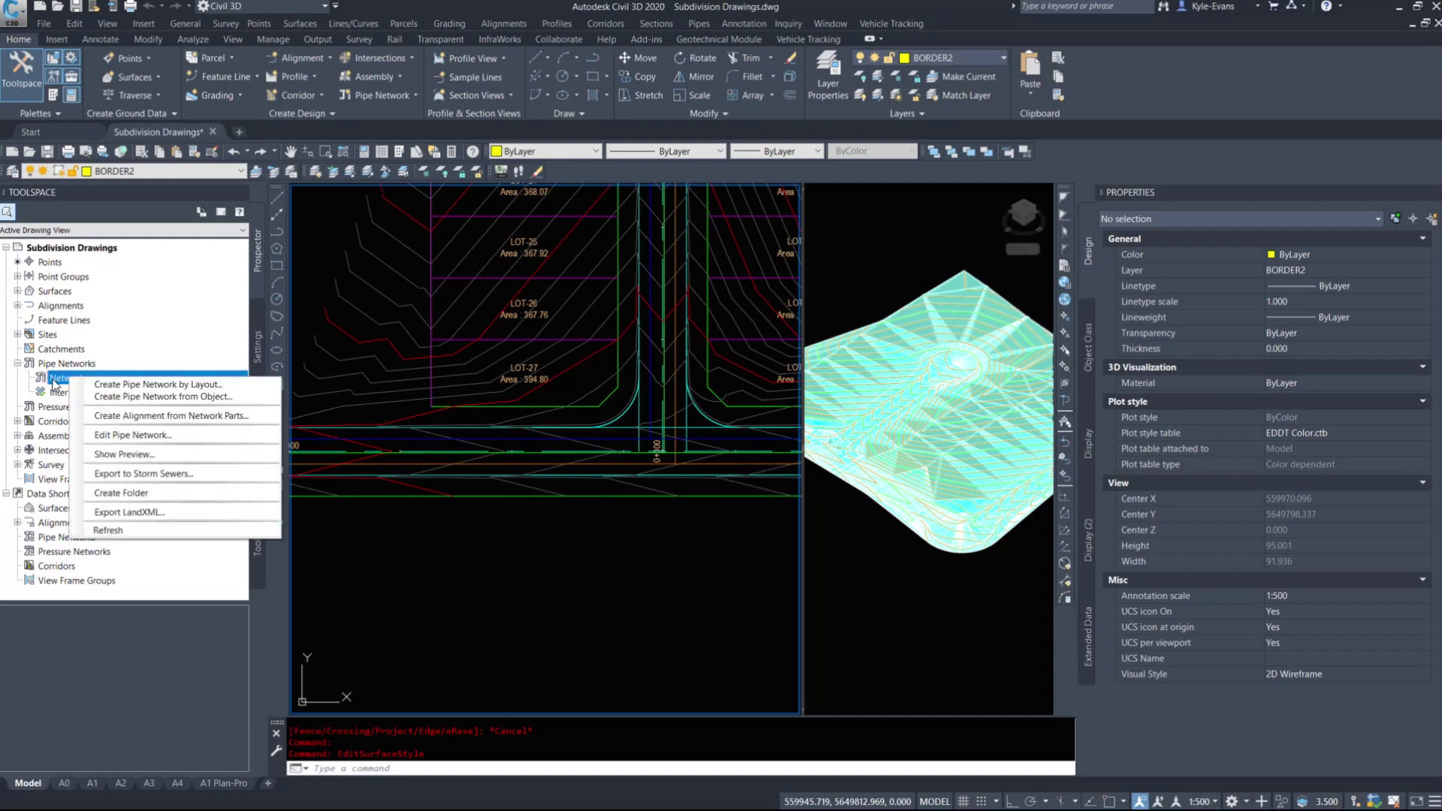
pyautogui.click(53, 379)
pyautogui.rightClick(66, 376)
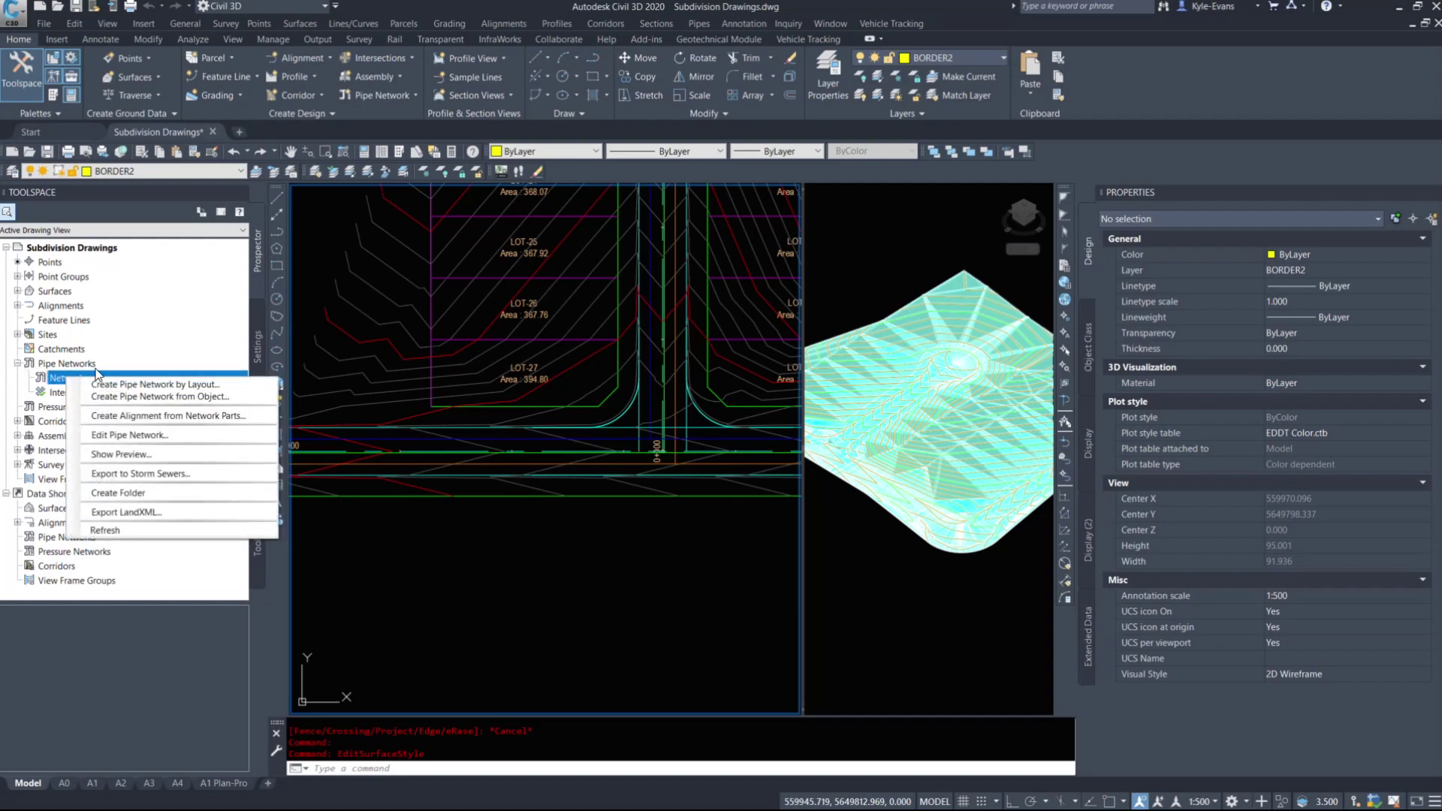
pyautogui.click(159, 385)
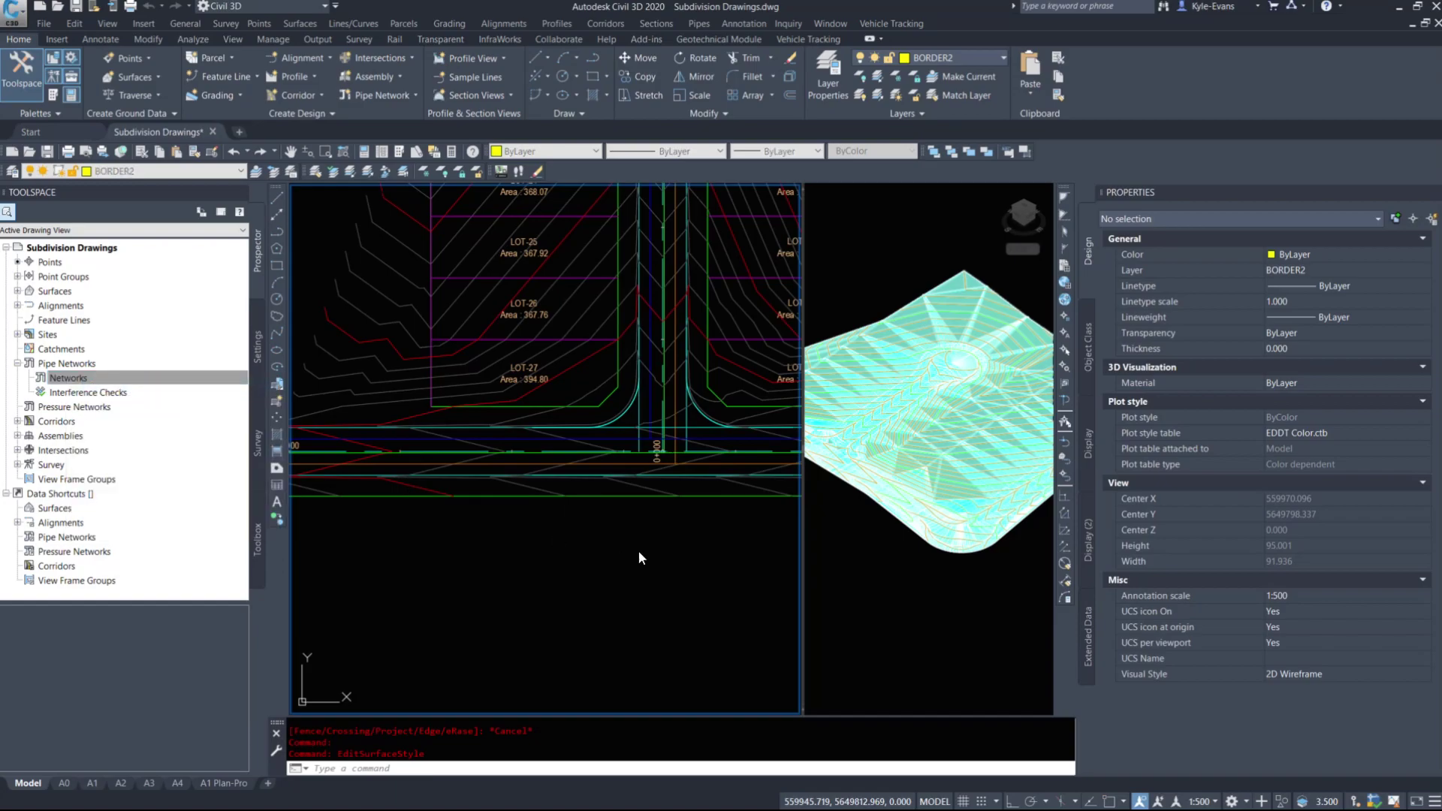
# Step: Name the new pipe network Sanitary Layout and assign it the EDDT Sanitary Parts List
pyautogui.moveTo(734, 249); pyautogui.dragTo(534, 233)
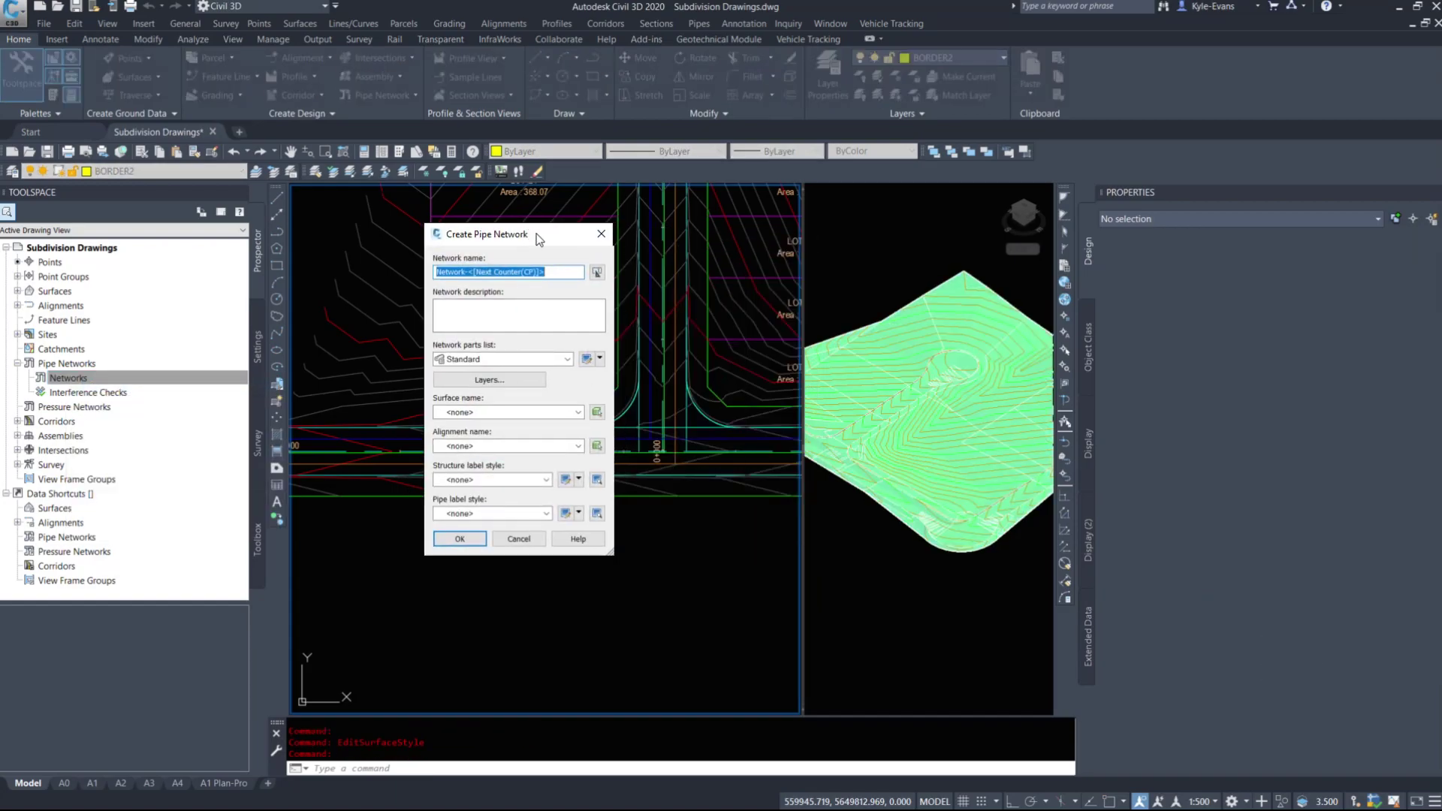
pyautogui.write('Sanitary Layout')
pyautogui.click(535, 359)
pyautogui.click(511, 380)
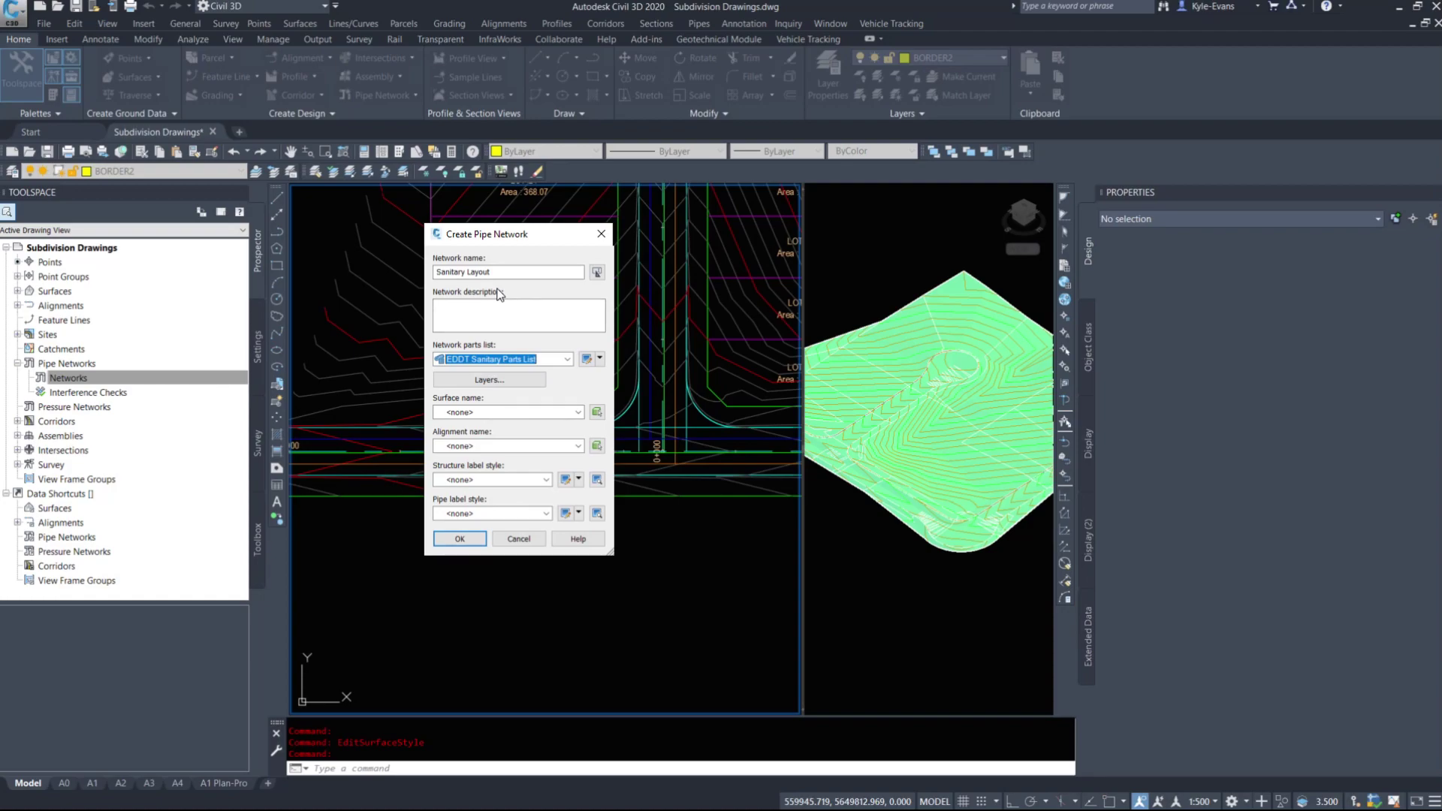
# Step: Set the new Sanitary Layout pipe network to reference the Lot Grading Surface and the Main Through Road alignment
pyautogui.click(505, 412)
pyautogui.click(485, 437)
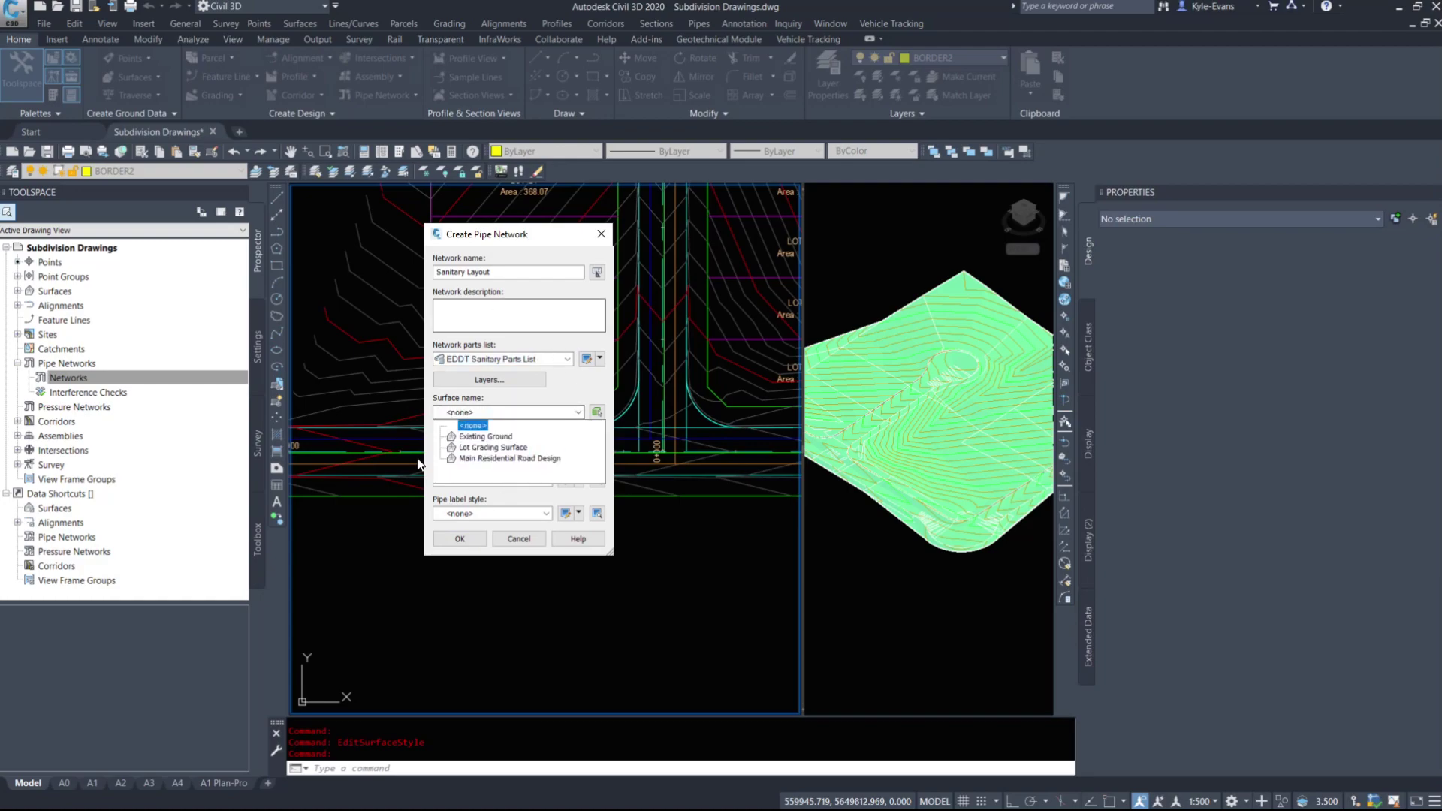
pyautogui.click(518, 458)
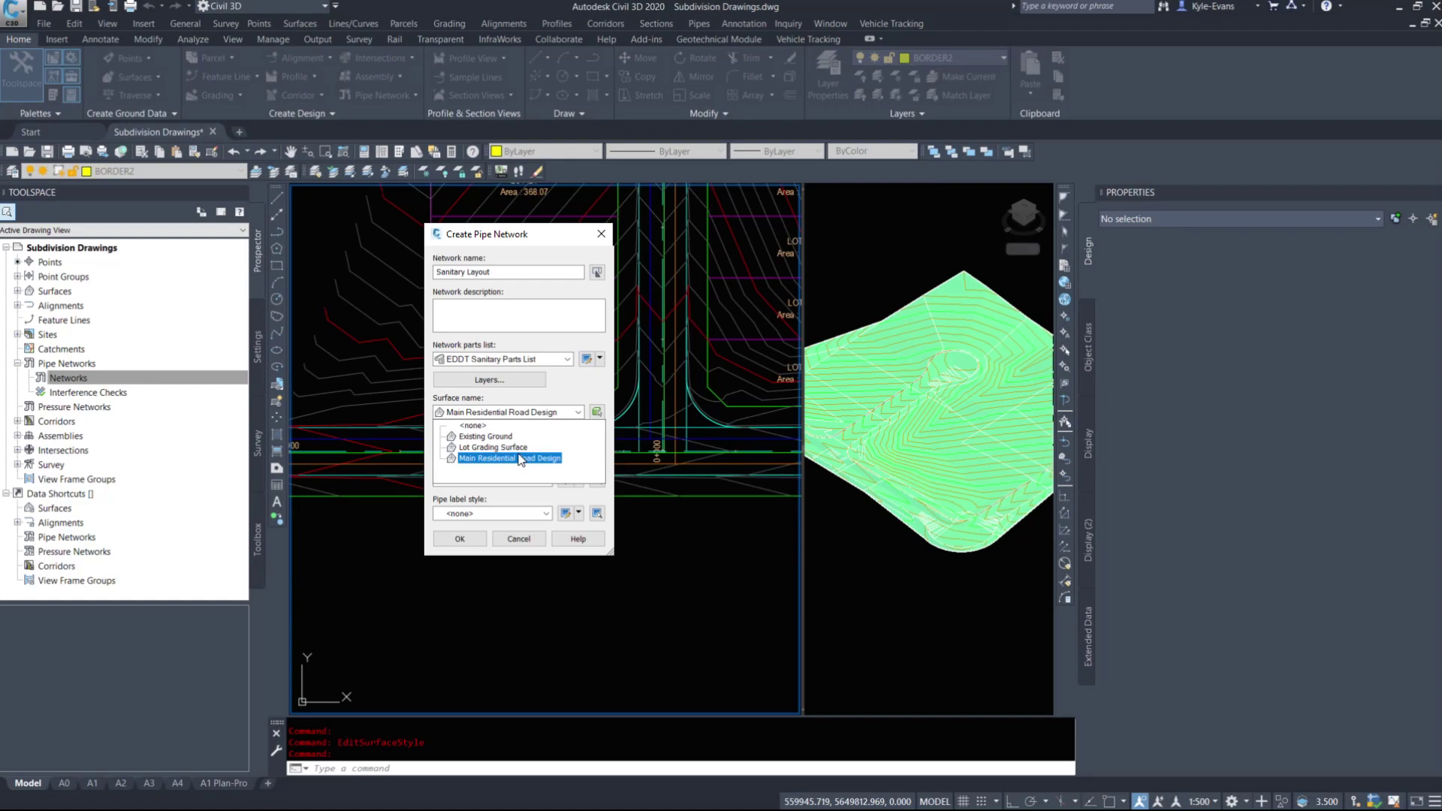
pyautogui.click(481, 438)
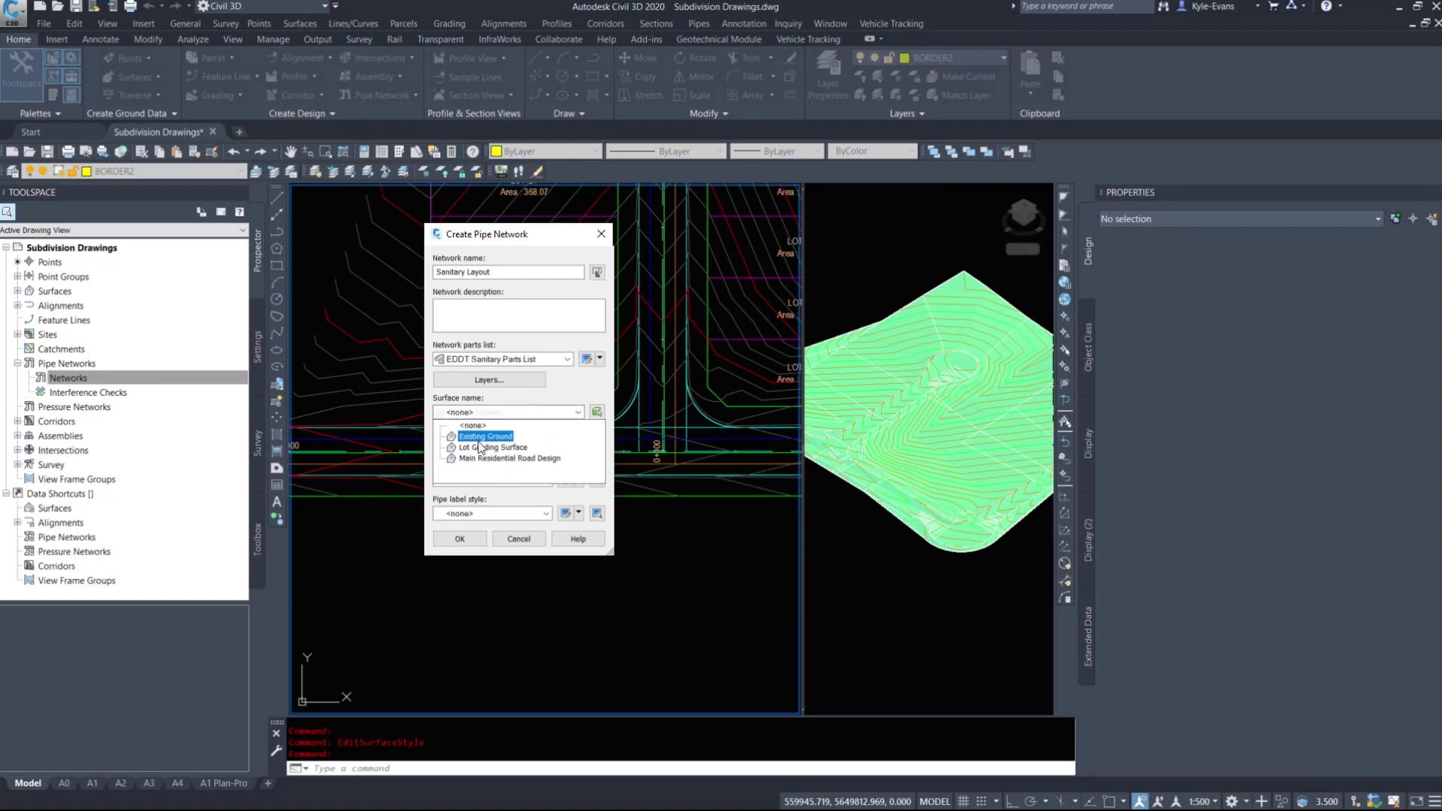
pyautogui.click(481, 447)
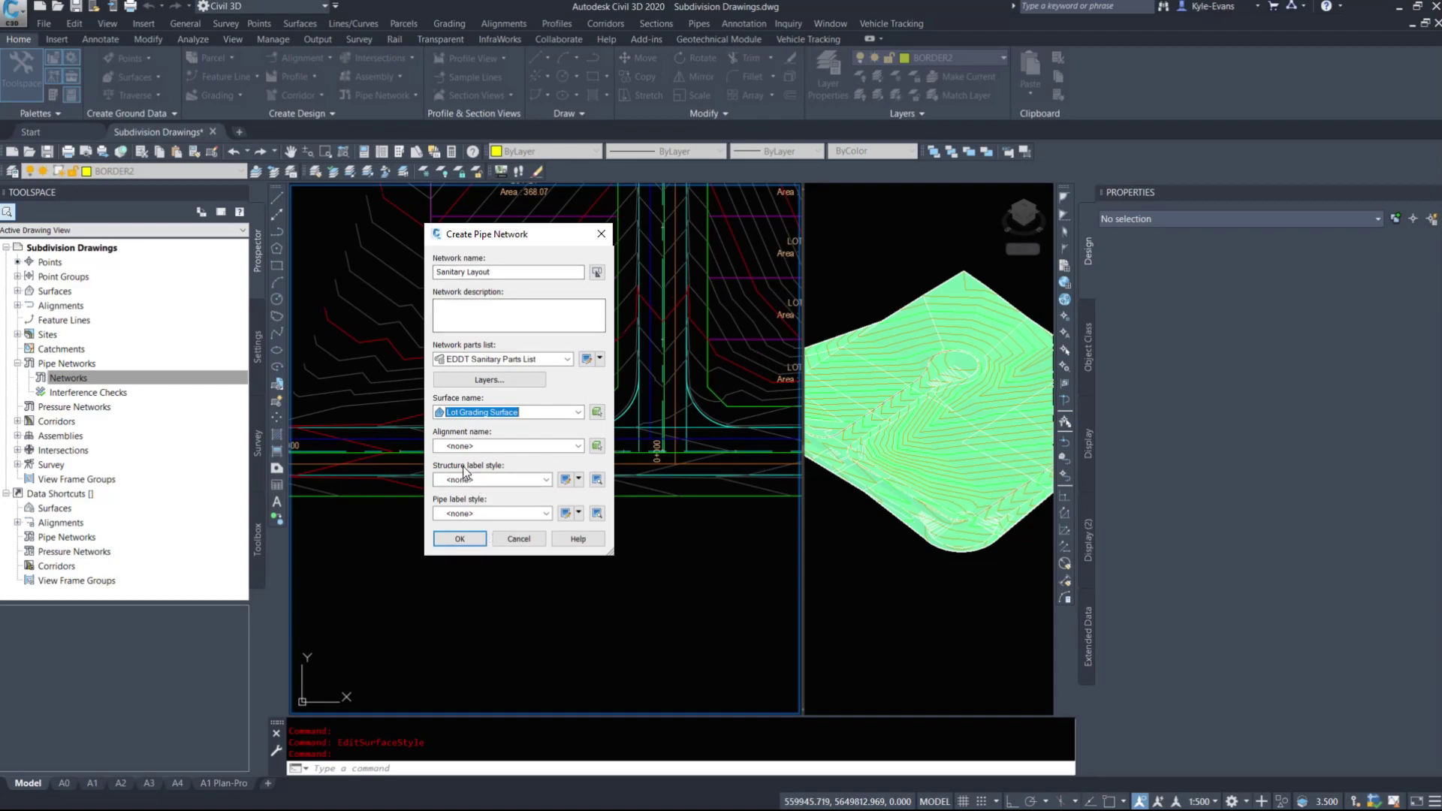
pyautogui.click(484, 446)
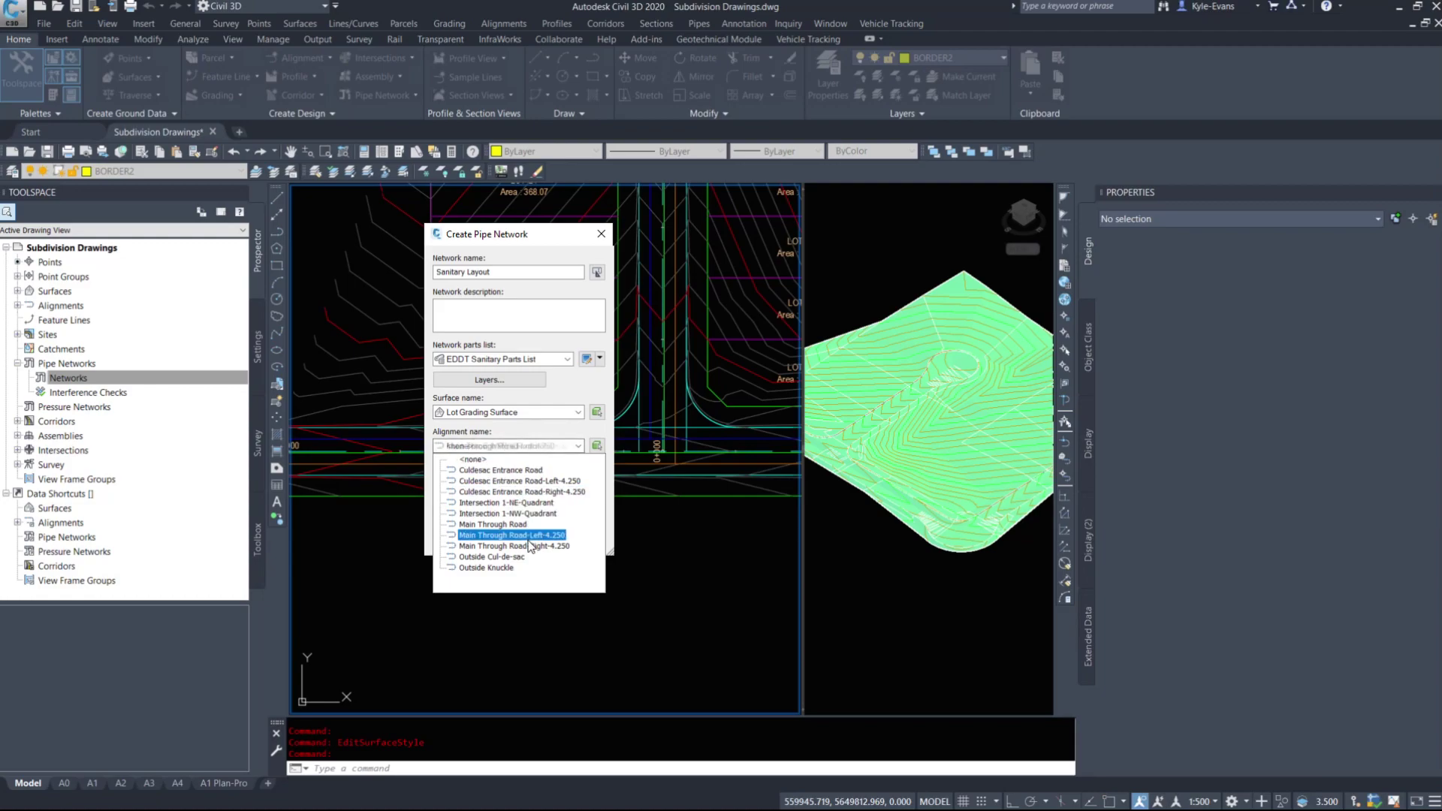
pyautogui.click(495, 524)
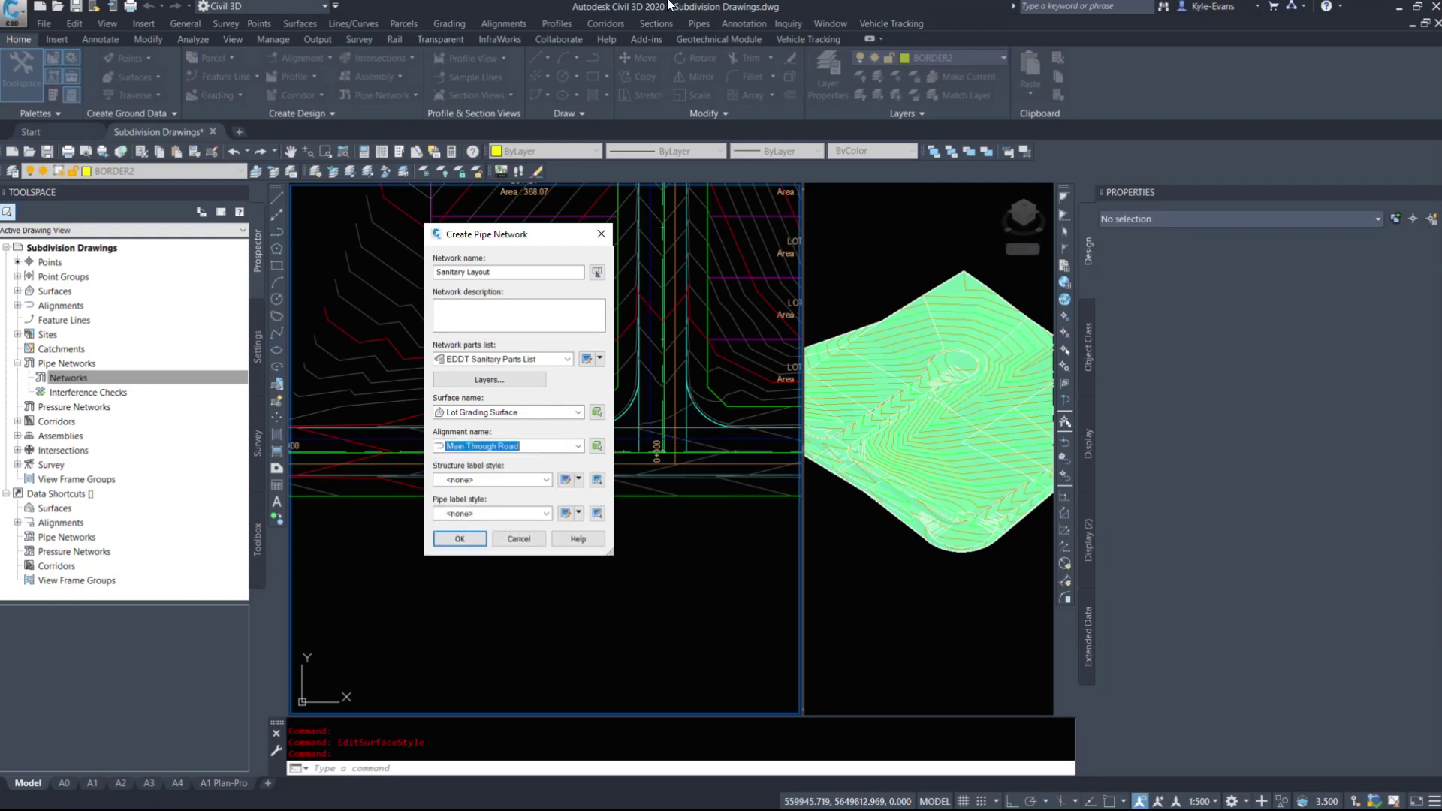
# Step: Create the network with structure labels EDDT Name Only Plan Labels (2.0mm) and pipe labels EDDT Pipe Label Plan Name Only (2.0mm)
pyautogui.click(505, 480)
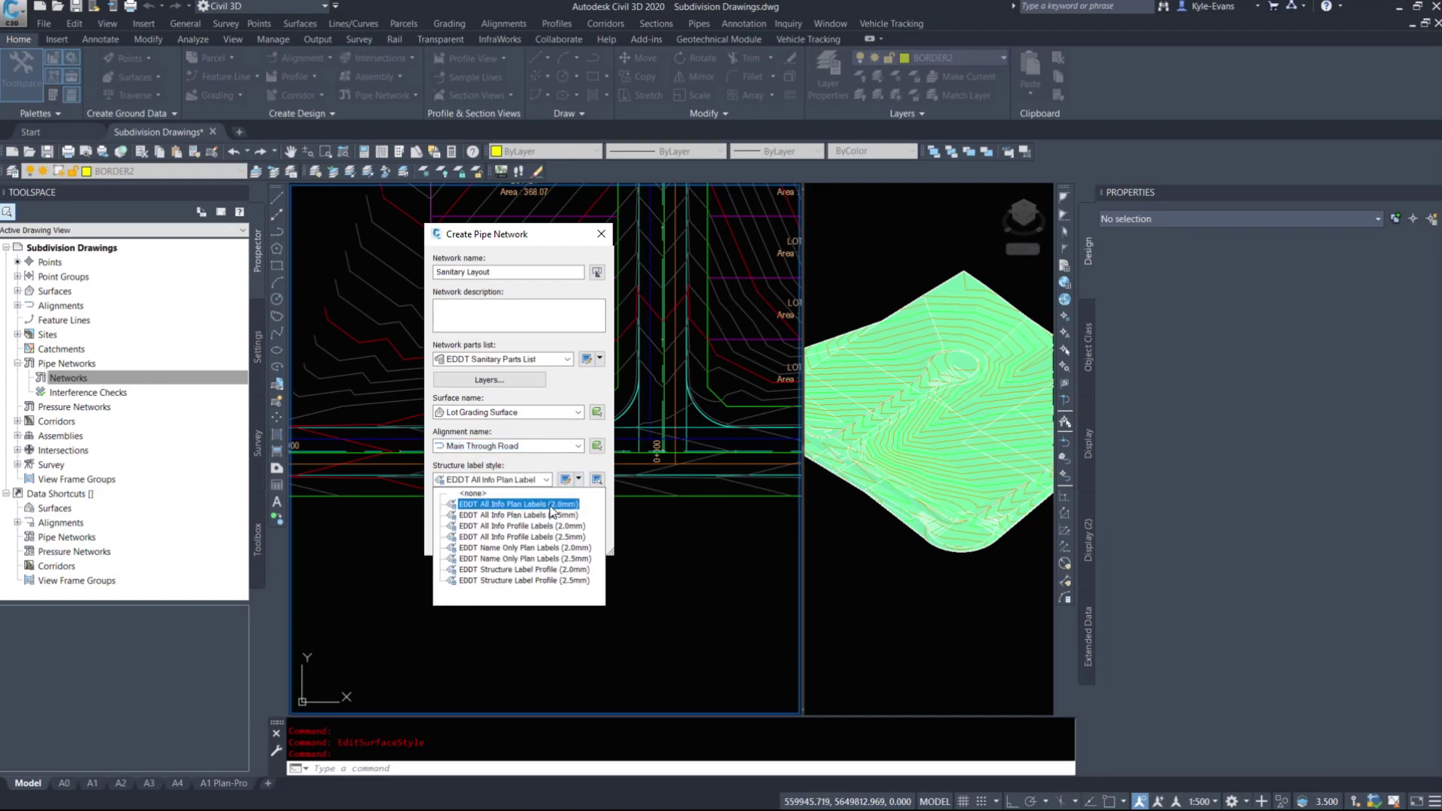
pyautogui.click(550, 509)
pyautogui.click(546, 480)
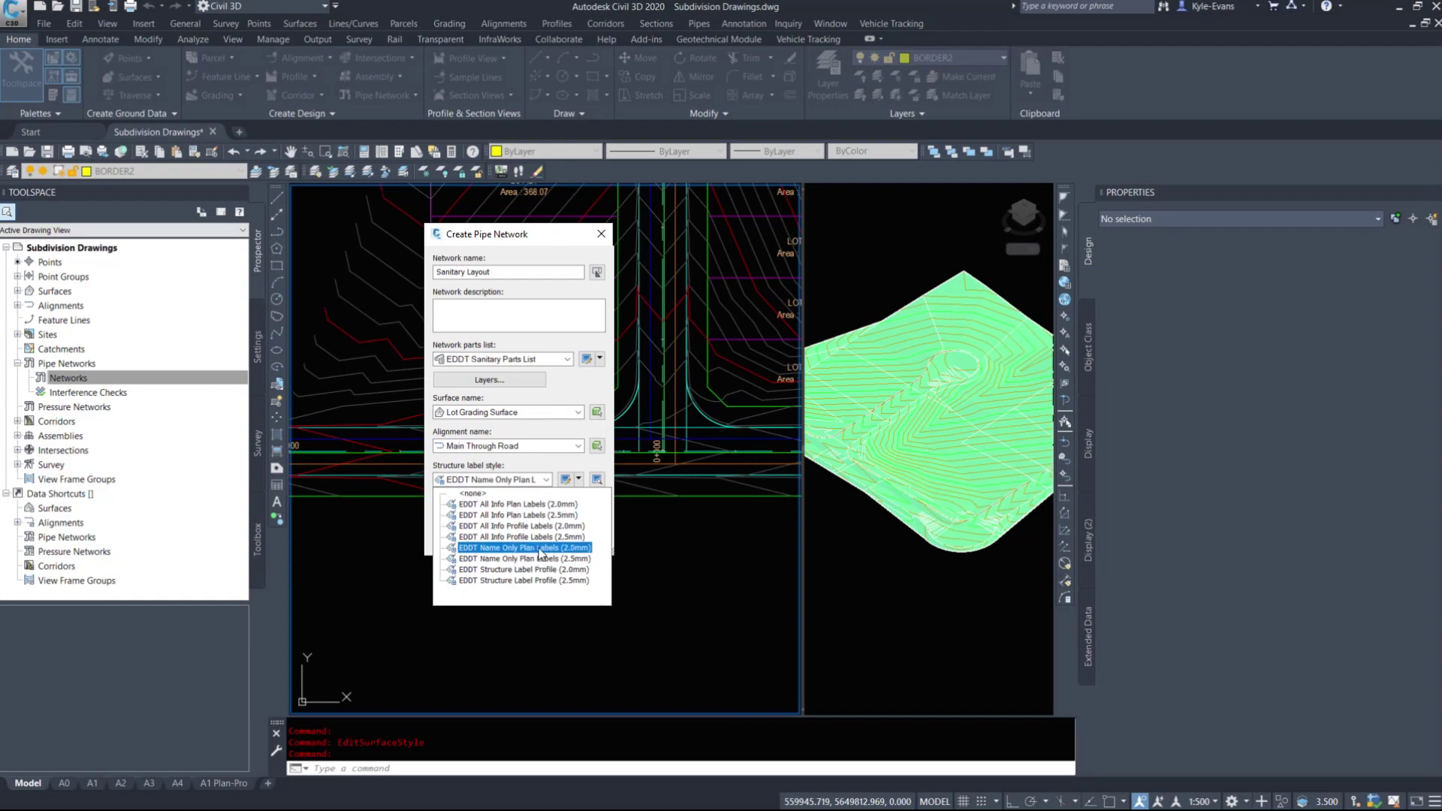
pyautogui.click(539, 554)
pyautogui.click(526, 514)
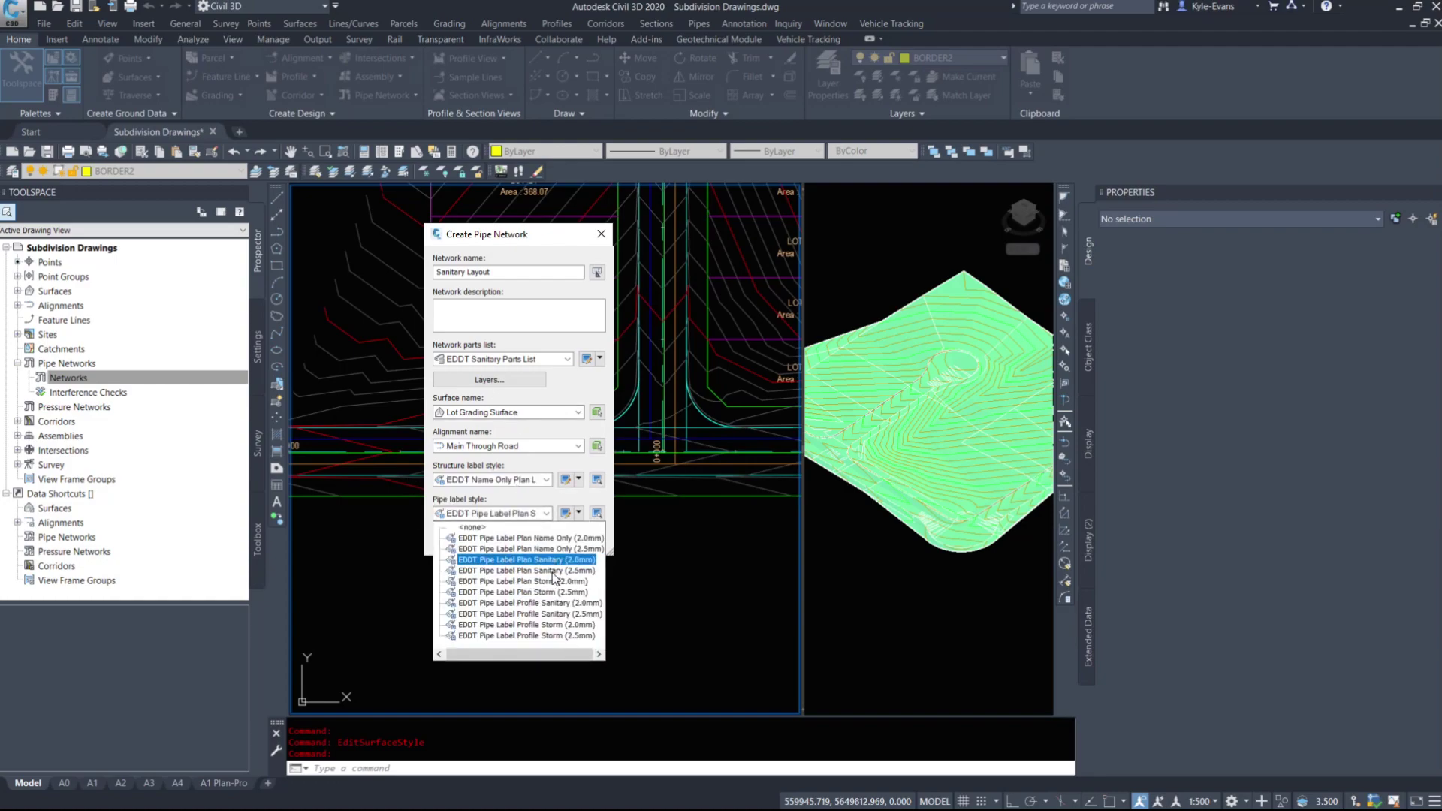
pyautogui.click(548, 539)
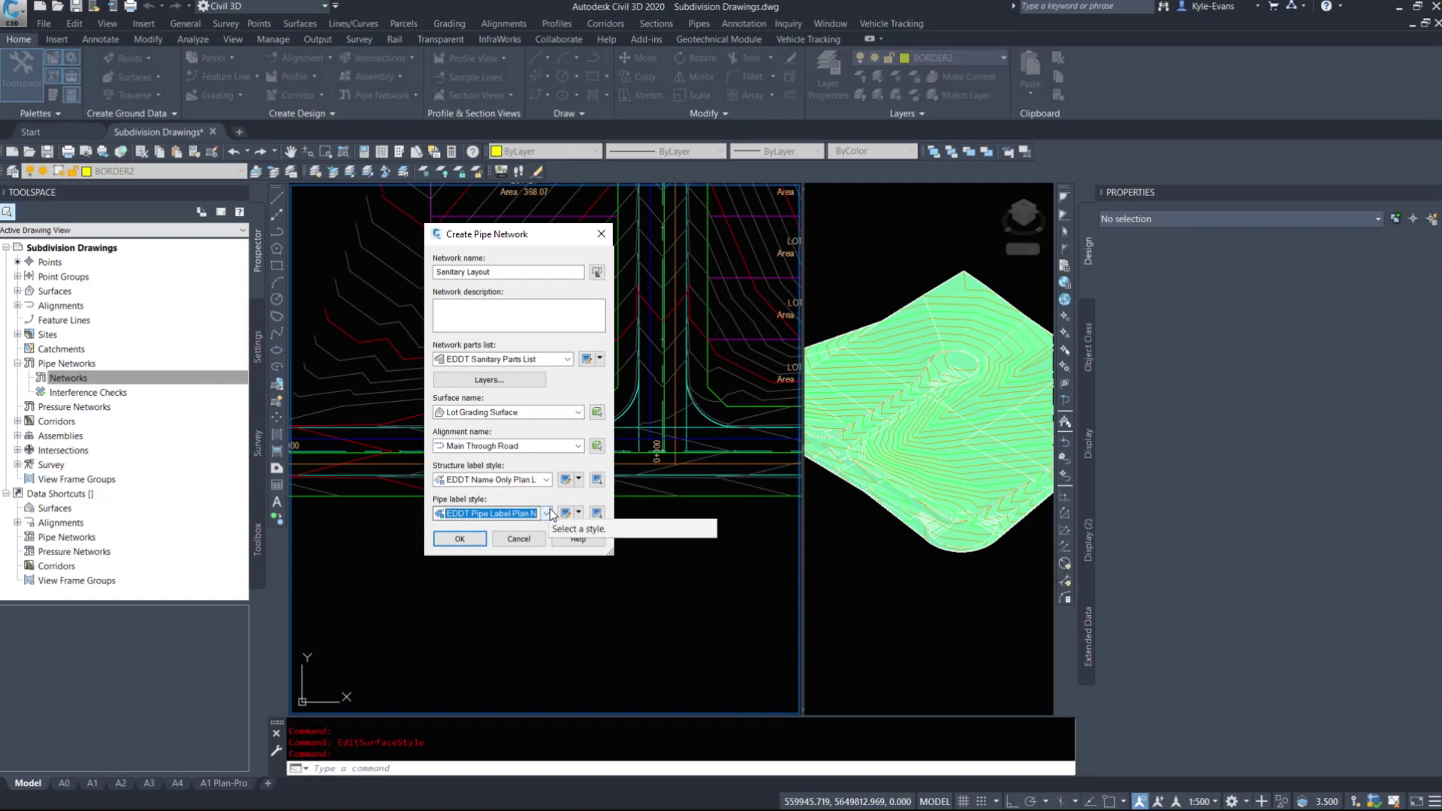
pyautogui.click(461, 538)
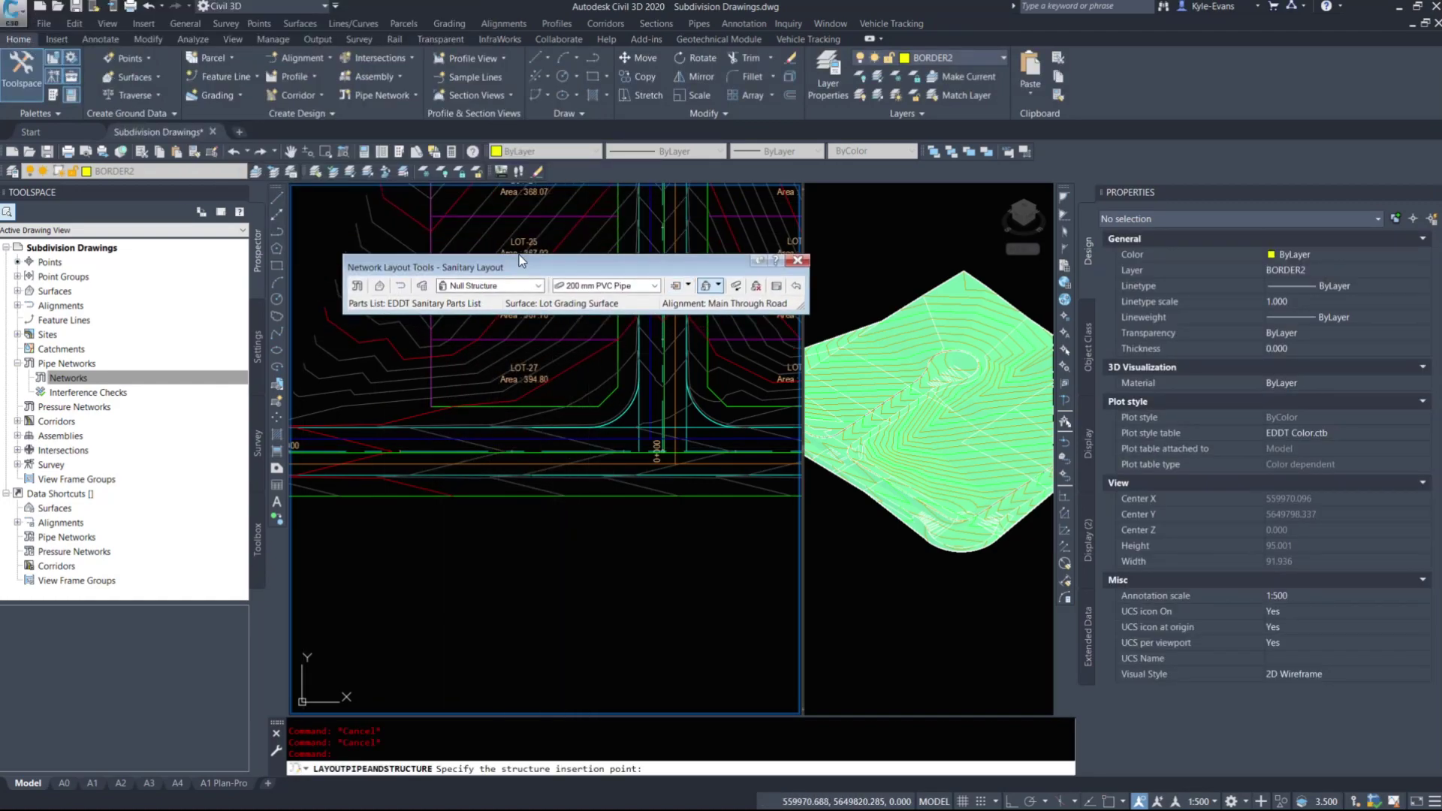
# Step: Open the Sanitary Layout network's properties and set its utility type to Sanitary
pyautogui.moveTo(520, 259); pyautogui.dragTo(526, 217)
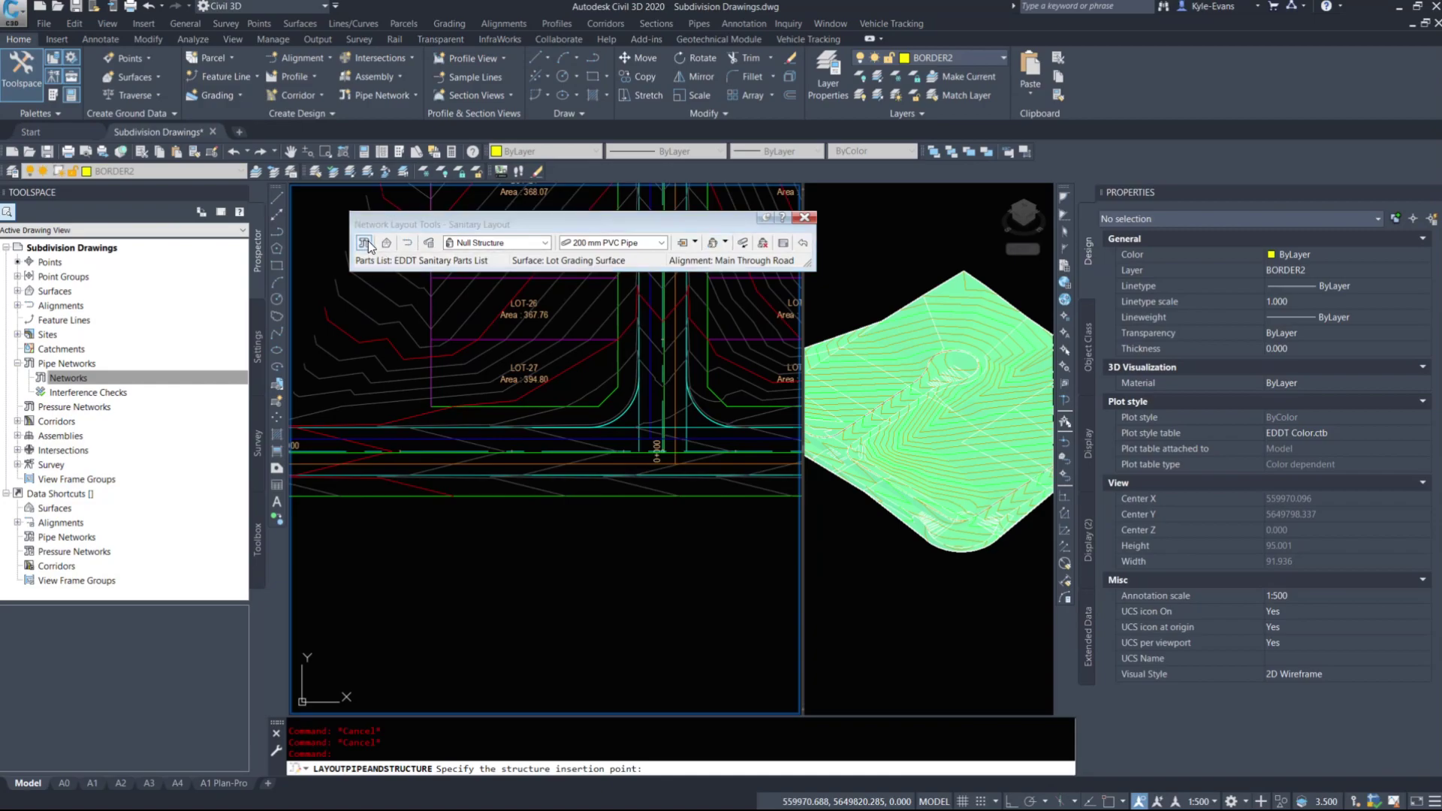
pyautogui.moveTo(429, 76); pyautogui.dragTo(455, 196)
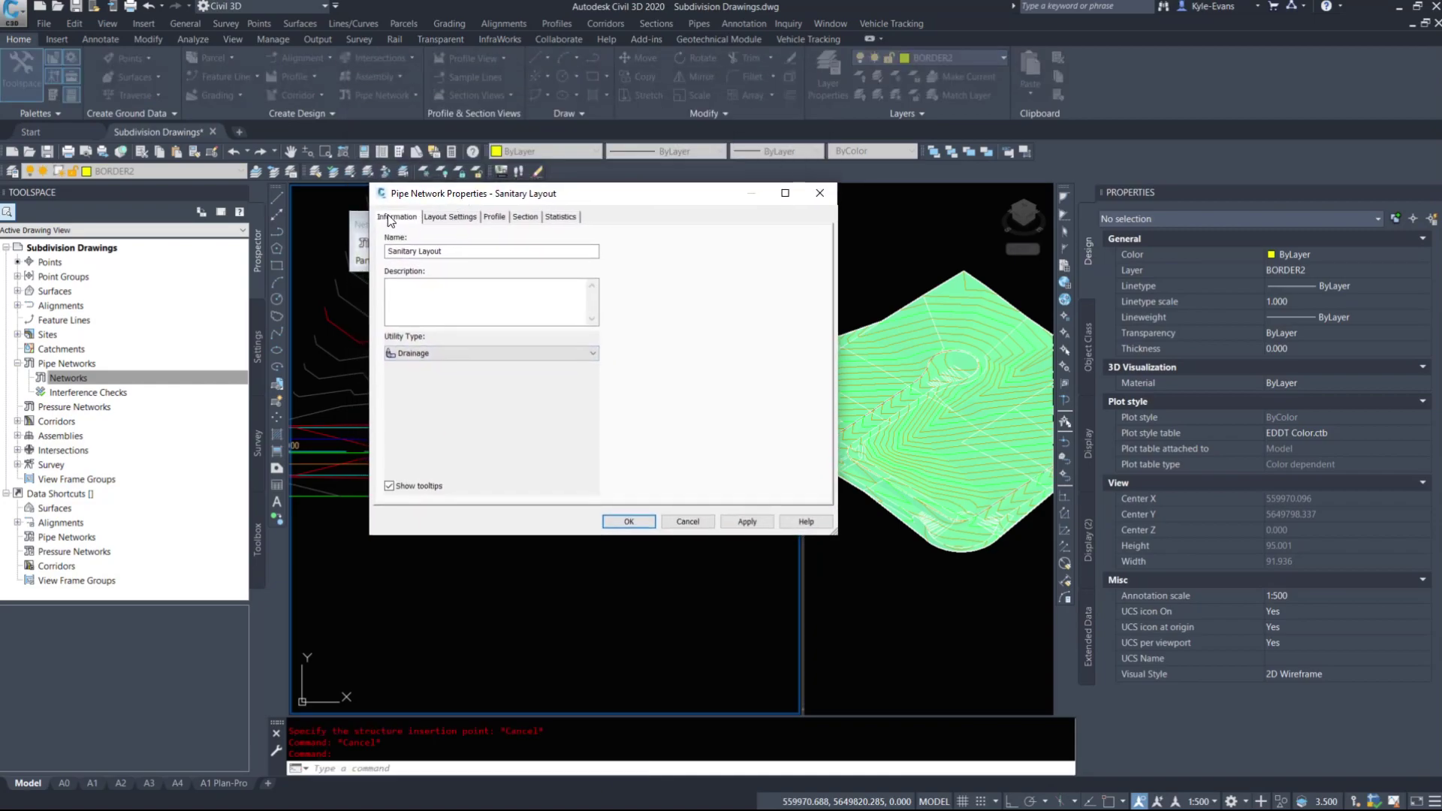
pyautogui.click(434, 352)
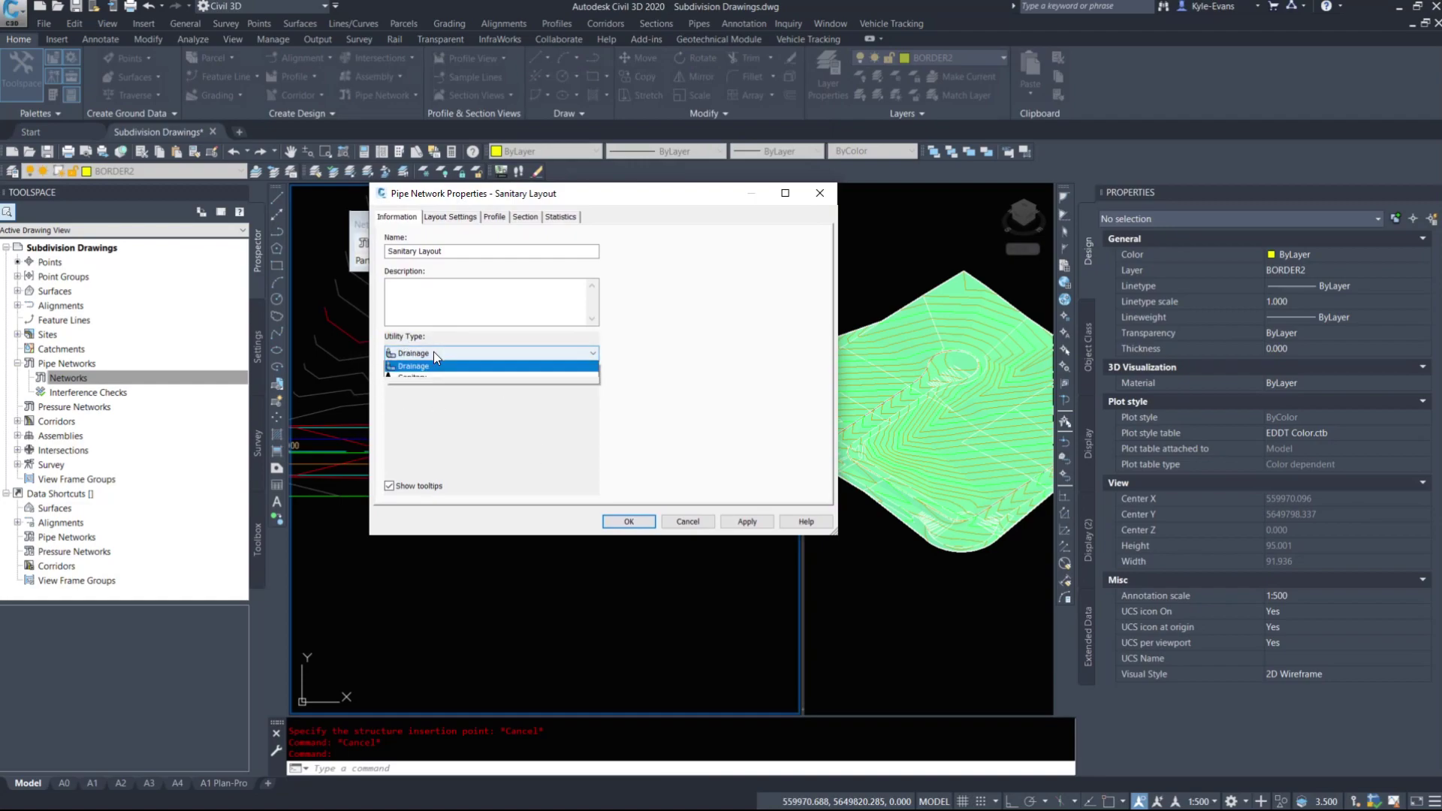
pyautogui.click(427, 389)
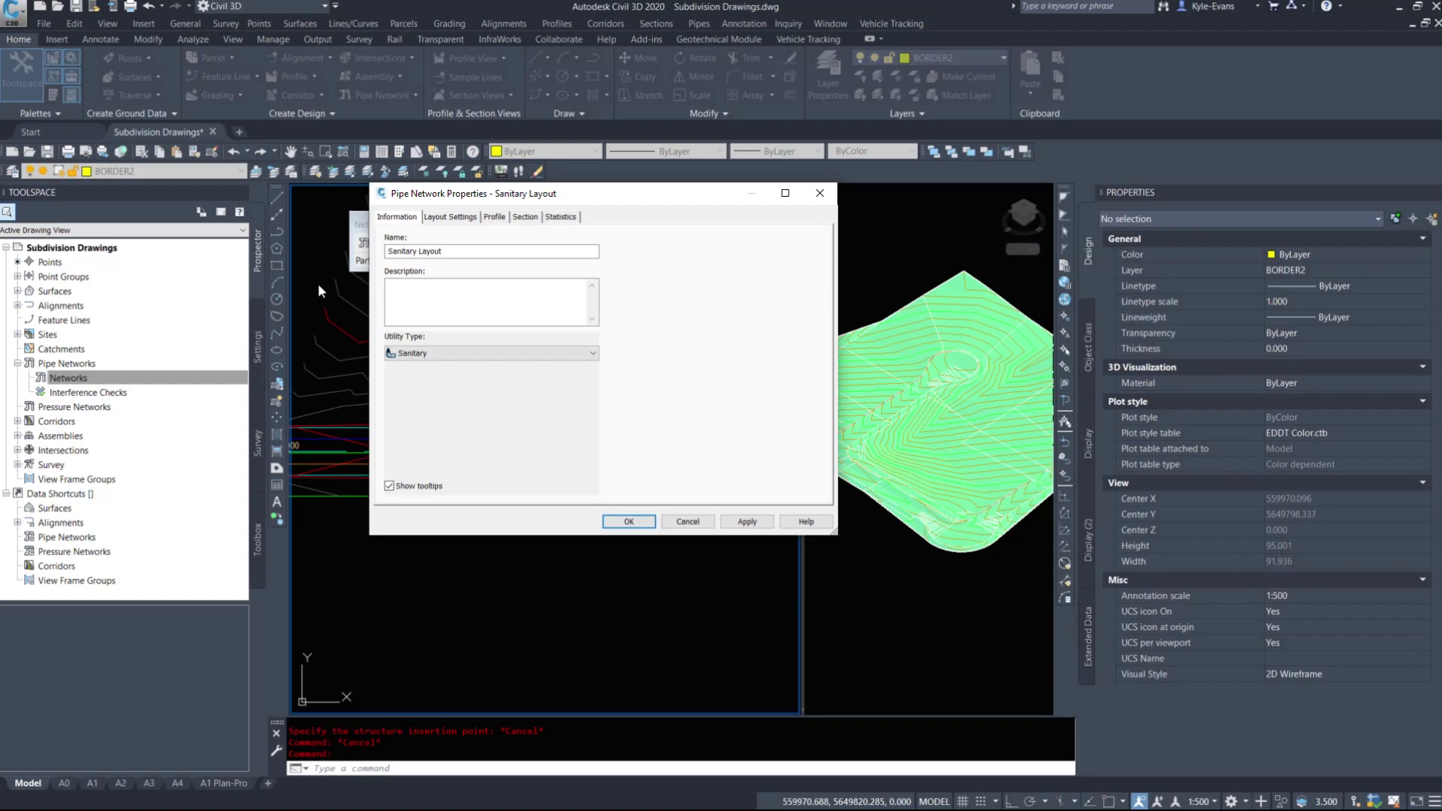
# Step: Set the profile label styles to EDDT All Info Profile Labels (2.0mm) for structures and EDDT Pipe Label Plan Sanitary (2.0mm) for pipes
pyautogui.click(453, 217)
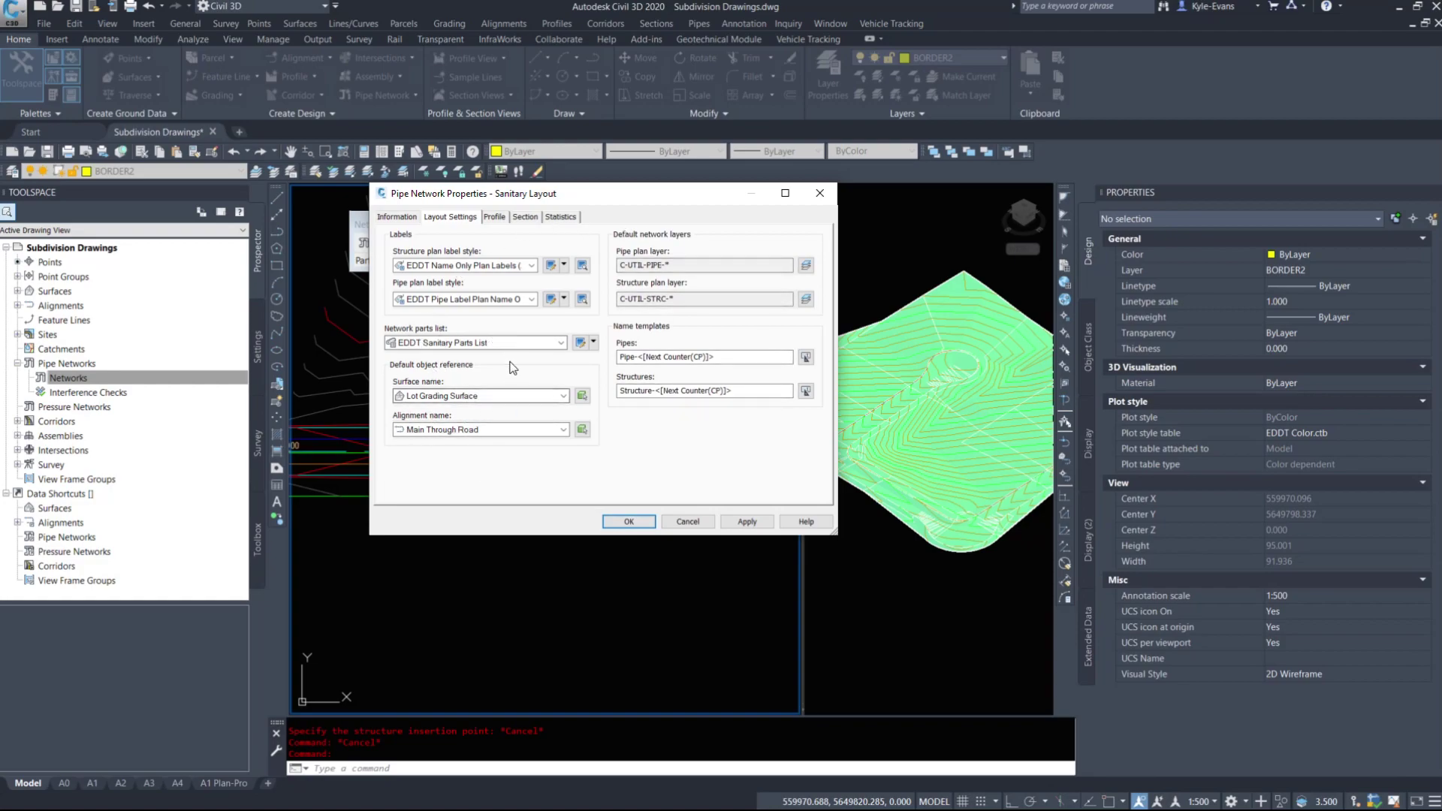
pyautogui.click(495, 216)
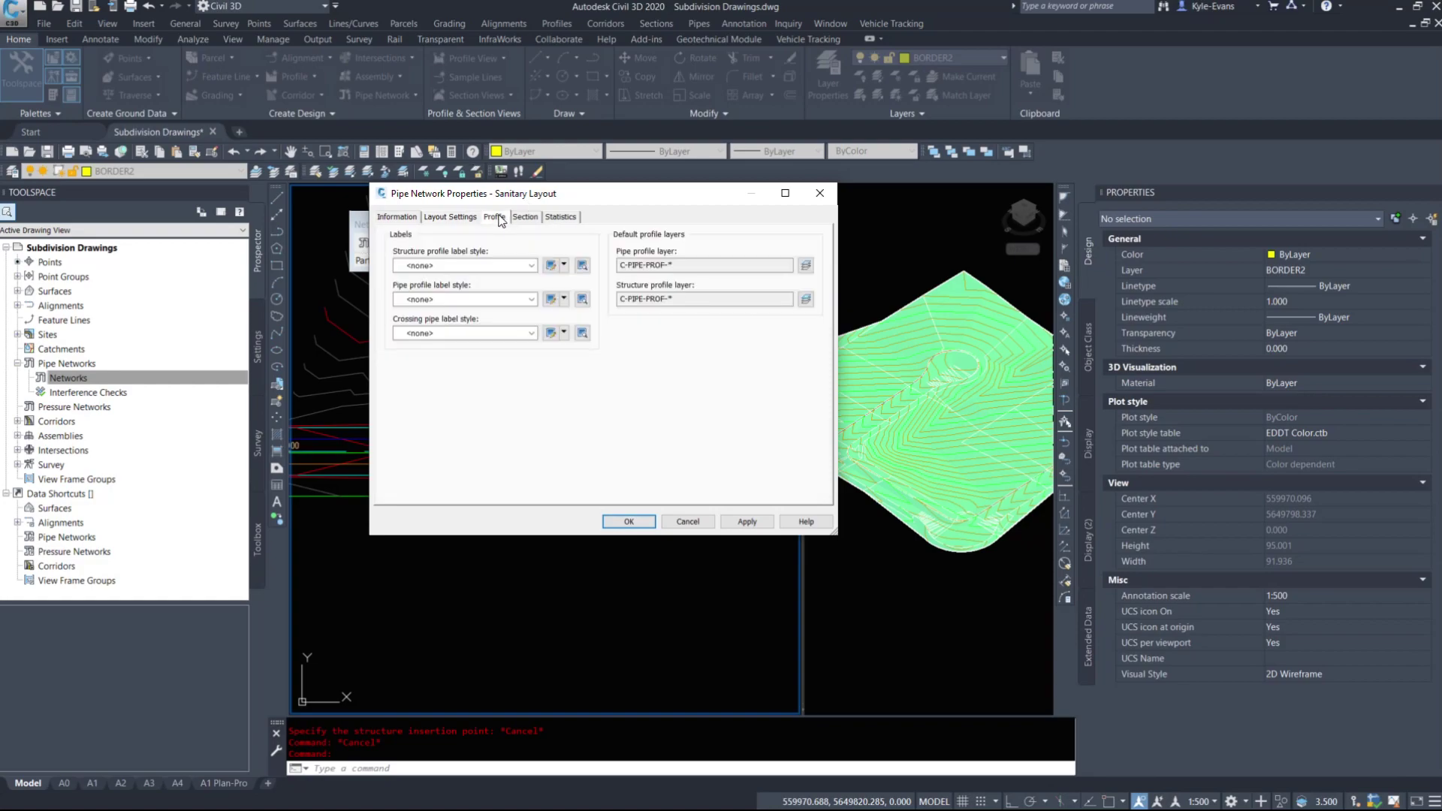
pyautogui.click(518, 266)
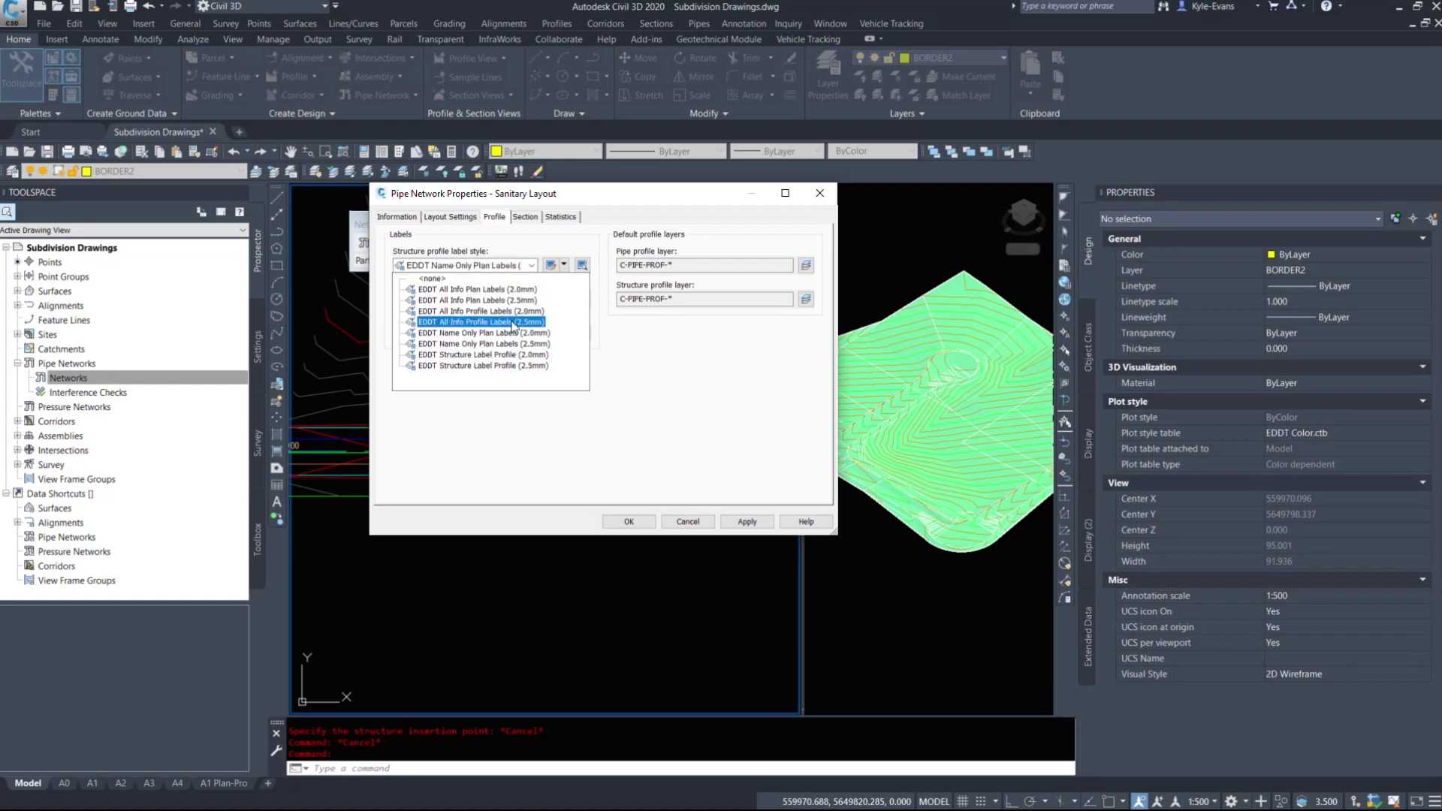
pyautogui.click(503, 311)
pyautogui.click(466, 299)
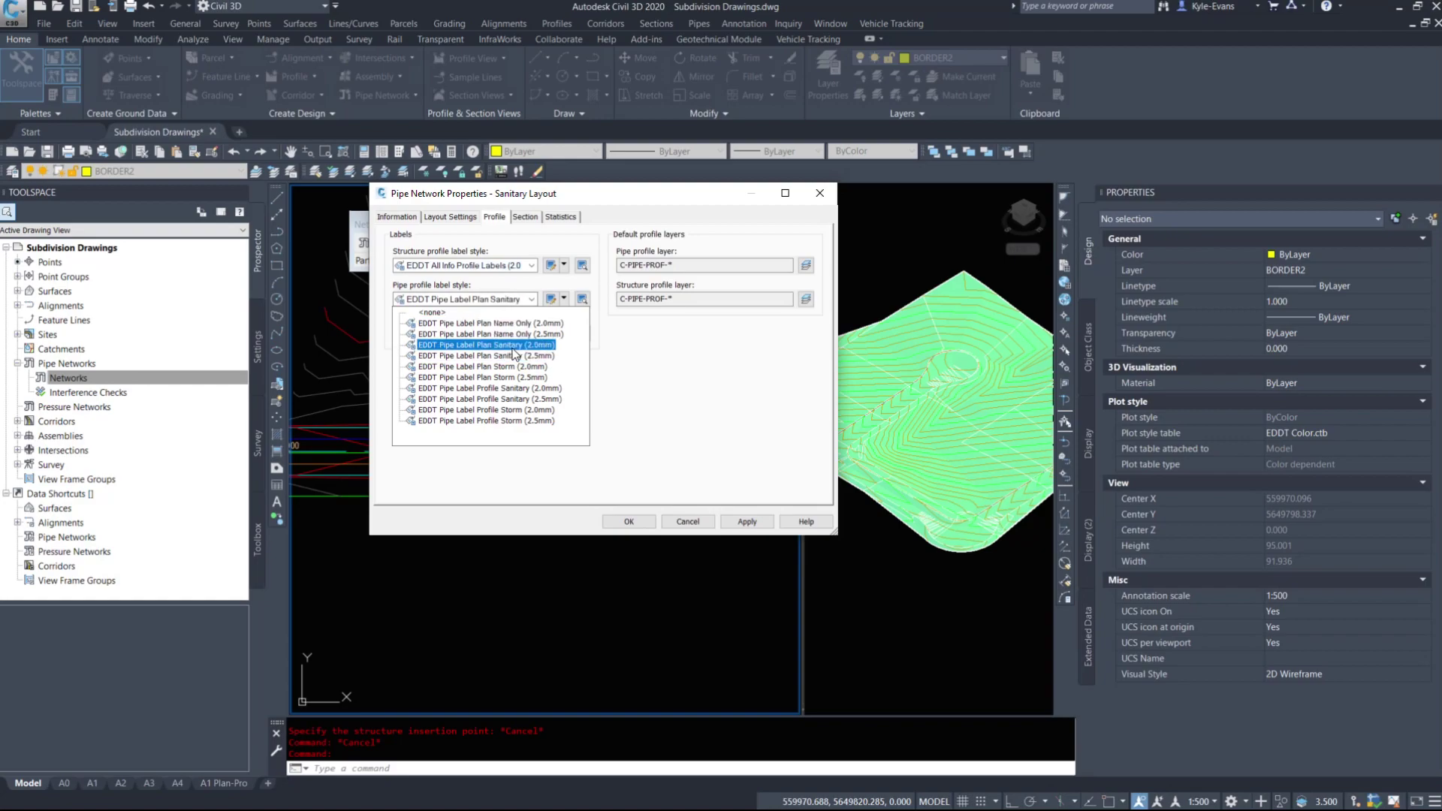
pyautogui.click(514, 347)
pyautogui.click(461, 334)
pyautogui.click(467, 337)
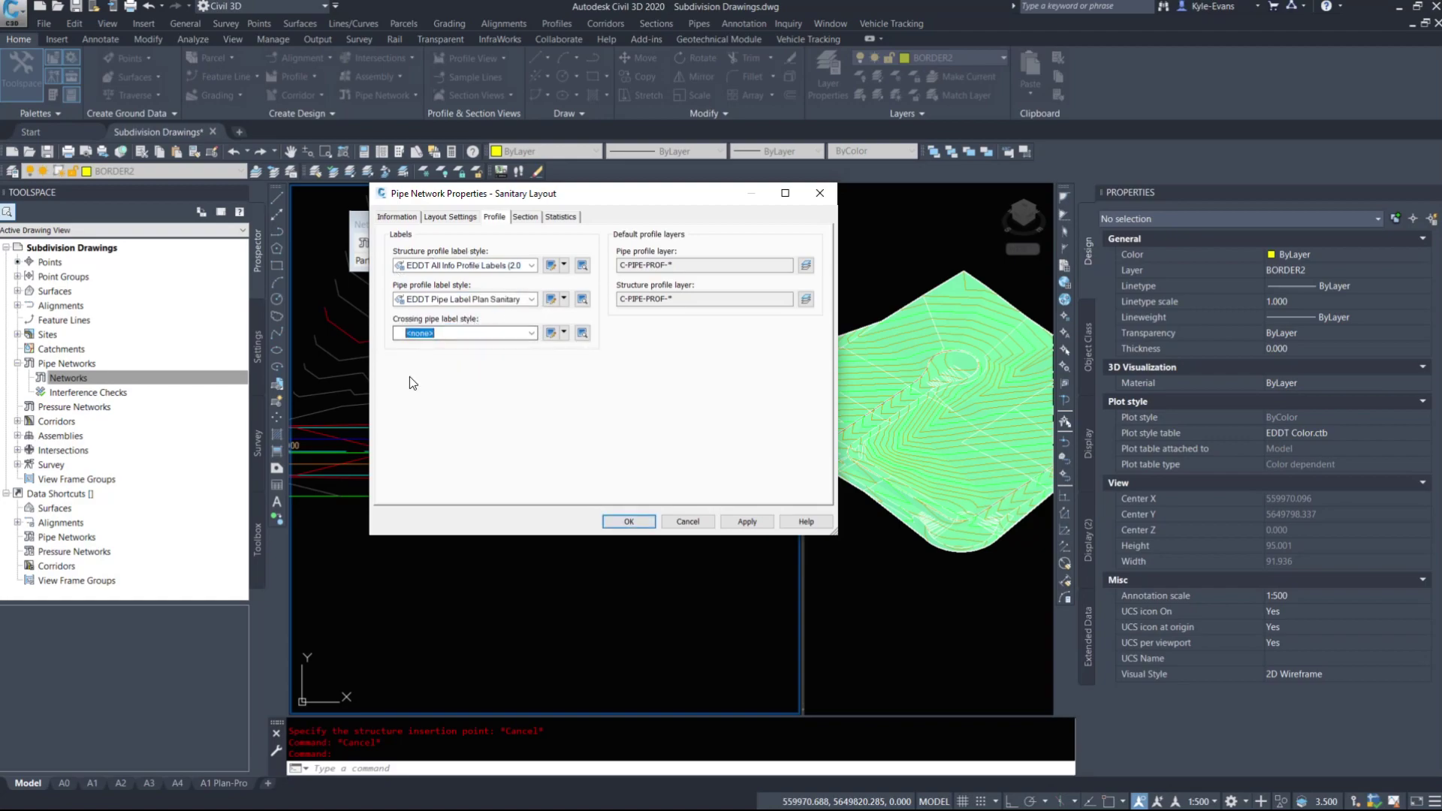
# Step: Check the network's section, statistics, layout and general information settings, and accept the pipe network properties
pyautogui.click(525, 217)
pyautogui.click(560, 217)
pyautogui.click(451, 217)
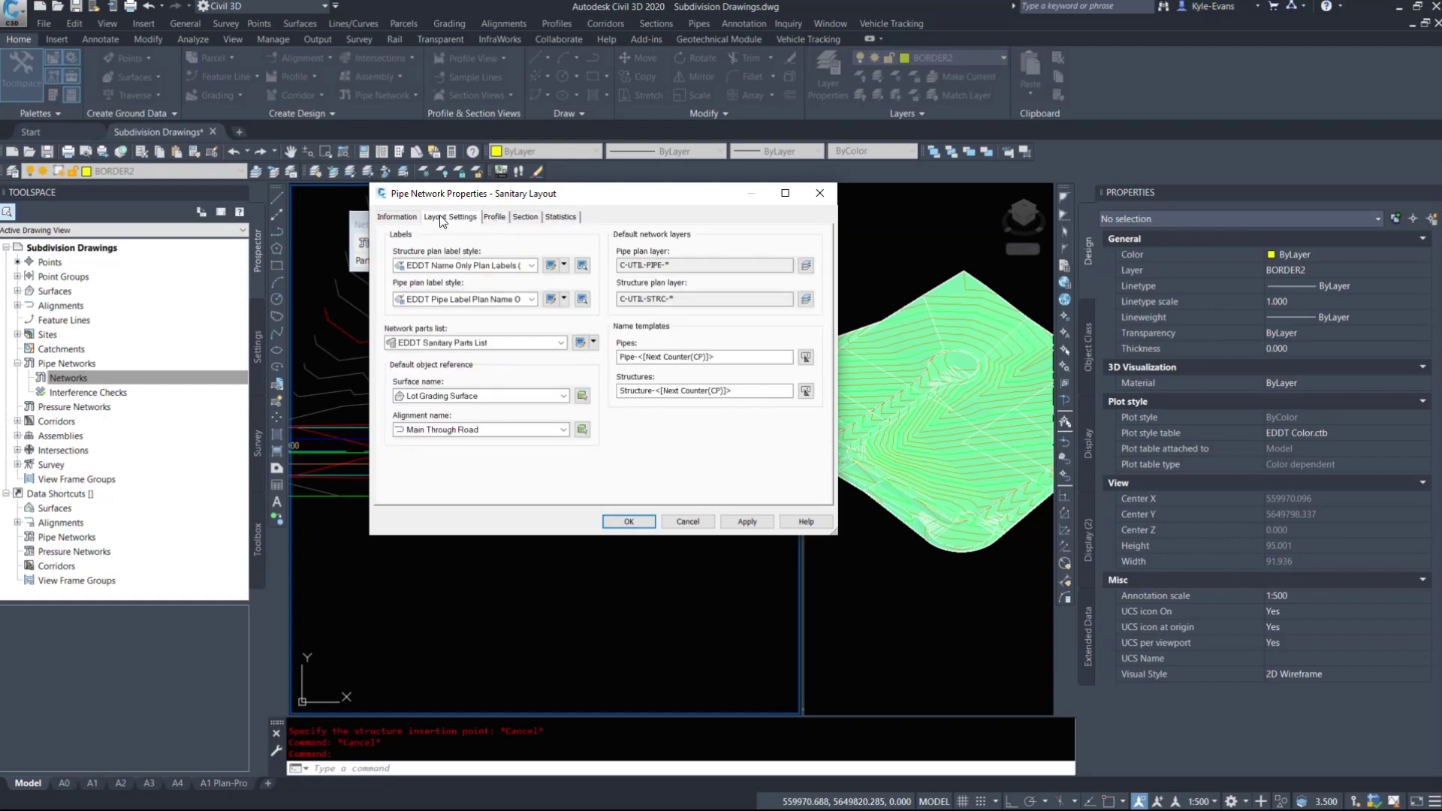
pyautogui.click(397, 218)
pyautogui.click(635, 522)
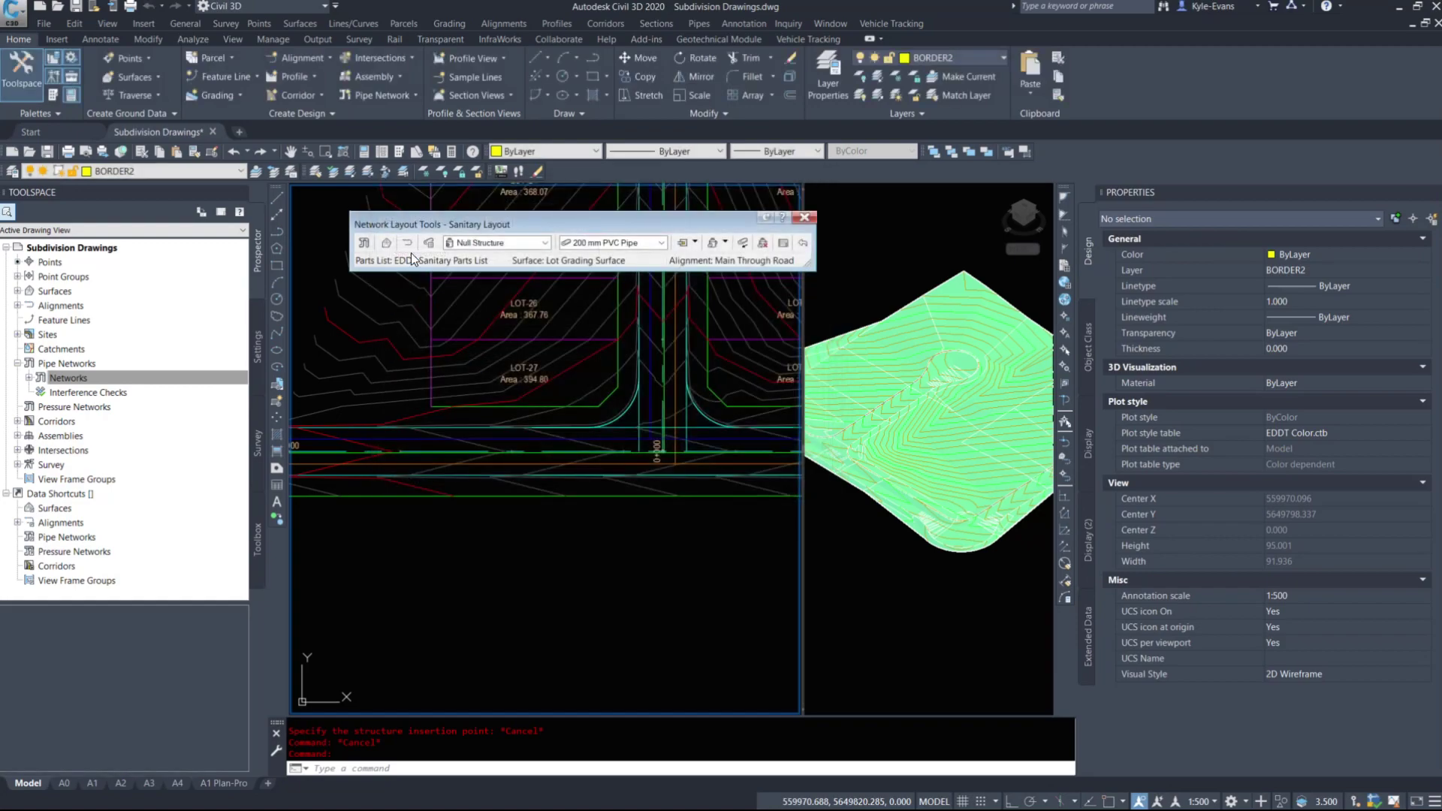
# Step: Check the surface selection in the Network Layout Tools and keep Lot Grading Surface
pyautogui.moveTo(434, 224); pyautogui.dragTo(400, 200)
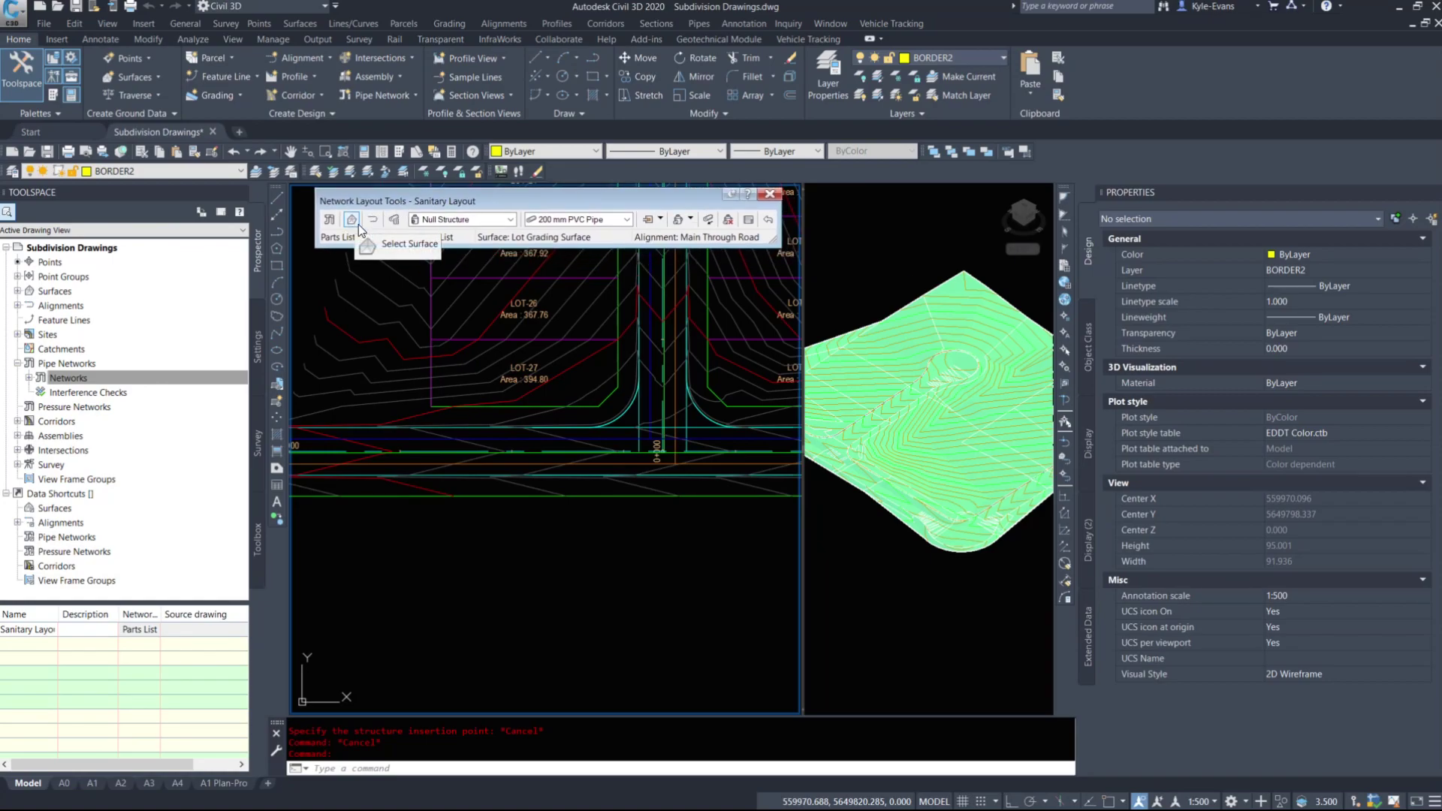
pyautogui.click(359, 223)
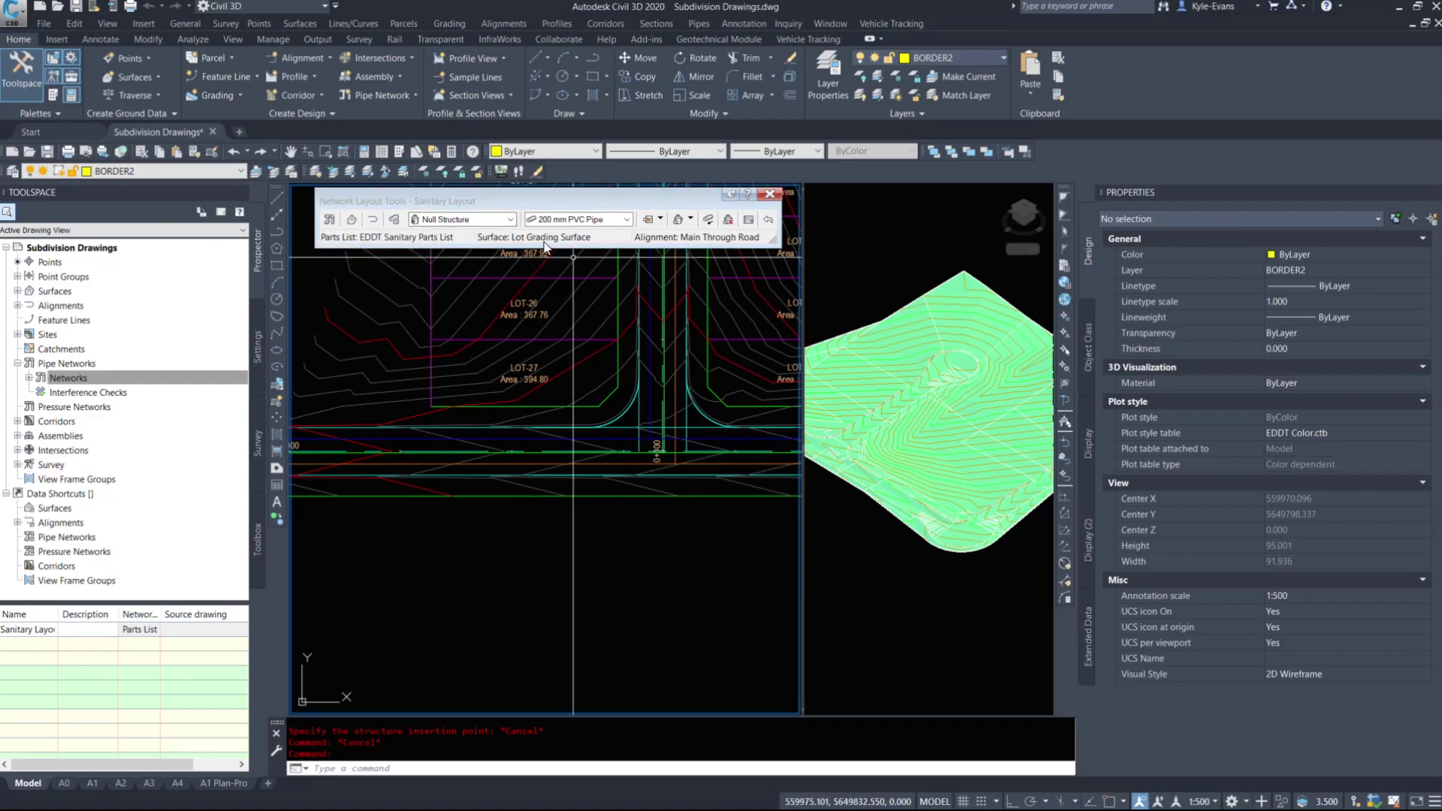
pyautogui.click(353, 219)
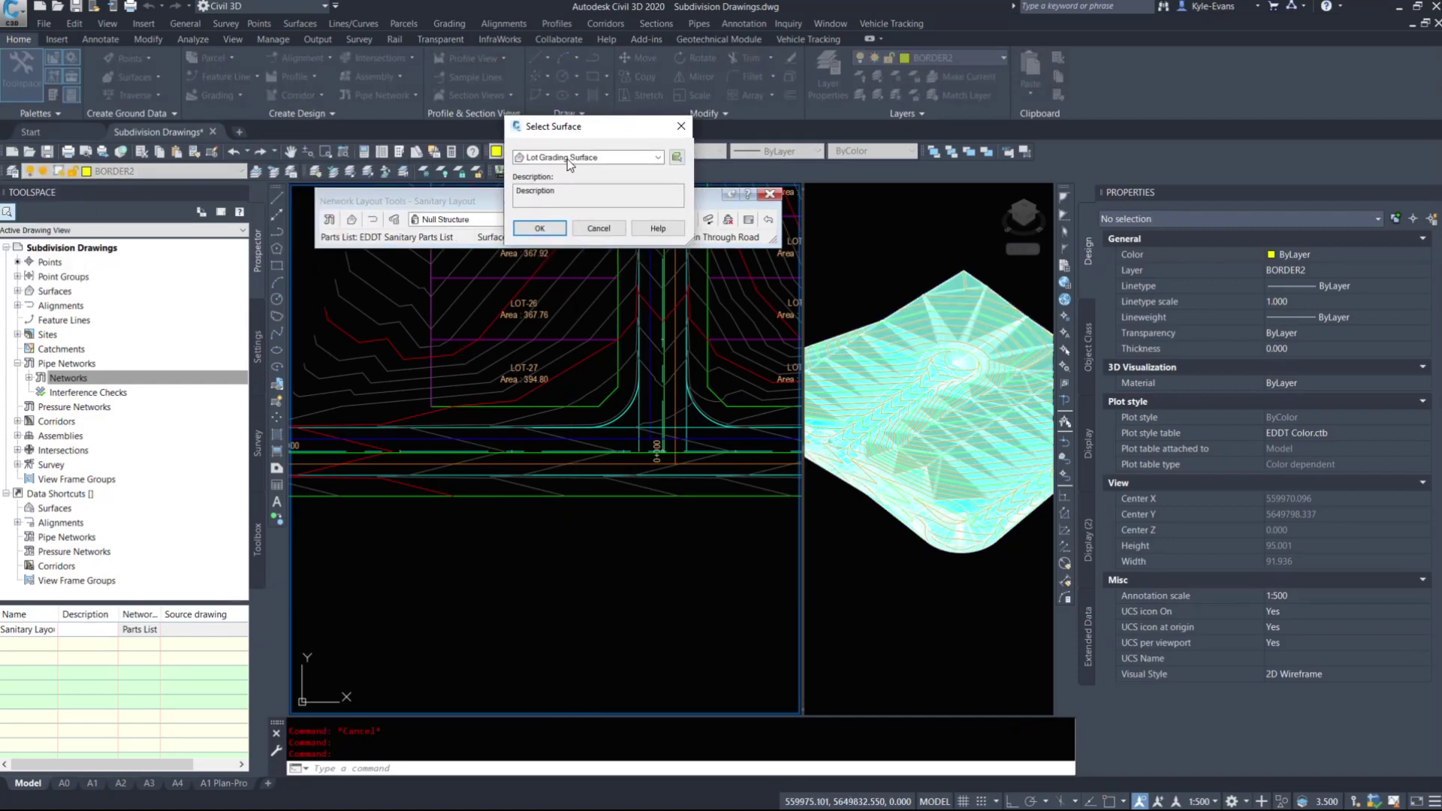
pyautogui.click(567, 160)
pyautogui.click(583, 155)
pyautogui.press('Return')
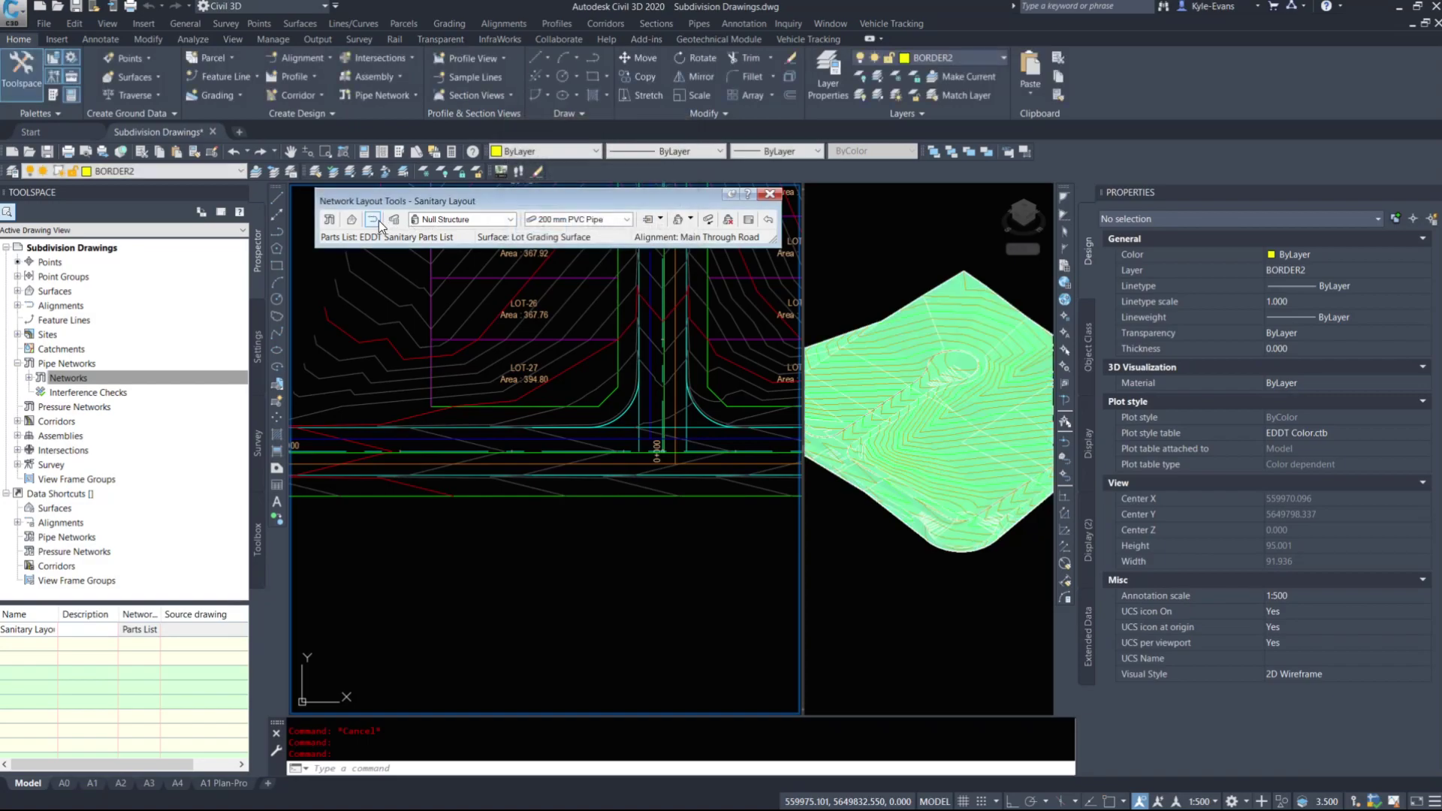
# Step: Examine the alignments available for the network and leave Main Through Road as the reference
pyautogui.click(373, 219)
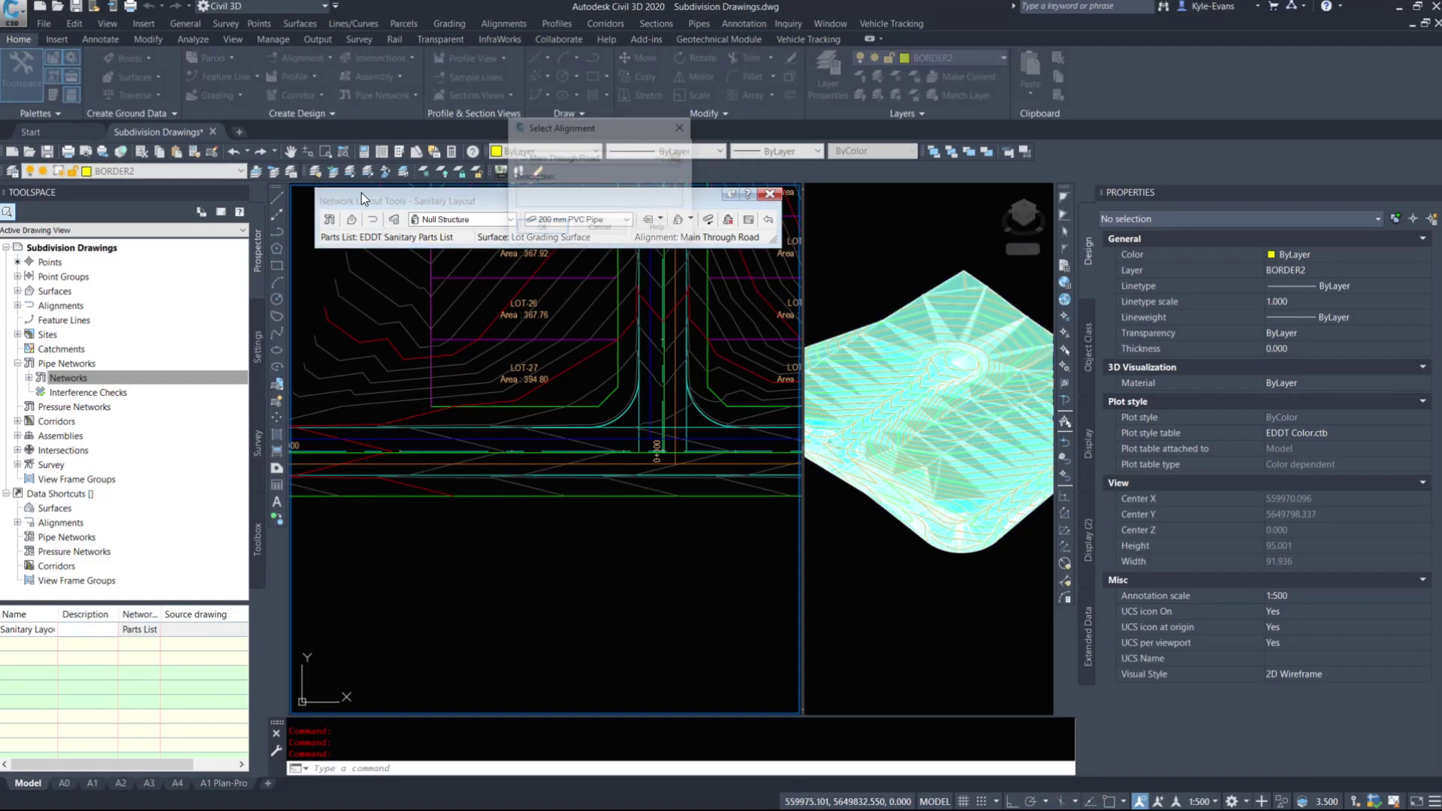
pyautogui.click(573, 158)
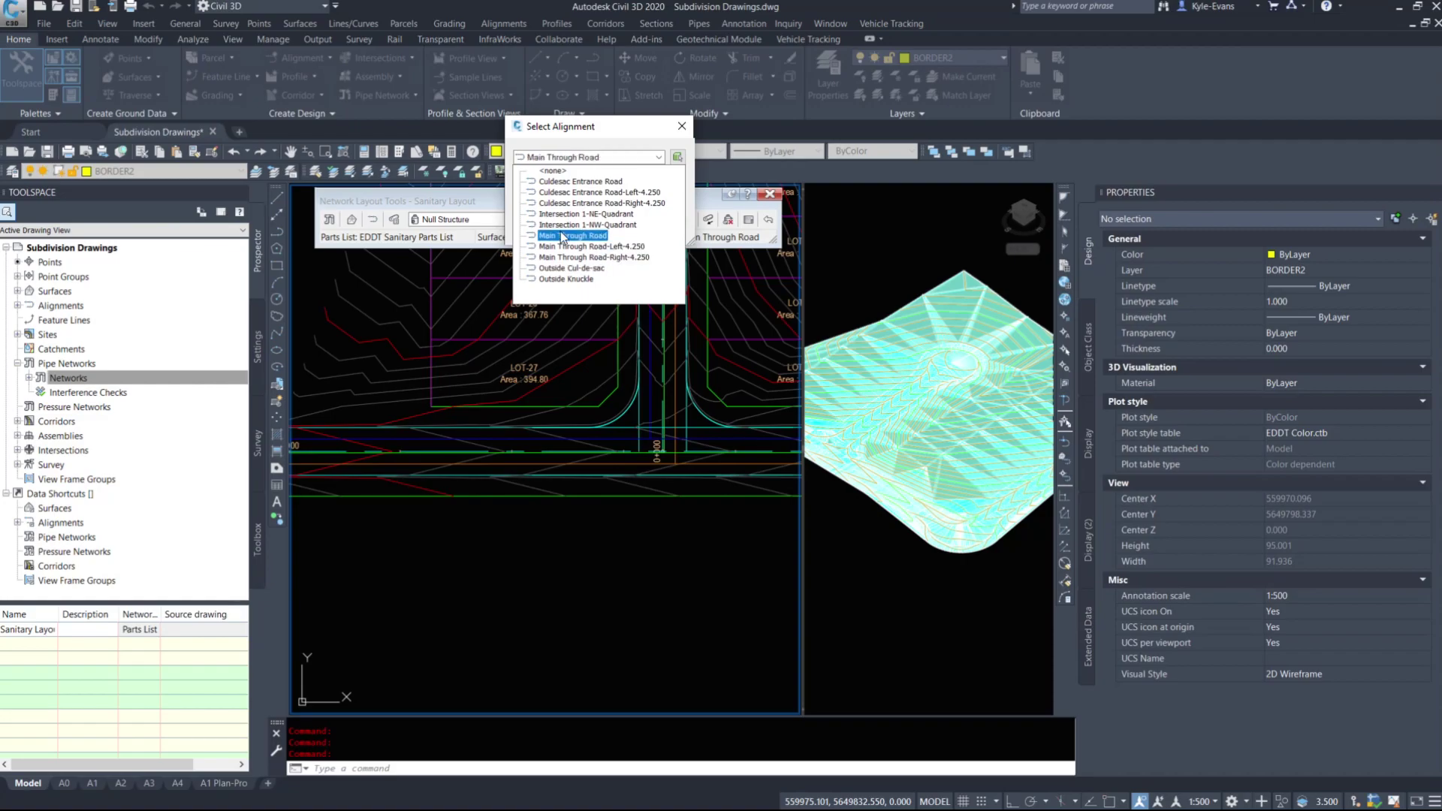
pyautogui.click(587, 224)
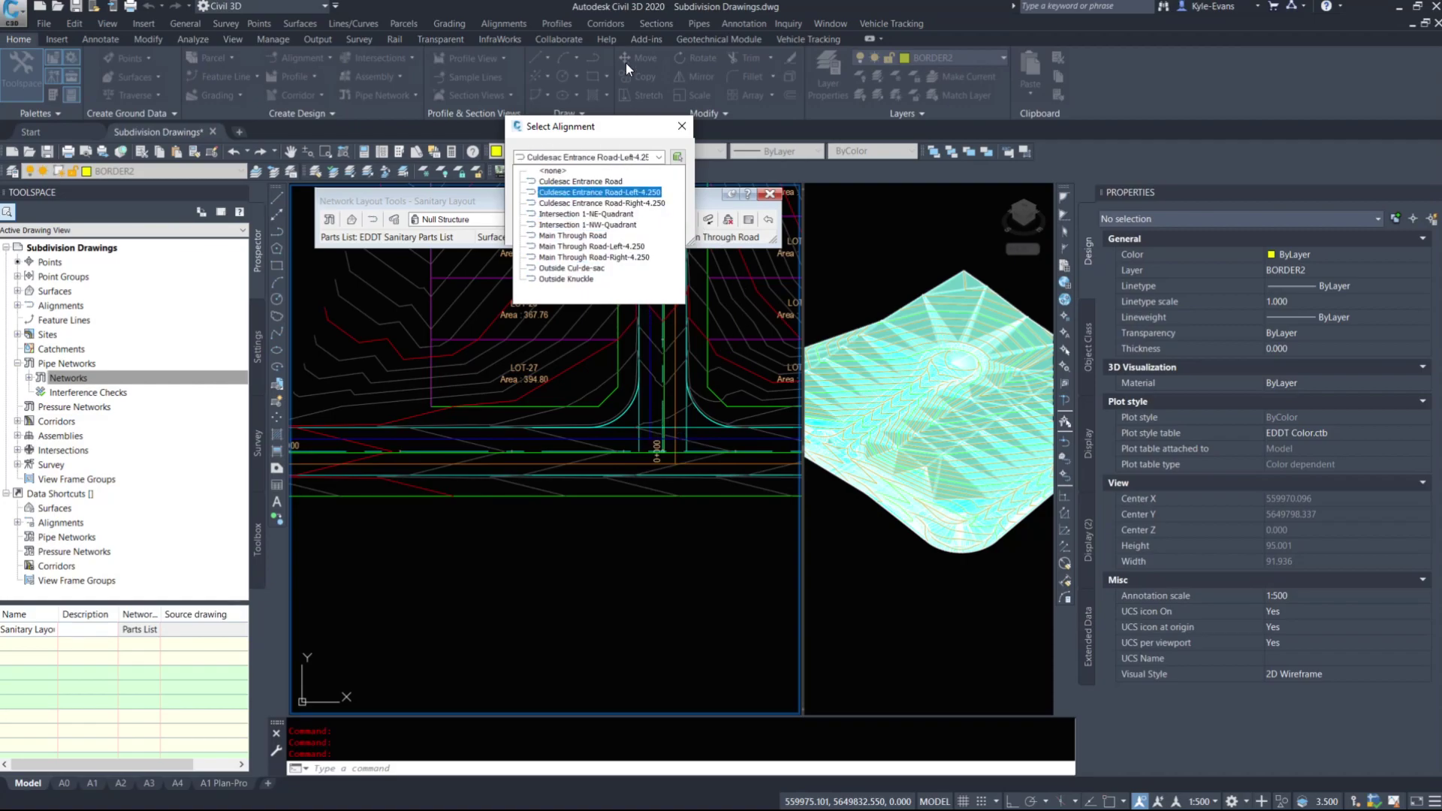
pyautogui.click(575, 235)
pyautogui.click(584, 182)
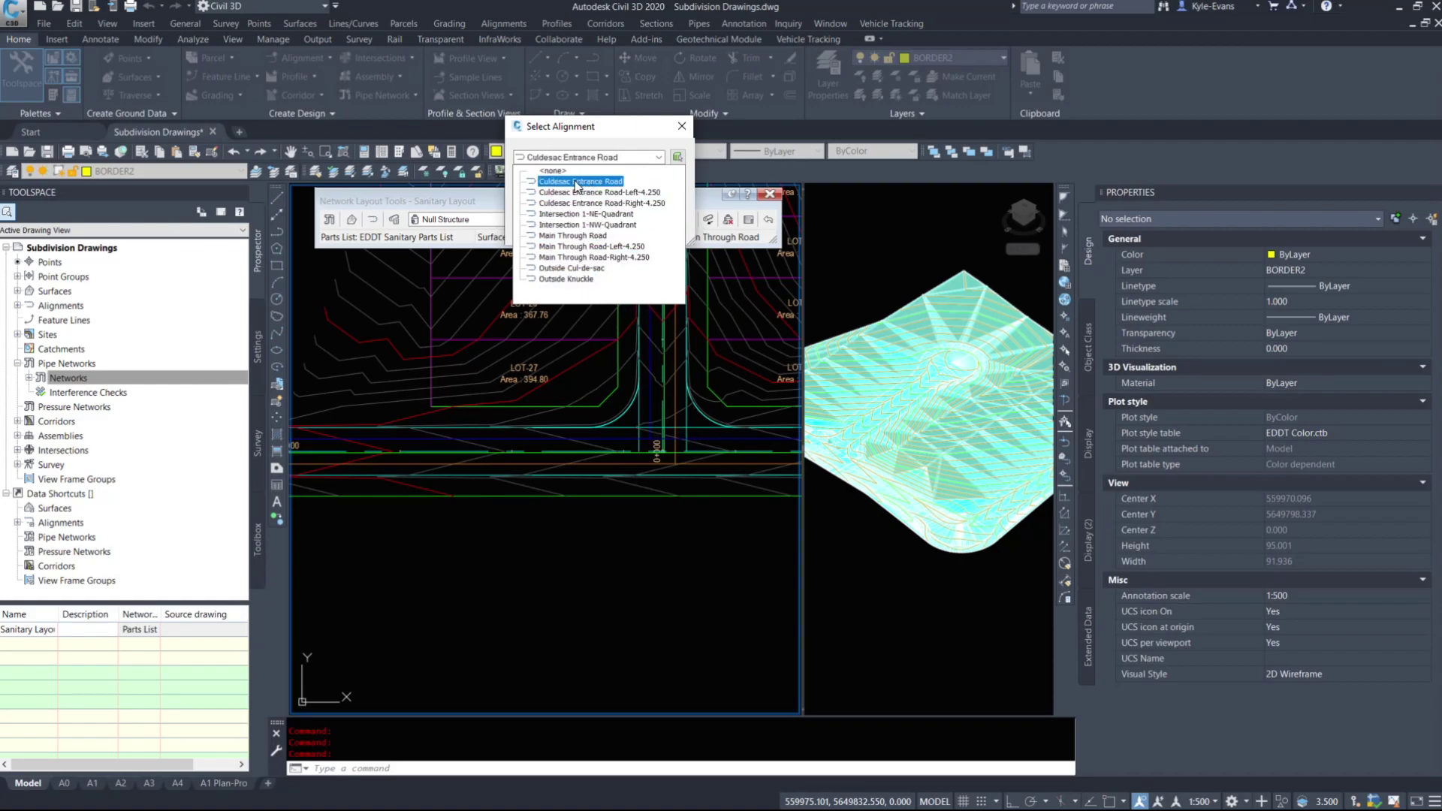
pyautogui.click(584, 182)
pyautogui.click(543, 234)
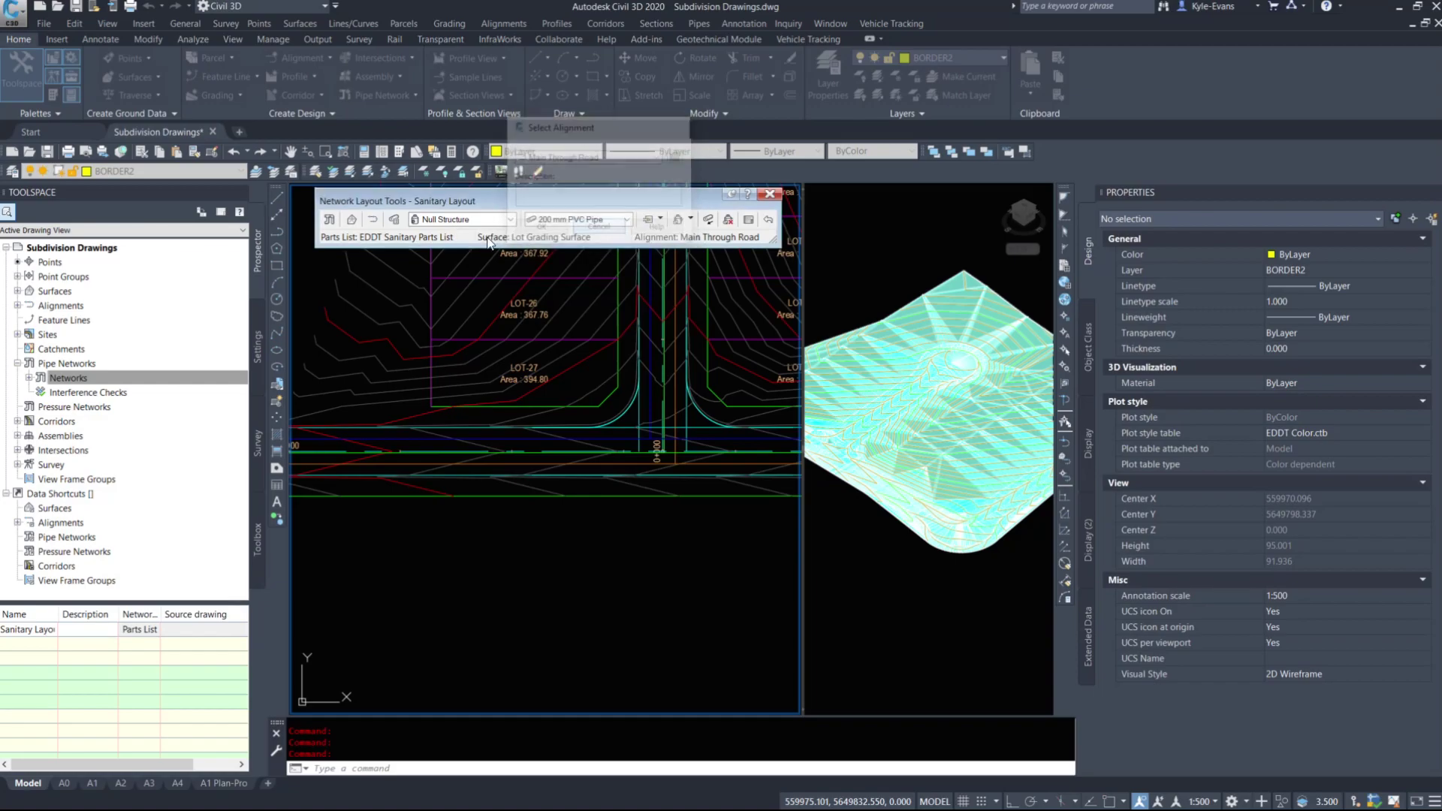
# Step: Open the EDDT Sanitary Parts List and examine the structures it contains, enlarging the dialog to read their styles and rules
pyautogui.click(394, 219)
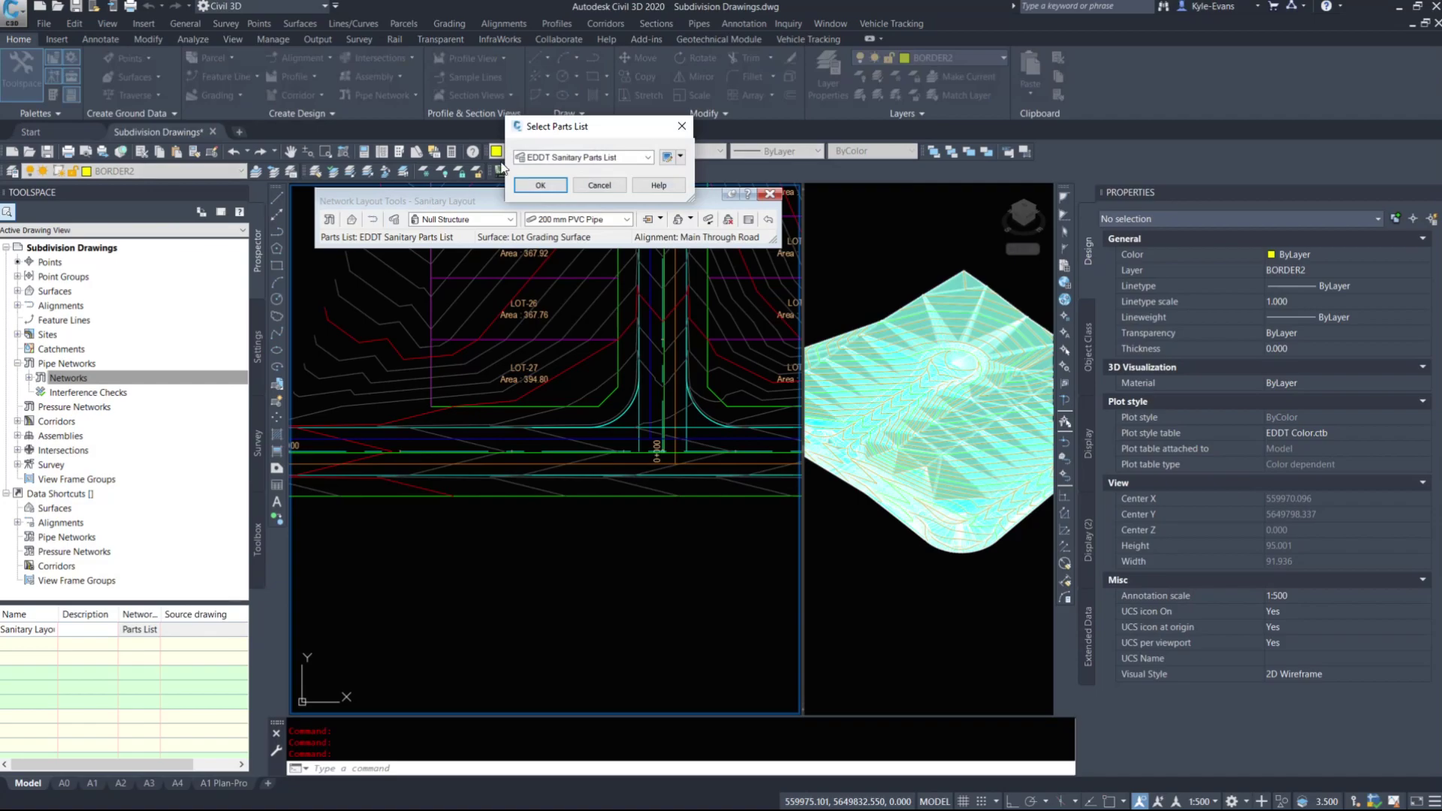
pyautogui.click(638, 156)
pyautogui.click(638, 156)
pyautogui.click(667, 157)
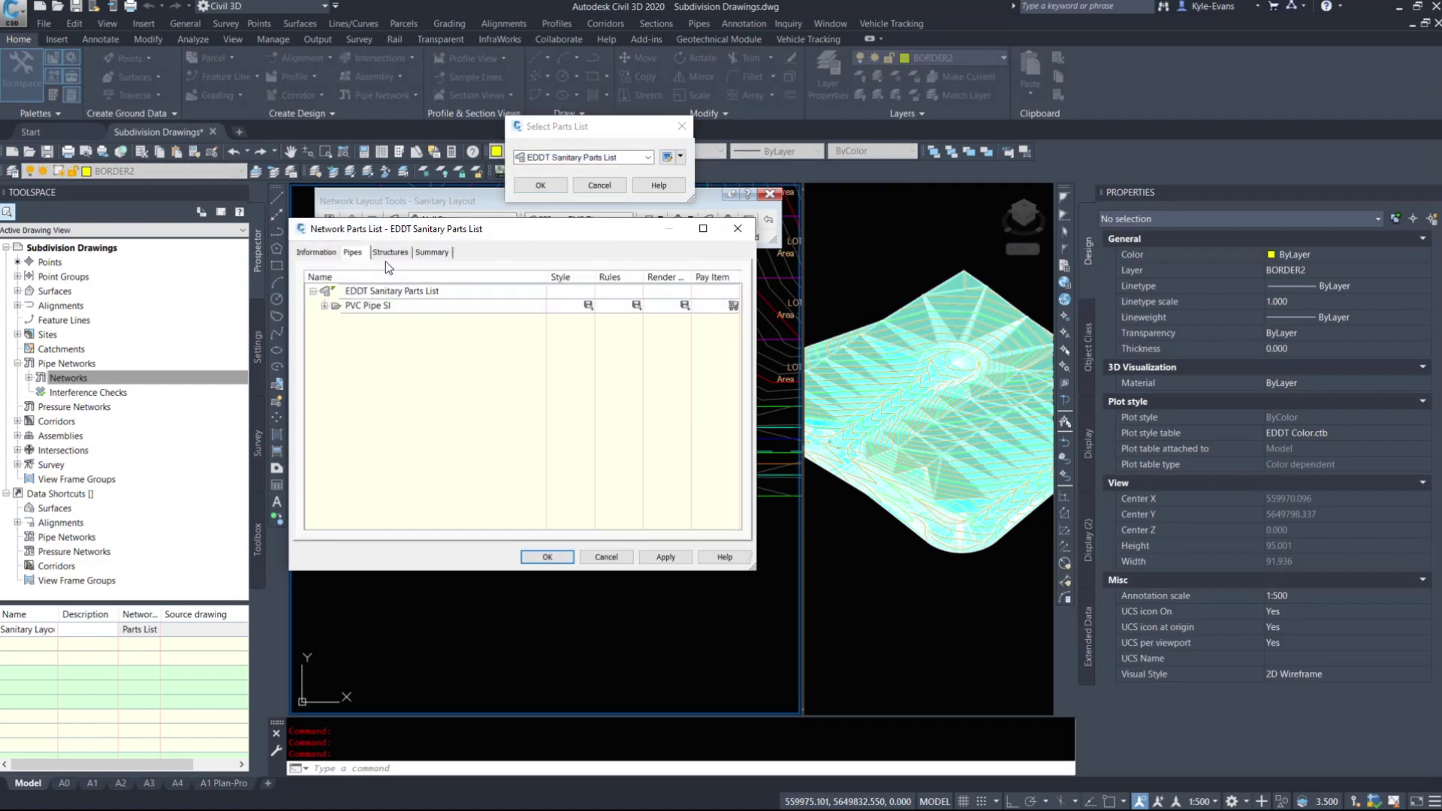
pyautogui.click(390, 252)
pyautogui.click(608, 556)
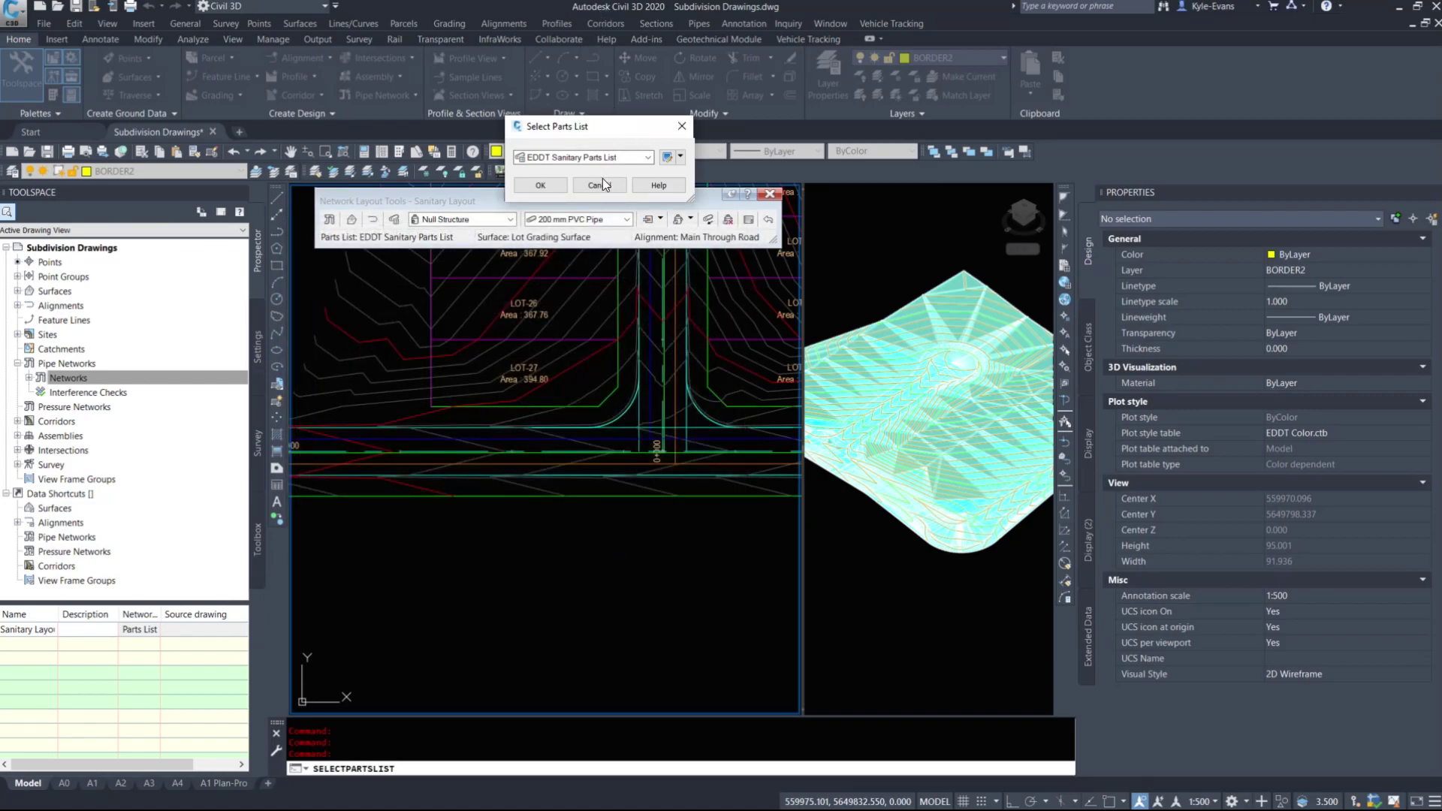
pyautogui.click(665, 158)
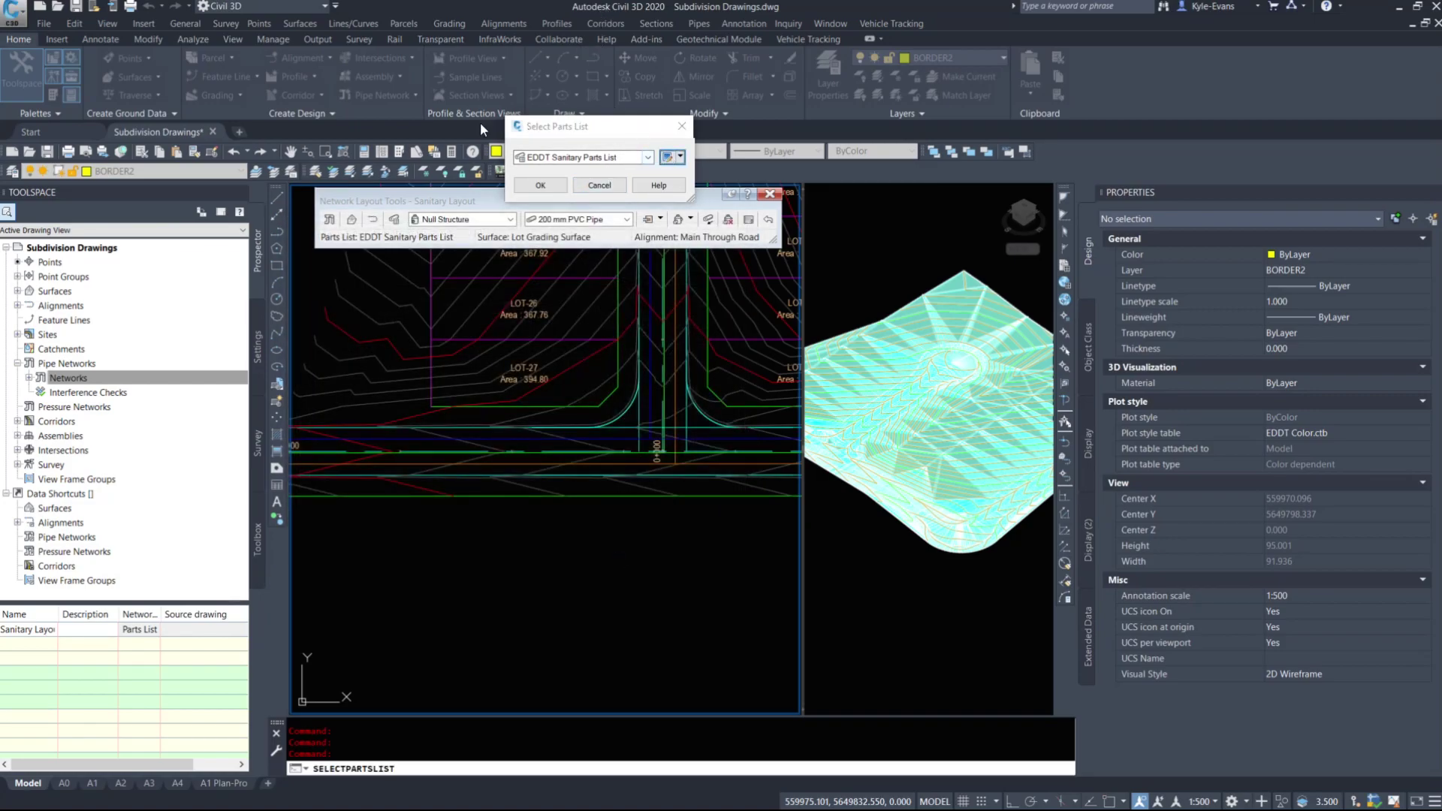
pyautogui.moveTo(575, 280); pyautogui.dragTo(653, 282)
pyautogui.moveTo(748, 563); pyautogui.dragTo(980, 615)
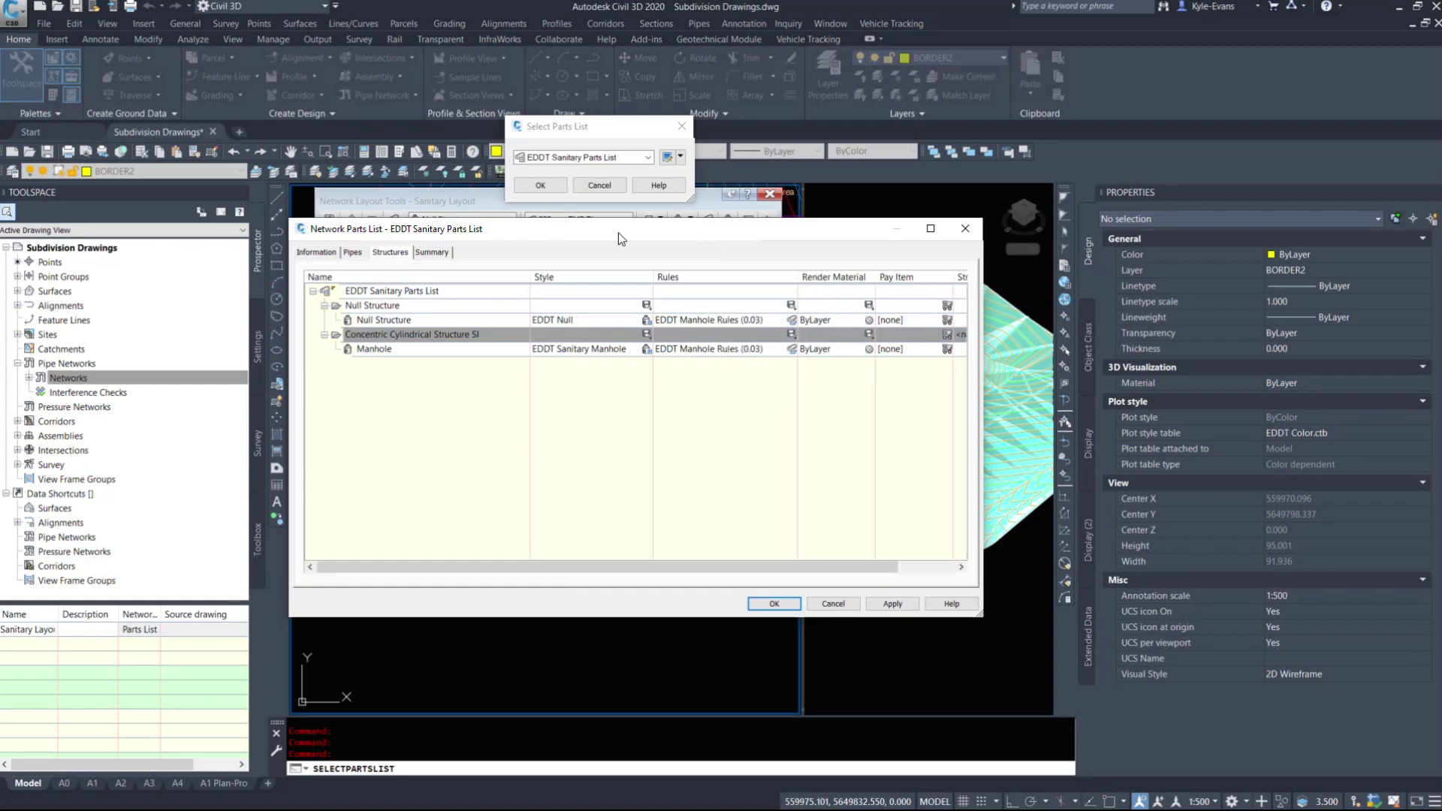
# Step: Examine the PVC pipe sizes in the parts list, including their styles and rules, and close the parts list selection unchanged
pyautogui.click(352, 252)
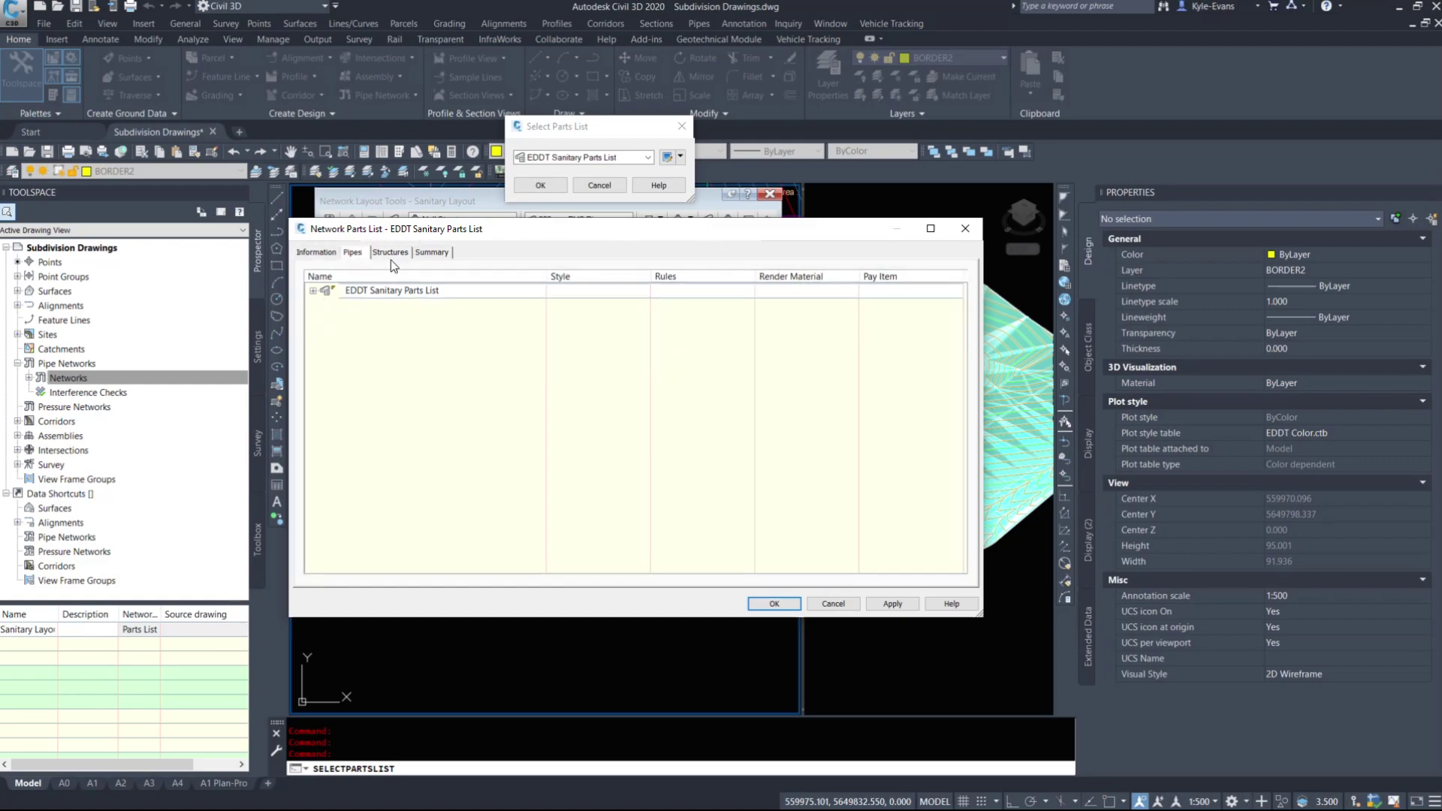
pyautogui.click(312, 291)
pyautogui.click(325, 305)
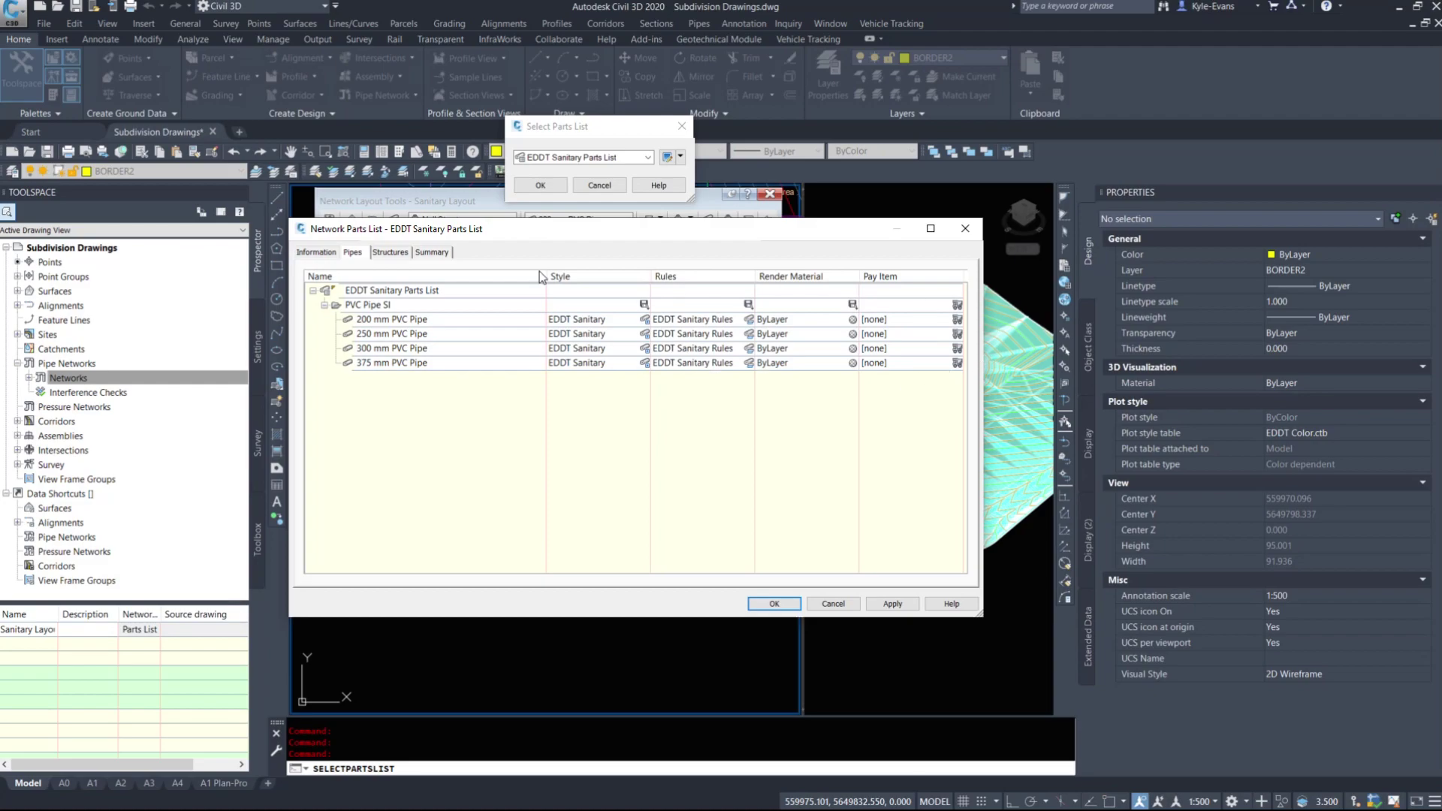
pyautogui.click(965, 228)
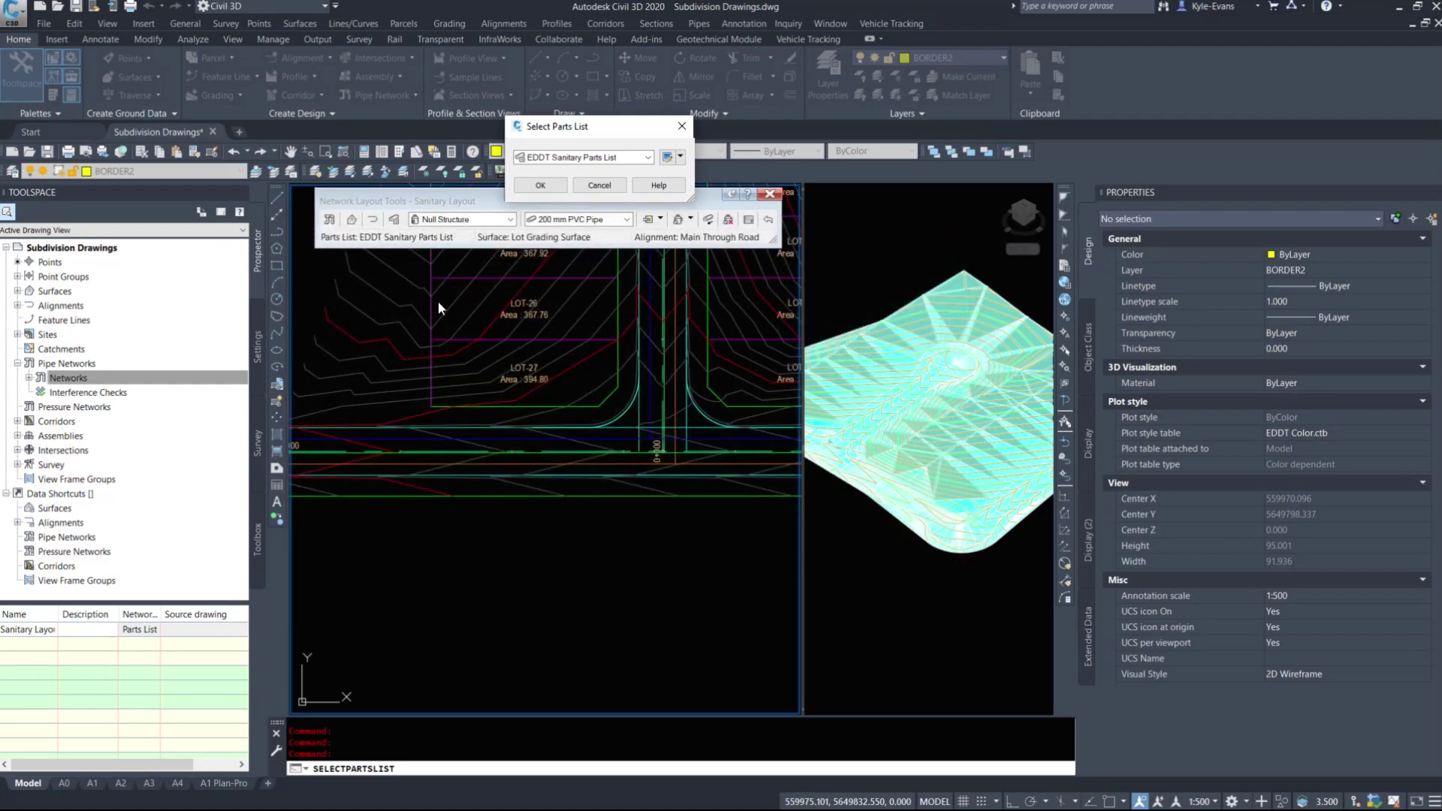
pyautogui.click(589, 184)
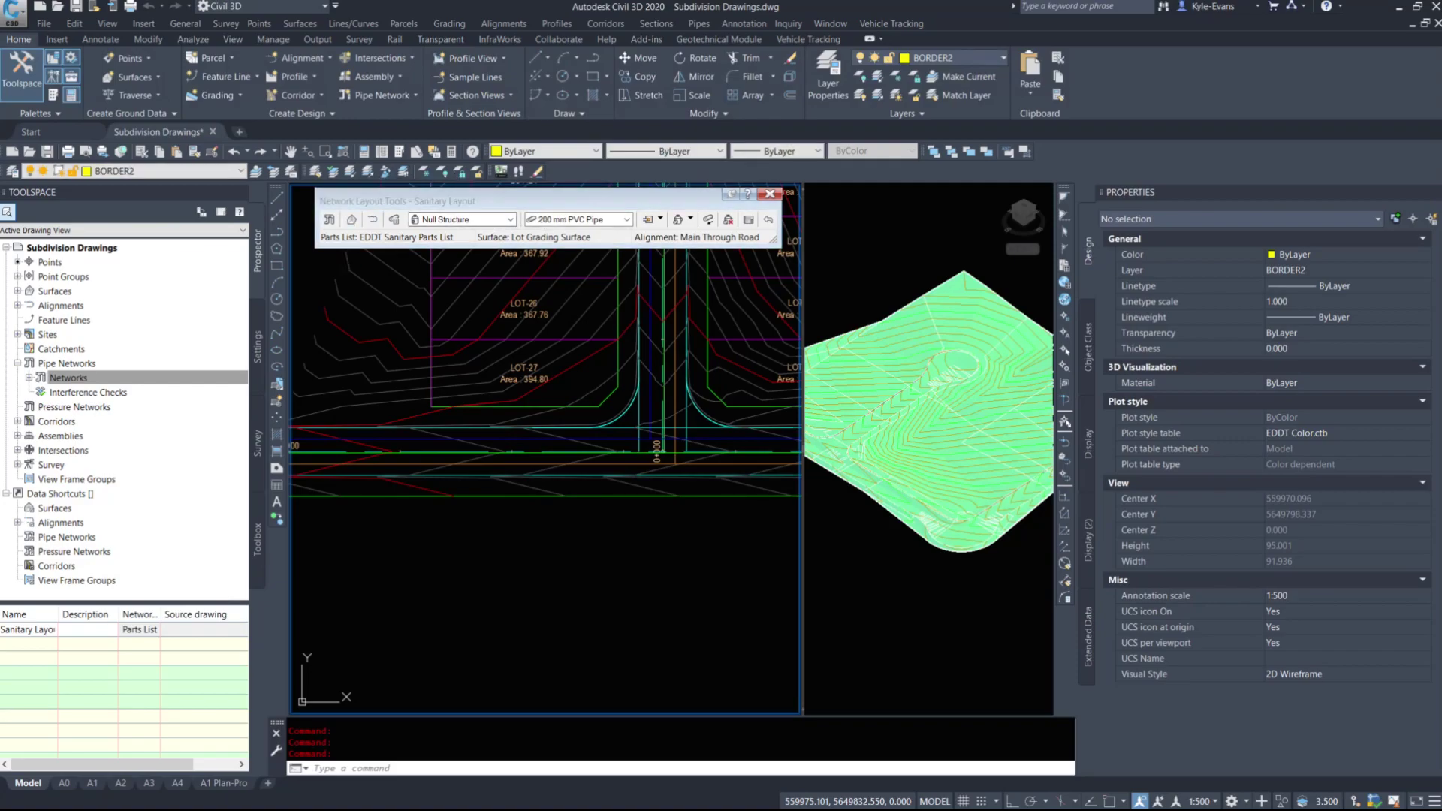
# Step: Set the structure to place to Manhole under Concentric Cylindrical Structure SI and keep 200 mm PVC Pipe as the pipe
pyautogui.click(450, 219)
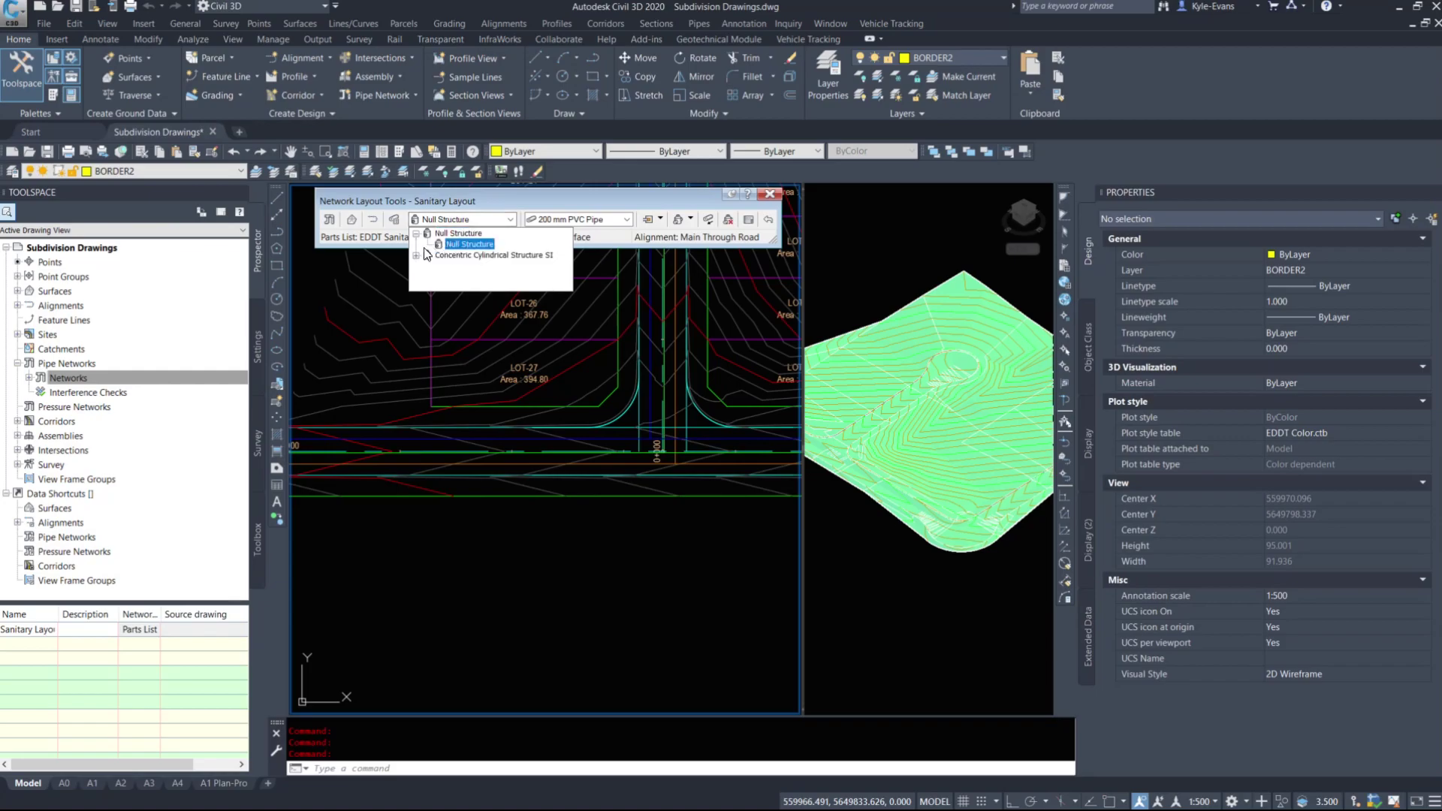
pyautogui.click(449, 245)
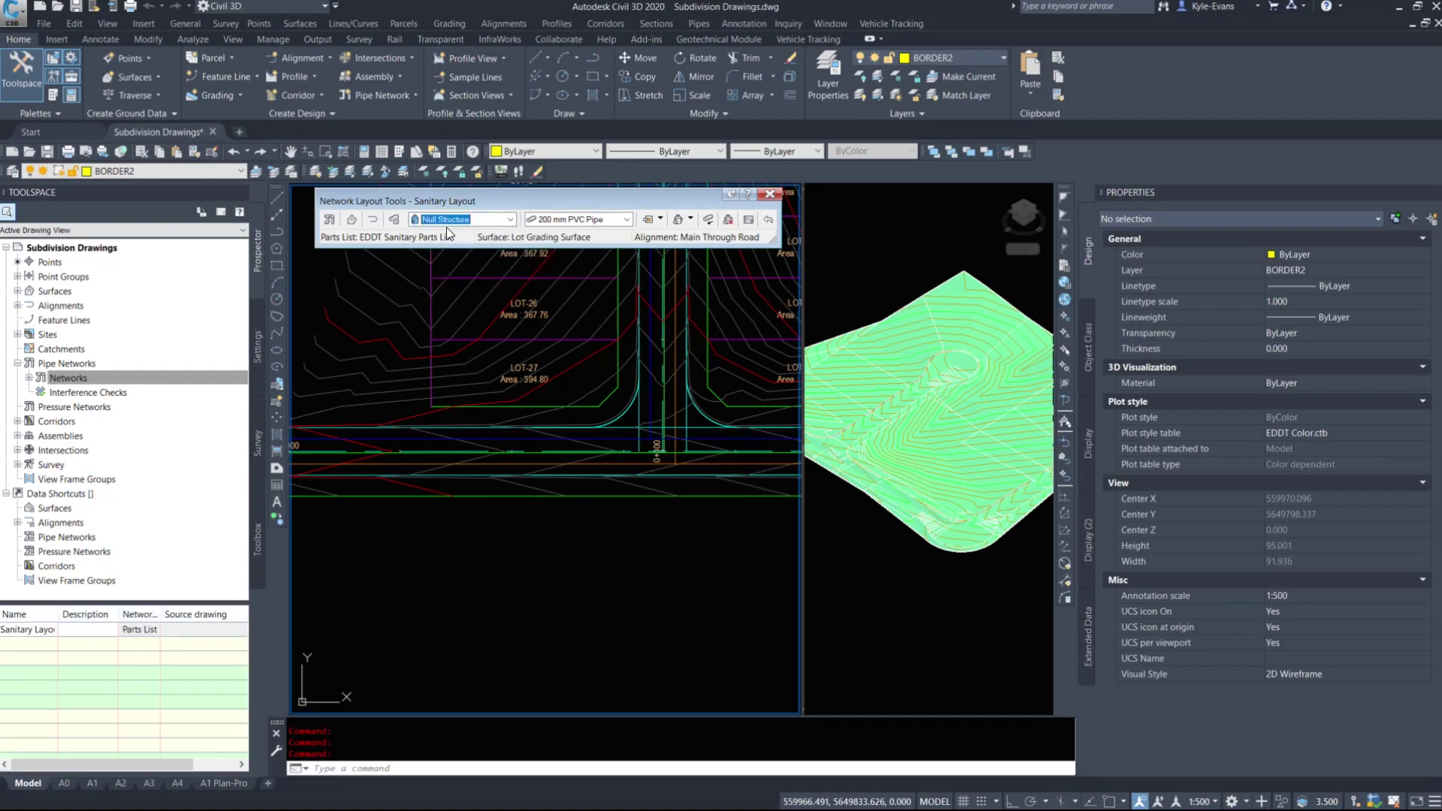
pyautogui.click(446, 223)
pyautogui.click(416, 255)
pyautogui.click(462, 266)
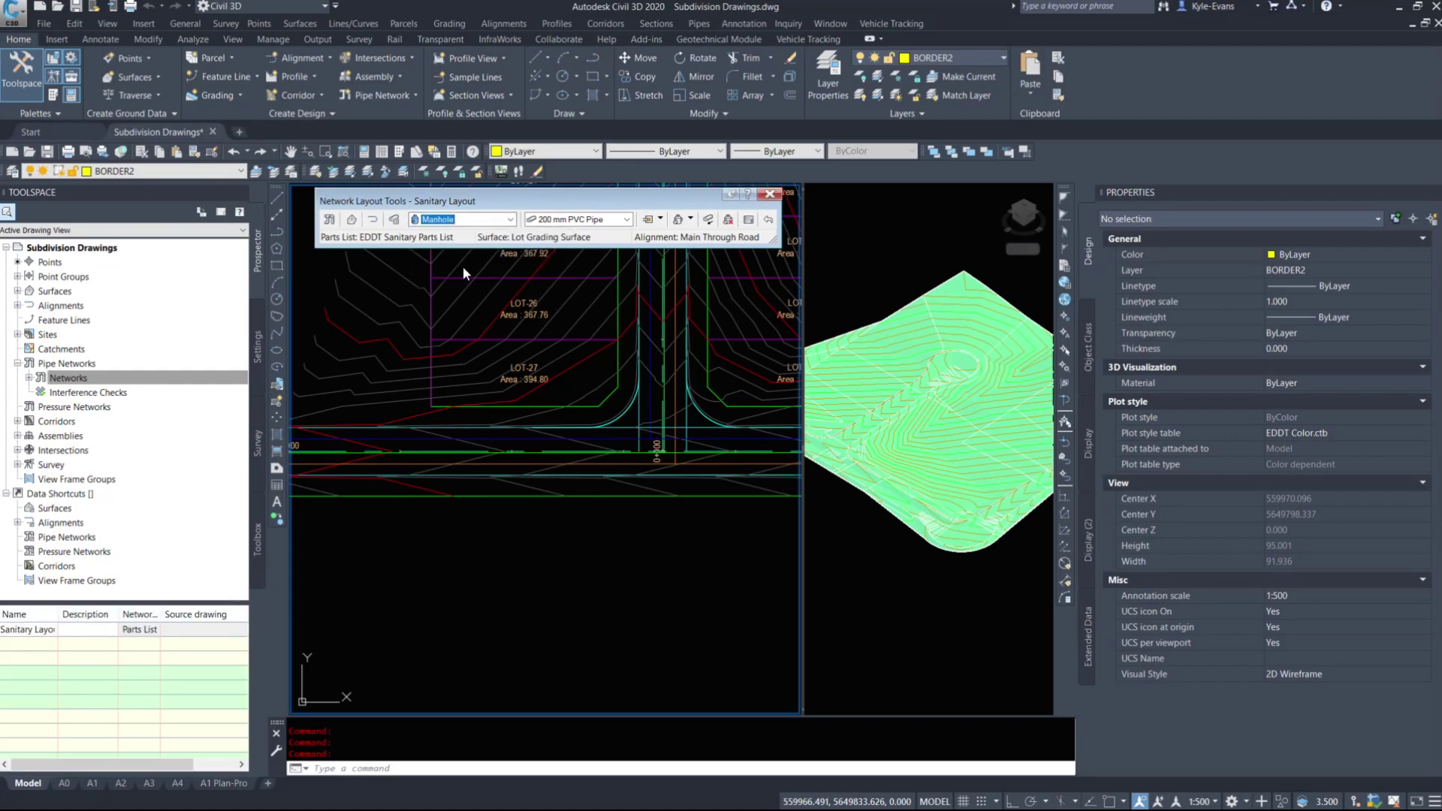
pyautogui.click(570, 224)
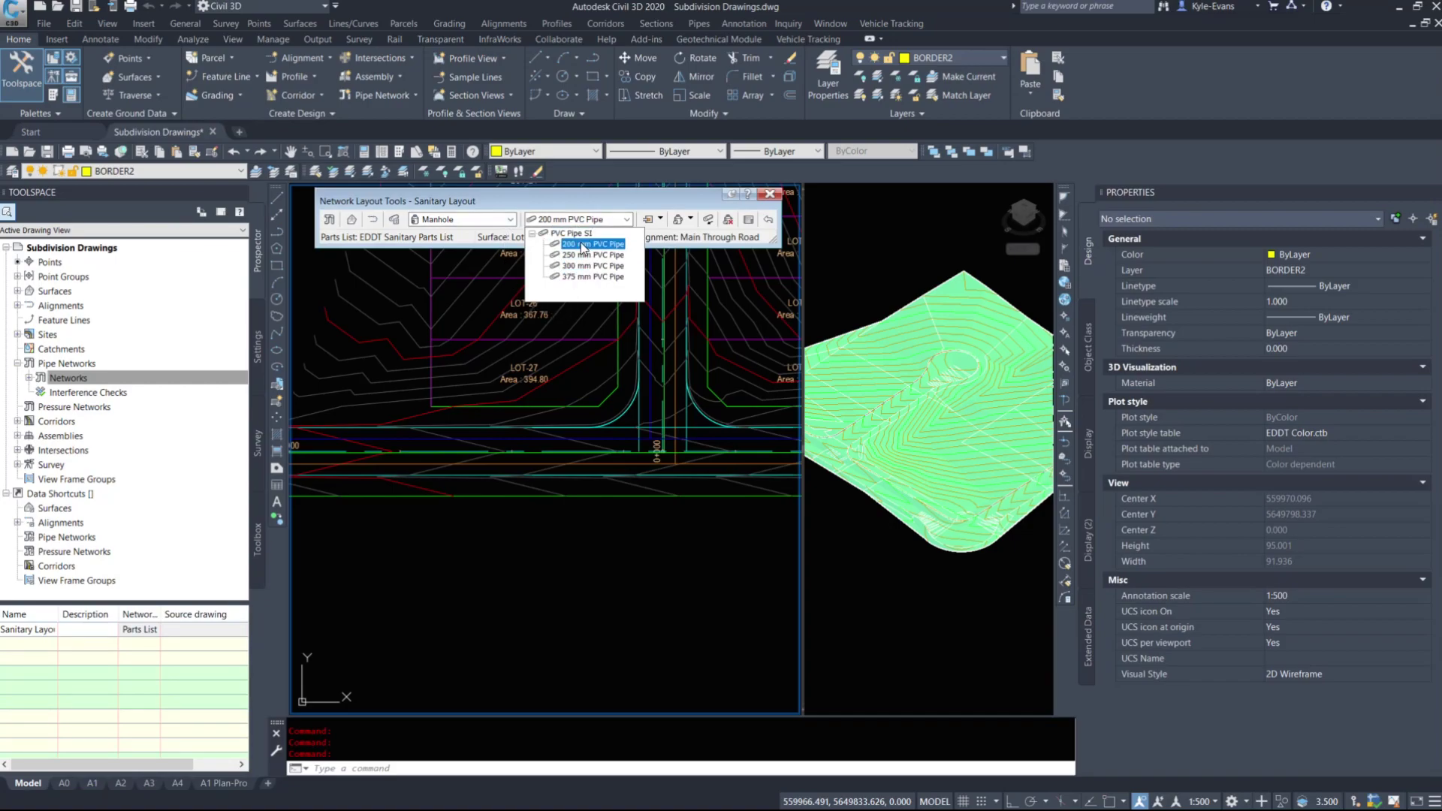
pyautogui.click(585, 246)
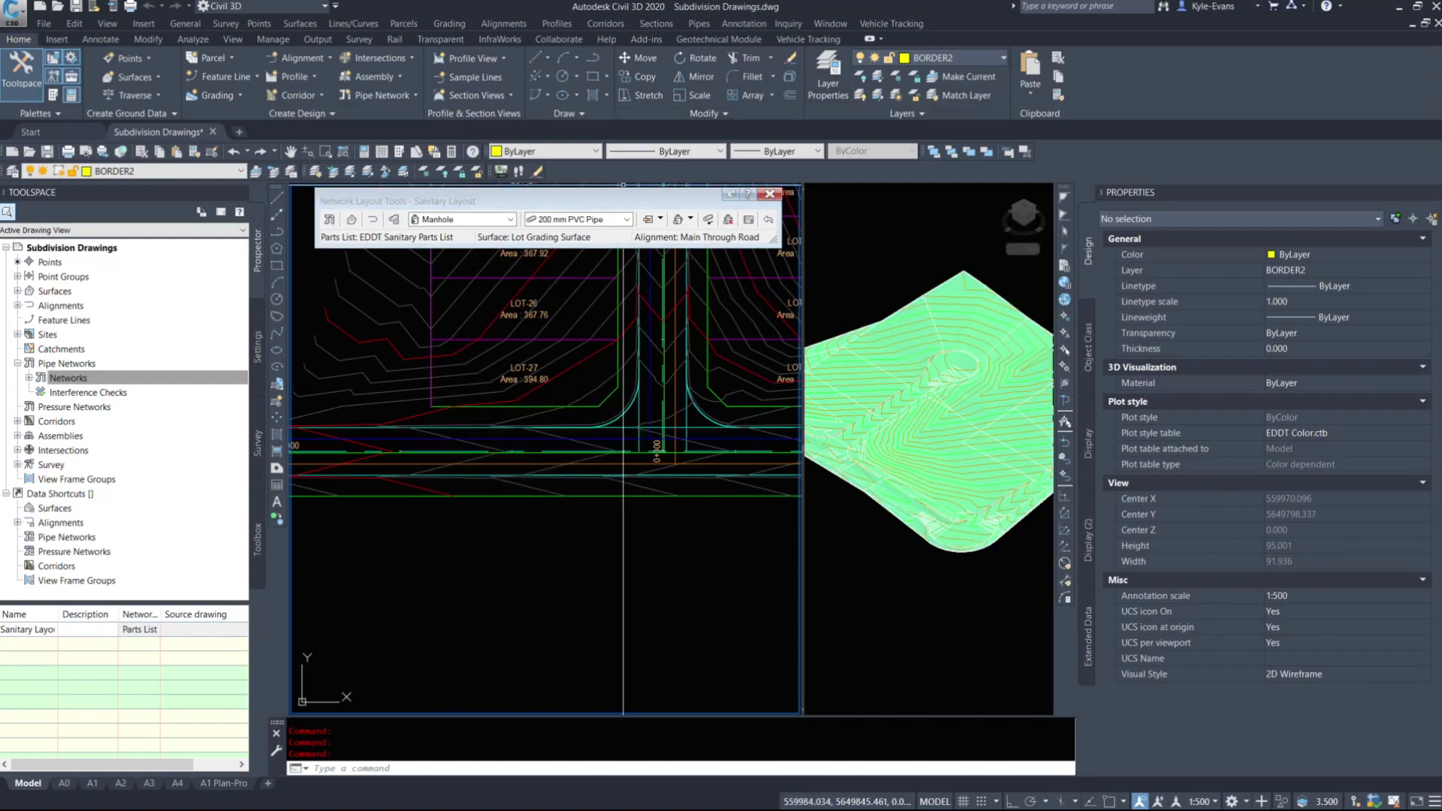
# Step: Check the Network Layout Tools' connection point options, pipe and structure drawing modes, upslope/downslope toggle and network vistas
pyautogui.moveTo(633, 212); pyautogui.dragTo(575, 207)
pyautogui.click(604, 215)
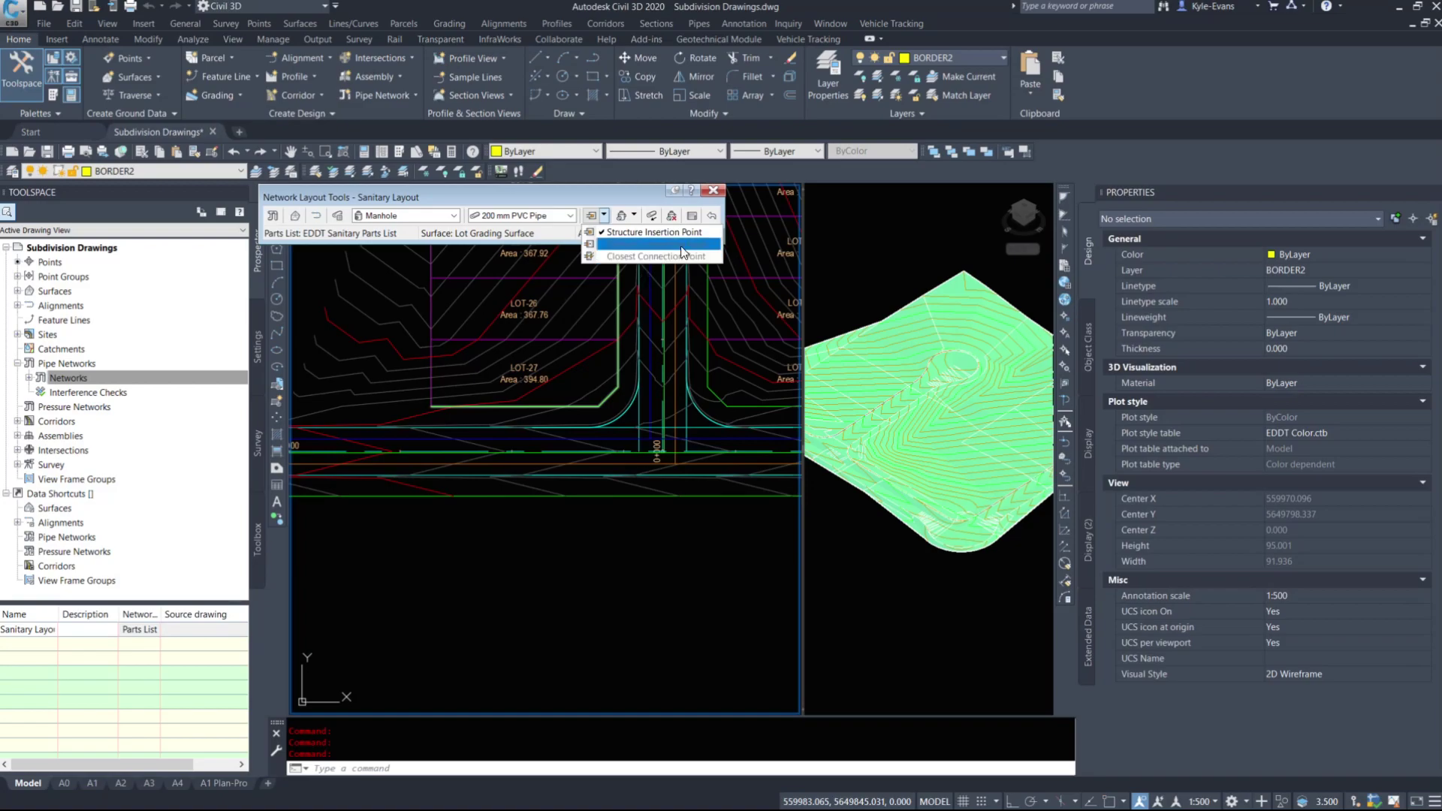
pyautogui.click(634, 216)
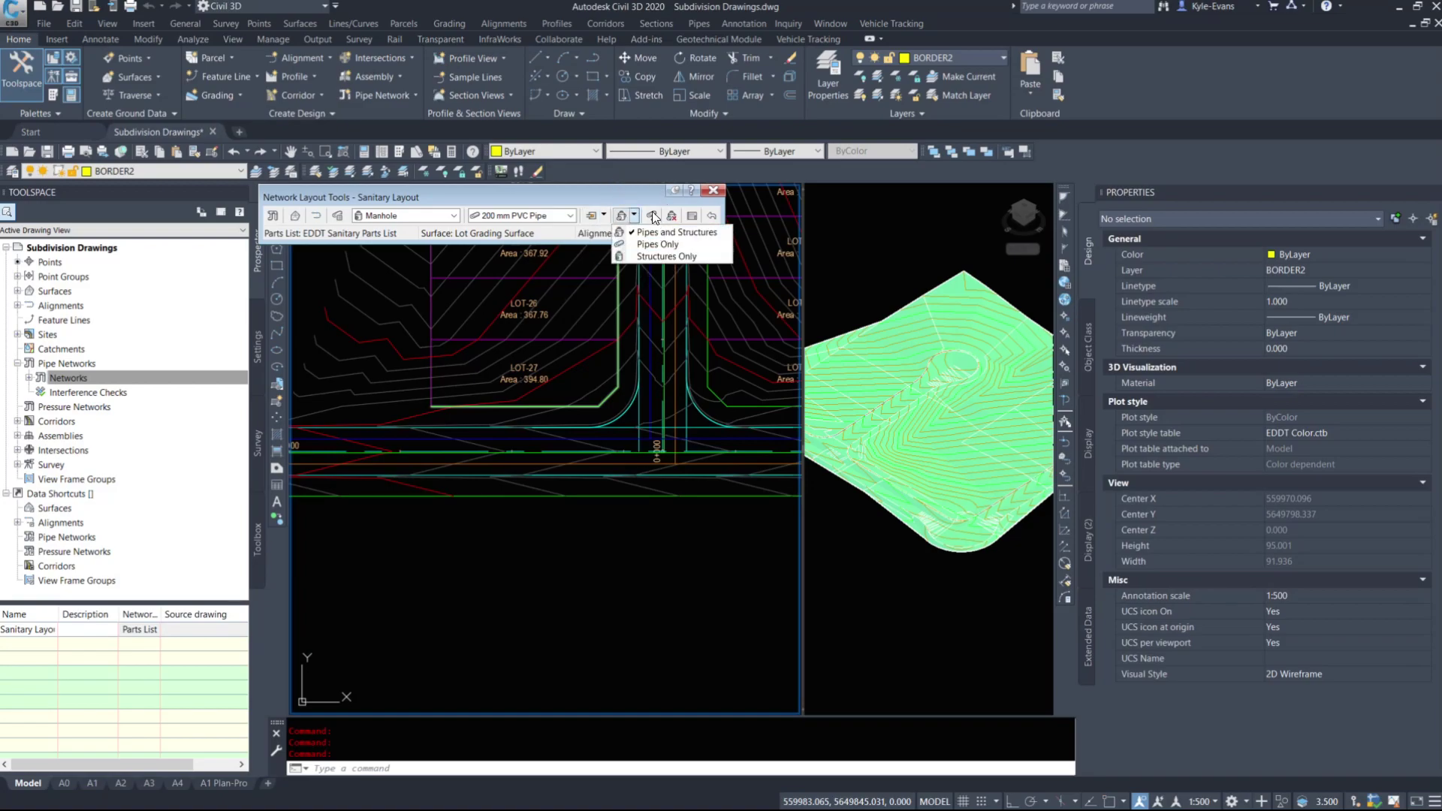
pyautogui.click(647, 187)
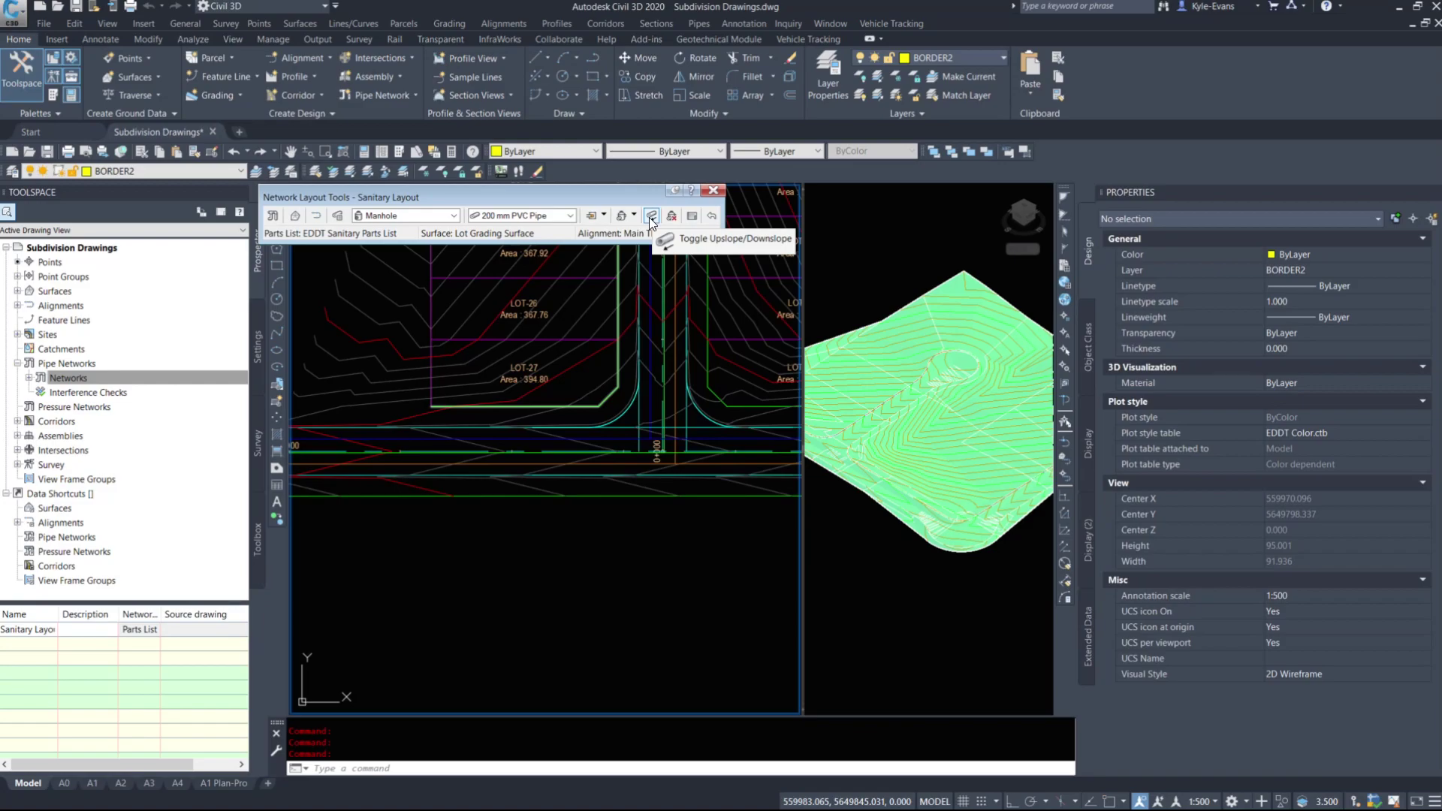
pyautogui.click(650, 217)
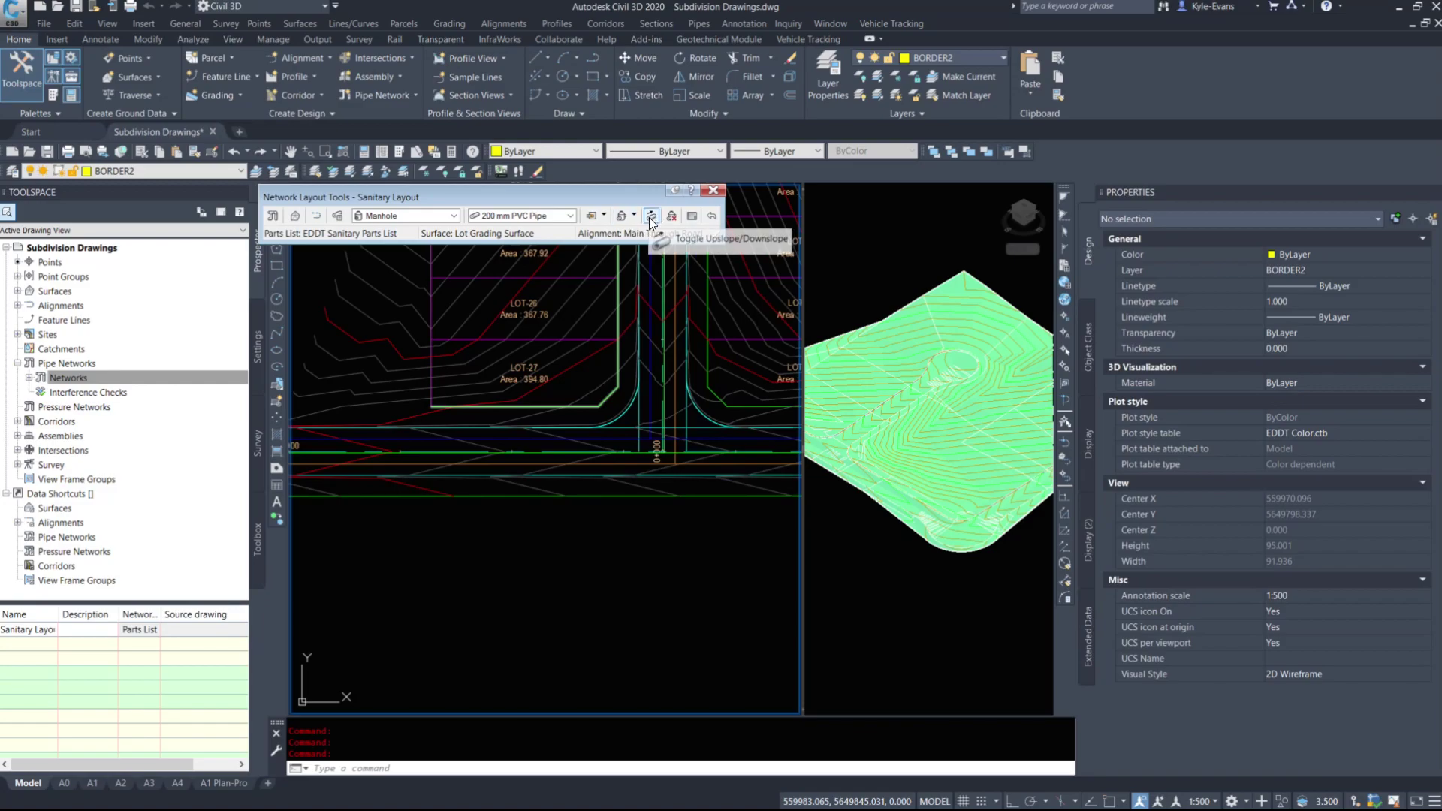
pyautogui.click(692, 217)
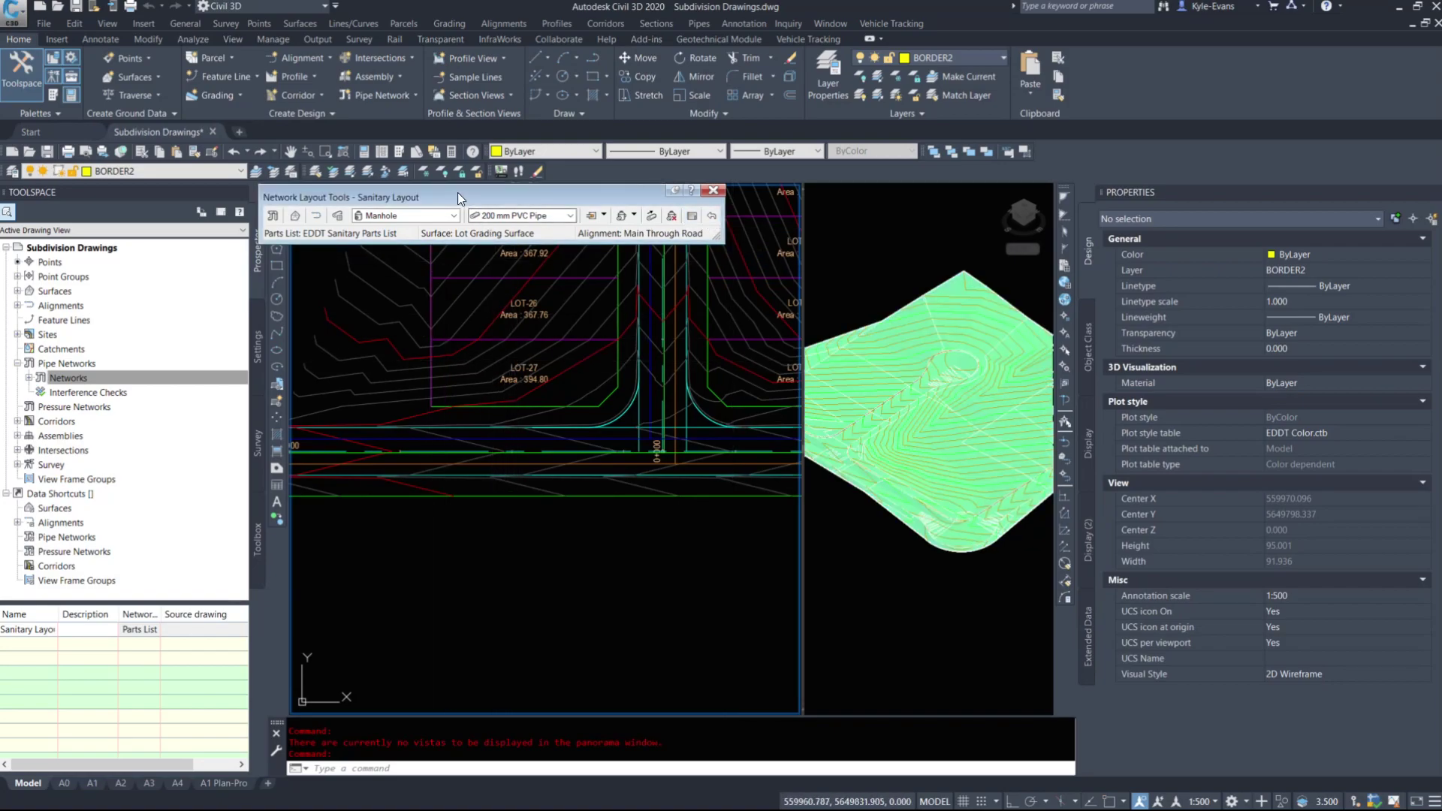
# Step: Start laying out Pipes and Structures with the Manhole, placing the first one at the orange line's west endpoint by station 0+000
pyautogui.moveTo(458, 194); pyautogui.dragTo(493, 181)
pyautogui.click(489, 198)
pyautogui.click(439, 244)
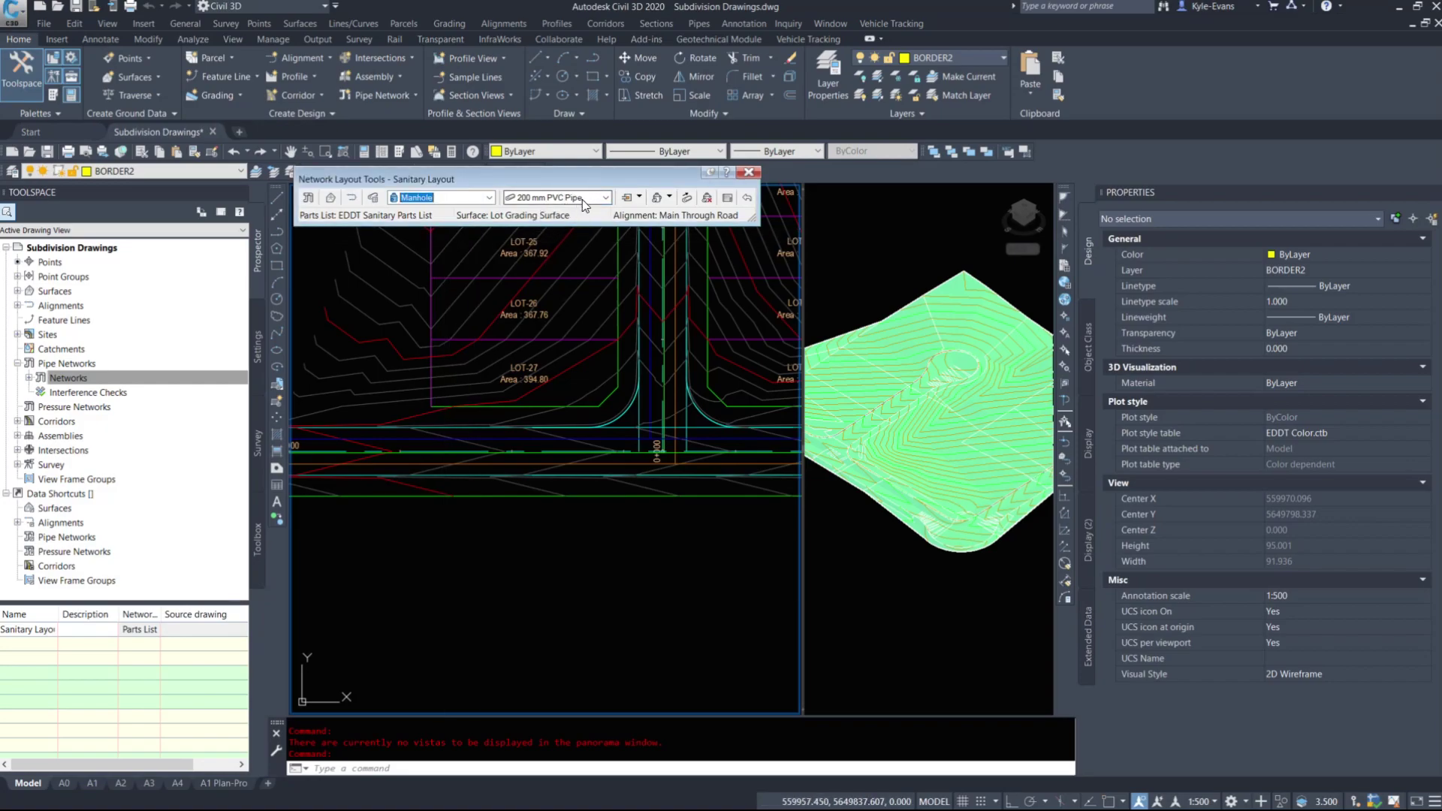
pyautogui.click(669, 197)
pyautogui.click(695, 214)
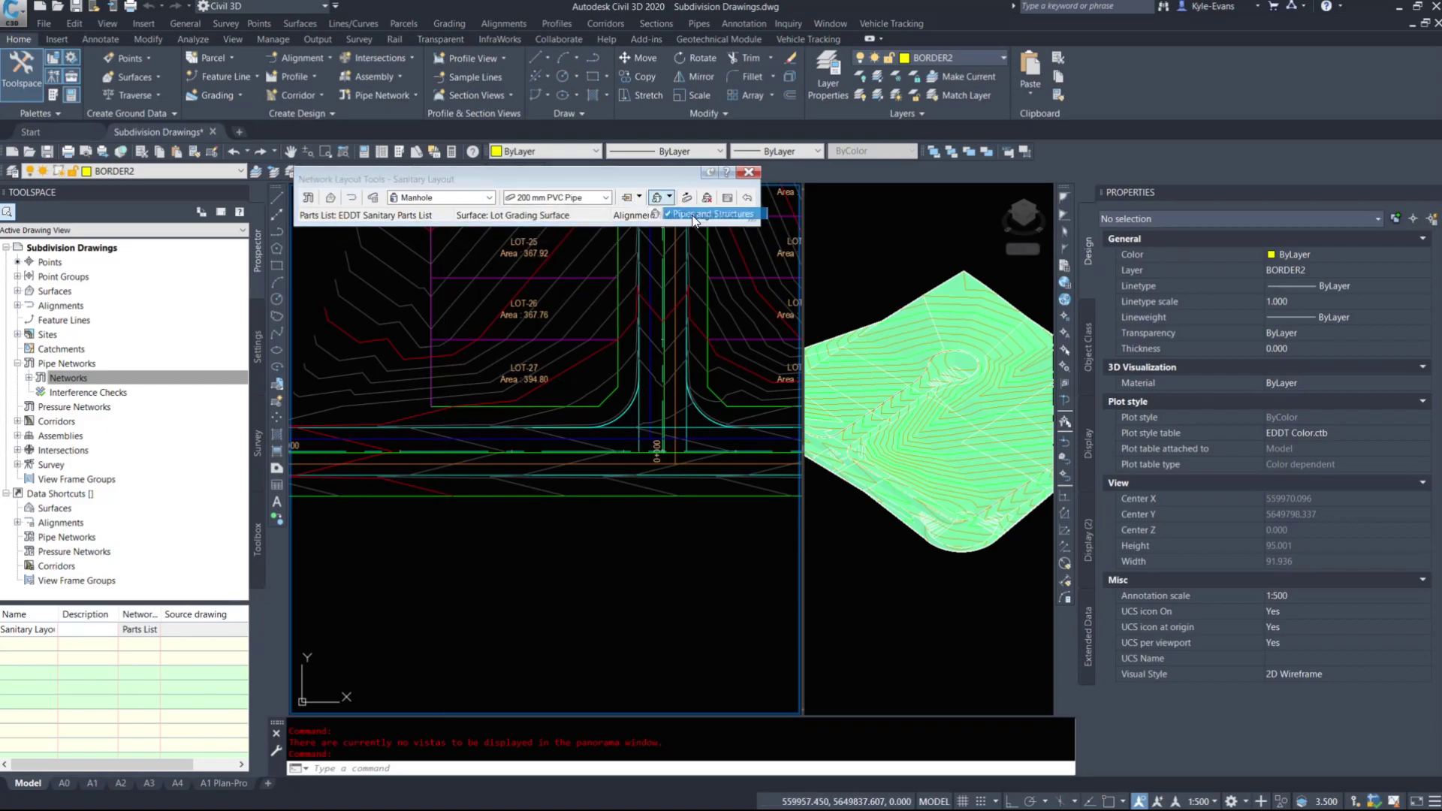
pyautogui.scroll(6, 596, 563)
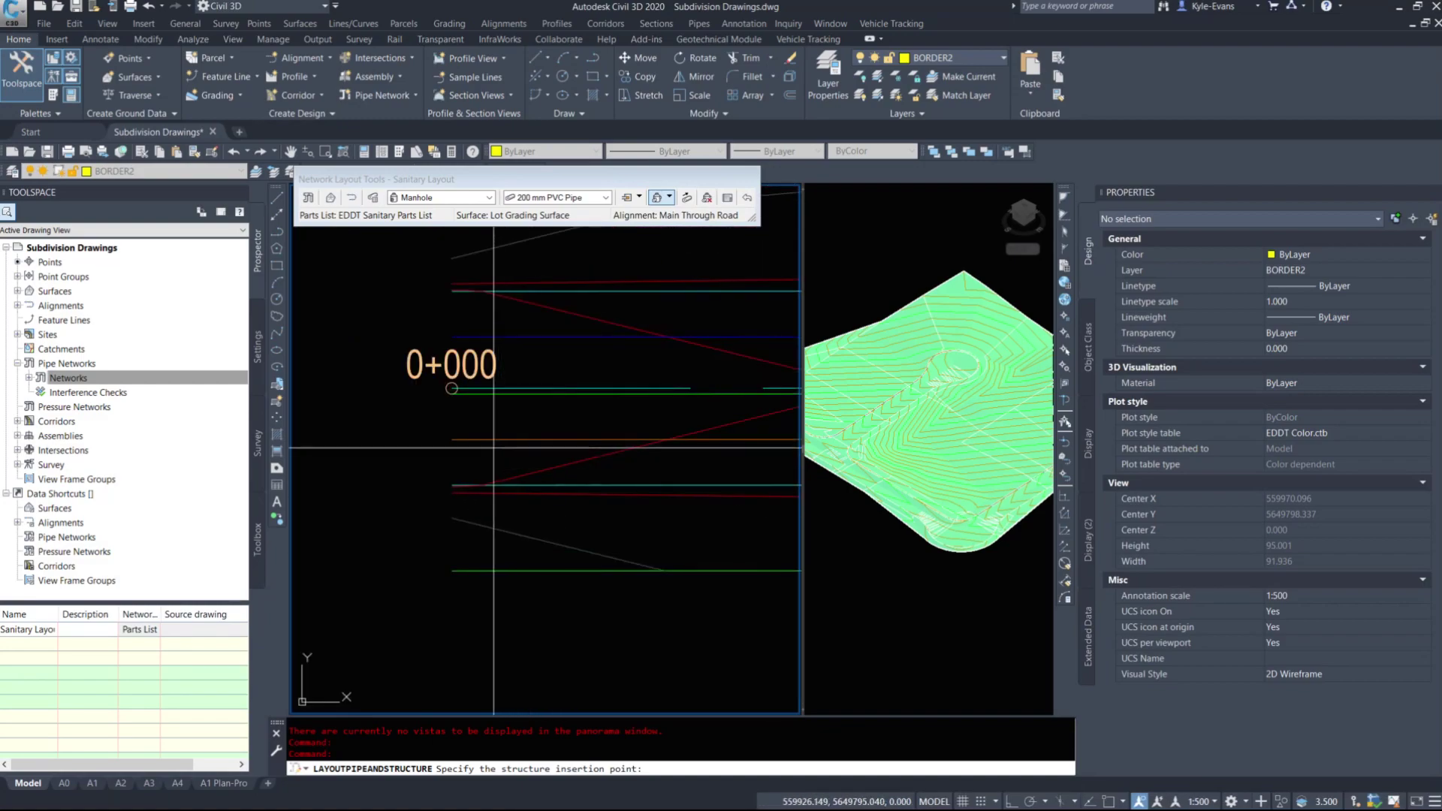
pyautogui.keyDown('shift'); pyautogui.rightClick(482, 452); pyautogui.keyUp('shift')
pyautogui.click(521, 536)
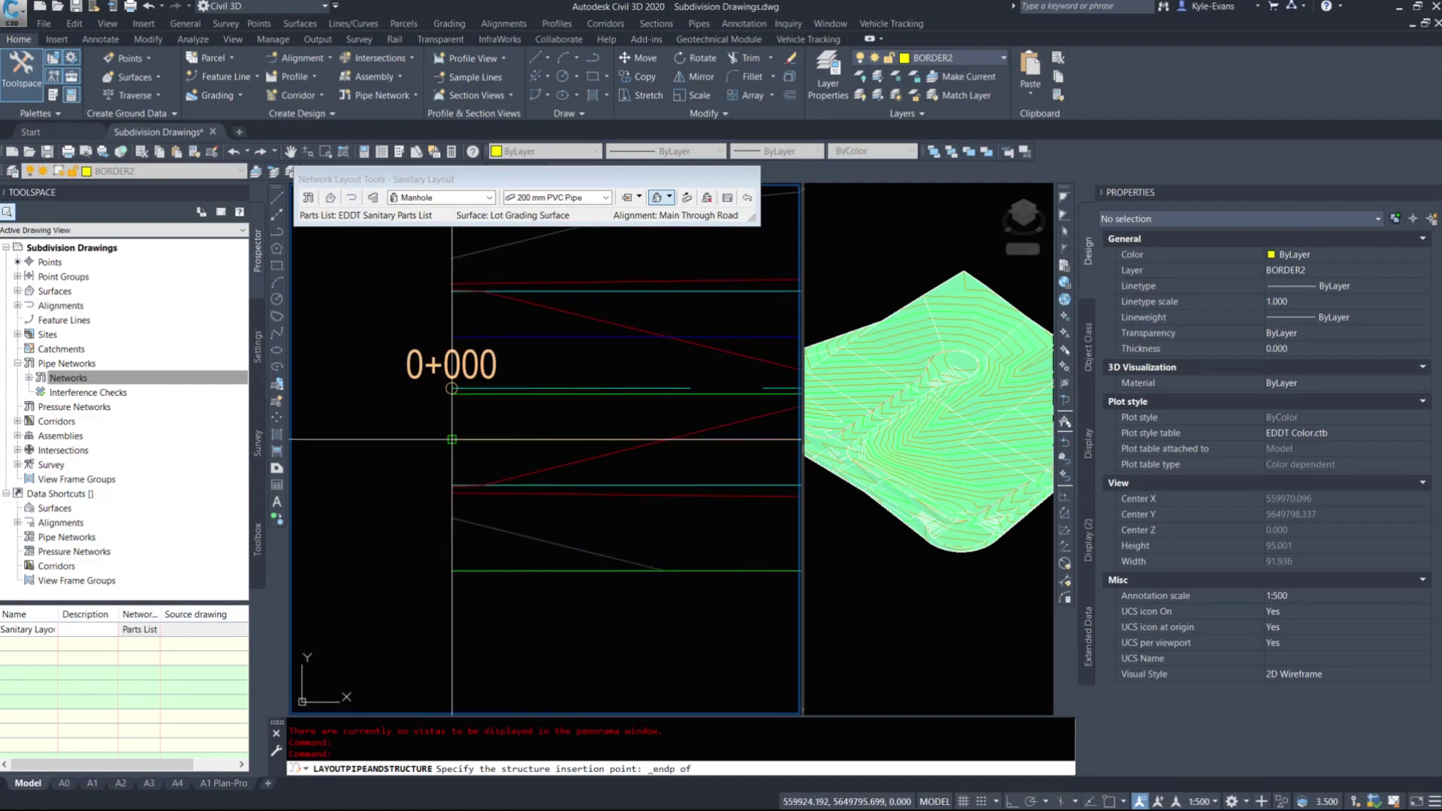
pyautogui.click(452, 439)
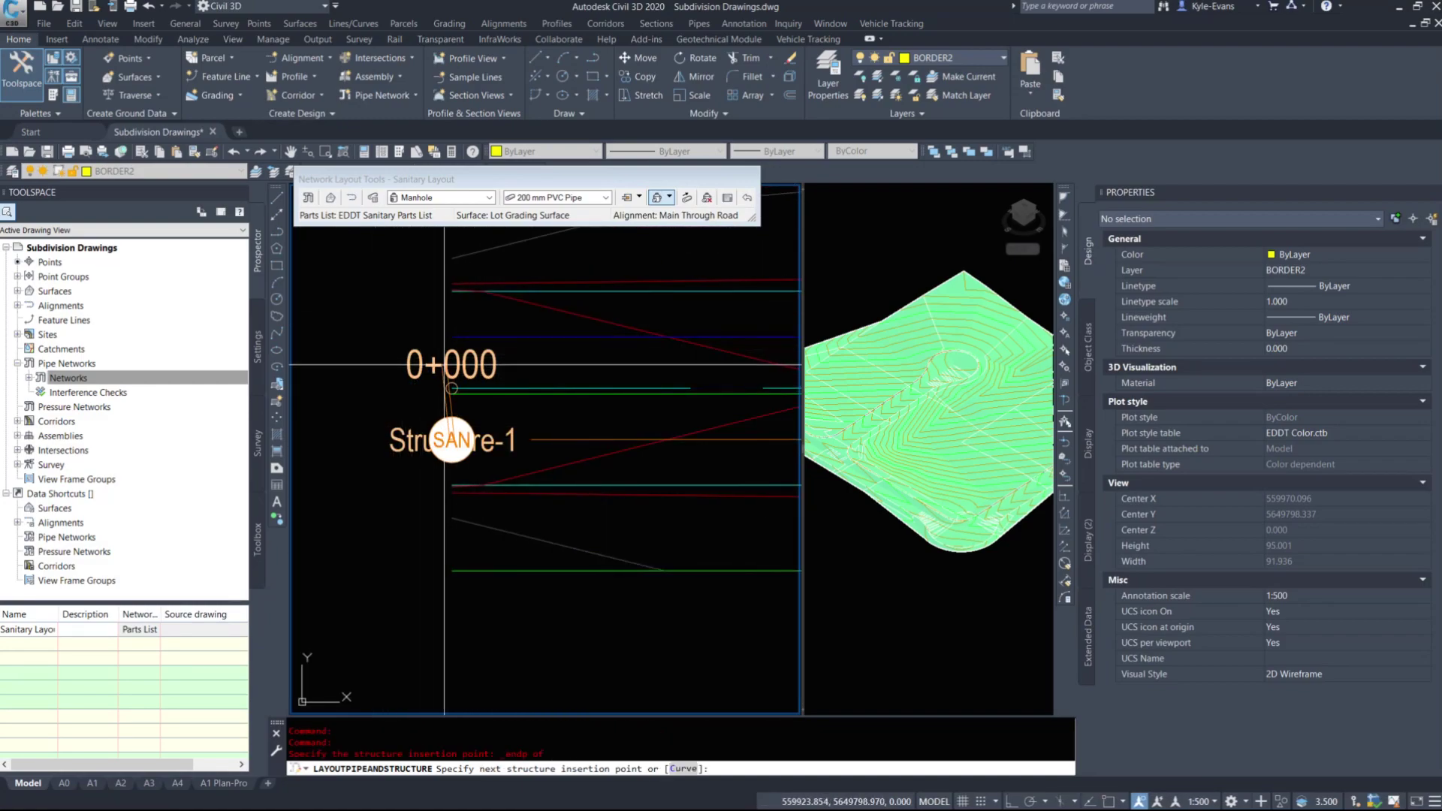
# Step: Place the second manhole, with its connecting pipe, at the orange line endpoint where the cul-de-sac road meets the through road
pyautogui.moveTo(451, 388)
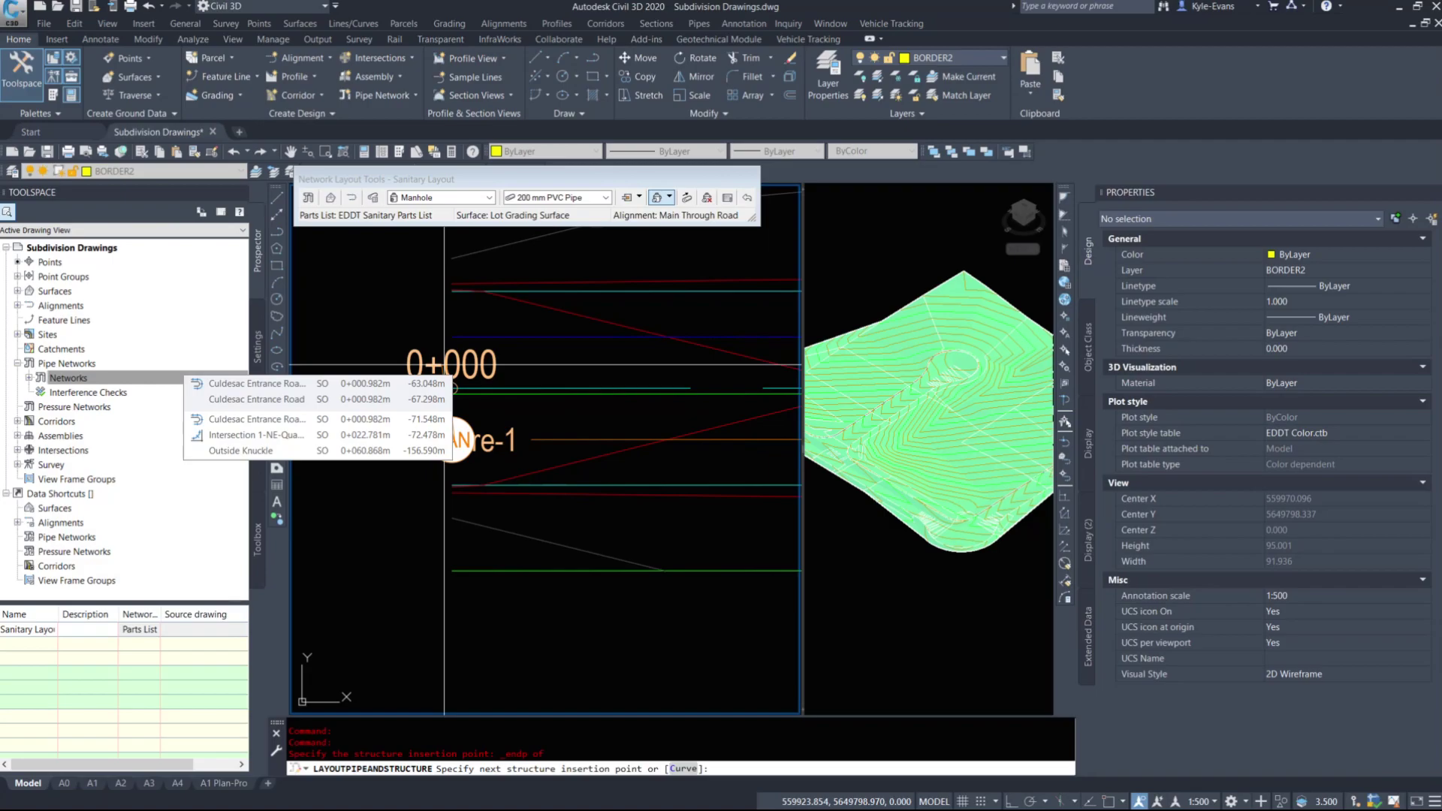
pyautogui.scroll(-3, 444, 365)
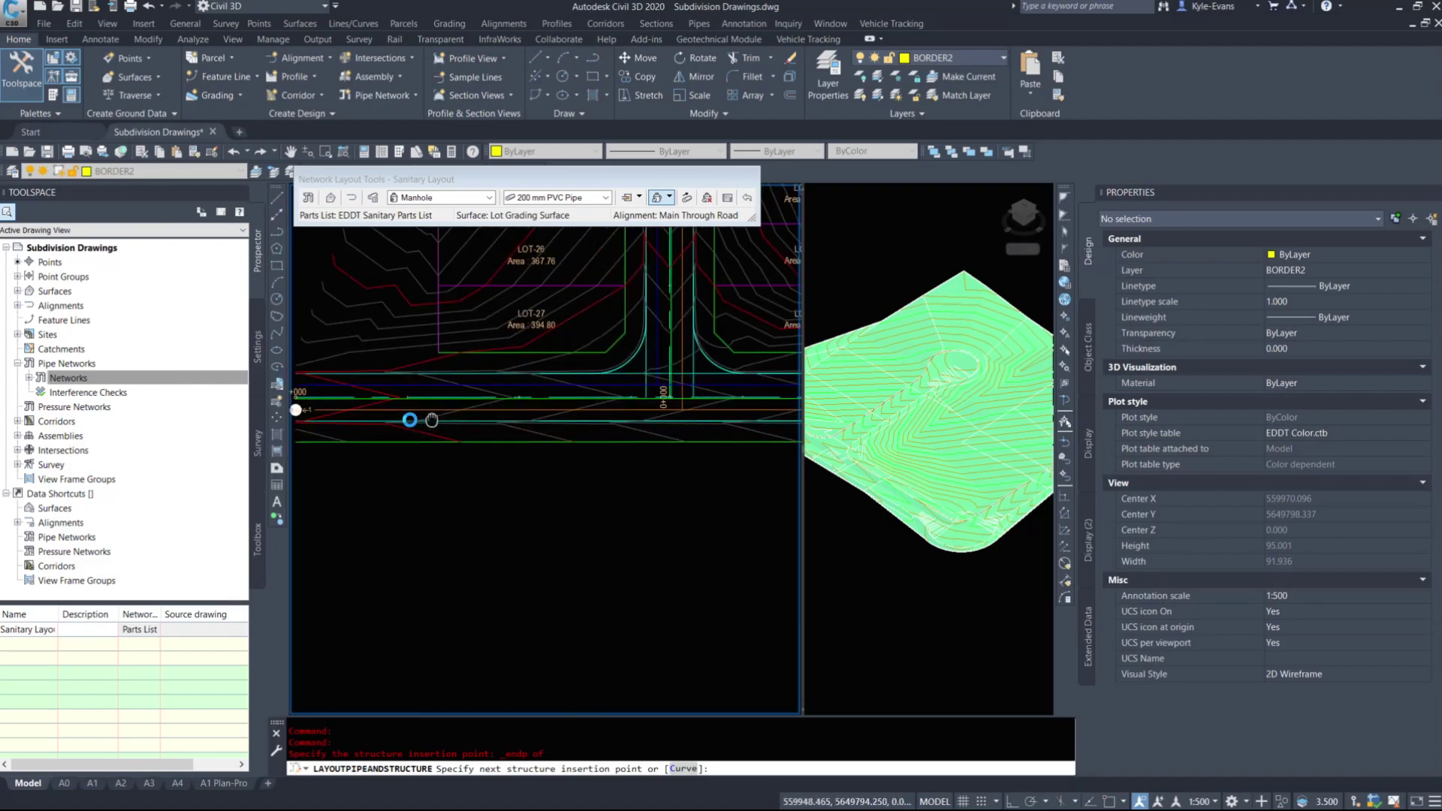
pyautogui.keyDown('shift'); pyautogui.rightClick(595, 402); pyautogui.keyUp('shift')
pyautogui.click(631, 499)
pyautogui.scroll(5, 642, 413)
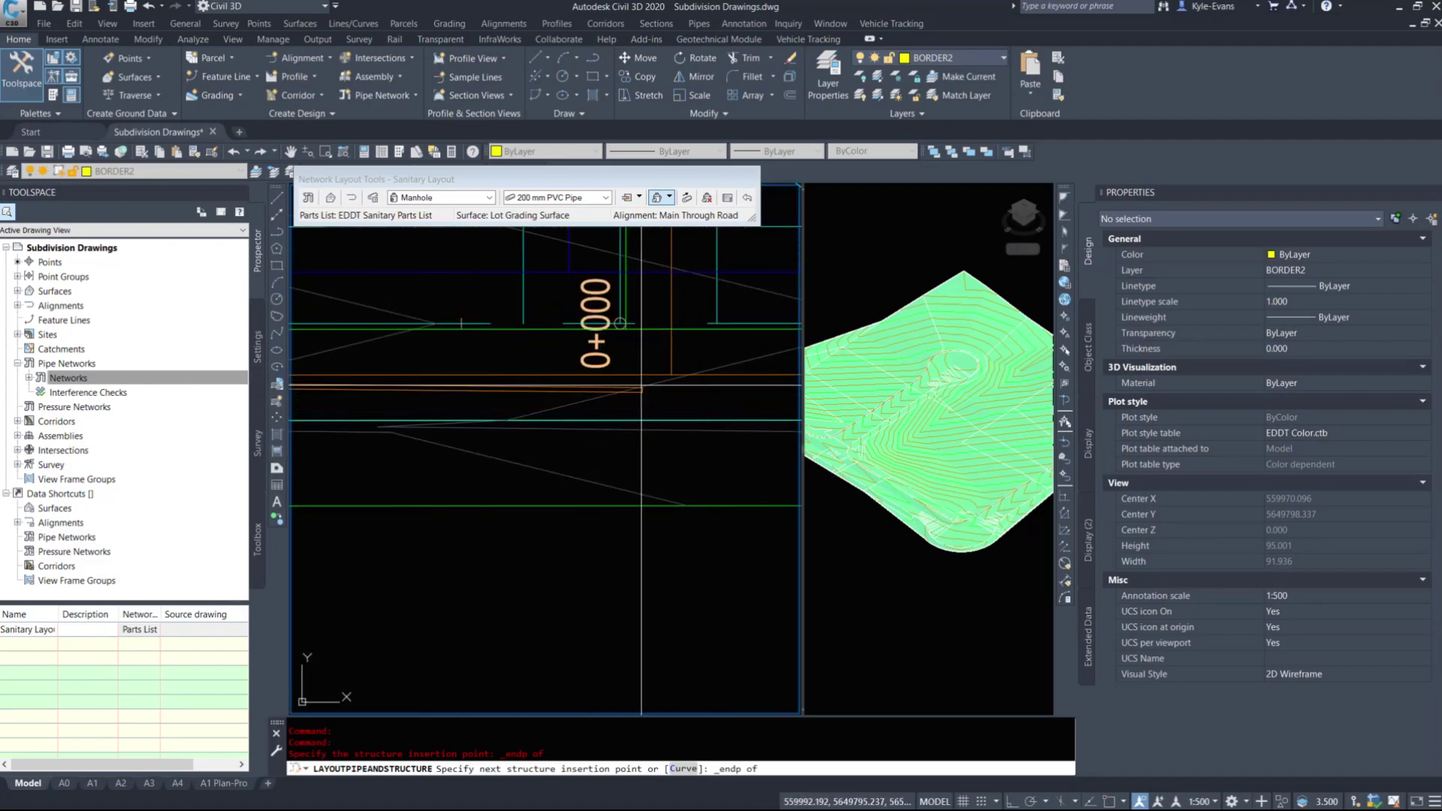
pyautogui.click(639, 378)
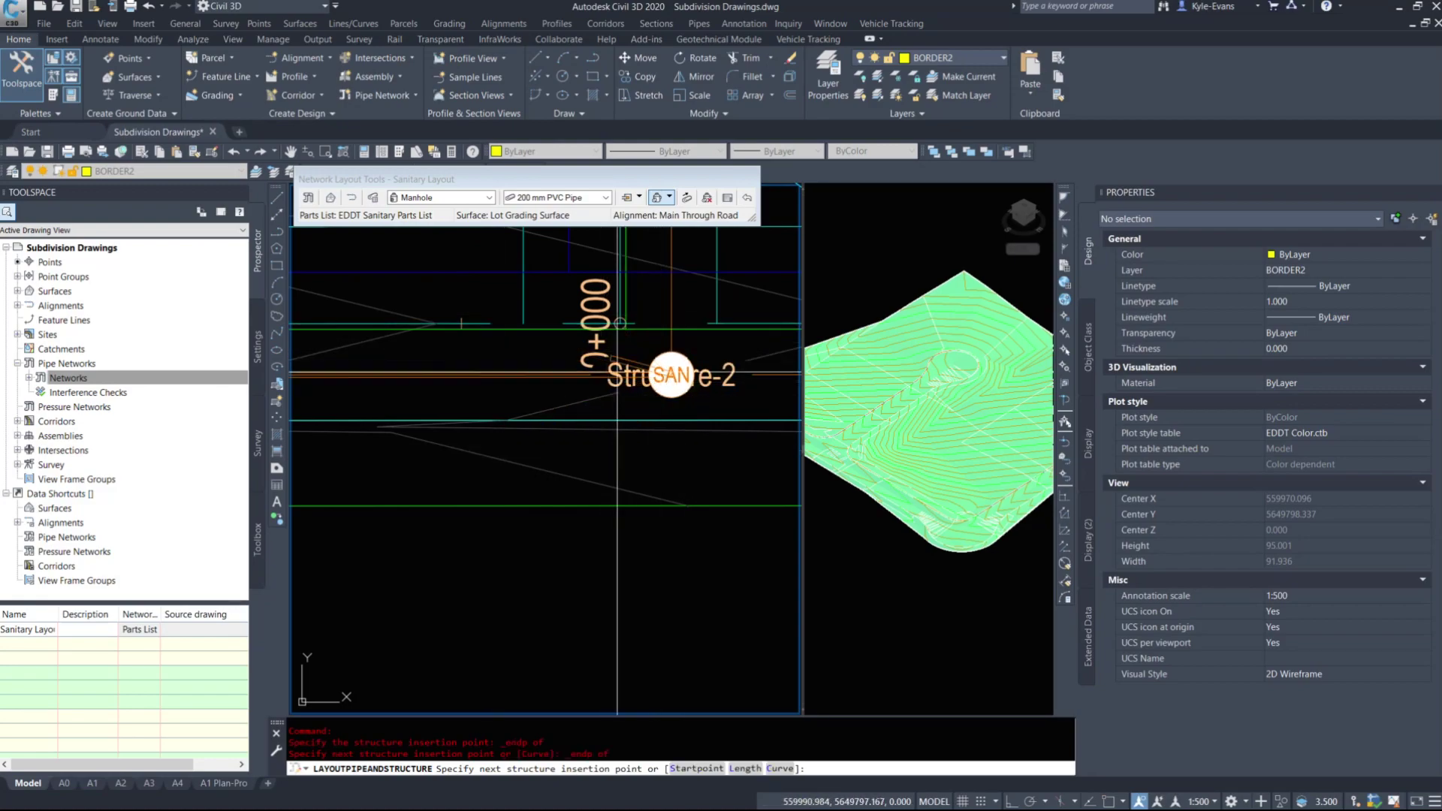
# Step: Extend the pipe run east and place the third manhole at the orange line's corner endpoint in the road knuckle
pyautogui.scroll(-3, 710, 427)
pyautogui.scroll(3, 710, 426)
pyautogui.keyDown('shift'); pyautogui.rightClick(522, 389); pyautogui.keyUp('shift')
pyautogui.click(558, 485)
pyautogui.scroll(5, 606, 392)
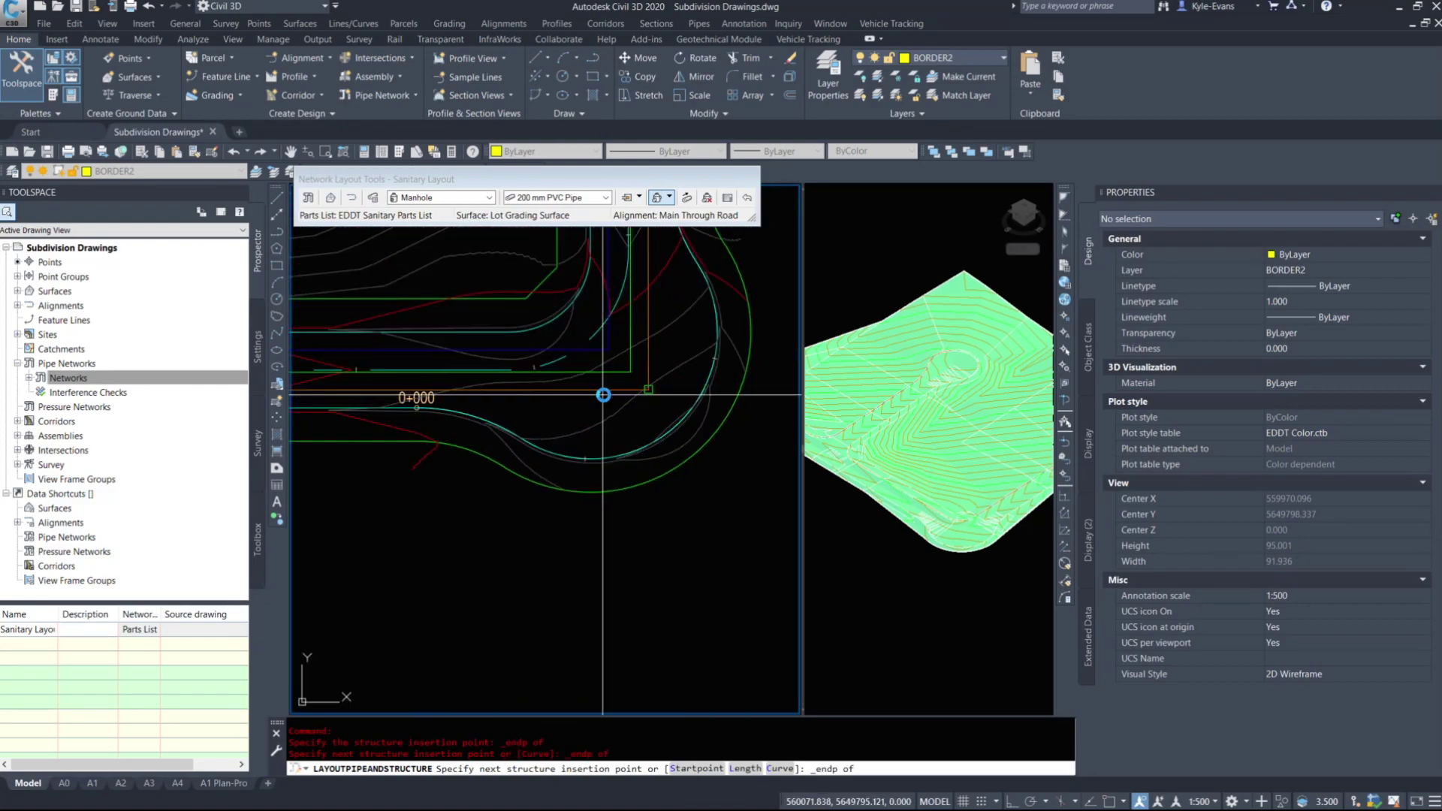
pyautogui.click(676, 385)
# Step: Run the pipe north to a fourth manhole at the orange line's endpoint beside LOT-1, and finish this layout run
pyautogui.scroll(-5, 654, 387)
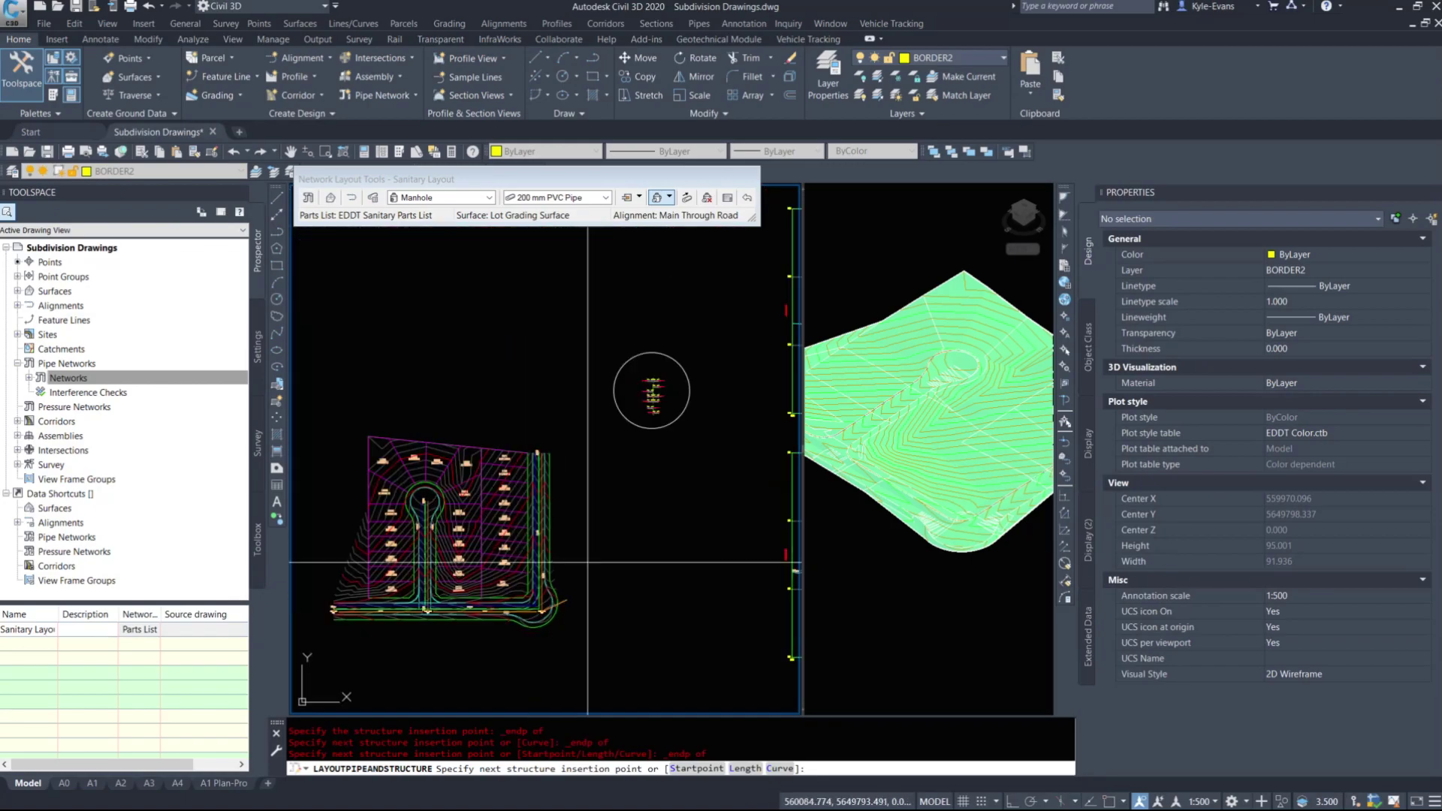
pyautogui.keyDown('shift'); pyautogui.rightClick(602, 408); pyautogui.keyUp('shift')
pyautogui.click(639, 500)
pyautogui.scroll(5, 546, 485)
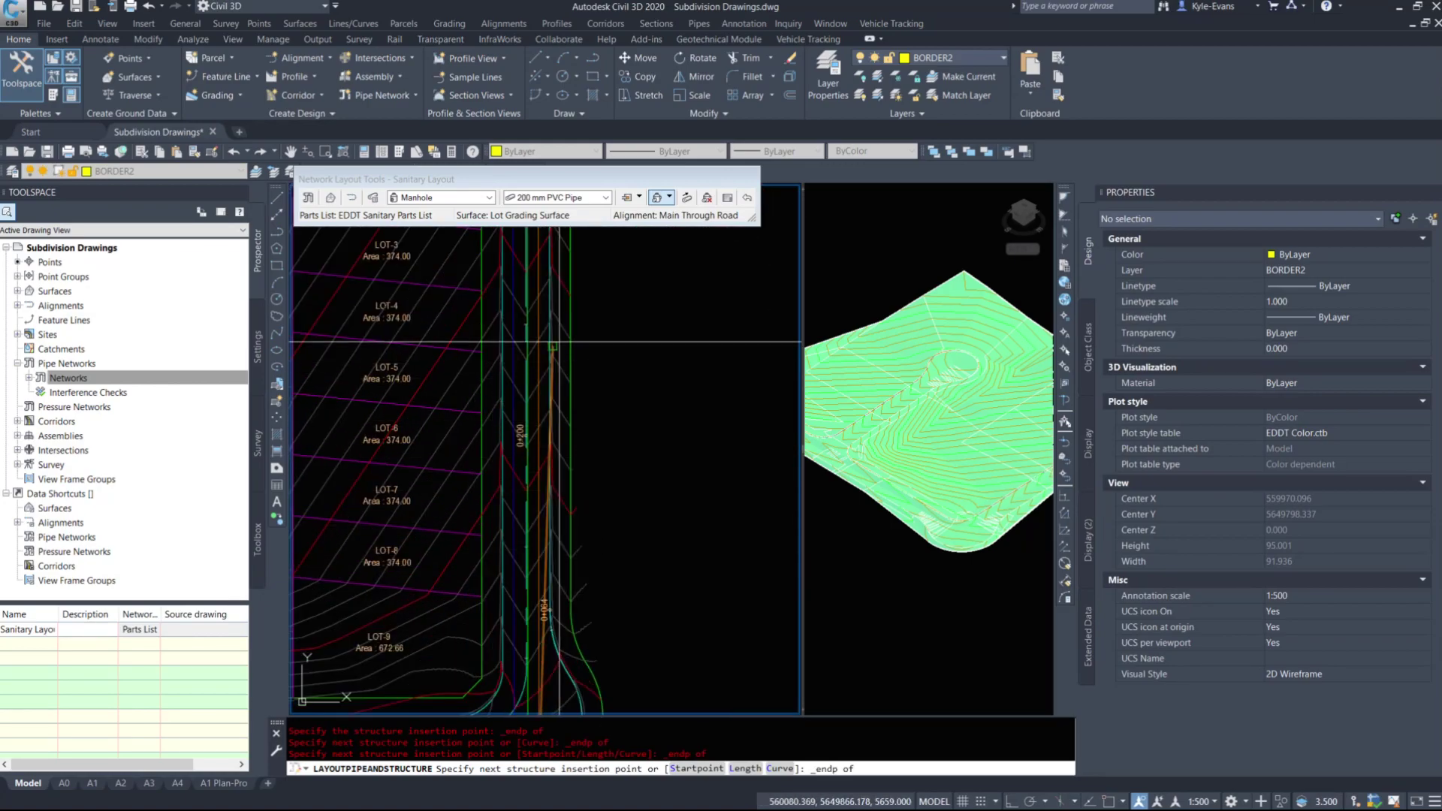
pyautogui.scroll(1, 552, 387)
pyautogui.moveTo(552, 388); pyautogui.dragTo(557, 628, button='middle')
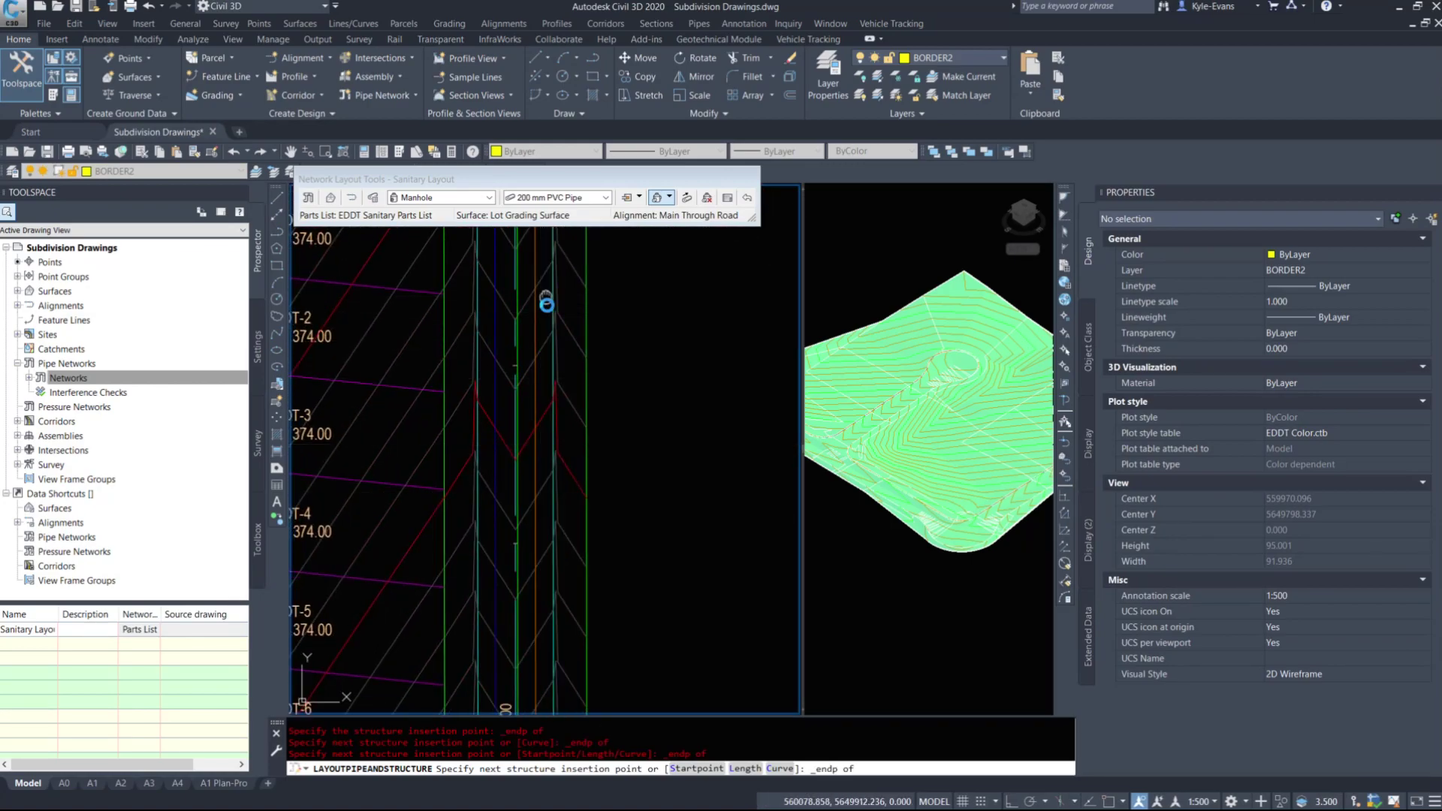
pyautogui.moveTo(547, 299); pyautogui.dragTo(577, 598, button='middle')
pyautogui.scroll(2, 574, 517)
pyautogui.click(586, 462)
pyautogui.scroll(-2, 586, 462)
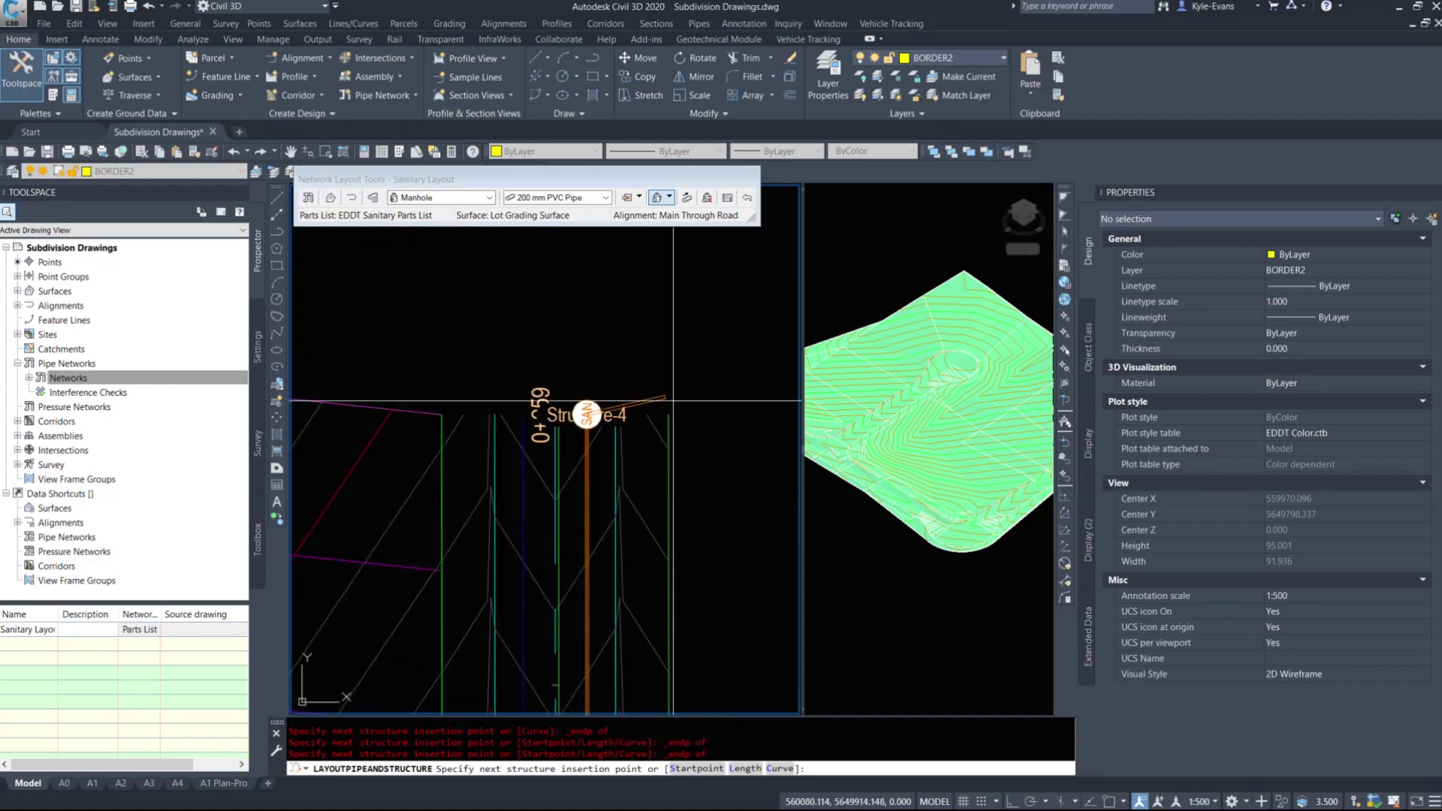
pyautogui.scroll(-5, 653, 342)
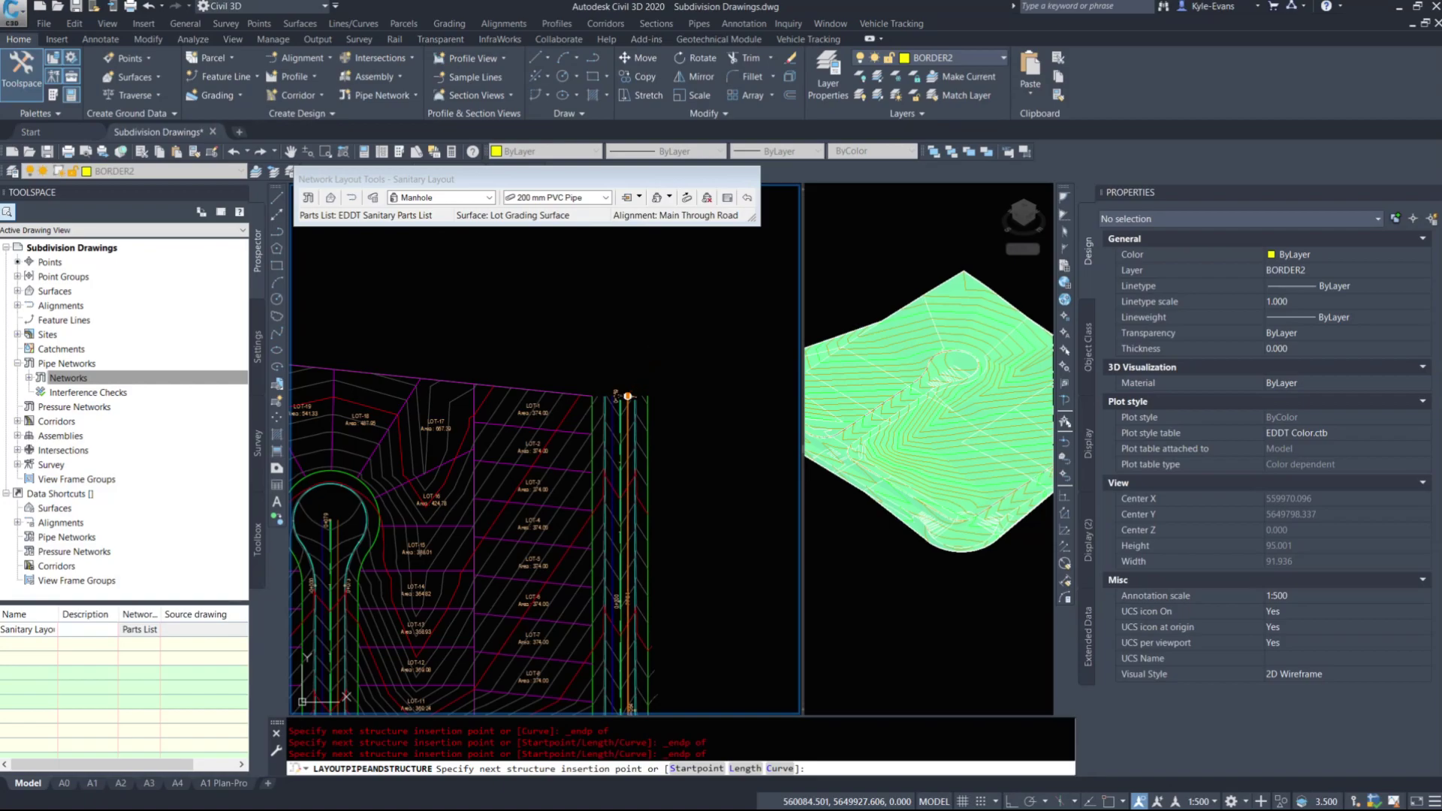
pyautogui.press('Escape')
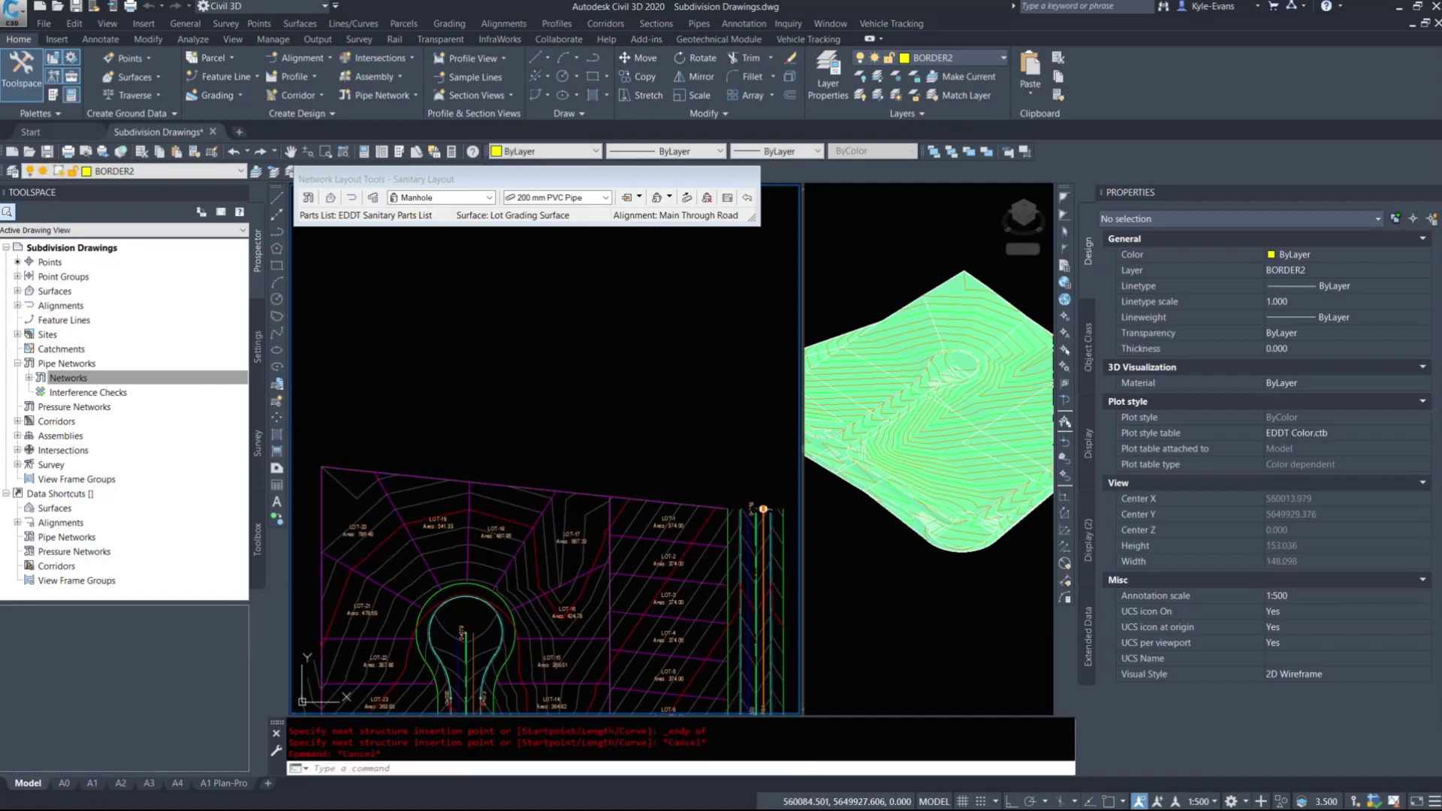
# Step: Inspect the properties of the pipe running north from the knuckle manhole beside LOT-5 to LOT-9
pyautogui.scroll(-6, 519, 450)
pyautogui.scroll(6, 519, 451)
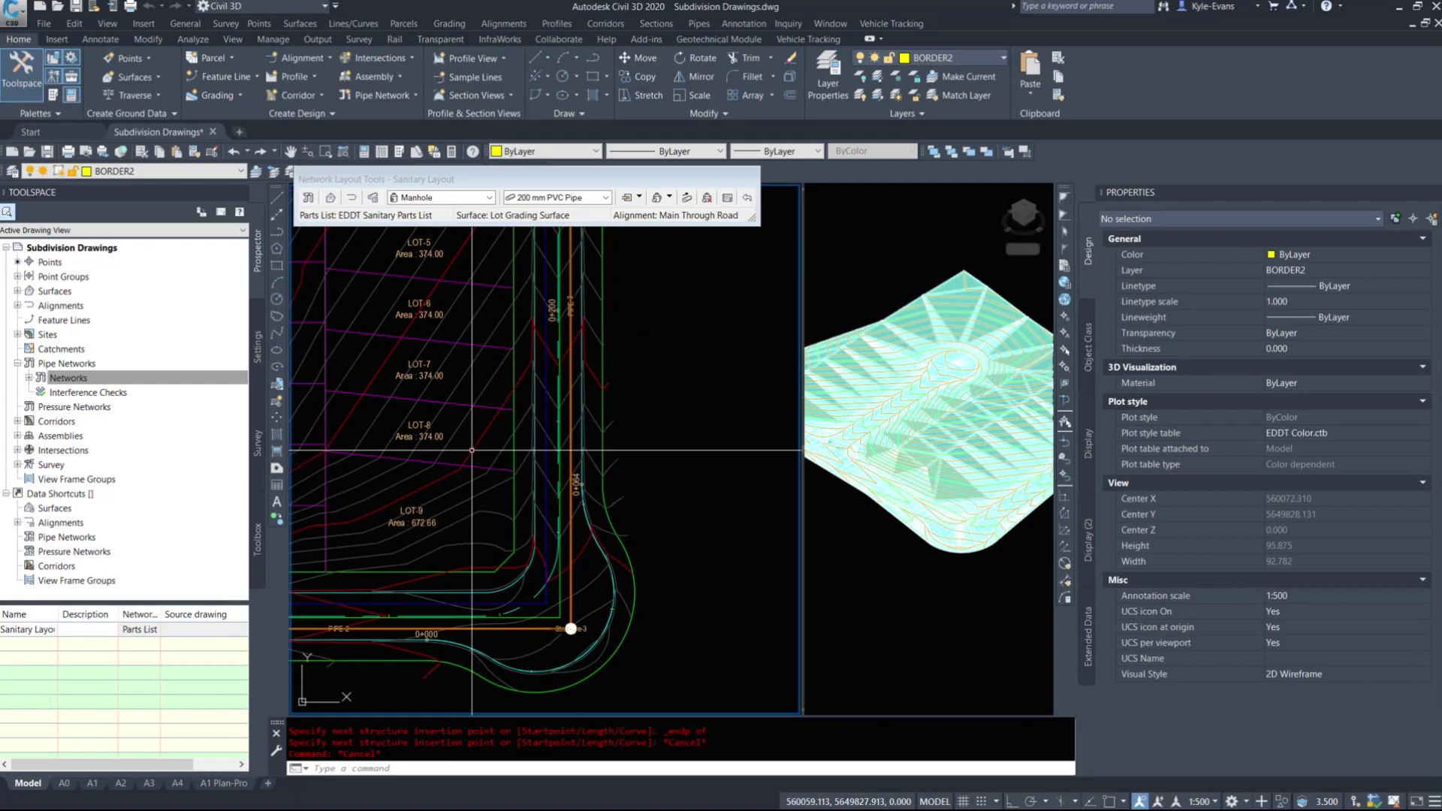
pyautogui.click(571, 353)
pyautogui.click(595, 352)
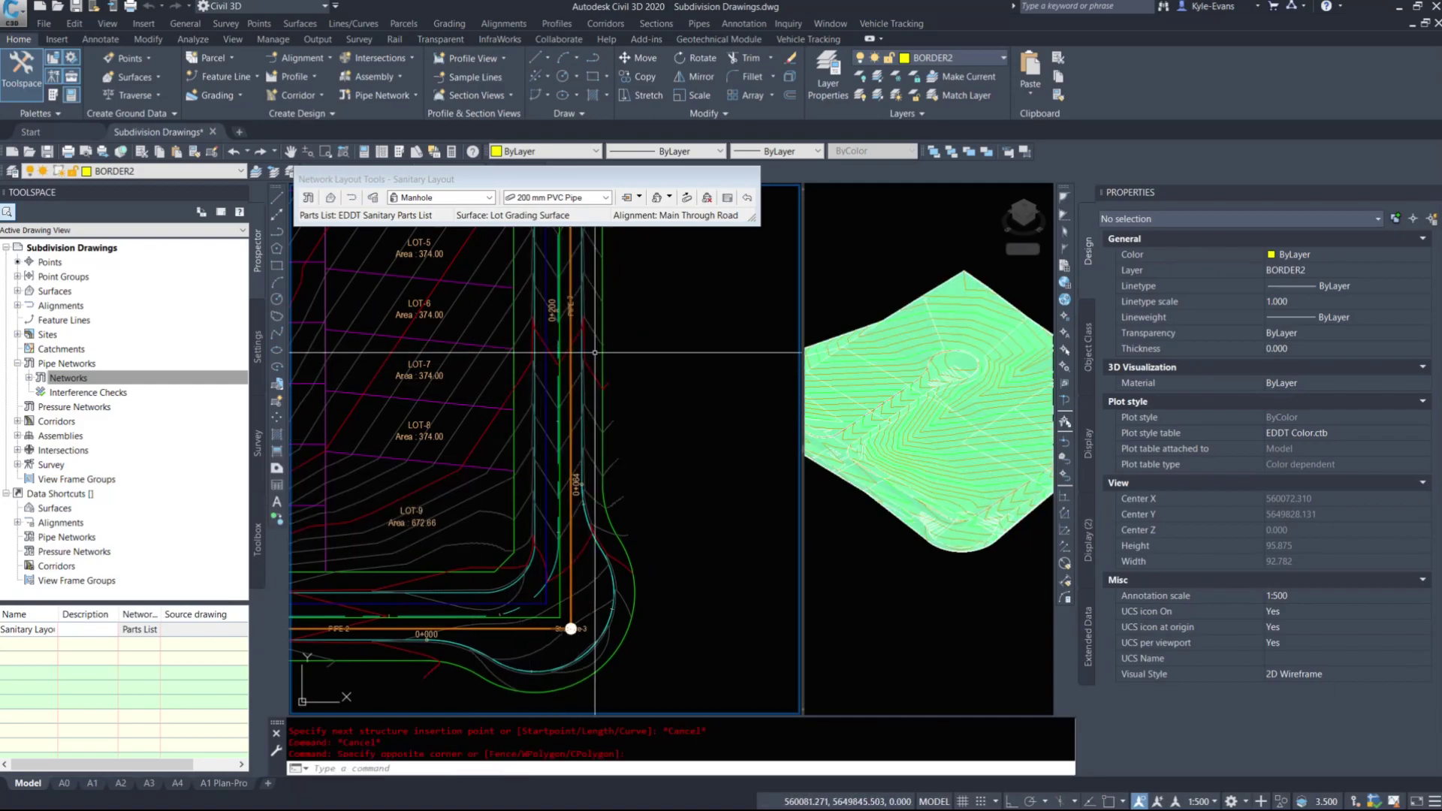
pyautogui.click(595, 352)
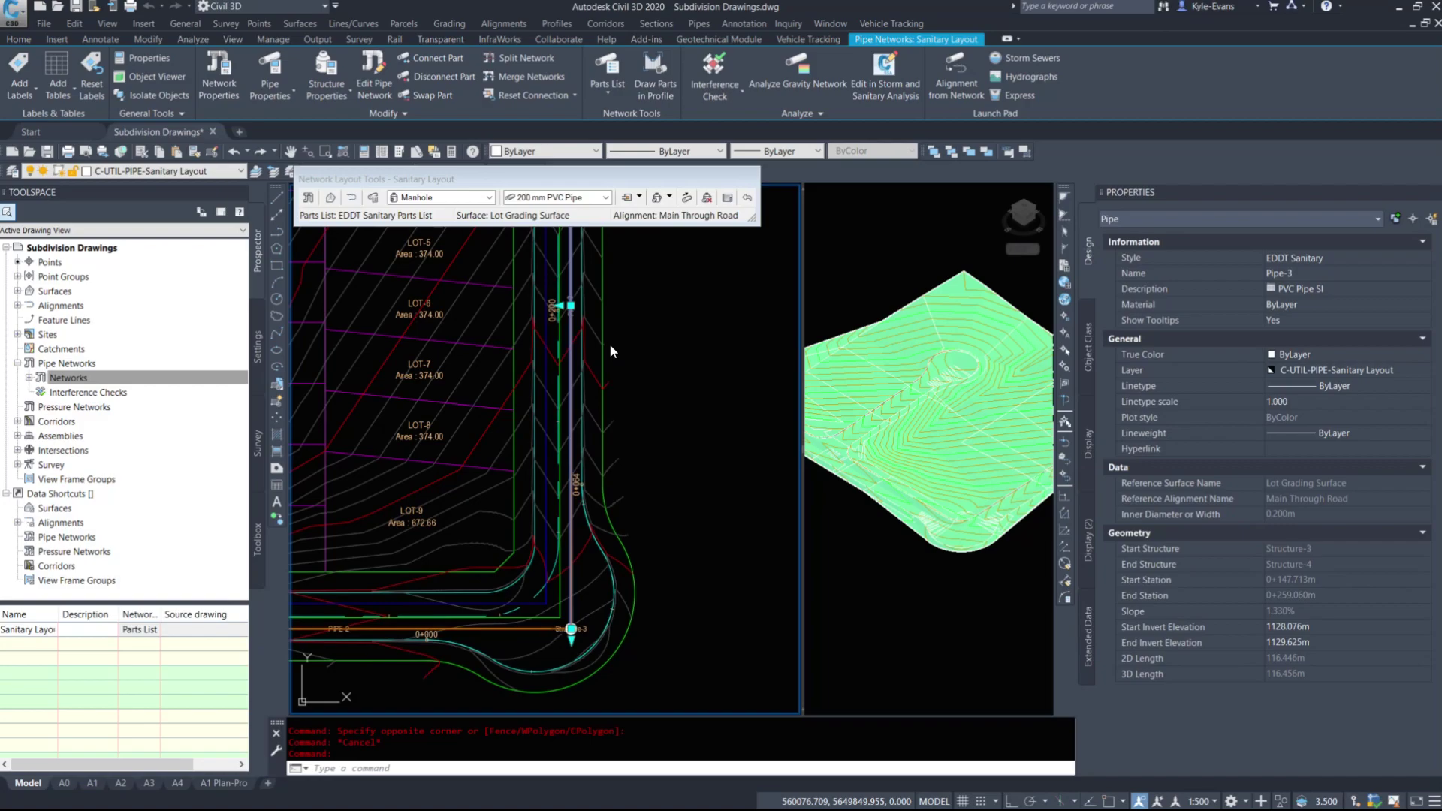
pyautogui.scroll(-5, 571, 398)
pyautogui.press('Escape')
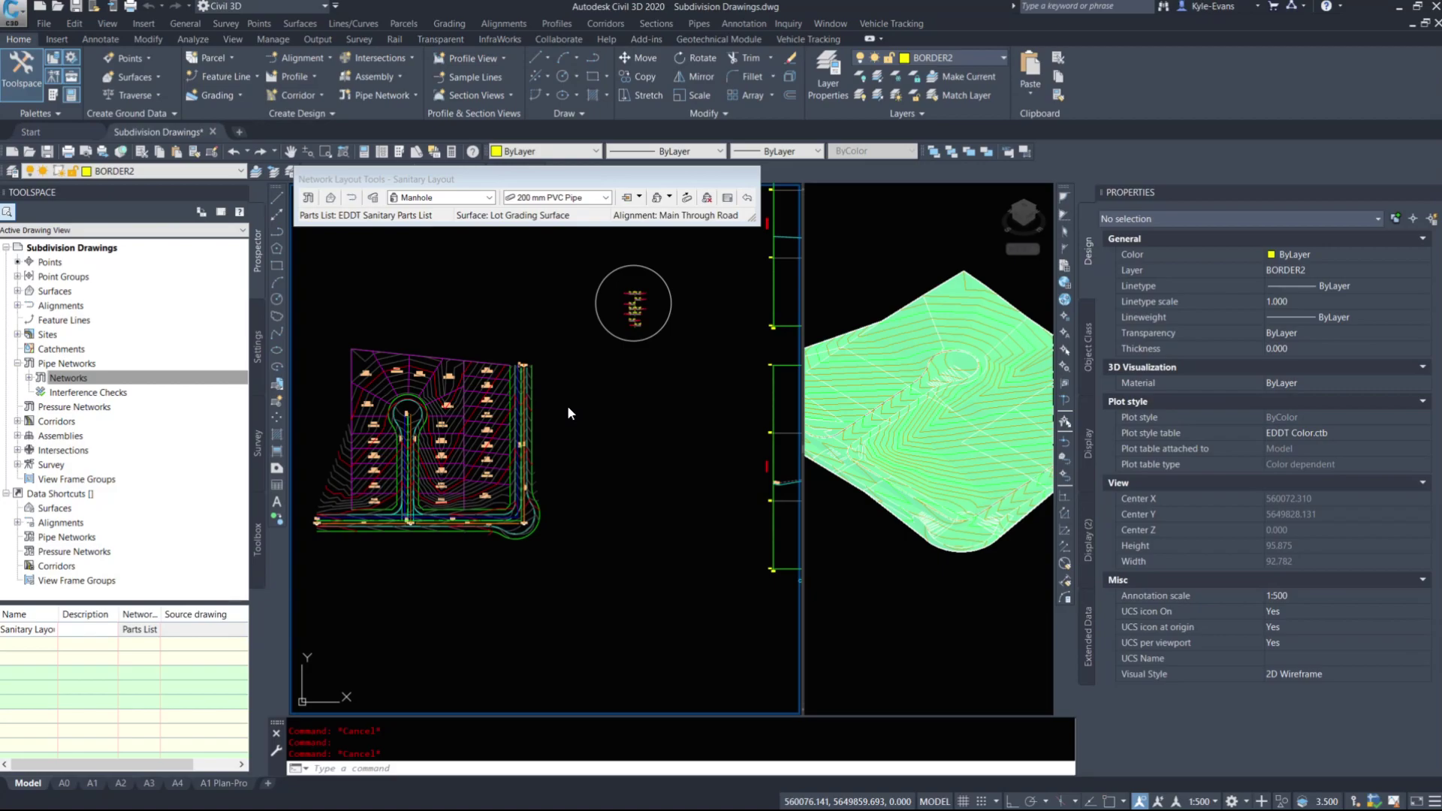
pyautogui.click(567, 450)
pyautogui.press('Escape')
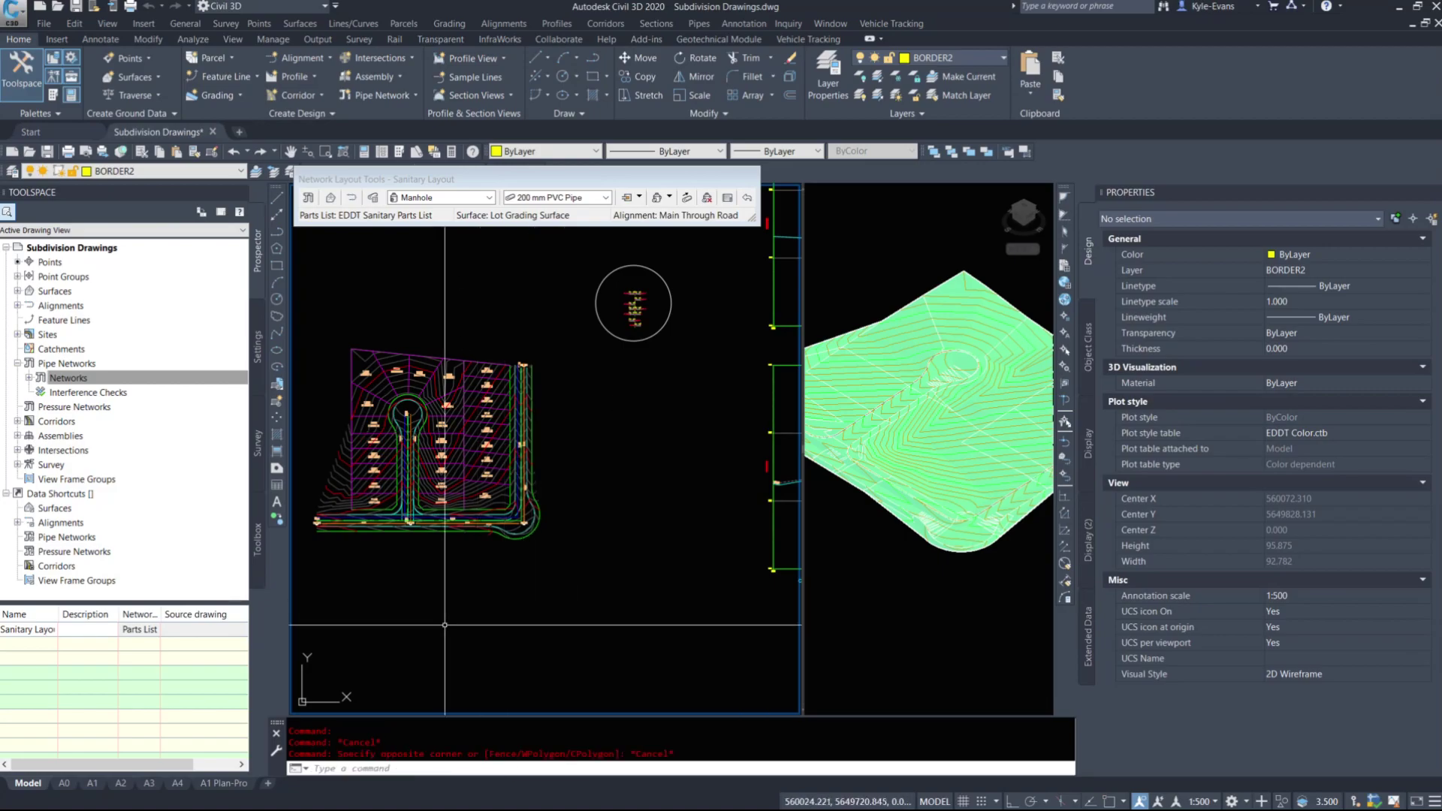
# Step: Set the sanitary network layout's reference alignment to Culdesac Entrance Road
pyautogui.moveTo(415, 609); pyautogui.dragTo(492, 589, button='middle')
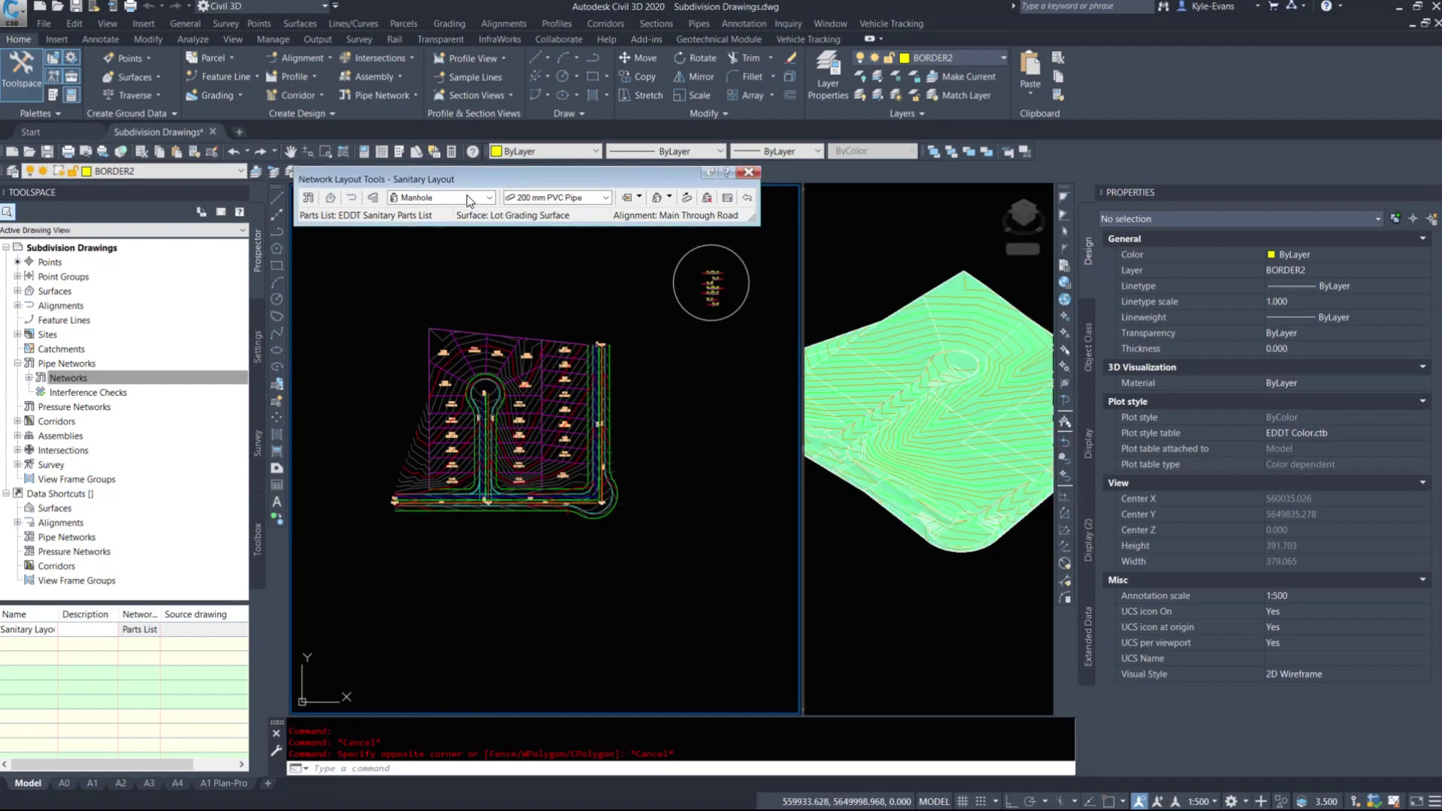
pyautogui.click(351, 198)
pyautogui.click(559, 159)
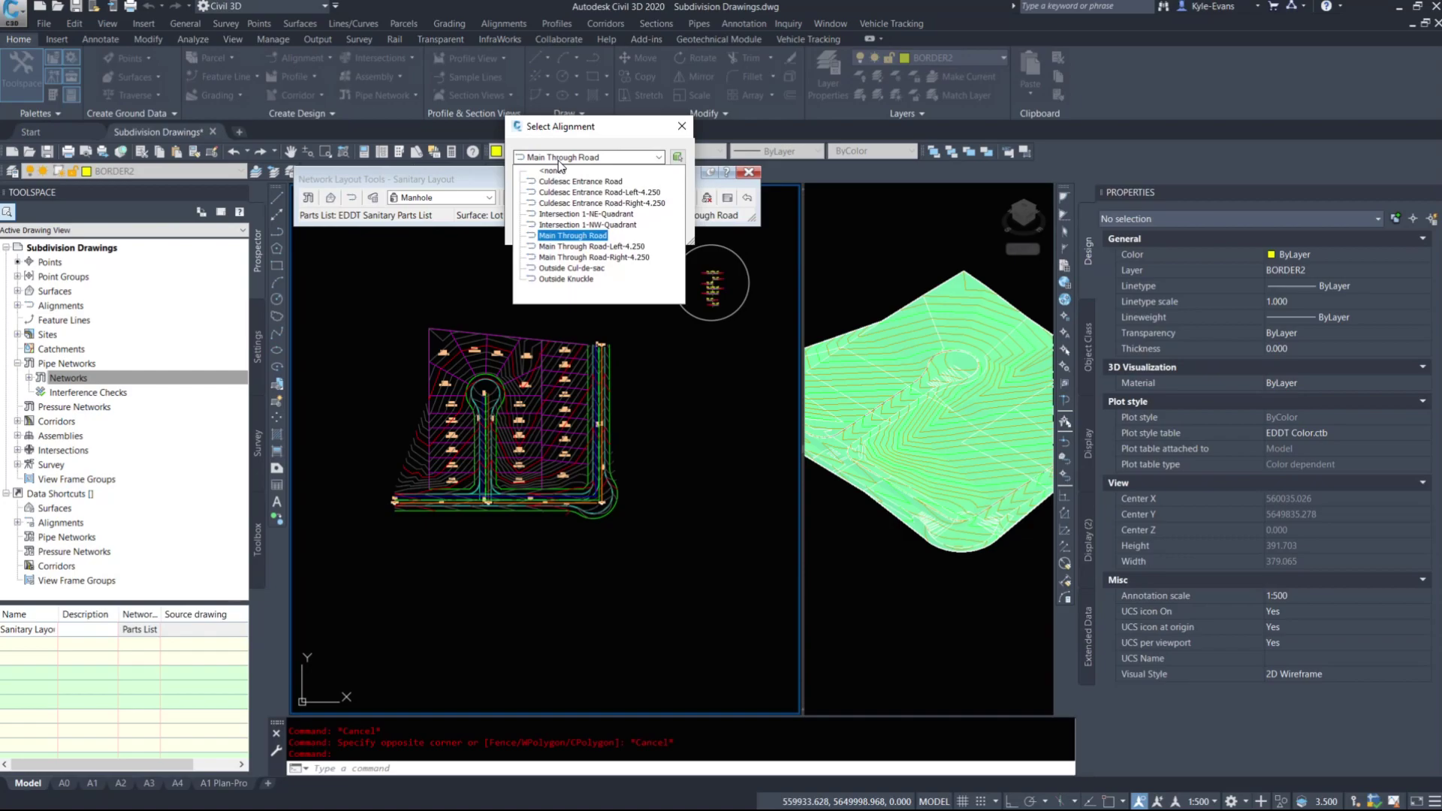
pyautogui.click(582, 182)
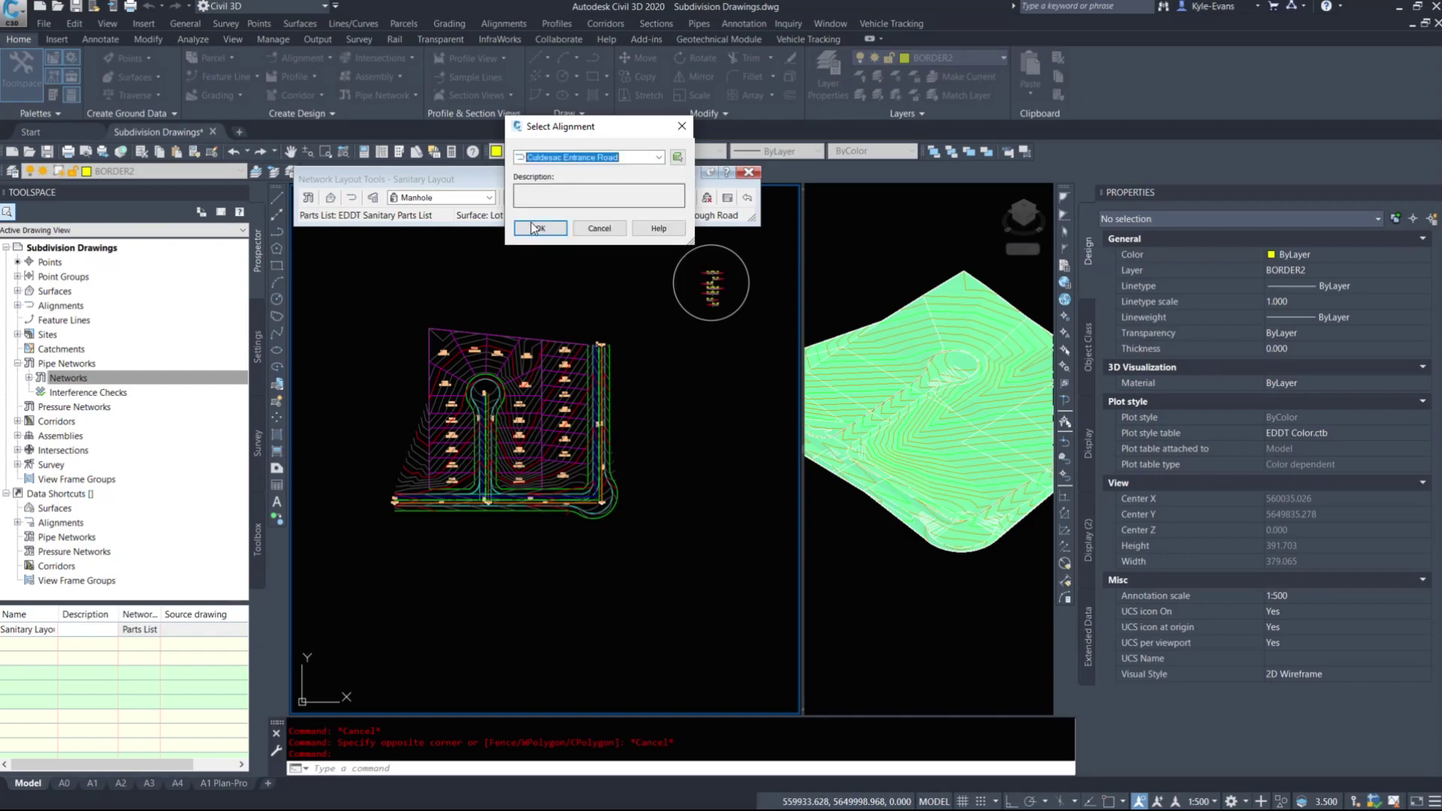
pyautogui.click(531, 222)
# Step: Start another Pipes and Structures layout run from the existing manhole where the cul-de-sac road meets the through road
pyautogui.click(671, 197)
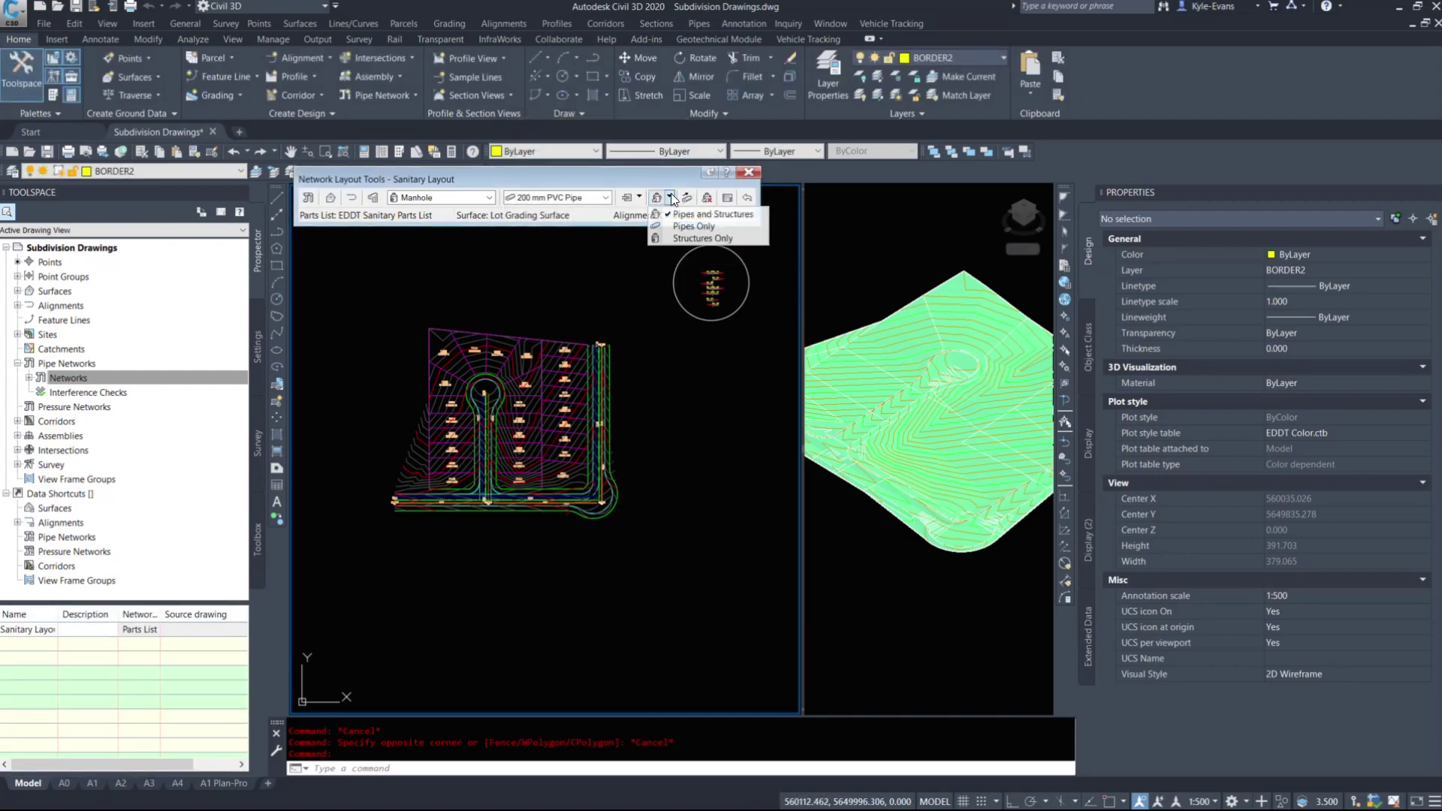
pyautogui.click(684, 215)
pyautogui.scroll(10, 601, 511)
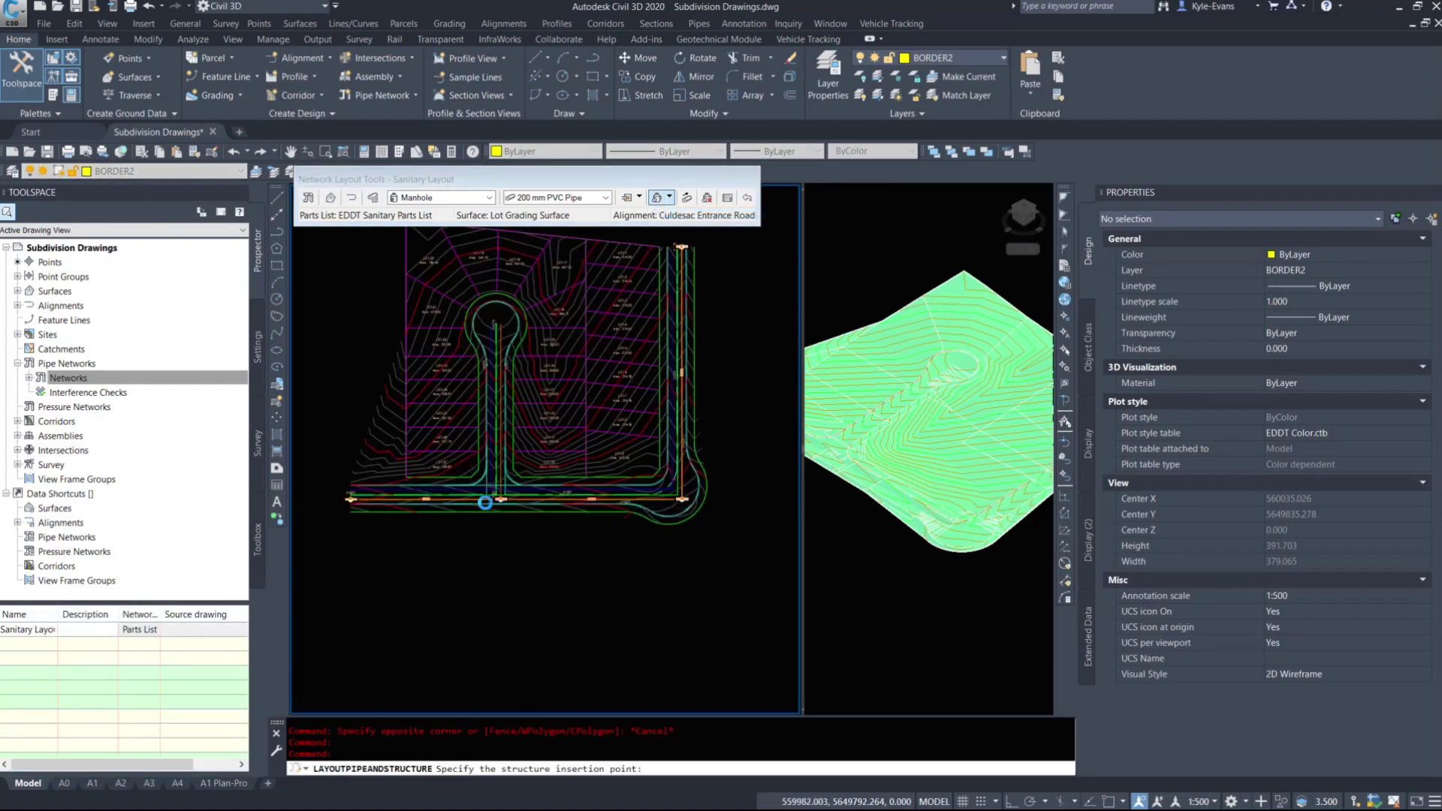
pyautogui.scroll(4, 587, 522)
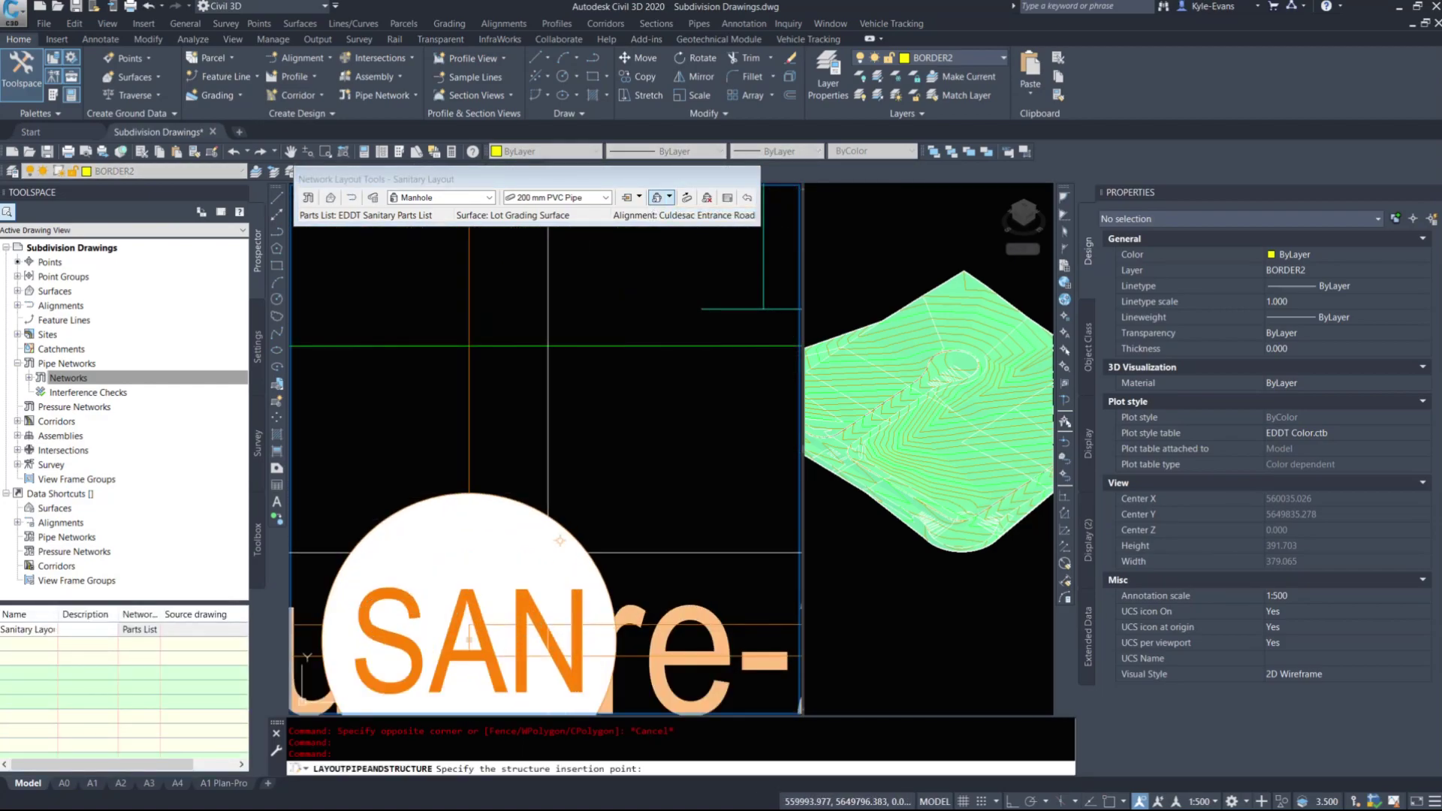
pyautogui.scroll(-3, 571, 522)
pyautogui.moveTo(559, 521); pyautogui.dragTo(457, 457, button='middle')
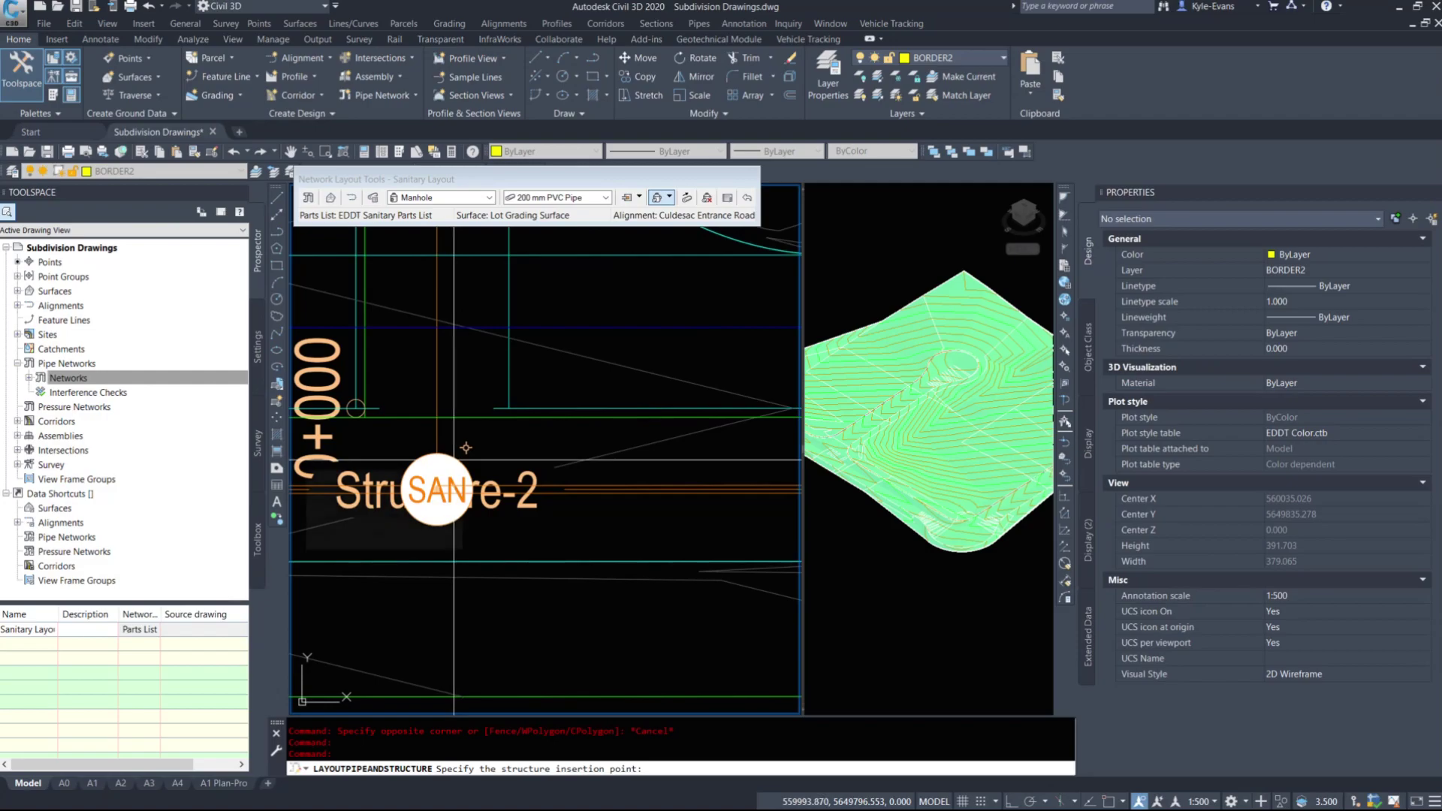
pyautogui.moveTo(466, 448)
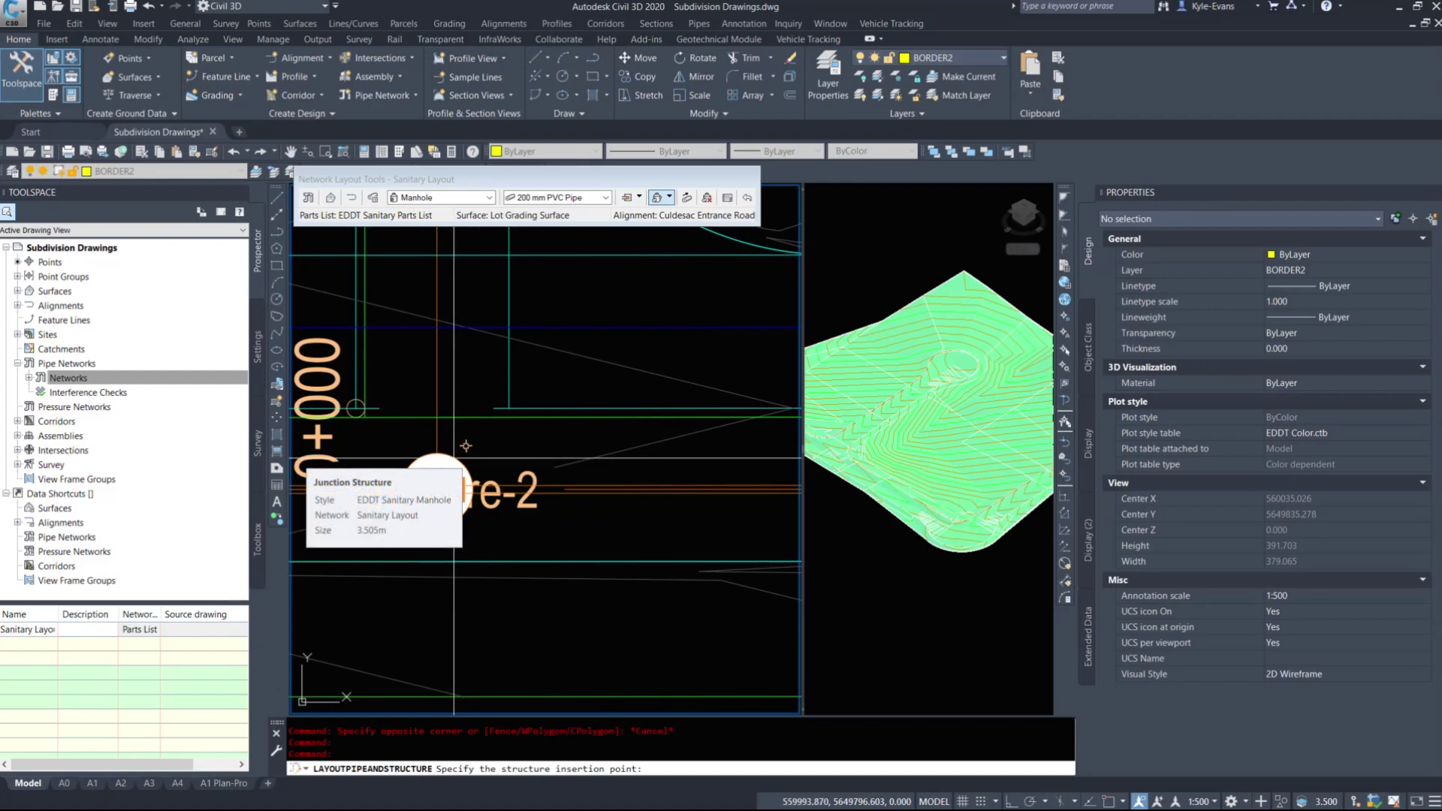
pyautogui.click(454, 456)
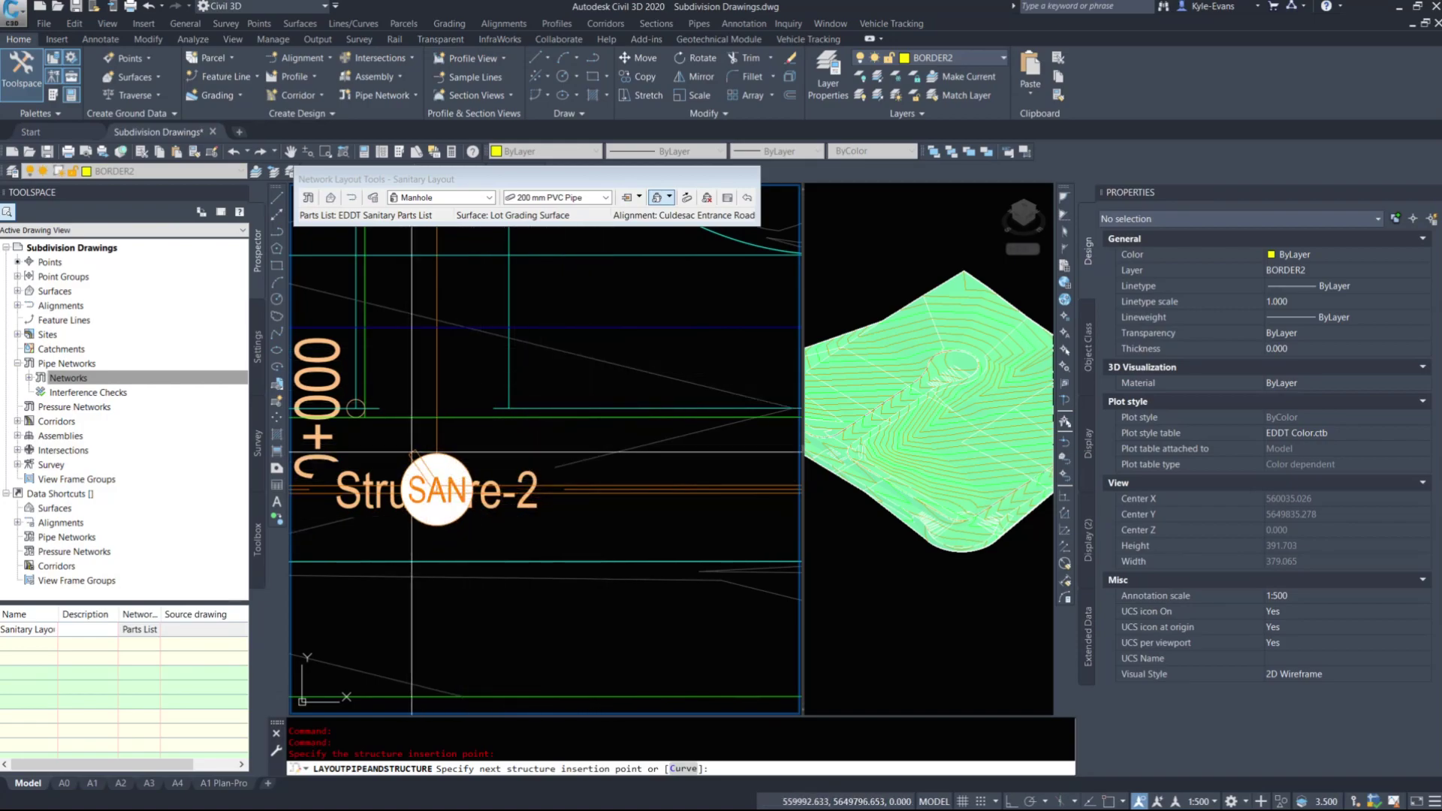
# Step: Run the pipe north to a new manhole at the orange line's endpoint beside cul-de-sac station 0+079, and finish the run
pyautogui.scroll(-3, 470, 569)
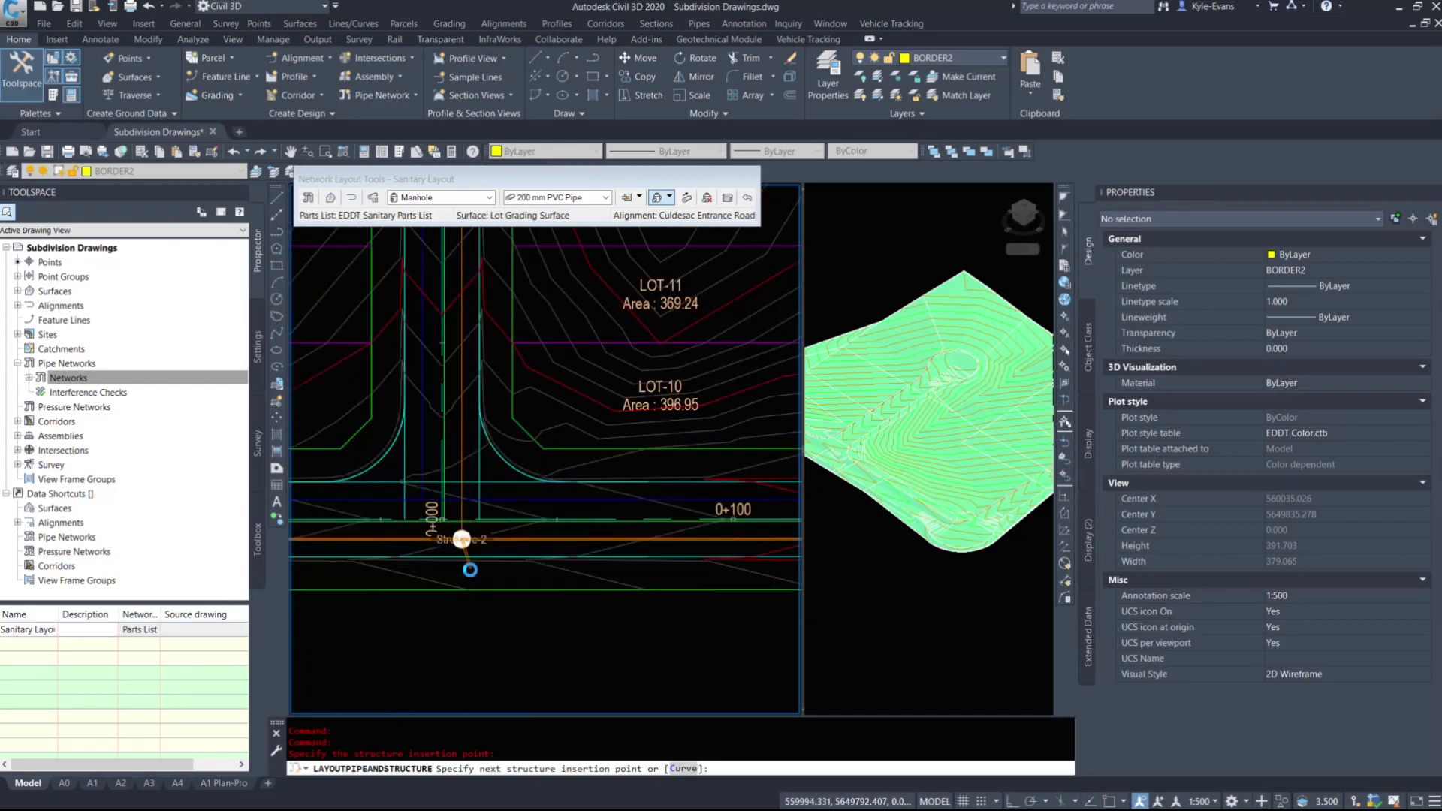
pyautogui.scroll(-1, 470, 569)
pyautogui.moveTo(470, 351); pyautogui.dragTo(480, 554, button='middle')
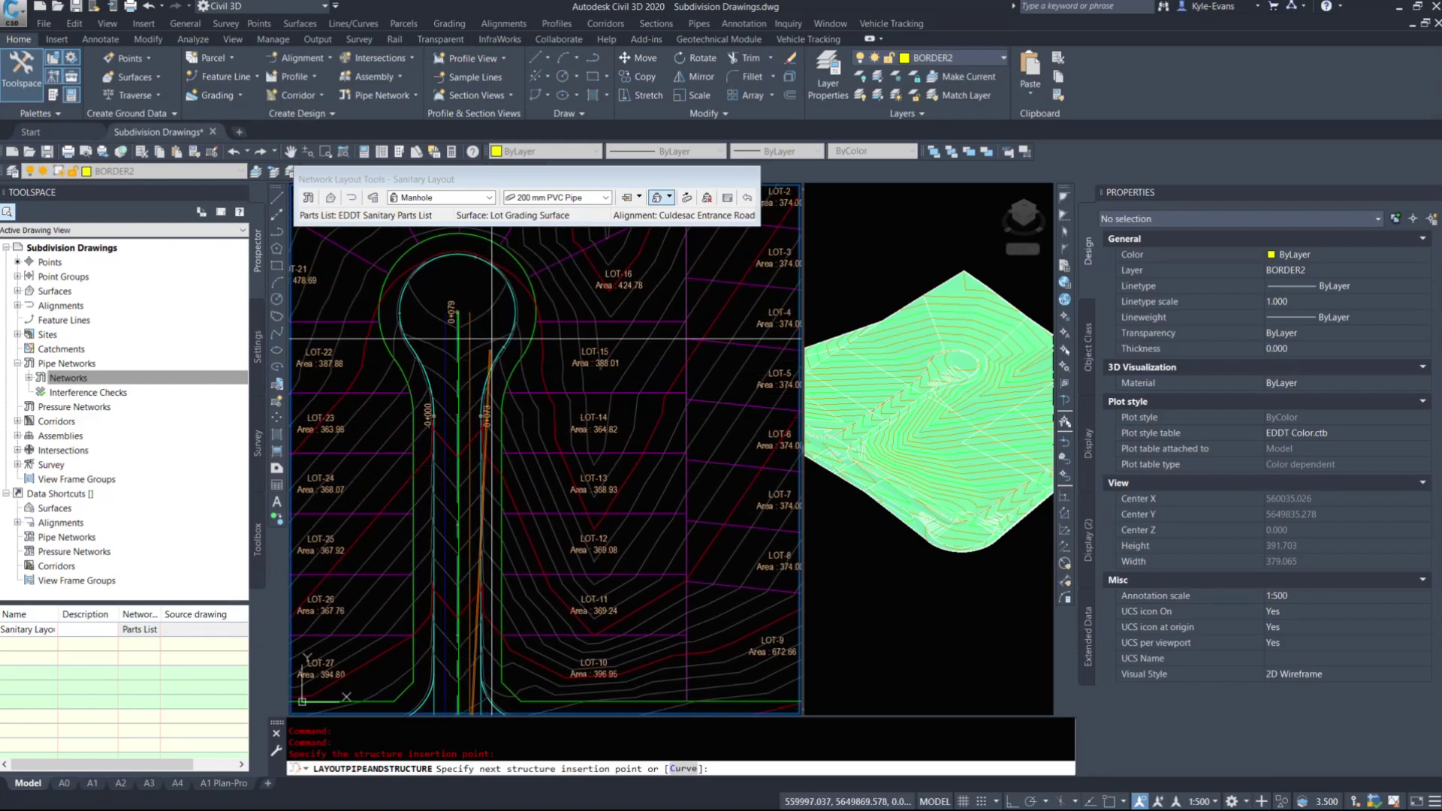
pyautogui.scroll(4, 492, 338)
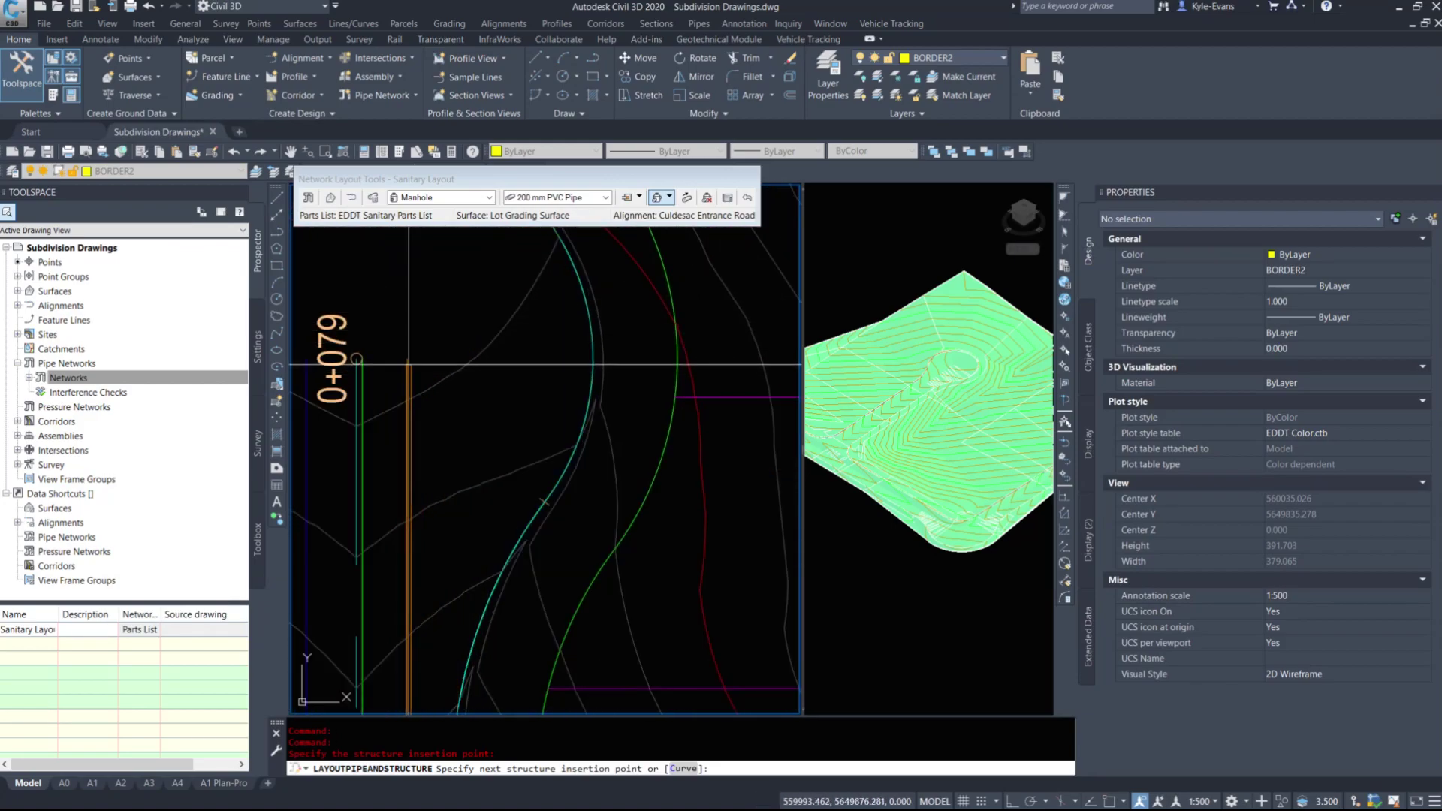
pyautogui.keyDown('shift'); pyautogui.rightClick(408, 364); pyautogui.keyUp('shift')
pyautogui.click(451, 456)
pyautogui.click(408, 364)
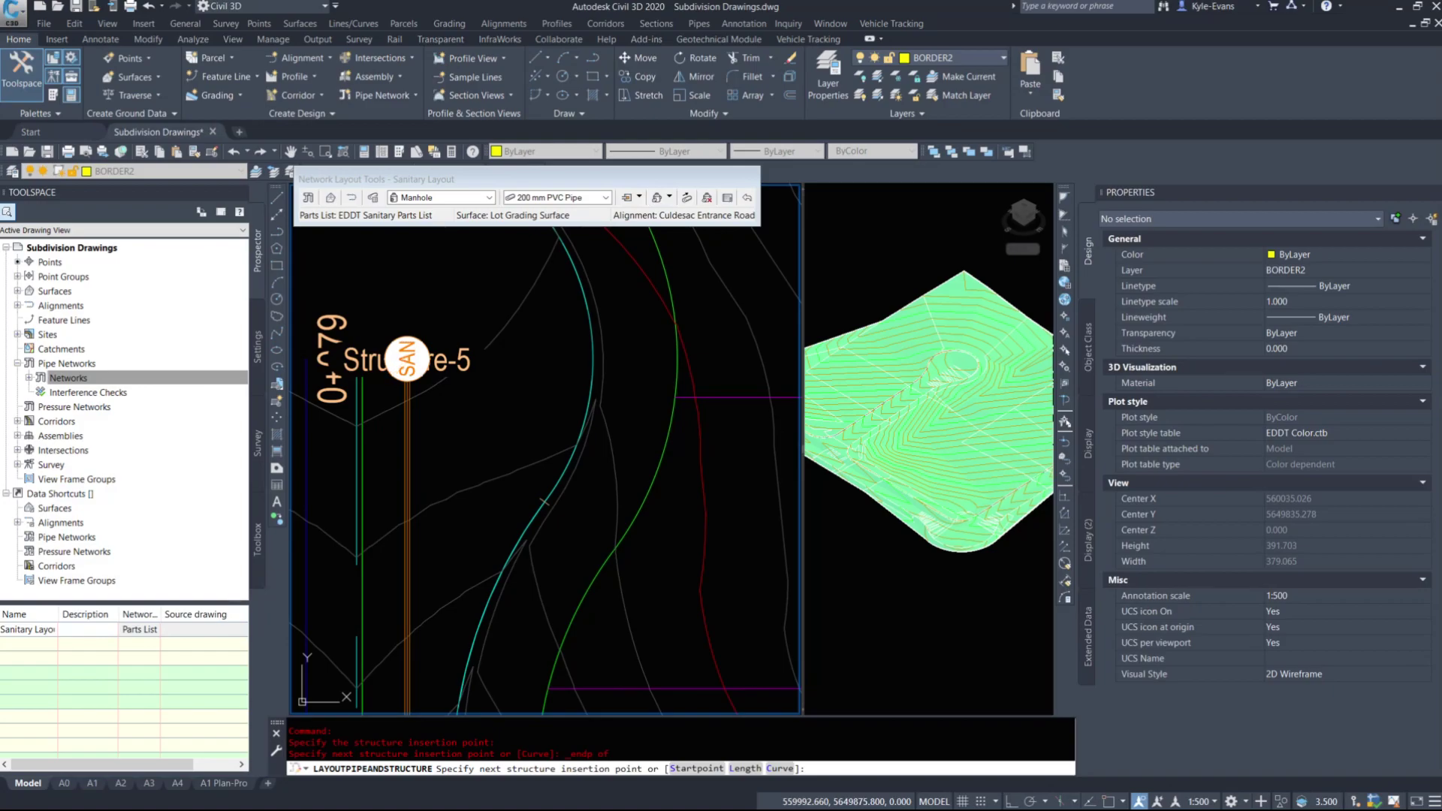
pyautogui.moveTo(391, 375); pyautogui.dragTo(534, 429, button='middle')
pyautogui.press('Escape')
pyautogui.press('Escape')
pyautogui.moveTo(532, 363); pyautogui.dragTo(504, 413, button='middle')
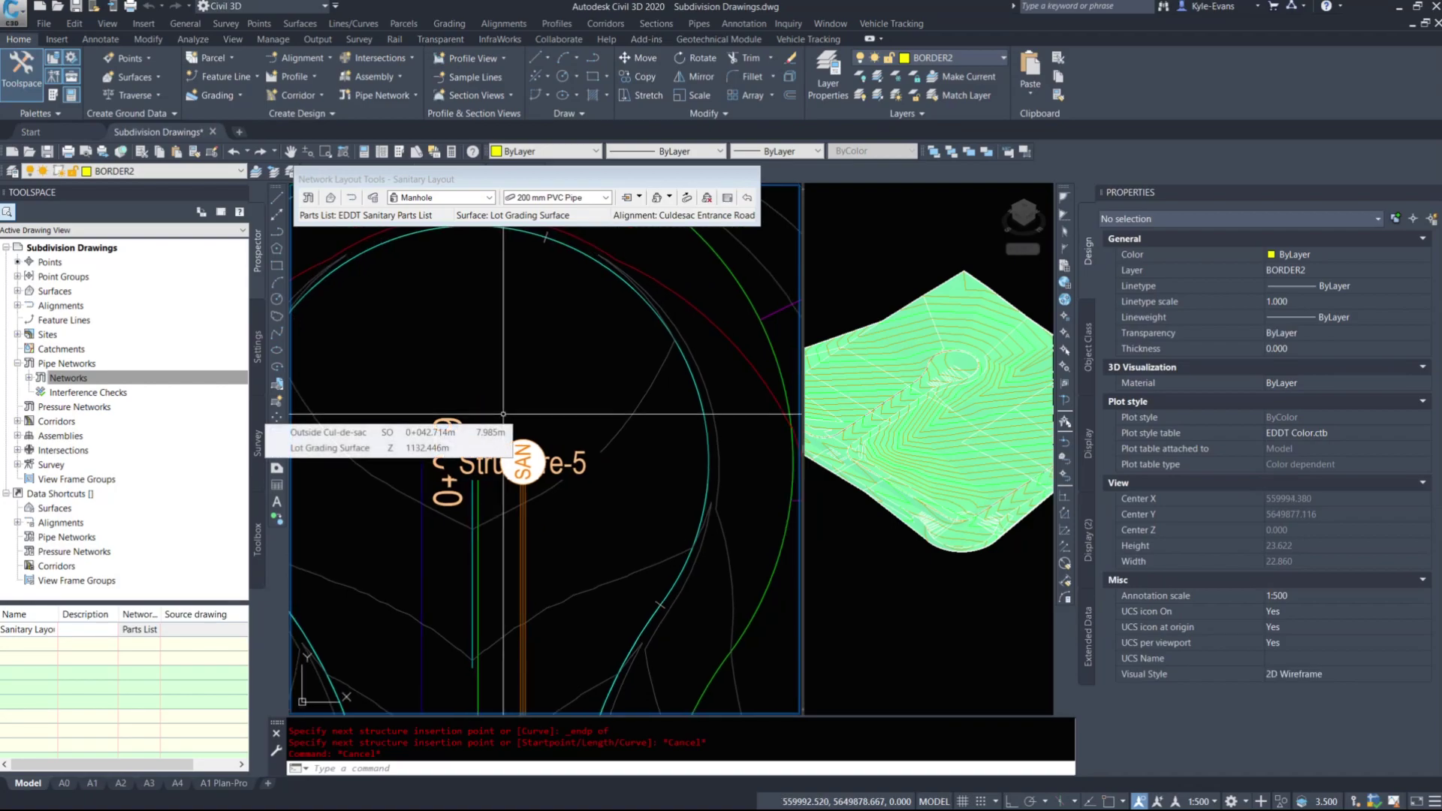
pyautogui.scroll(1, 503, 413)
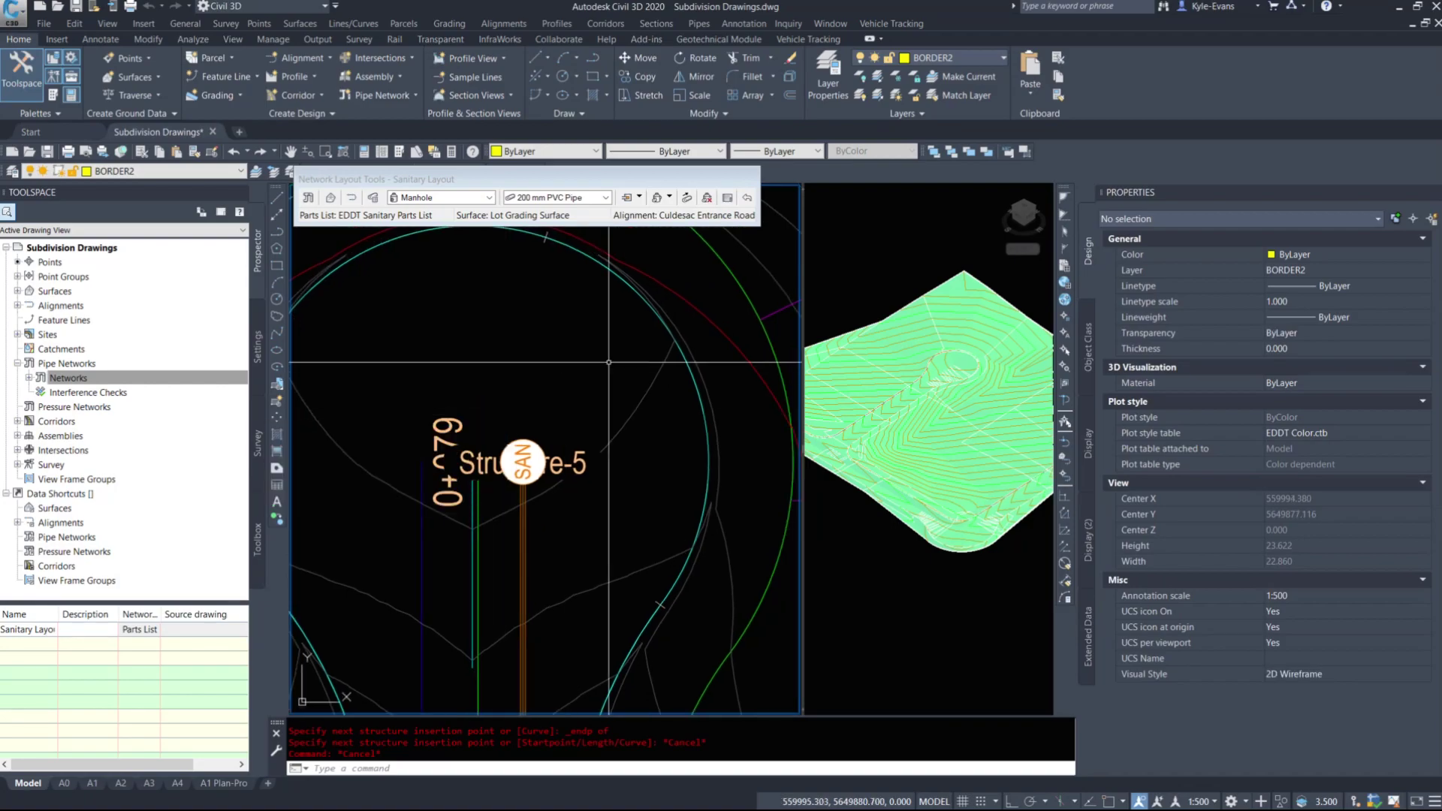
pyautogui.scroll(1, 526, 424)
pyautogui.click(525, 425)
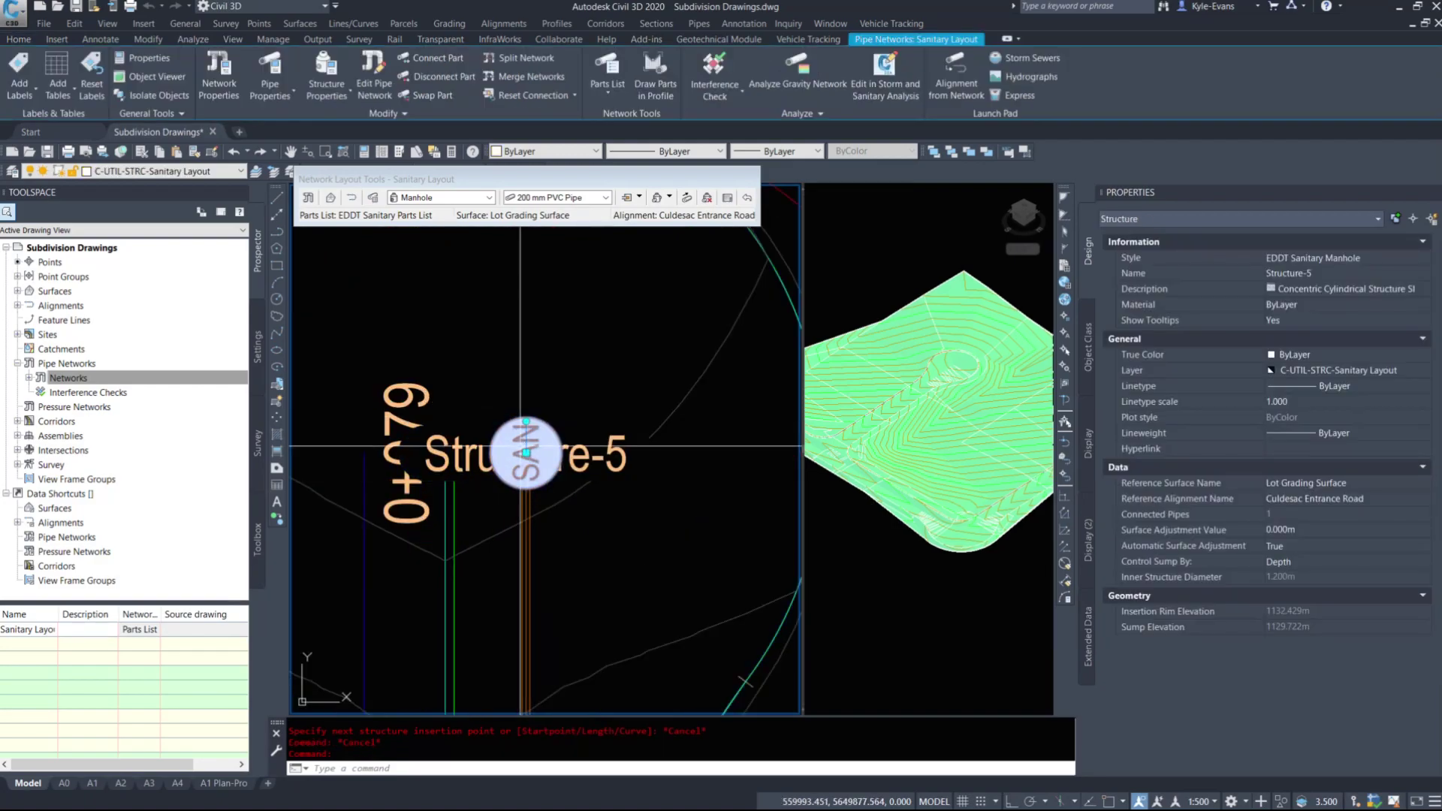
pyautogui.click(526, 453)
pyautogui.press('Escape')
pyautogui.press('Escape')
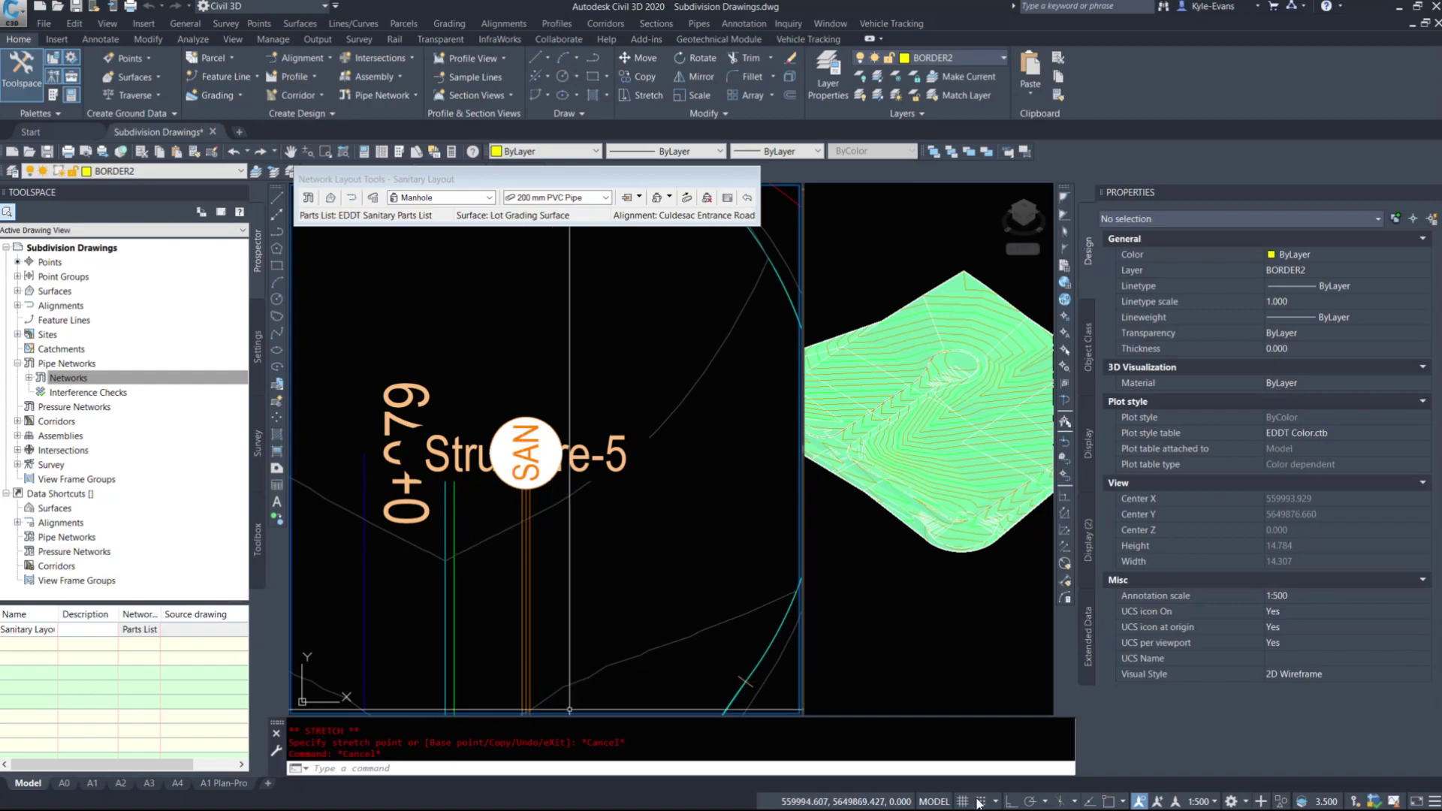
# Step: Turn on object snap and move the cul-de-sac end manhole straight north, further into the bulb
pyautogui.click(1110, 802)
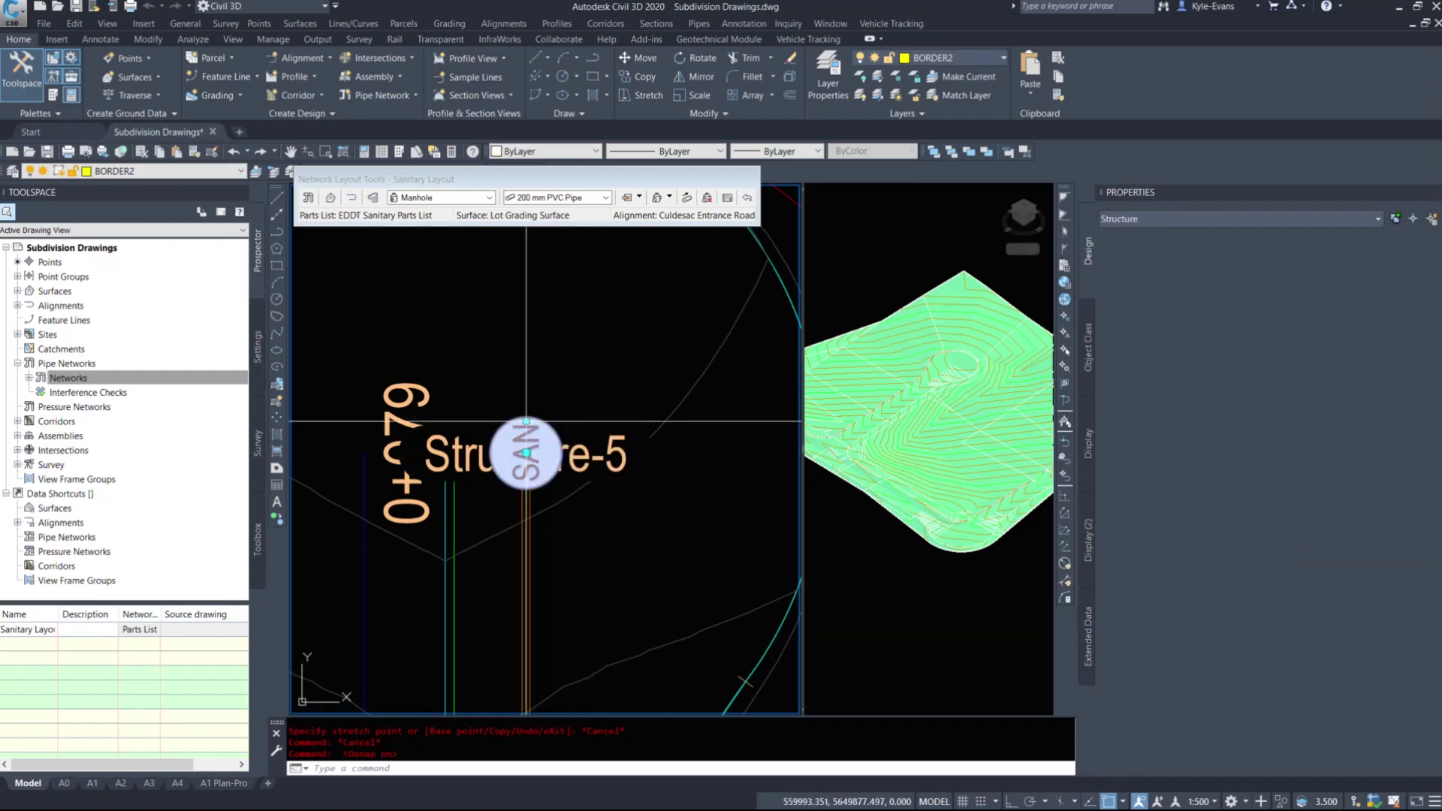
pyautogui.click(526, 451)
pyautogui.click(526, 452)
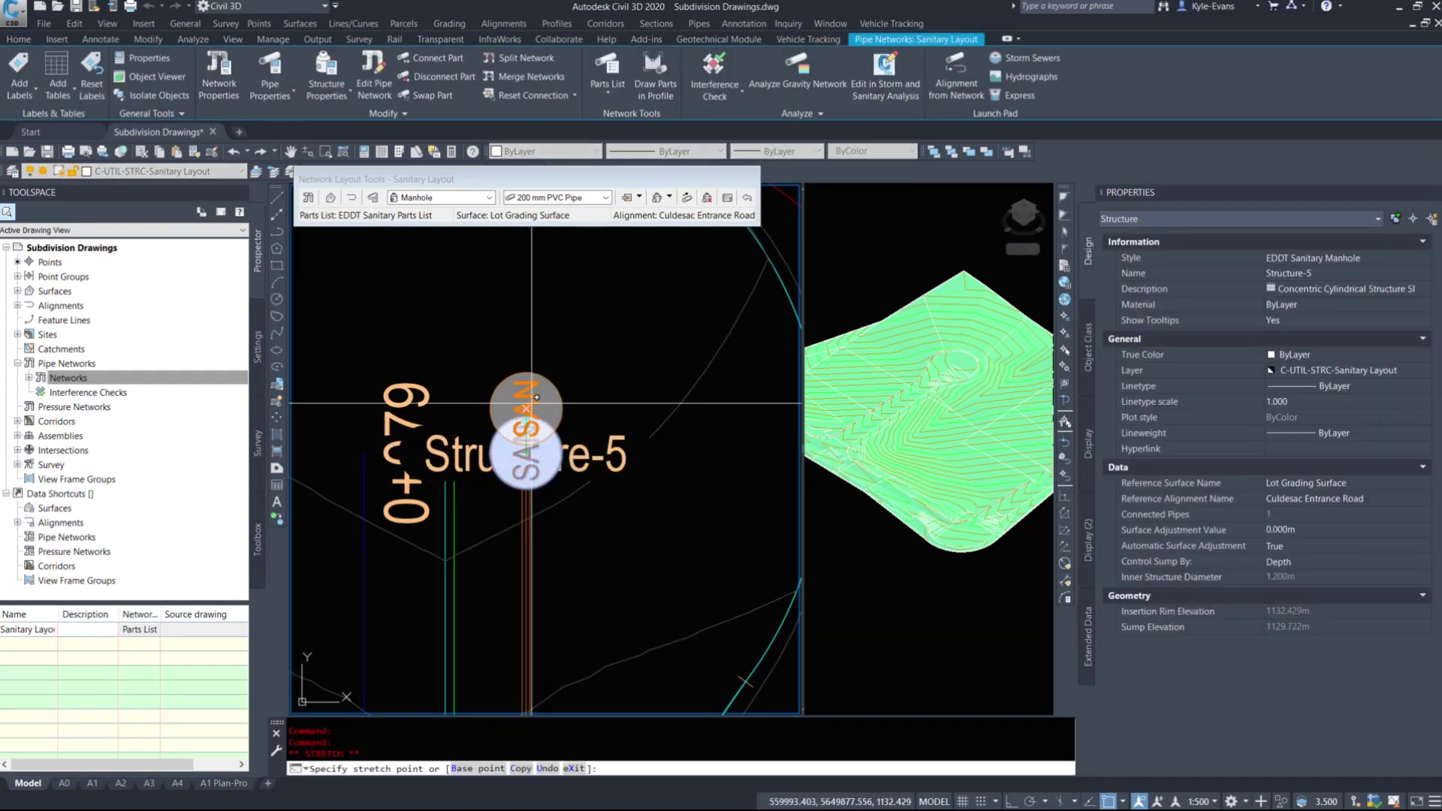
pyautogui.click(526, 289)
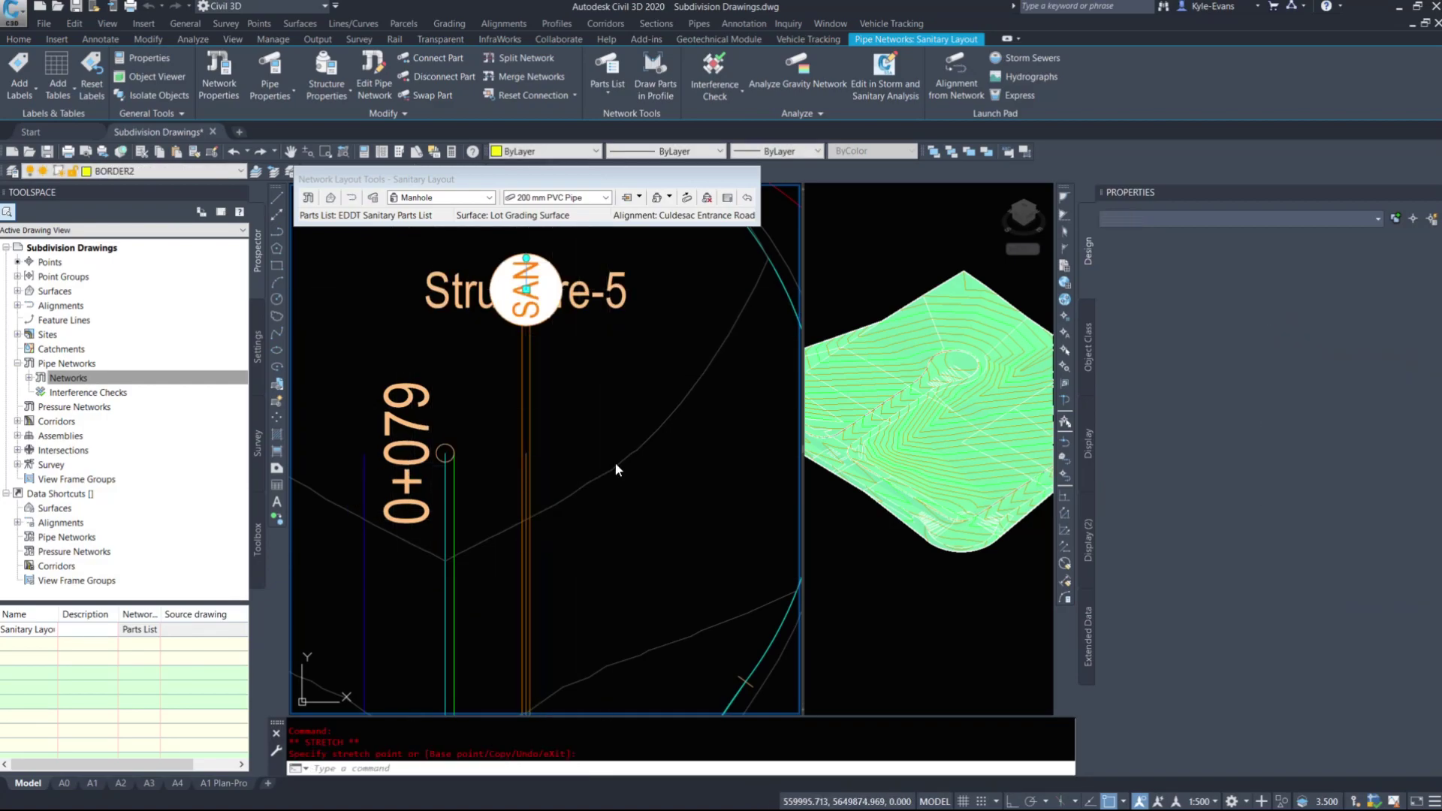
pyautogui.press('Escape')
pyautogui.press('Escape')
# Step: Review the lengthened cul-de-sac pipe run and close the sanitary network's layout tools
pyautogui.scroll(-6, 625, 470)
pyautogui.moveTo(625, 470); pyautogui.dragTo(532, 412, button='middle')
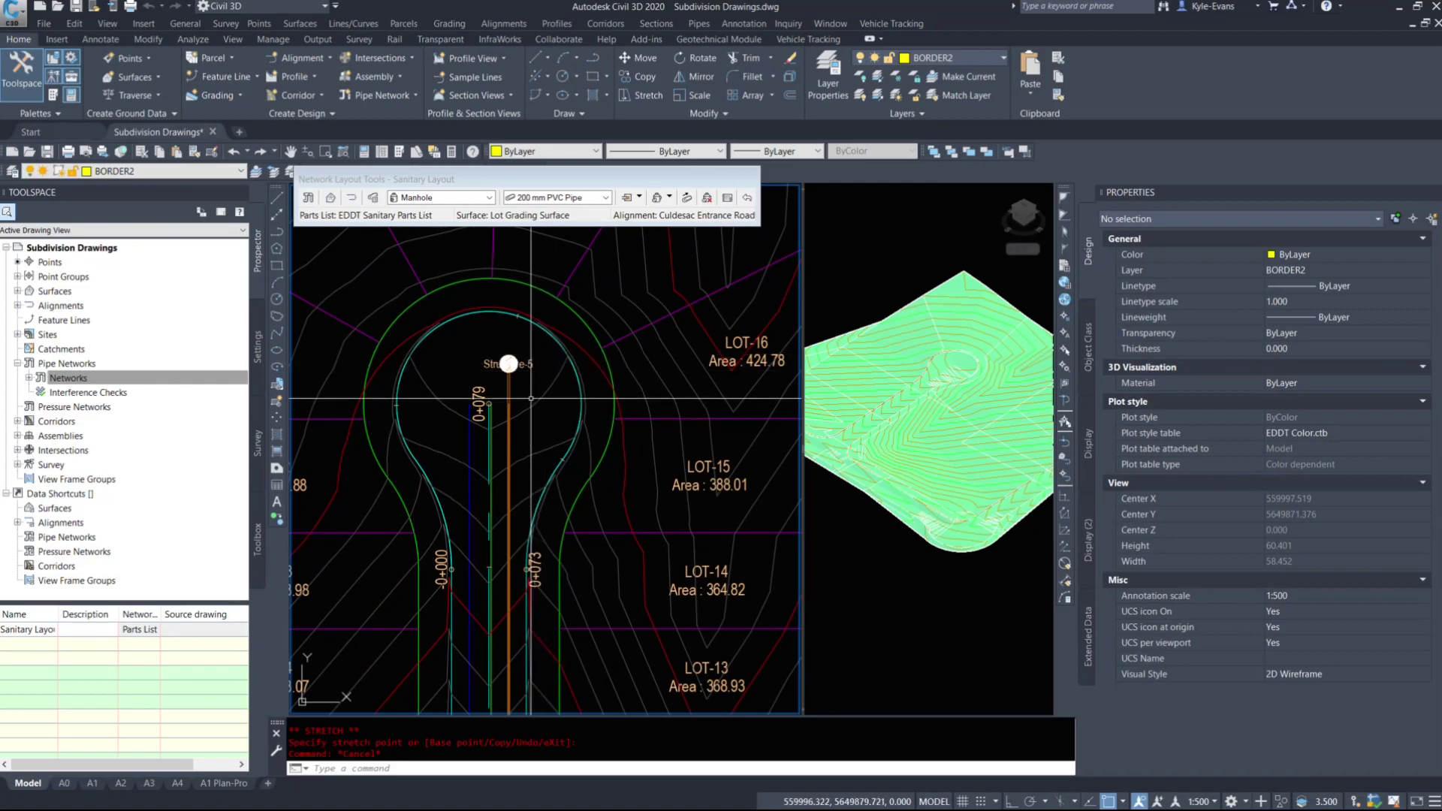
pyautogui.scroll(4, 537, 418)
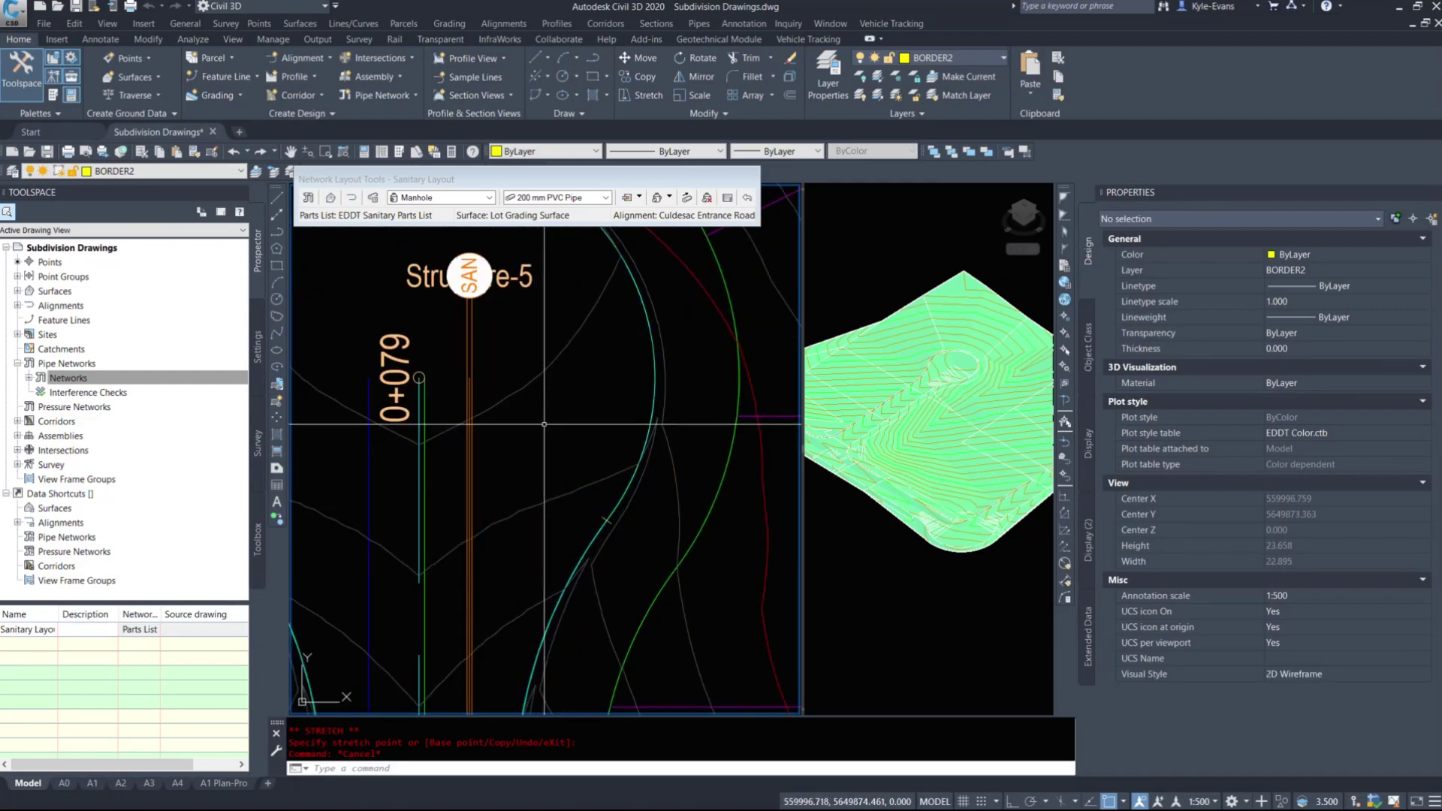
pyautogui.moveTo(544, 424)
pyautogui.scroll(-12, 544, 424)
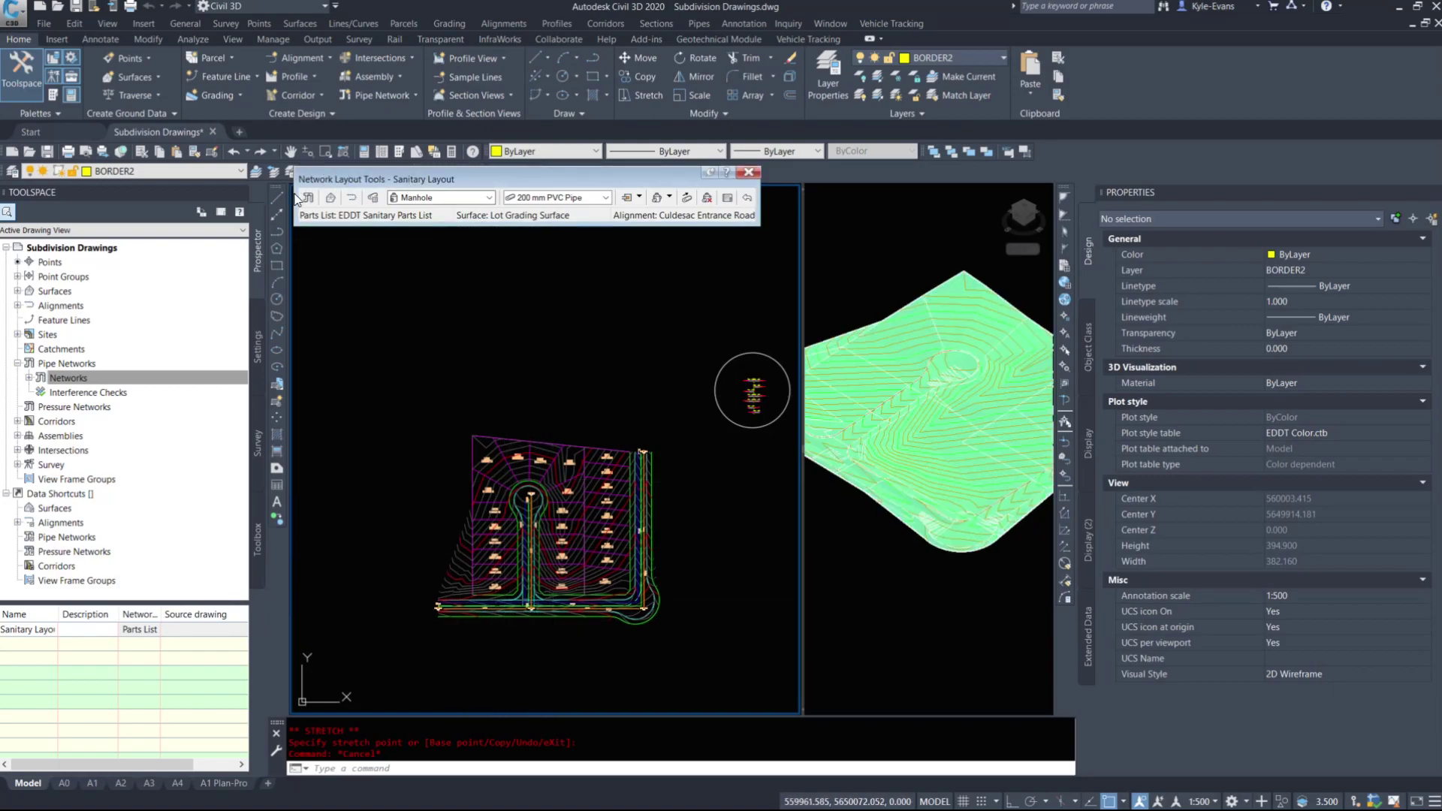
pyautogui.click(748, 175)
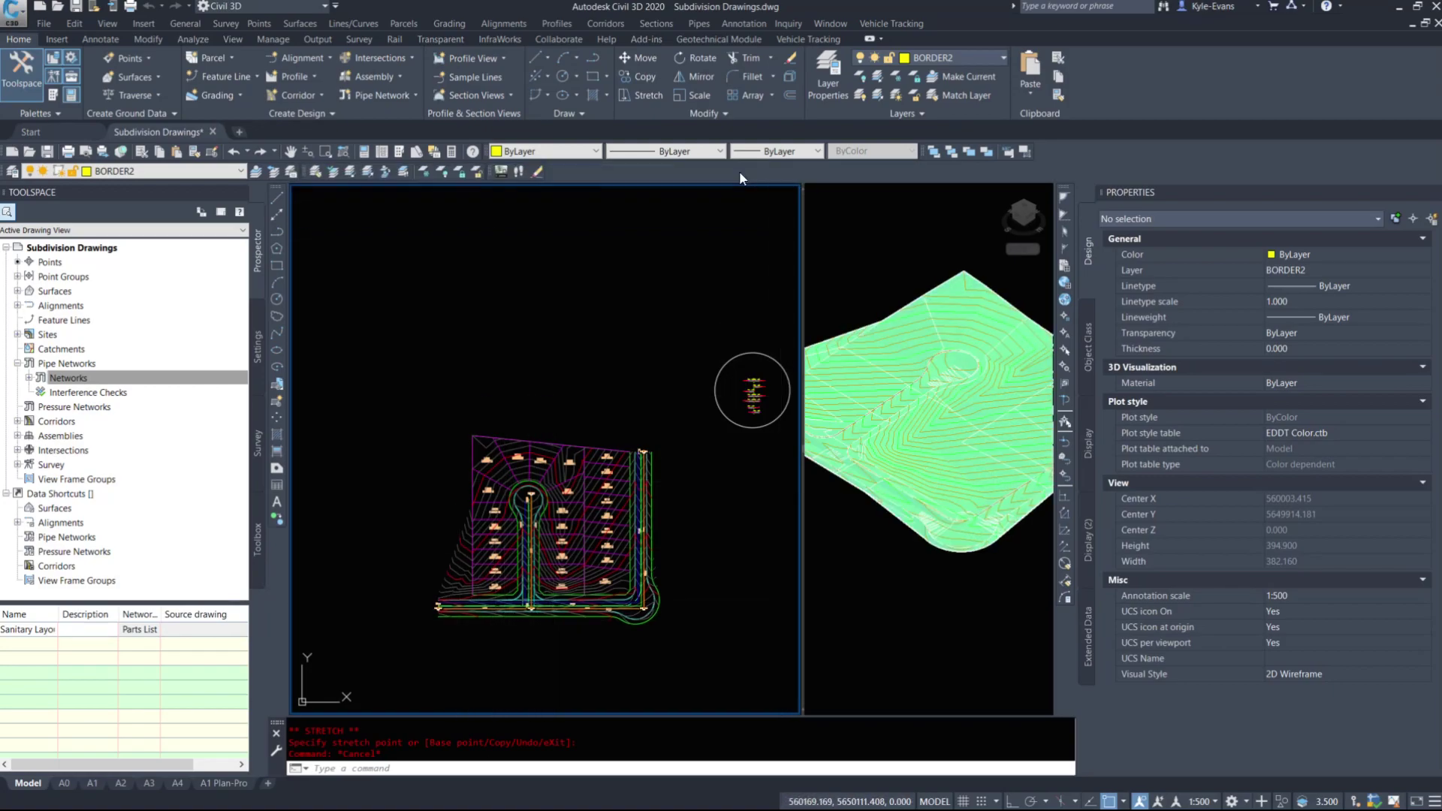
# Step: Start a new pipe network by layout, named Storm Layout, with the EDDT Storm Parts List
pyautogui.click(28, 378)
pyautogui.rightClick(84, 380)
pyautogui.click(122, 387)
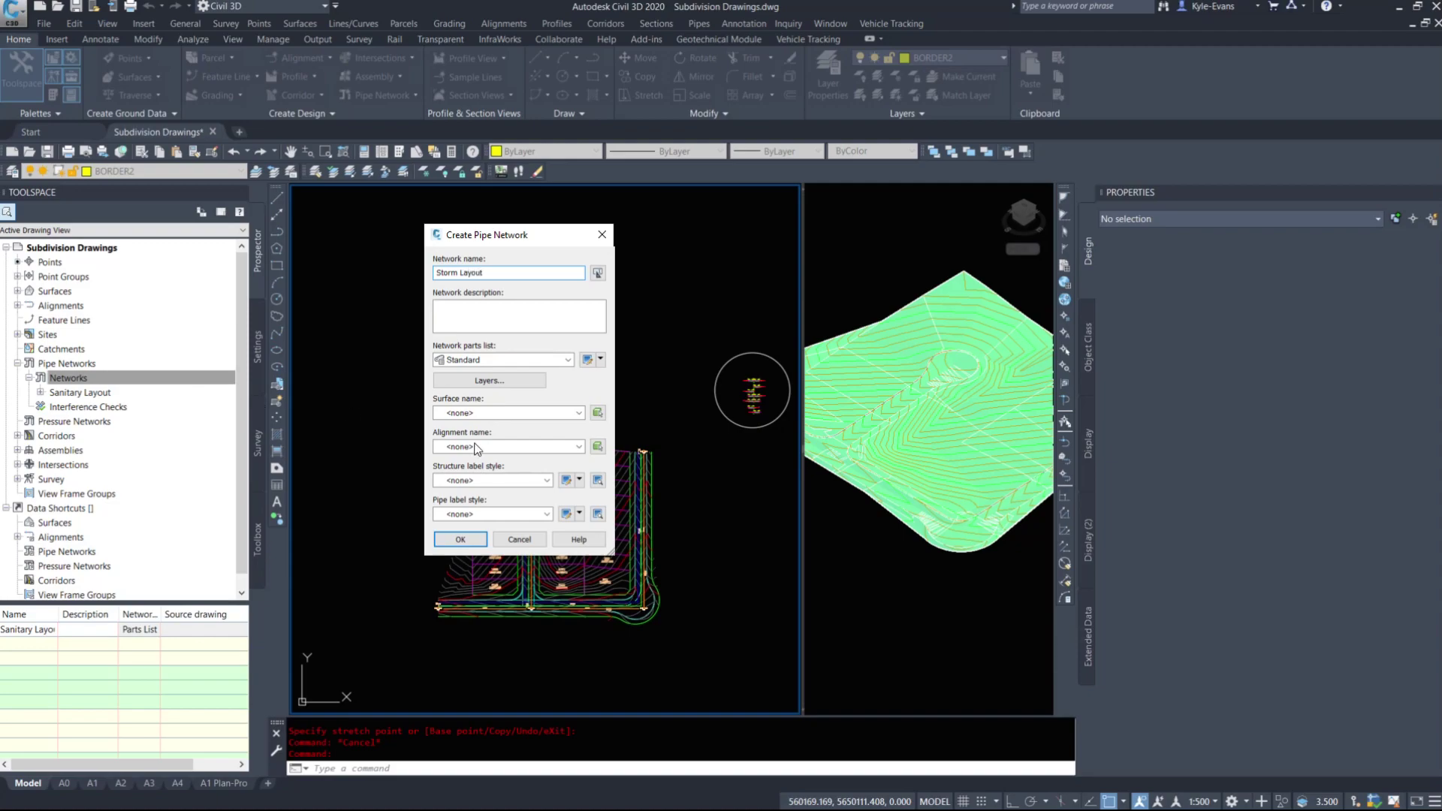
pyautogui.click(505, 360)
pyautogui.click(495, 387)
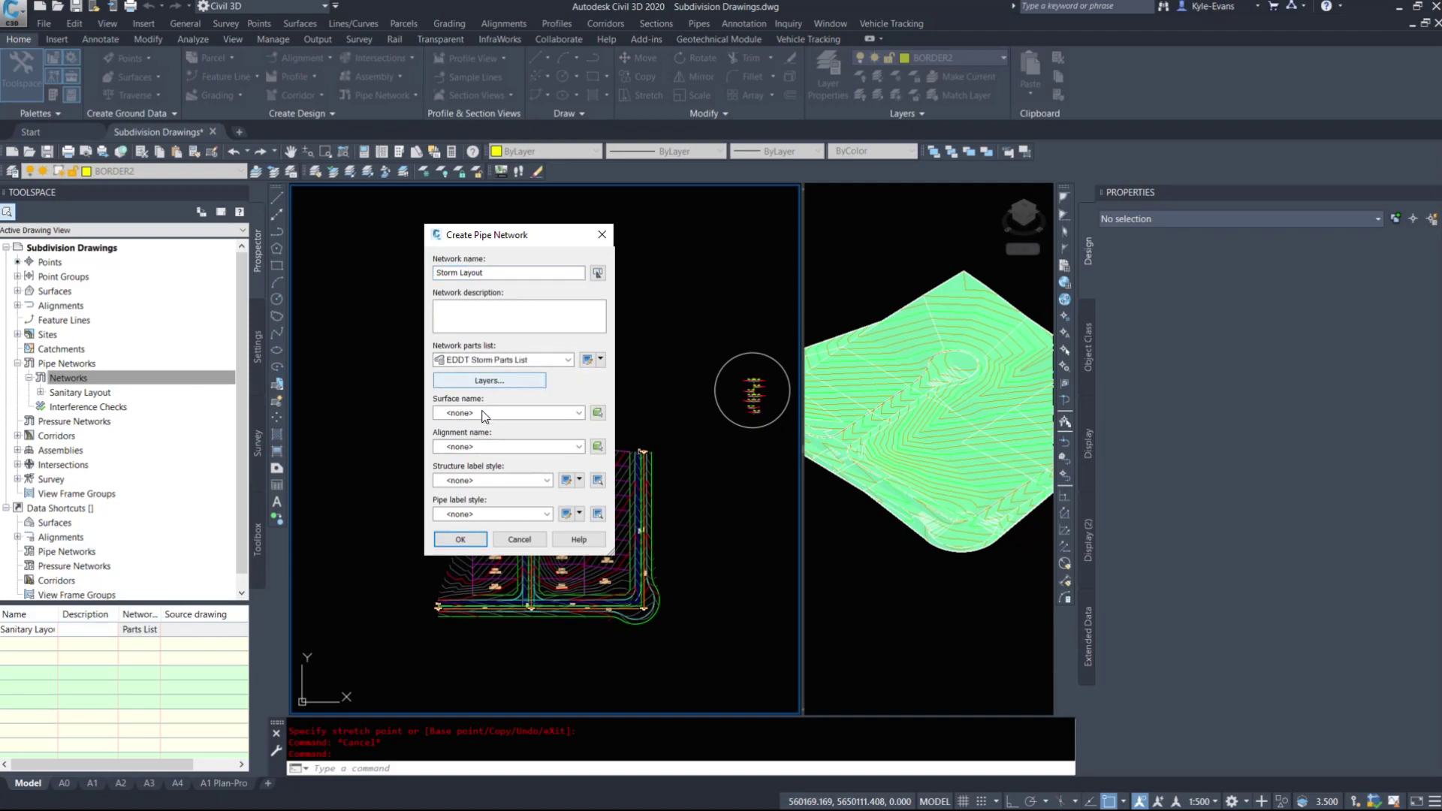
# Step: Reference Storm Layout to Lot Grading Surface and the Main Through Road alignment, with EDDT Name Only Plan Labels as structure label style
pyautogui.click(484, 414)
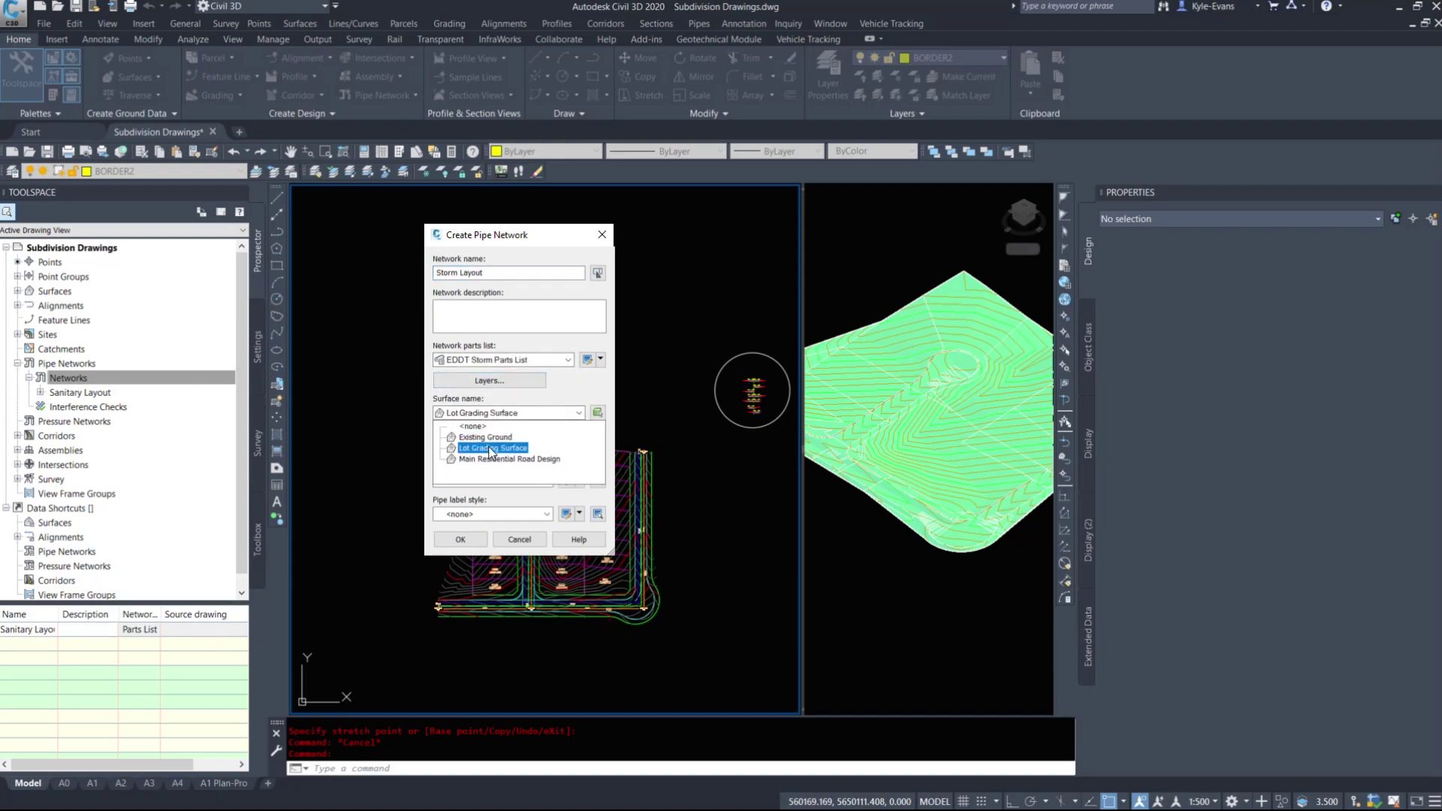
pyautogui.click(492, 449)
pyautogui.click(495, 446)
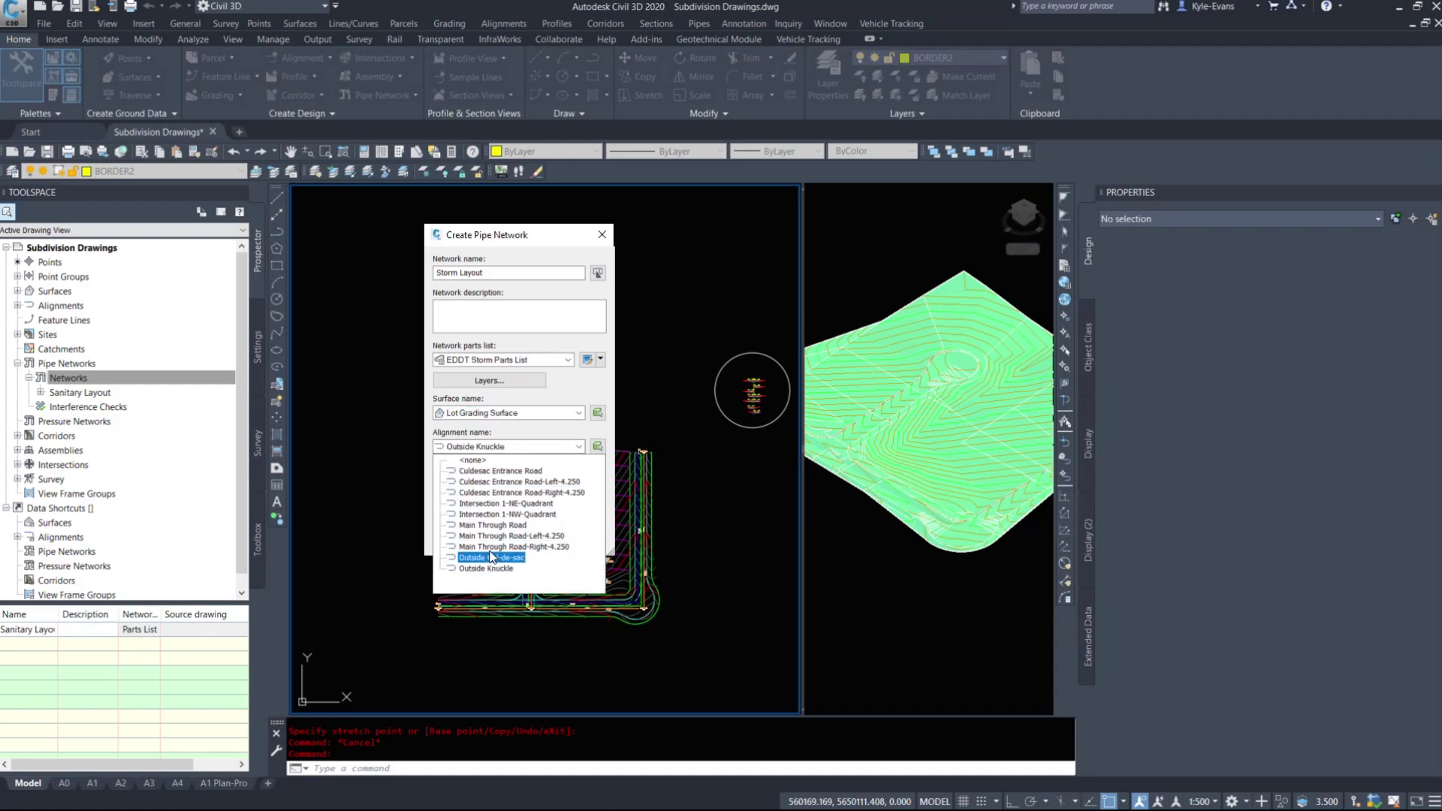
pyautogui.click(490, 526)
pyautogui.click(471, 480)
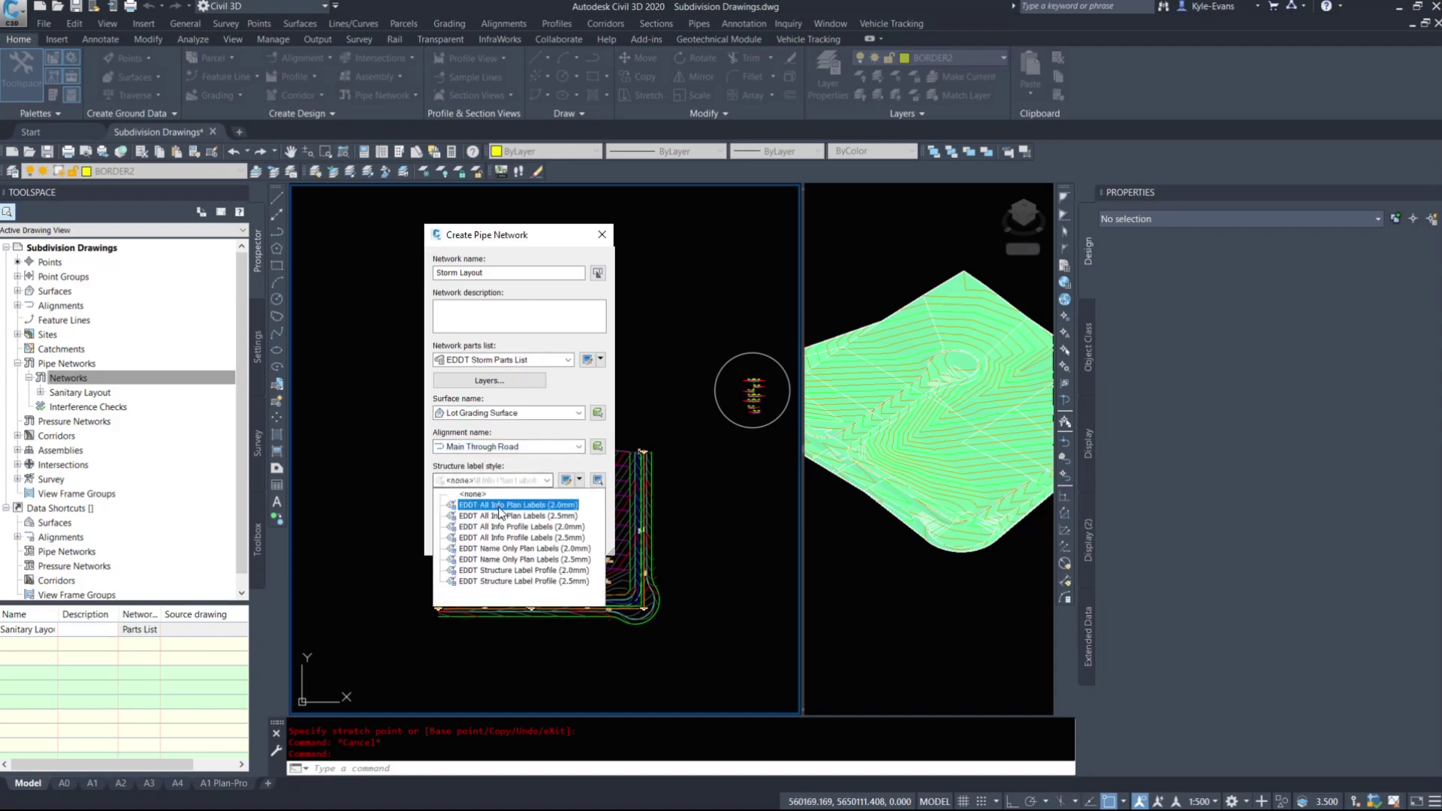
pyautogui.click(560, 554)
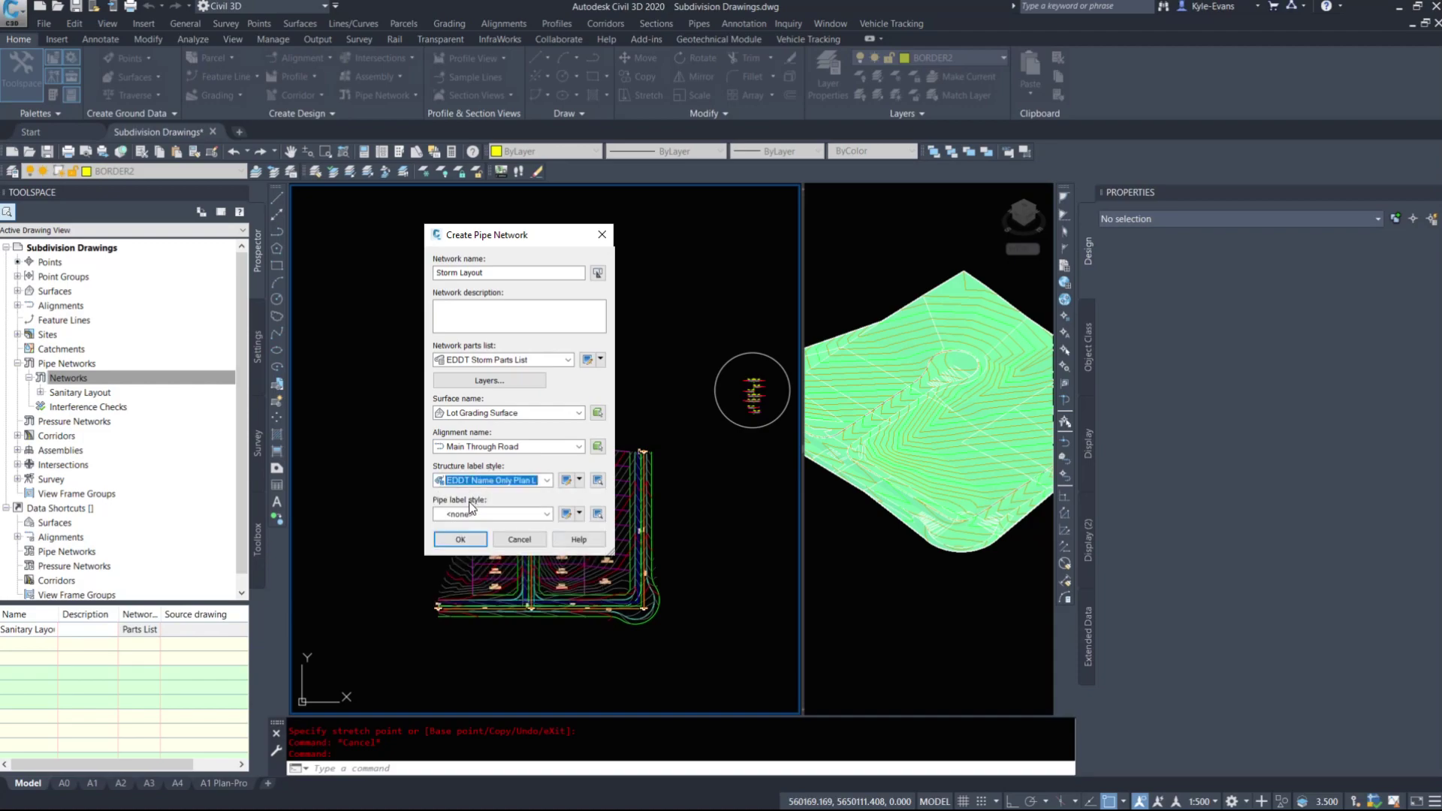
# Step: Set the pipe label style to EDDT Pipe Label Plan Name Only (2.0mm) and create the Storm Layout network
pyautogui.click(492, 514)
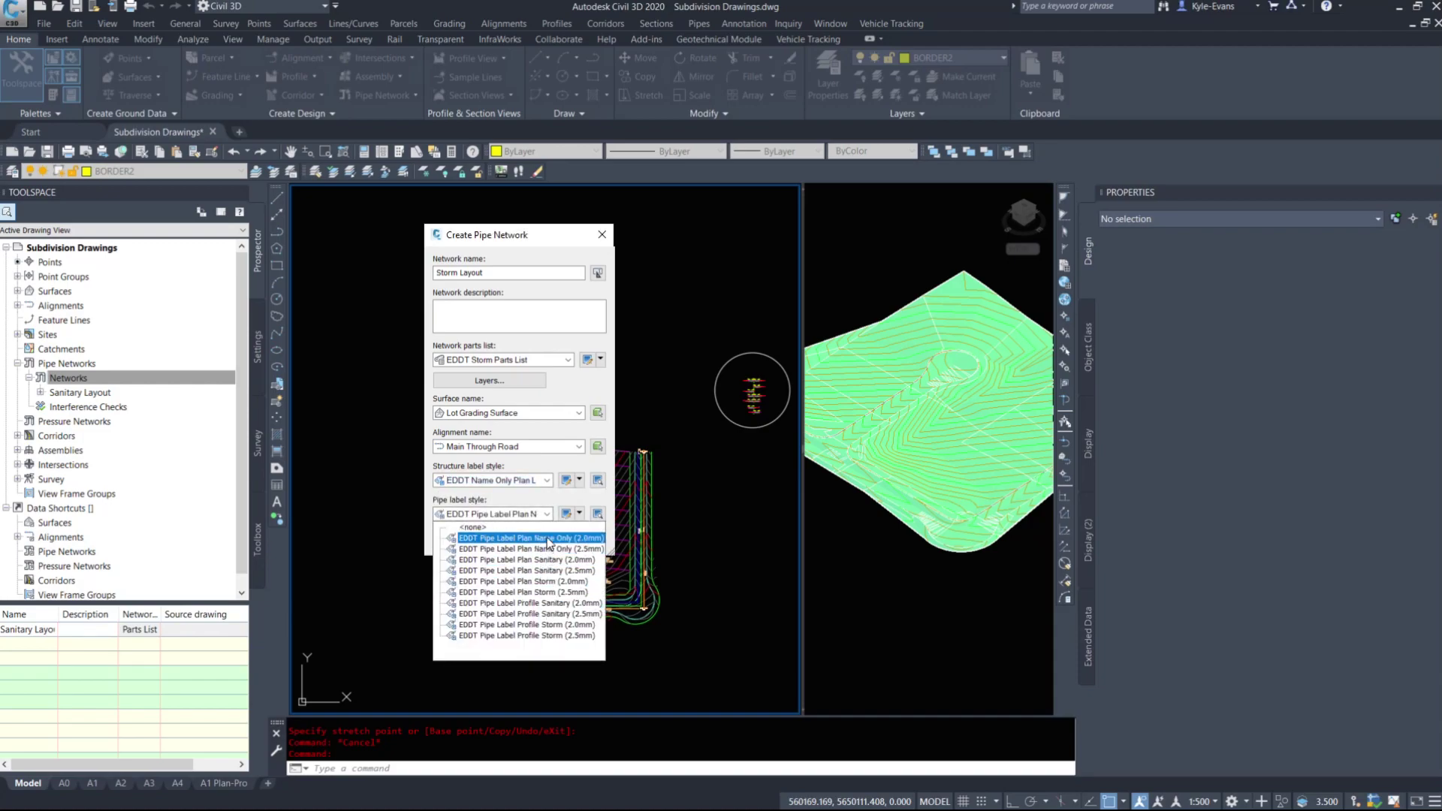
pyautogui.click(549, 539)
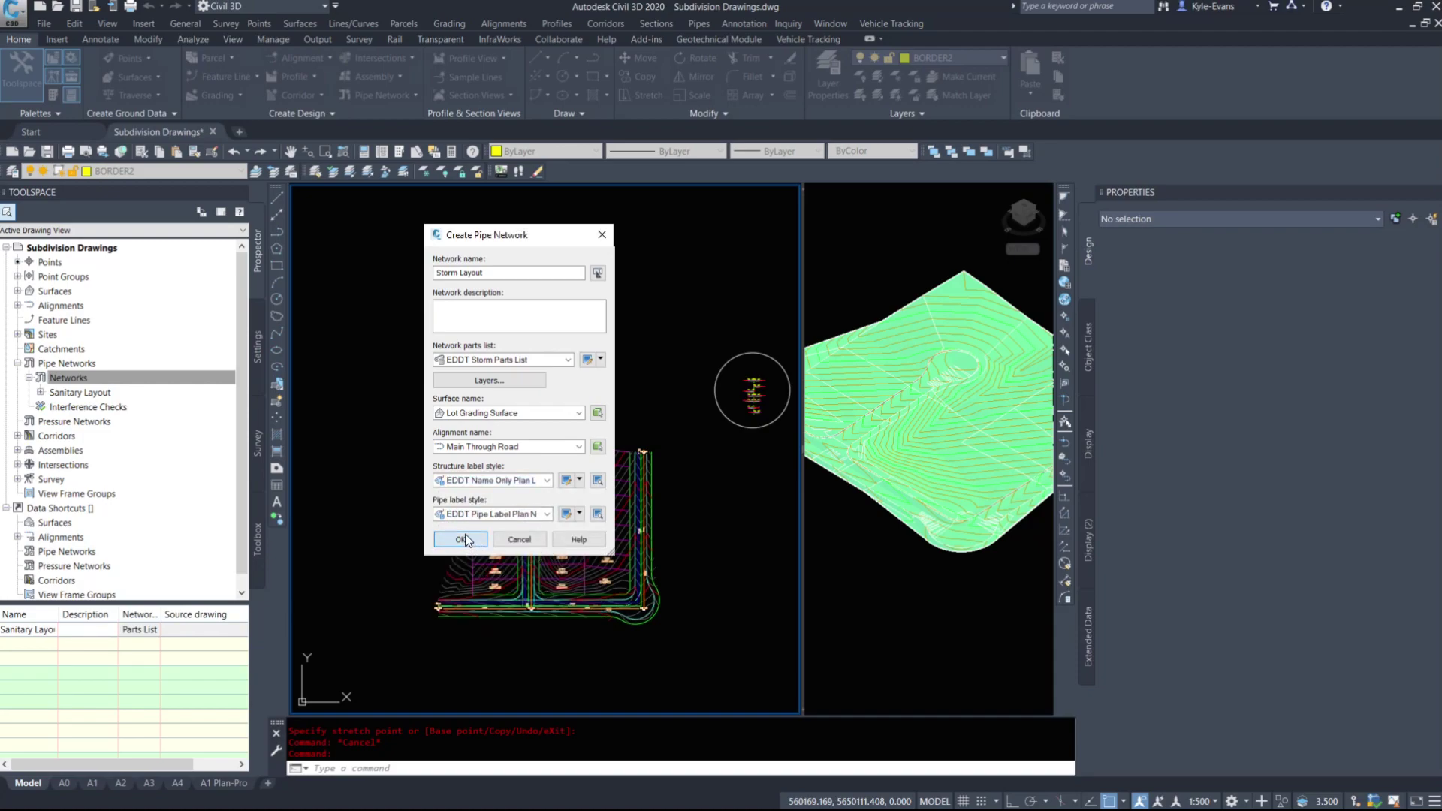
pyautogui.click(461, 539)
# Step: In Storm Layout's network properties, set profile label styles: EDDT All Info Plan Labels (2.0mm) for structures, EDDT Pipe Label Profile Storm (2.0mm) for pipes
pyautogui.click(306, 200)
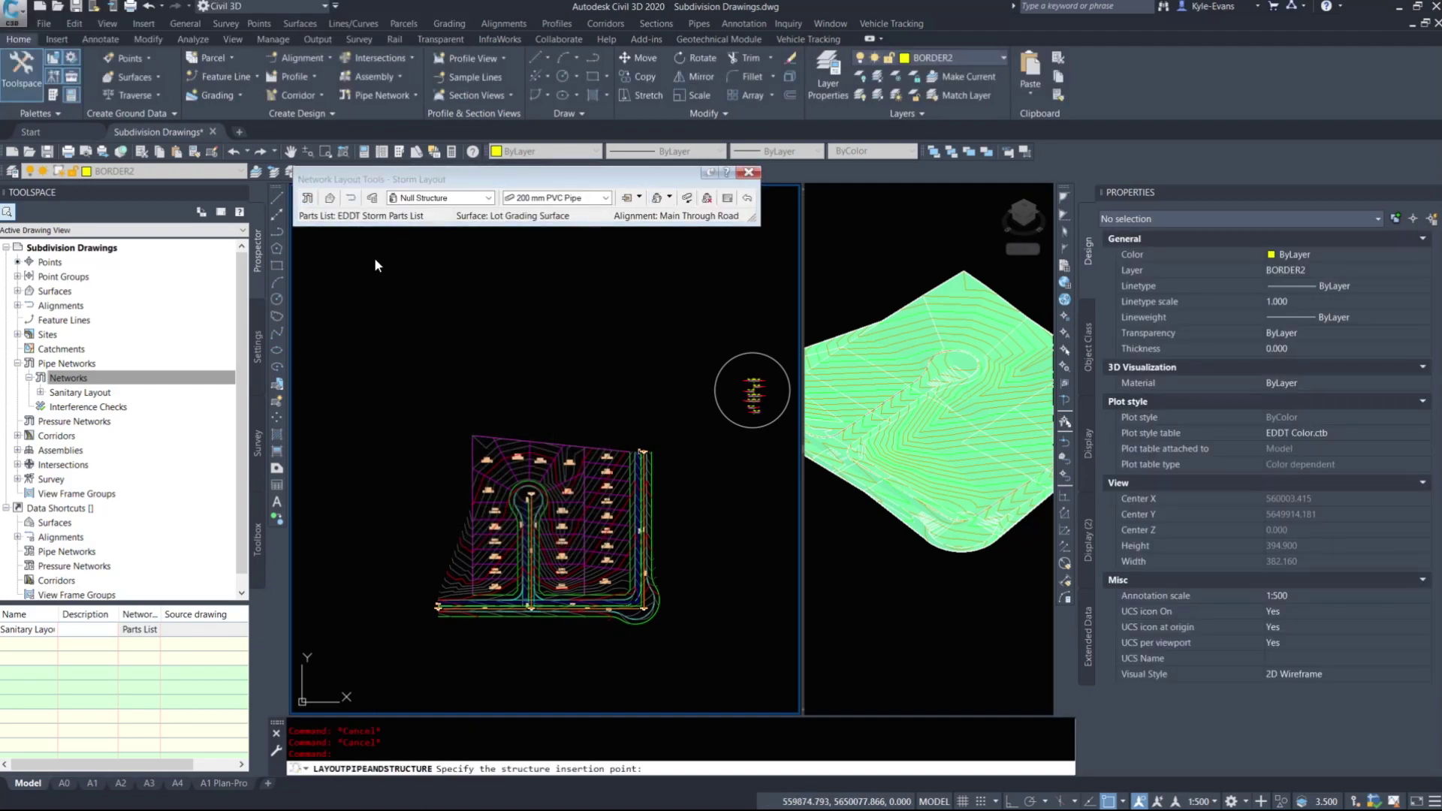
pyautogui.click(495, 218)
pyautogui.click(456, 266)
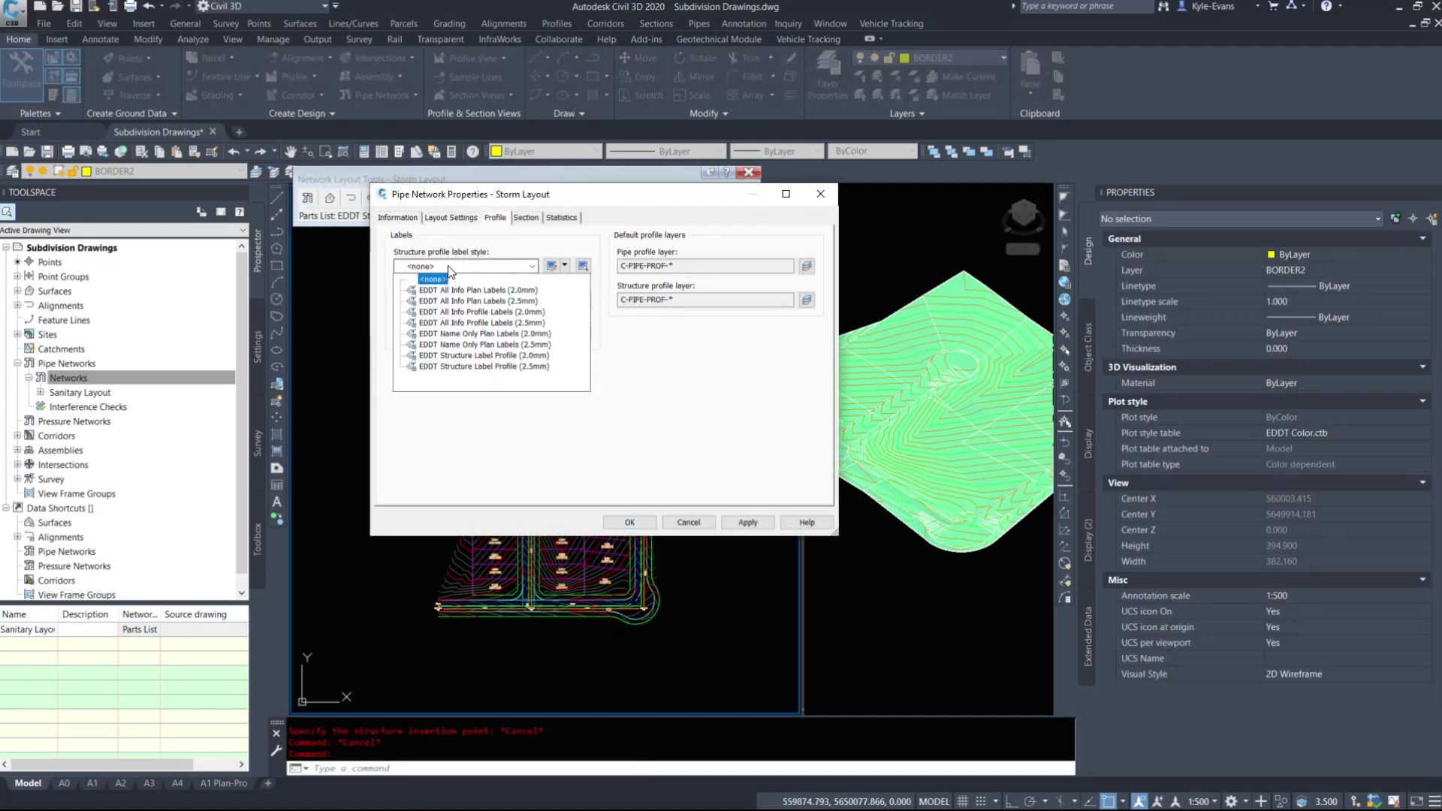
pyautogui.click(507, 293)
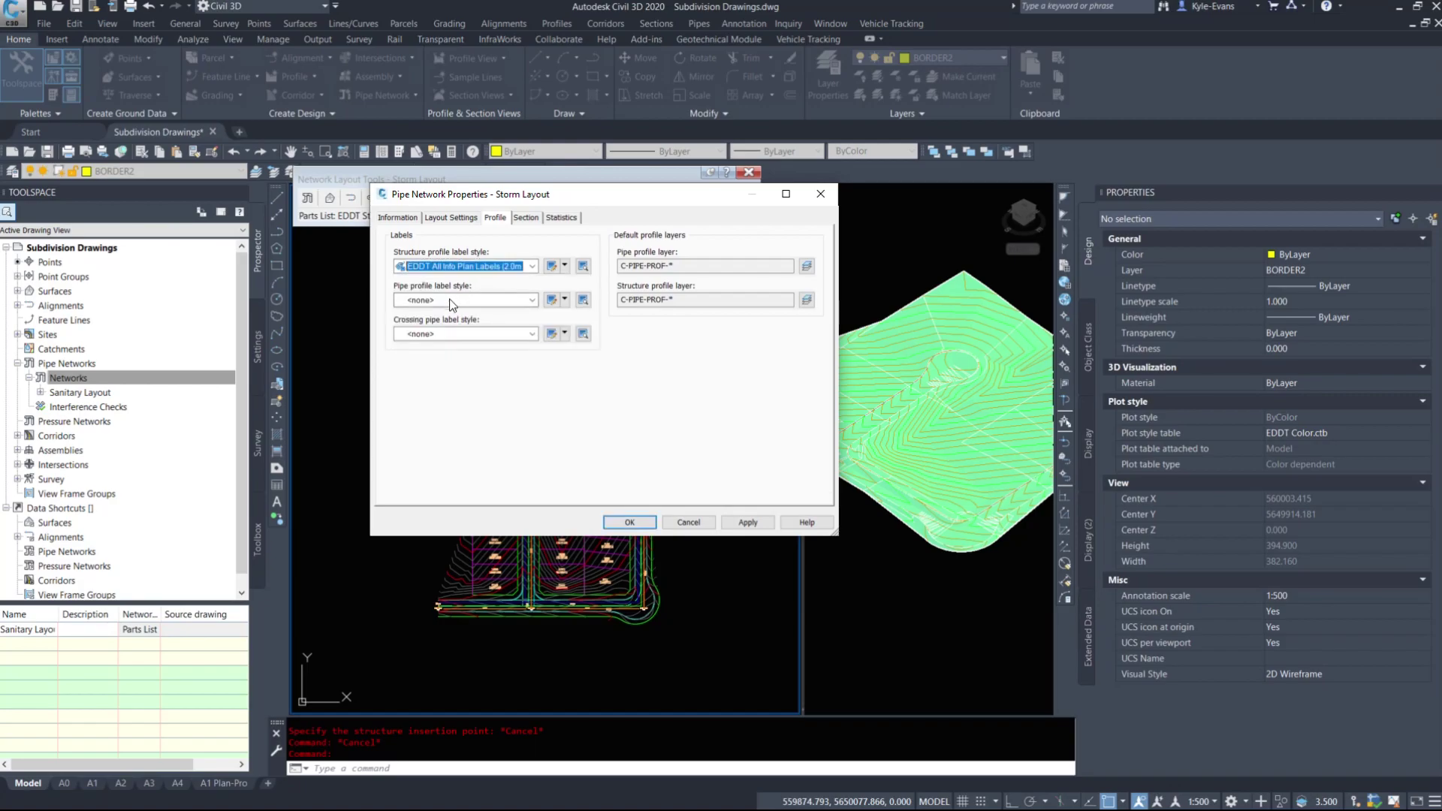
pyautogui.click(488, 300)
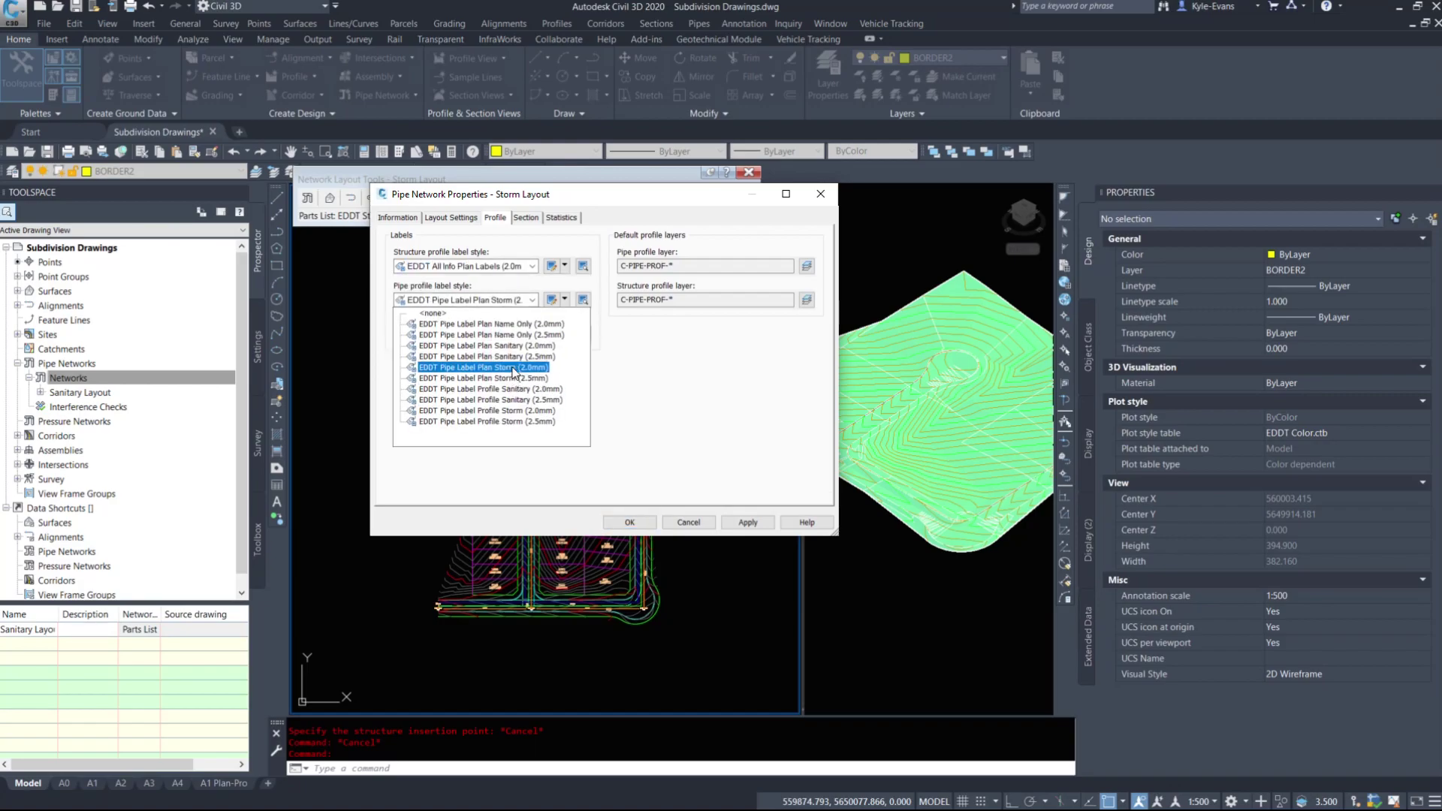
pyautogui.click(509, 412)
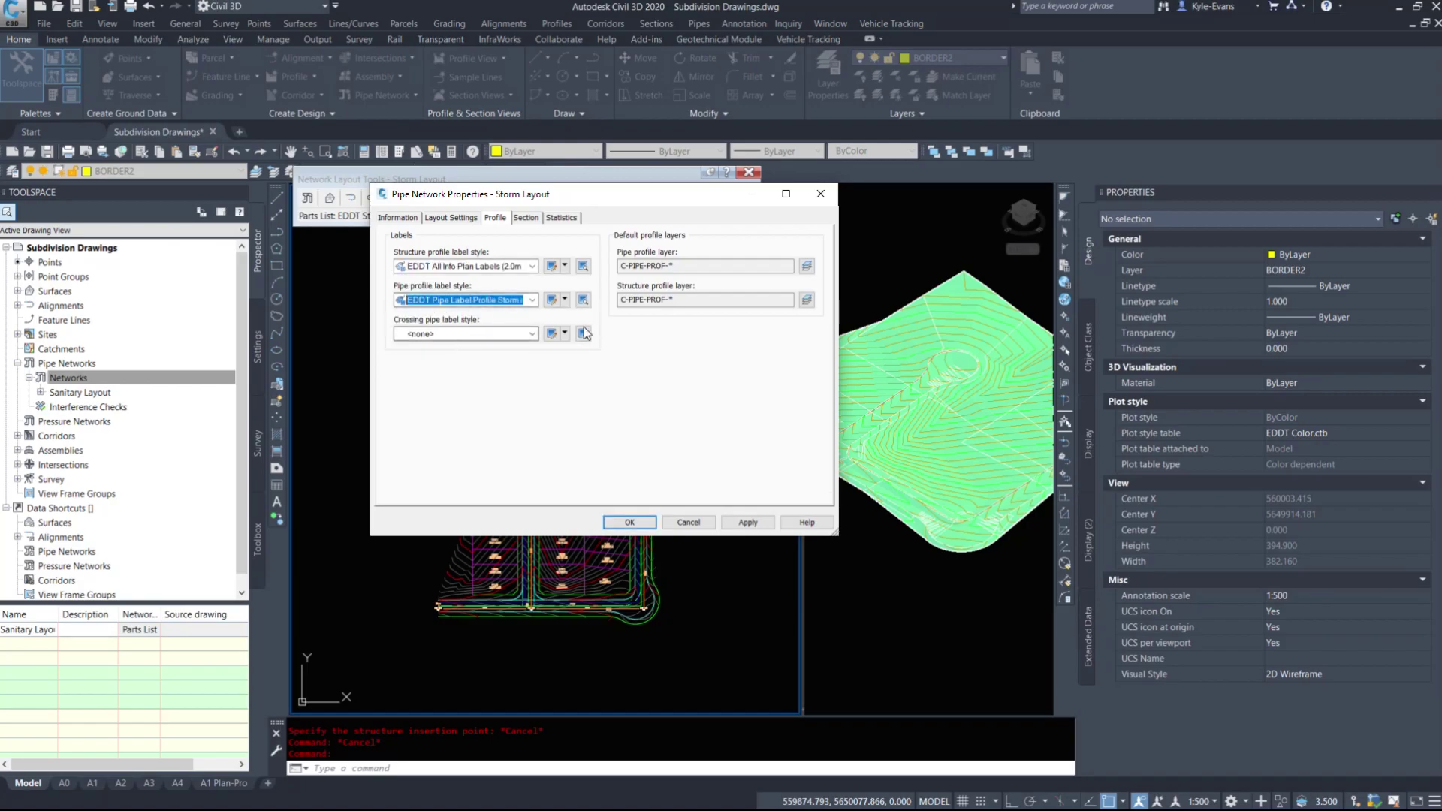
pyautogui.click(634, 521)
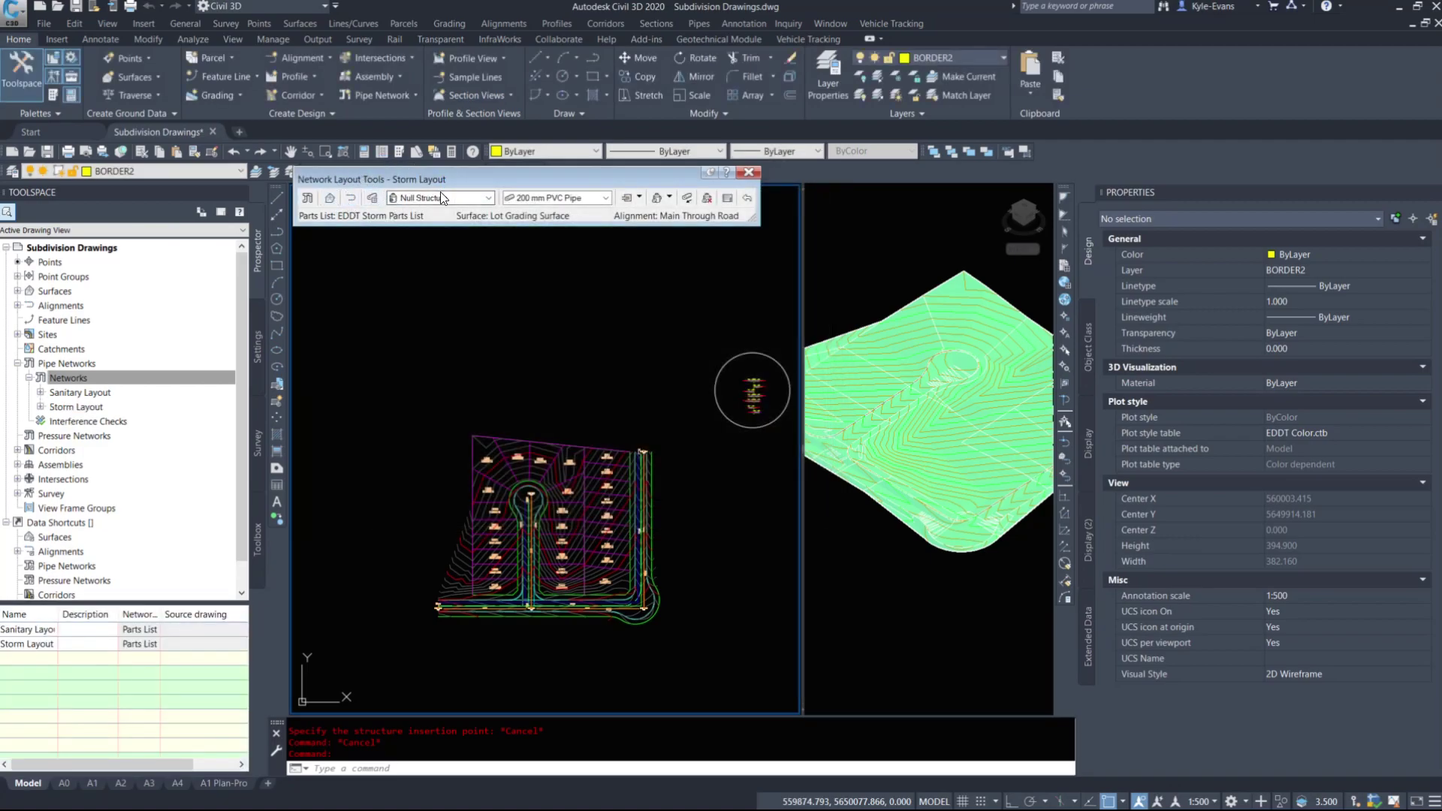
# Step: Choose Manhole as the storm structure and 450 mm Concrete Pipe as the pipe size
pyautogui.click(448, 200)
pyautogui.click(425, 194)
pyautogui.click(429, 200)
pyautogui.click(395, 244)
pyautogui.click(394, 233)
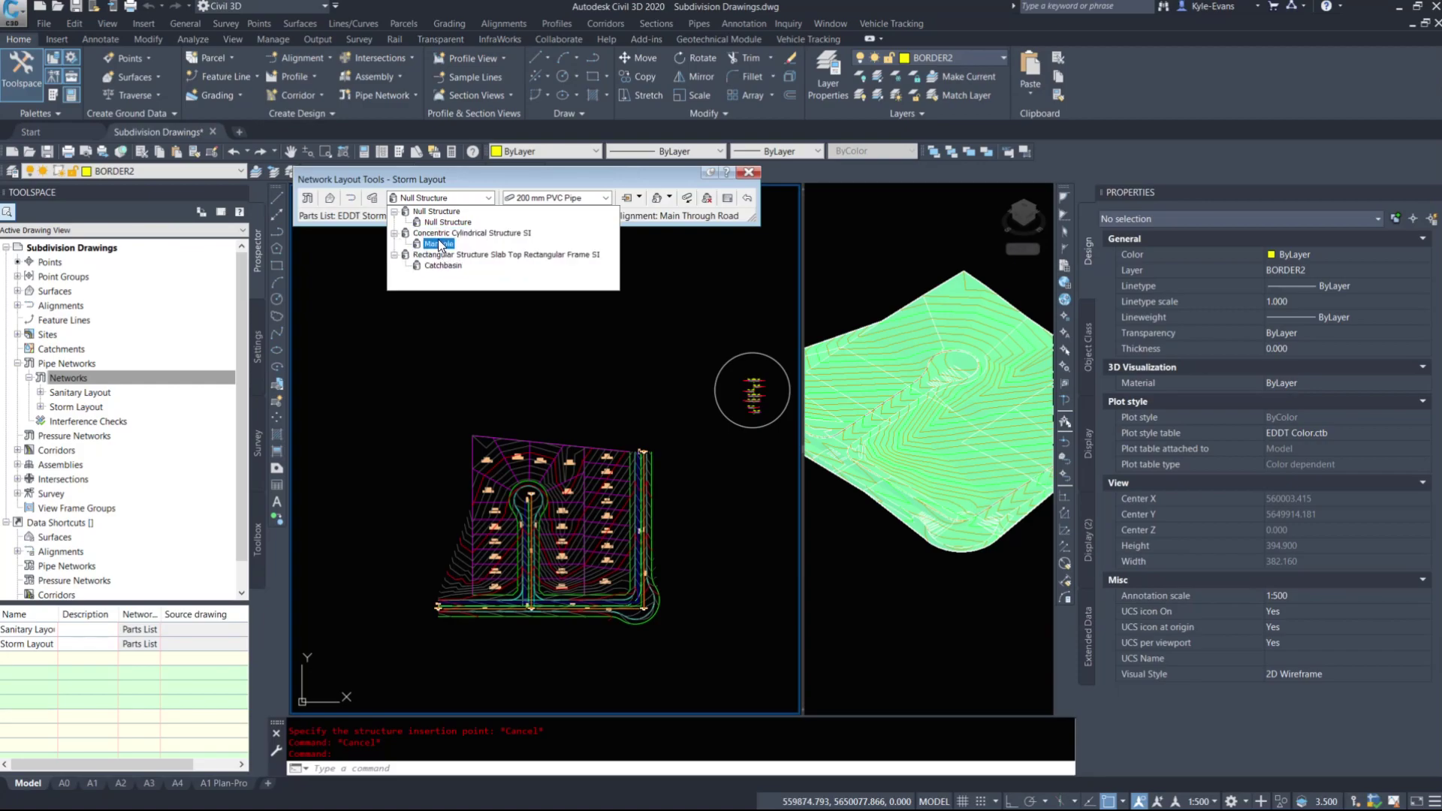
pyautogui.click(485, 181)
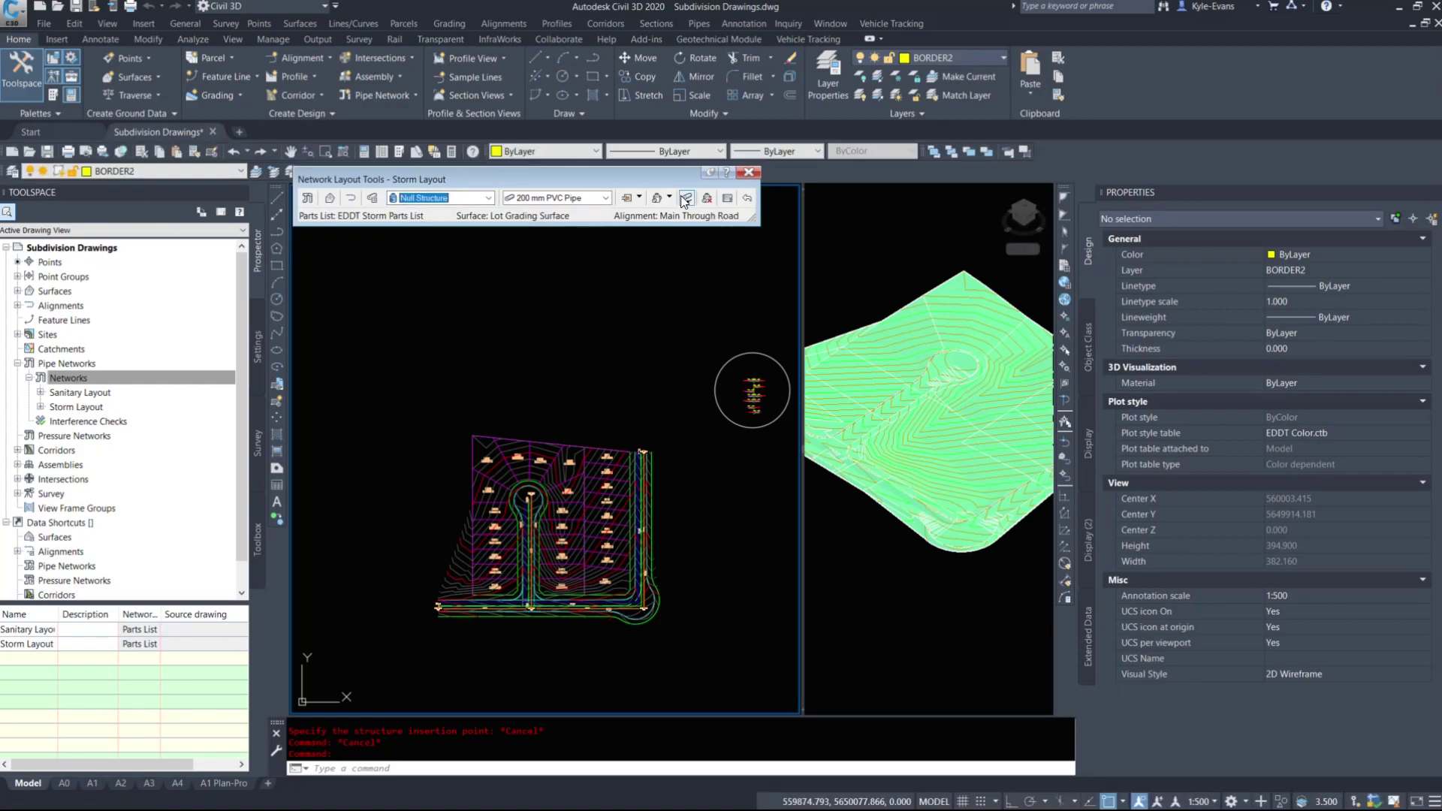
pyautogui.click(413, 197)
pyautogui.click(435, 233)
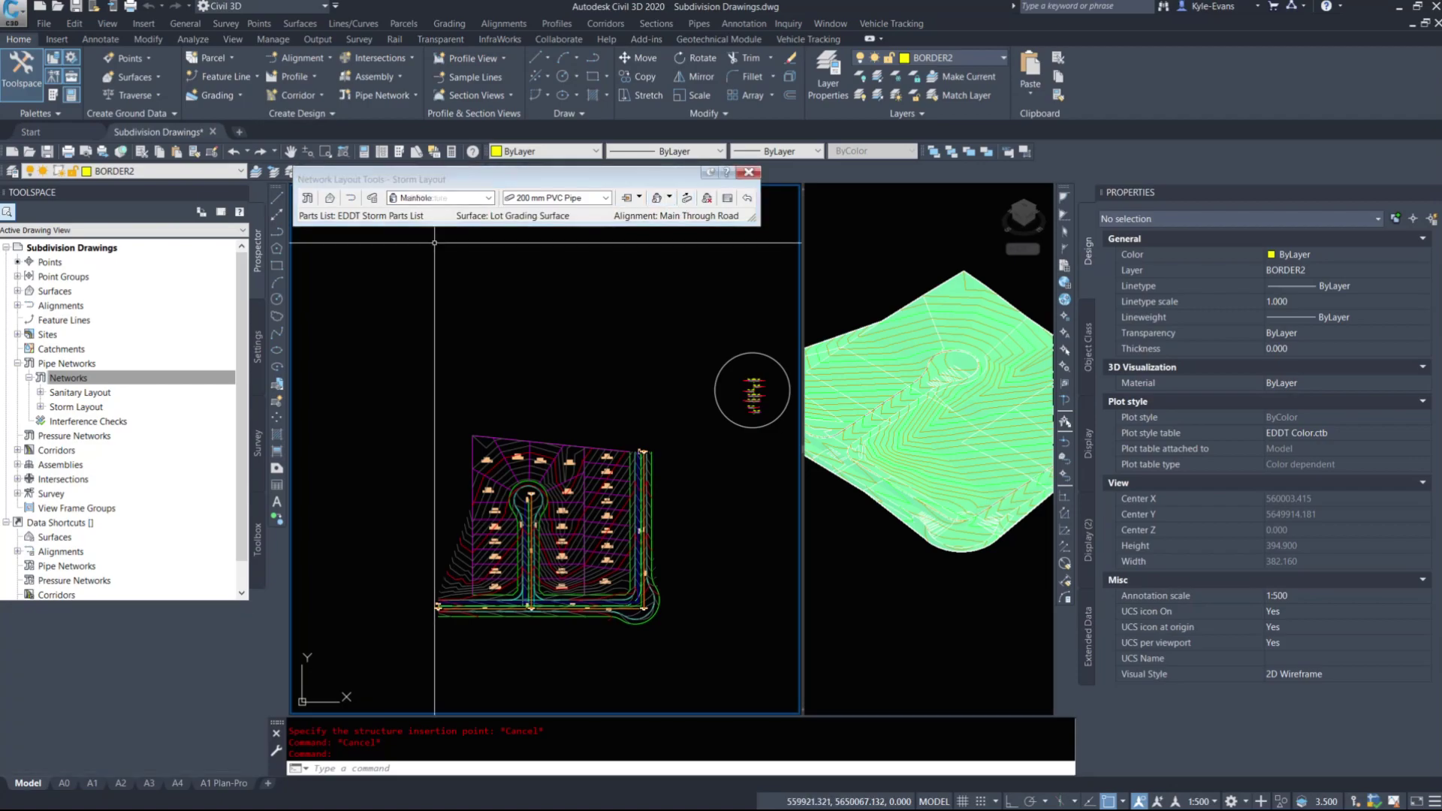
pyautogui.click(571, 198)
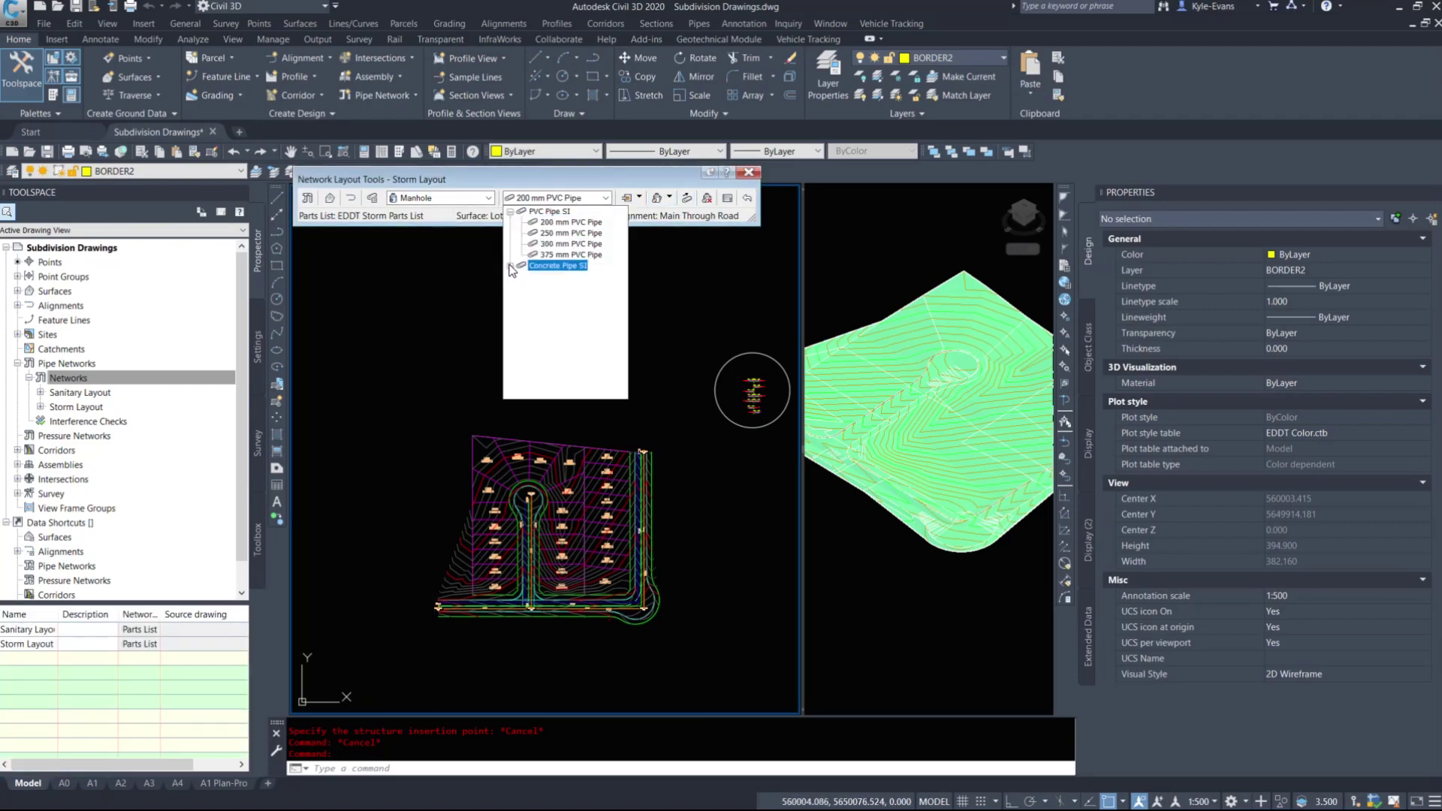
pyautogui.click(510, 266)
pyautogui.click(578, 277)
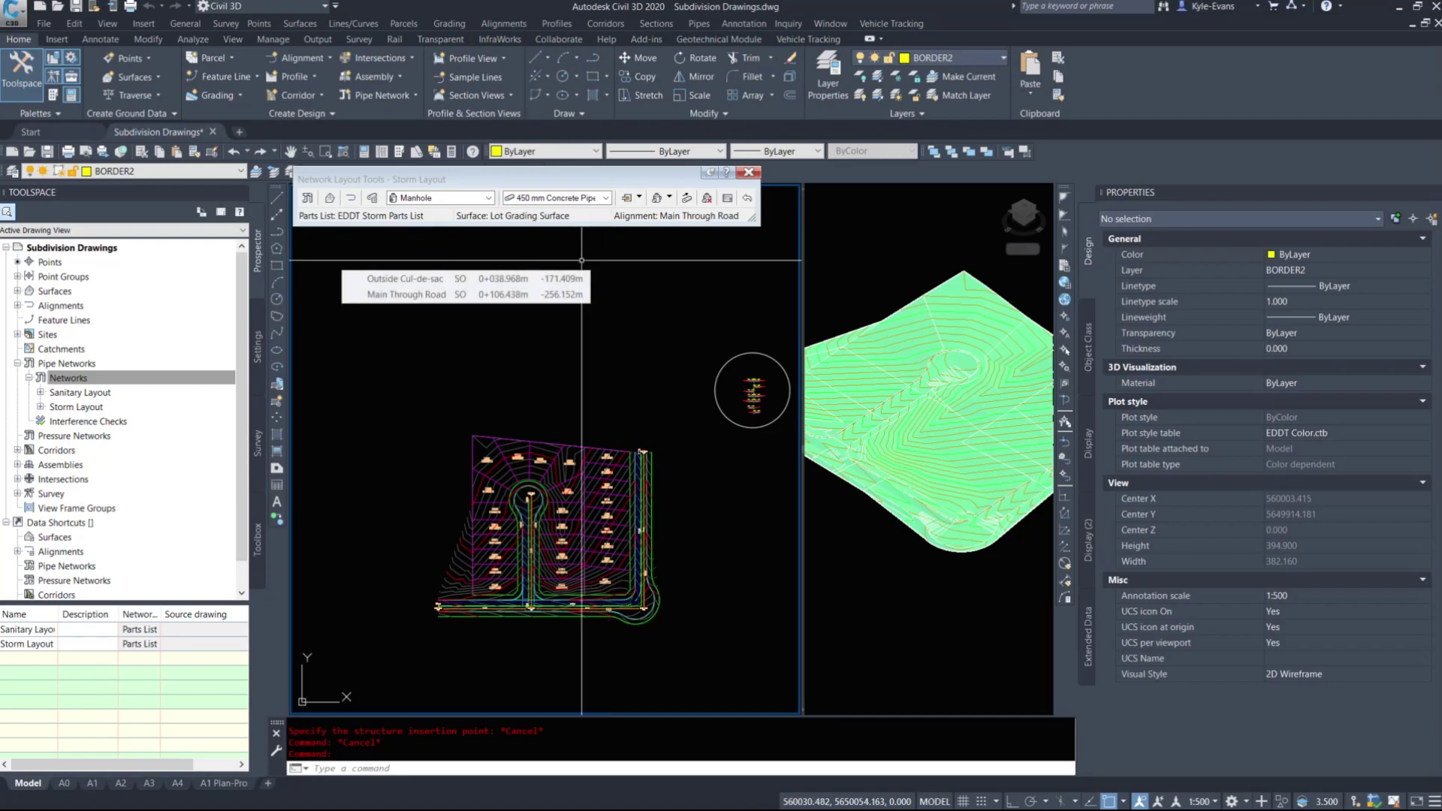
# Step: Start drawing pipes and structures and place the first storm manhole at the line endpoint by station 0+000 of the Main Through Road
pyautogui.click(669, 198)
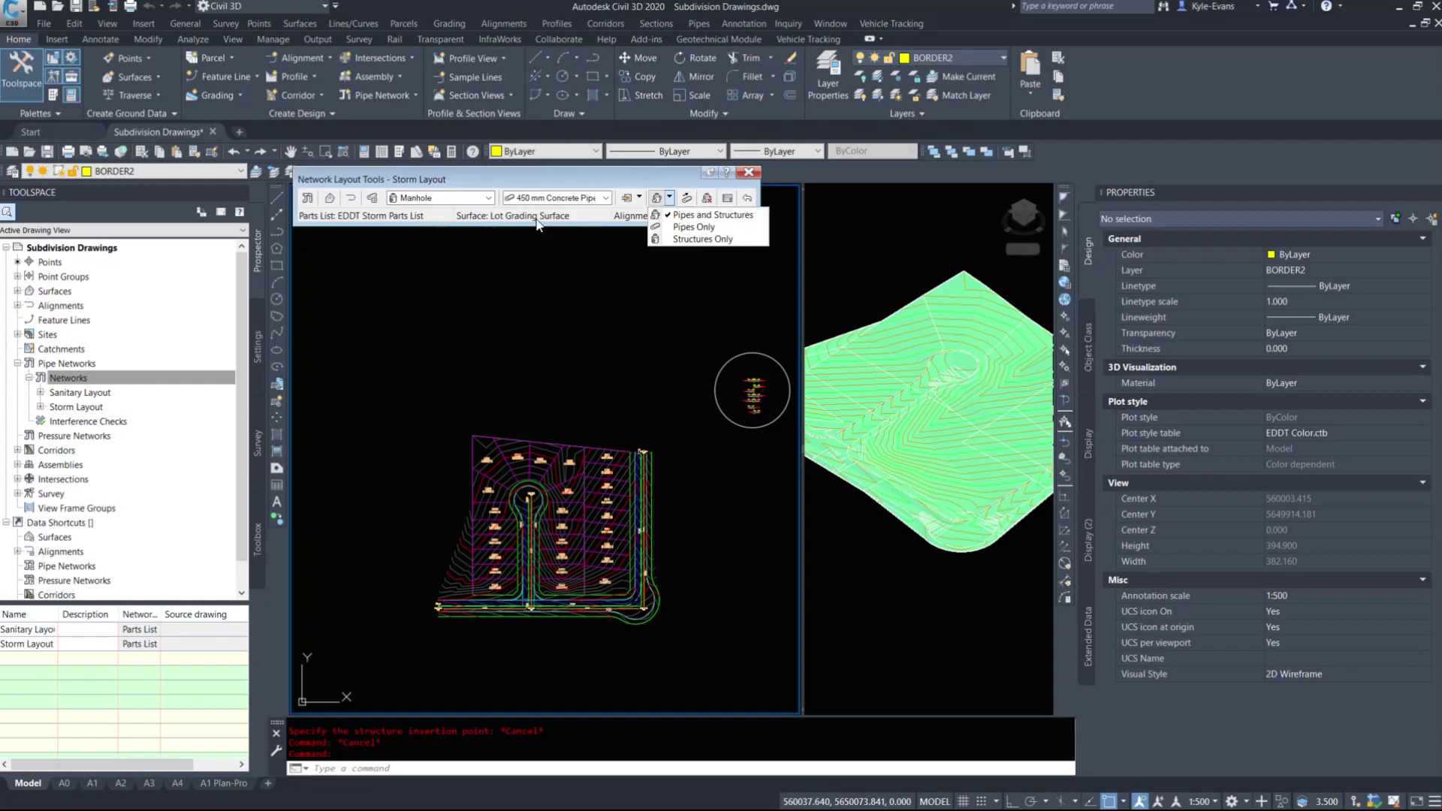
pyautogui.click(713, 214)
pyautogui.scroll(6, 405, 596)
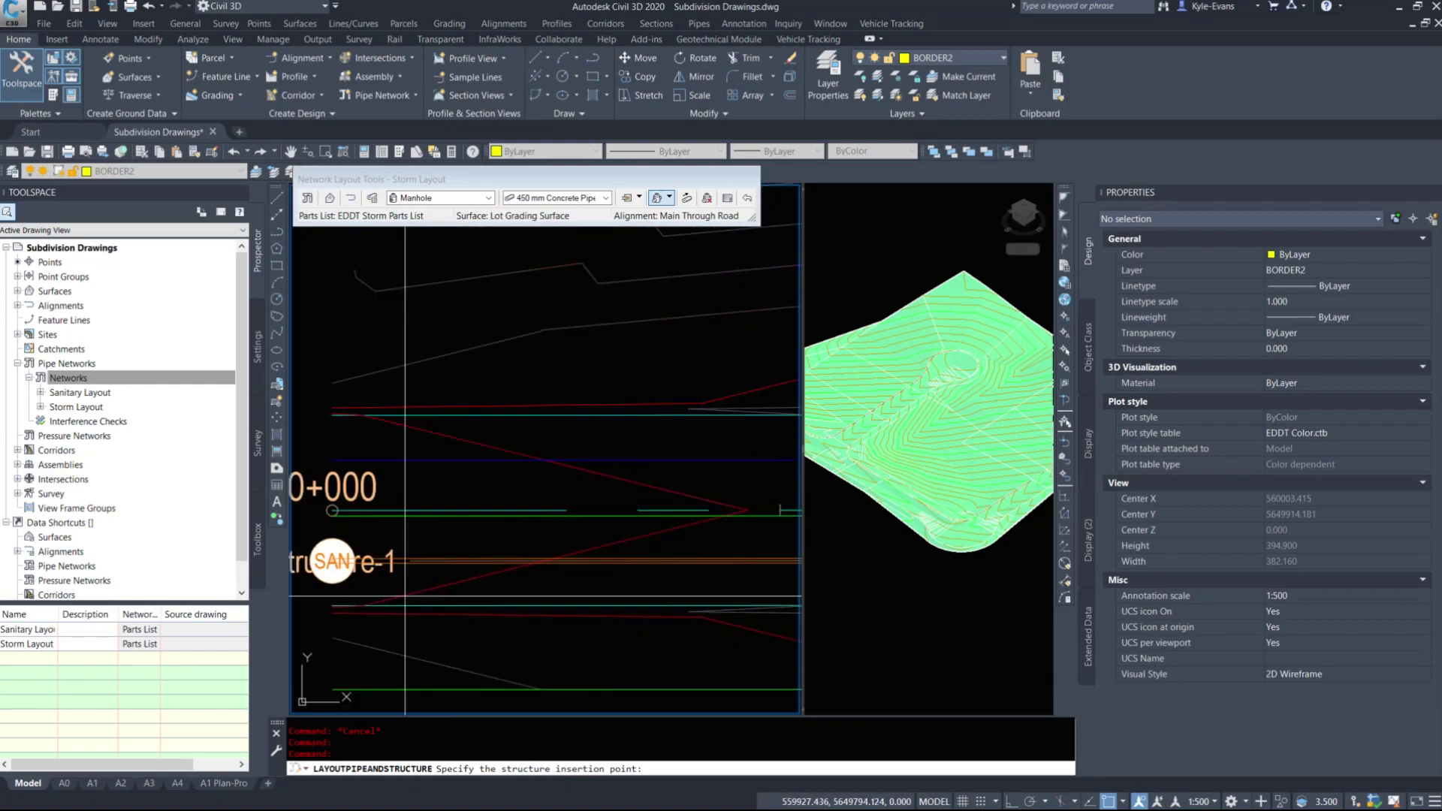
pyautogui.scroll(1, 405, 595)
pyautogui.keyDown('shift'); pyautogui.rightClick(363, 511); pyautogui.keyUp('shift')
pyautogui.click(392, 285)
pyautogui.click(325, 480)
# Step: Run the storm pipe east to a second manhole, snapped to the line endpoint at the cul-de-sac road intersection
pyautogui.scroll(-4, 359, 592)
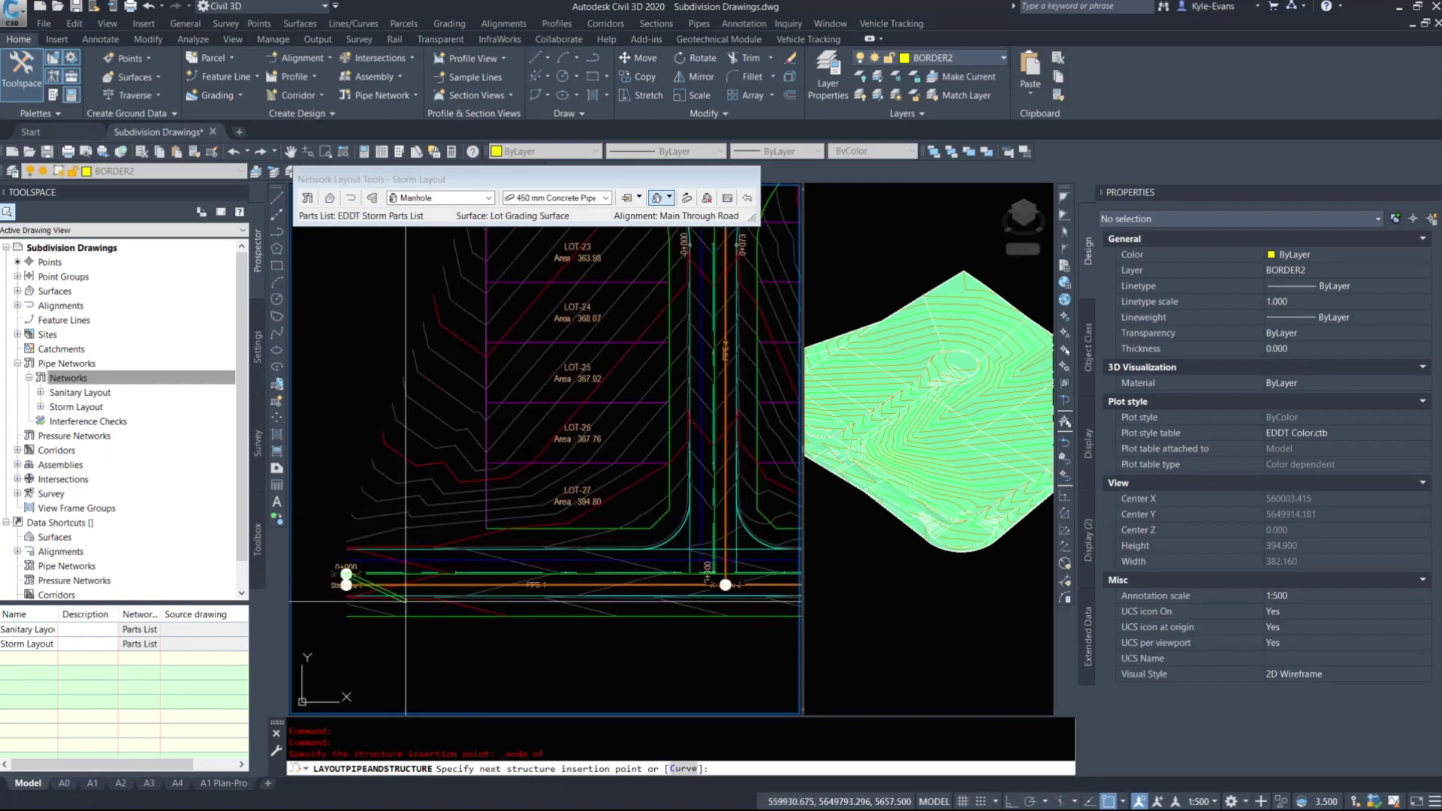
pyautogui.keyDown('shift'); pyautogui.rightClick(563, 610); pyautogui.keyUp('shift')
pyautogui.click(604, 383)
pyautogui.moveTo(713, 583); pyautogui.dragTo(548, 562, button='middle')
pyautogui.scroll(5, 548, 562)
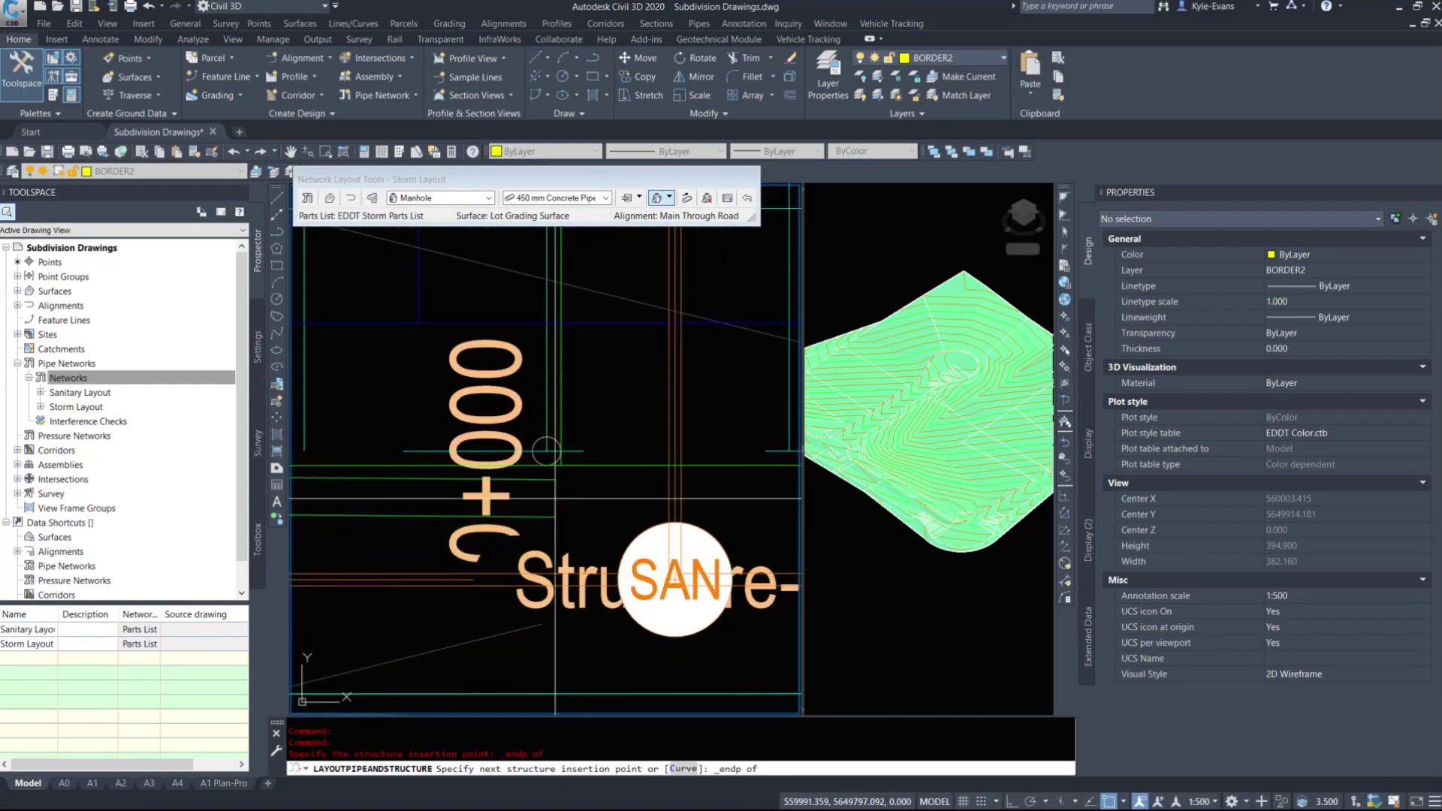
pyautogui.click(554, 498)
# Step: Continue the storm pipe east to a third manhole, snapped to the line endpoint at the knuckle corner
pyautogui.scroll(-6, 599, 556)
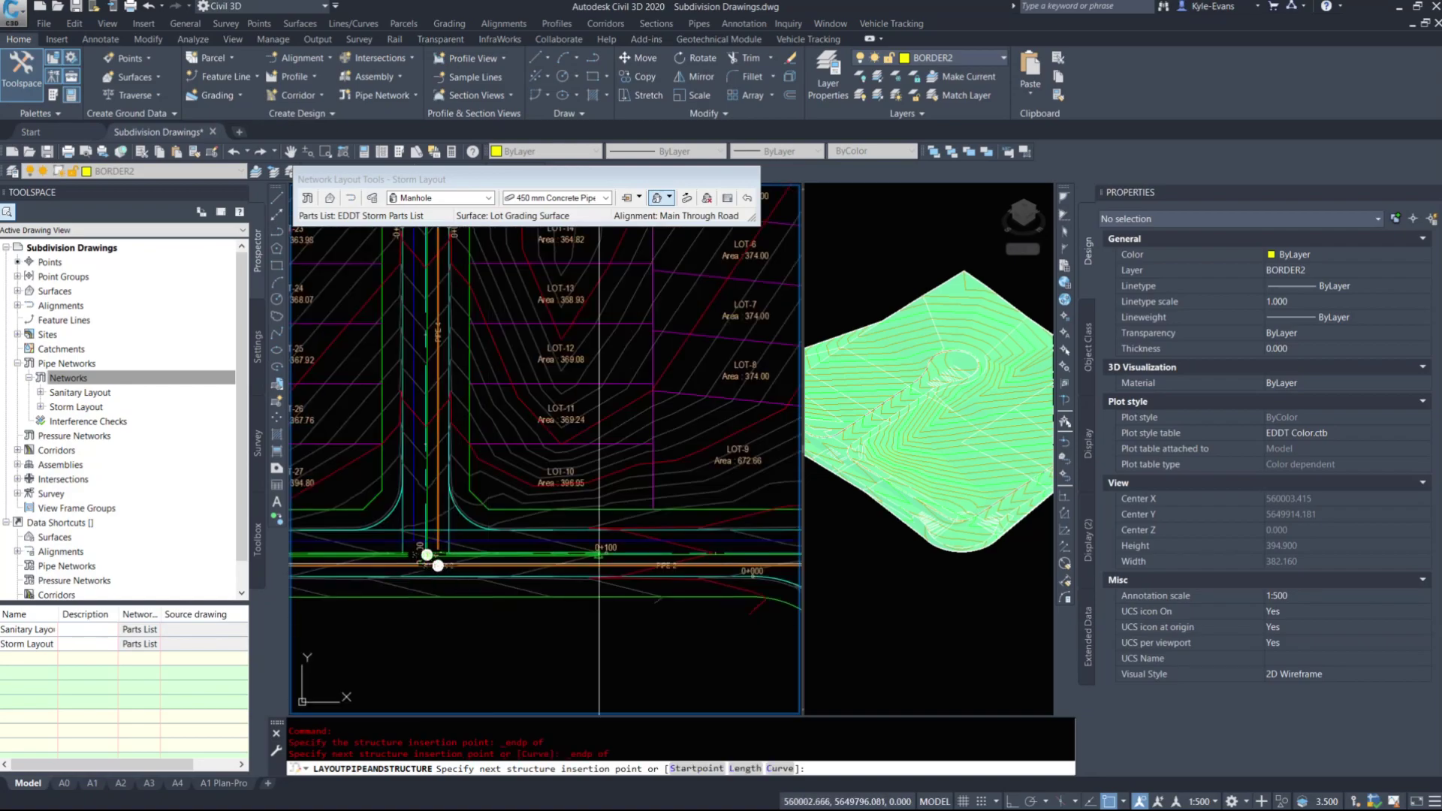
pyautogui.moveTo(796, 566); pyautogui.dragTo(234, 573, button='middle')
pyautogui.keyDown('shift'); pyautogui.rightClick(347, 574); pyautogui.keyUp('shift')
pyautogui.click(383, 347)
pyautogui.scroll(4, 315, 549)
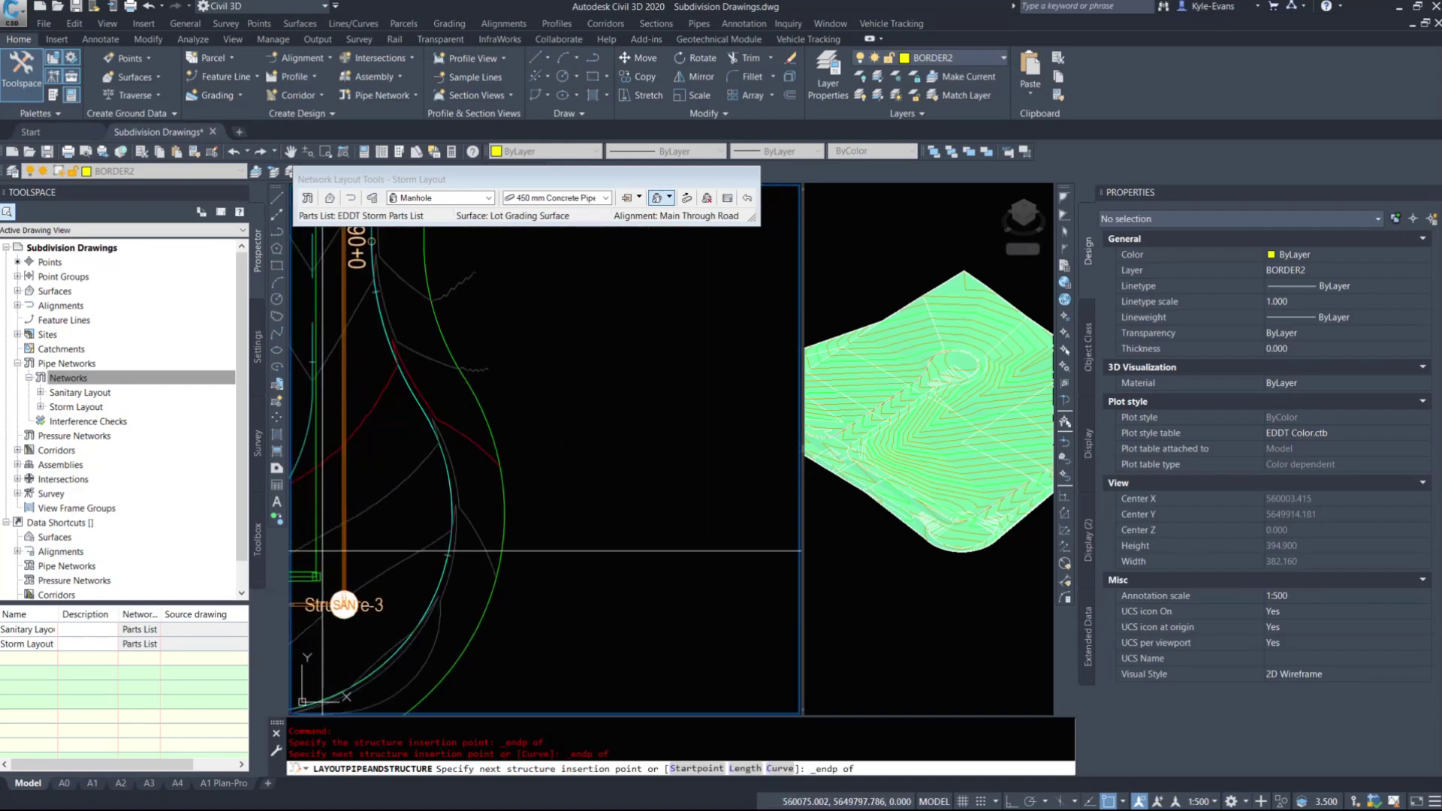
pyautogui.click(317, 575)
# Step: Run the storm pipe north to a manhole snapped to the line endpoint at the Main Through Road's north end, and end the run
pyautogui.scroll(-4, 487, 635)
pyautogui.moveTo(474, 337); pyautogui.dragTo(530, 523, button='middle')
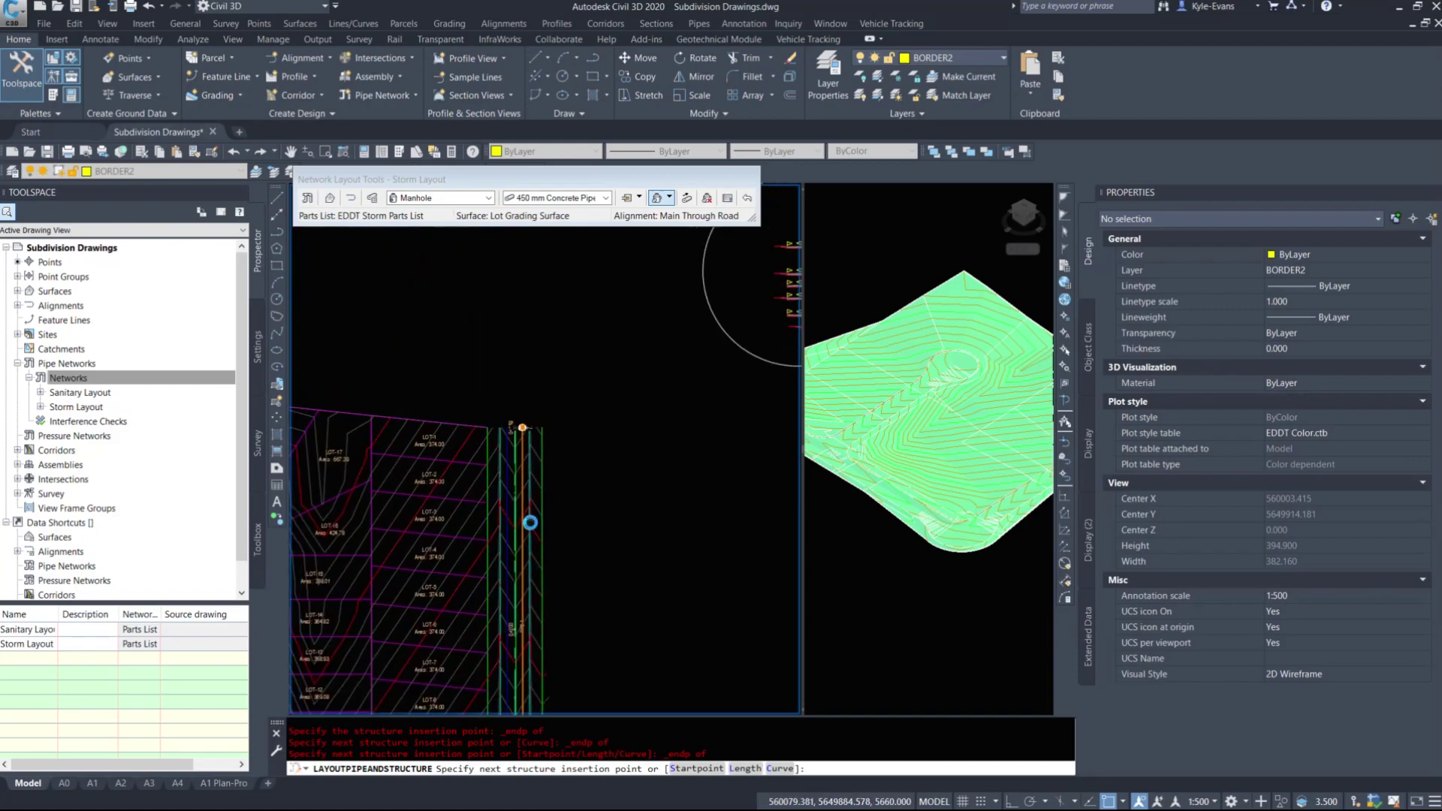
pyautogui.scroll(4, 510, 438)
pyautogui.keyDown('shift'); pyautogui.rightClick(510, 431); pyautogui.keyUp('shift')
pyautogui.click(544, 523)
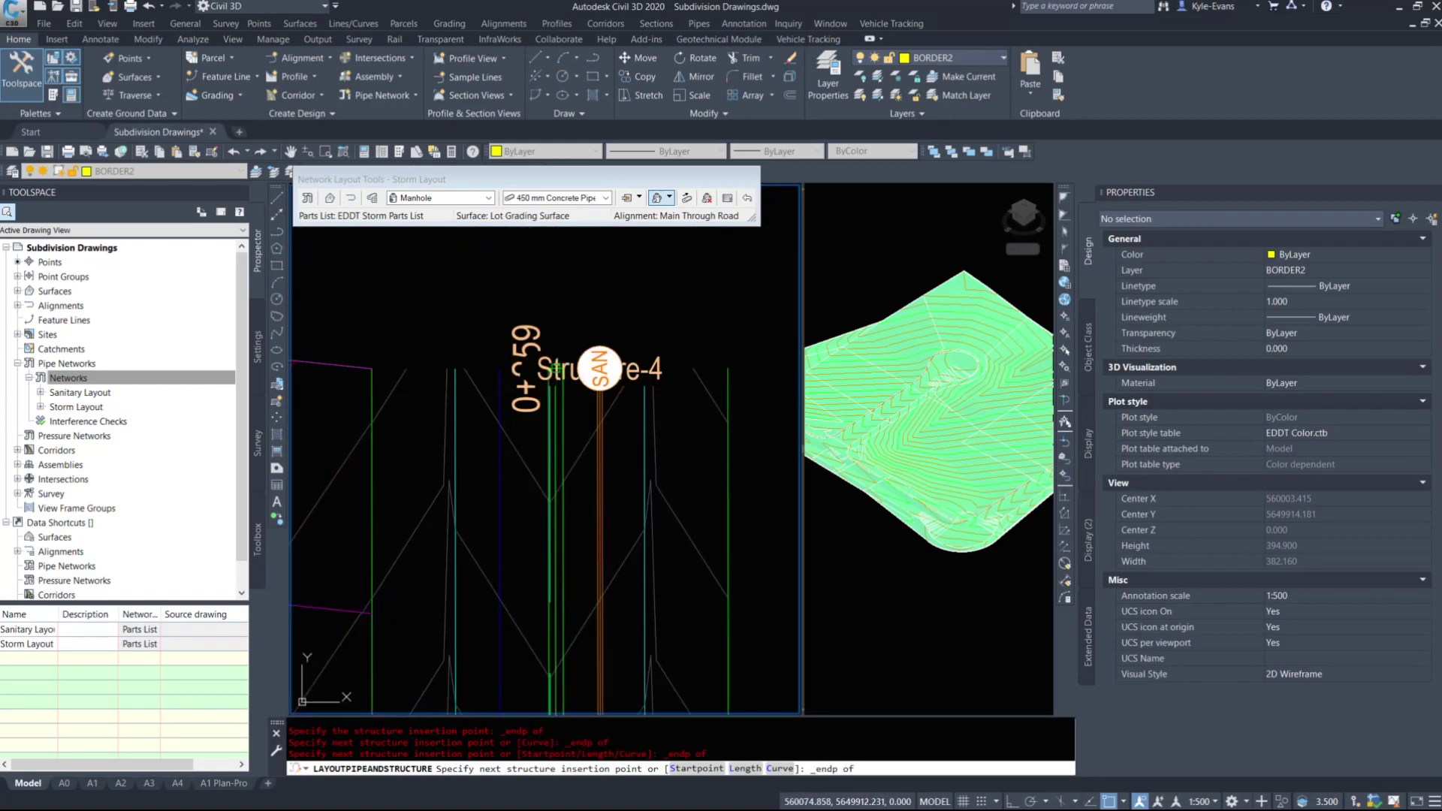
pyautogui.click(565, 398)
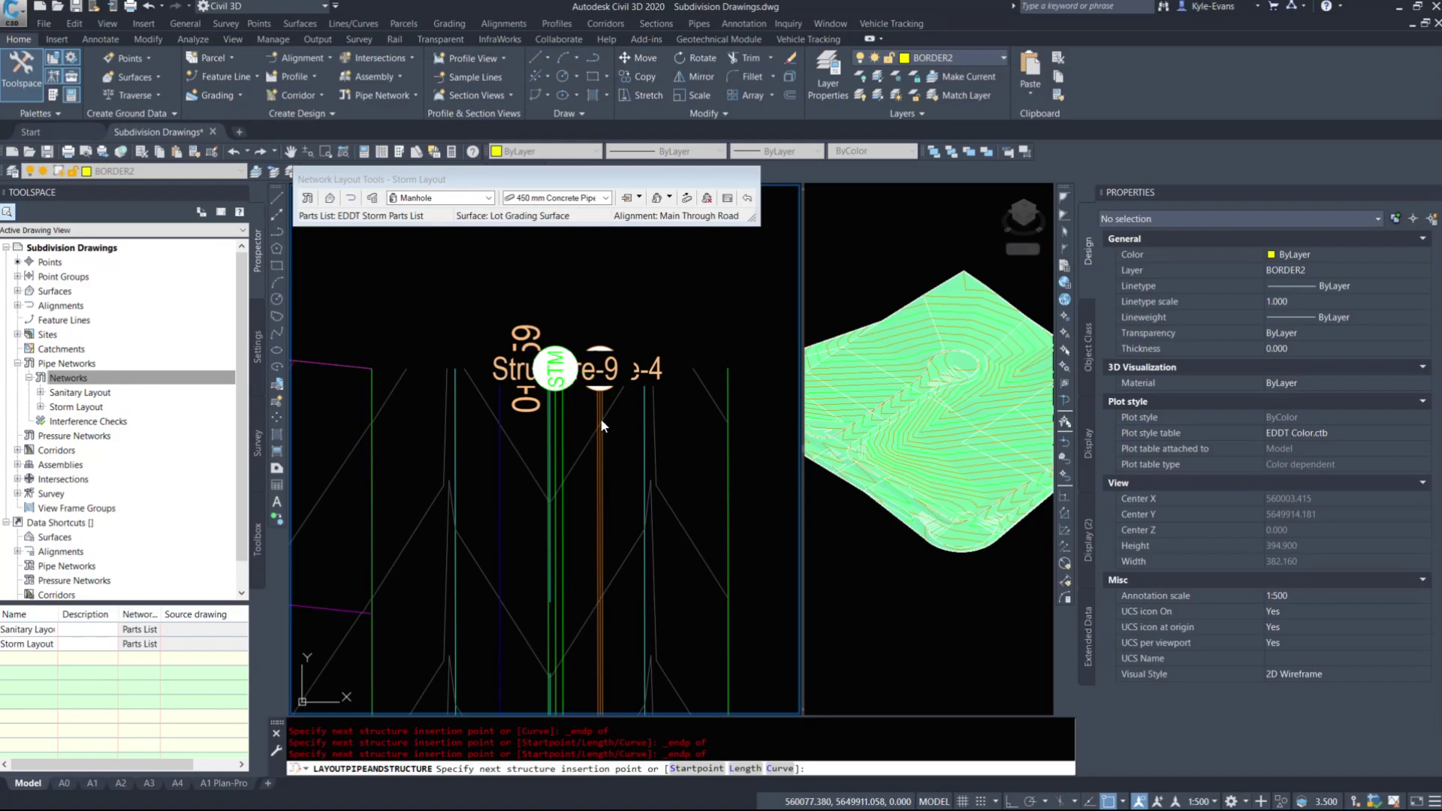
pyautogui.scroll(-6, 622, 368)
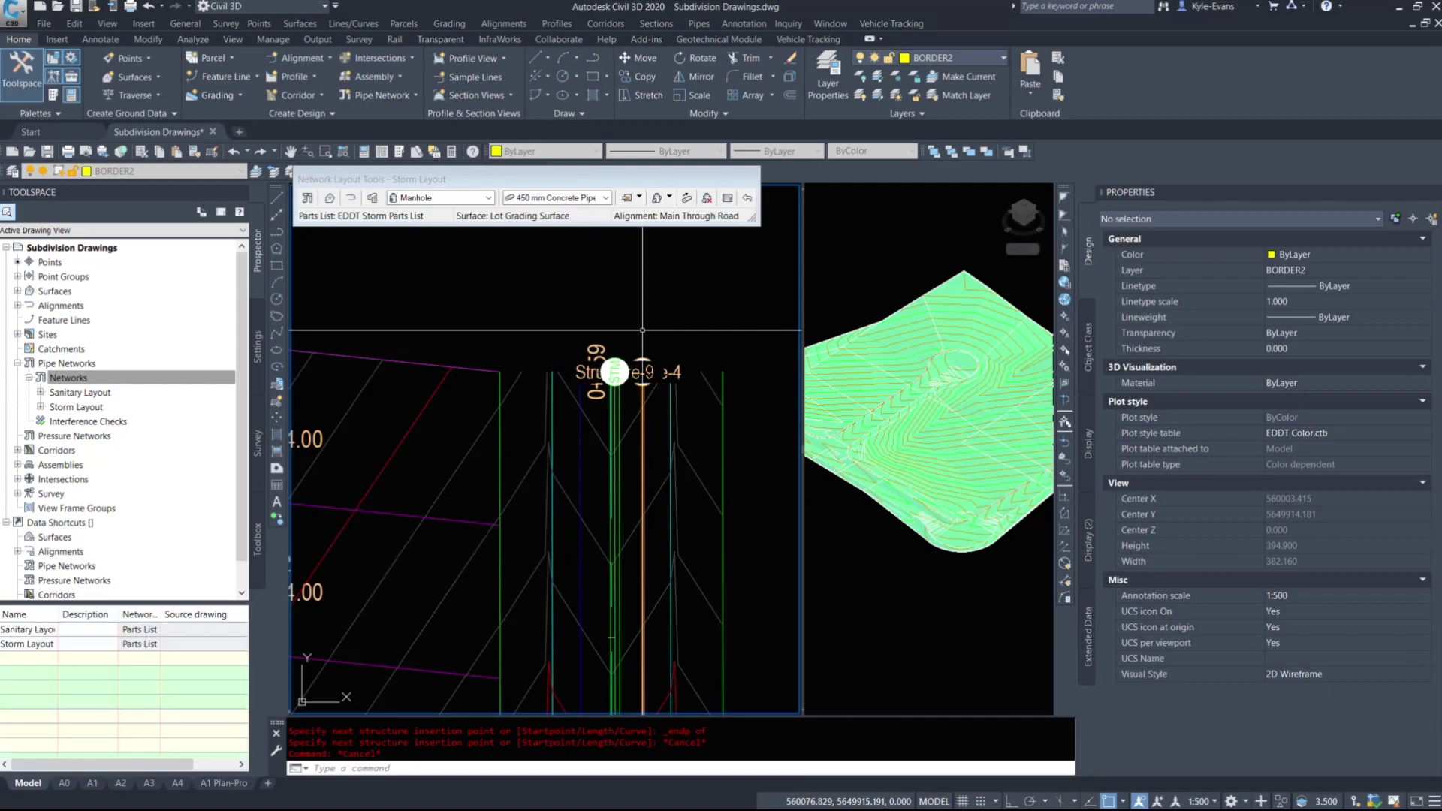
pyautogui.press('Escape')
pyautogui.press('Escape')
# Step: Change the storm network's reference alignment to Culdesac Entrance Road
pyautogui.scroll(4, 465, 257)
pyautogui.scroll(4, 507, 385)
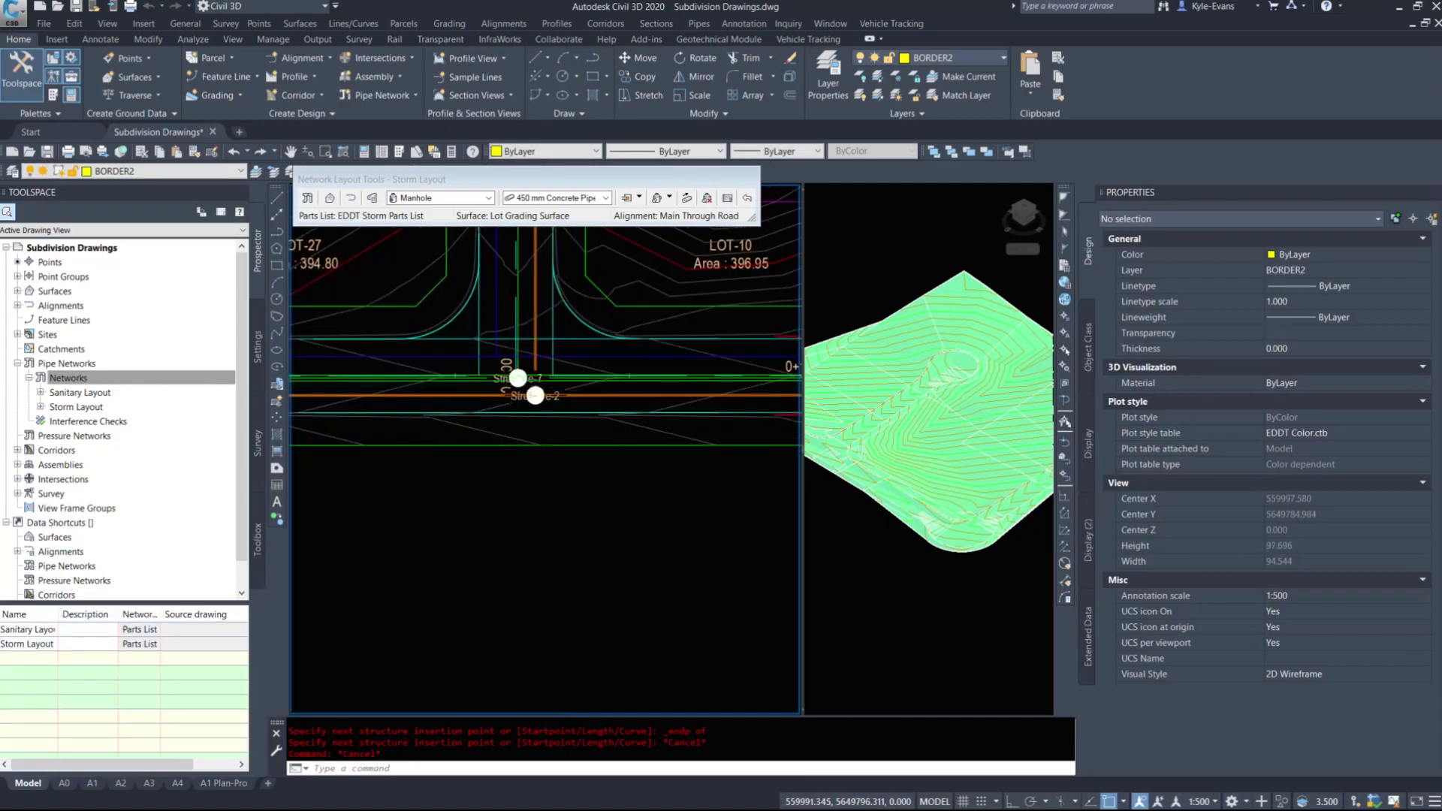
pyautogui.click(351, 198)
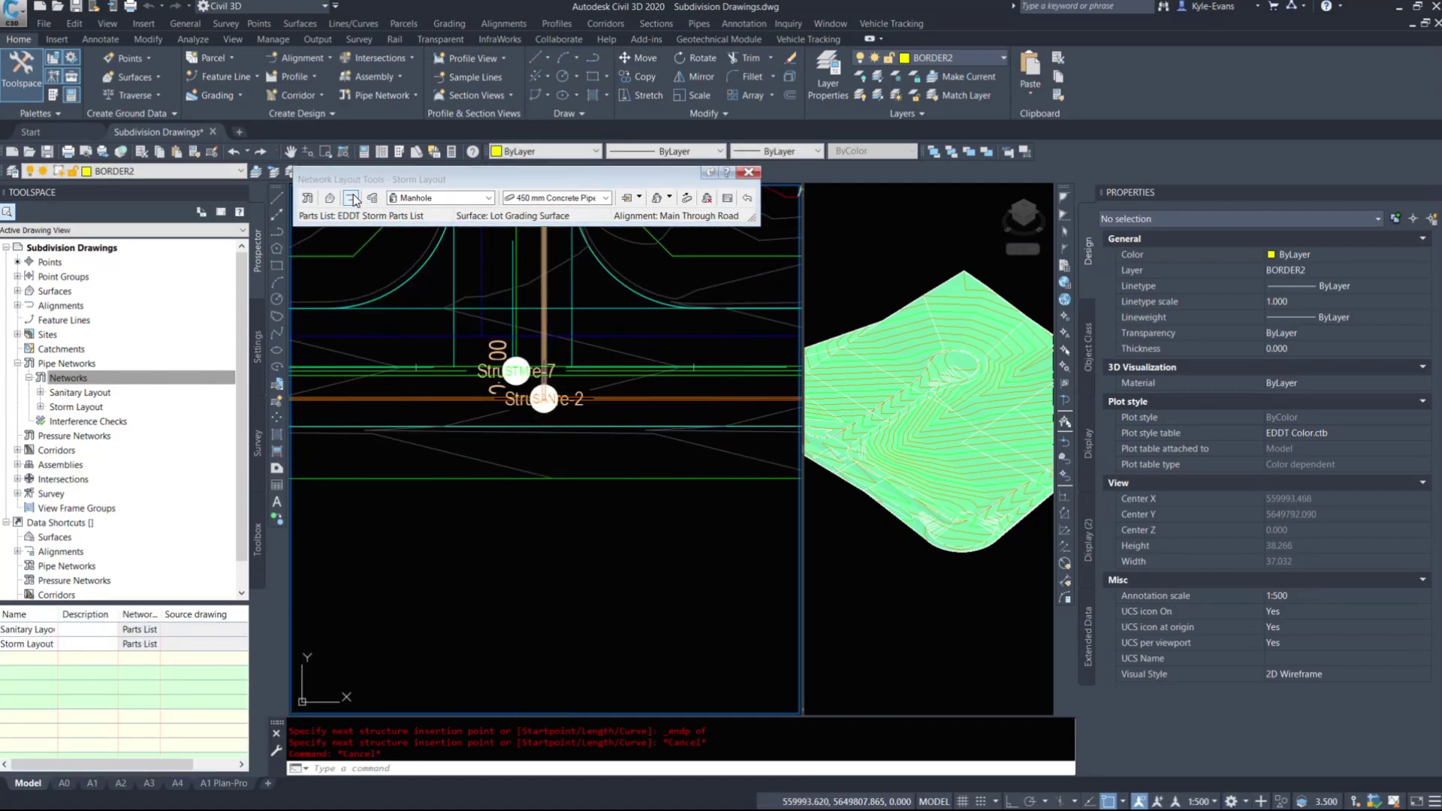
pyautogui.click(601, 158)
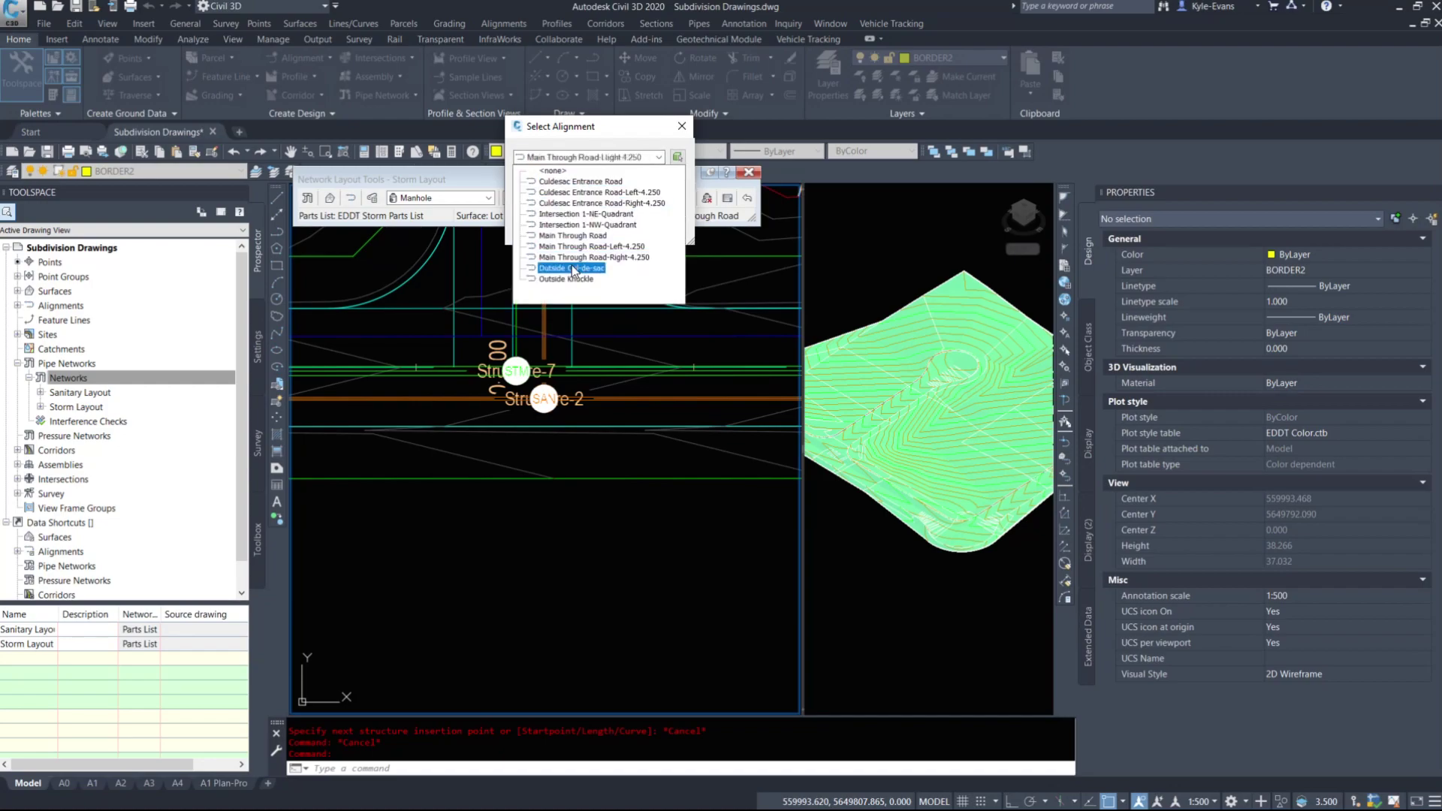
pyautogui.click(571, 181)
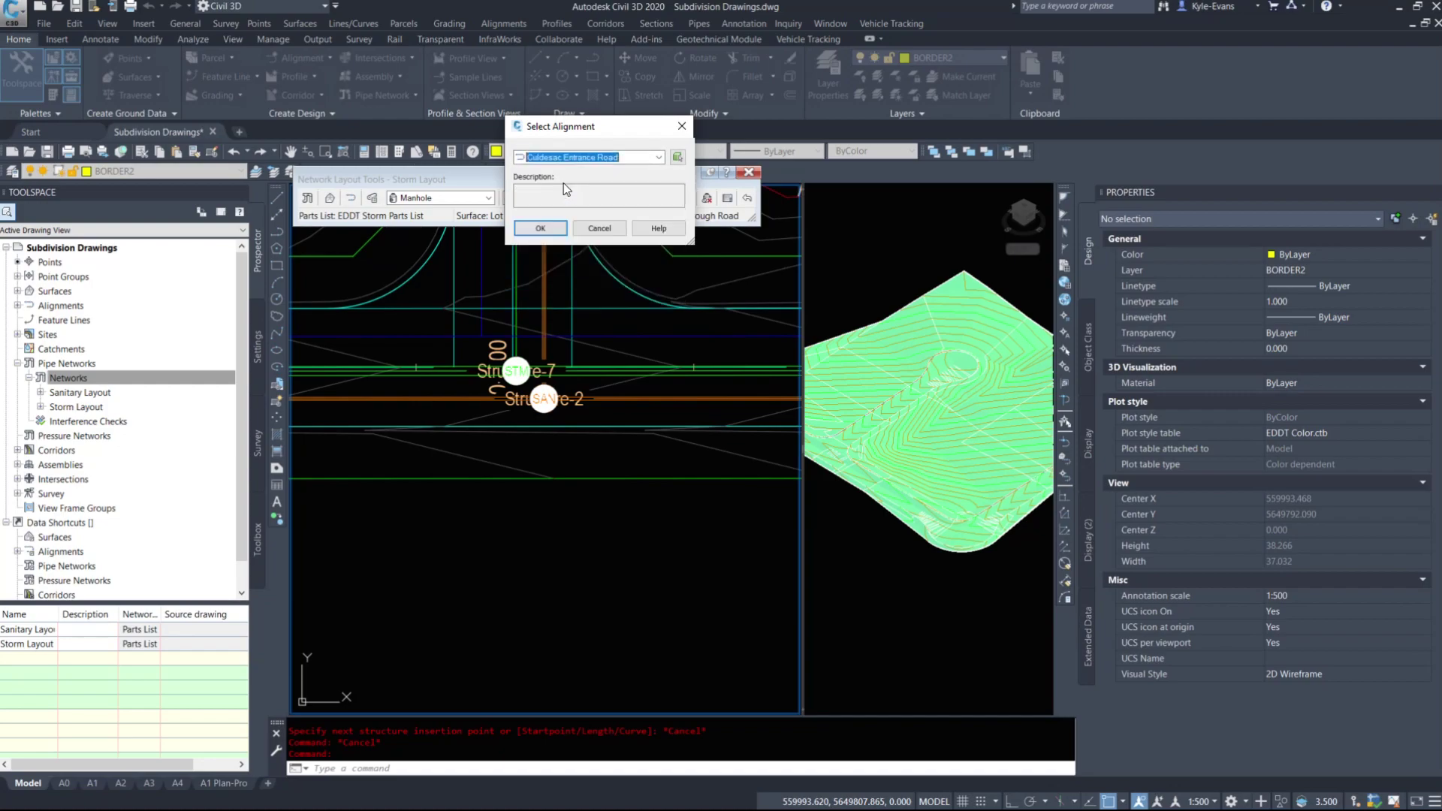
pyautogui.click(538, 226)
# Step: Draw a storm pipe from the intersection manhole north to a new manhole at the cul-de-sac line's end near 0+079, and finish
pyautogui.click(655, 197)
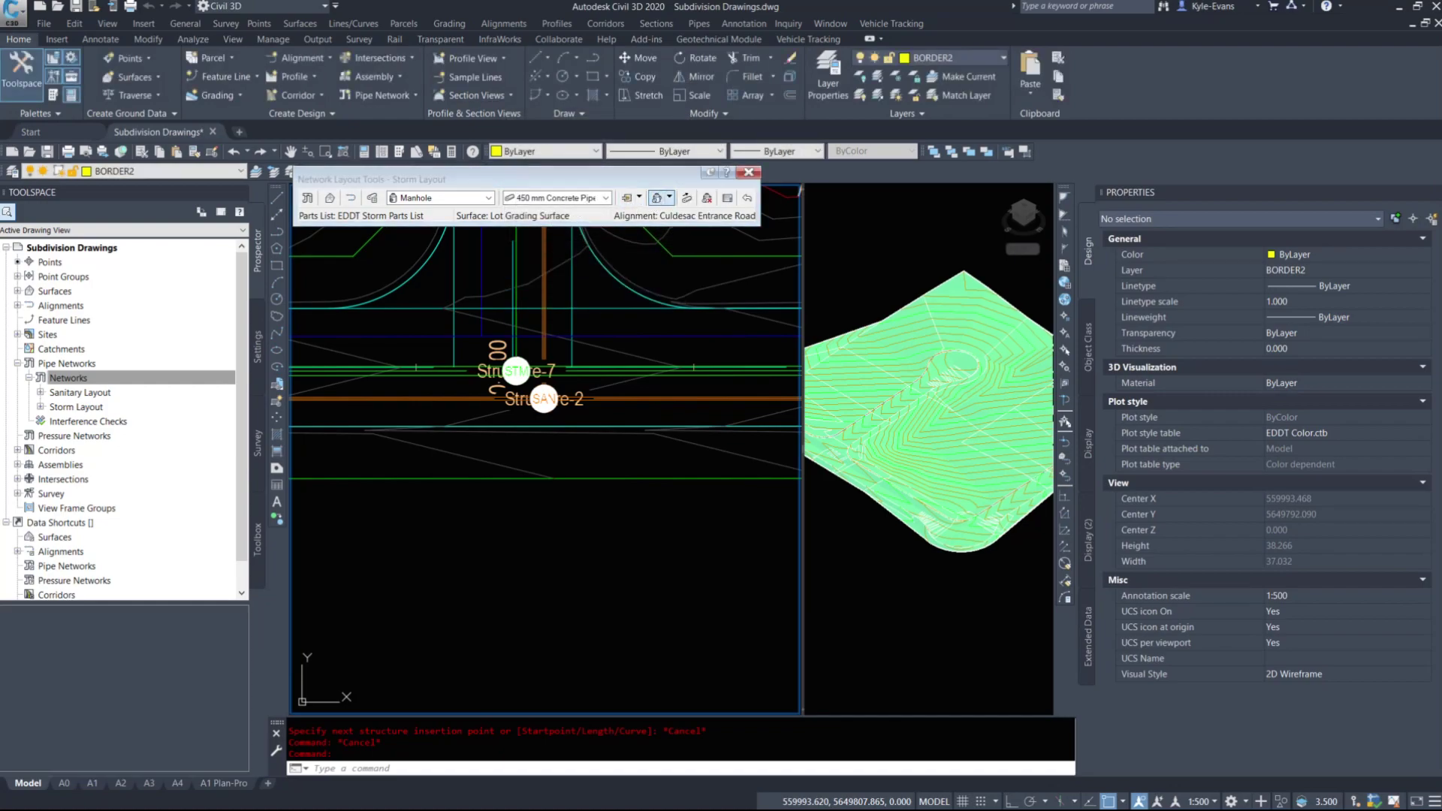
pyautogui.scroll(5, 539, 349)
pyautogui.scroll(-5, 520, 403)
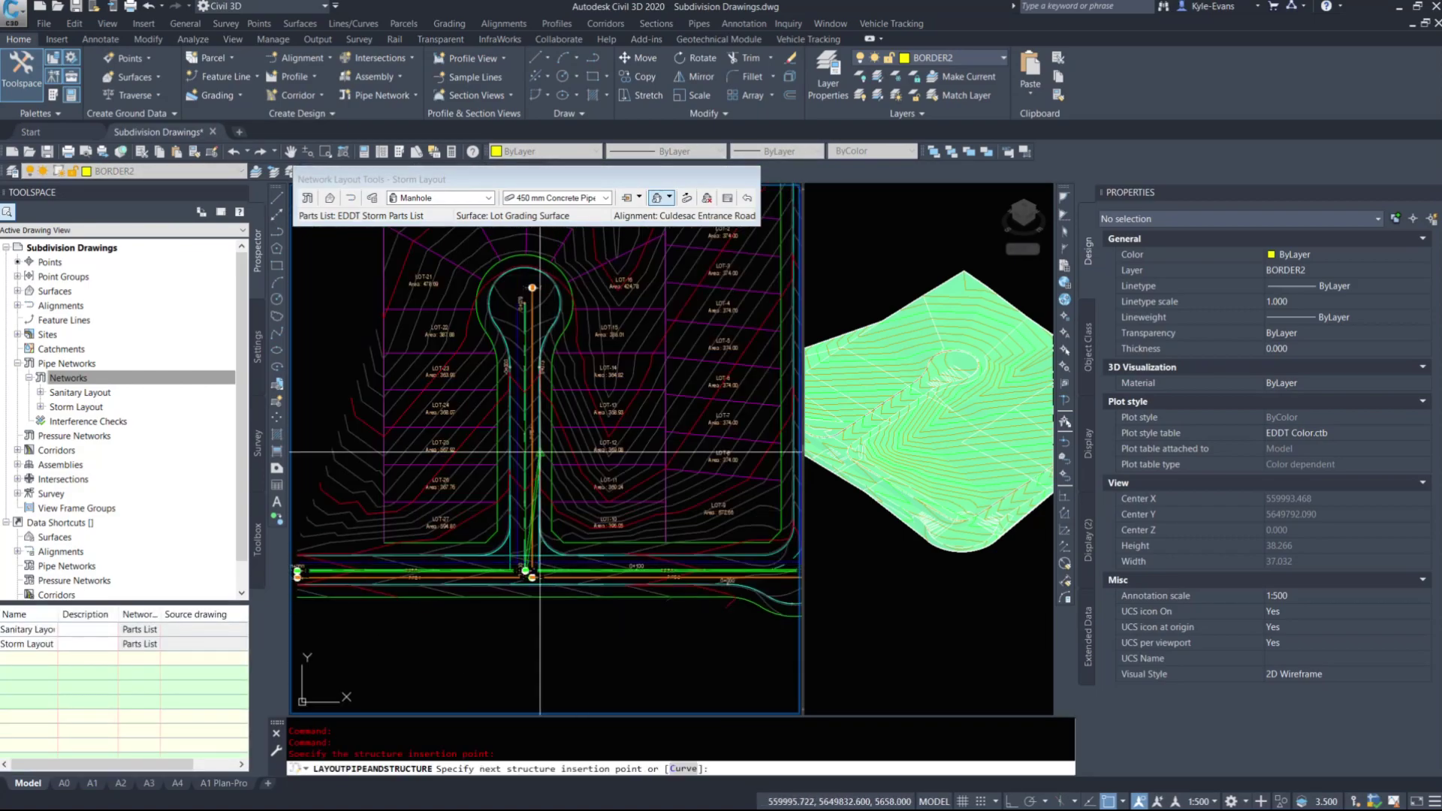
pyautogui.scroll(5, 510, 351)
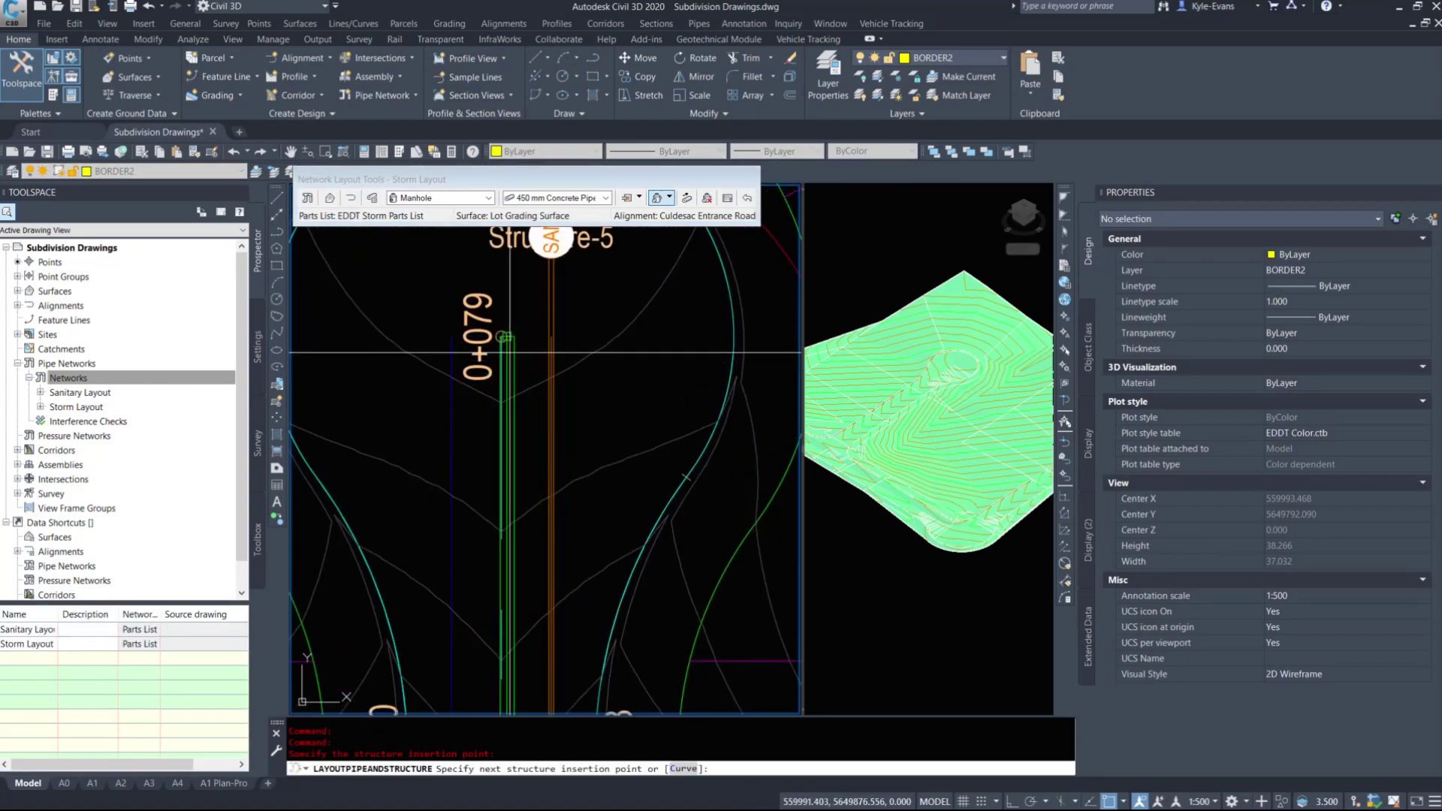
pyautogui.click(504, 336)
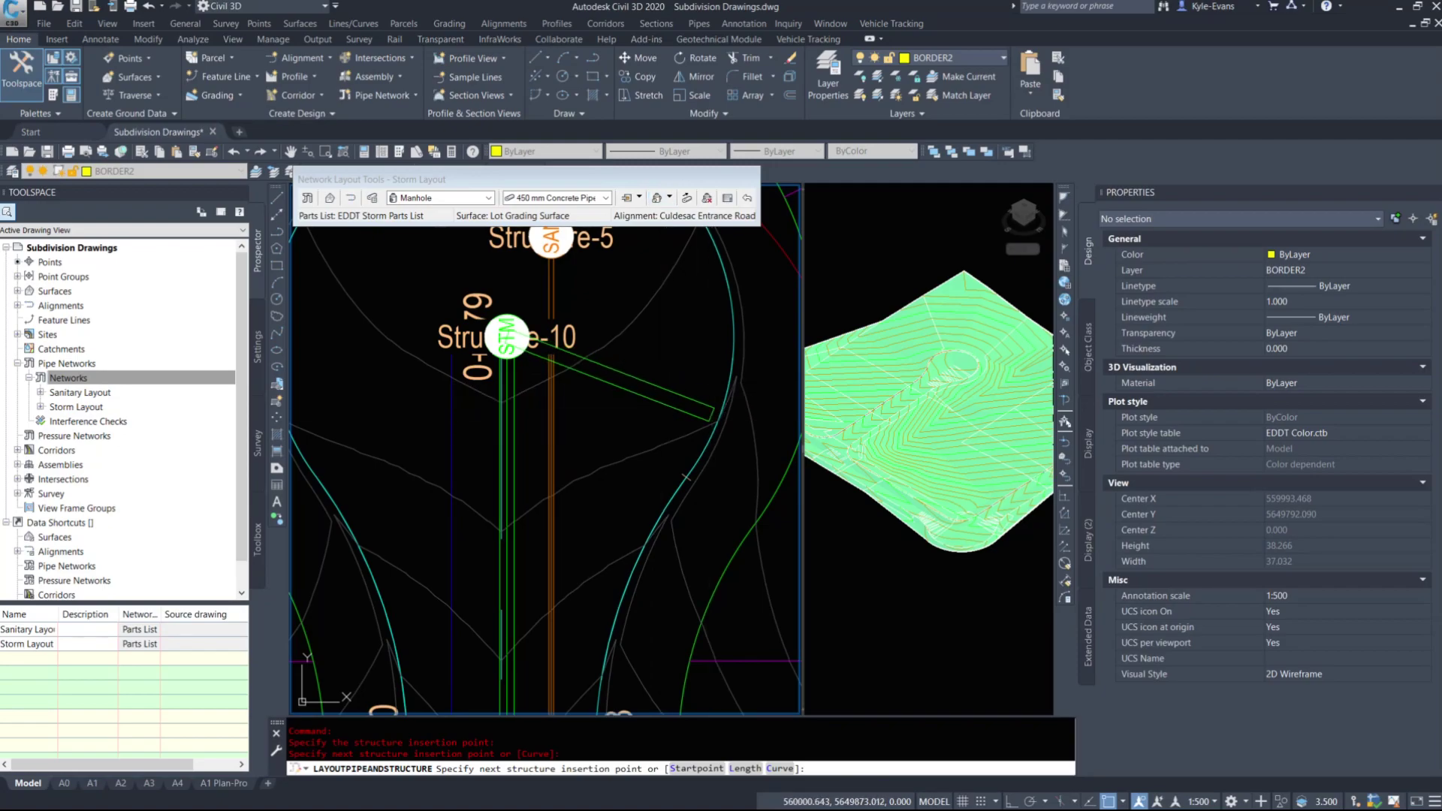
pyautogui.press('Escape')
# Step: Examine the storm pipe beside the sanitary pipe along the cul-de-sac road, from the bulb to the intersection
pyautogui.scroll(-2, 661, 450)
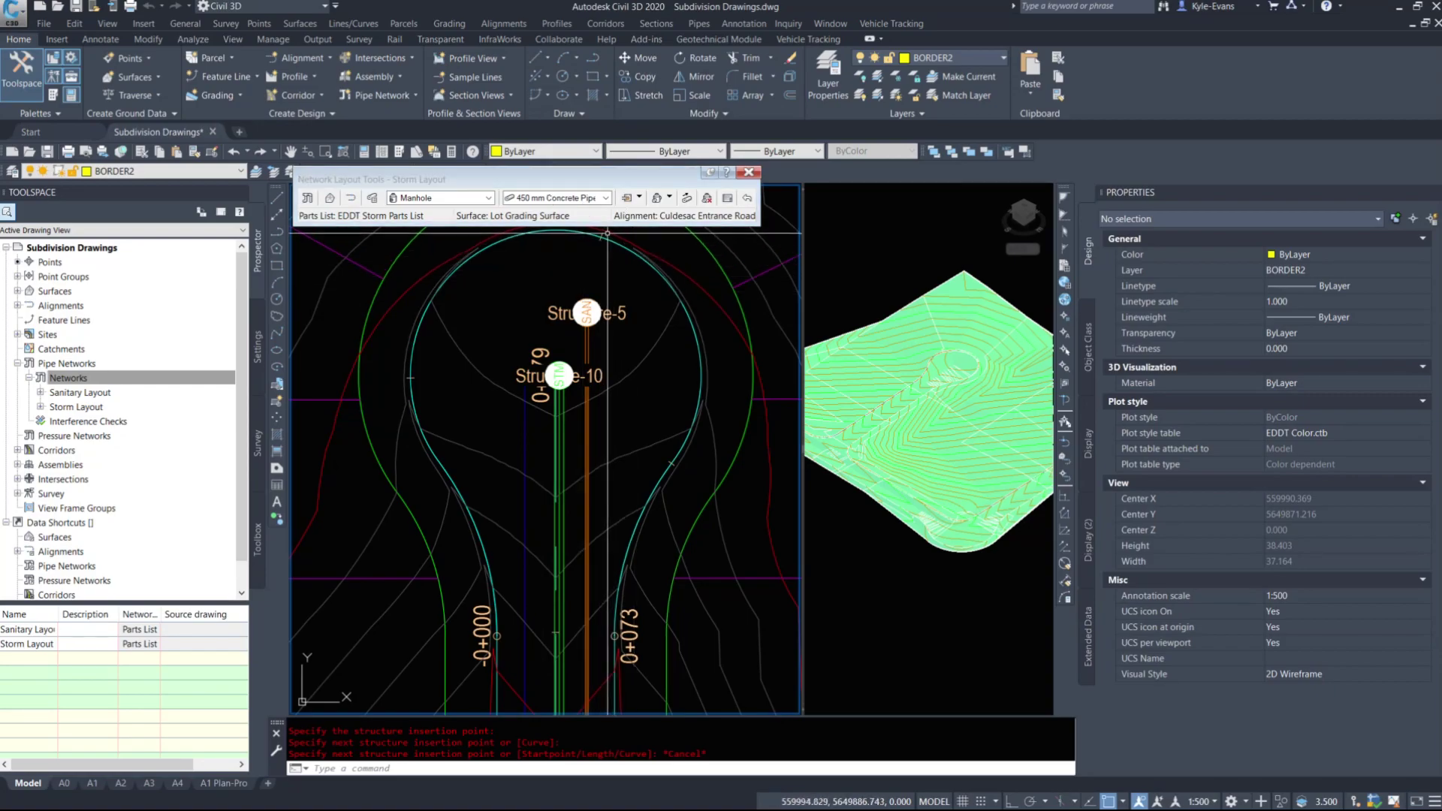
pyautogui.scroll(-1, 557, 364)
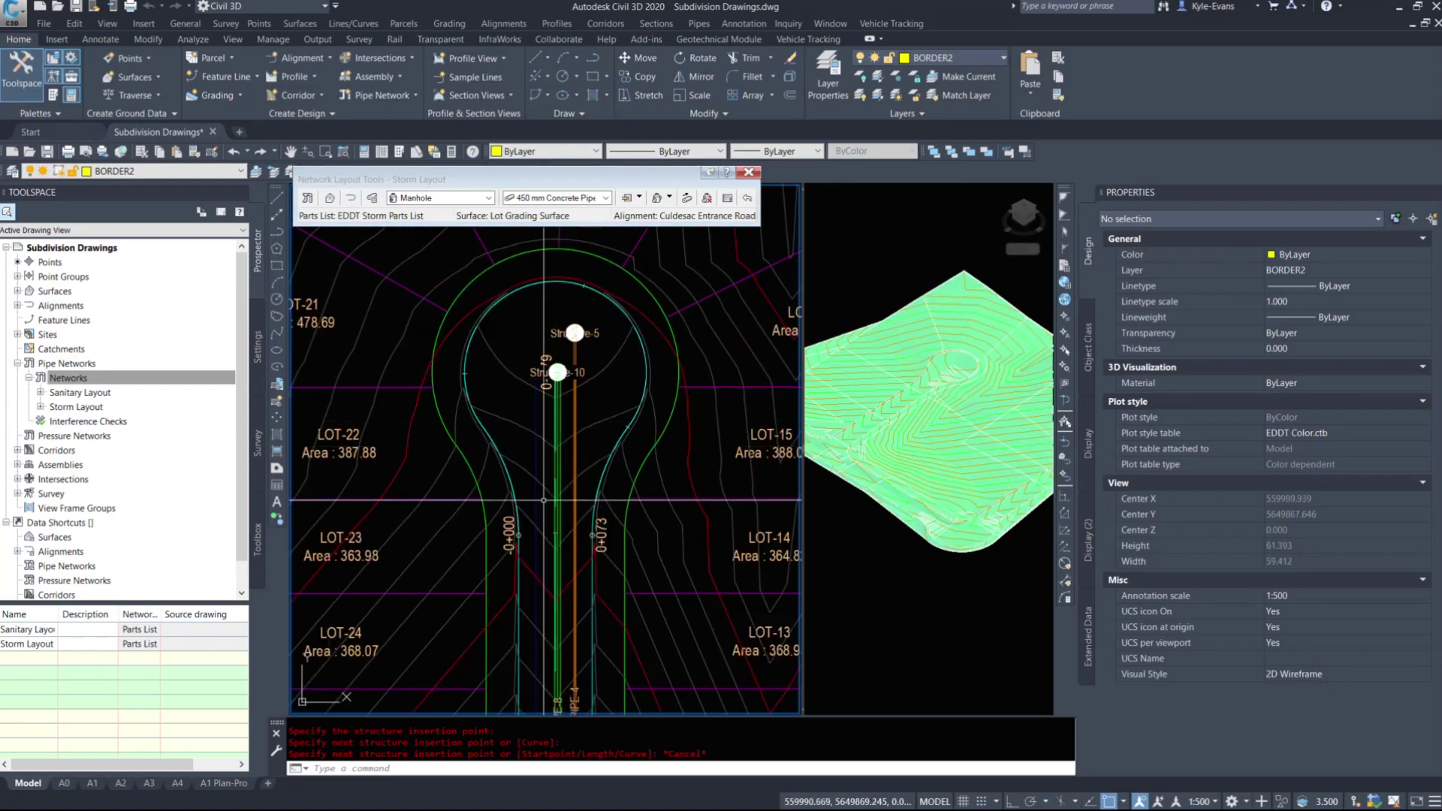
pyautogui.moveTo(558, 571); pyautogui.dragTo(509, 293, button='middle')
pyautogui.moveTo(509, 638); pyautogui.dragTo(509, 293, button='middle')
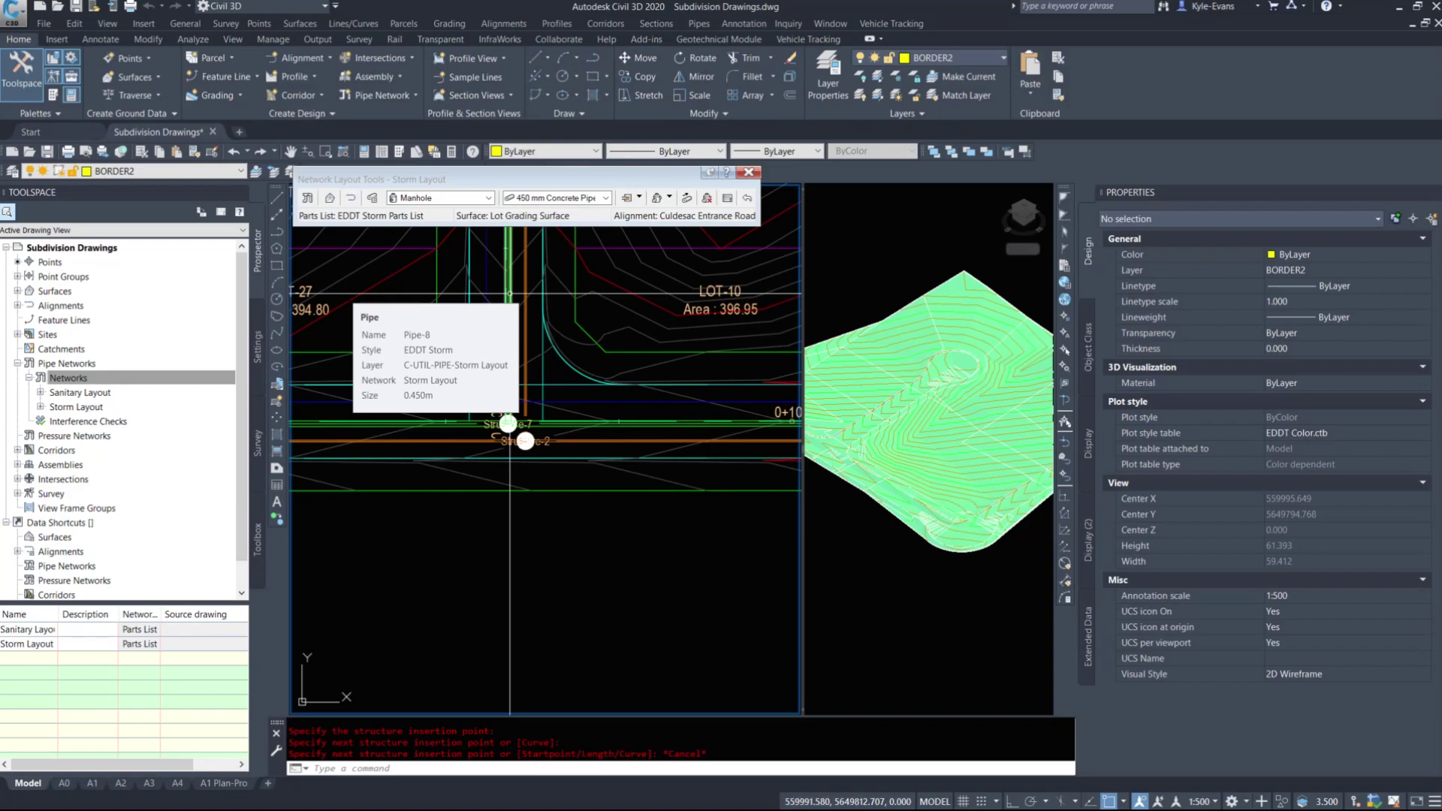
pyautogui.moveTo(738, 348); pyautogui.dragTo(720, 521, button='middle')
pyautogui.moveTo(661, 339); pyautogui.dragTo(625, 565, button='middle')
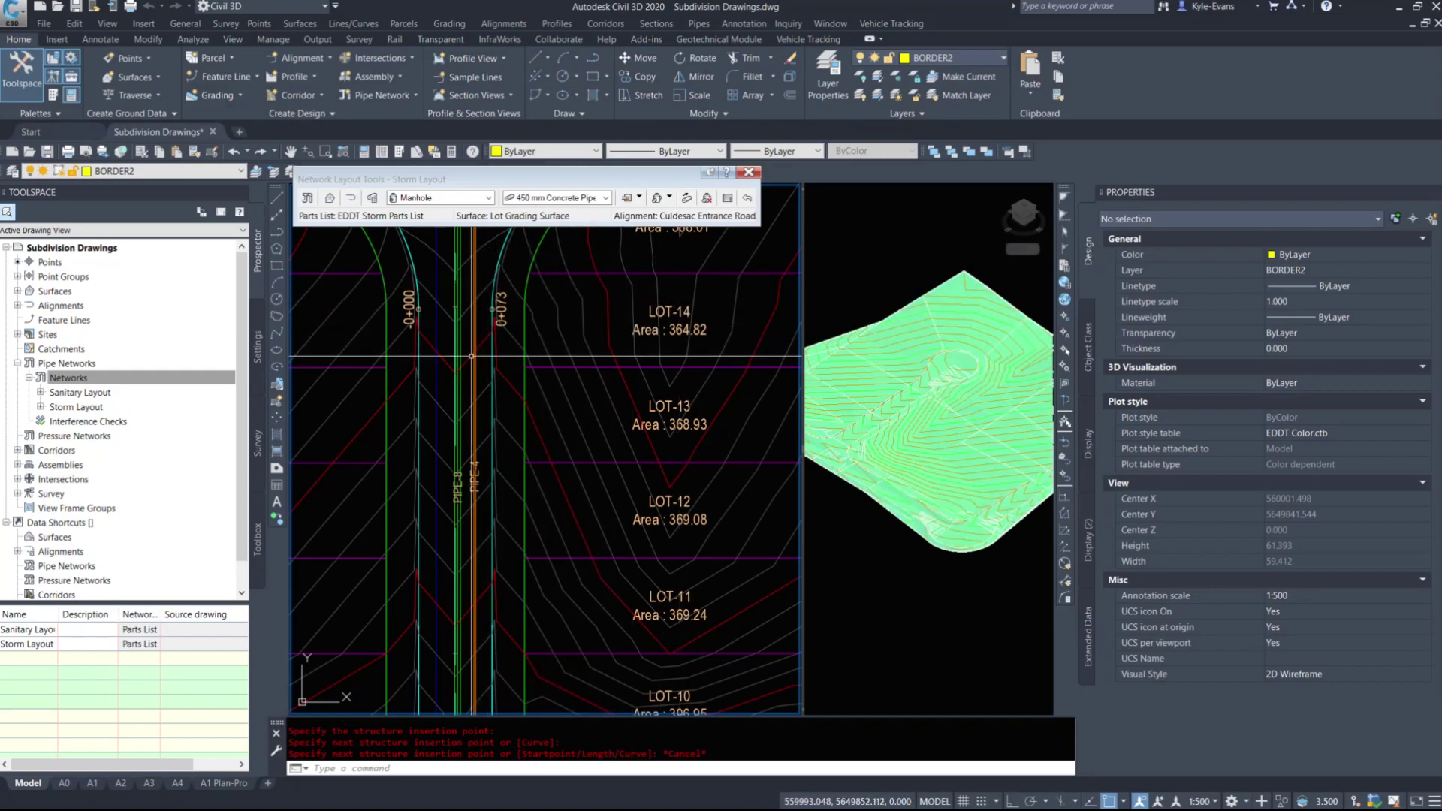
# Step: Set the storm network's structure to Catchbasin and its pipe to 250 mm PVC Pipe
pyautogui.moveTo(616, 399); pyautogui.dragTo(636, 566, button='middle')
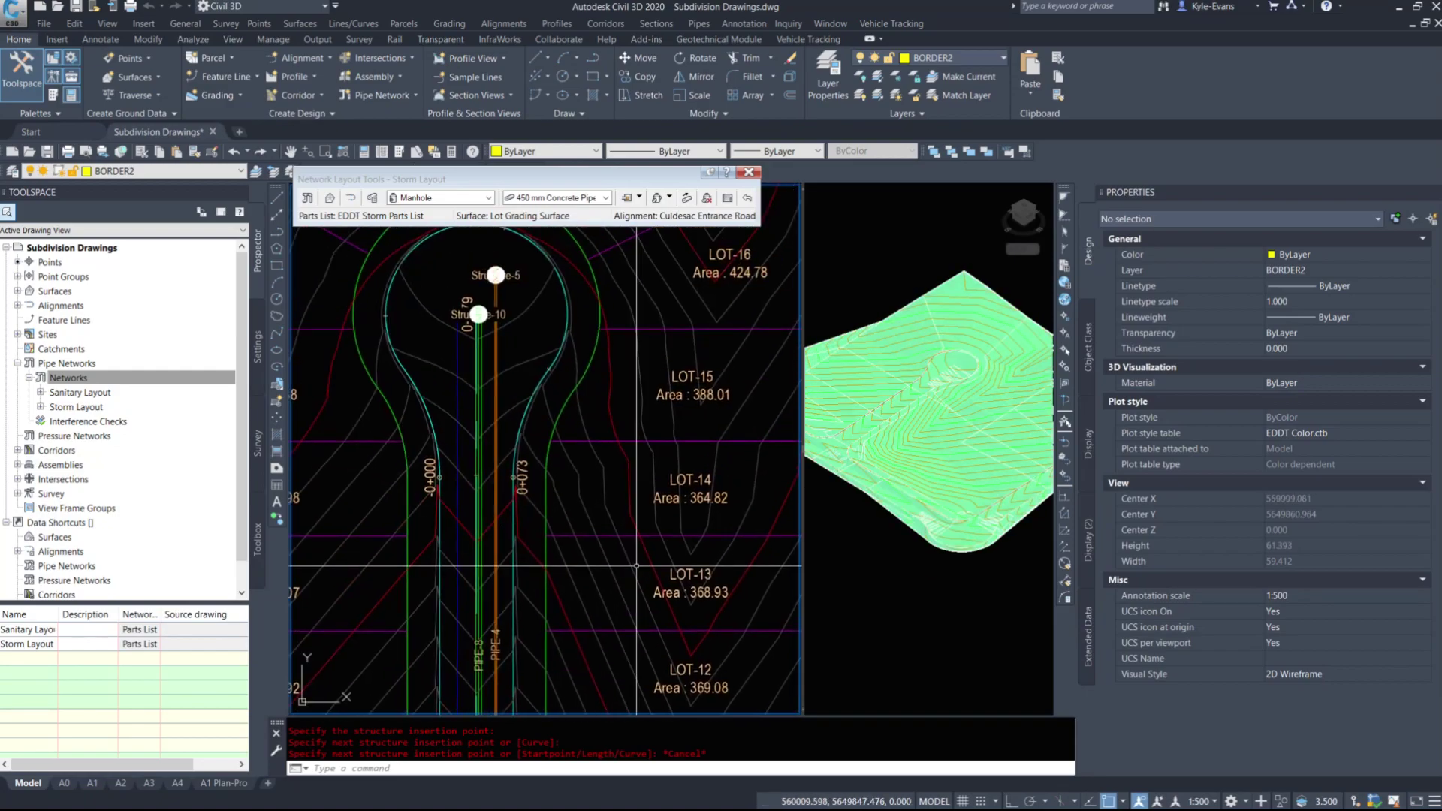
pyautogui.moveTo(637, 566)
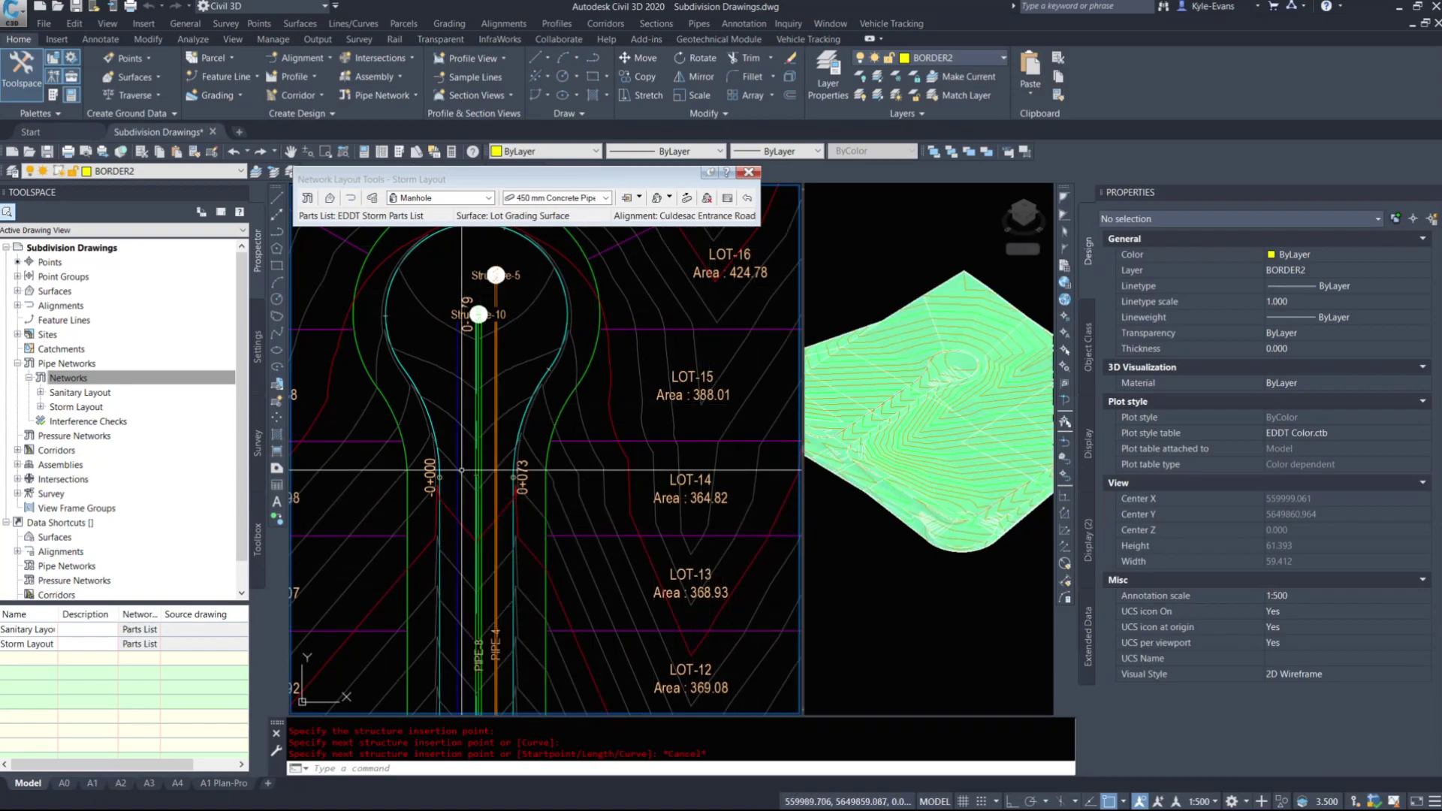
pyautogui.scroll(-7, 574, 526)
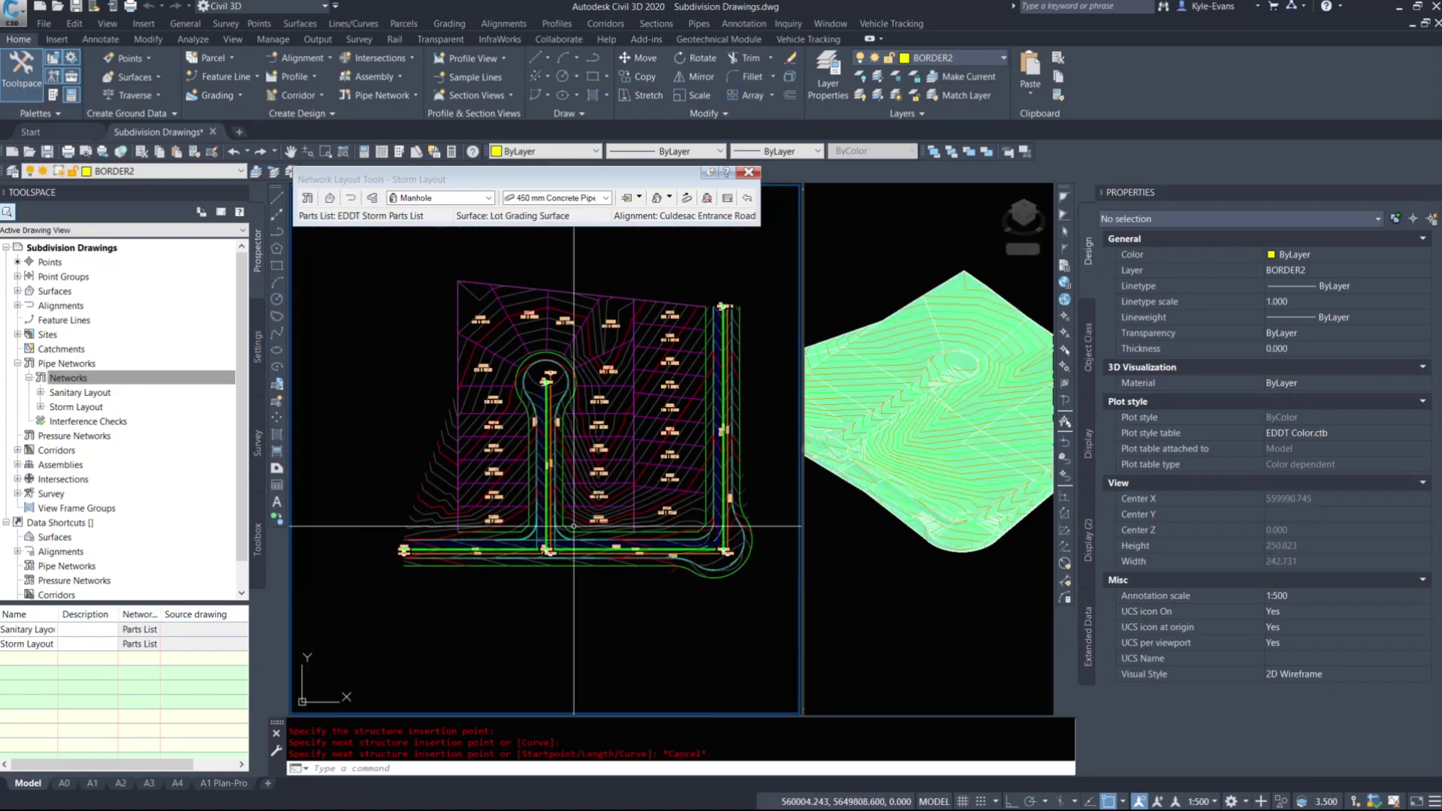
pyautogui.scroll(6, 574, 526)
pyautogui.click(462, 198)
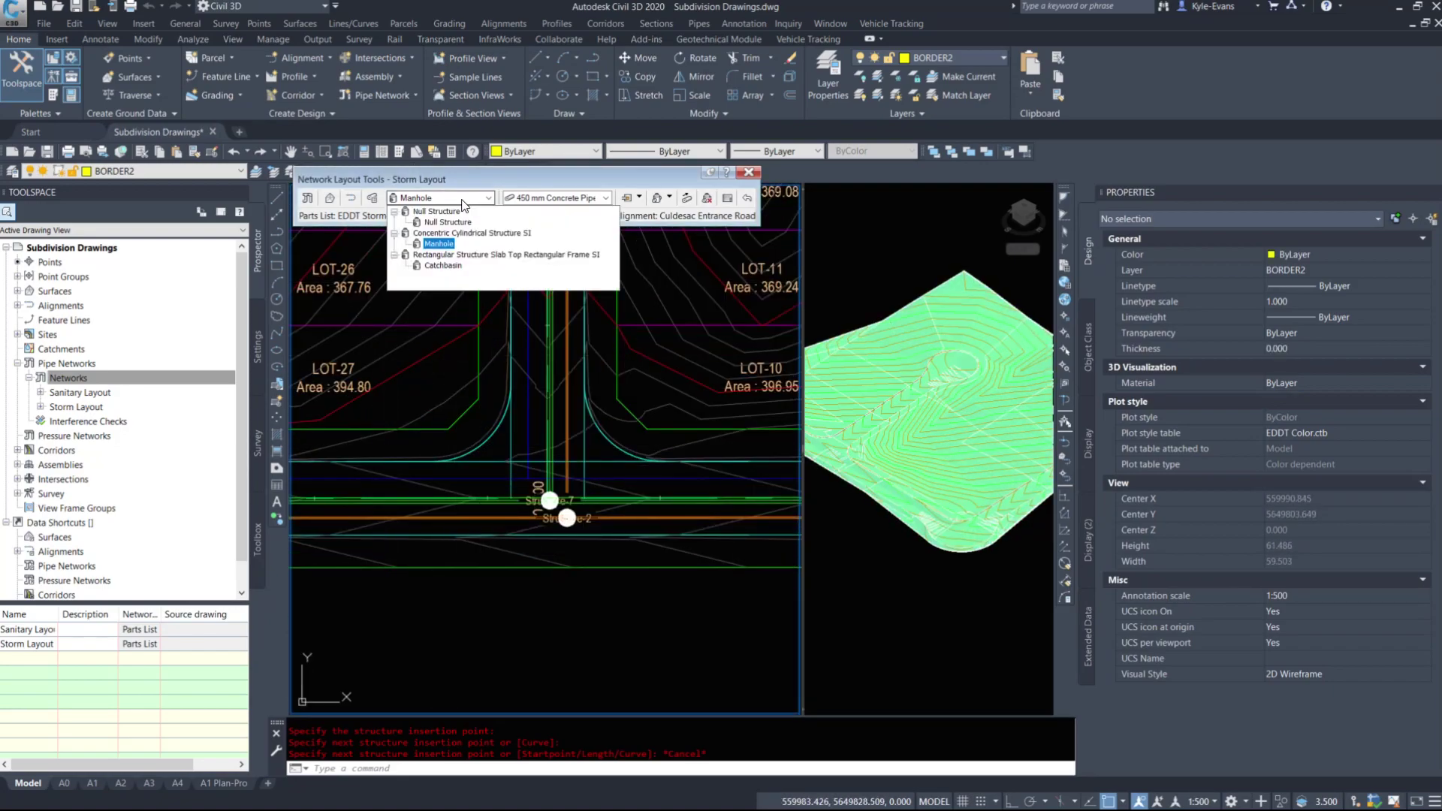
pyautogui.click(440, 264)
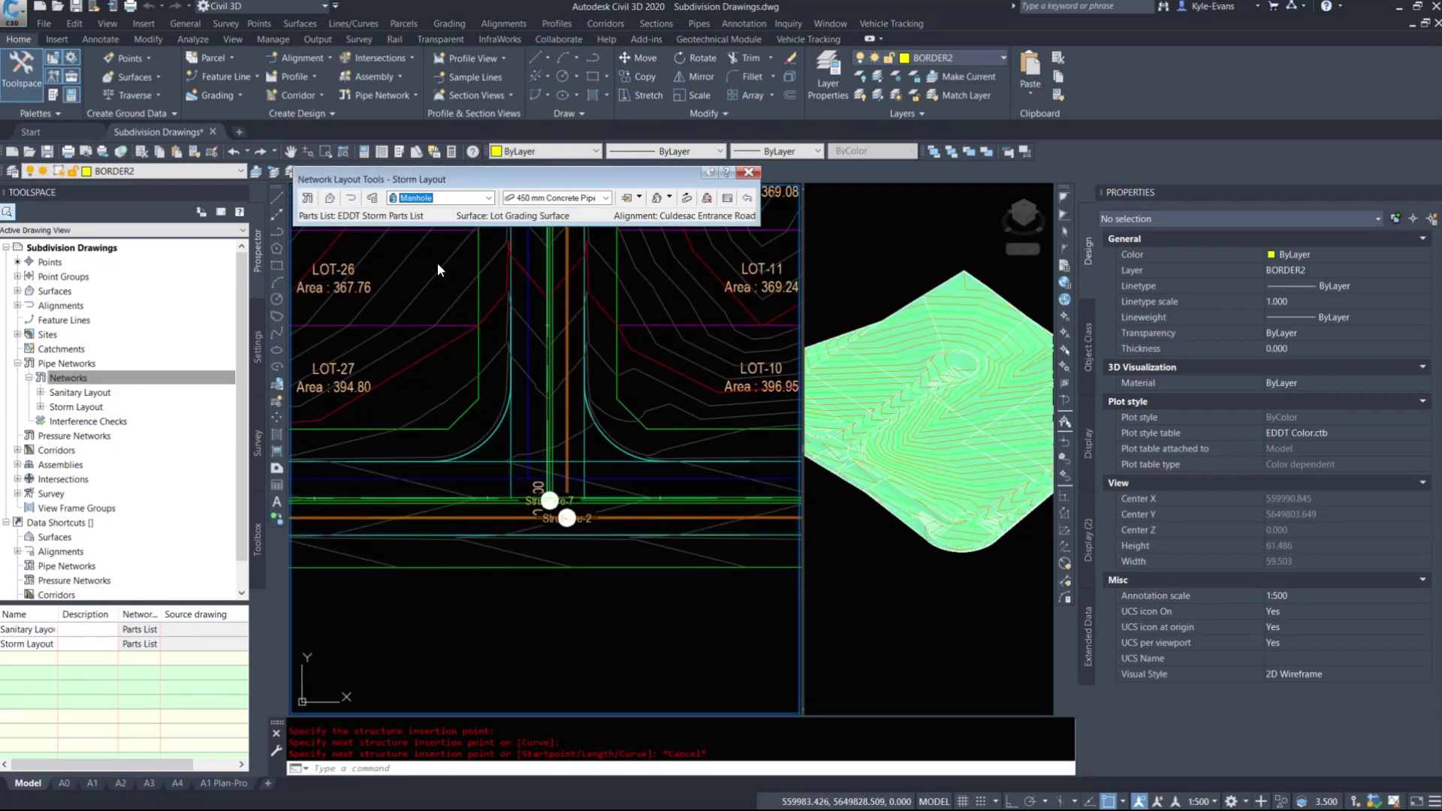
pyautogui.click(572, 199)
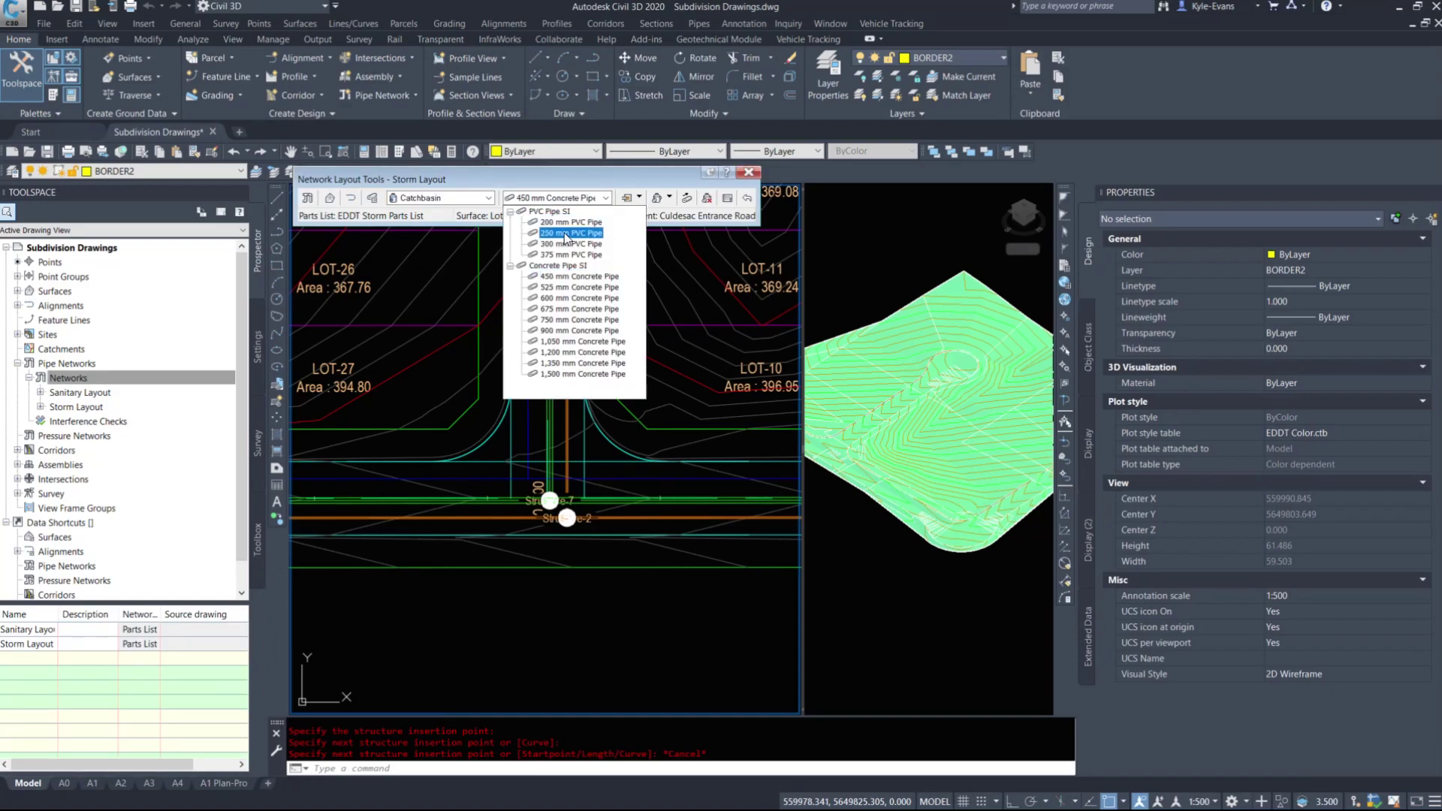
pyautogui.click(569, 234)
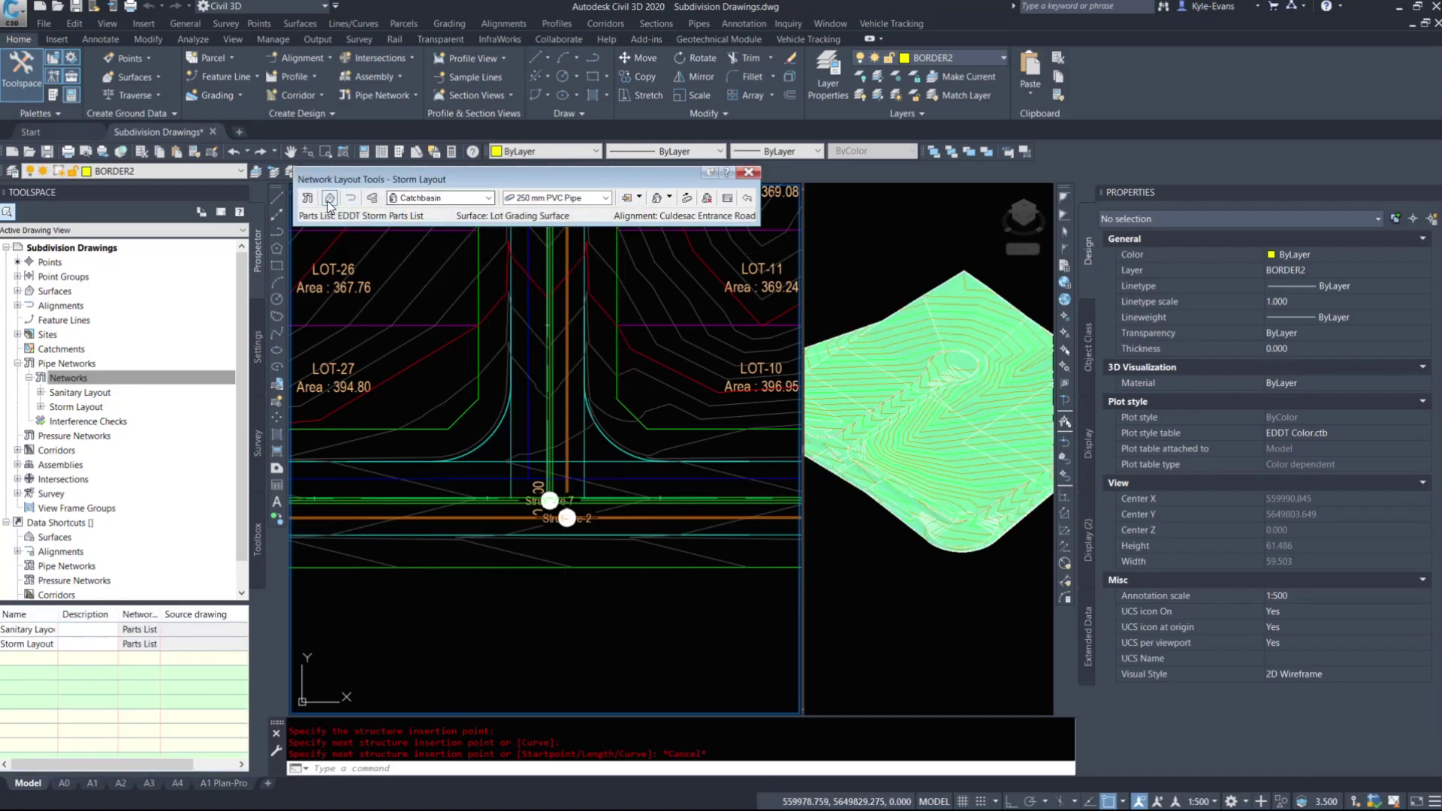
# Step: Change the storm network's reference alignment to Main Through Road
pyautogui.click(349, 199)
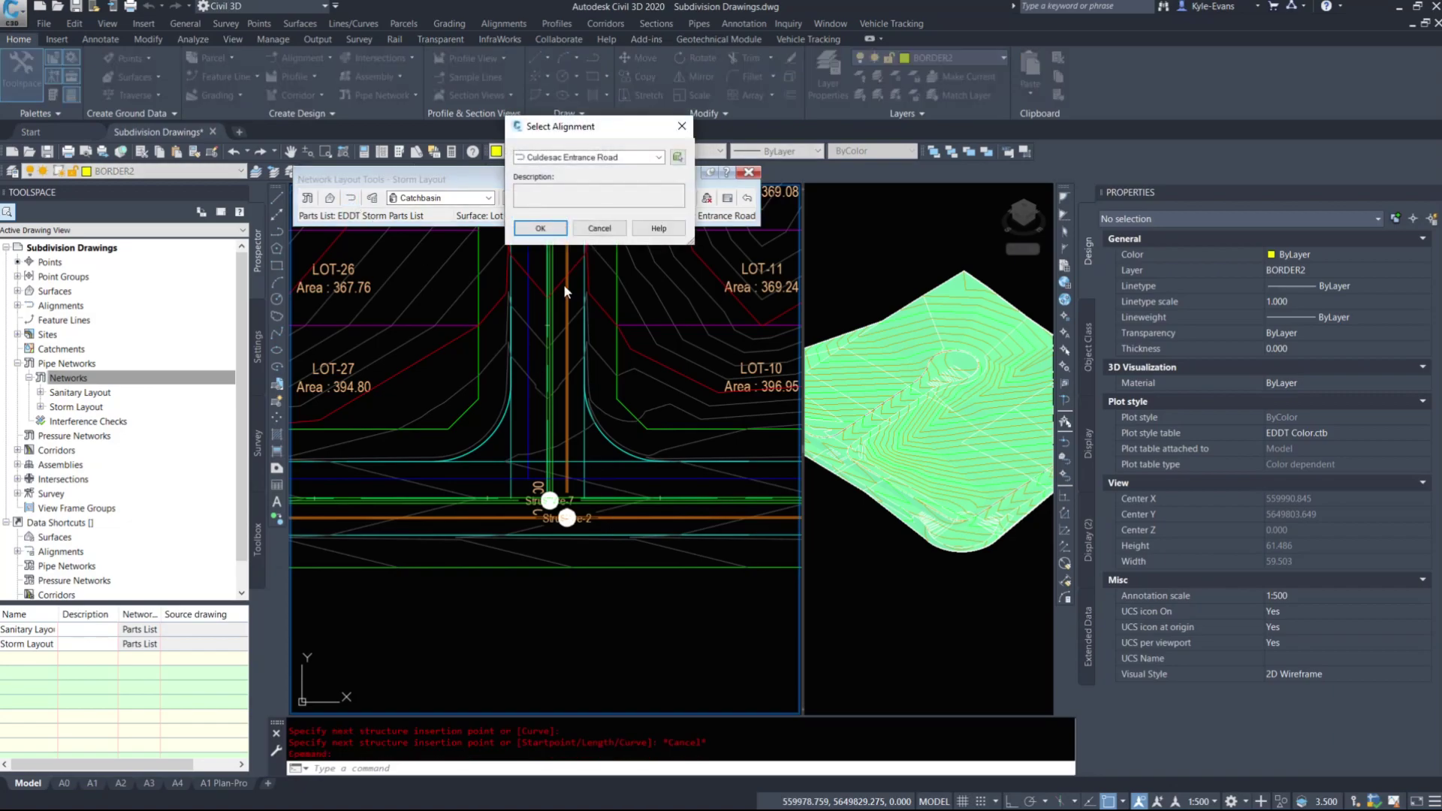
pyautogui.click(580, 161)
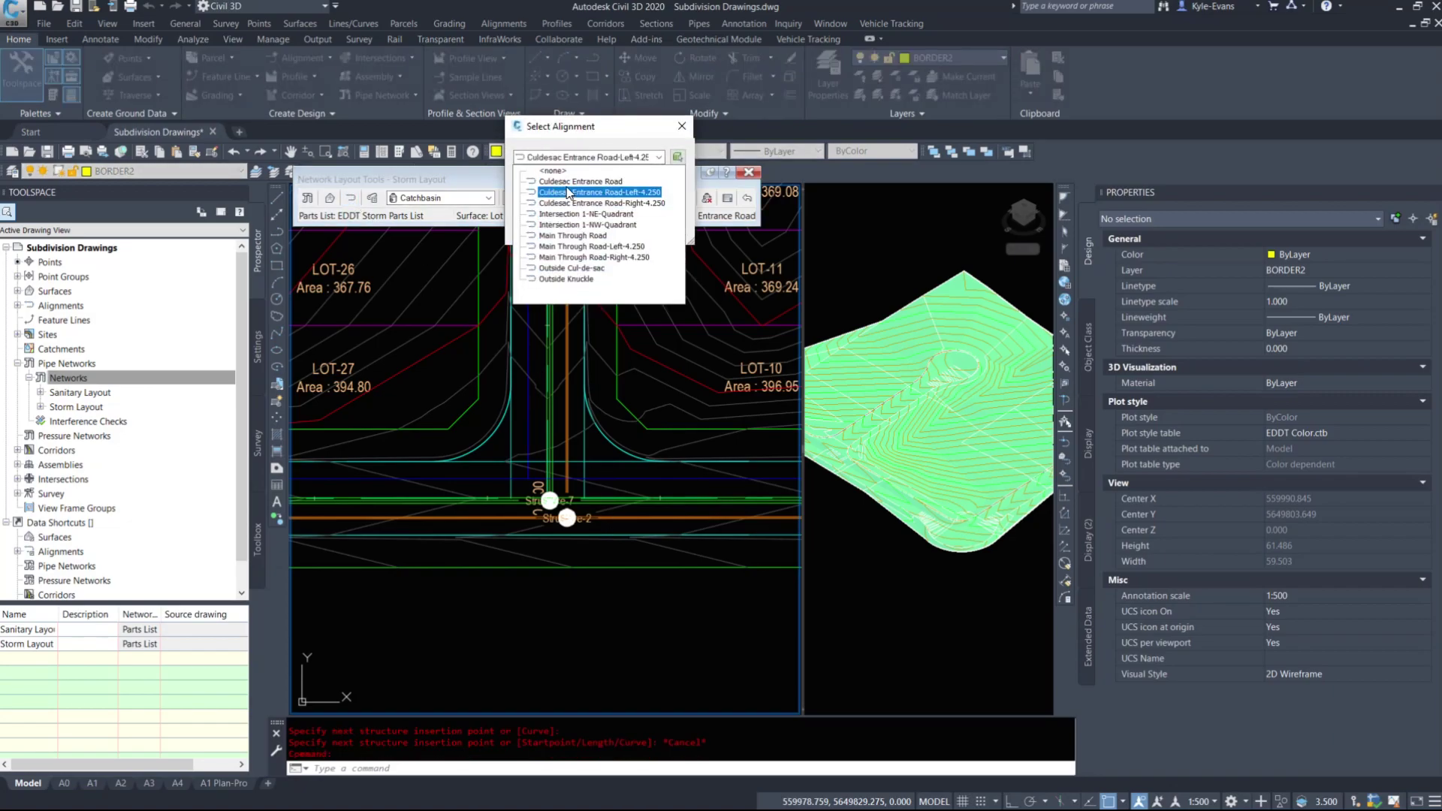
pyautogui.click(573, 236)
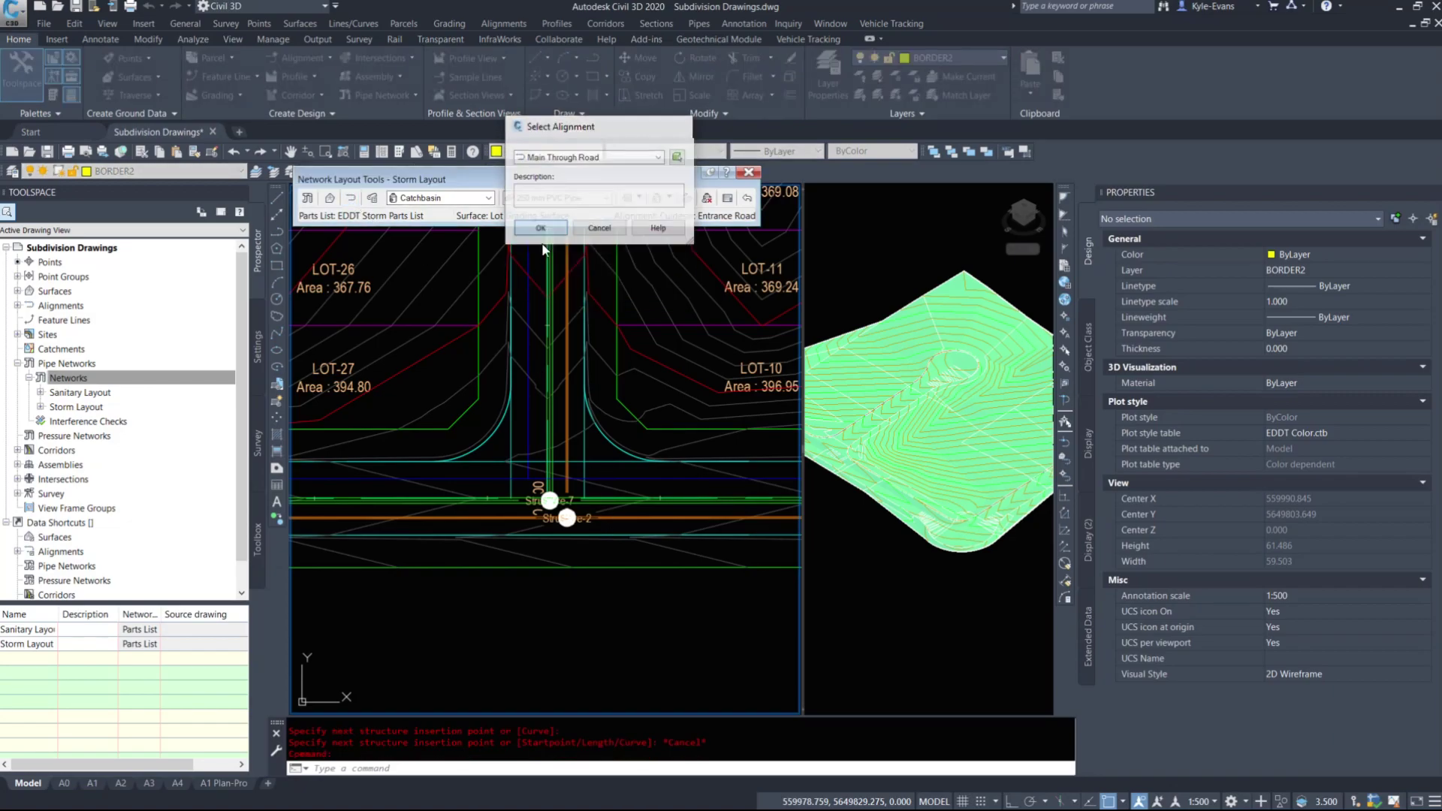
pyautogui.click(556, 225)
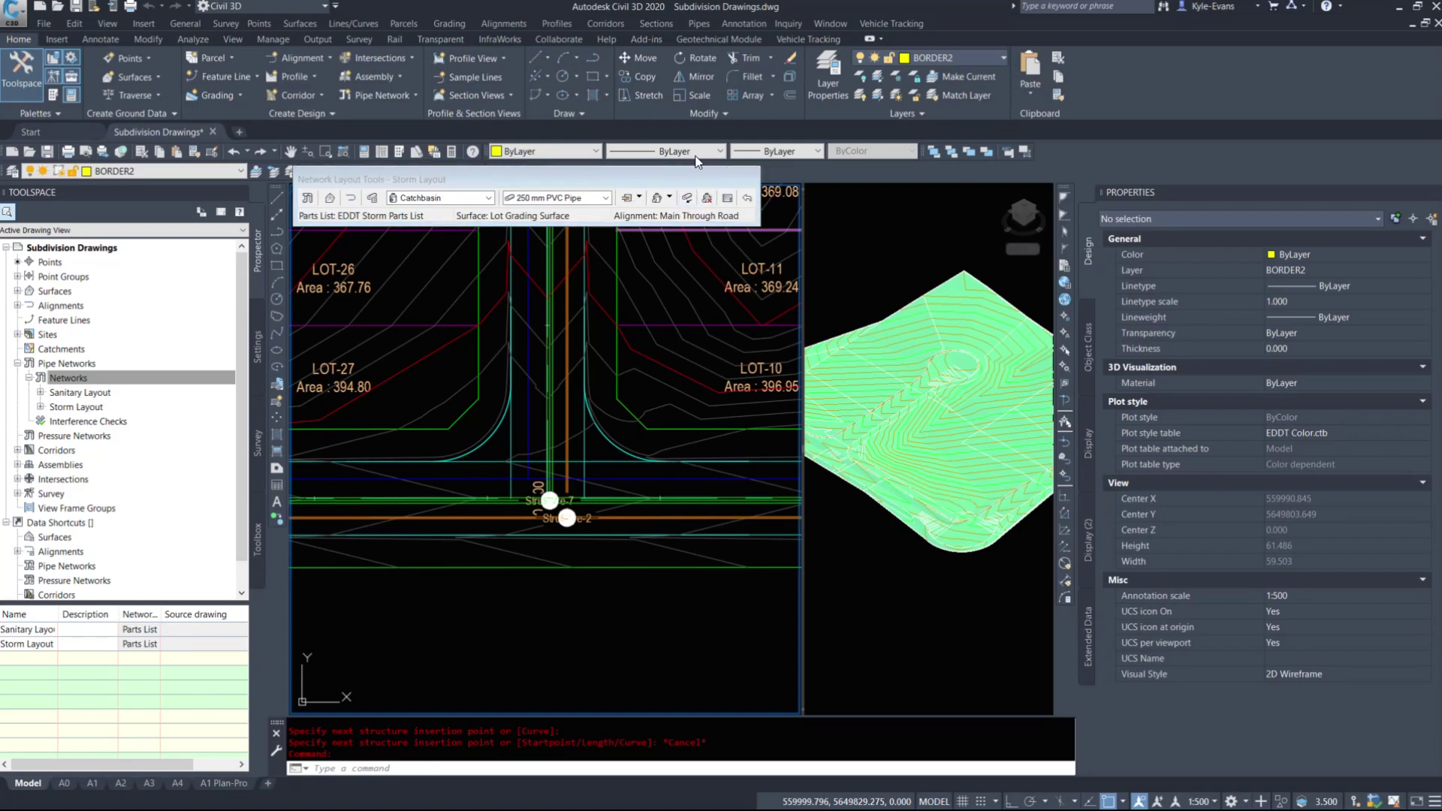
# Step: Place a catchbasin on the intersection's east curb return with a Nearest snap, connect its pipe to the intersection storm manhole, and finish
pyautogui.click(669, 198)
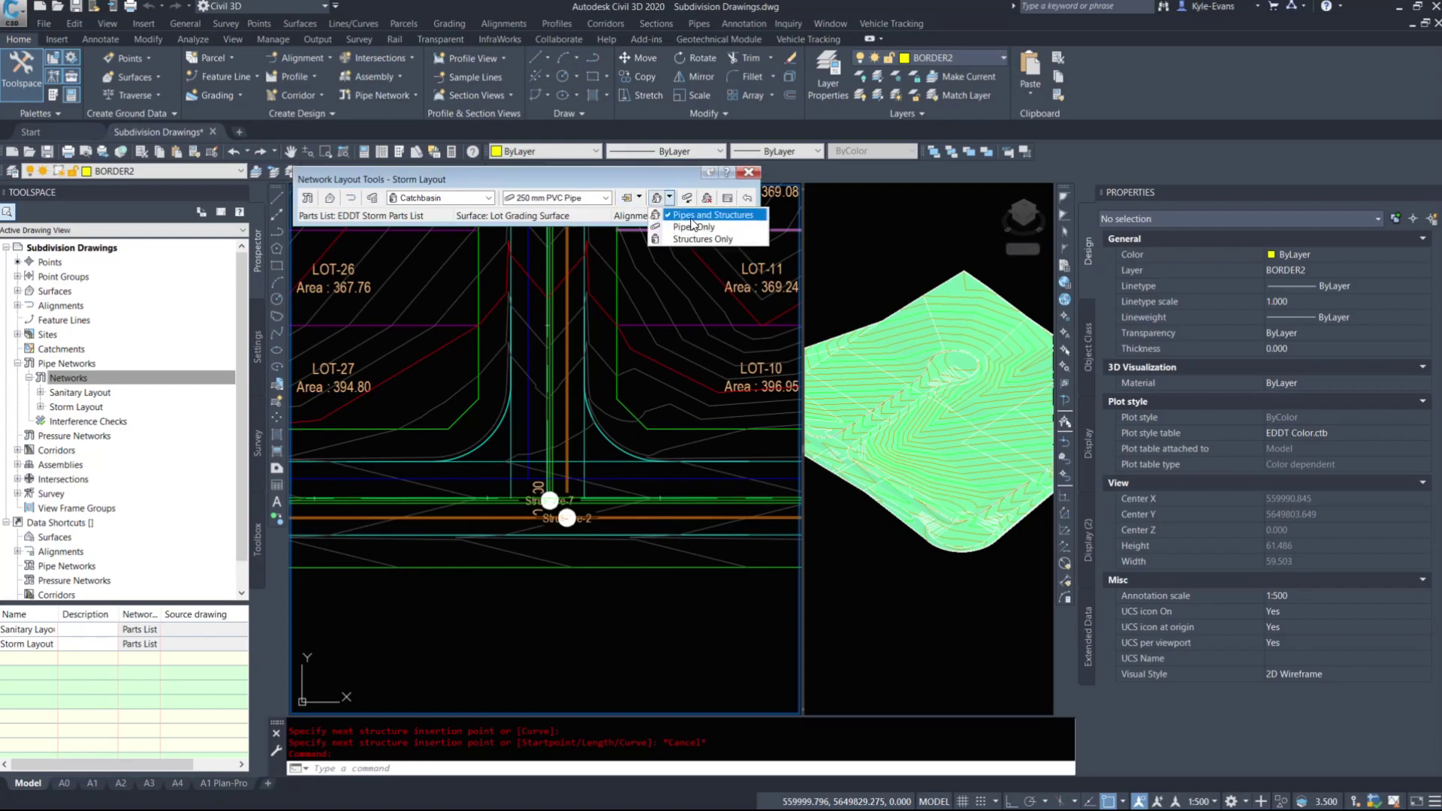
pyautogui.click(691, 217)
pyautogui.scroll(6, 619, 515)
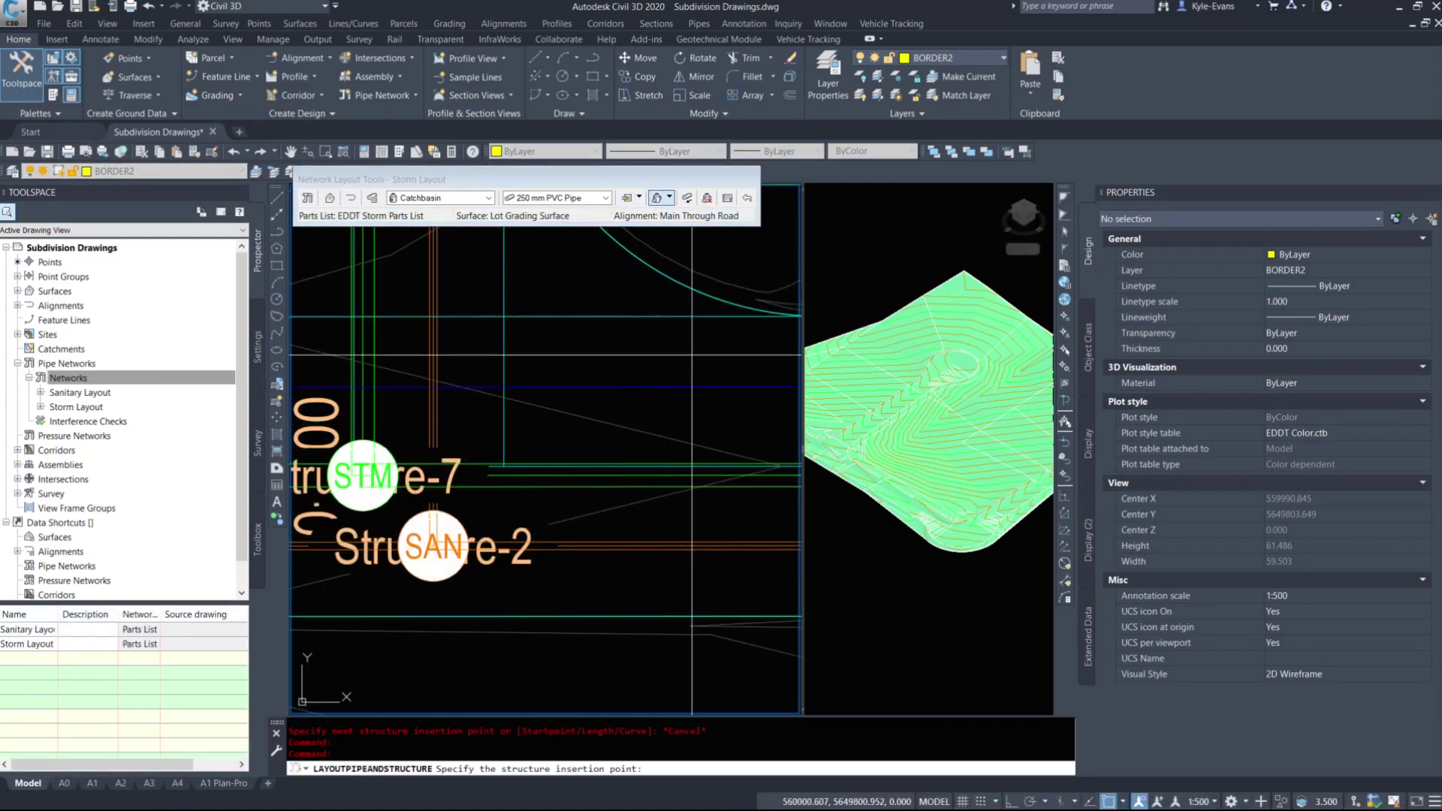
pyautogui.moveTo(692, 355); pyautogui.dragTo(592, 461, button='middle')
pyautogui.keyDown('shift'); pyautogui.rightClick(592, 344); pyautogui.keyUp('shift')
pyautogui.press('r')
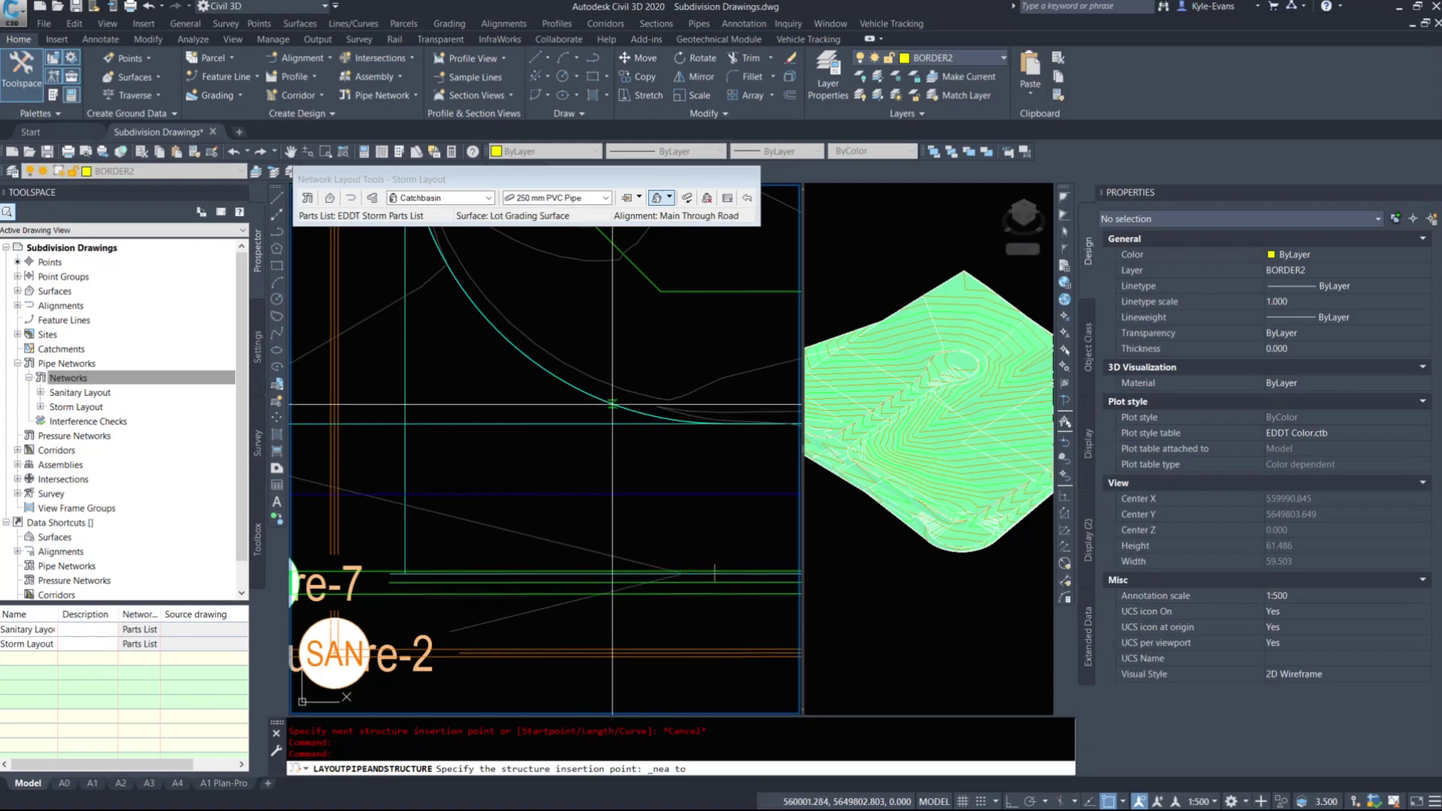
pyautogui.click(613, 404)
pyautogui.scroll(-3, 525, 420)
pyautogui.scroll(4, 510, 419)
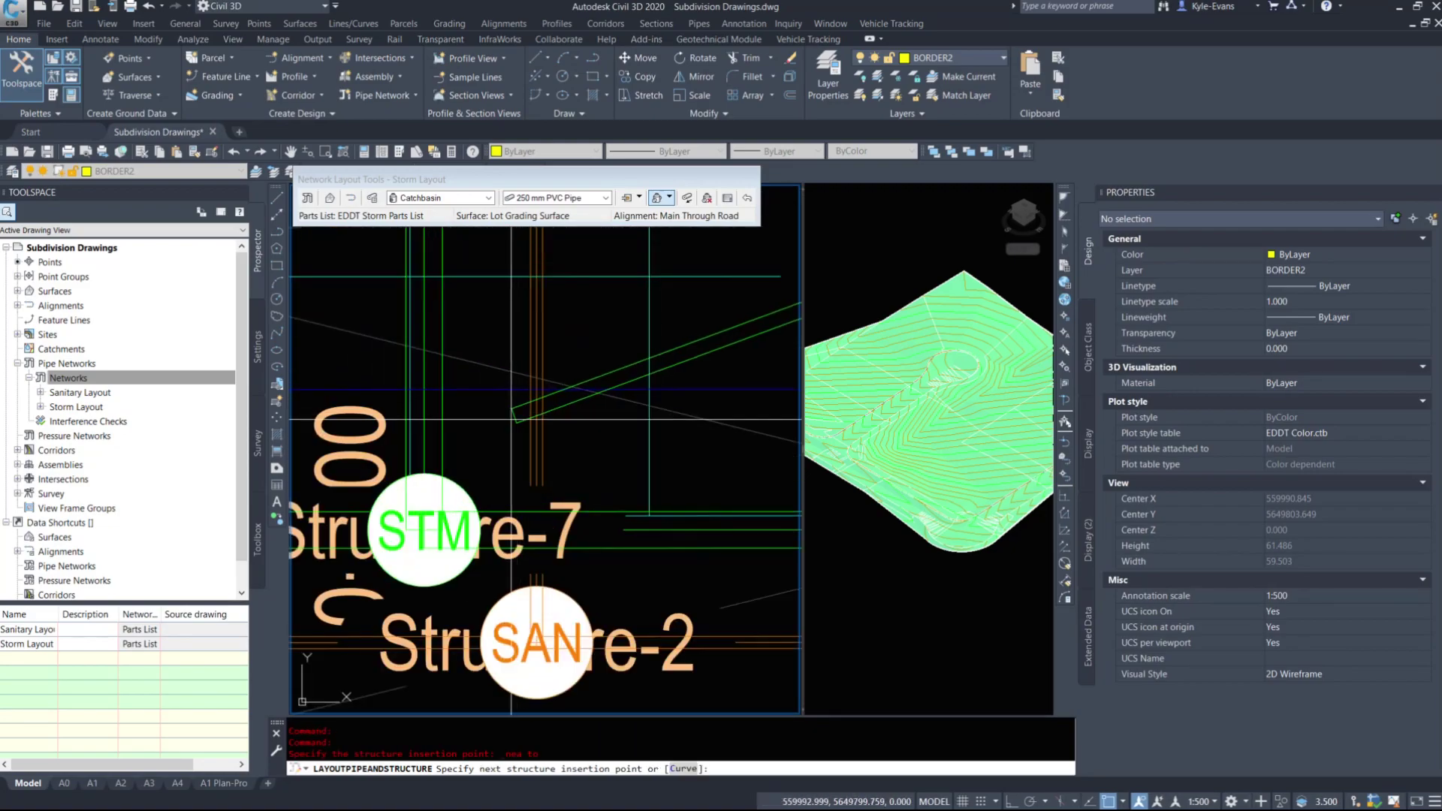
pyautogui.click(596, 369)
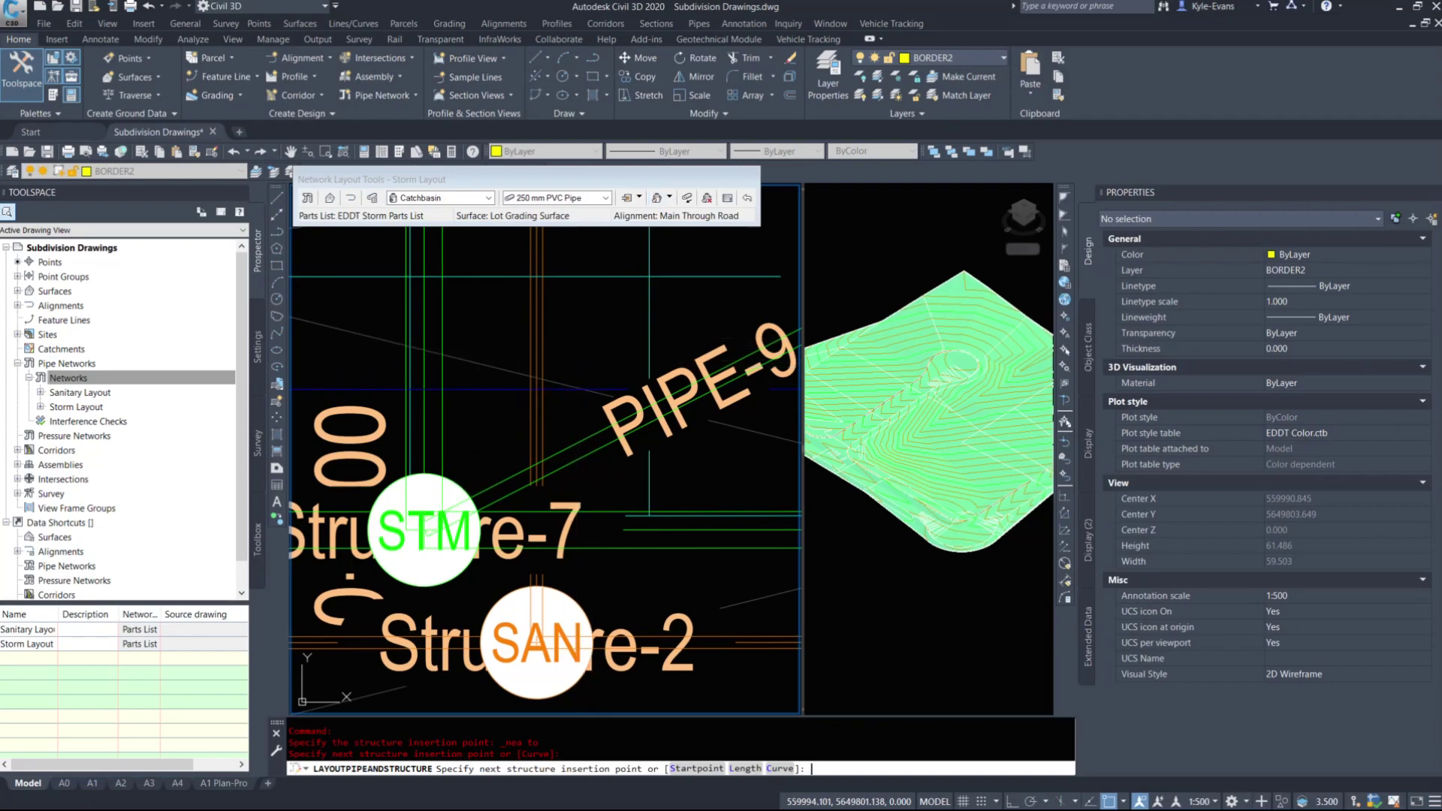
pyautogui.press('Return')
pyautogui.scroll(-5, 559, 444)
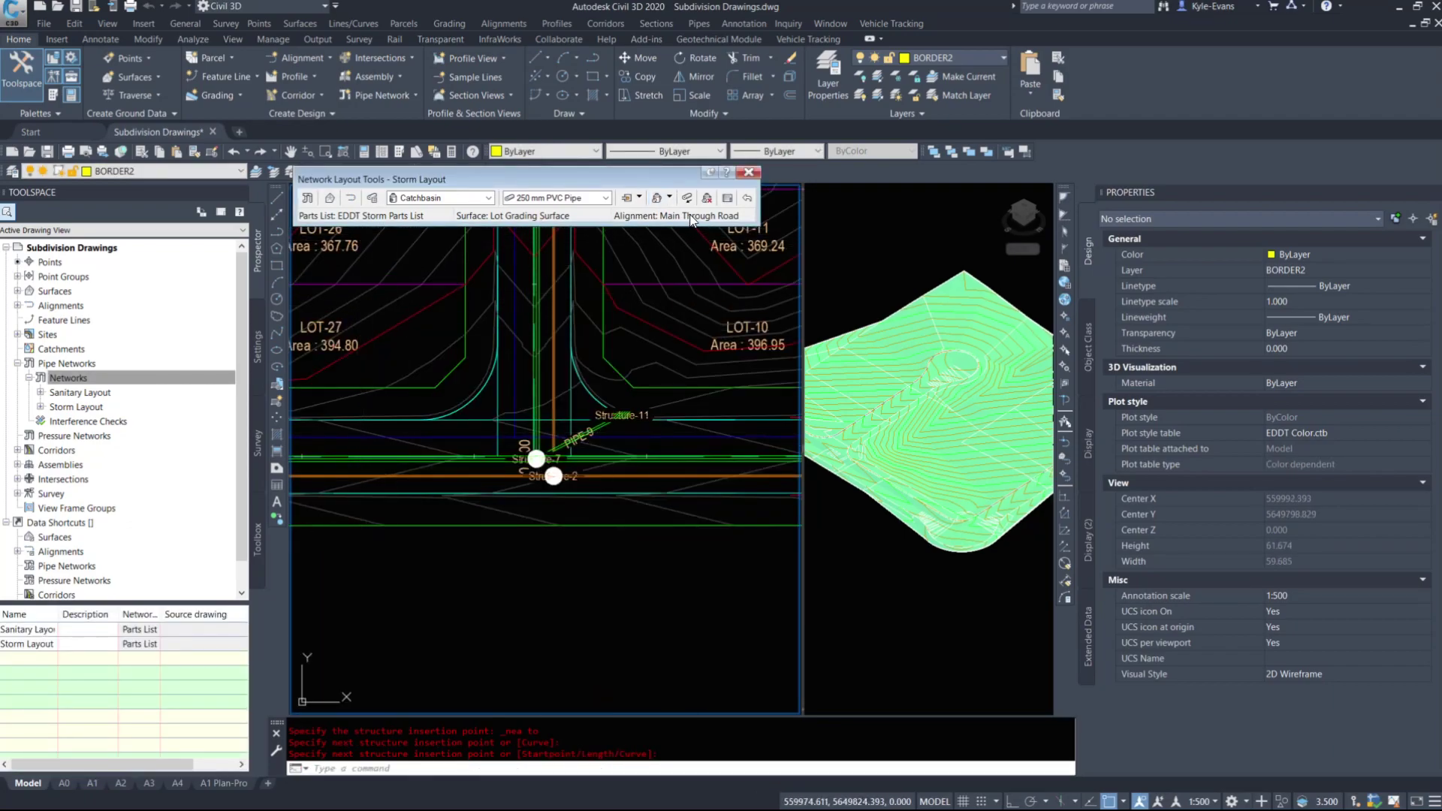
# Step: Place a catchbasin at the endpoint of the west curb return, connect its pipe to the intersection storm manhole, and finish
pyautogui.click(654, 198)
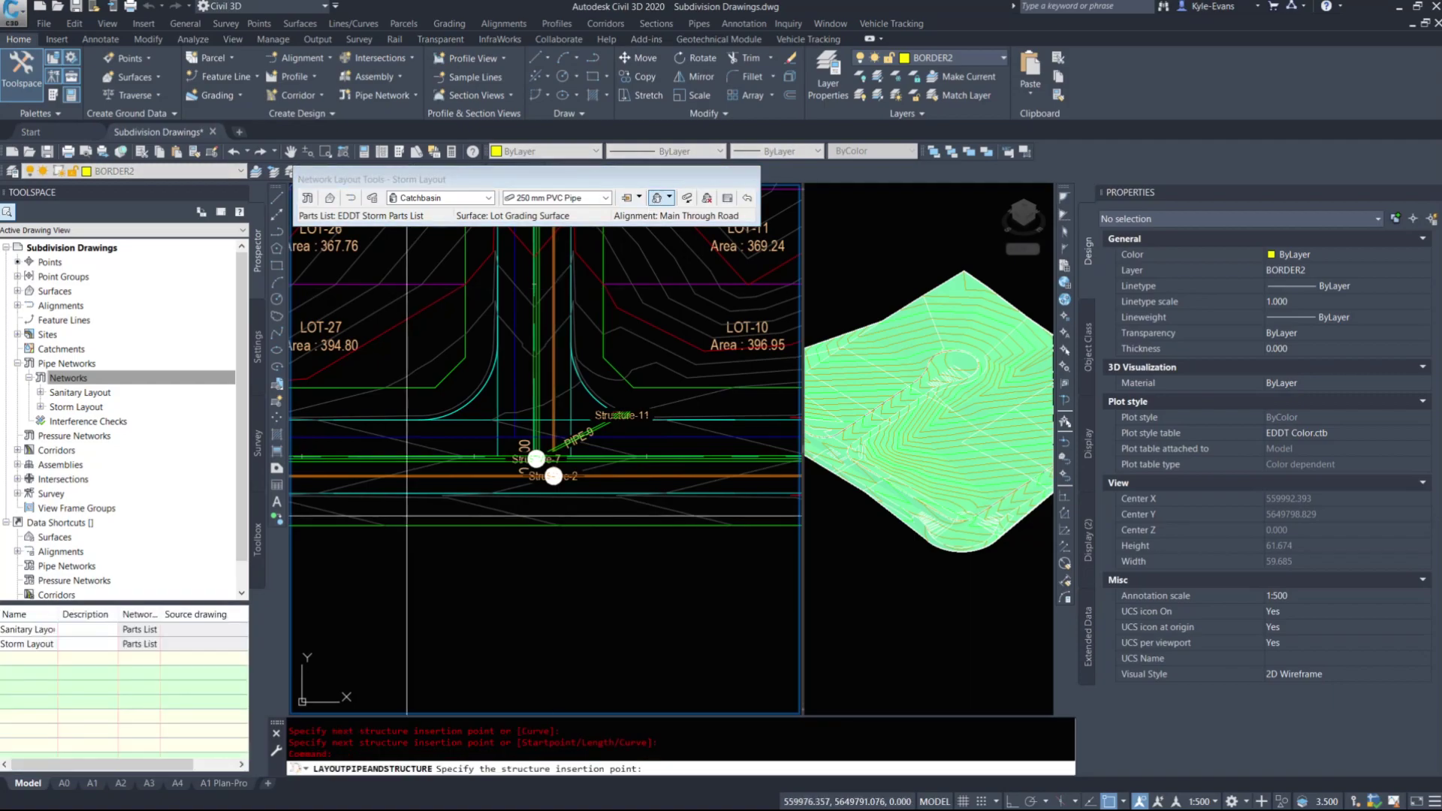
pyautogui.moveTo(353, 505); pyautogui.dragTo(413, 566, button='middle')
pyautogui.keyDown('shift'); pyautogui.rightClick(418, 539); pyautogui.keyUp('shift')
pyautogui.click(458, 299)
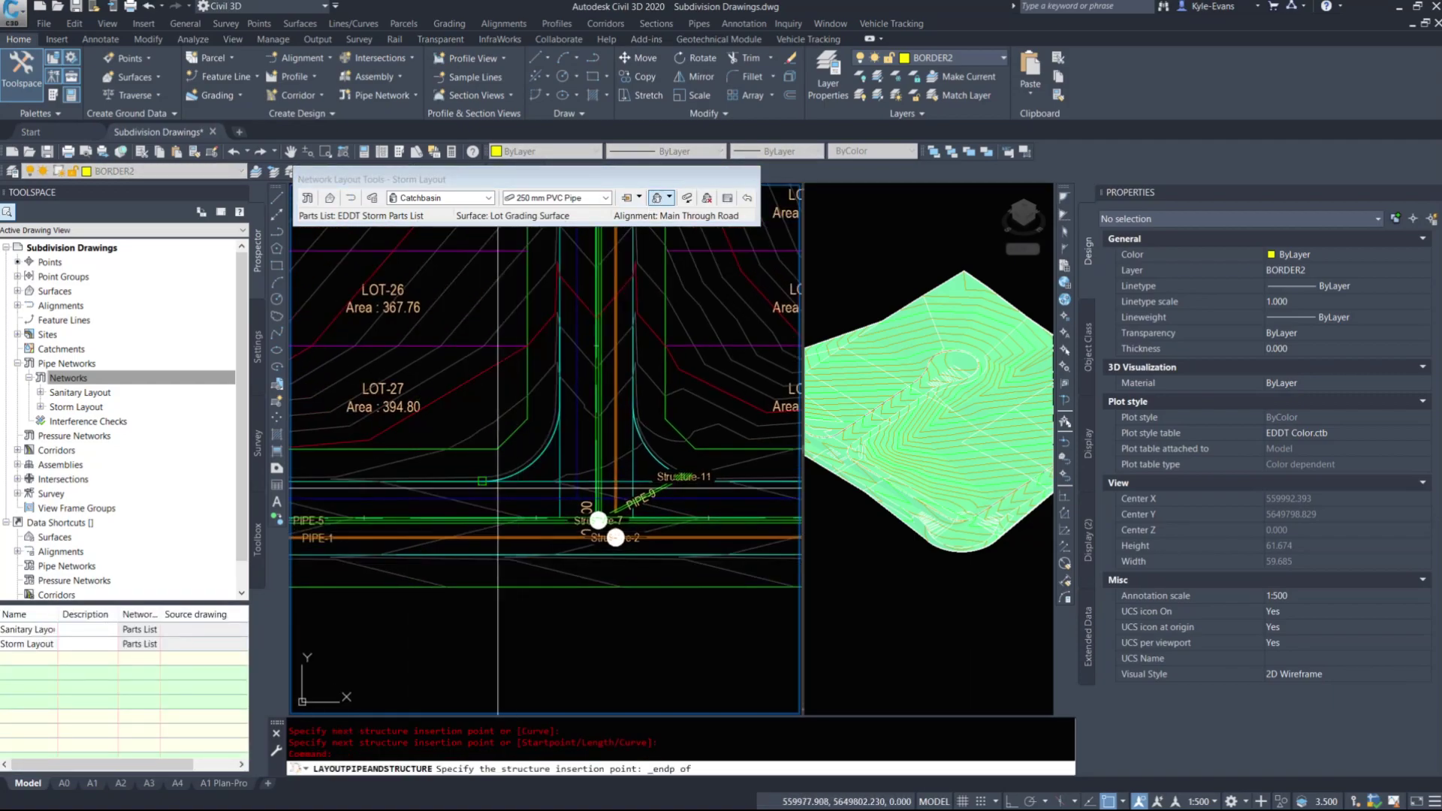
pyautogui.scroll(4, 493, 487)
pyautogui.click(438, 456)
pyautogui.scroll(5, 661, 511)
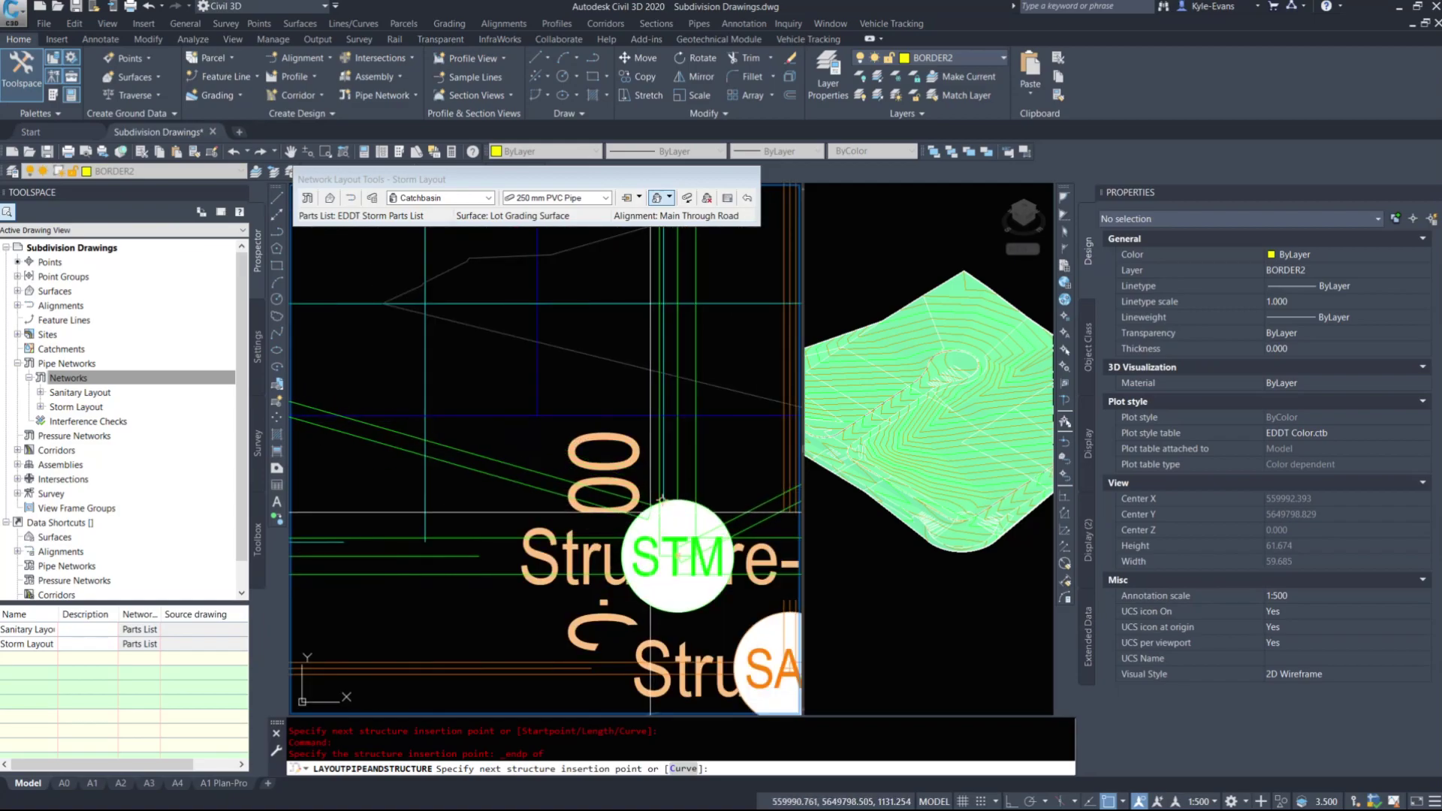
pyautogui.scroll(3, 661, 511)
pyautogui.click(654, 508)
pyautogui.scroll(-6, 529, 478)
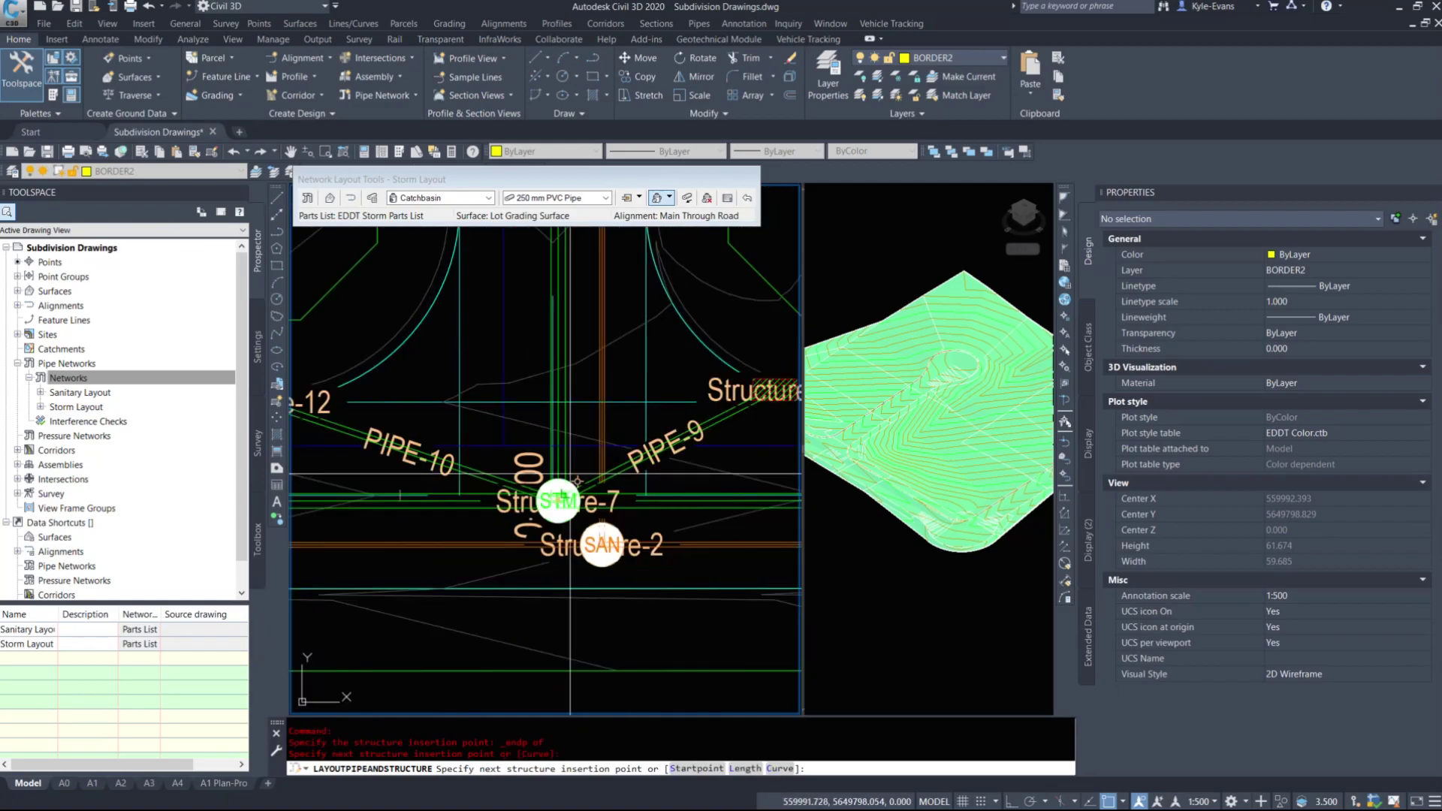
pyautogui.press('Return')
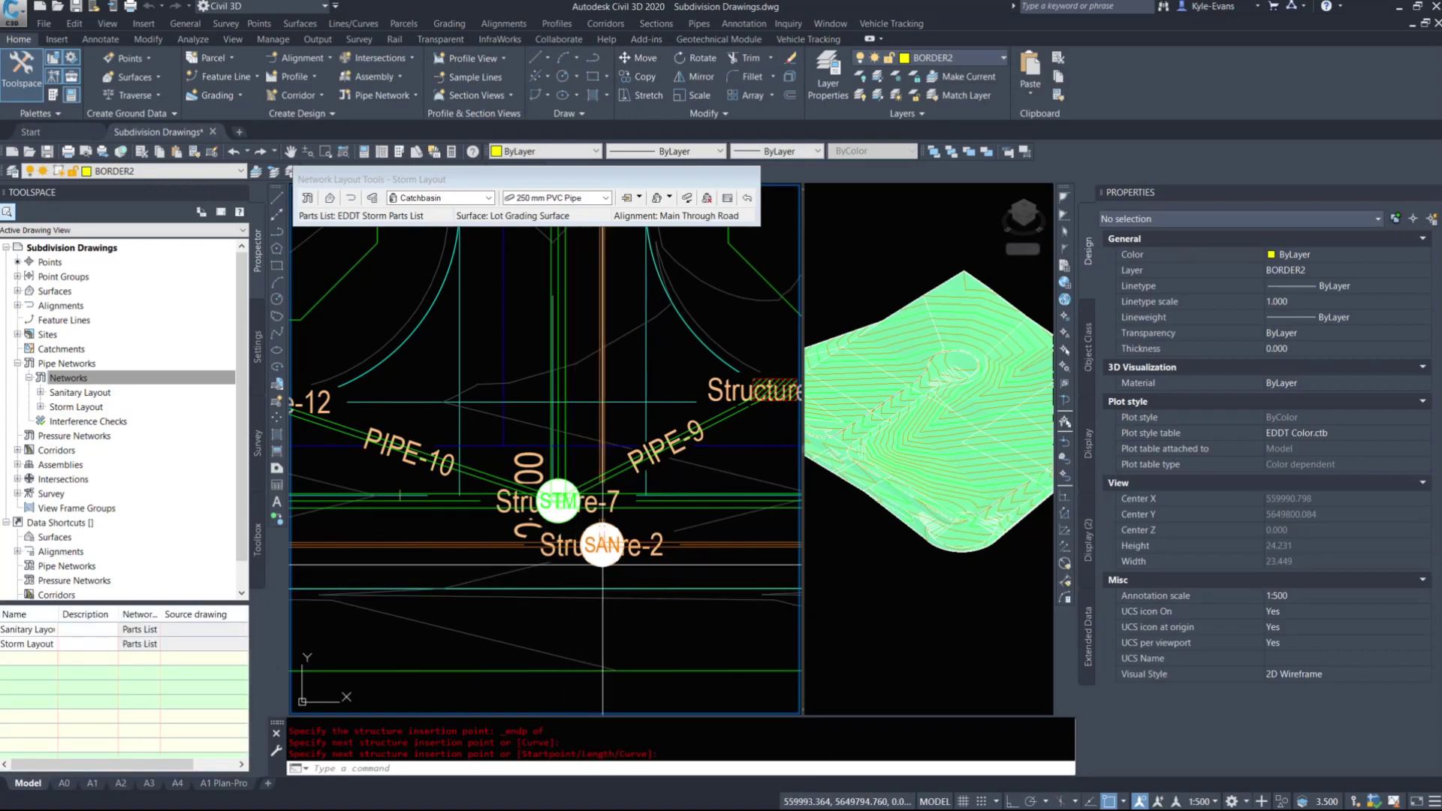
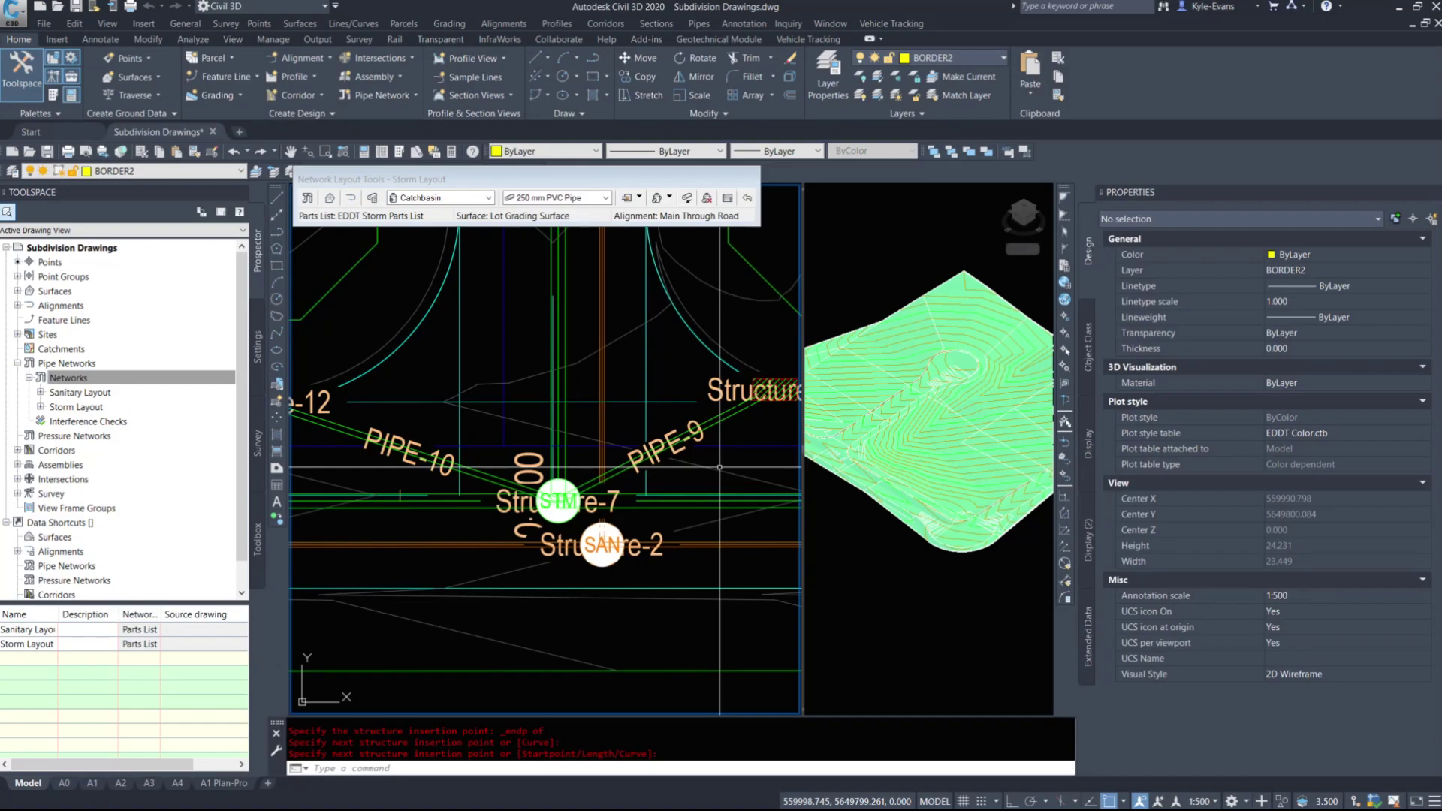
# Step: Place a catchbasin on the knuckle's outer curb with a Nearest snap, connect its pipe to the knuckle's storm manhole, and finish
pyautogui.scroll(-4, 560, 502)
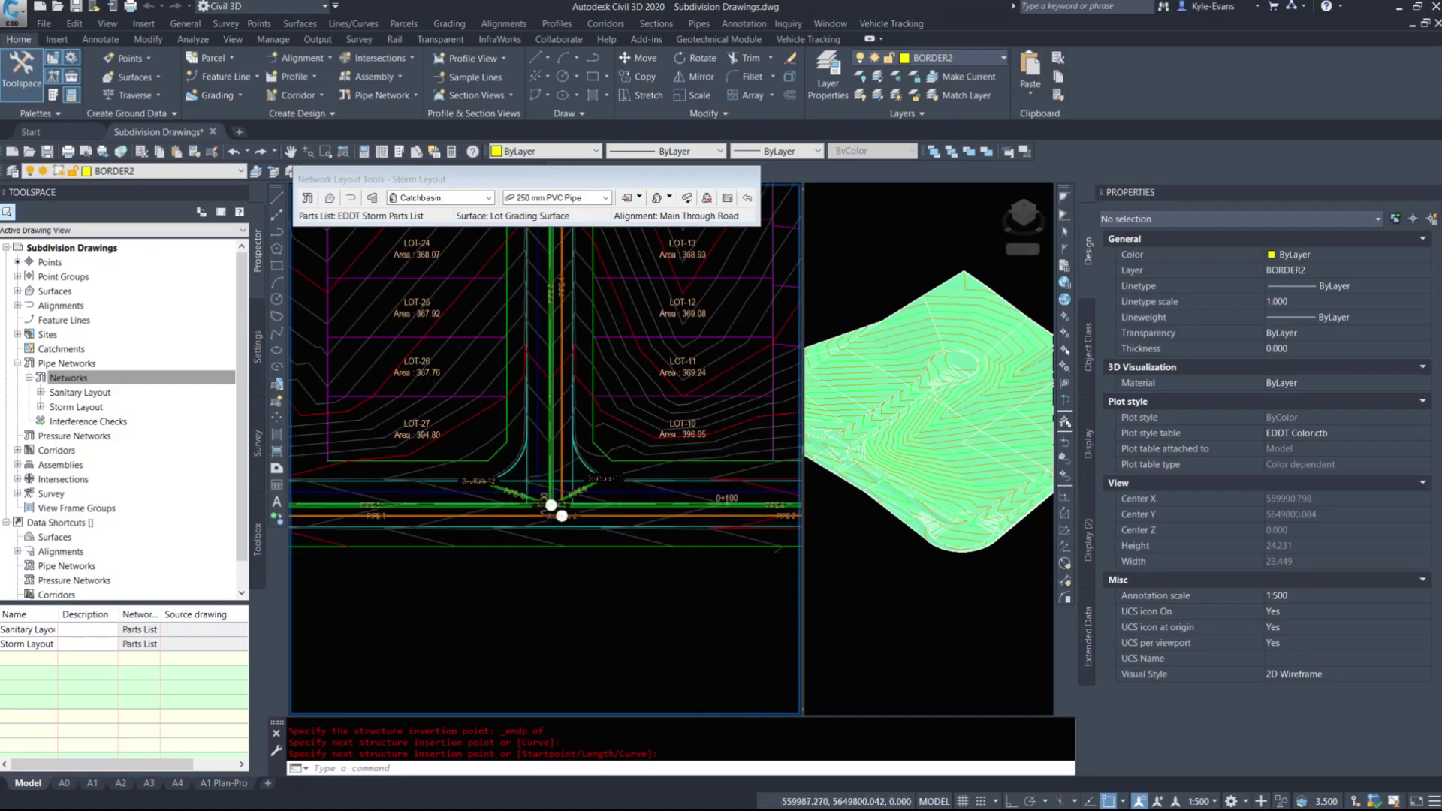
pyautogui.moveTo(673, 587); pyautogui.dragTo(328, 496, button='middle')
pyautogui.scroll(2, 564, 407)
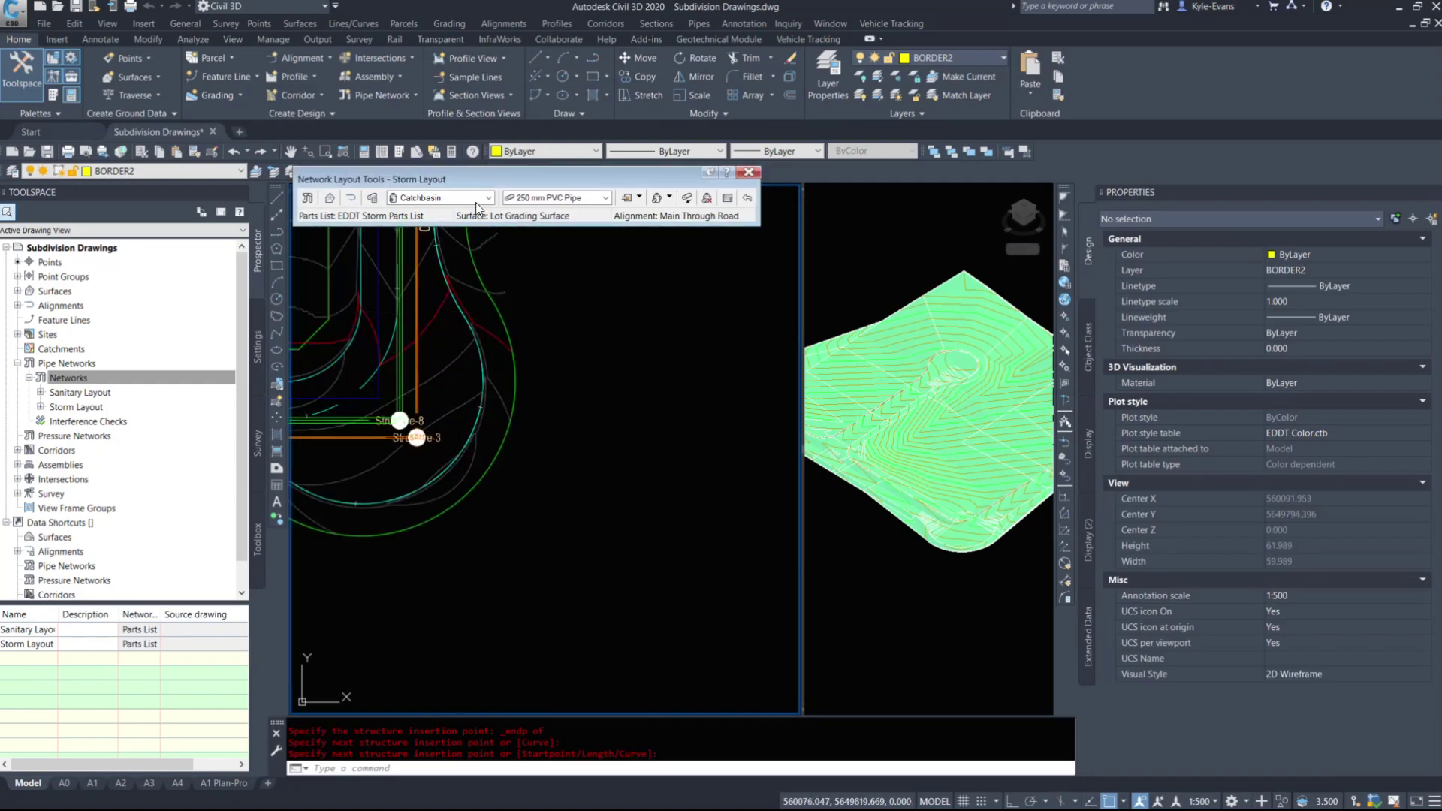
pyautogui.click(654, 197)
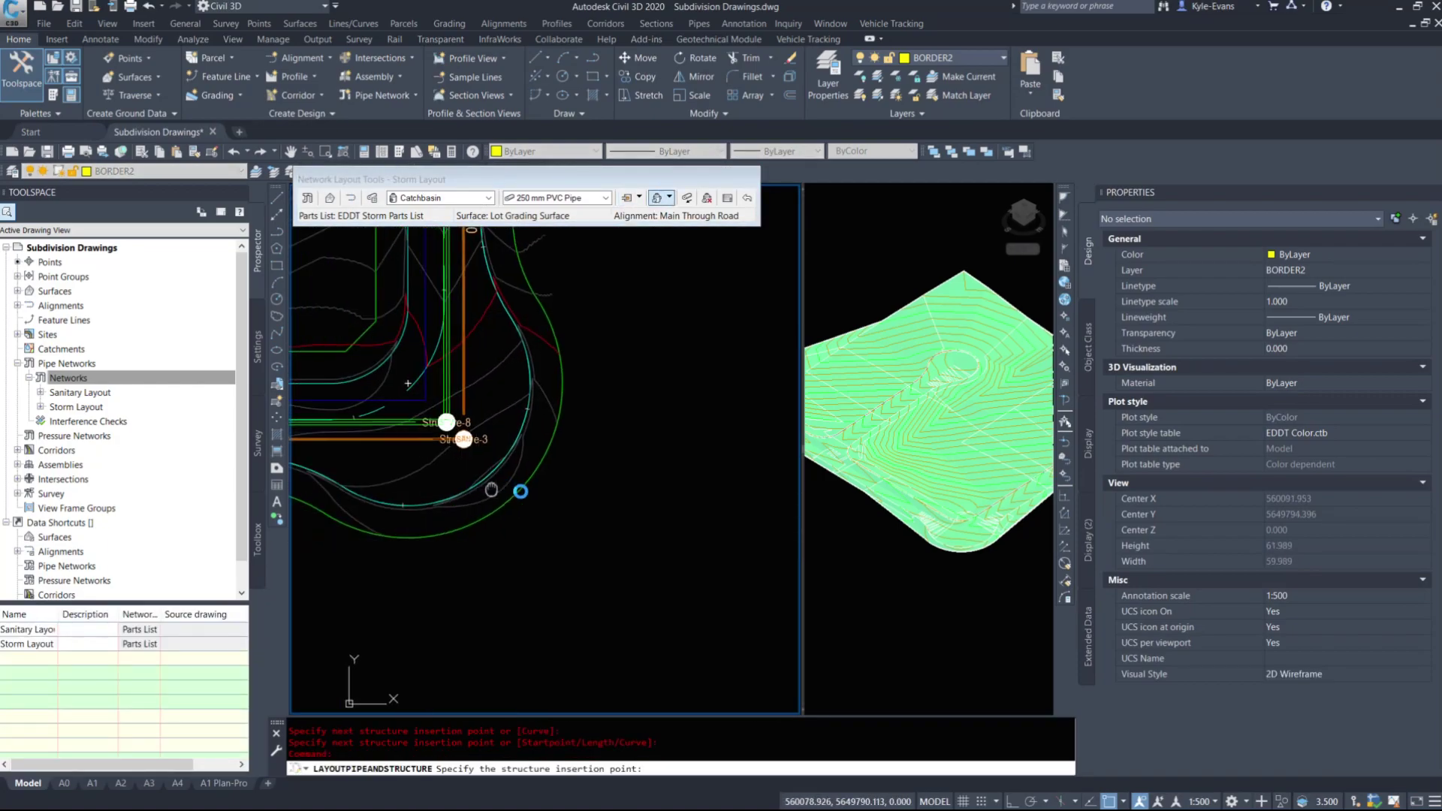
pyautogui.scroll(5, 405, 486)
pyautogui.keyDown('shift'); pyautogui.rightClick(566, 453); pyautogui.keyUp('shift')
pyautogui.press('r')
pyautogui.click(574, 428)
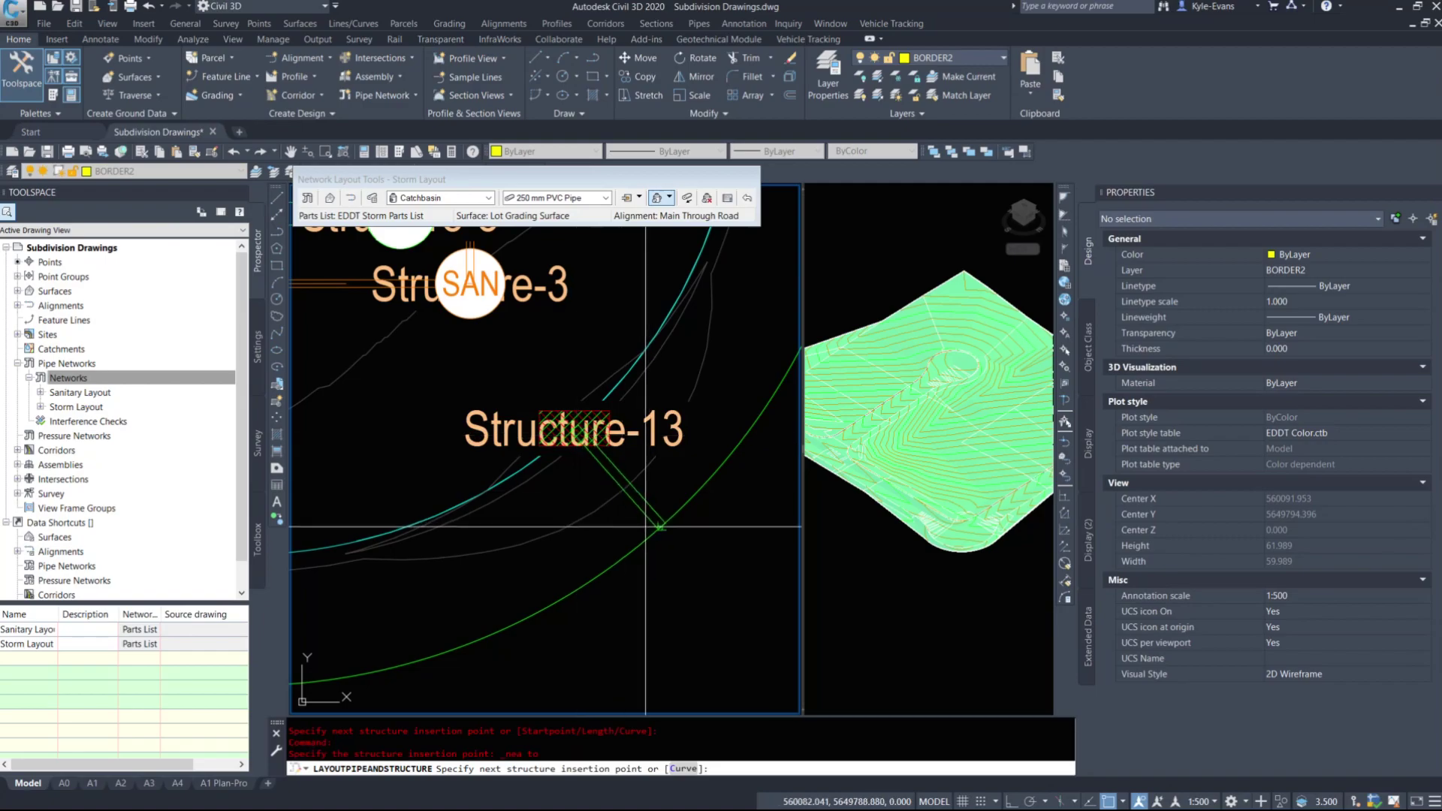
pyautogui.moveTo(504, 328); pyautogui.dragTo(567, 460, button='middle')
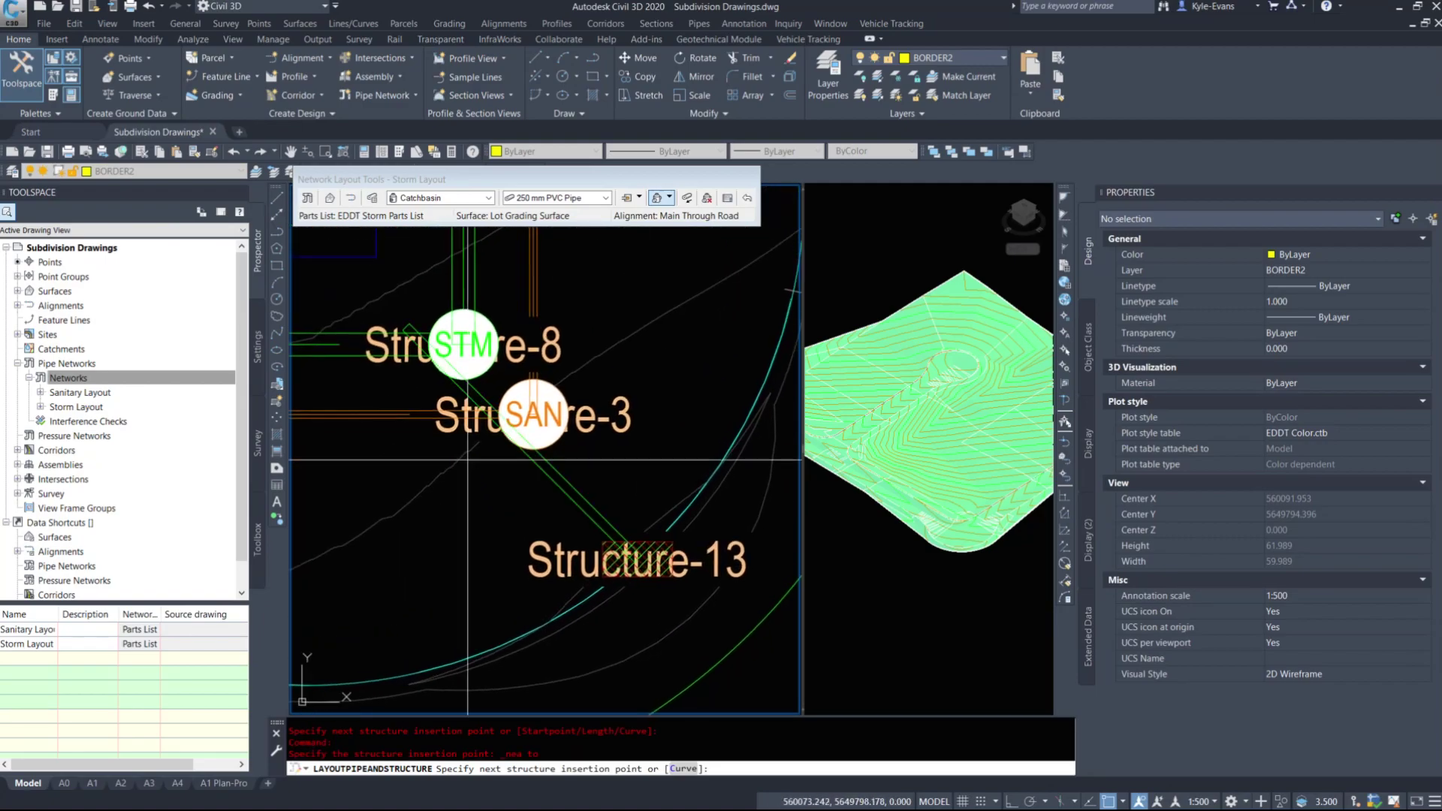
pyautogui.click(478, 383)
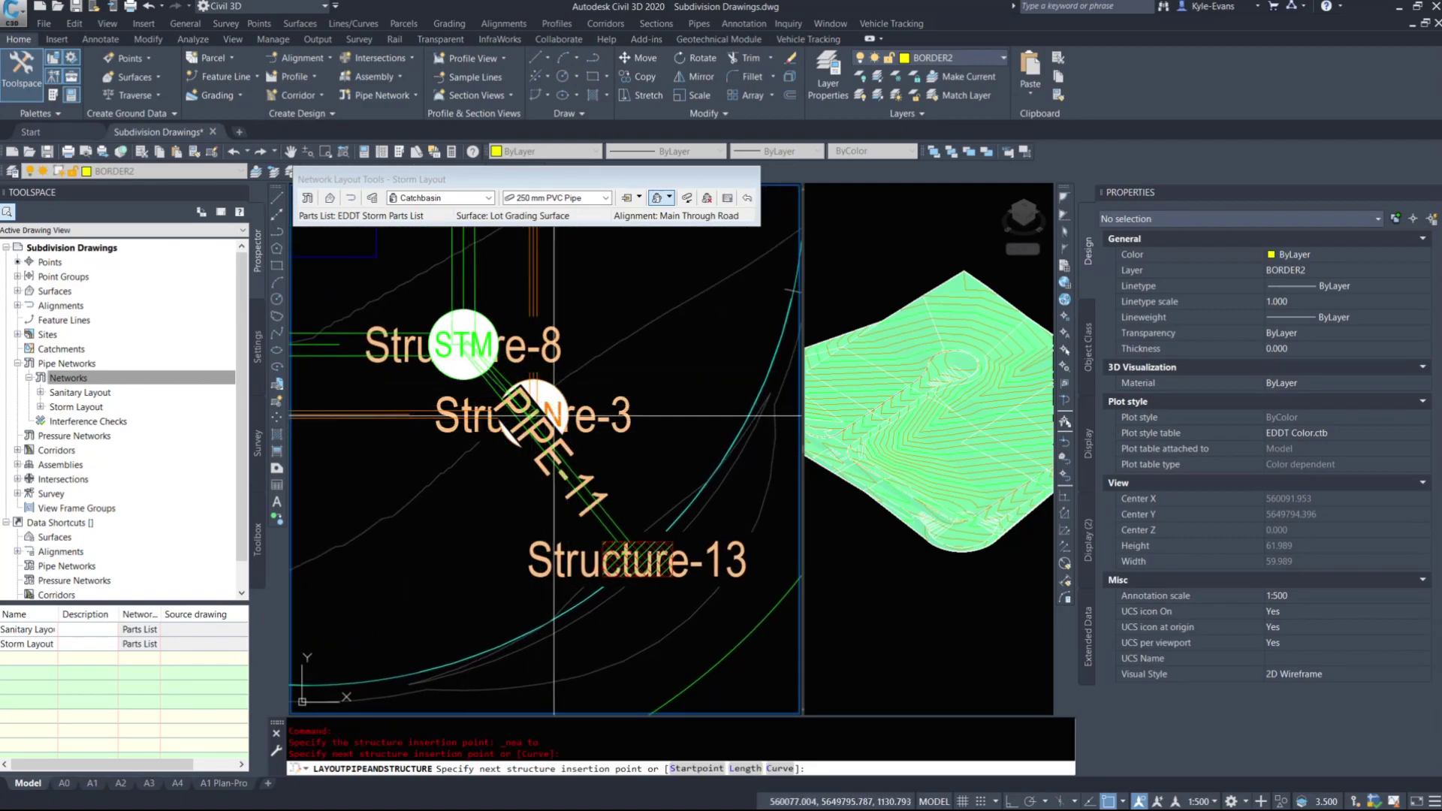
pyautogui.press('Escape')
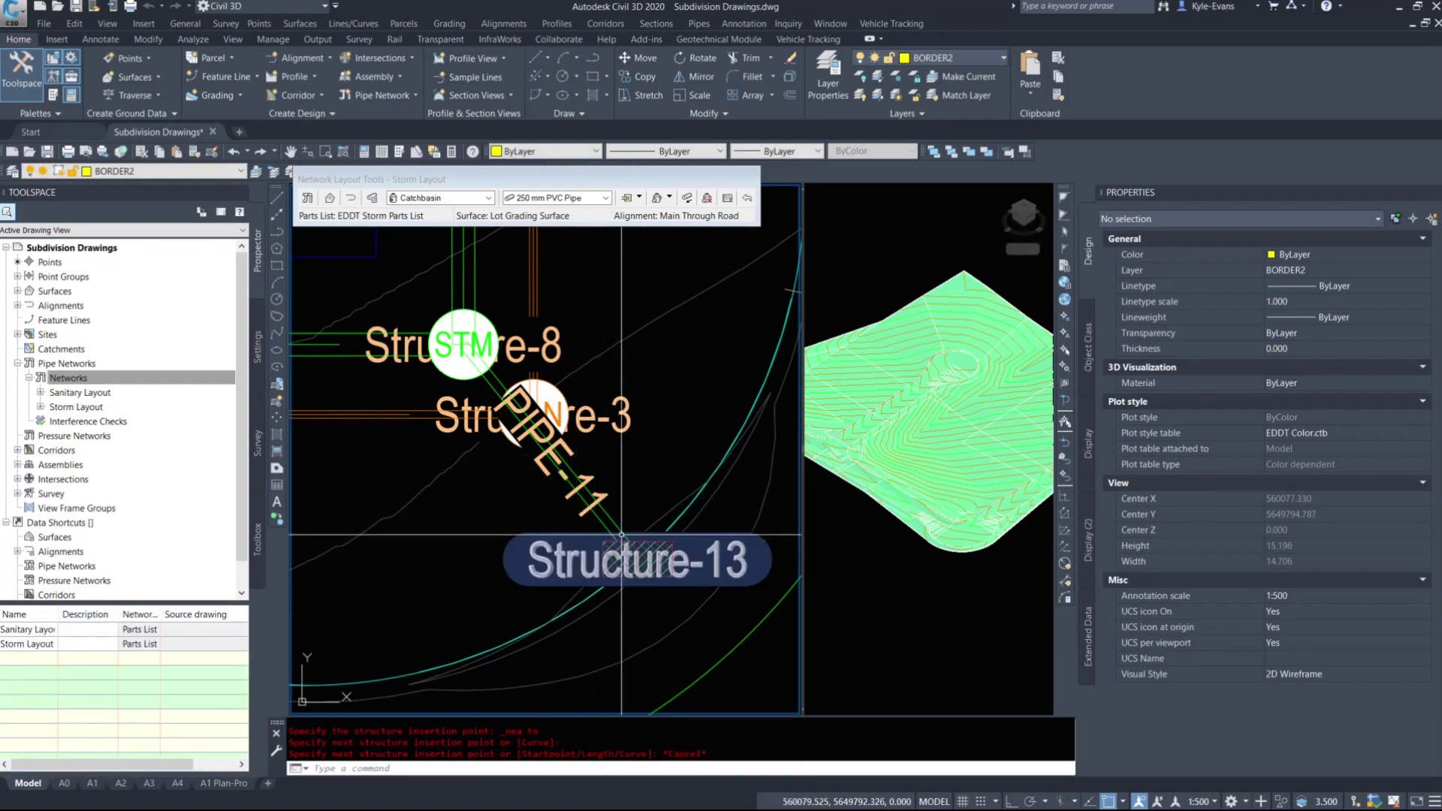
# Step: Place a catchbasin on the inner curb at the west start of the knuckle curve, connect its pipe to the knuckle's storm manhole, and finish
pyautogui.moveTo(555, 415); pyautogui.dragTo(738, 518, button='middle')
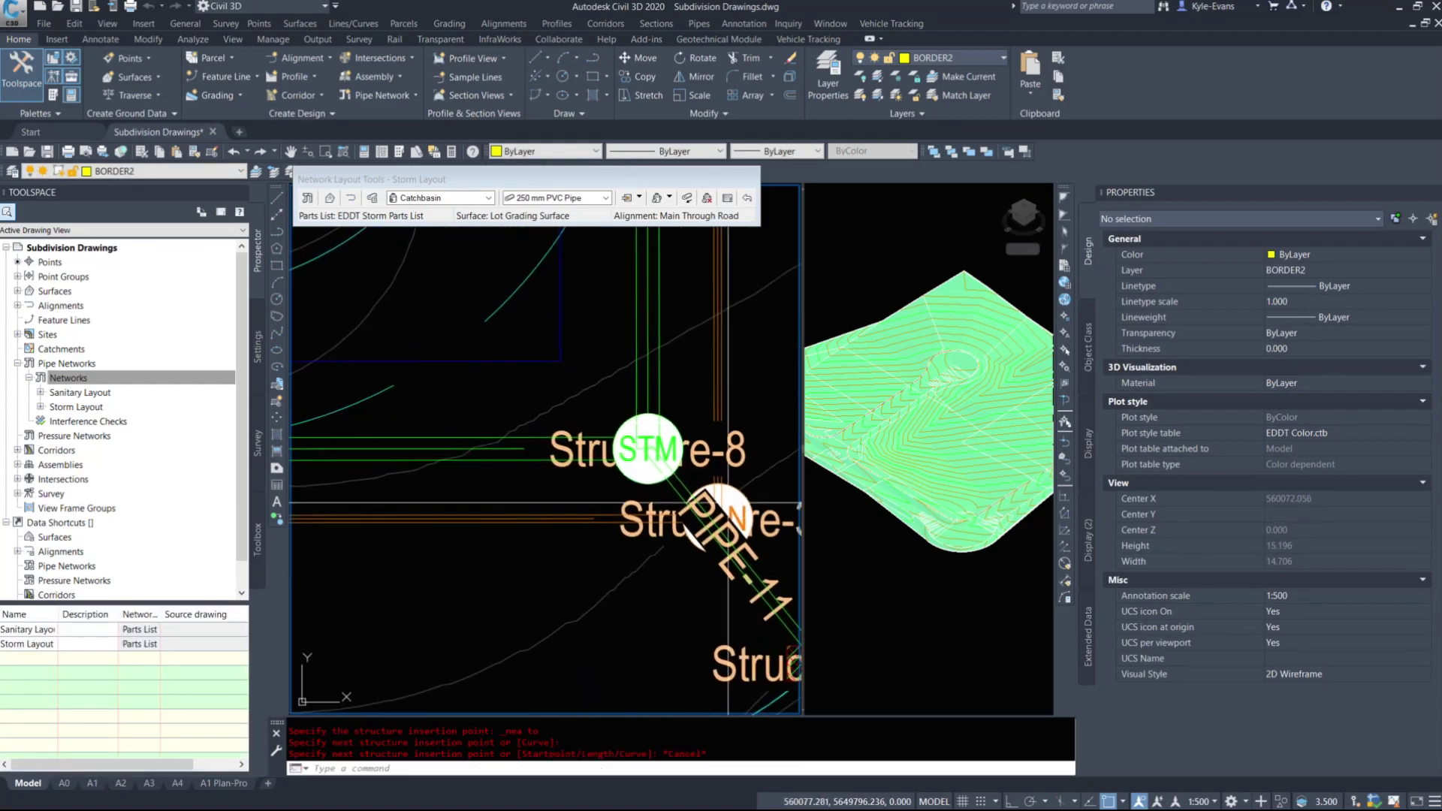
pyautogui.click(654, 201)
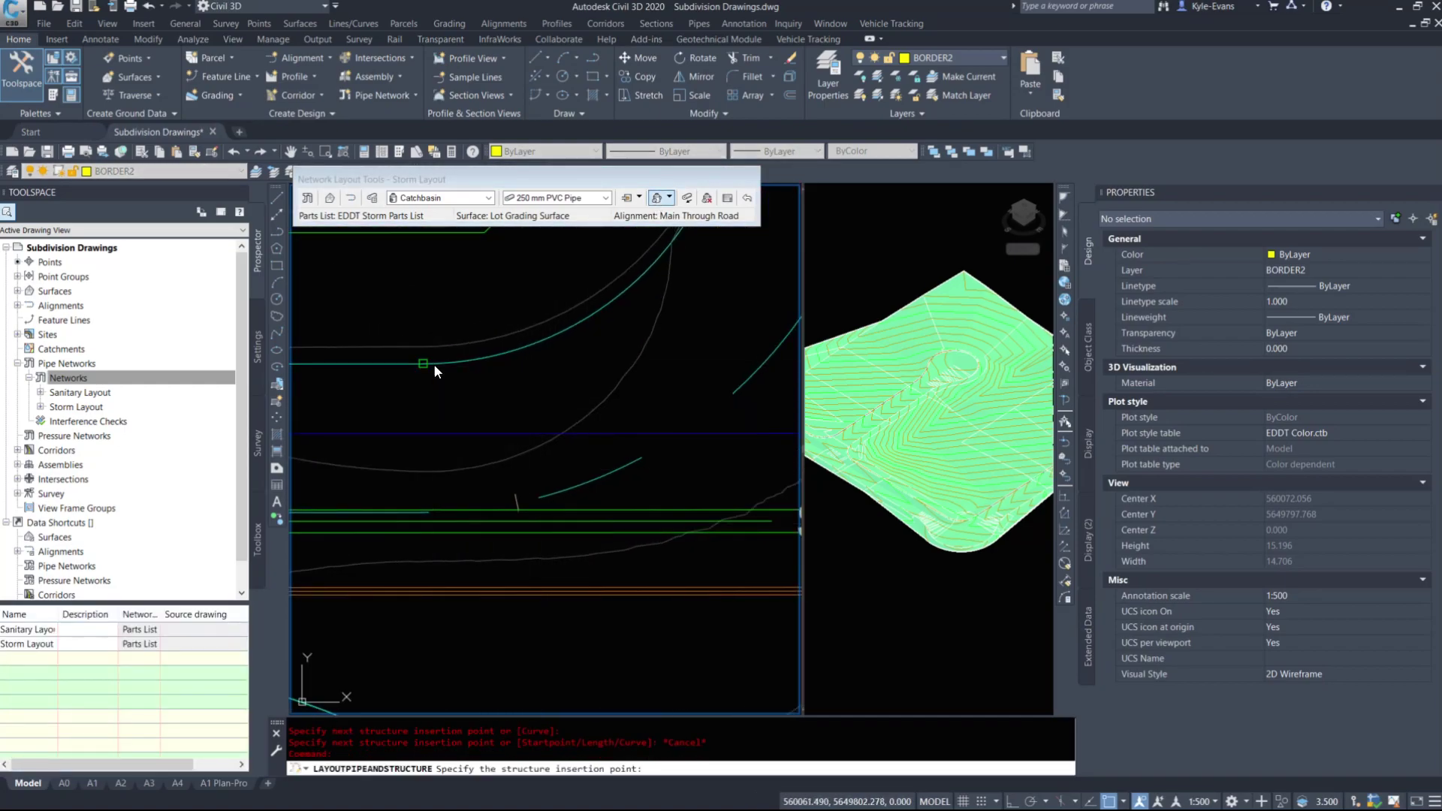
pyautogui.click(425, 364)
pyautogui.scroll(-2, 450, 351)
pyautogui.scroll(2, 603, 407)
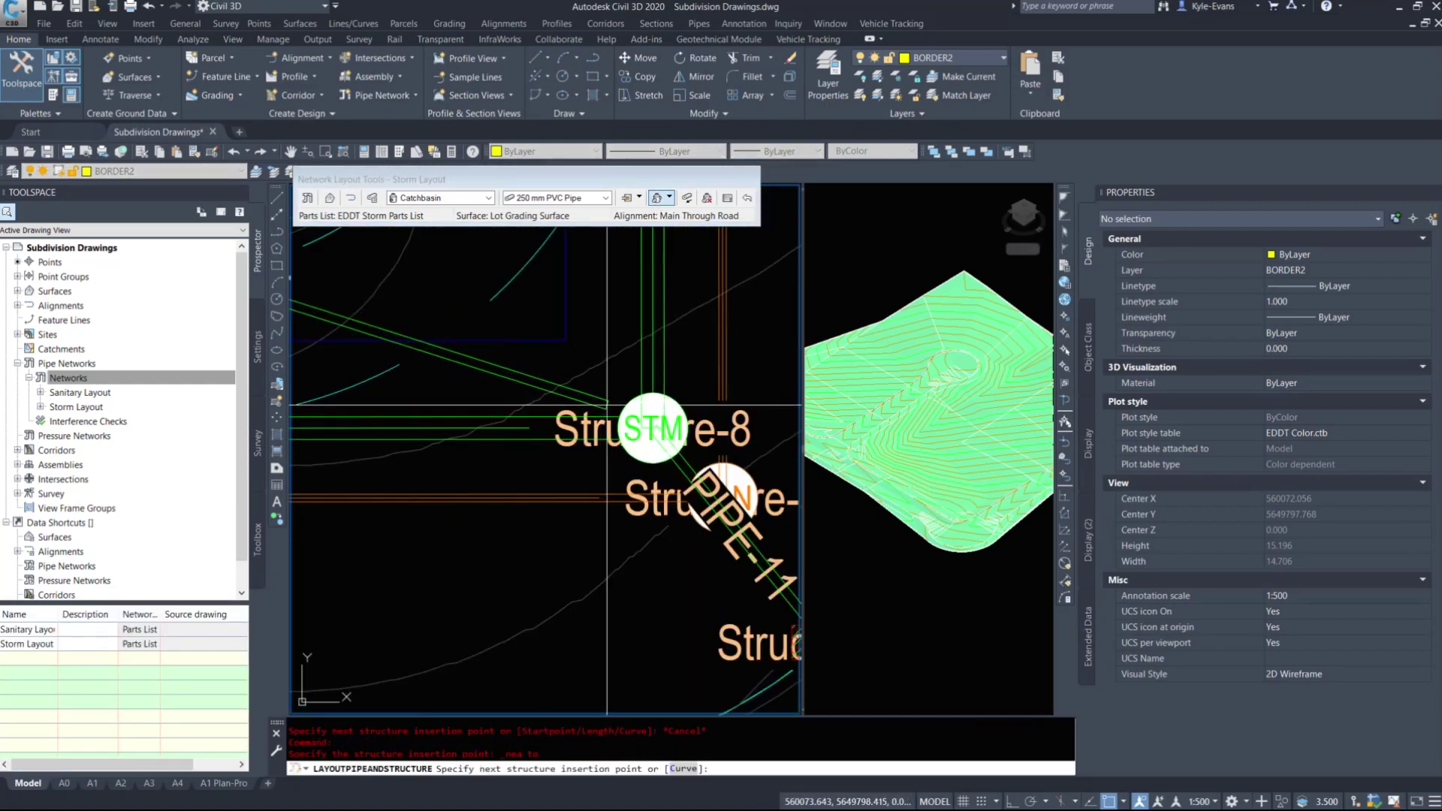
pyautogui.click(597, 471)
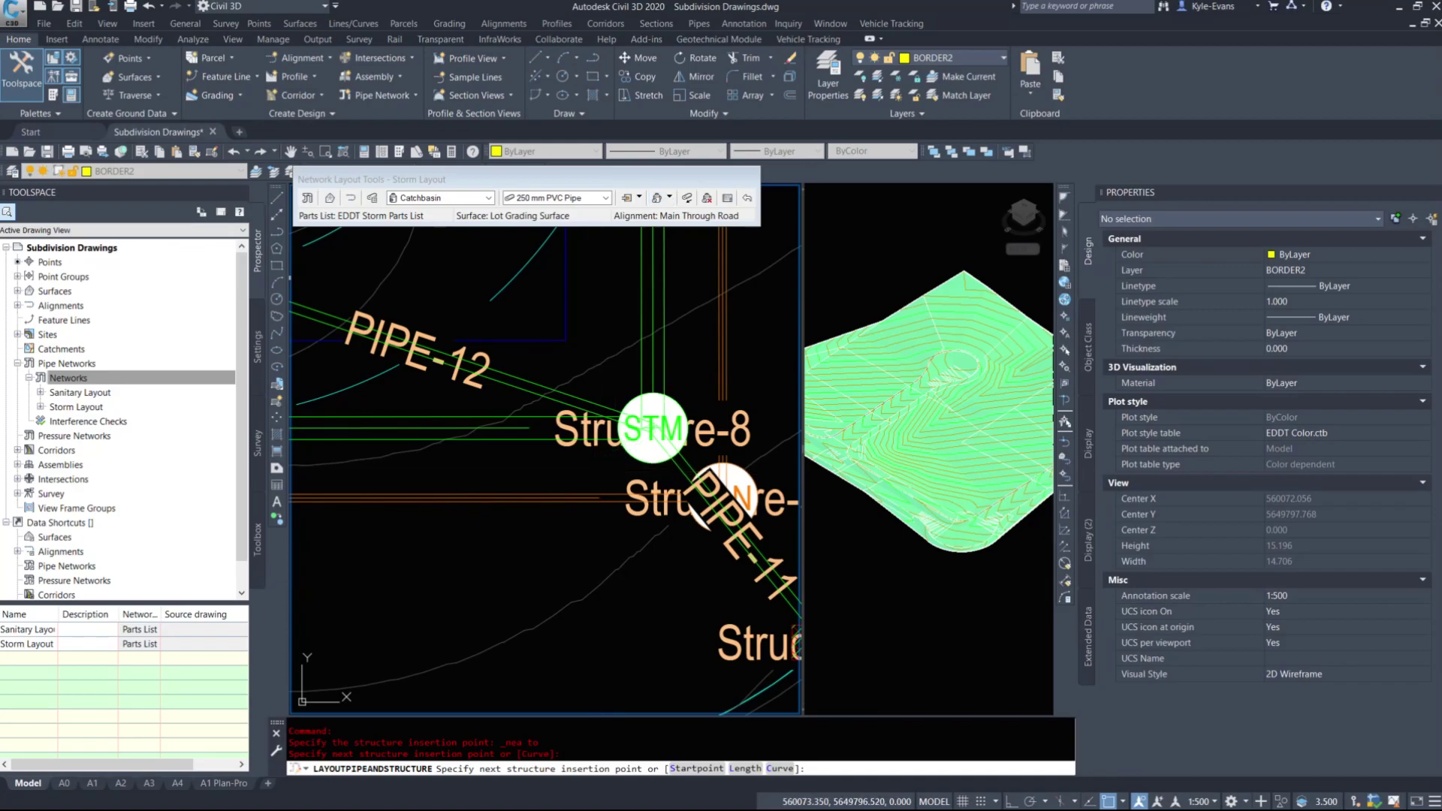
pyautogui.moveTo(623, 498); pyautogui.dragTo(386, 381, button='middle')
pyautogui.press('Escape')
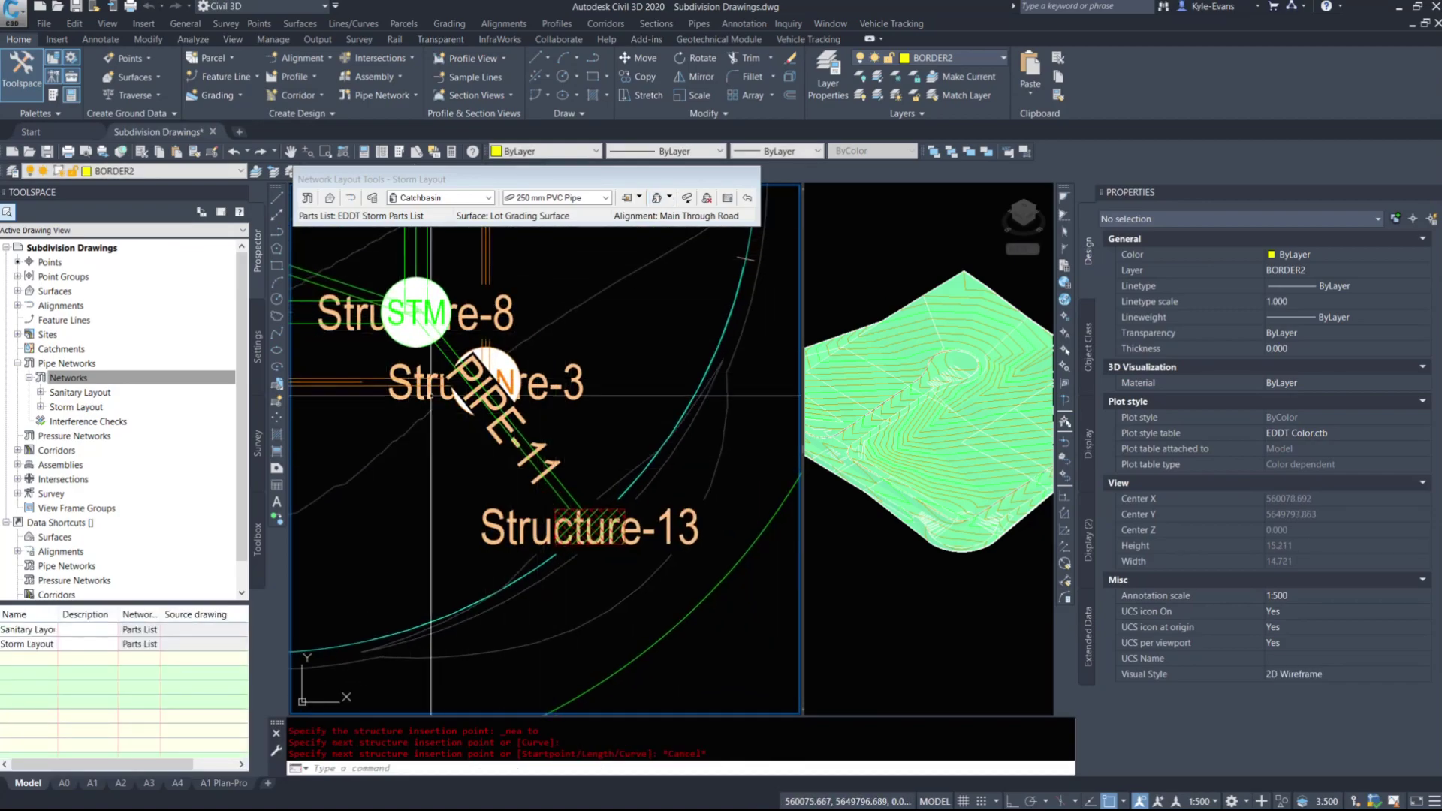
# Step: Move the sag PVI of the Outside Knuckle Design profile back toward the profile's start, to about station 0+021
pyautogui.scroll(-5, 518, 420)
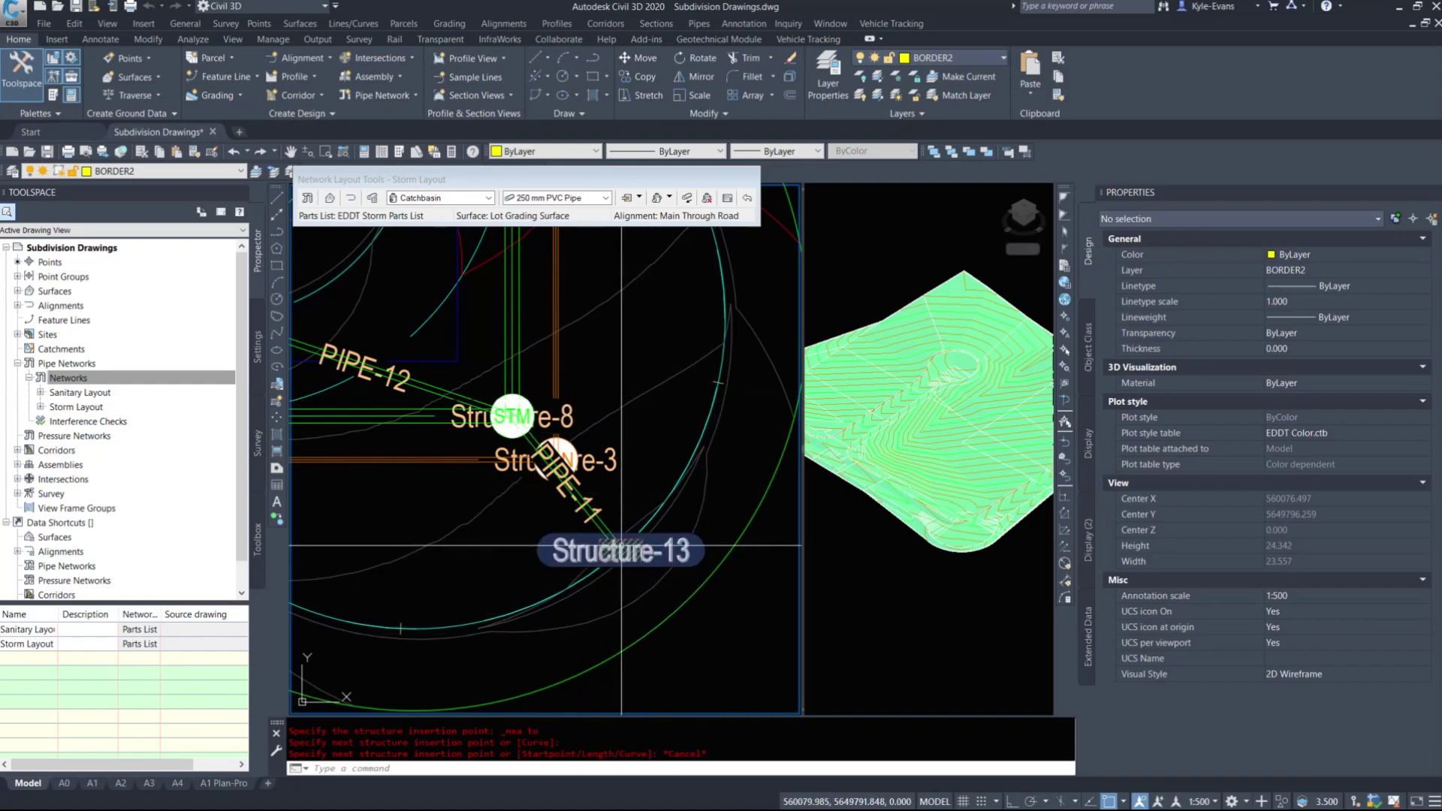
pyautogui.moveTo(622, 546); pyautogui.dragTo(730, 482, button='middle')
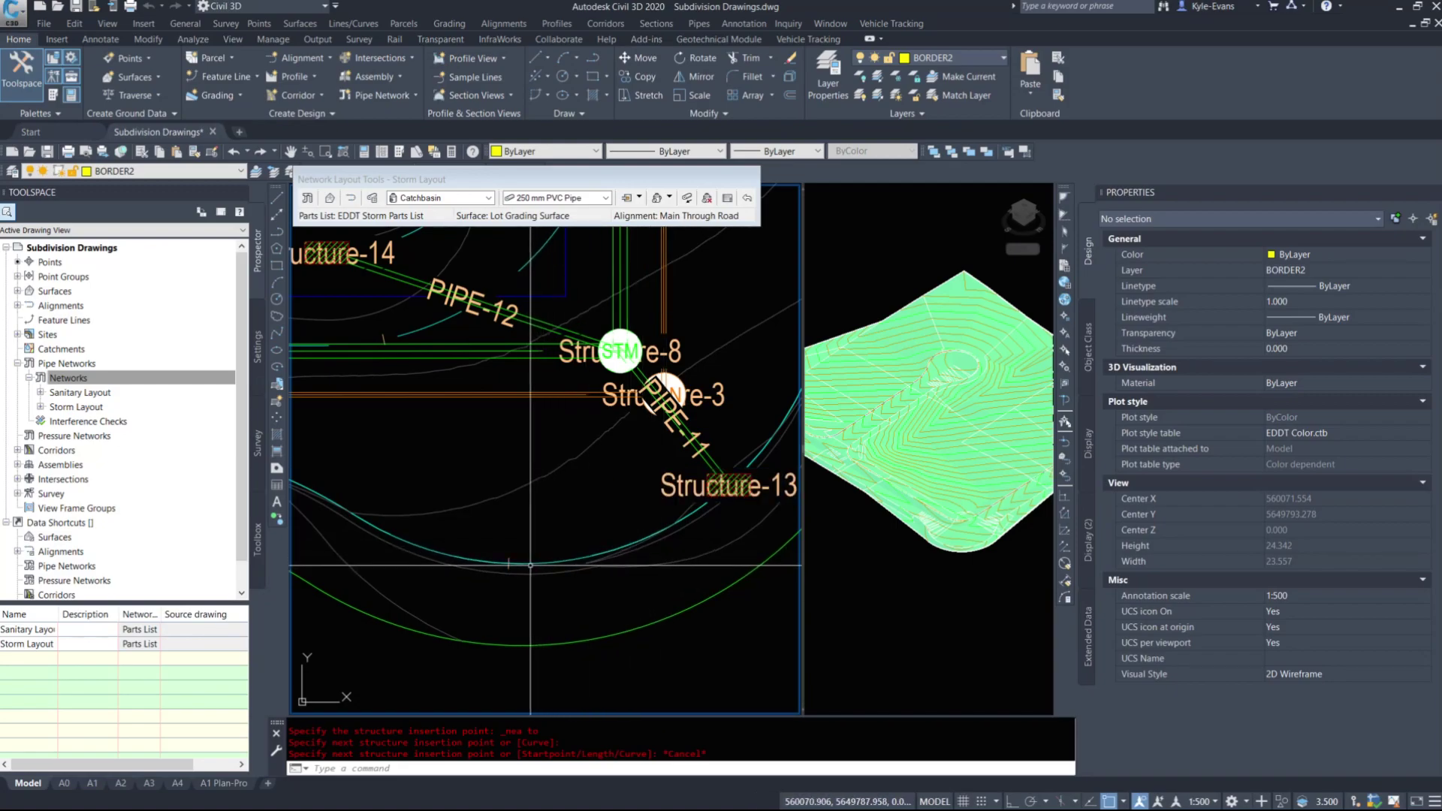
pyautogui.scroll(-10, 531, 565)
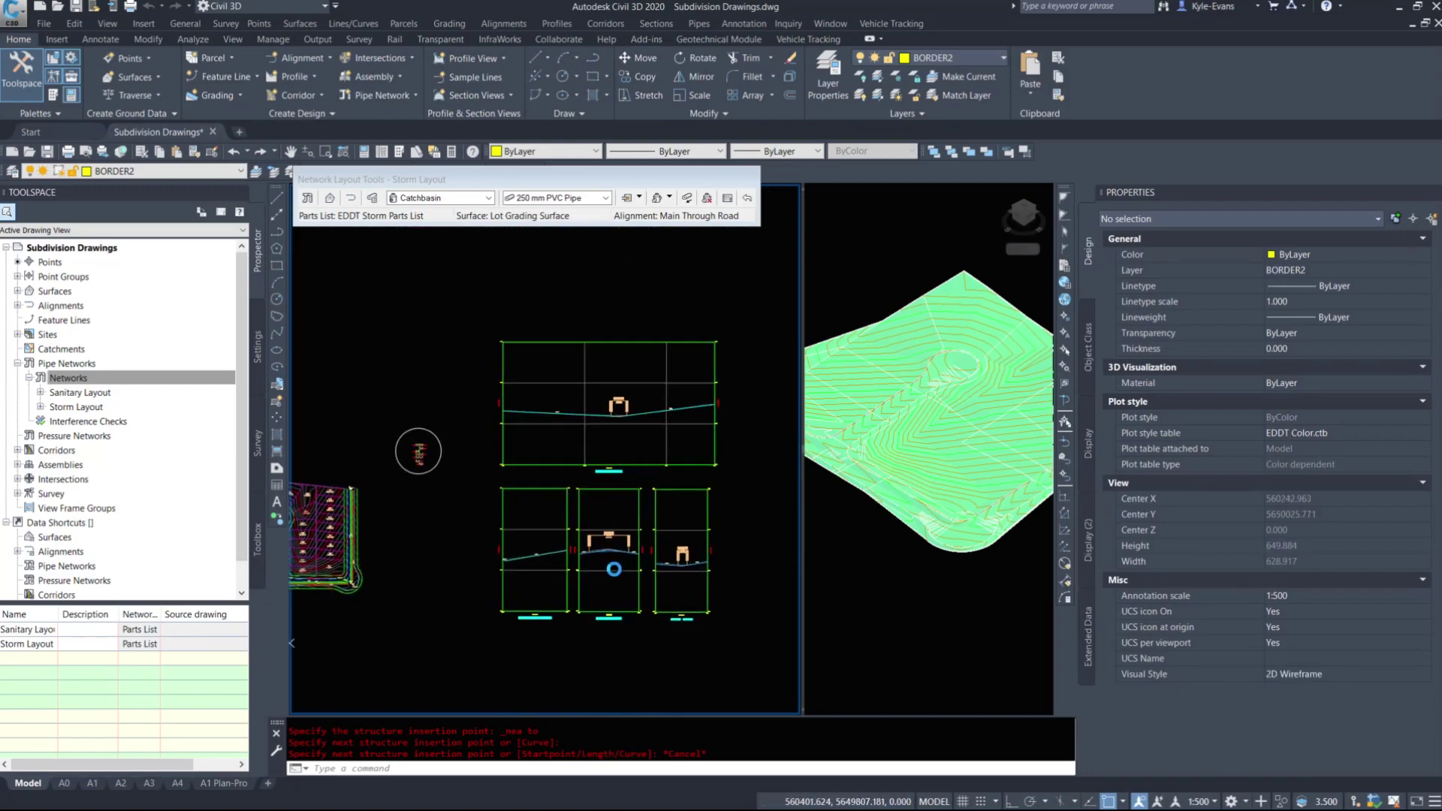
pyautogui.scroll(6, 614, 570)
pyautogui.scroll(3, 725, 567)
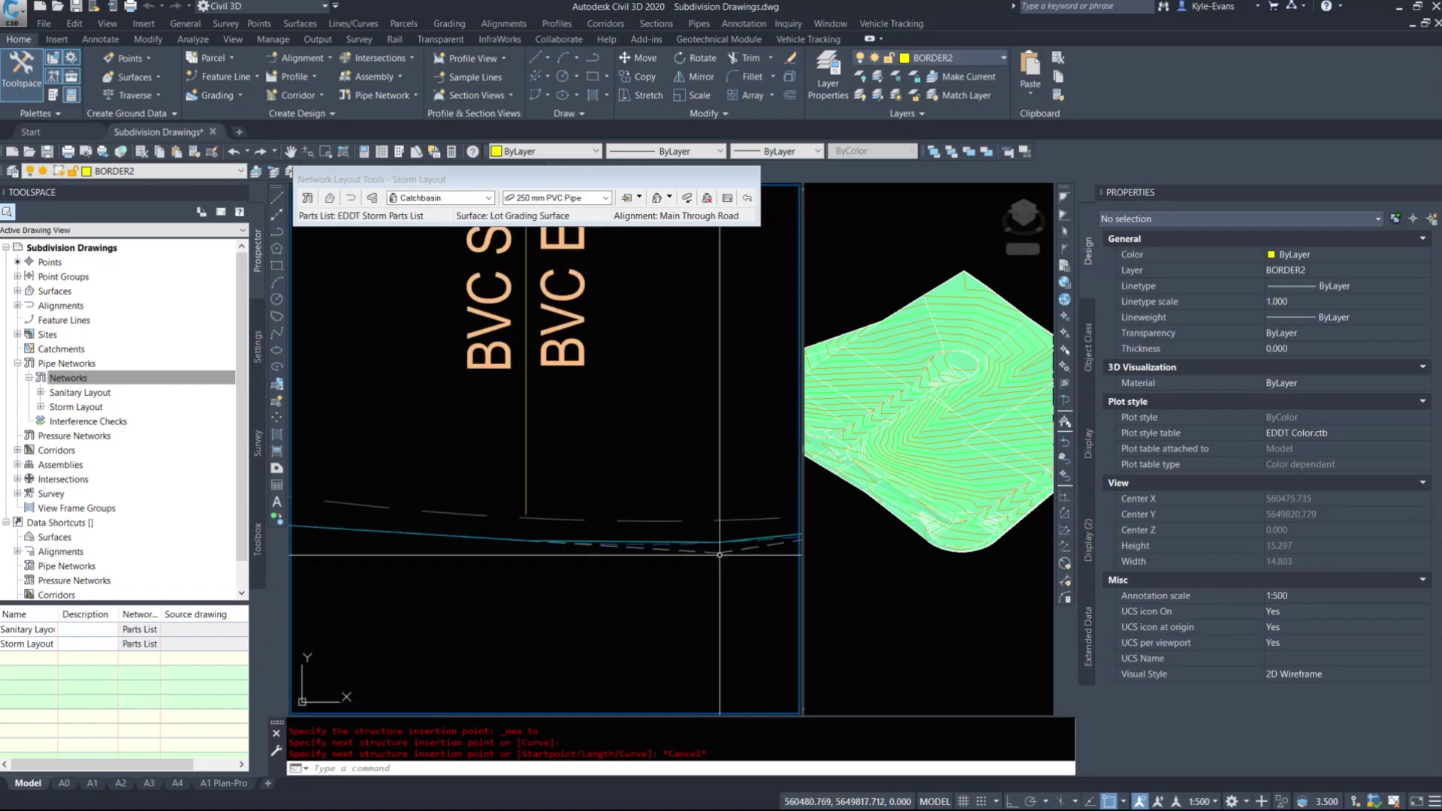
pyautogui.click(718, 554)
pyautogui.scroll(-5, 700, 508)
pyautogui.moveTo(658, 606); pyautogui.dragTo(642, 577, button='middle')
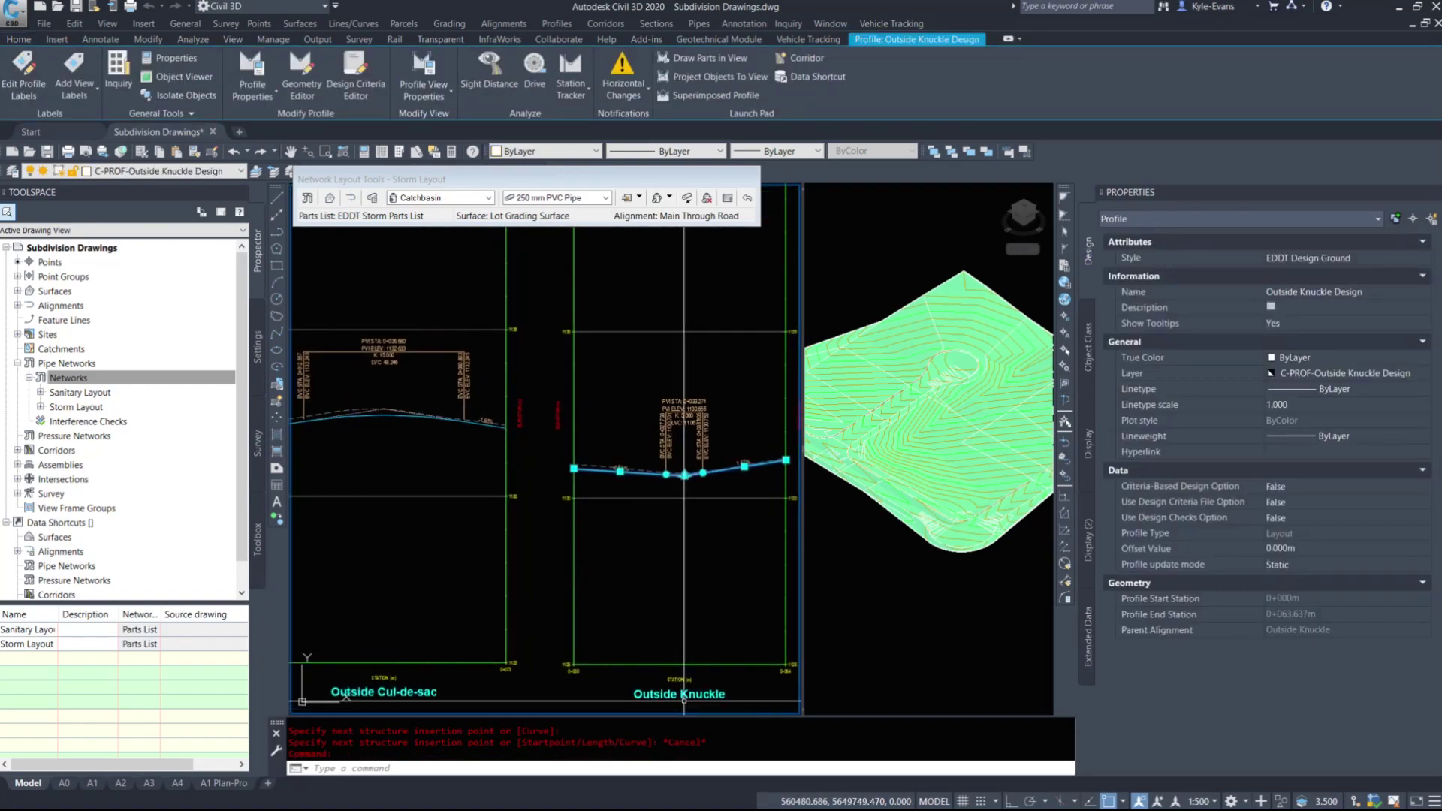
pyautogui.scroll(3, 683, 482)
pyautogui.moveTo(642, 485)
pyautogui.mouseDown(button='middle')
pyautogui.moveTo(423, 499)
pyautogui.moveTo(613, 495)
pyautogui.mouseUp(button='middle')
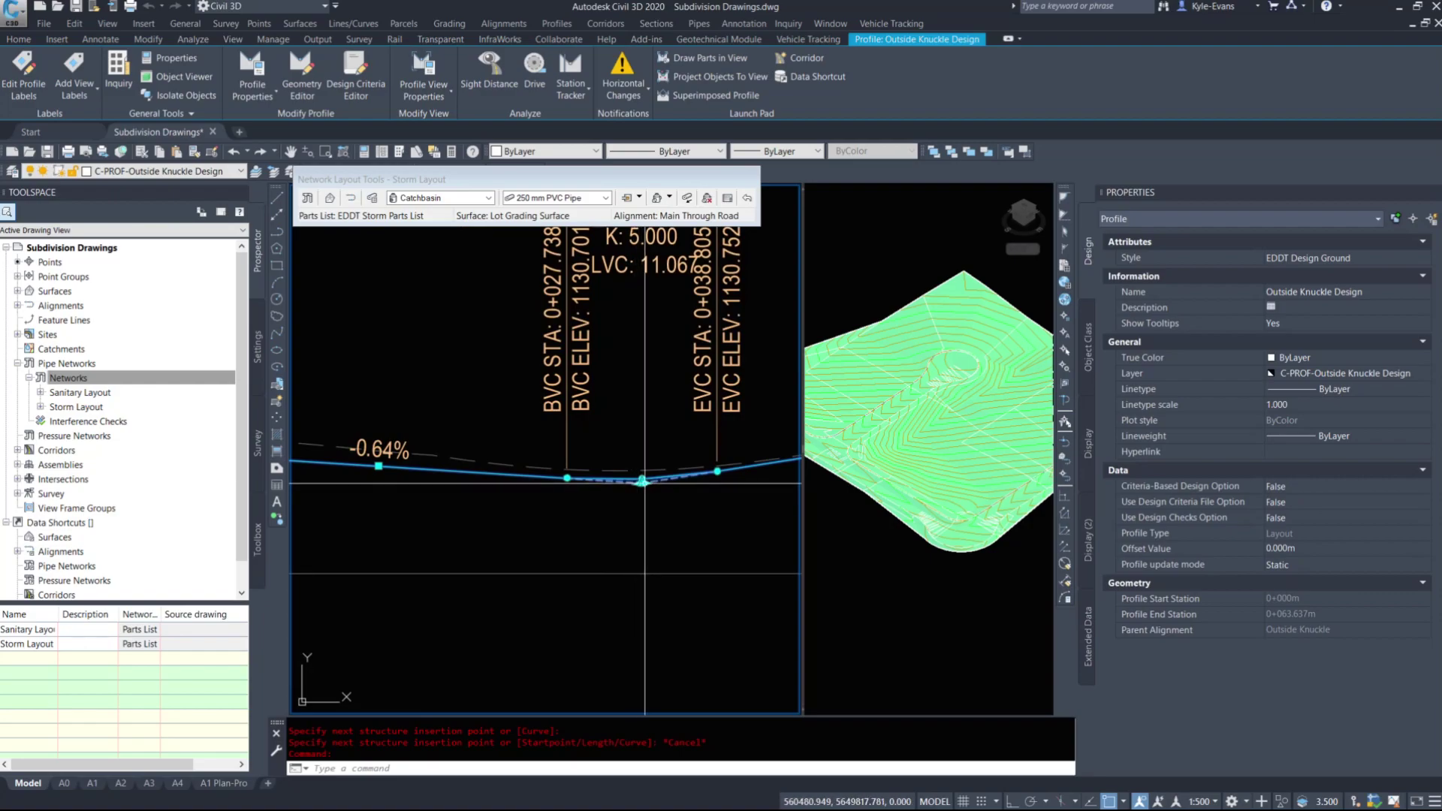
pyautogui.click(643, 481)
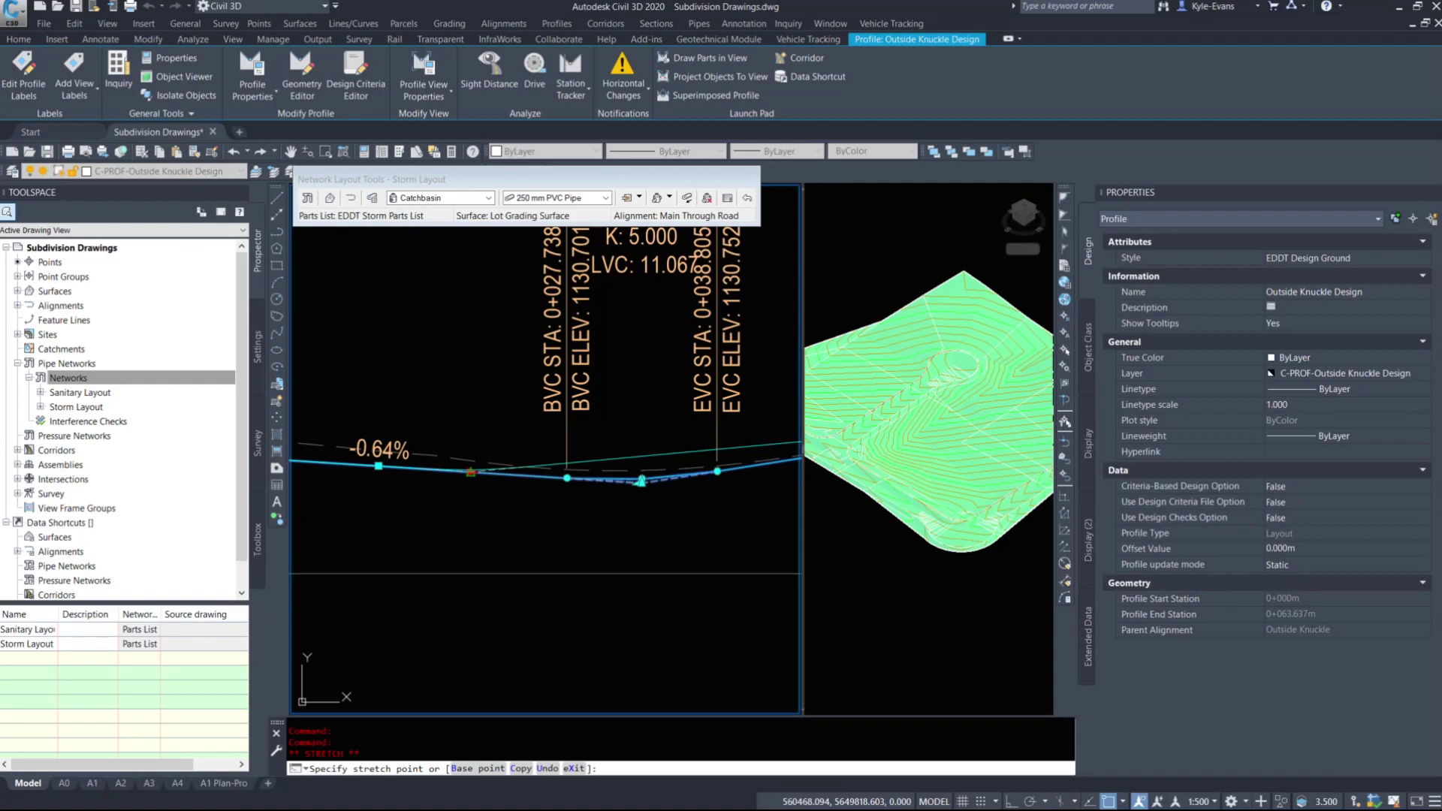
pyautogui.scroll(-2, 649, 451)
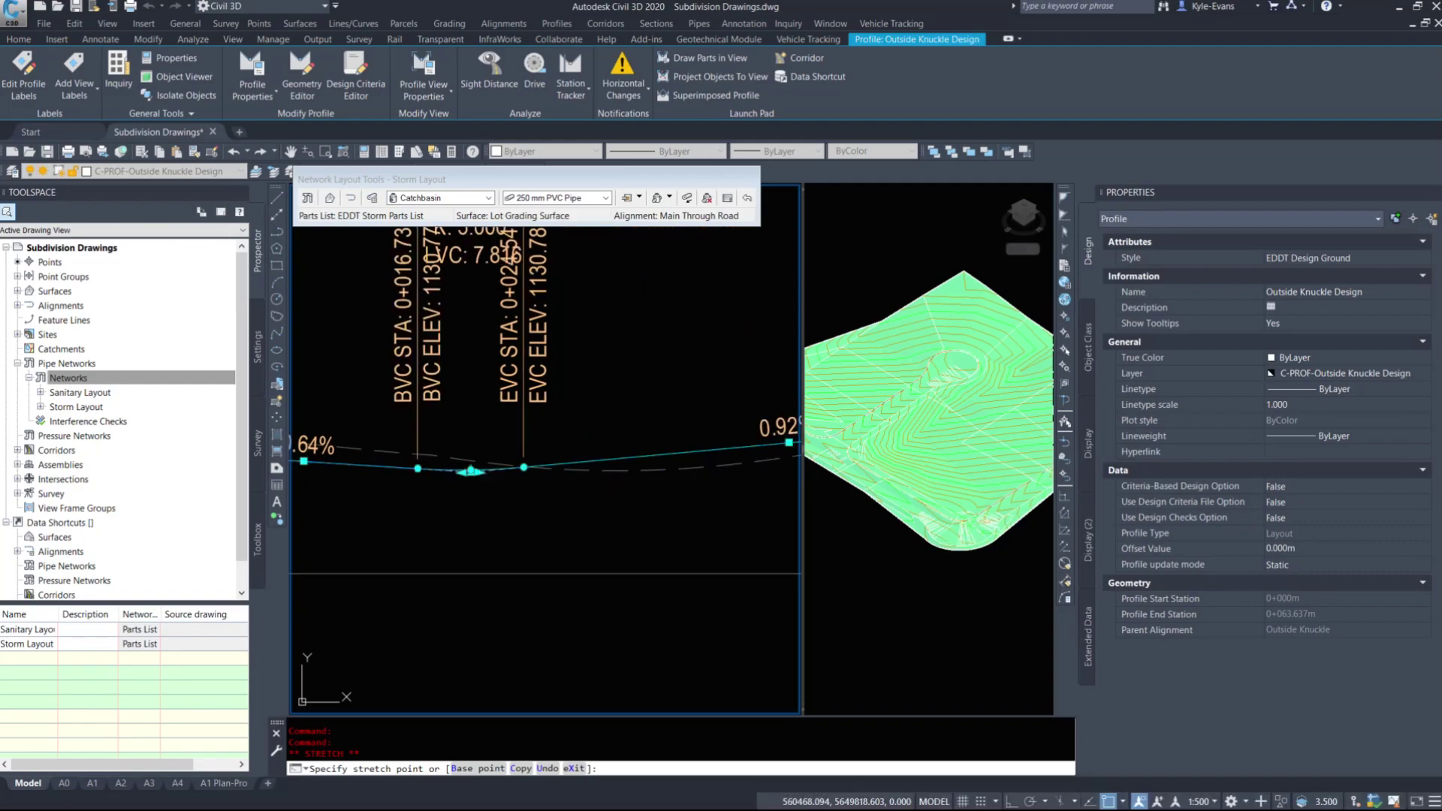
pyautogui.scroll(-3, 649, 437)
pyautogui.press('Escape')
pyautogui.scroll(-3, 648, 436)
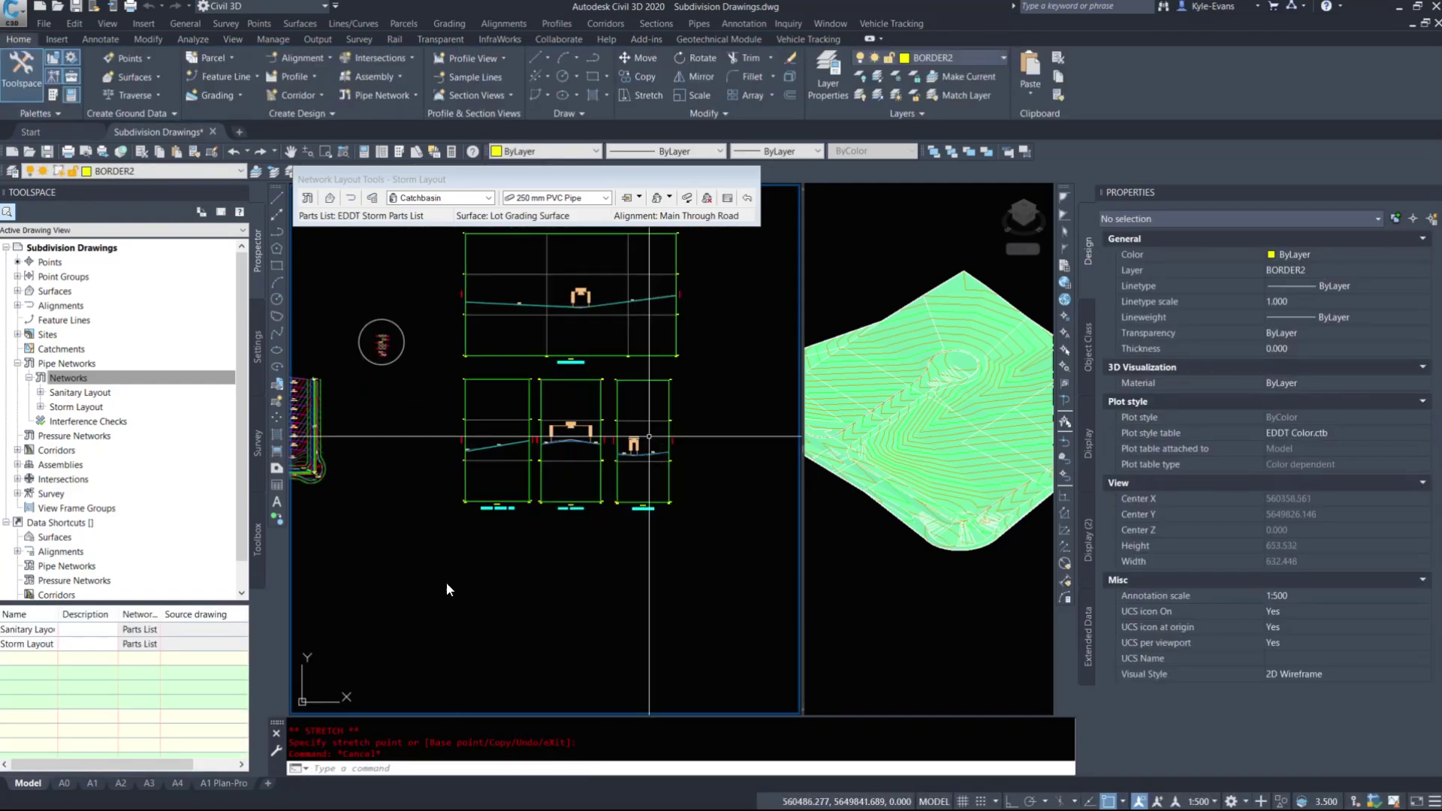
# Step: Move the knuckle's outer-curb catchbasin west along the curb to the shifted low point, using a Nearest snap
pyautogui.moveTo(418, 469); pyautogui.dragTo(839, 328, button='middle')
pyautogui.scroll(3, 730, 326)
pyautogui.moveTo(748, 330); pyautogui.dragTo(589, 385, button='middle')
pyautogui.scroll(3, 590, 385)
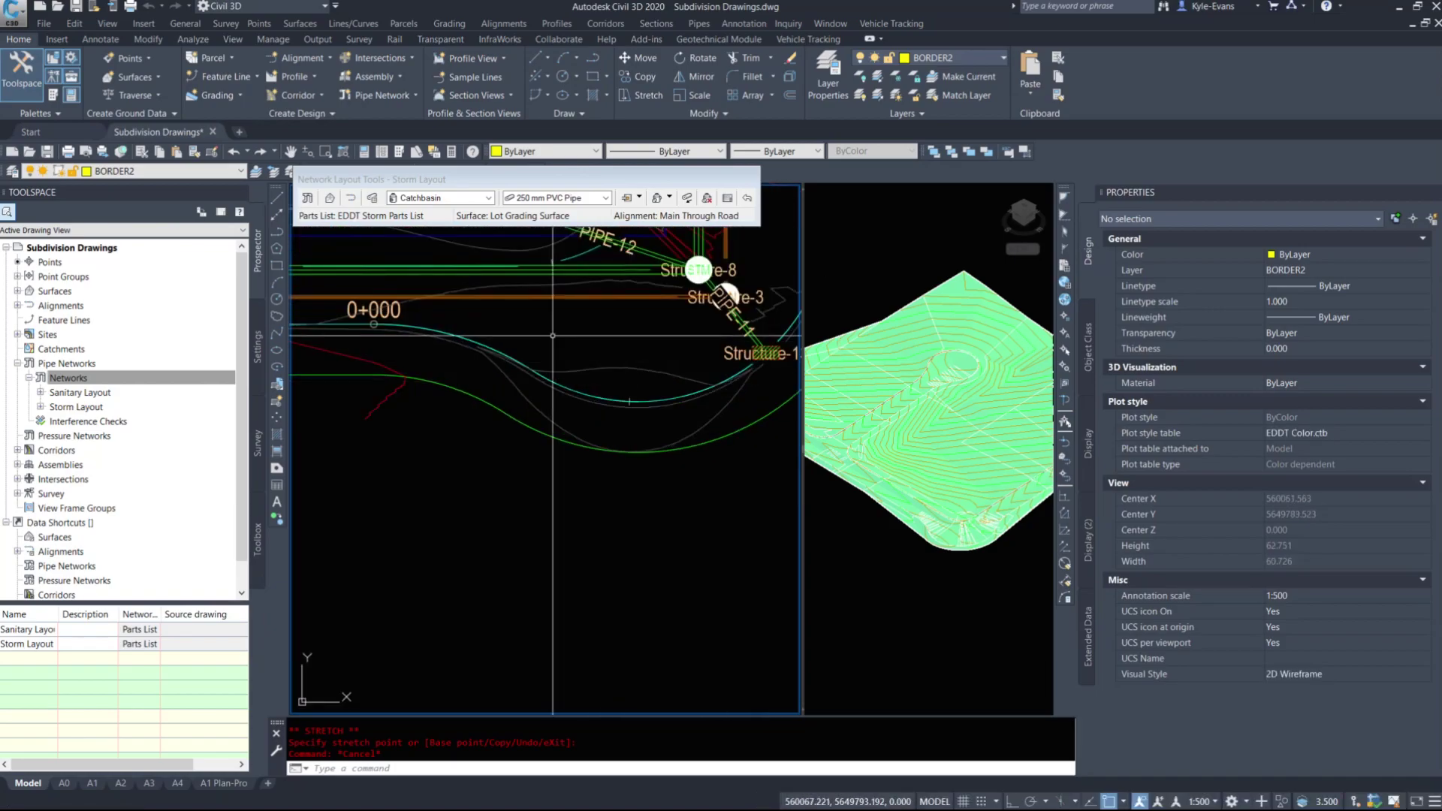
pyautogui.scroll(4, 652, 426)
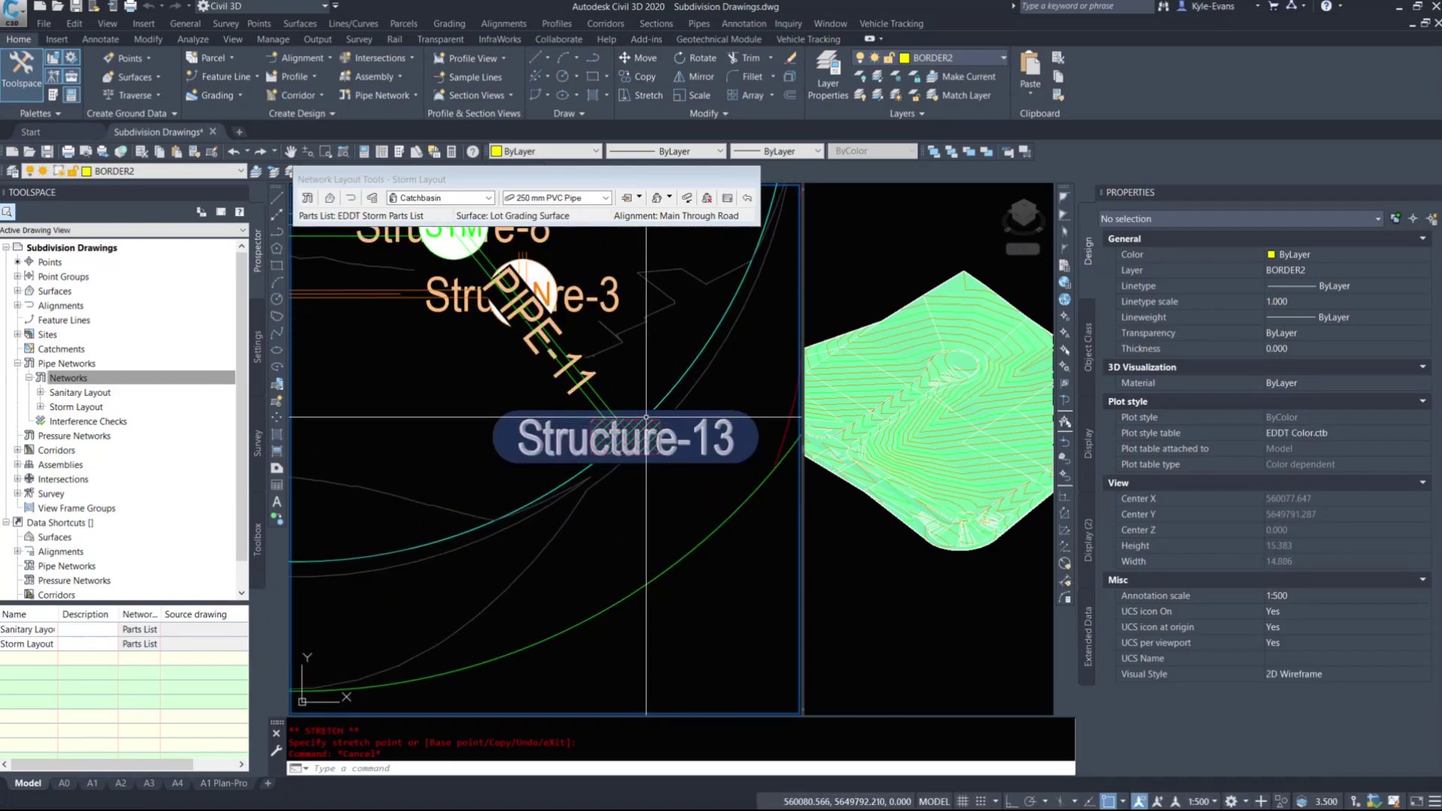
pyautogui.scroll(2, 646, 416)
pyautogui.scroll(3, 702, 400)
pyautogui.click(703, 400)
pyautogui.scroll(-3, 702, 401)
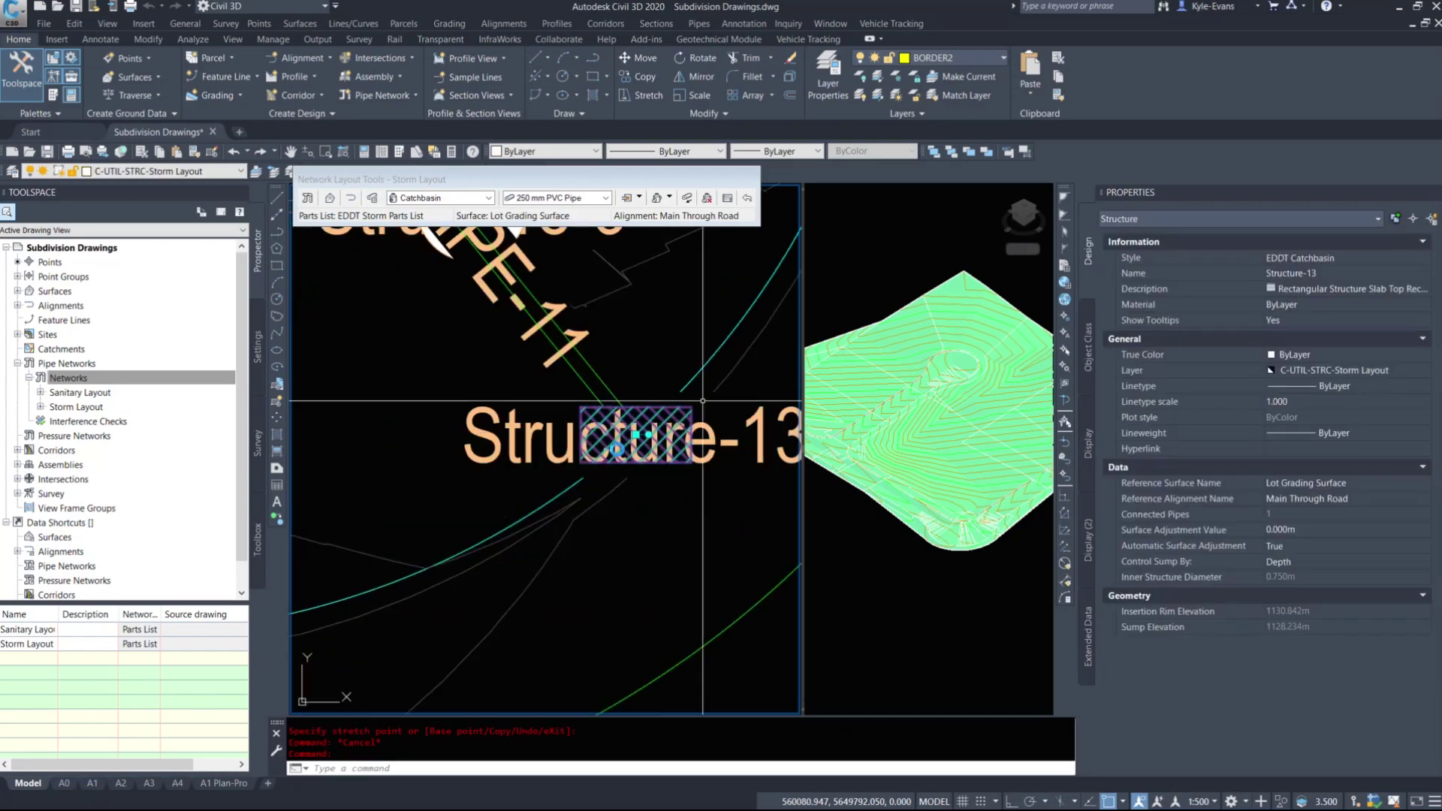
pyautogui.click(636, 434)
pyautogui.moveTo(665, 612); pyautogui.dragTo(952, 548, button='middle')
pyautogui.moveTo(564, 540); pyautogui.dragTo(719, 517, button='middle')
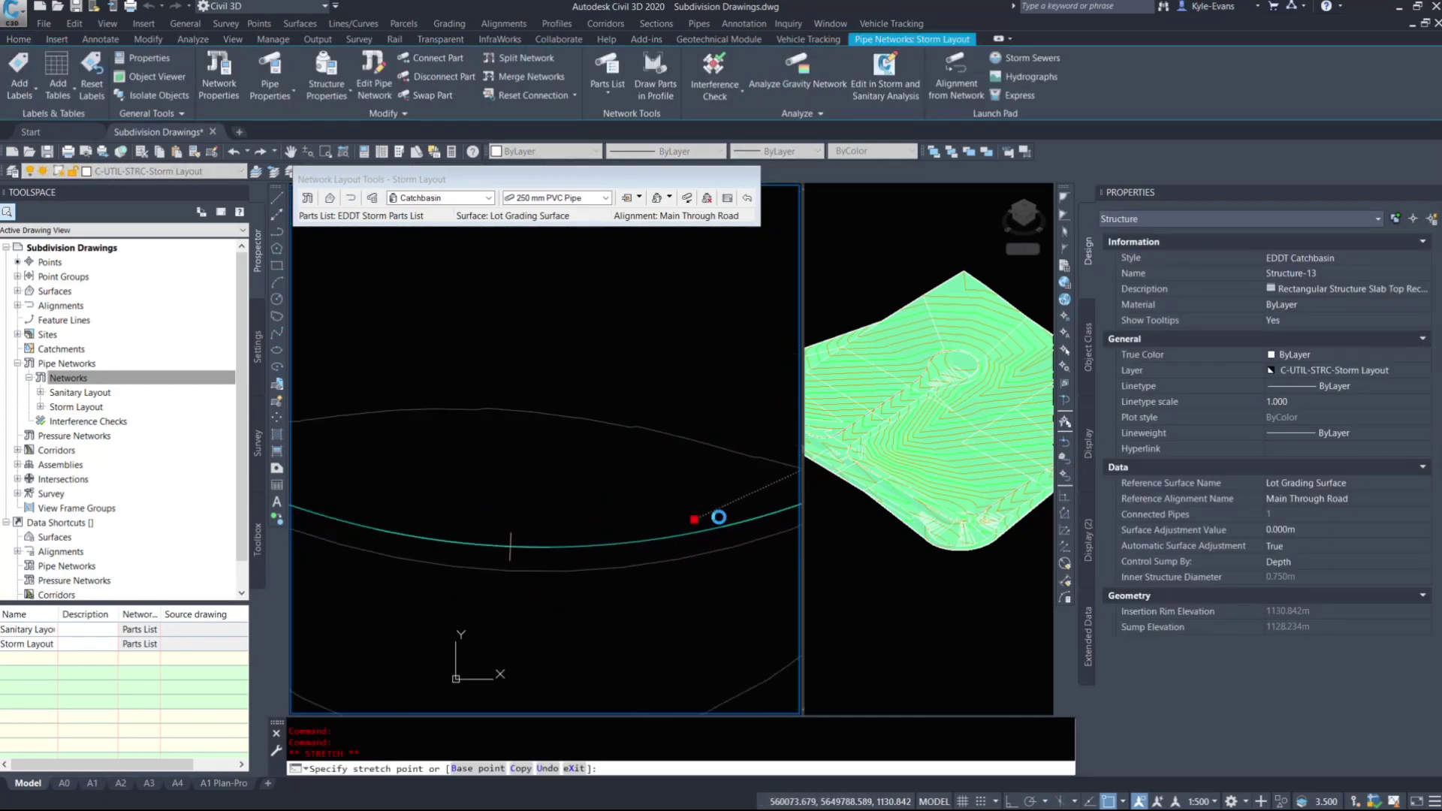
pyautogui.keyDown('shift'); pyautogui.rightClick(512, 524); pyautogui.keyUp('shift')
pyautogui.click(542, 485)
pyautogui.click(420, 540)
pyautogui.scroll(-4, 582, 556)
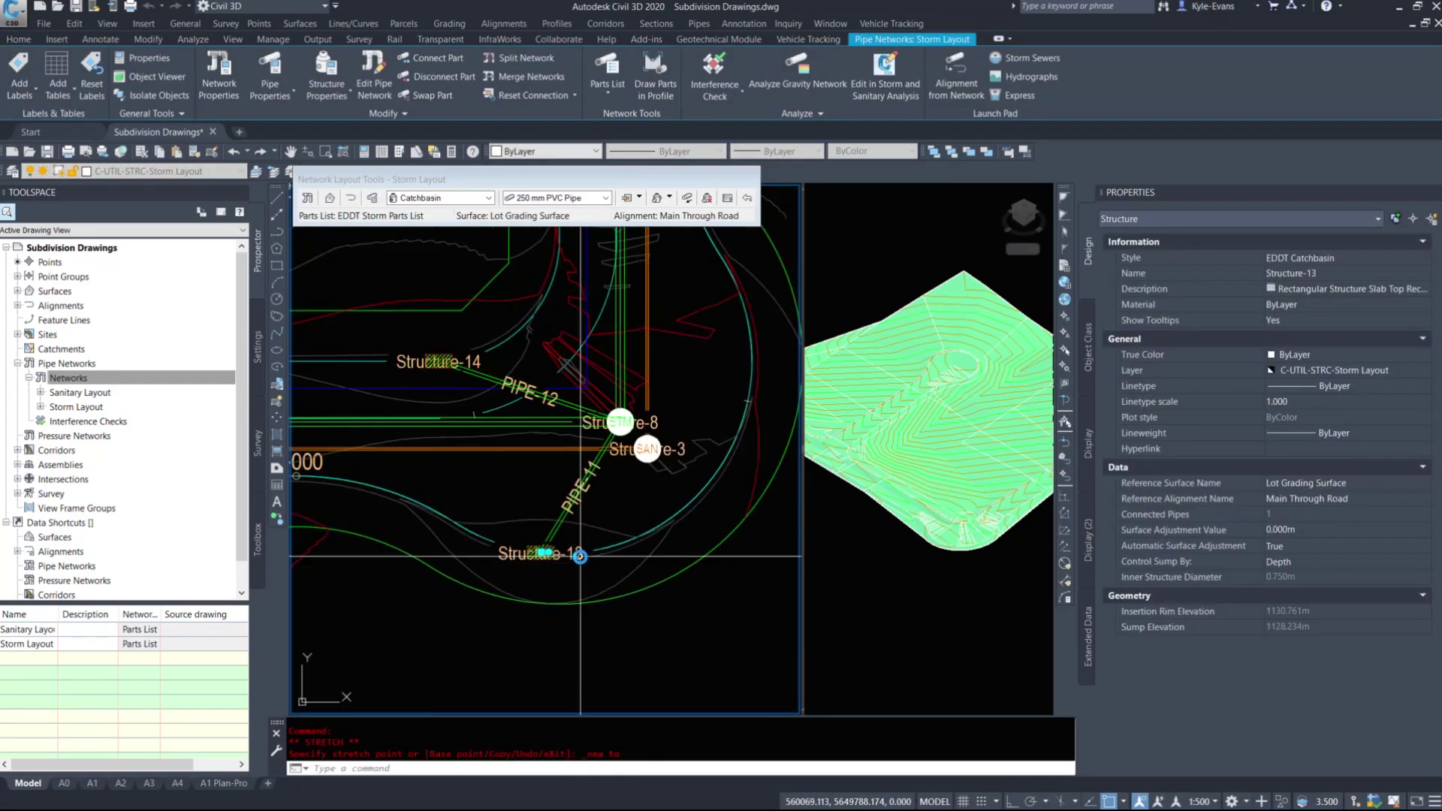
pyautogui.press('Escape')
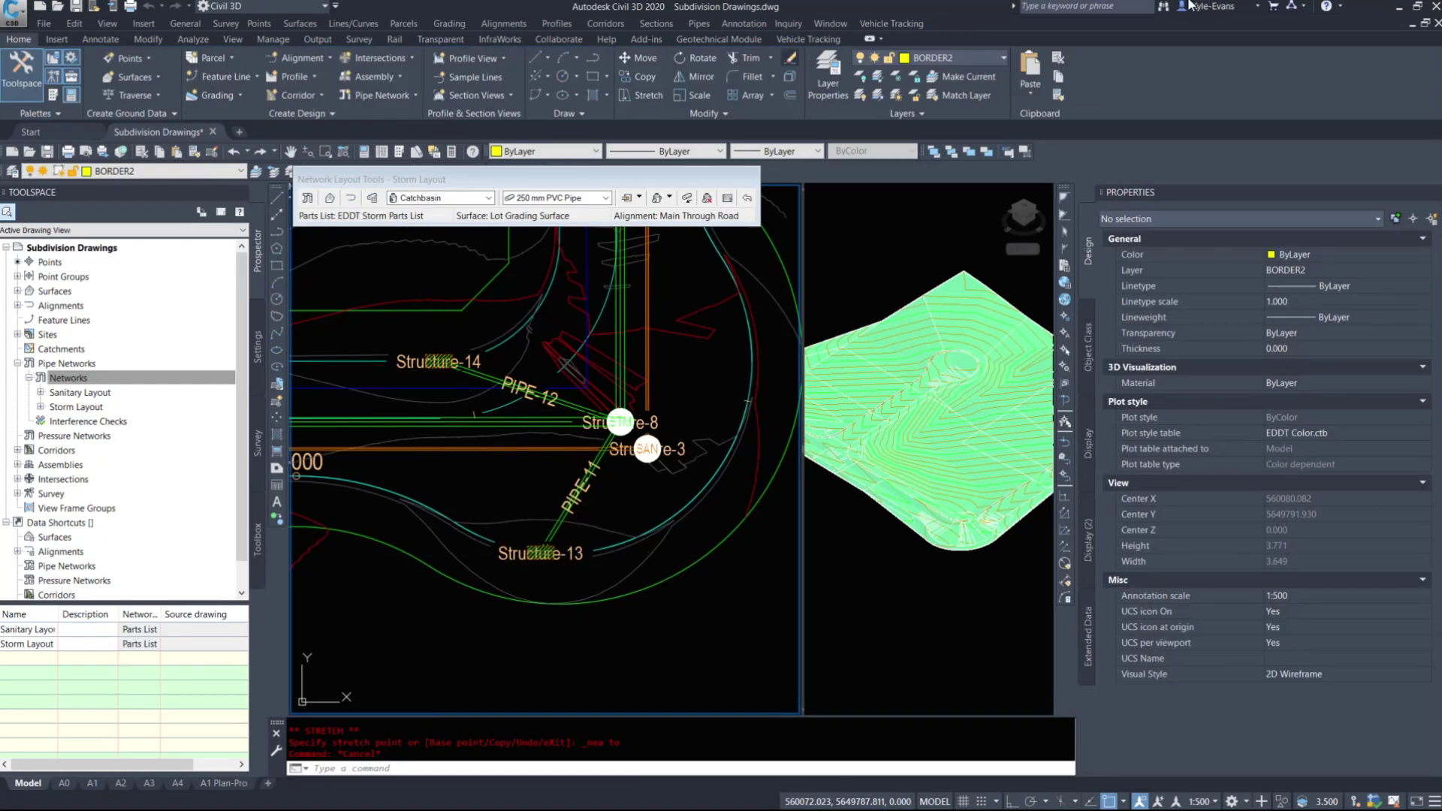
# Step: Rebuild the Main Residential Road corridor and check the Lot Grading Surface contours around the knuckle
pyautogui.doubleClick(60, 454)
pyautogui.rightClick(98, 465)
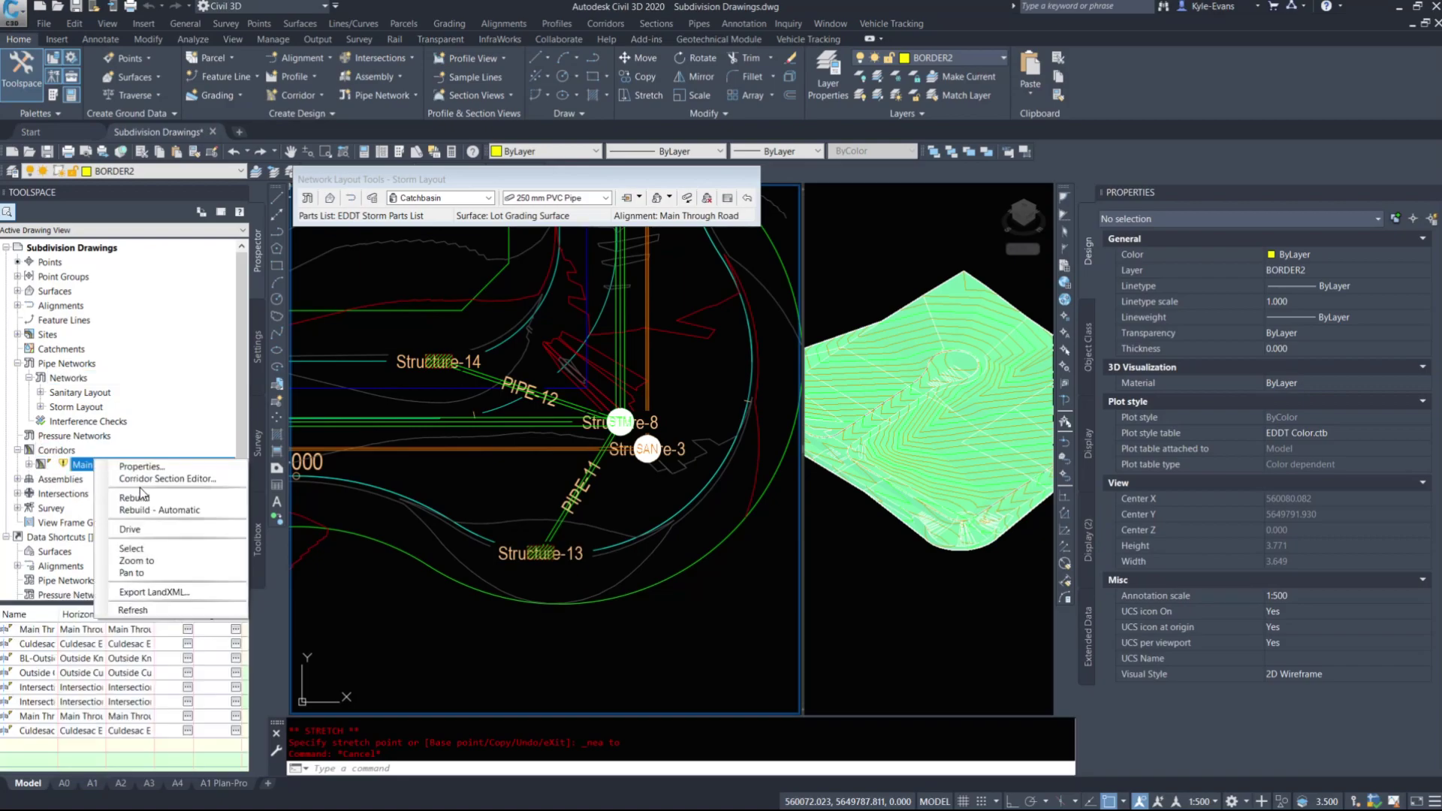
pyautogui.click(135, 498)
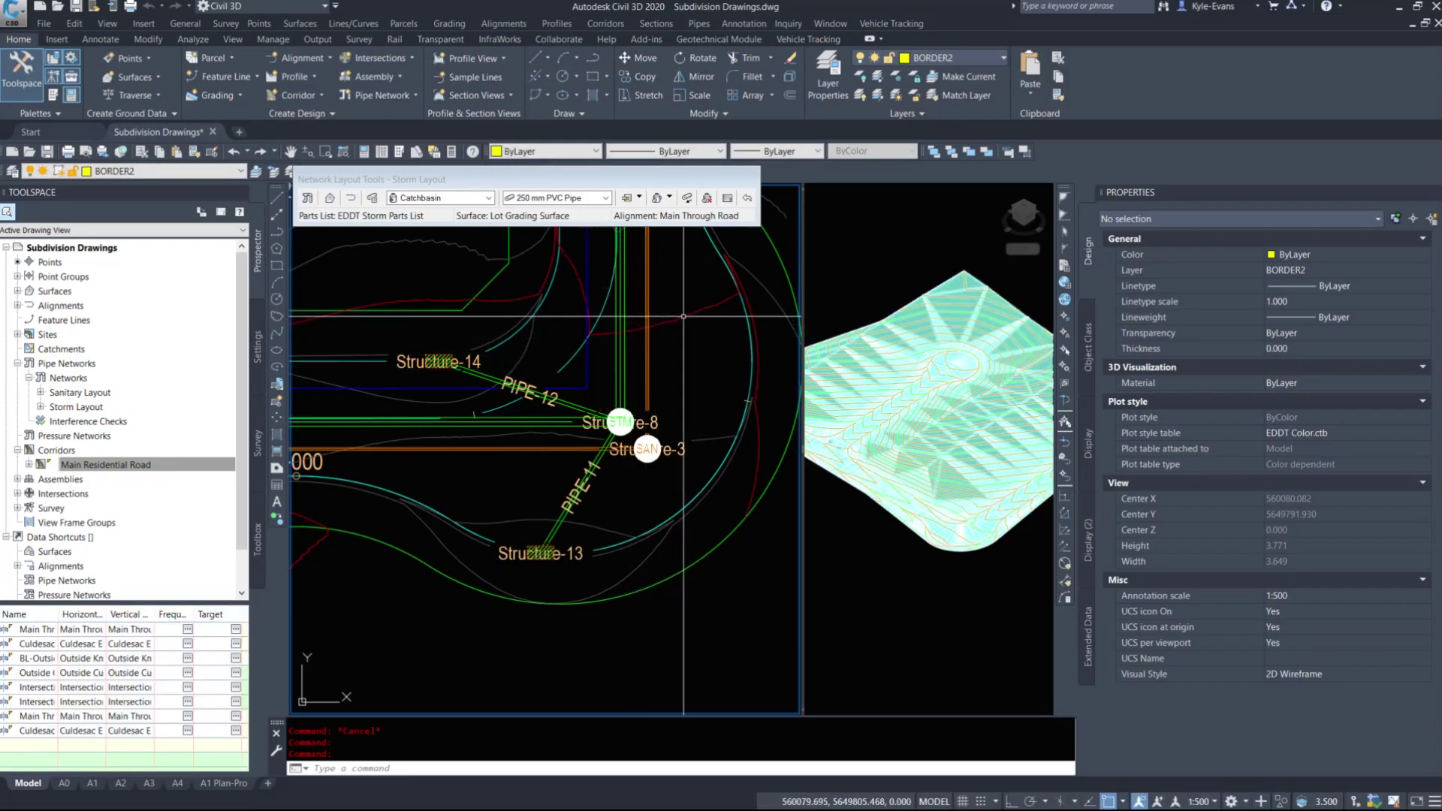
pyautogui.click(683, 316)
pyautogui.scroll(-3, 728, 451)
pyautogui.scroll(3, 685, 449)
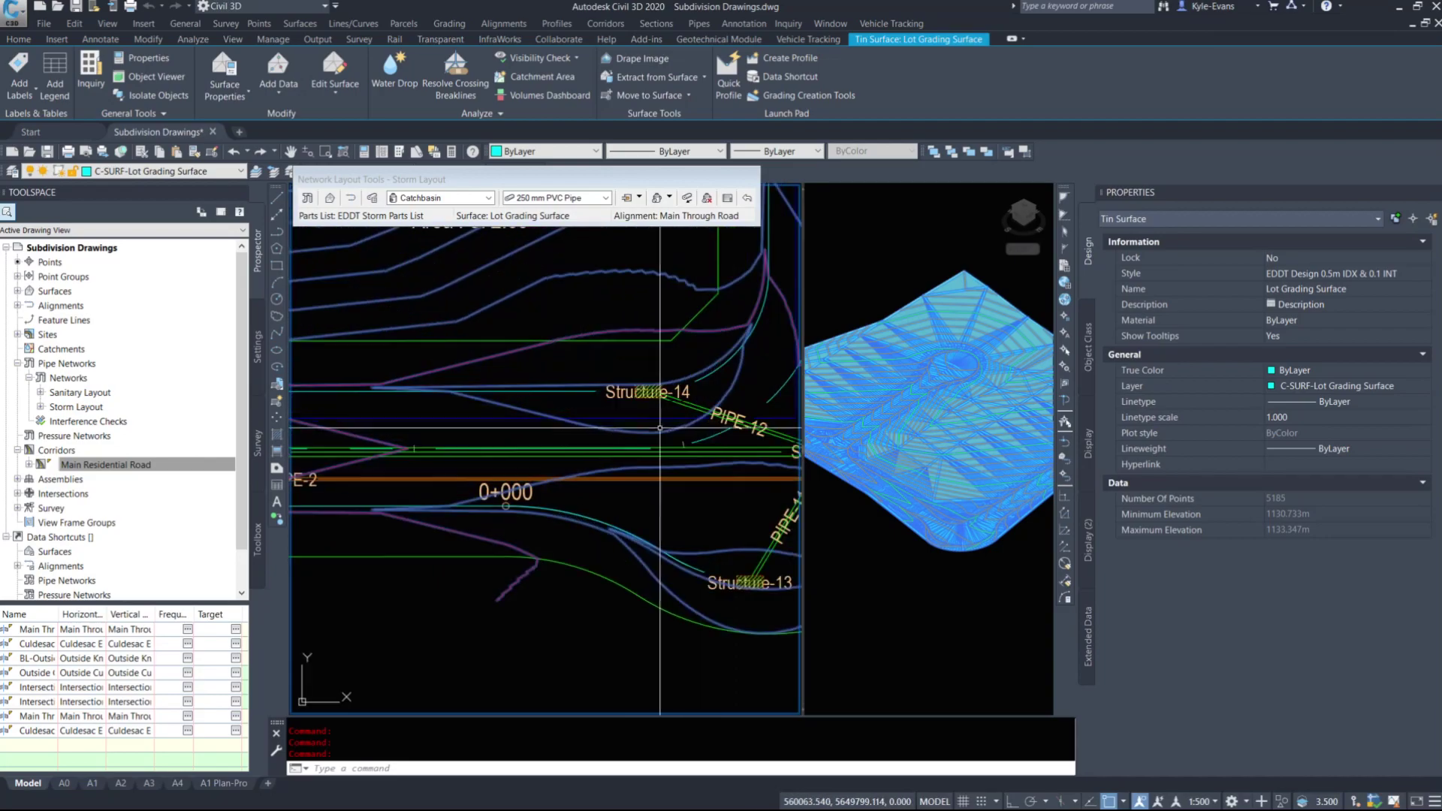
pyautogui.press('Escape')
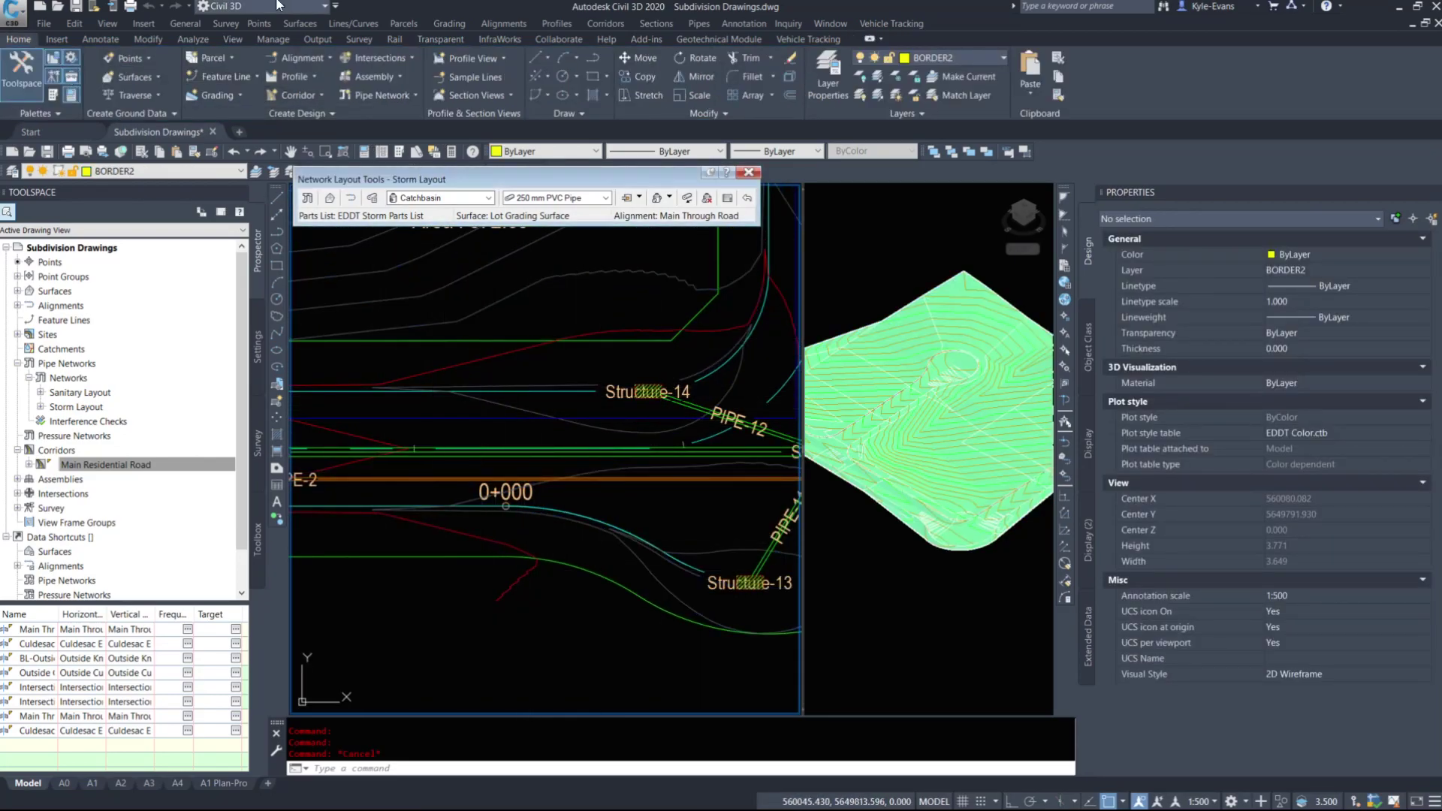
# Step: Start Water Drop on the Lot Grading Surface and trace the flow from a point northwest of the knuckle's inner-curb catchbasin
pyautogui.click(303, 24)
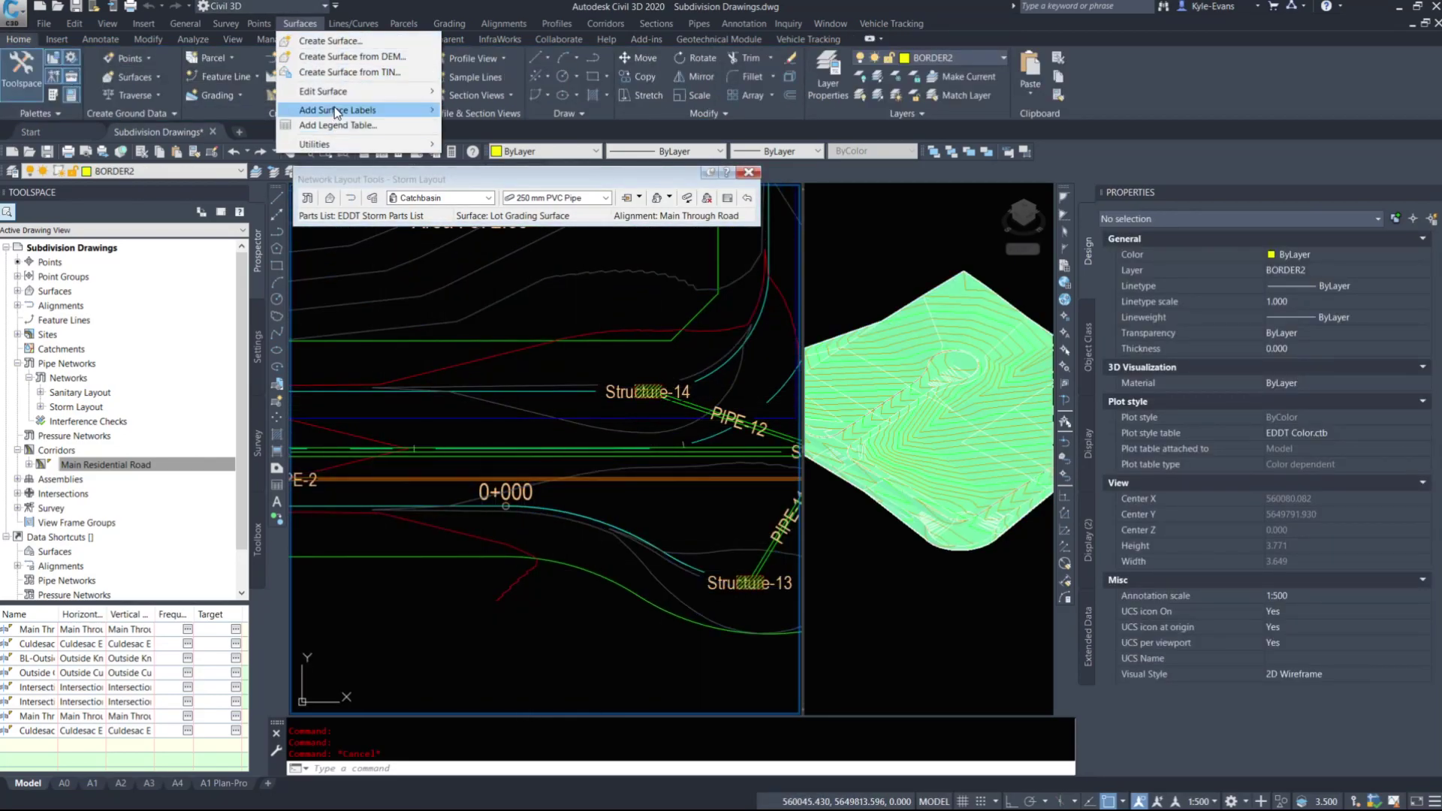
pyautogui.moveTo(349, 145)
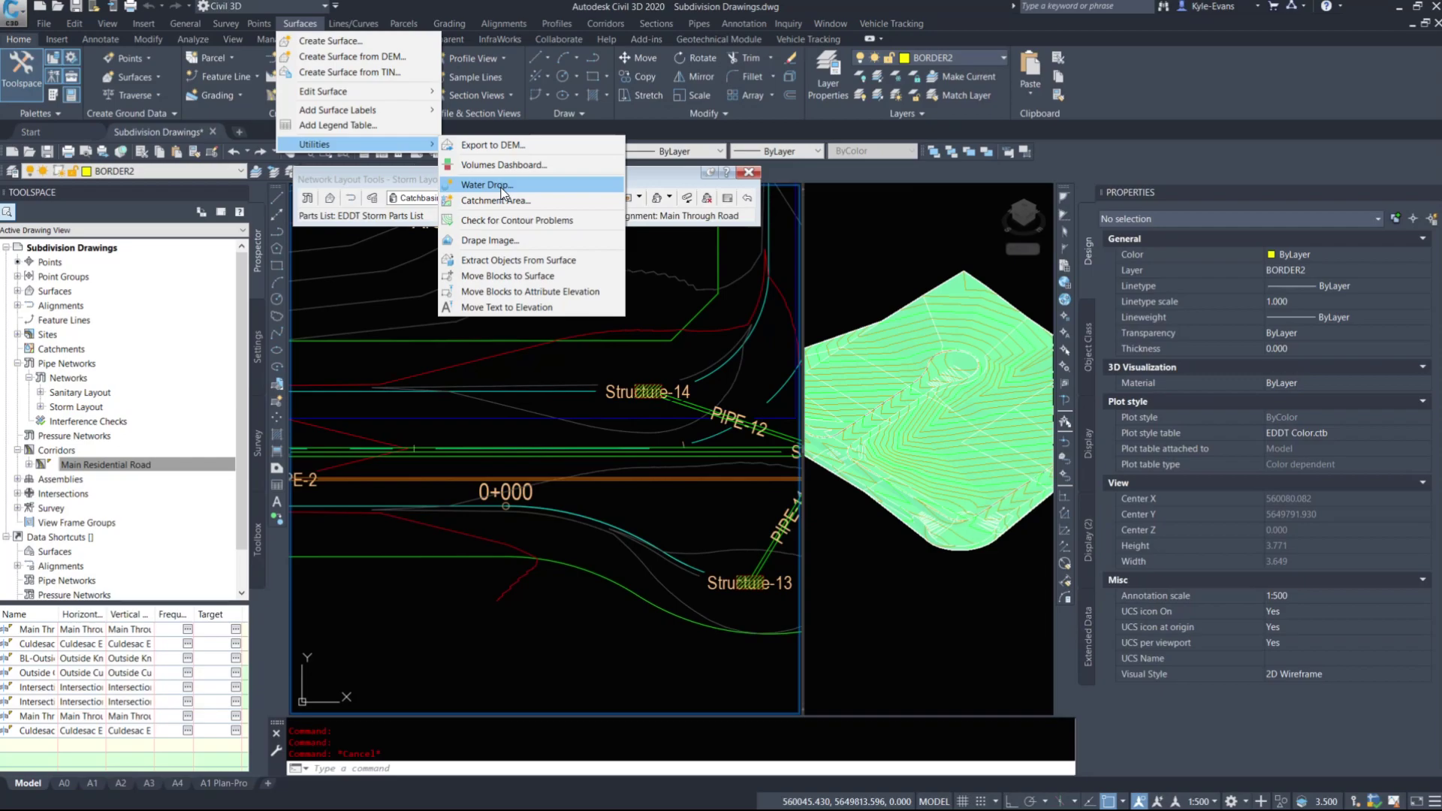
pyautogui.click(502, 191)
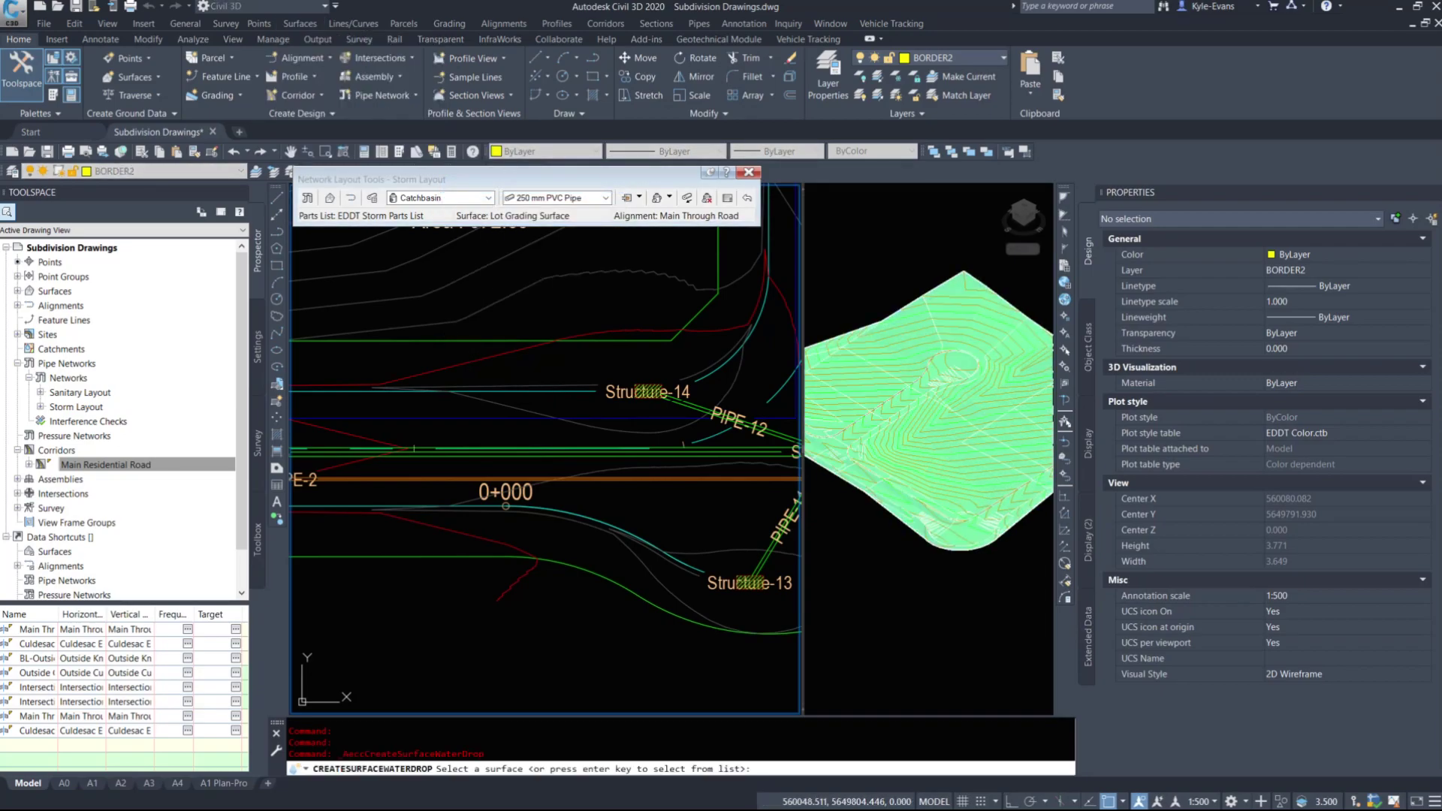
pyautogui.click(468, 351)
pyautogui.click(300, 340)
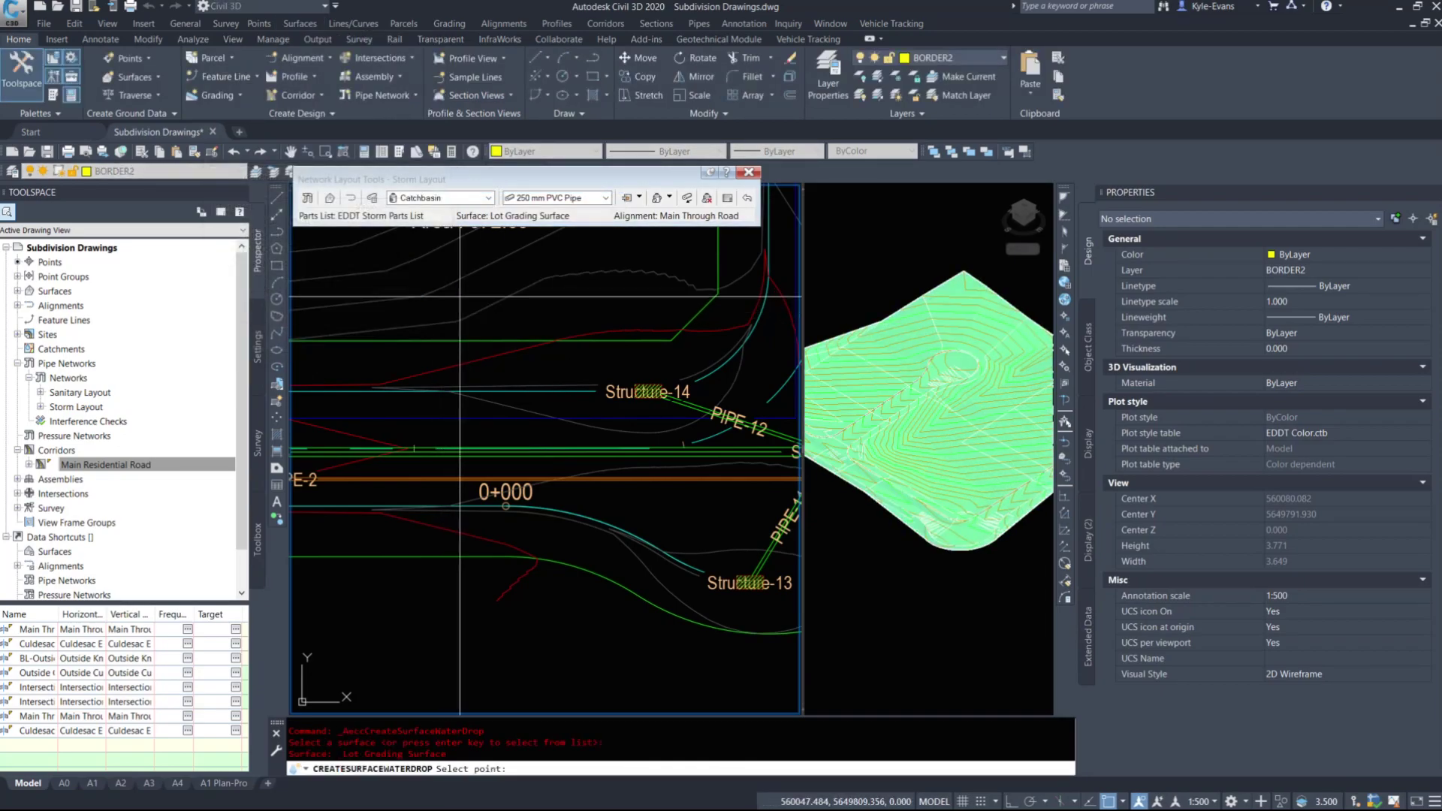
pyautogui.scroll(2, 600, 342)
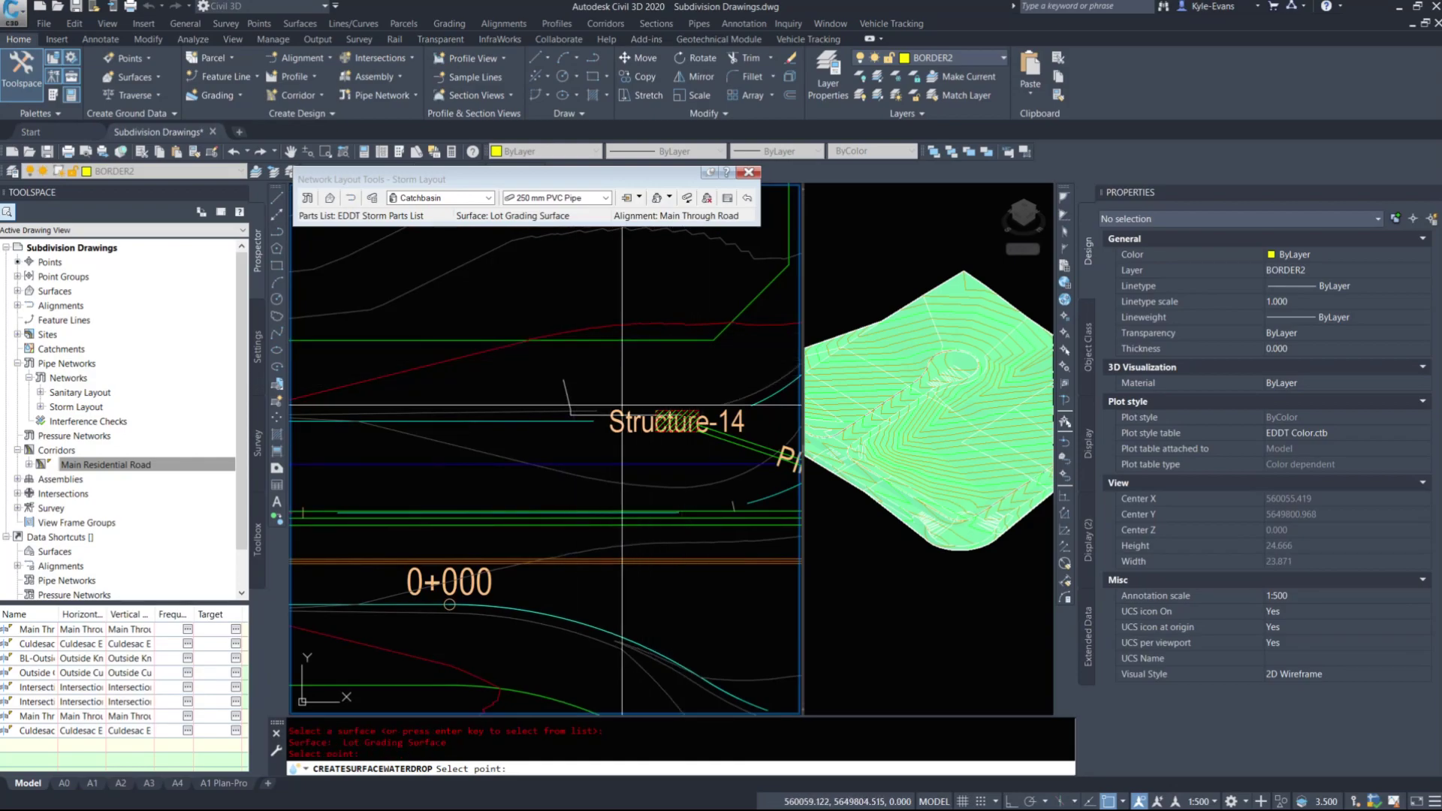
# Step: Trace a water drop path from a point just southwest of the knuckle's outer-curb catchbasin
pyautogui.moveTo(666, 593); pyautogui.dragTo(555, 234, button='middle')
pyautogui.moveTo(651, 406); pyautogui.dragTo(481, 446, button='middle')
pyautogui.scroll(2, 481, 446)
pyautogui.scroll(1, 485, 446)
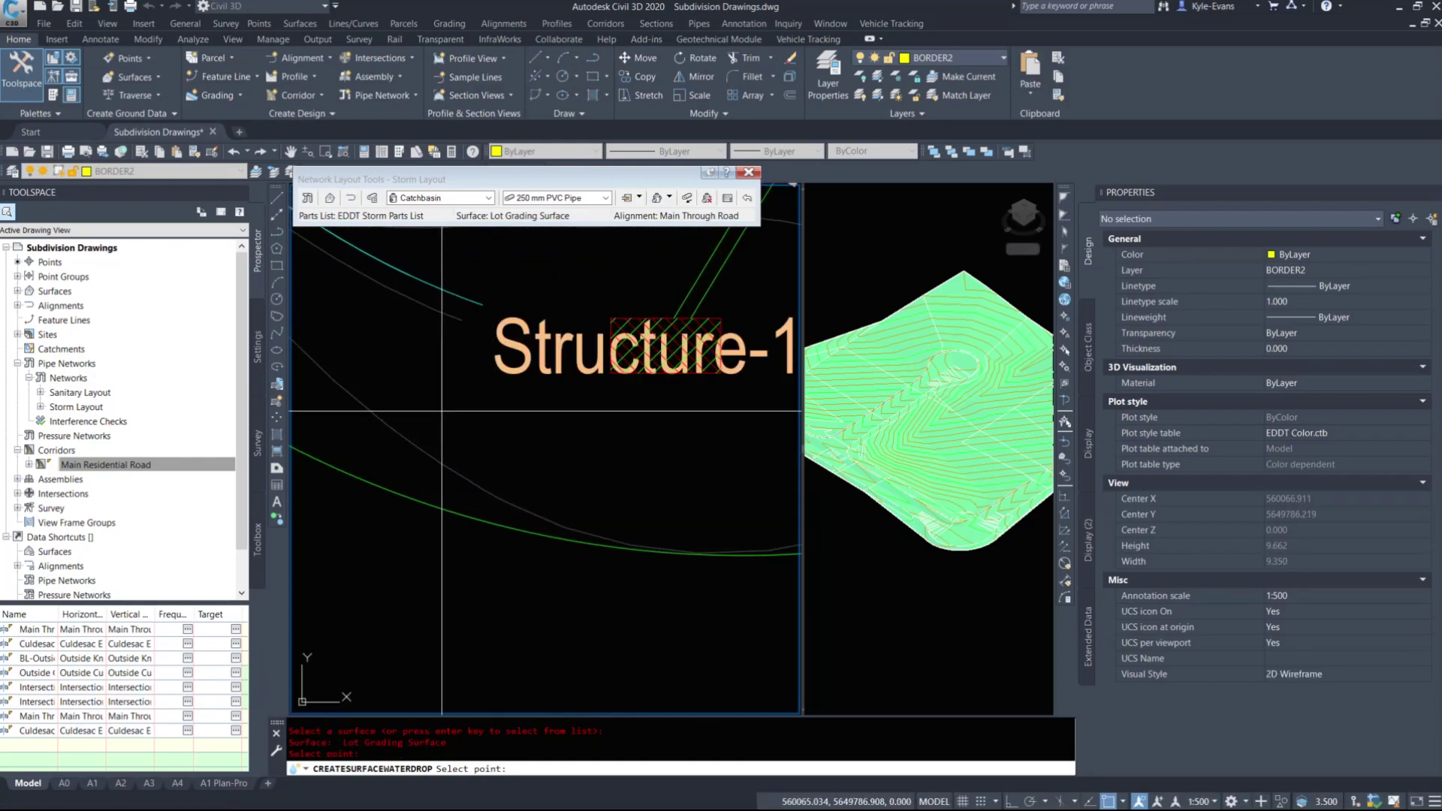
pyautogui.click(416, 390)
pyautogui.scroll(-4, 702, 375)
pyautogui.scroll(-4, 676, 406)
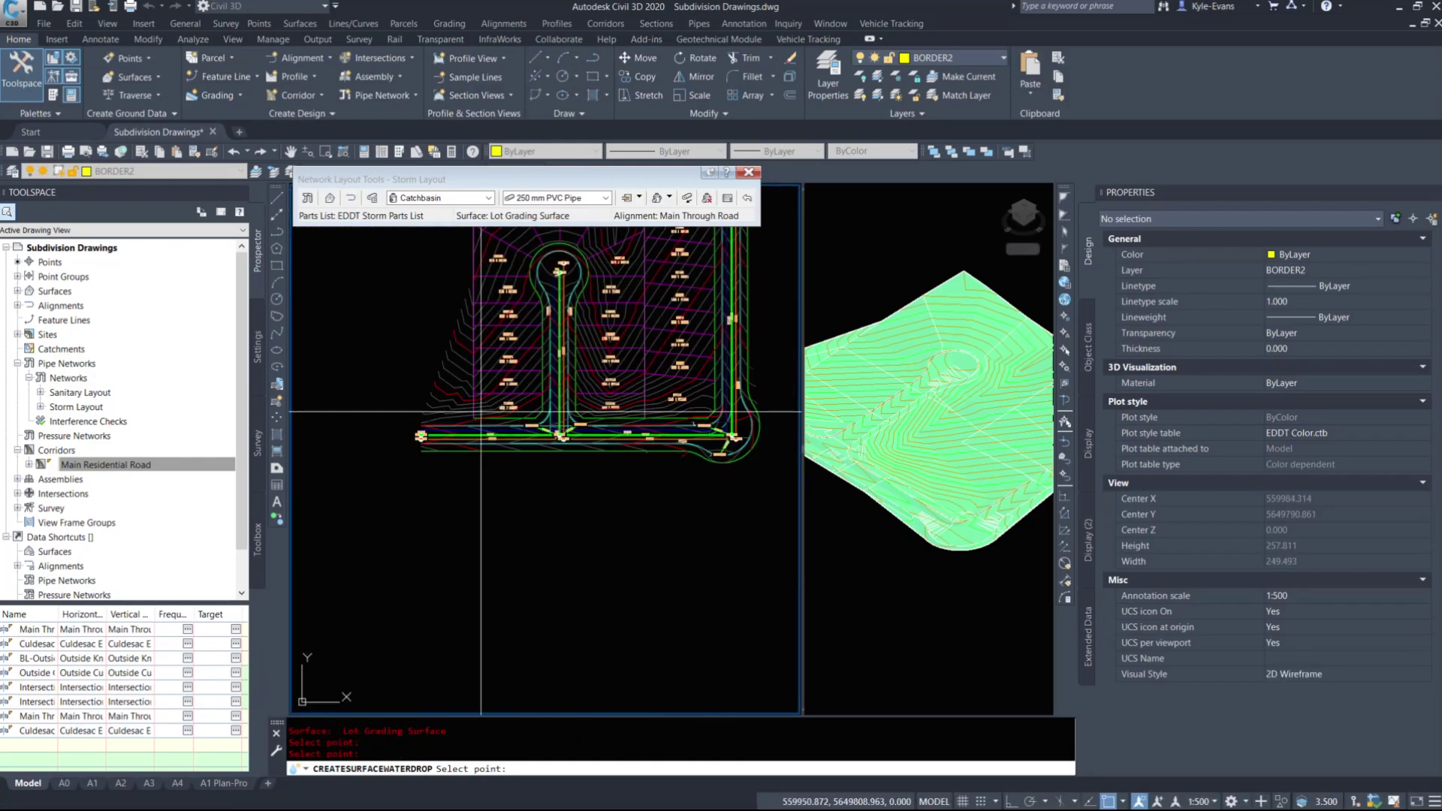
# Step: Trace water drop paths toward the catchbasins on both curb returns of the cul-de-sac road intersection, and finish Water Drop
pyautogui.scroll(10, 572, 287)
pyautogui.moveTo(402, 334)
pyautogui.mouseDown(button='middle')
pyautogui.moveTo(566, 348)
pyautogui.moveTo(548, 337)
pyautogui.mouseUp(button='middle')
pyautogui.click(441, 422)
pyautogui.moveTo(638, 385); pyautogui.dragTo(353, 389, button='middle')
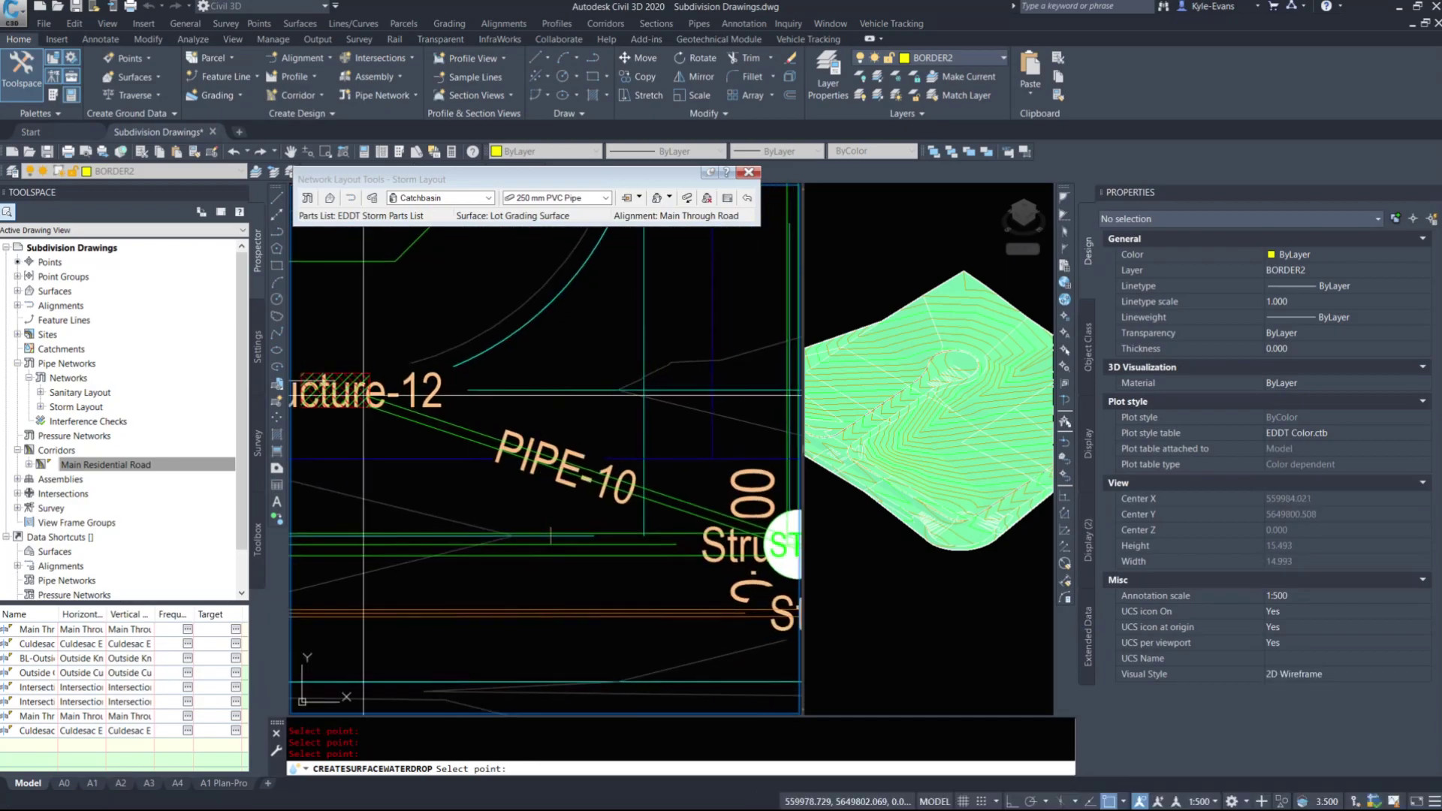
pyautogui.scroll(-4, 454, 427)
pyautogui.press('Escape')
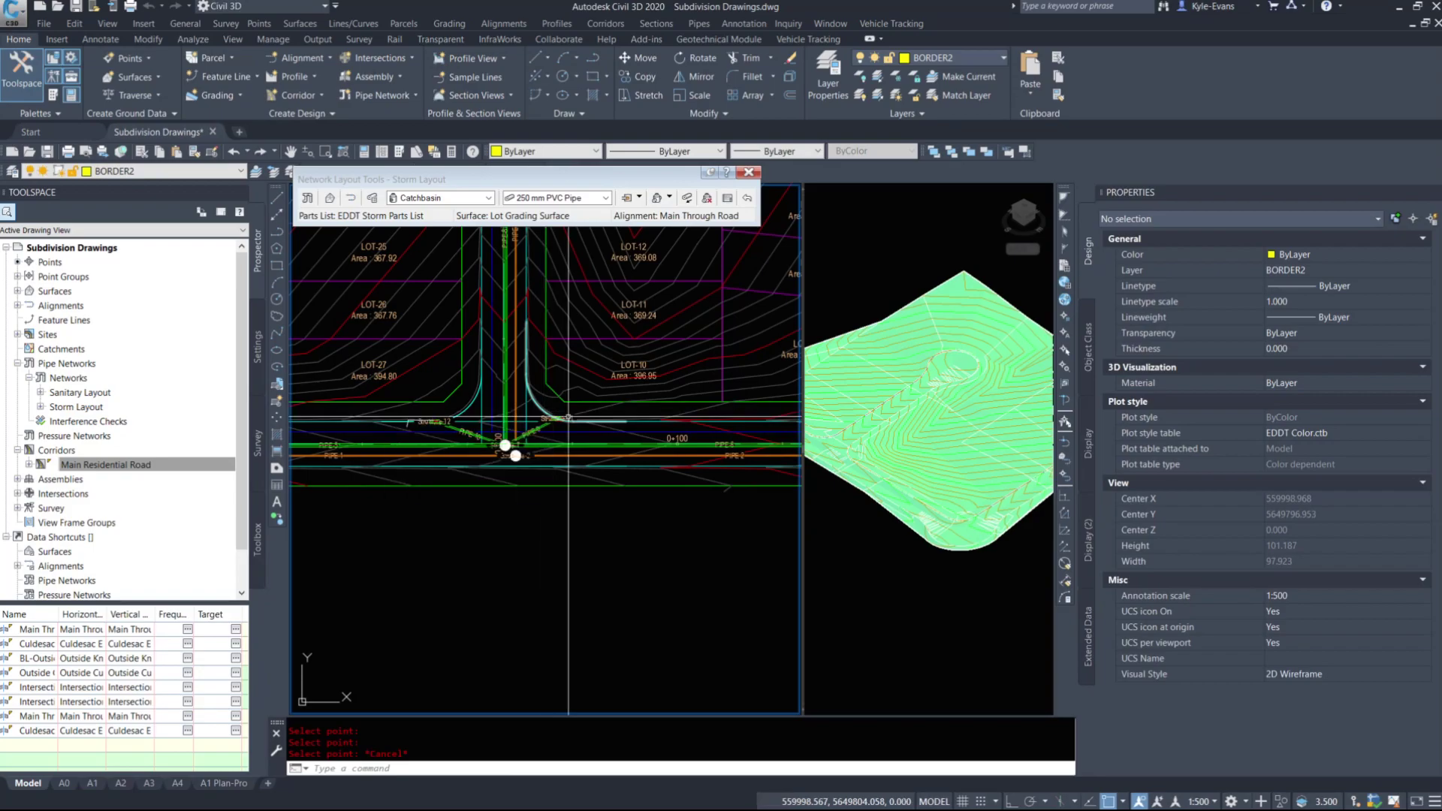
# Step: Move the catchbasin at the knuckle's outer curb, Structure-13, onto the endpoint of its water drop path
pyautogui.scroll(6, 575, 430)
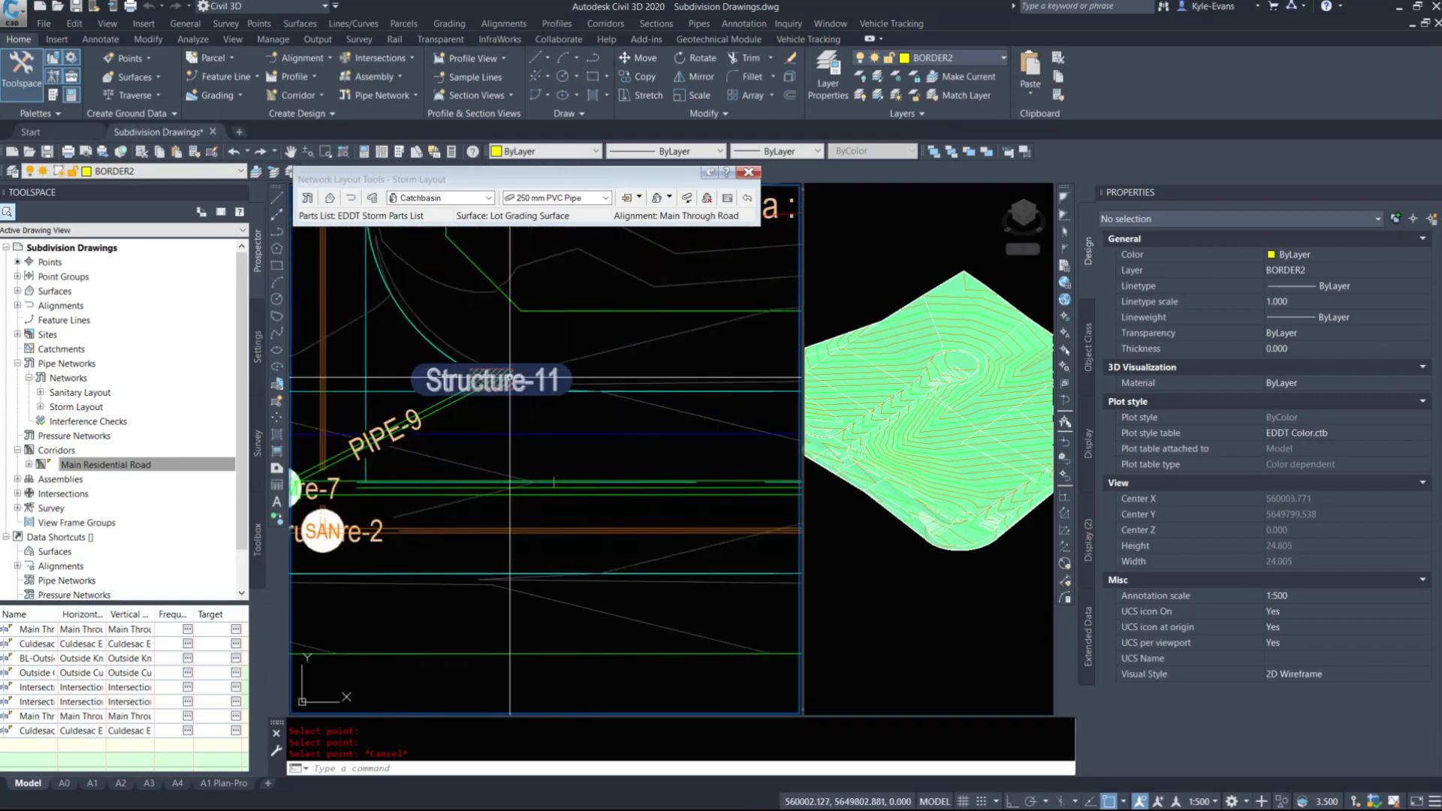
pyautogui.moveTo(510, 378)
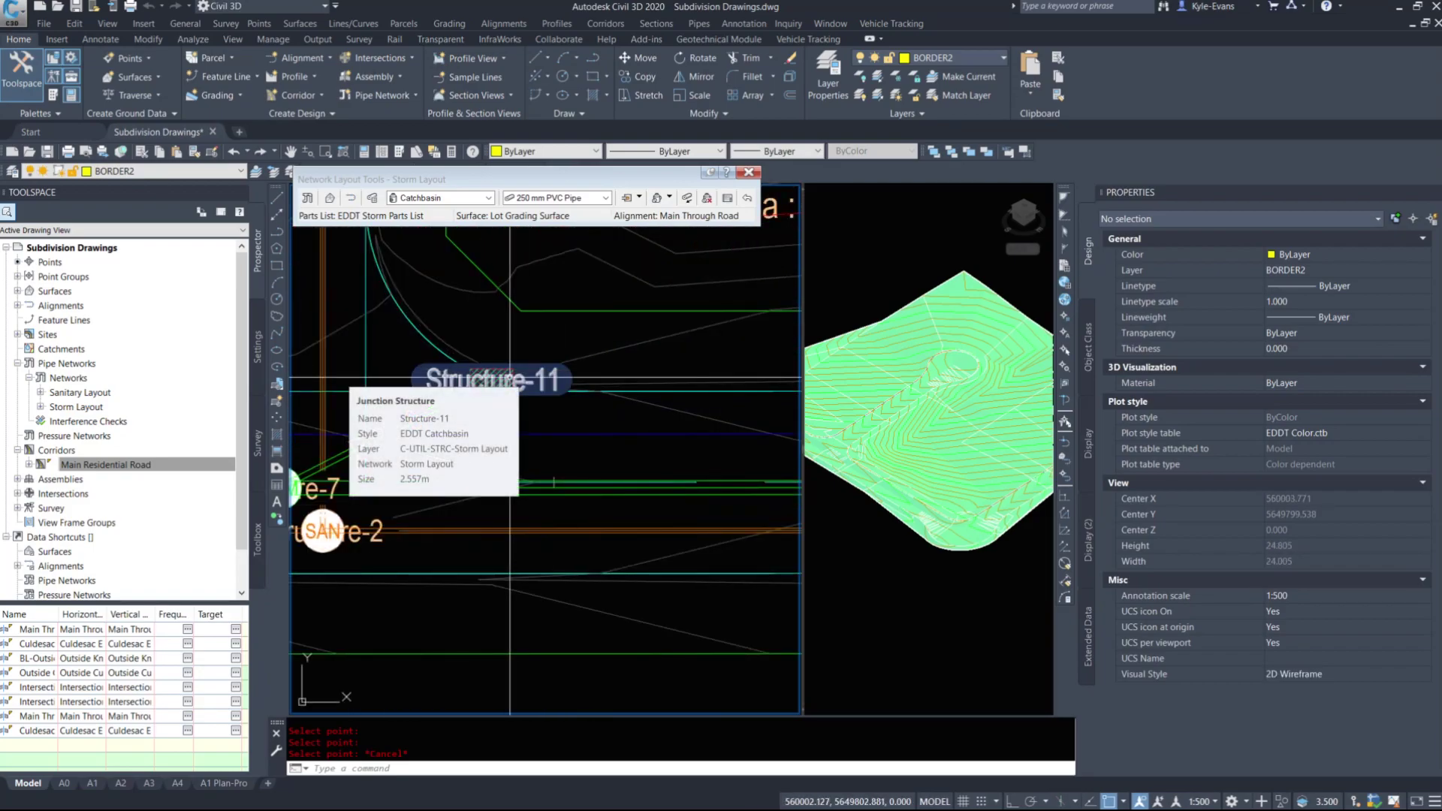
pyautogui.scroll(-6, 510, 379)
pyautogui.scroll(7, 551, 395)
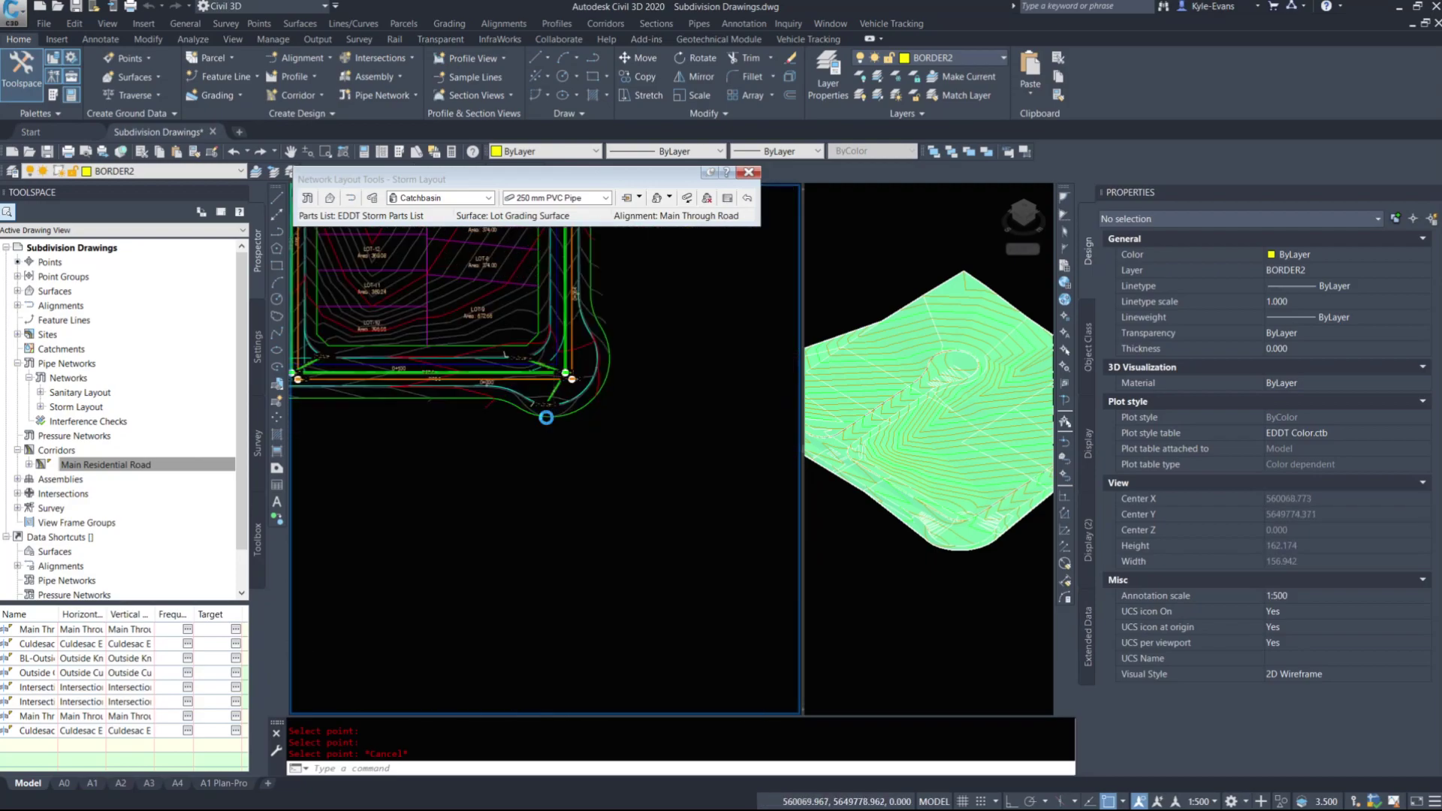
pyautogui.scroll(4, 500, 326)
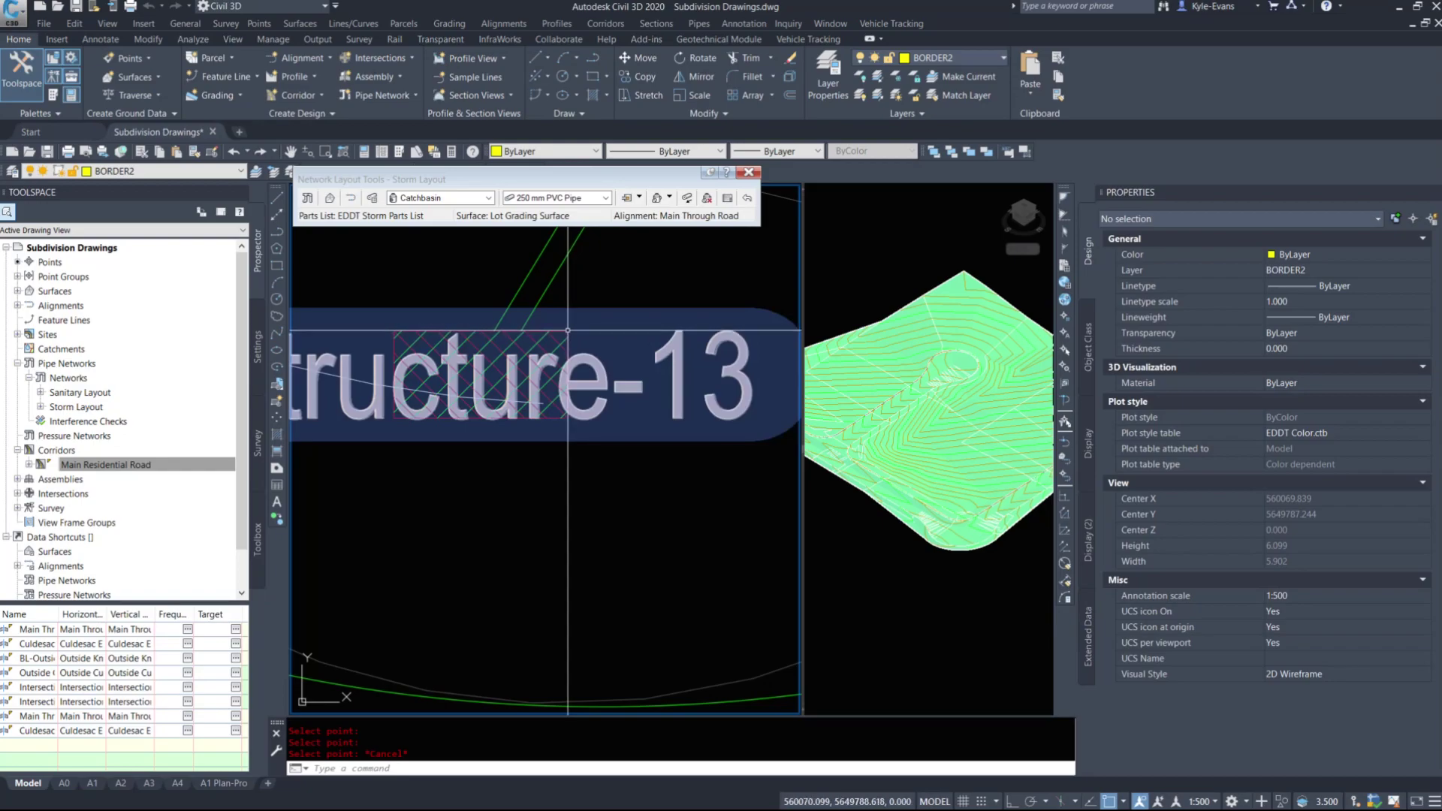
pyautogui.click(592, 313)
pyautogui.press('Escape')
pyautogui.click(375, 457)
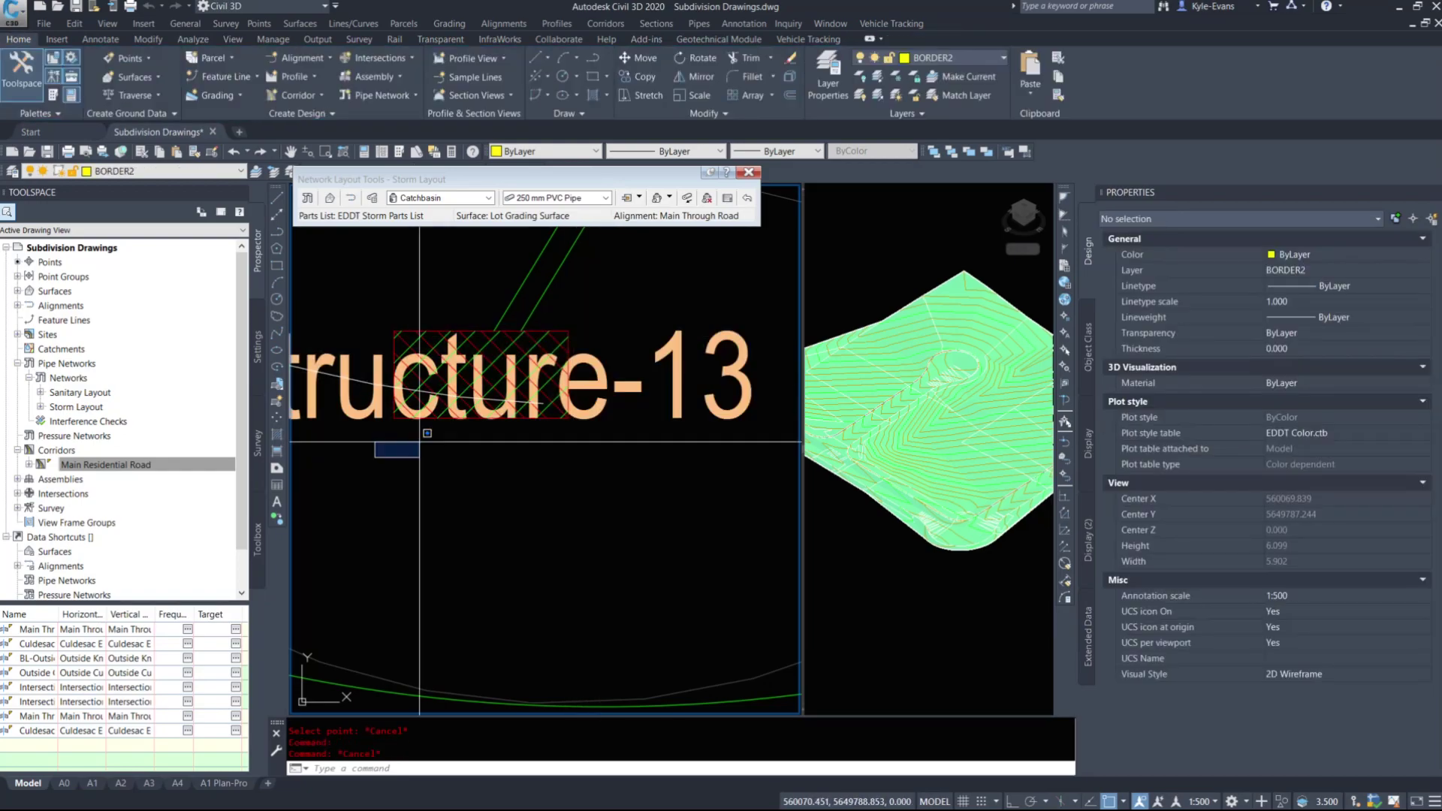
pyautogui.click(681, 296)
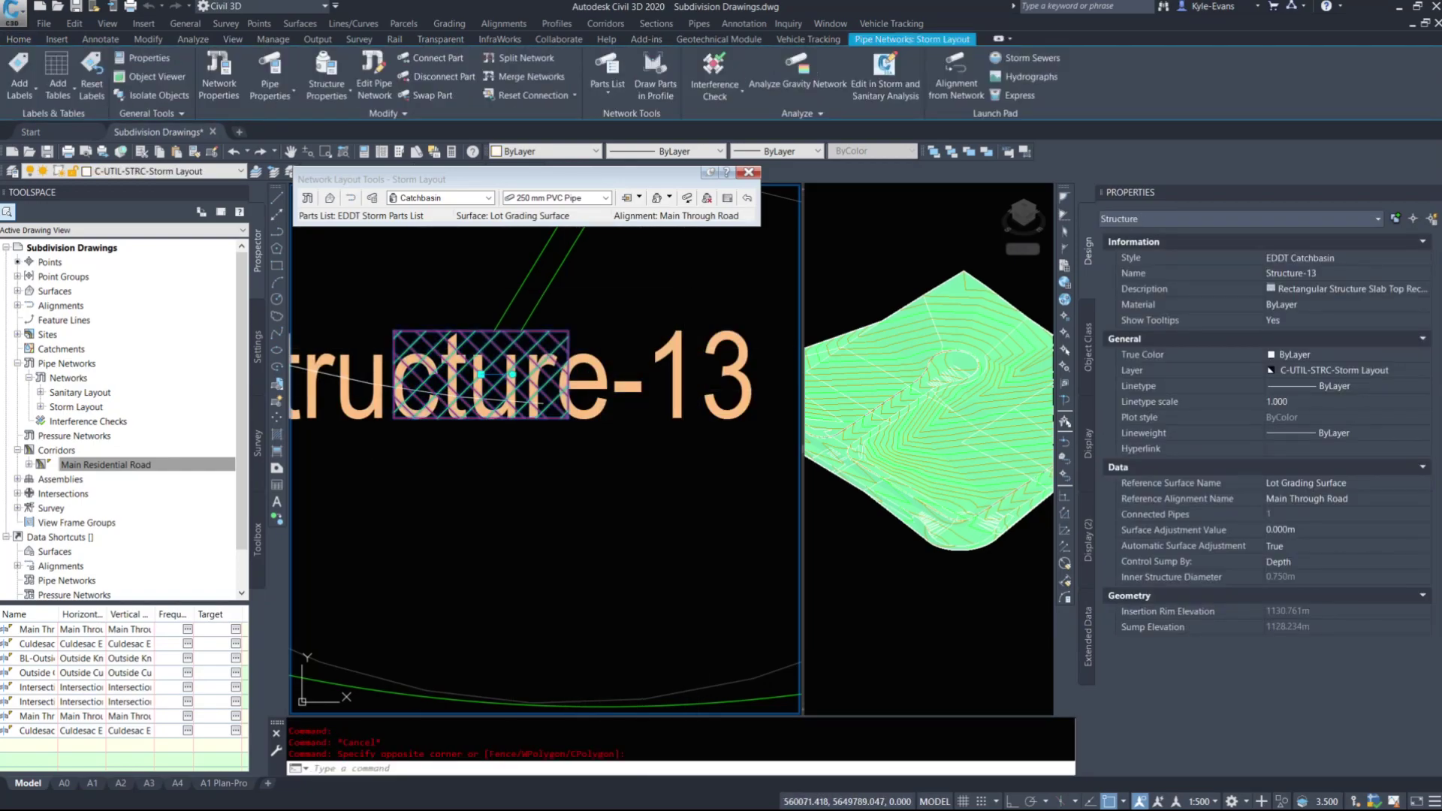
pyautogui.moveTo(628, 614); pyautogui.dragTo(651, 673, button='middle')
pyautogui.click(503, 435)
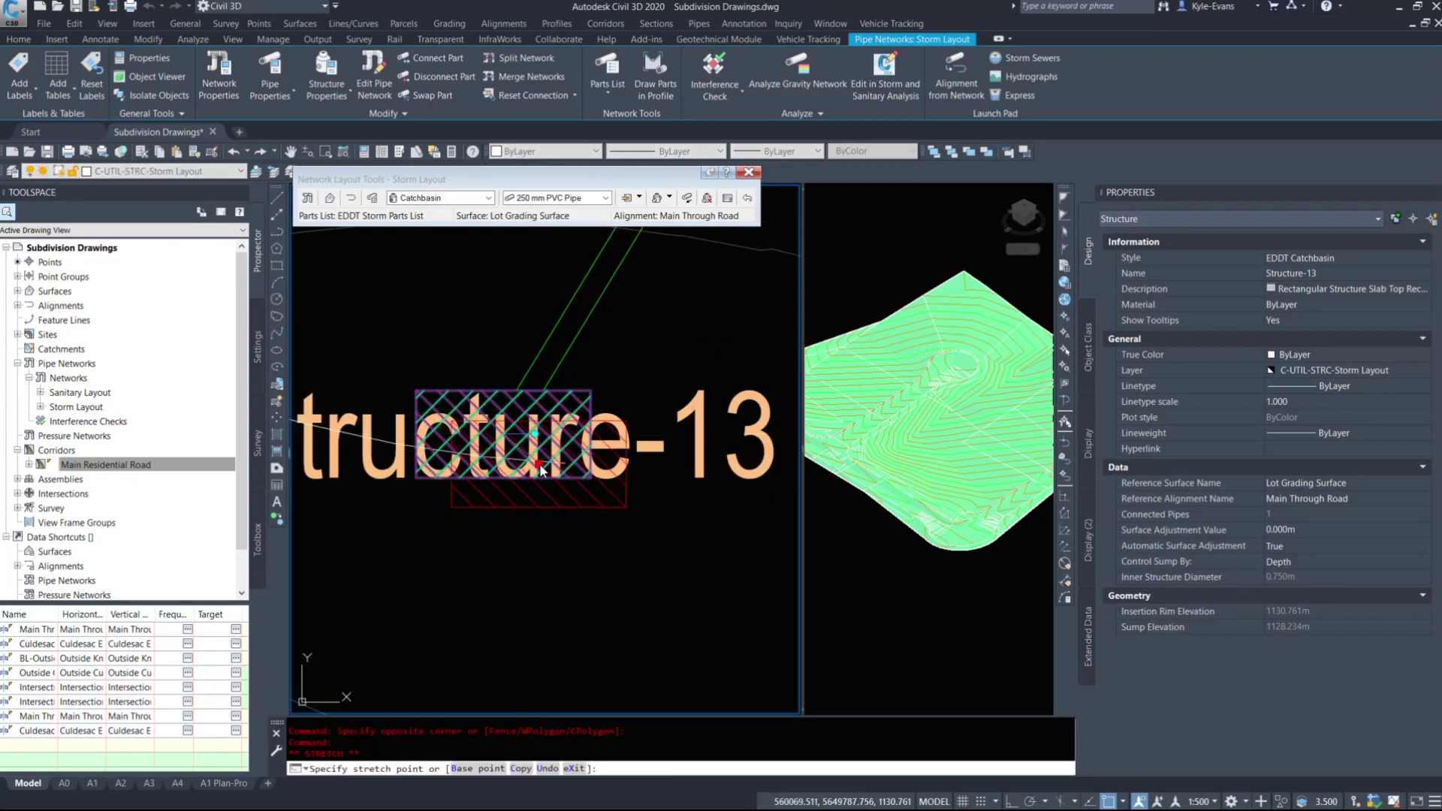
pyautogui.scroll(5, 523, 448)
pyautogui.scroll(-5, 450, 398)
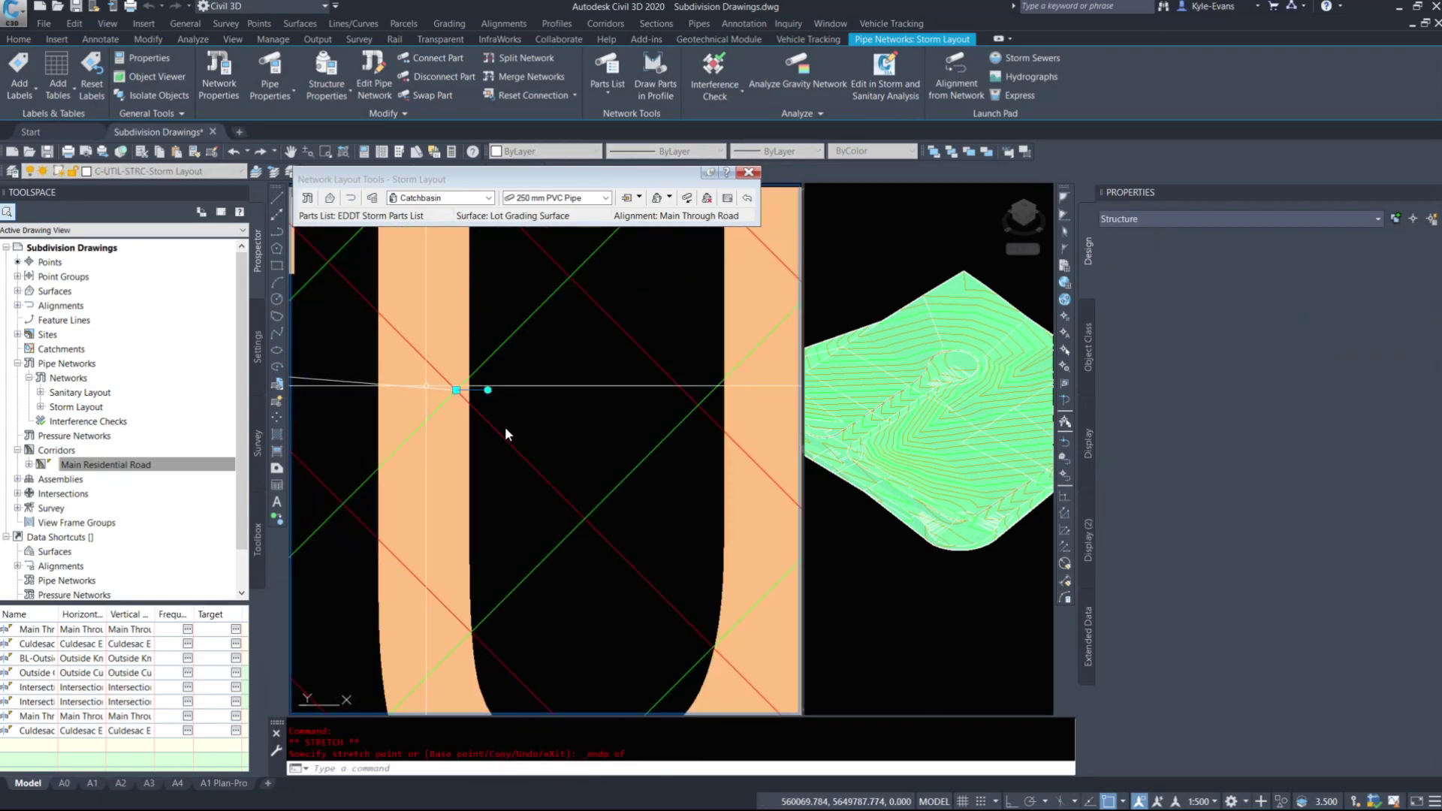
pyautogui.press('Escape')
# Step: Move the knuckle's inner-curb catchbasin, Structure-14, onto the endpoint of the water drop path beside it
pyautogui.scroll(-7, 520, 503)
pyautogui.scroll(11, 473, 430)
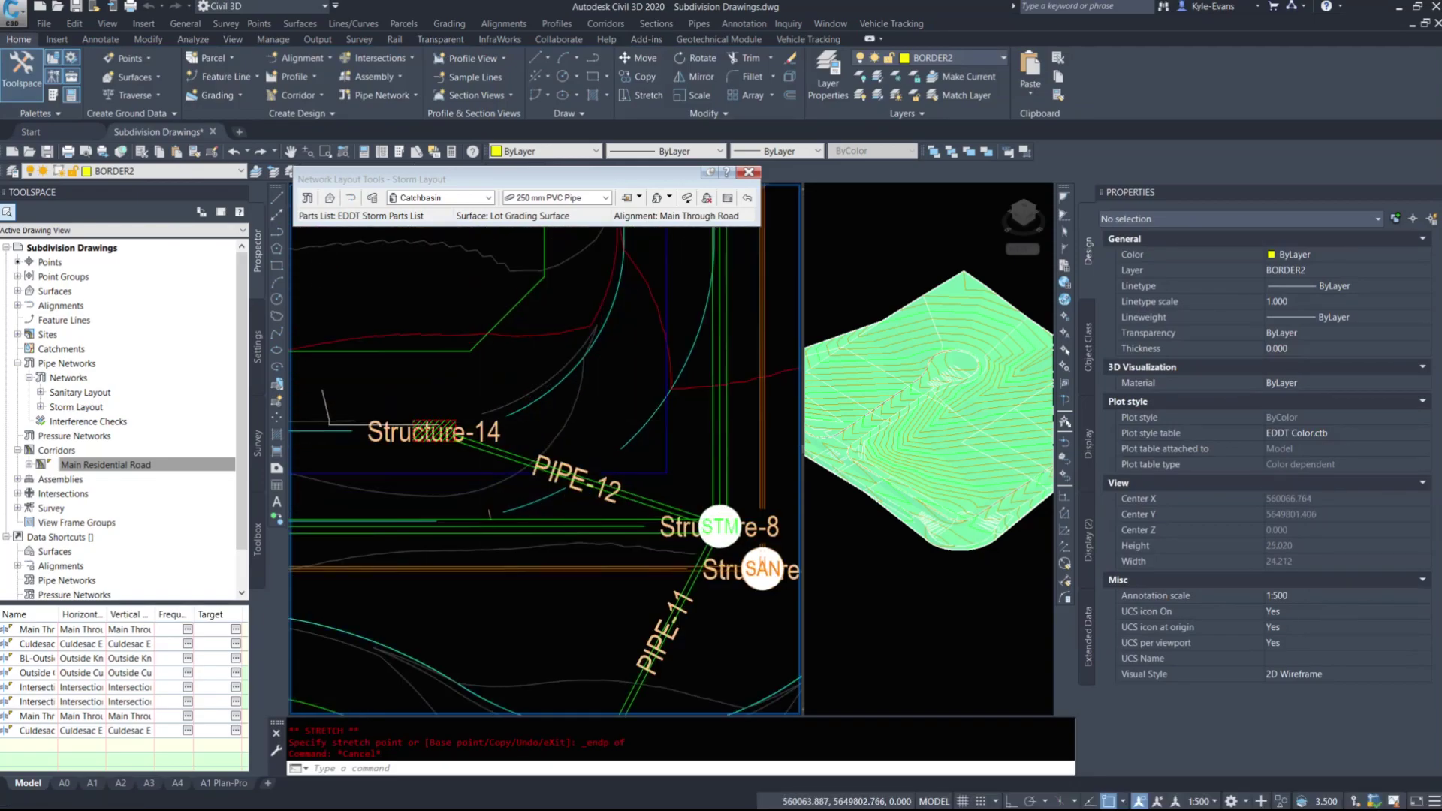
pyautogui.click(332, 363)
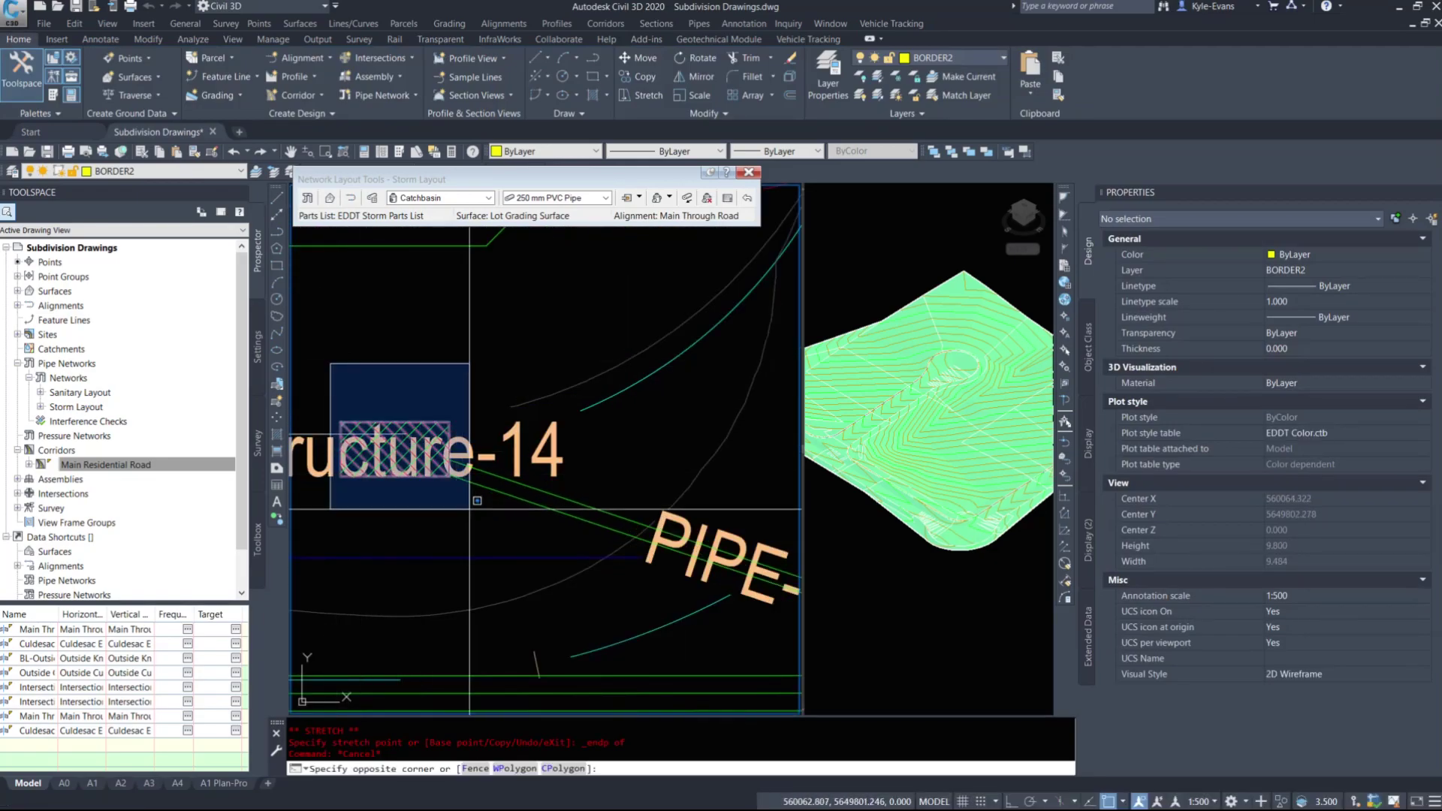
pyautogui.click(469, 508)
pyautogui.click(395, 450)
pyautogui.keyDown('shift'); pyautogui.rightClick(391, 429); pyautogui.keyUp('shift')
pyautogui.press('e')
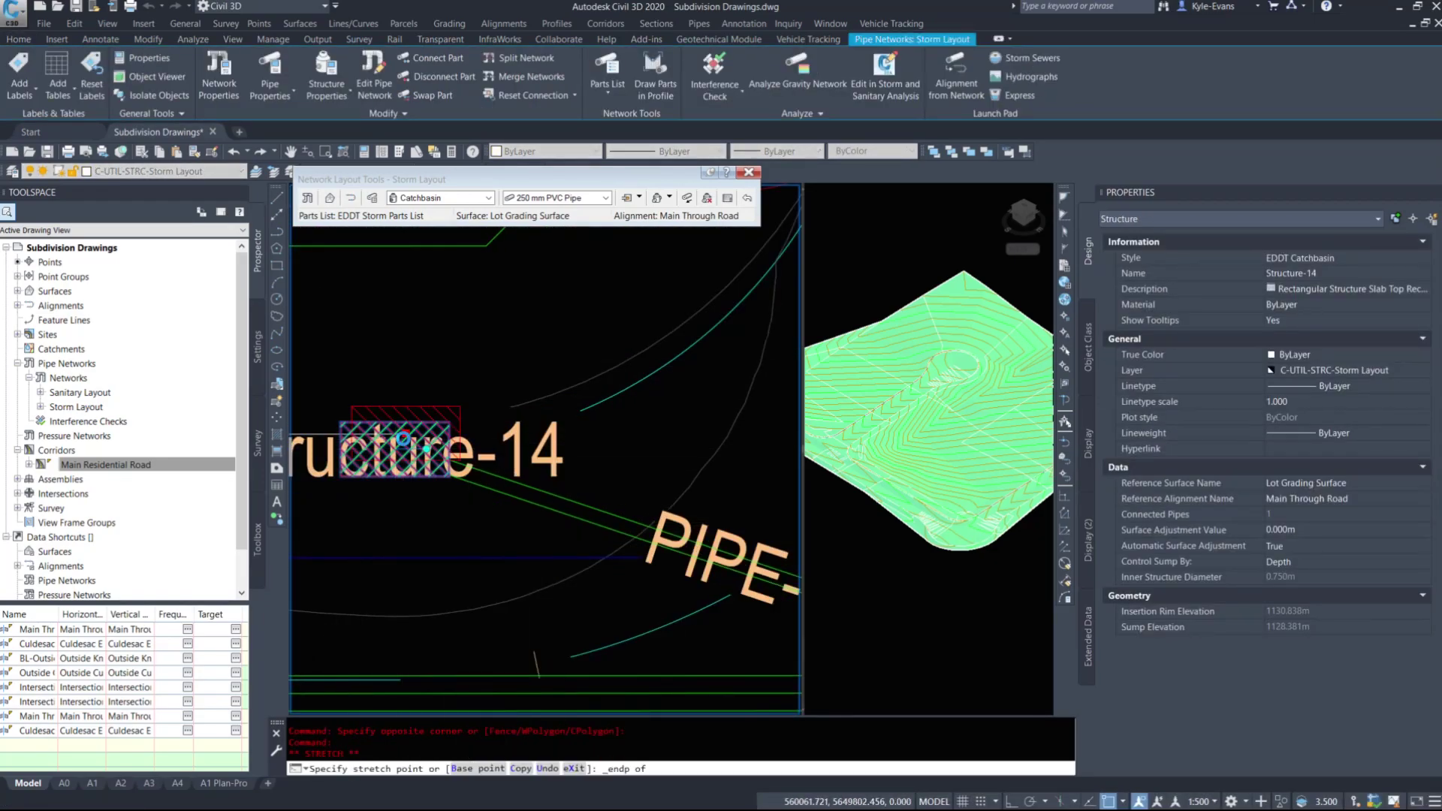
pyautogui.scroll(8, 404, 439)
pyautogui.moveTo(377, 419); pyautogui.dragTo(447, 319, button='middle')
pyautogui.scroll(-8, 666, 415)
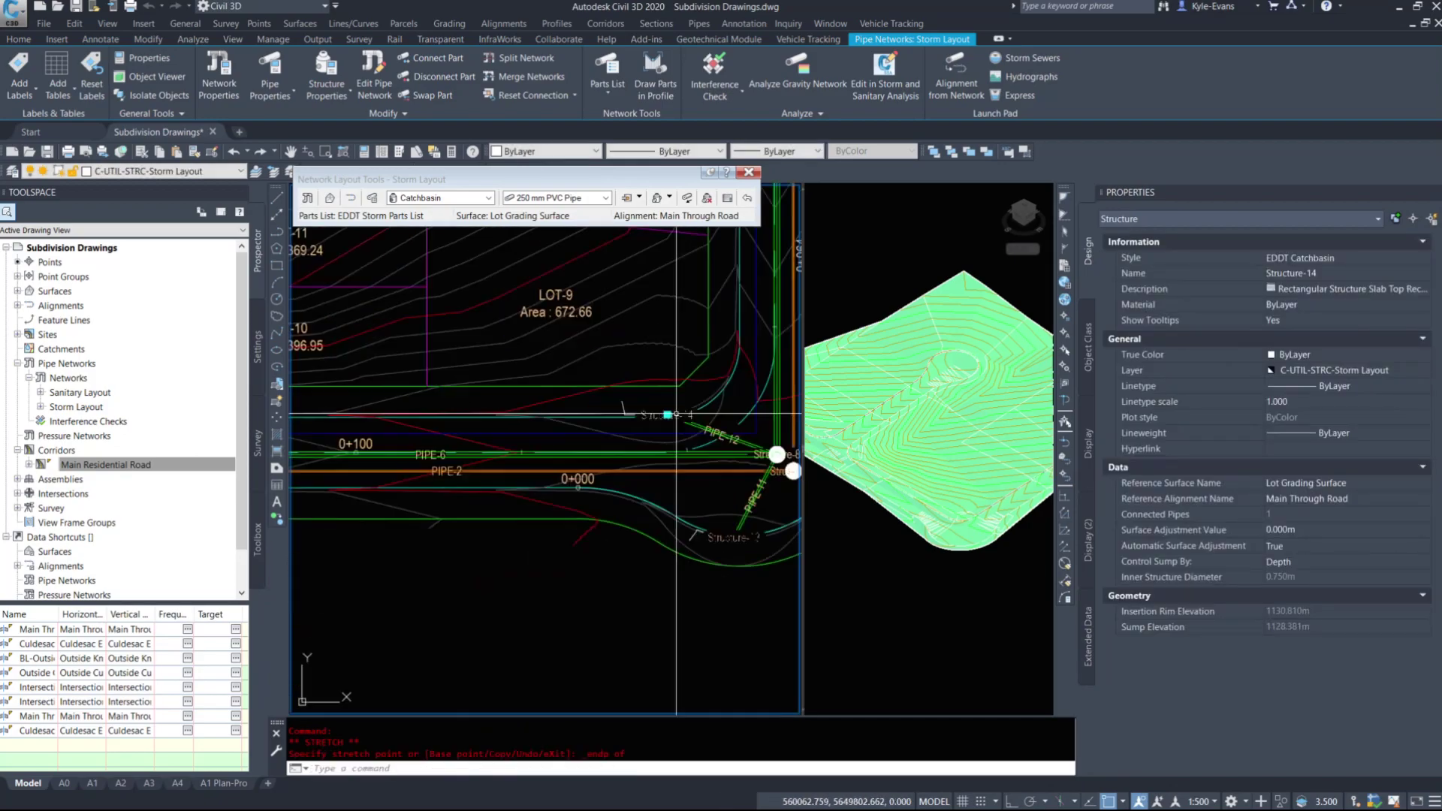
pyautogui.press('Escape')
# Step: Move catchbasin Structure-12, on the west curb return of the cul-de-sac intersection, onto its water drop path's endpoint
pyautogui.moveTo(496, 455); pyautogui.dragTo(879, 473, button='middle')
pyautogui.moveTo(418, 408); pyautogui.dragTo(600, 419, button='middle')
pyautogui.scroll(6, 570, 445)
pyautogui.click(370, 390)
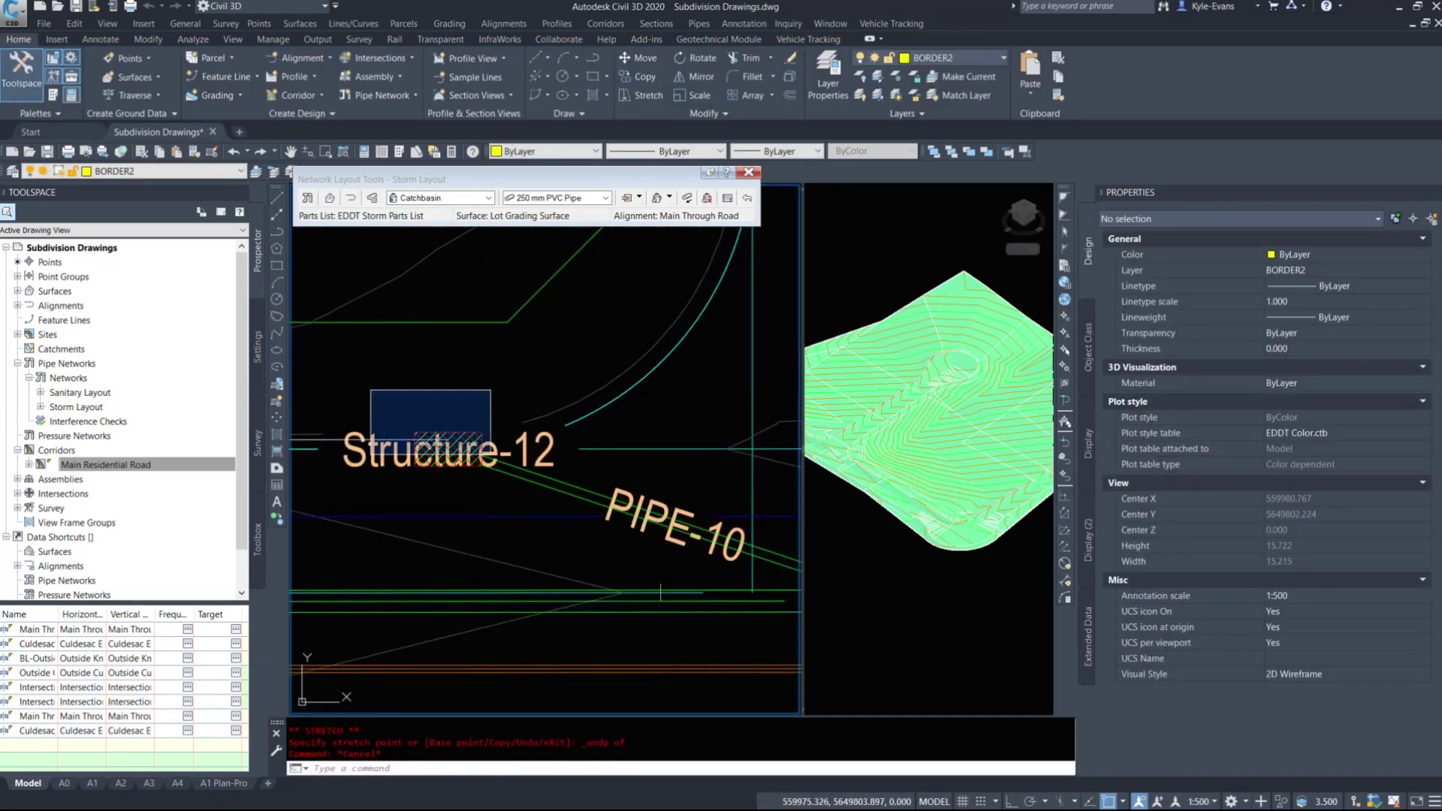
pyautogui.click(592, 501)
pyautogui.click(448, 450)
pyautogui.keyDown('shift'); pyautogui.rightClick(465, 513); pyautogui.keyUp('shift')
pyautogui.press('e')
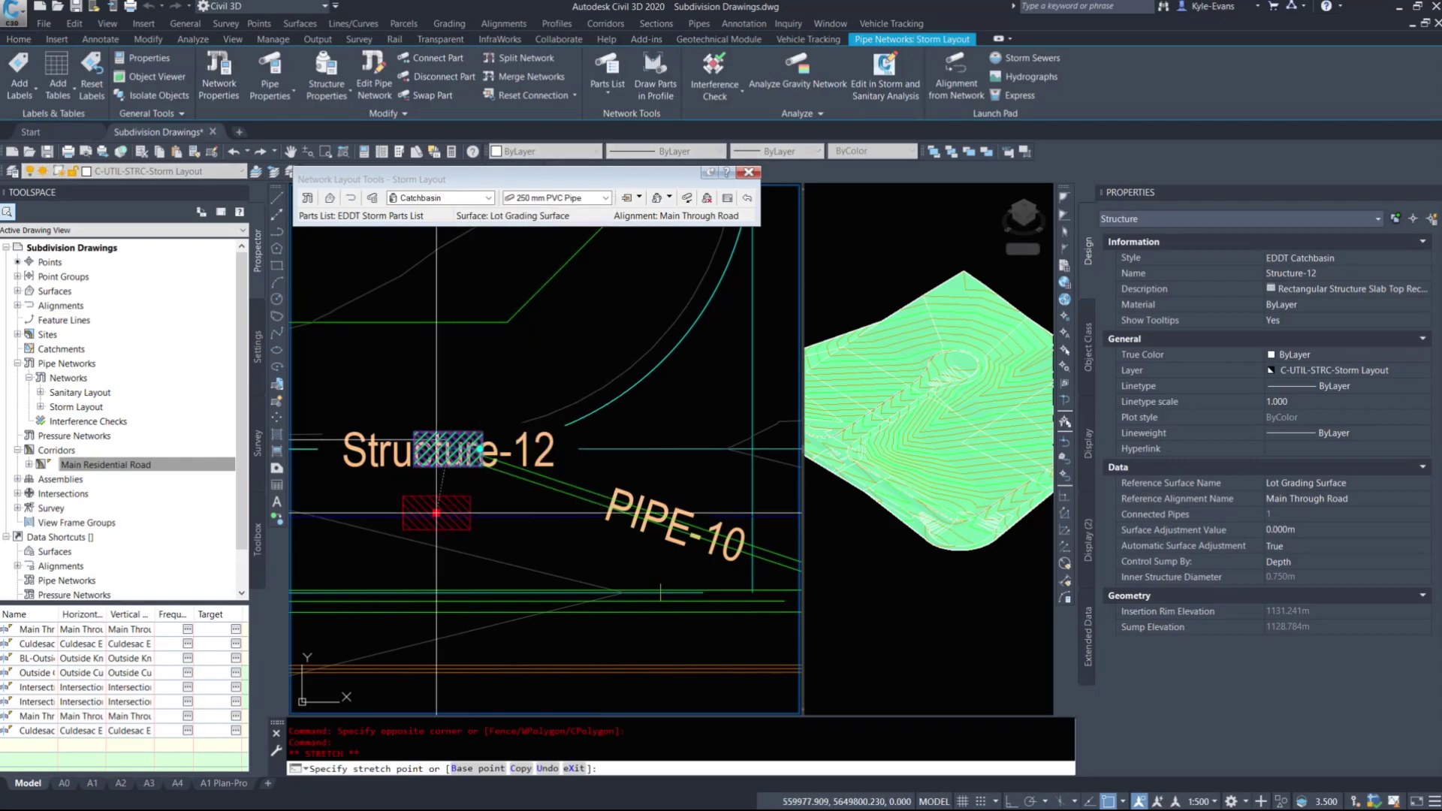
pyautogui.moveTo(364, 485); pyautogui.dragTo(484, 487, button='middle')
pyautogui.scroll(6, 451, 463)
pyautogui.moveTo(781, 443); pyautogui.dragTo(301, 446, button='middle')
pyautogui.scroll(2, 424, 428)
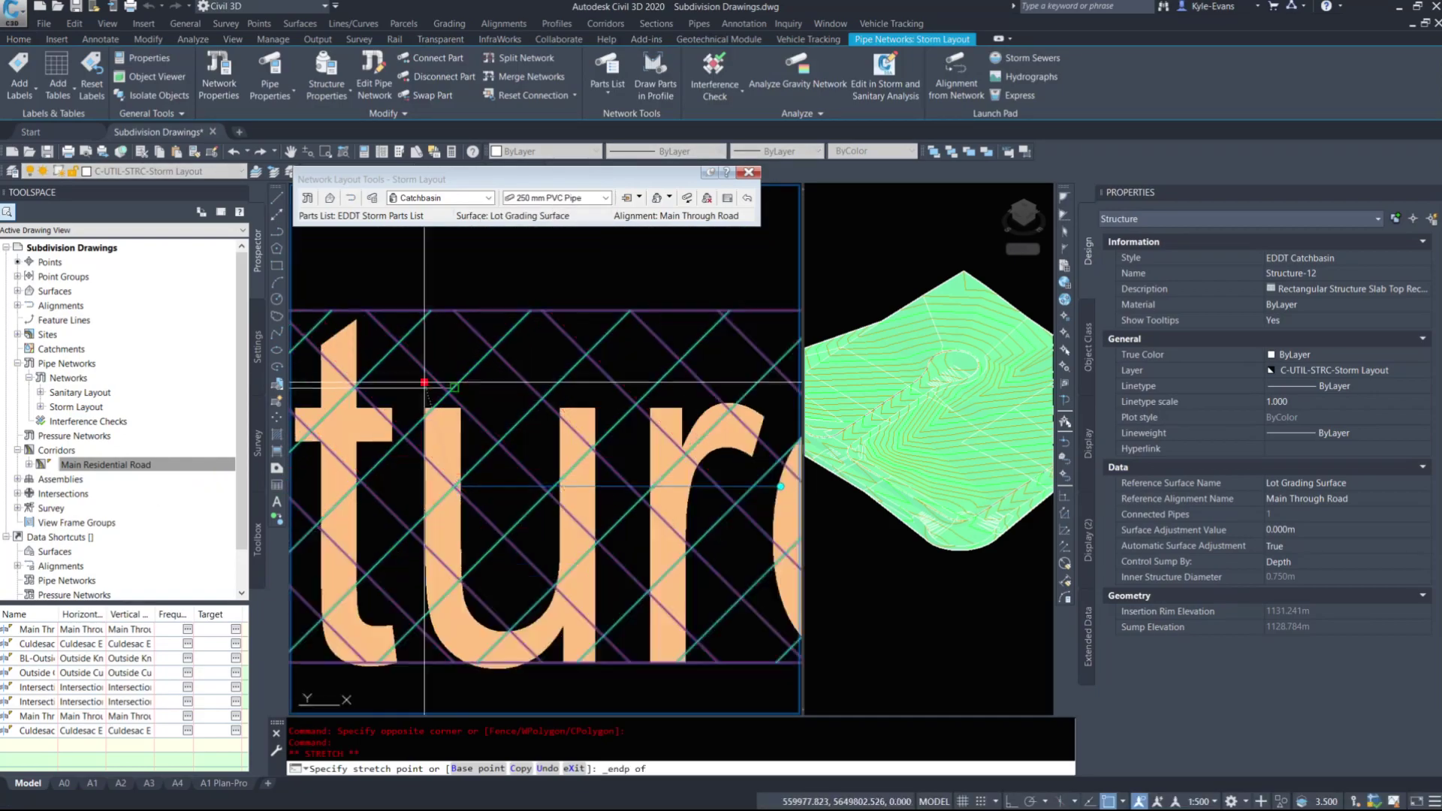
pyautogui.click(411, 390)
pyautogui.scroll(-2, 411, 390)
pyautogui.press('Escape')
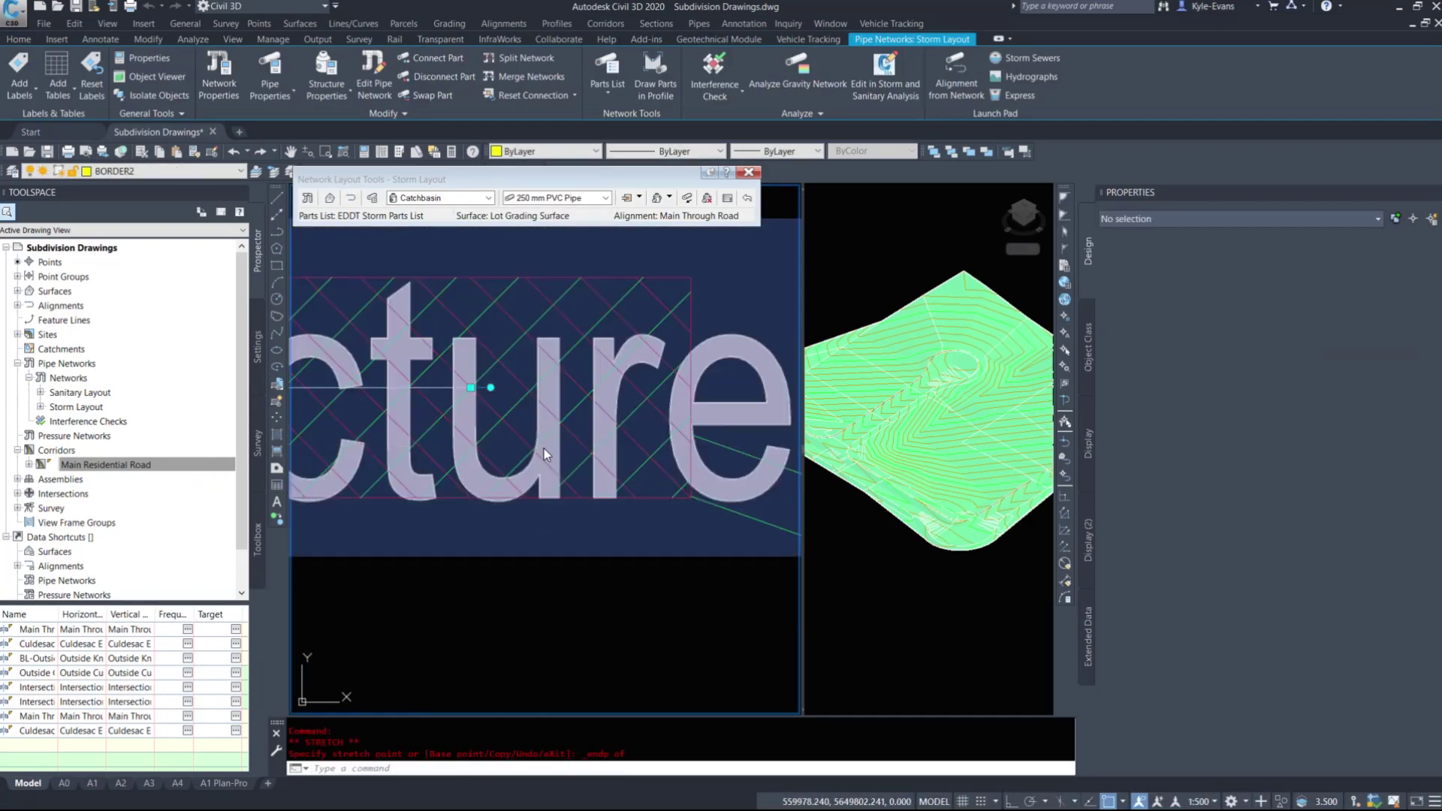
# Step: Examine the catchbasin positions and Lot Grading Surface contours along the through road, from its west end to the knuckle
pyautogui.scroll(-3, 471, 448)
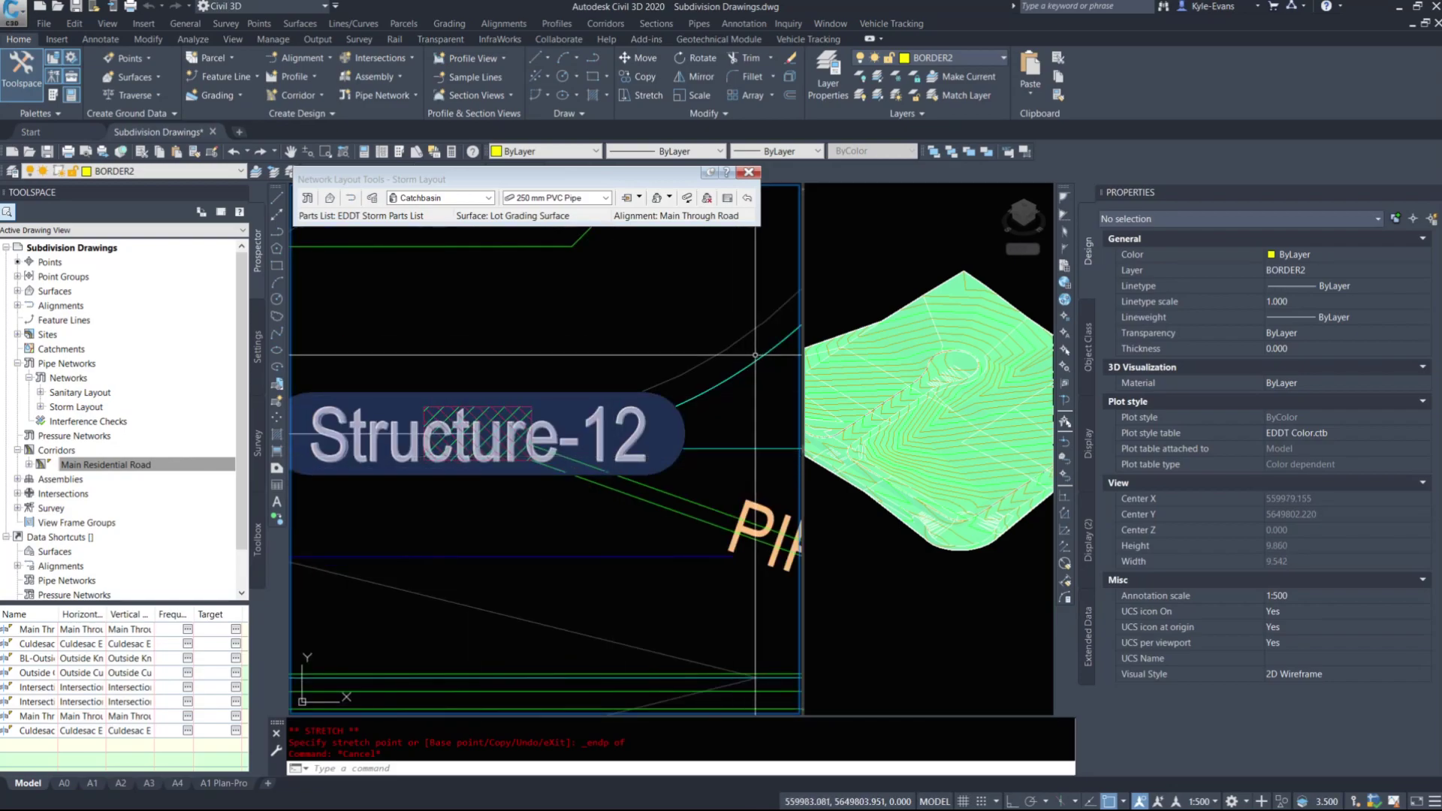
pyautogui.scroll(-4, 612, 434)
pyautogui.moveTo(612, 434)
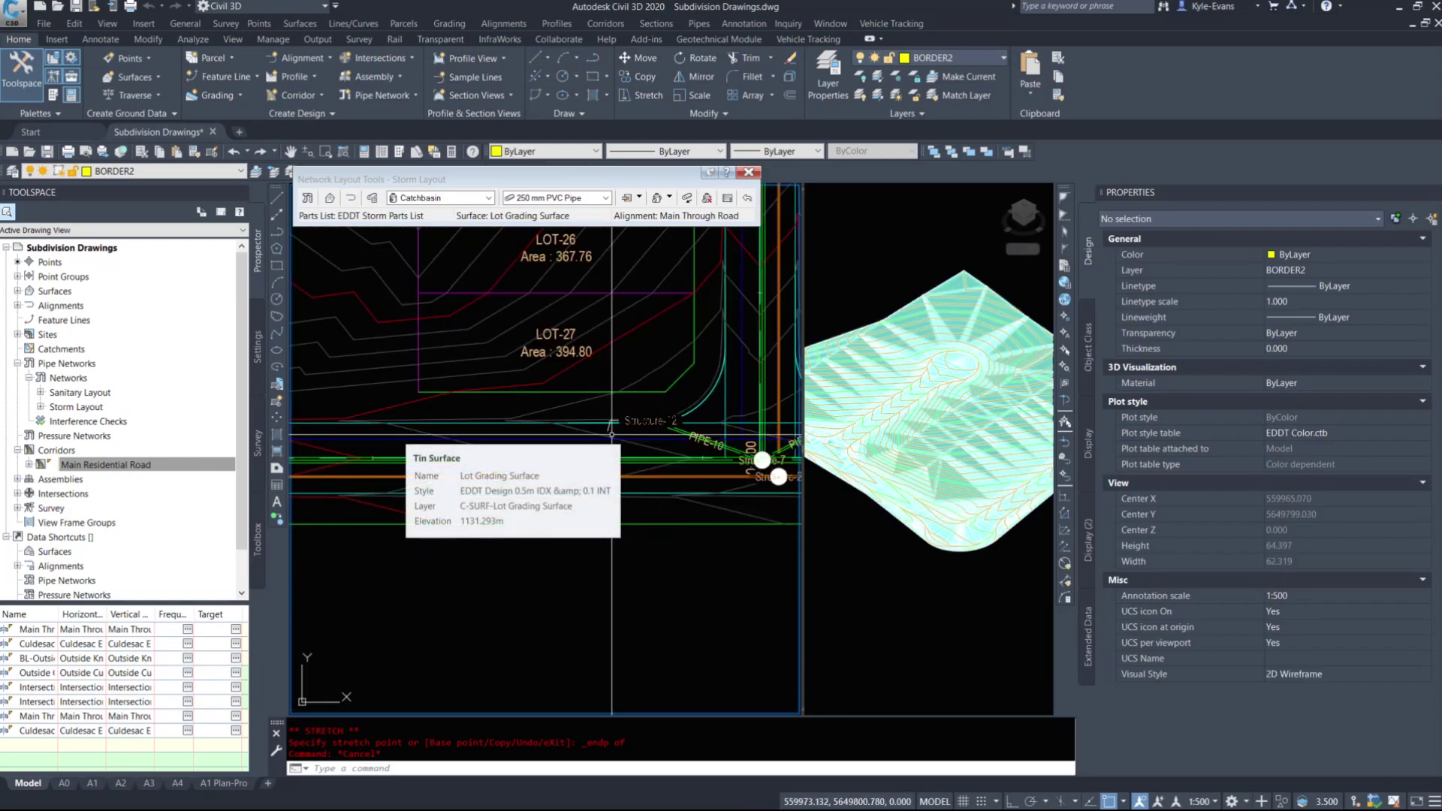
pyautogui.scroll(-4, 613, 434)
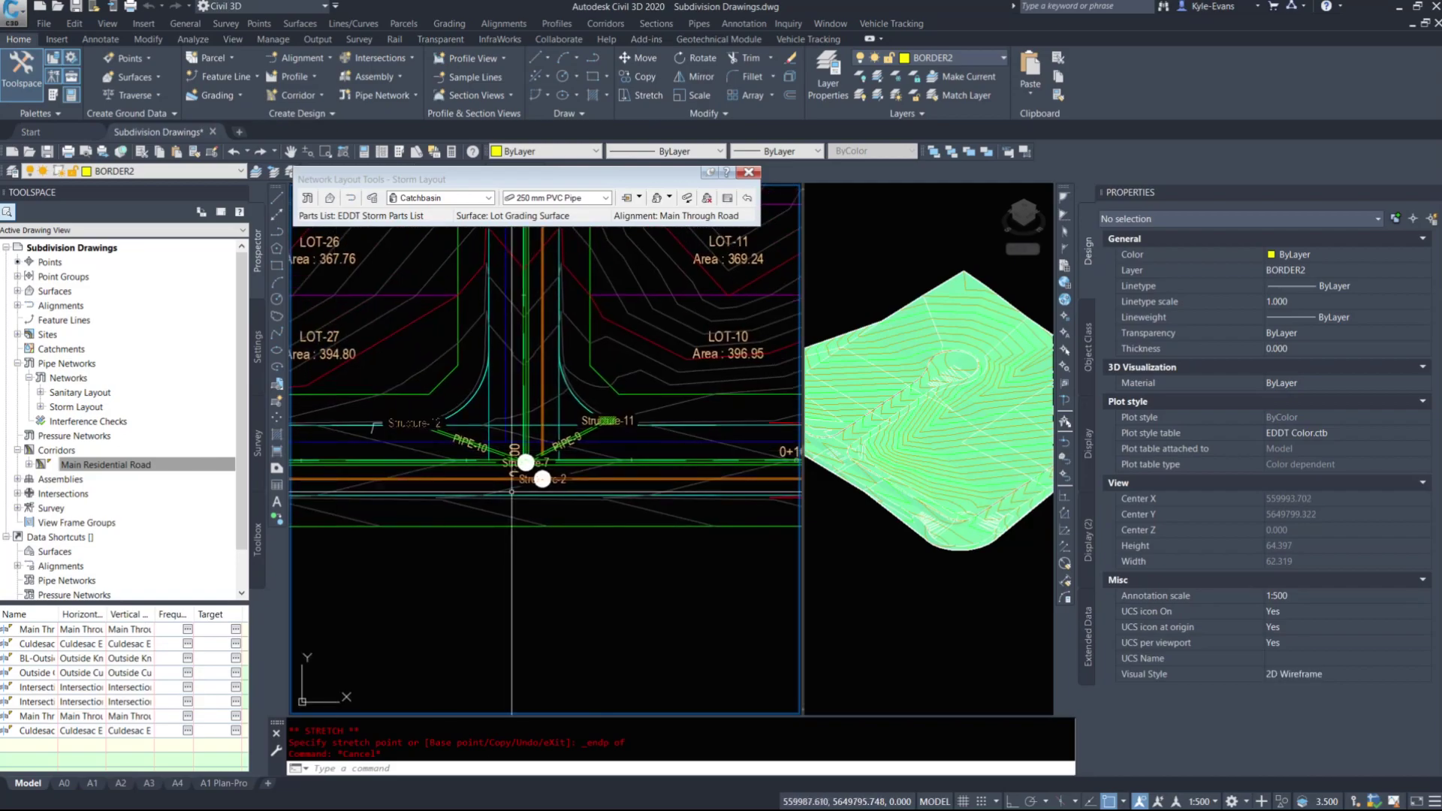
pyautogui.scroll(4, 432, 526)
pyautogui.moveTo(472, 517)
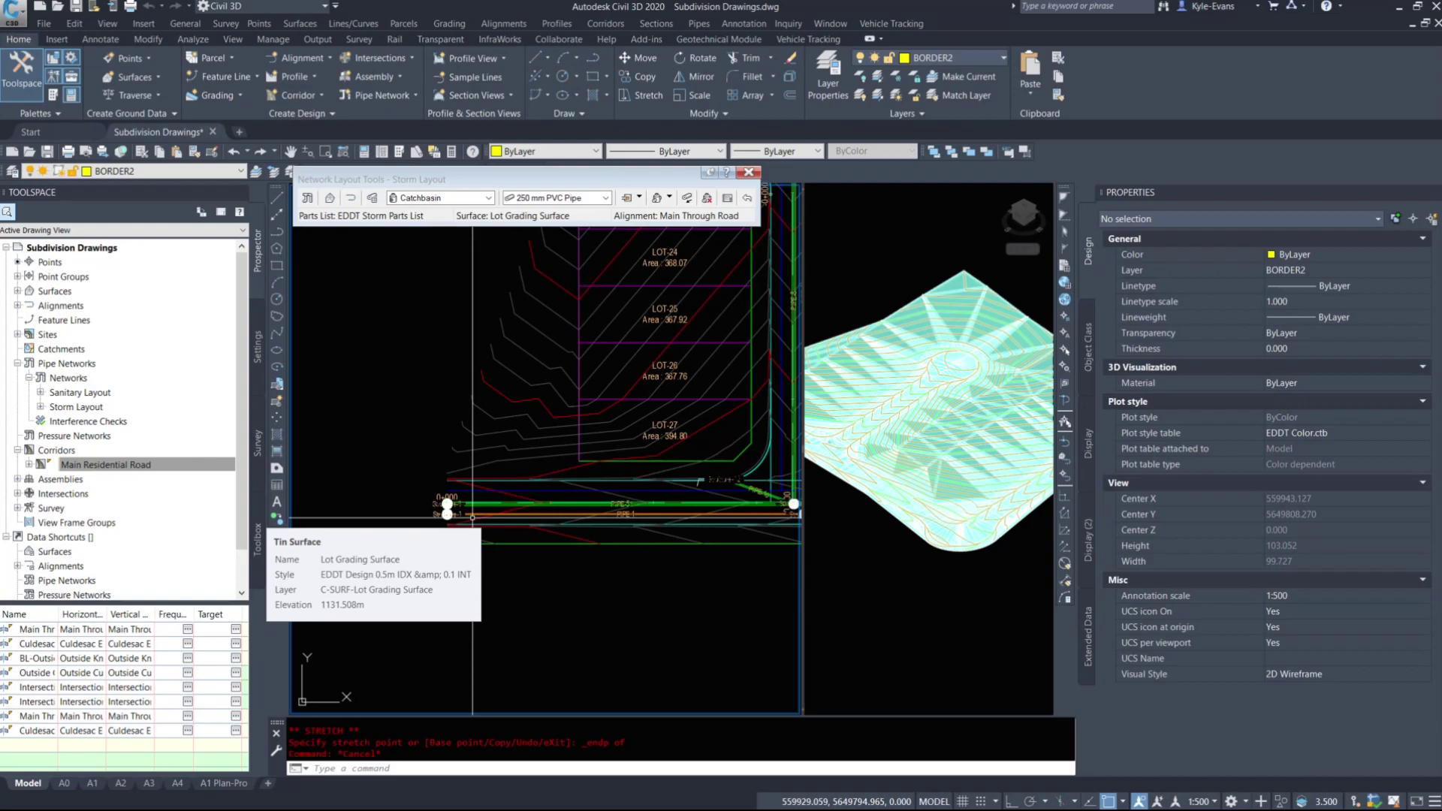
pyautogui.scroll(-4, 573, 596)
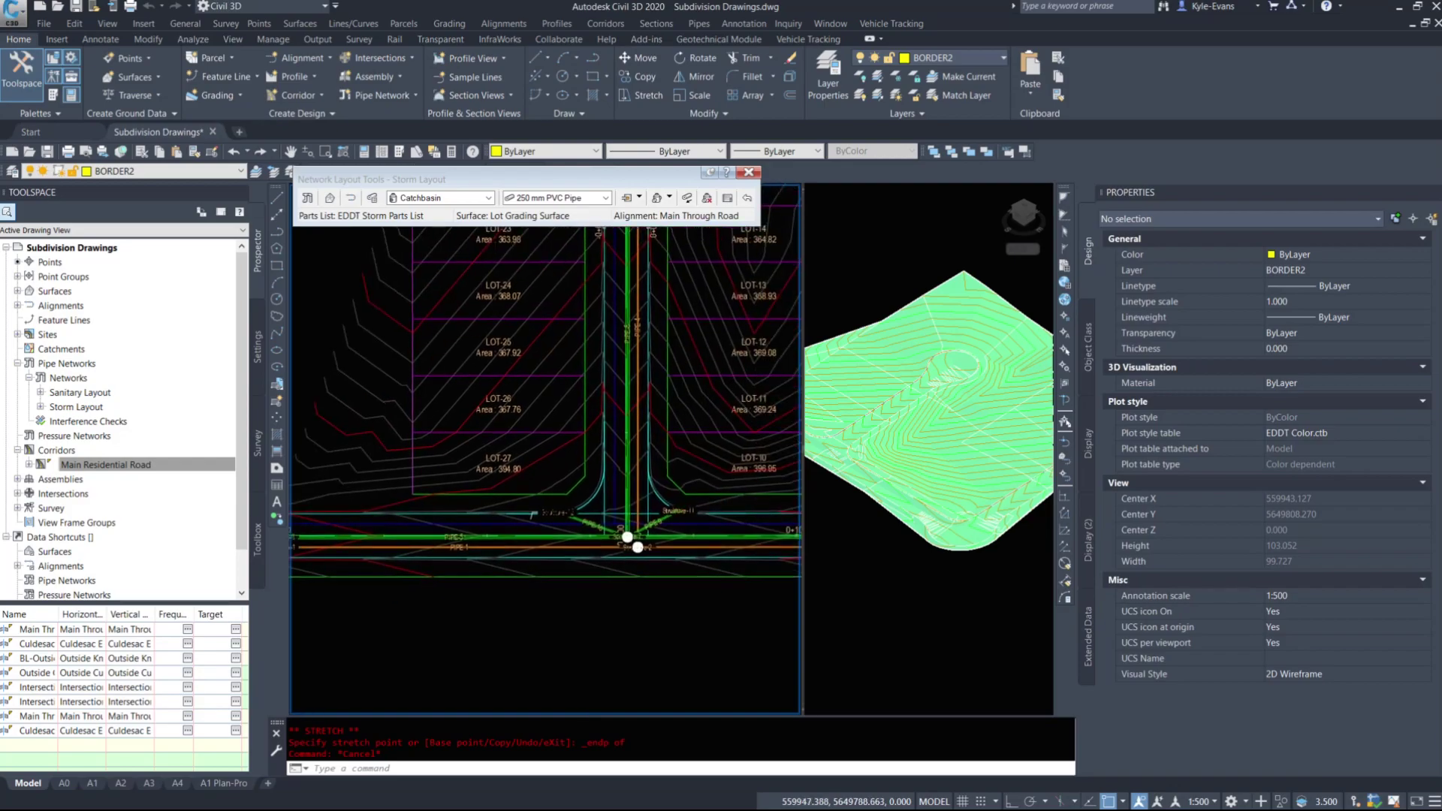
pyautogui.scroll(6, 558, 531)
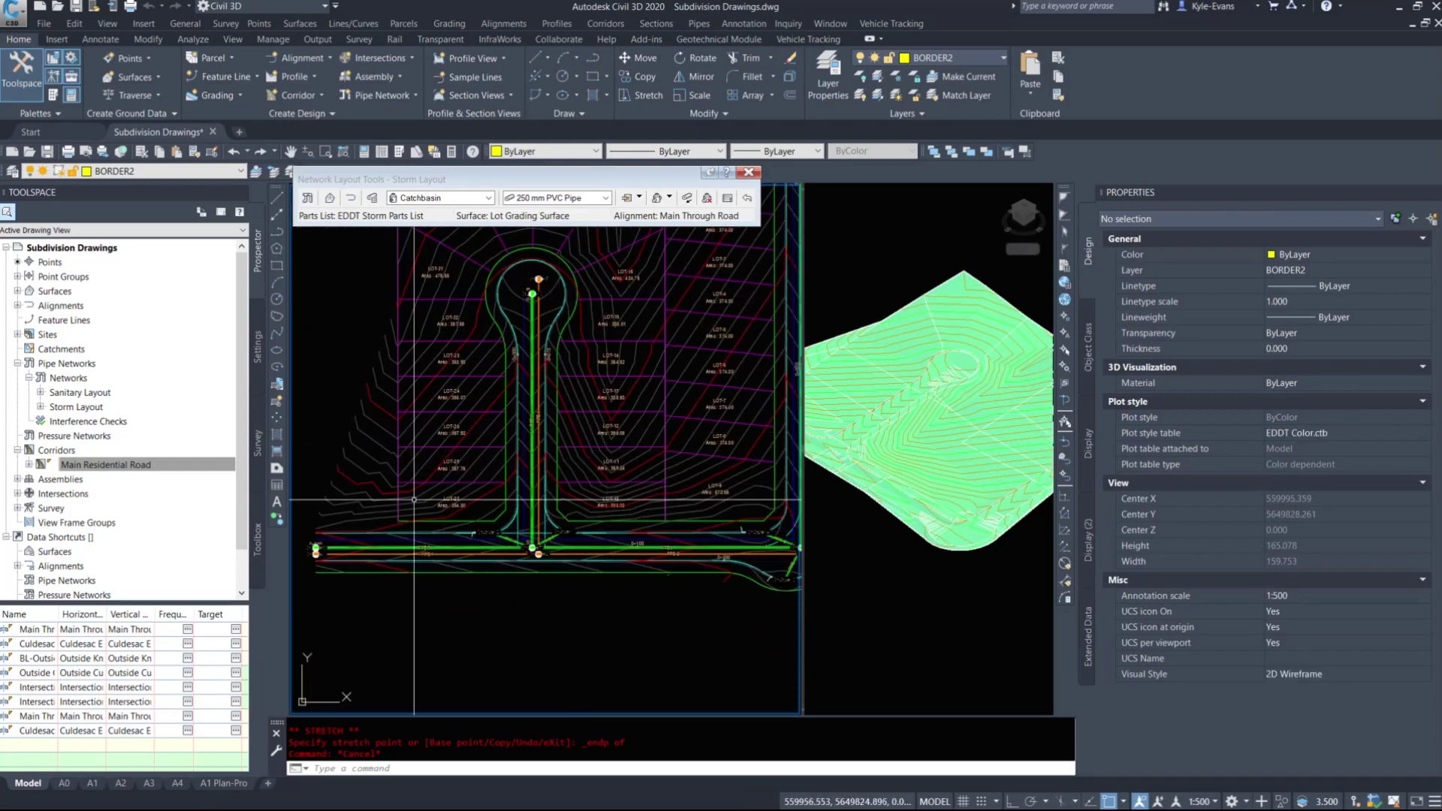
pyautogui.scroll(6, 531, 565)
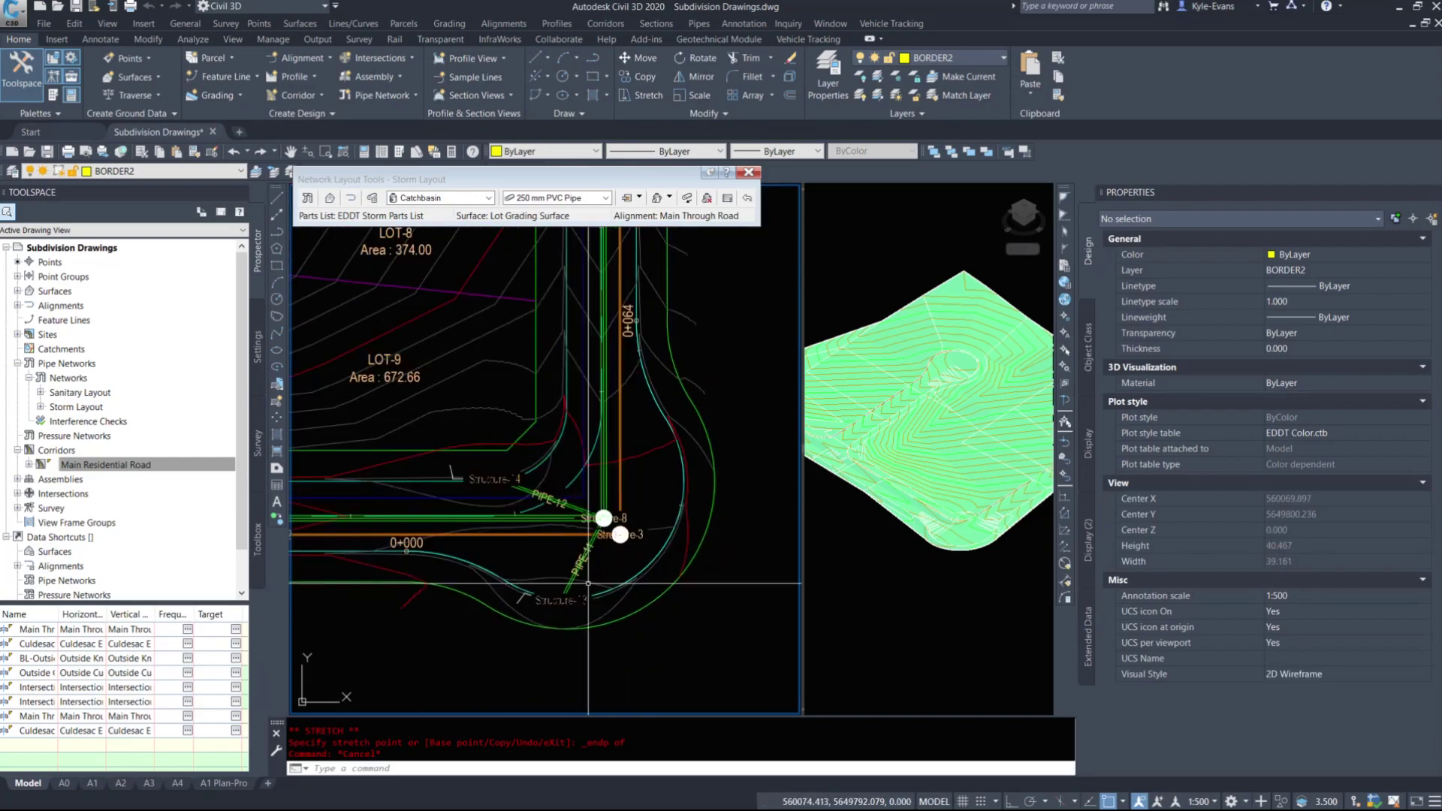
pyautogui.moveTo(464, 568)
pyautogui.mouseDown(button='middle')
pyautogui.moveTo(463, 685)
pyautogui.moveTo(601, 754)
pyautogui.moveTo(863, 643)
pyautogui.mouseUp(button='middle')
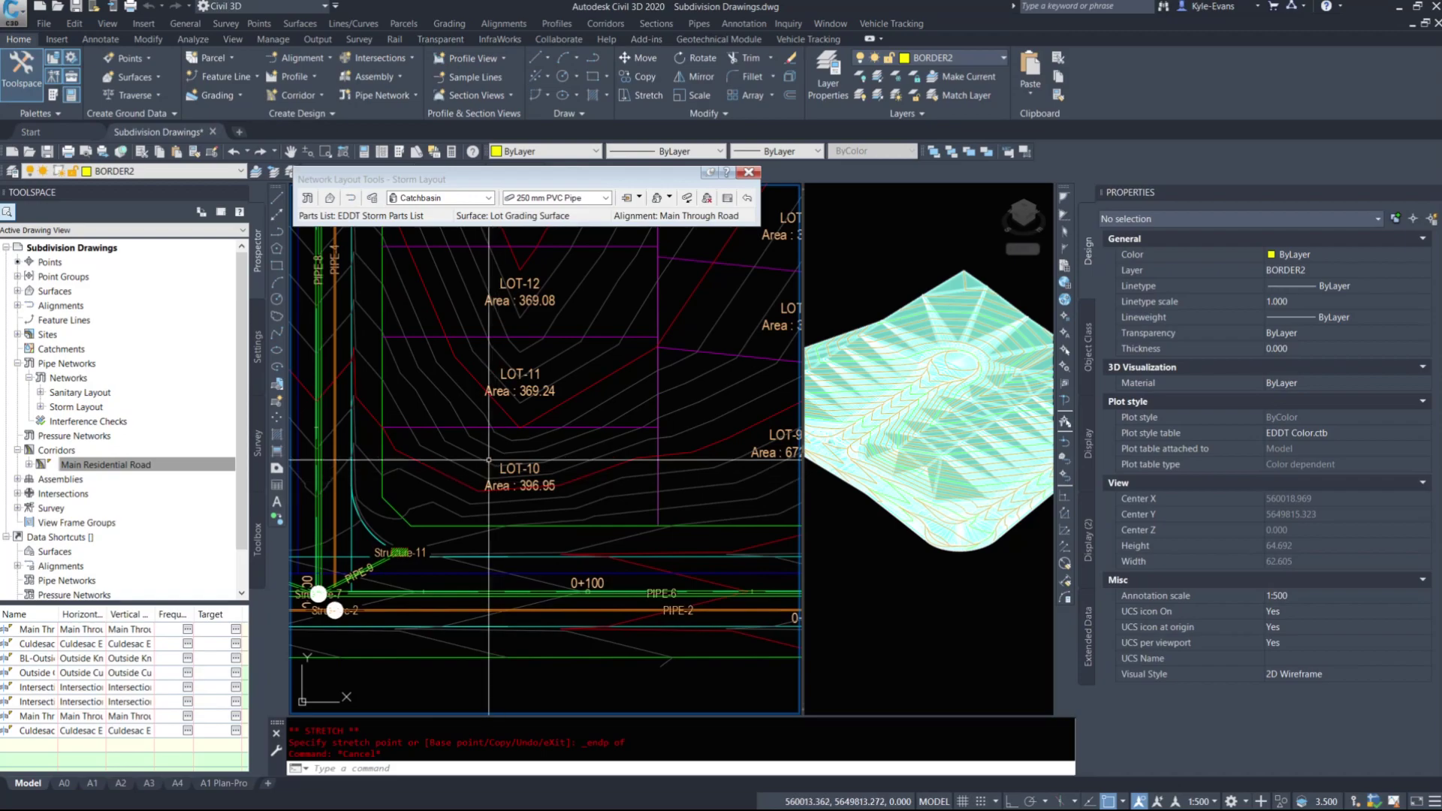